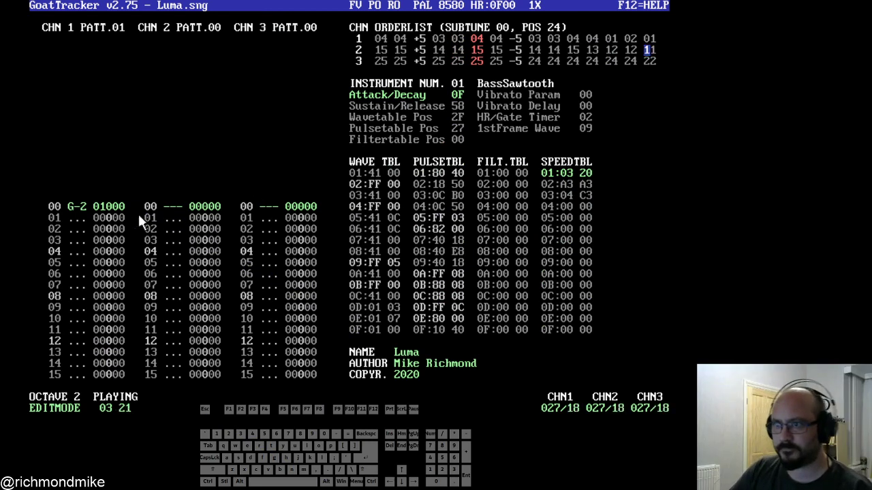
# - Stop playback of the Luma song and clear the tracker to an empty song
pyautogui.press('F4')
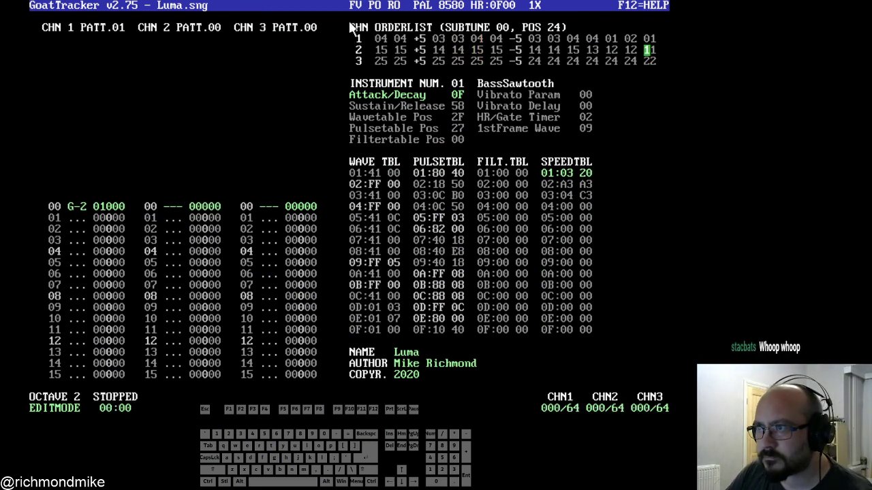
pyautogui.moveTo(383, 3)
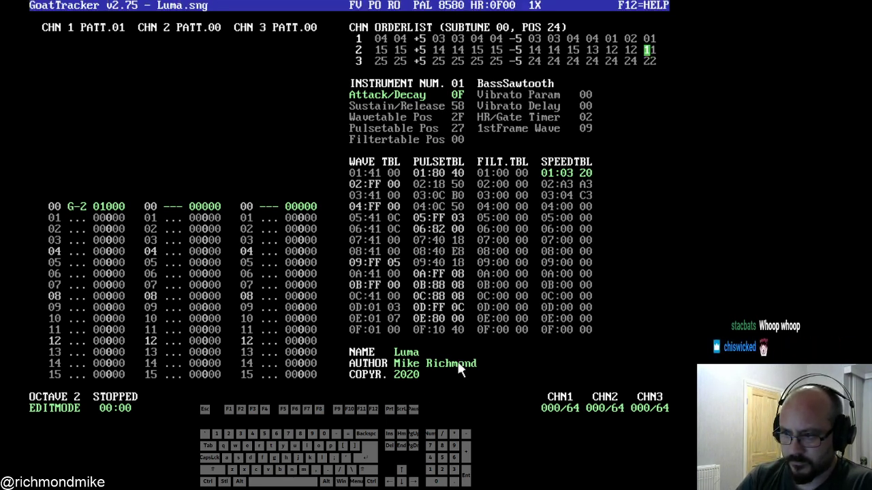
pyautogui.press('Return')
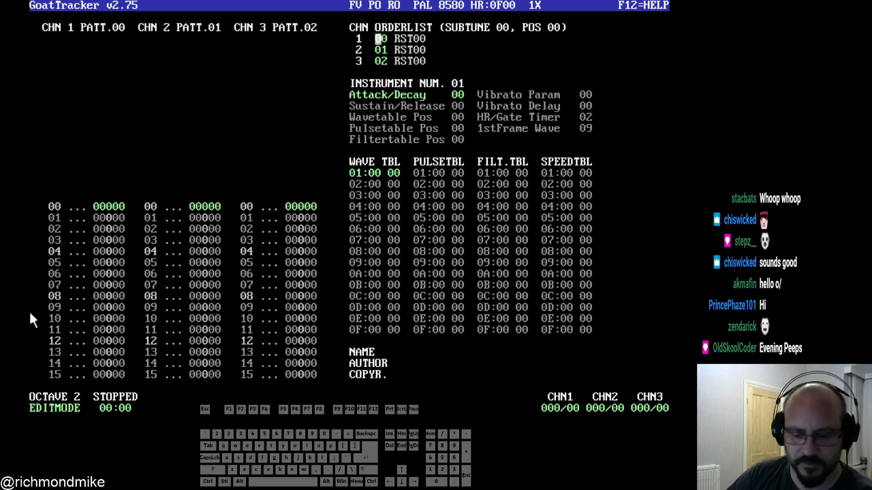
# - Post a !so shout-out command for a fellow streamer in the stream chat
pyautogui.press('shift')
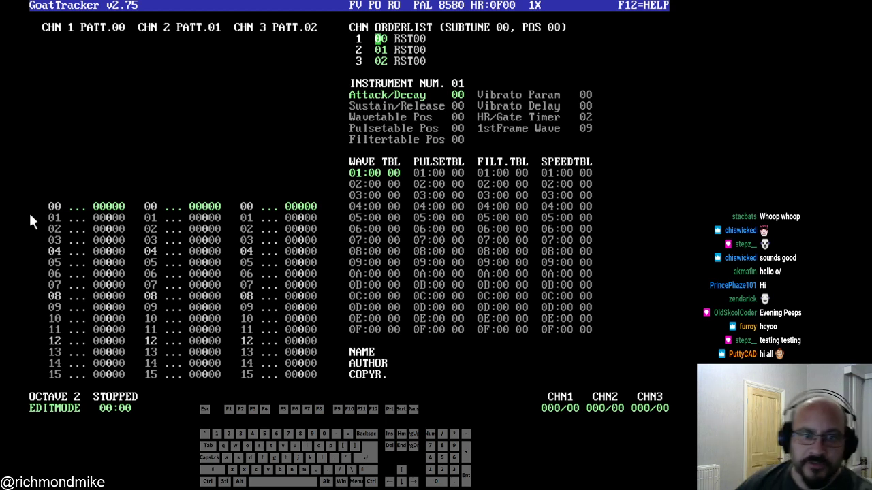
pyautogui.press('shift')
pyautogui.press('s')
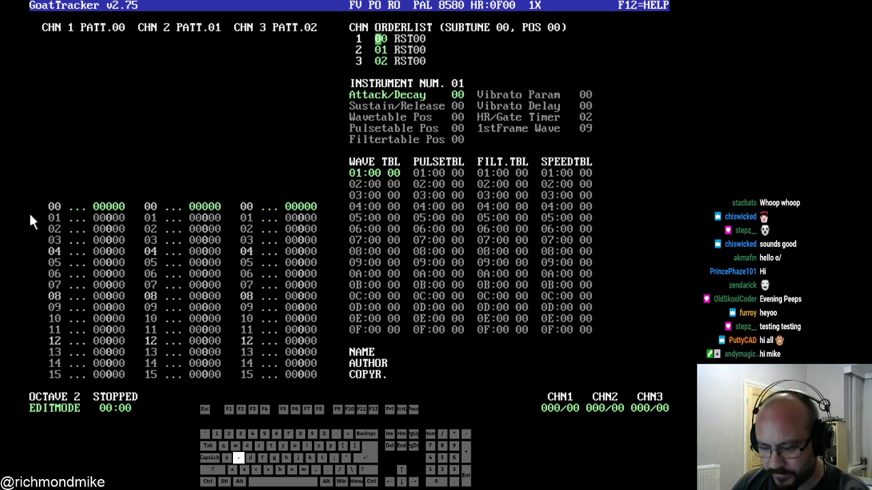
pyautogui.write('o oldskoolcoder')
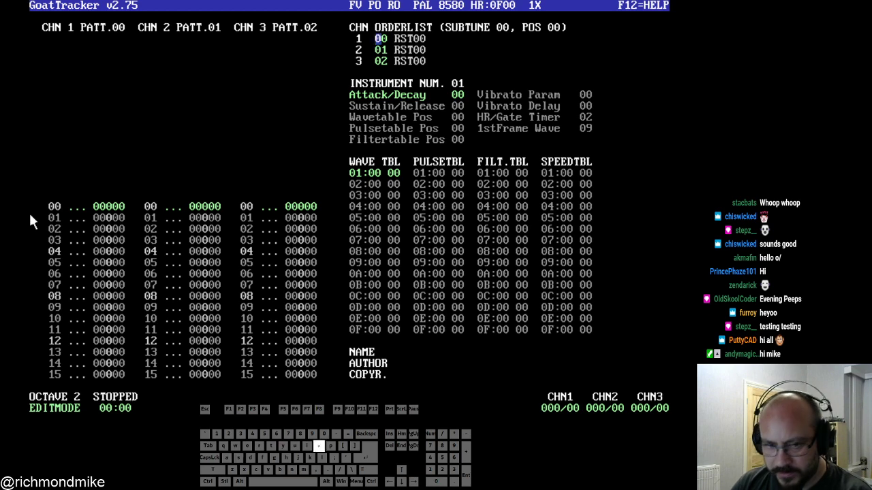
pyautogui.press('Return')
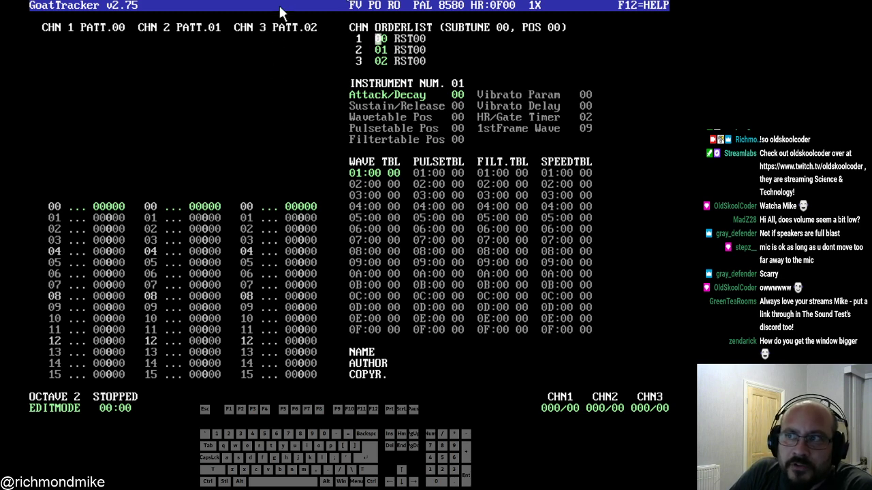
# - Toggle the full-screen display and post the launch command gttrk2 -w# in the stream chat
pyautogui.press('alt')
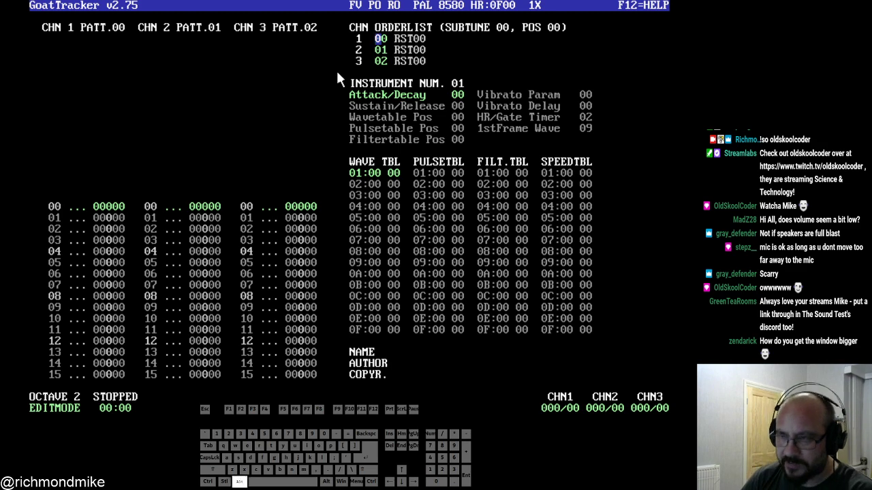
pyautogui.hotkey('alt', 'Return')
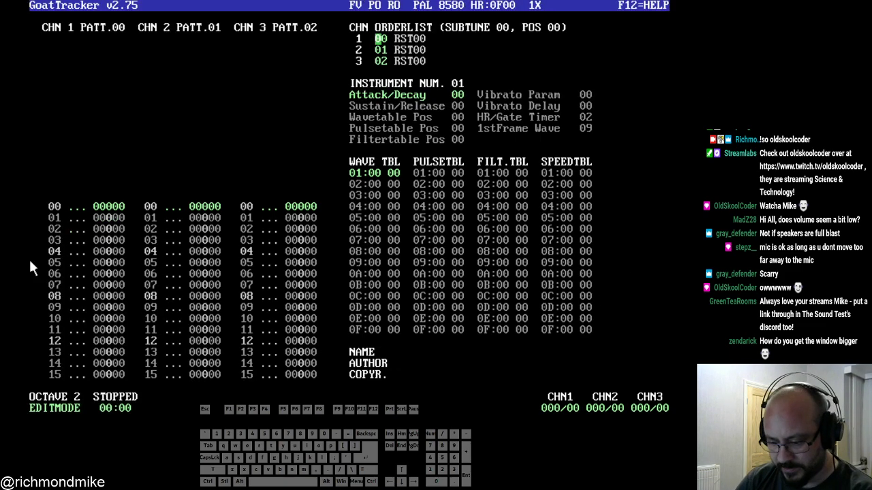
pyautogui.press('t')
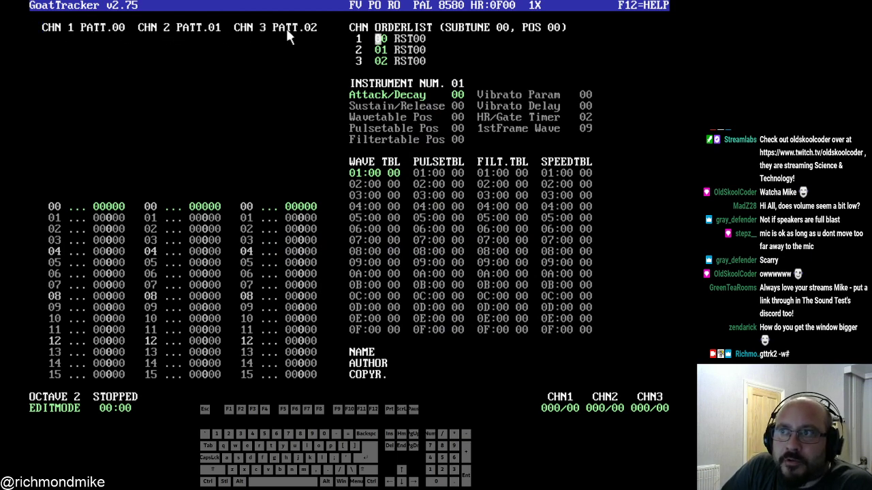
# - Examine channel 1's pattern by stepping through its rows around the pattern end and back to row 00
pyautogui.rightClick(123, 29)
pyautogui.rightClick(123, 28)
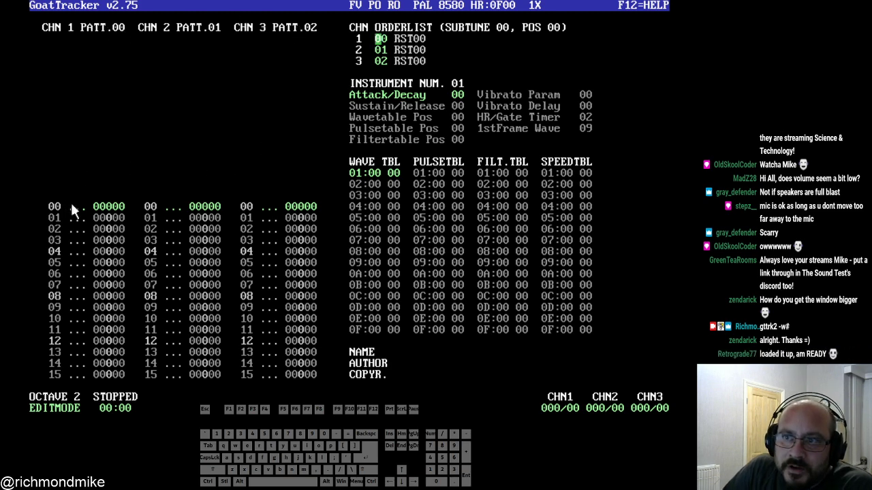
pyautogui.press('Up')
pyautogui.press('Up')
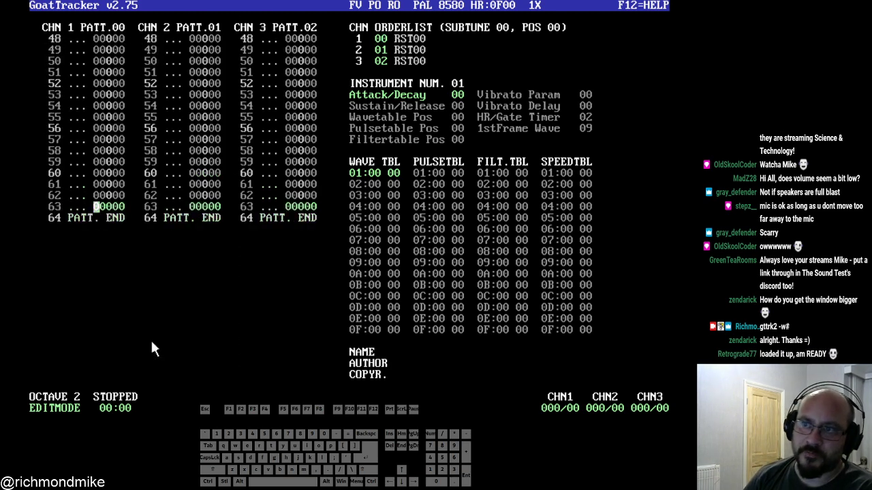
pyautogui.press('Down')
pyautogui.press('Down')
pyautogui.press('Down')
pyautogui.press('Left')
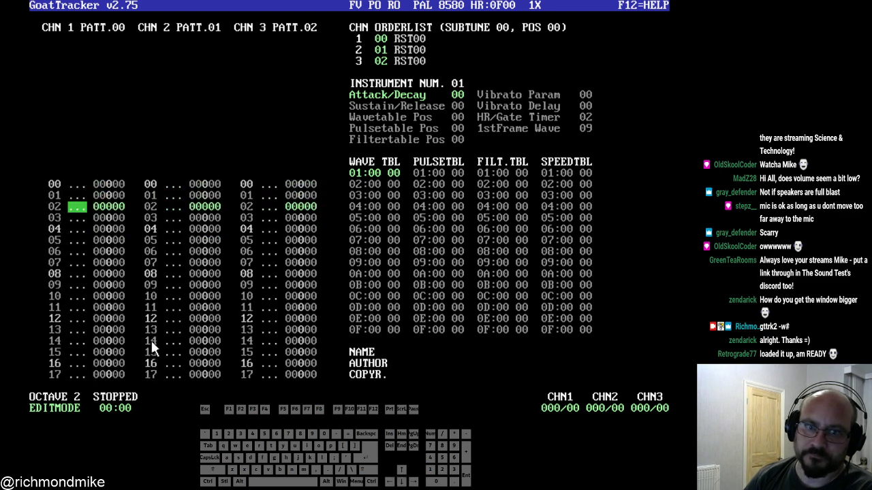
pyautogui.press('Up')
pyautogui.press('Up')
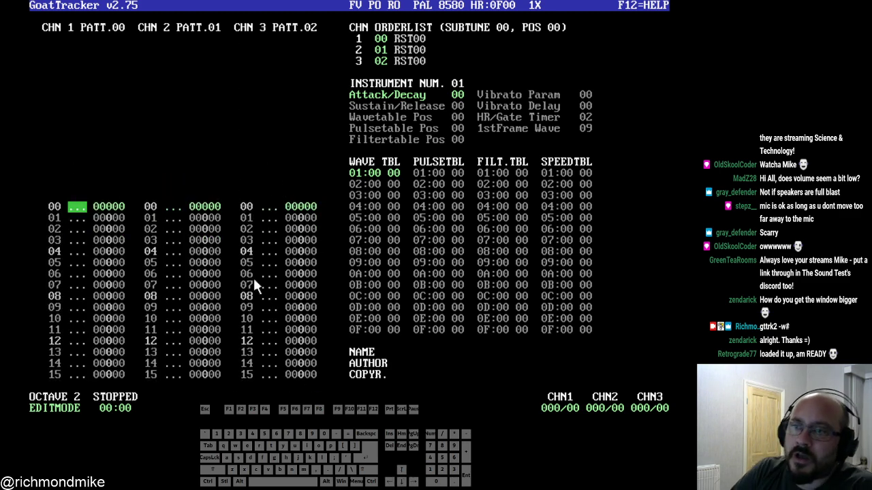
# - Look at channel 1's orderlist entries and cycle the instrument number to 00
pyautogui.click(418, 39)
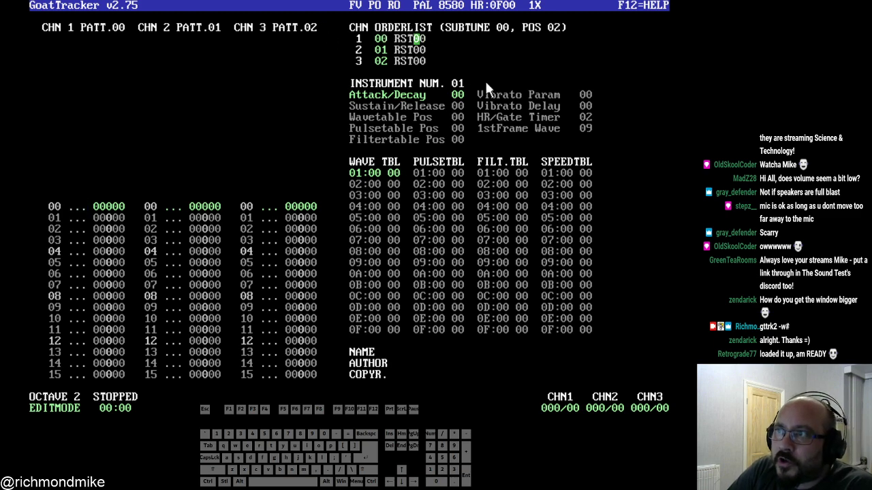
pyautogui.click(363, 42)
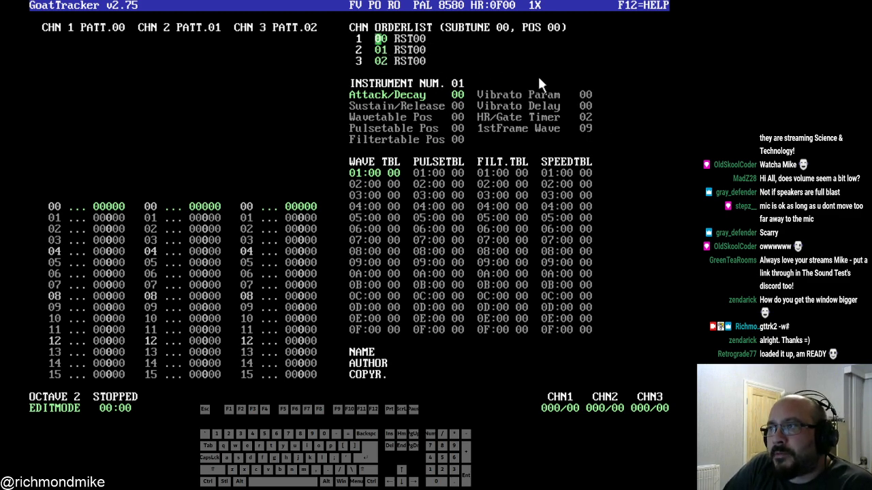
pyautogui.click(456, 85)
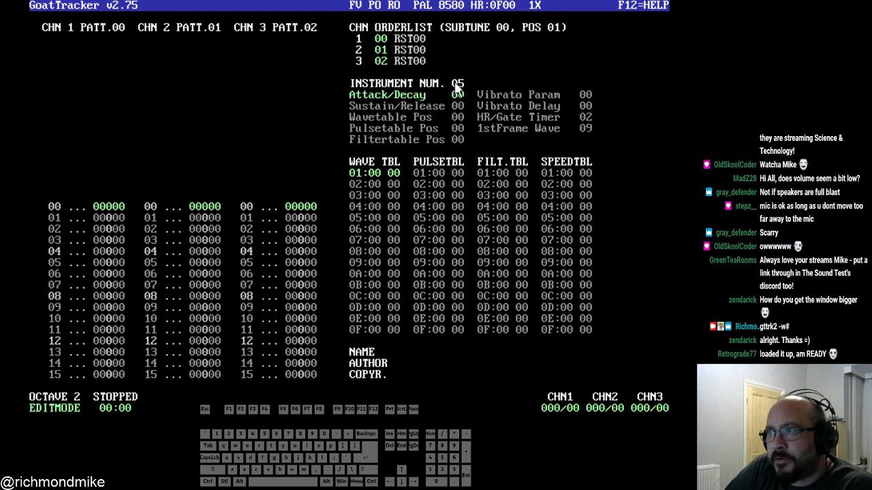
pyautogui.rightClick(455, 83)
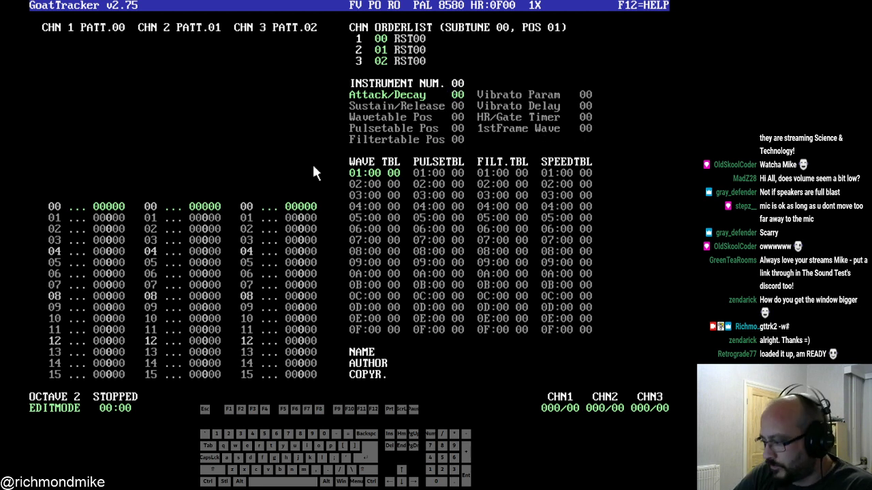
# - Step the note-entry octave up and down and leave it at octave 3
pyautogui.press('KP_Add')
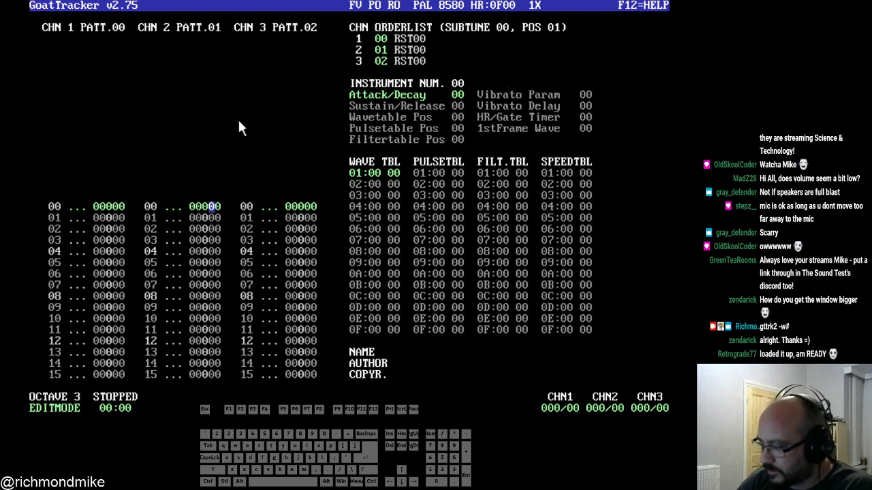
pyautogui.press('KP_Add')
pyautogui.press('KP_Add')
pyautogui.press('KP_Subtract')
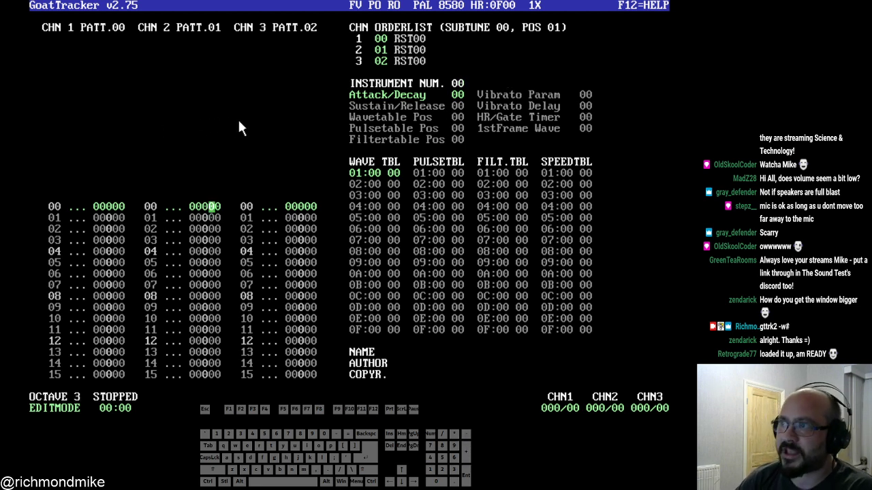
pyautogui.press('KP_Subtract')
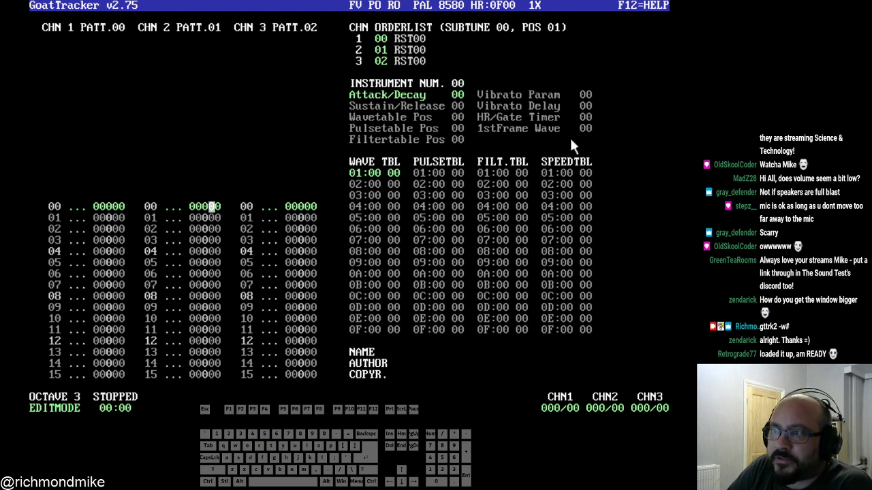
# - Place the cursor in the song's name field and look over the play, load and save commands
pyautogui.click(402, 351)
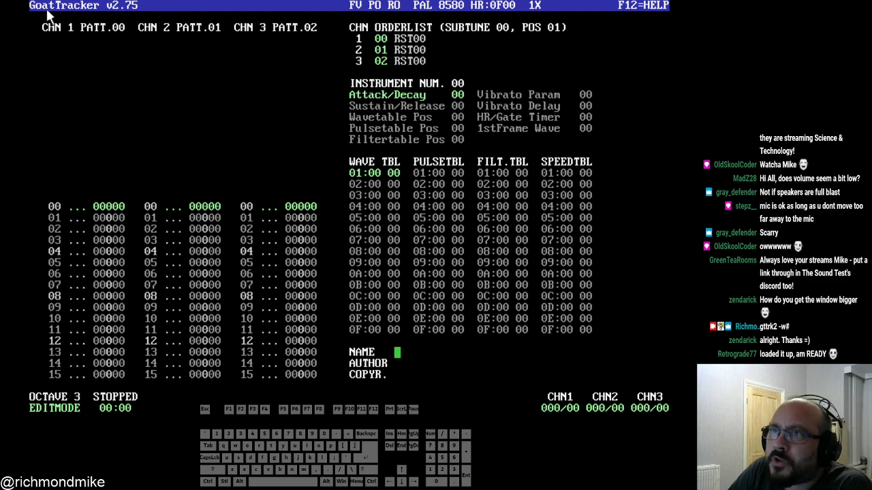
pyautogui.rightClick(282, 6)
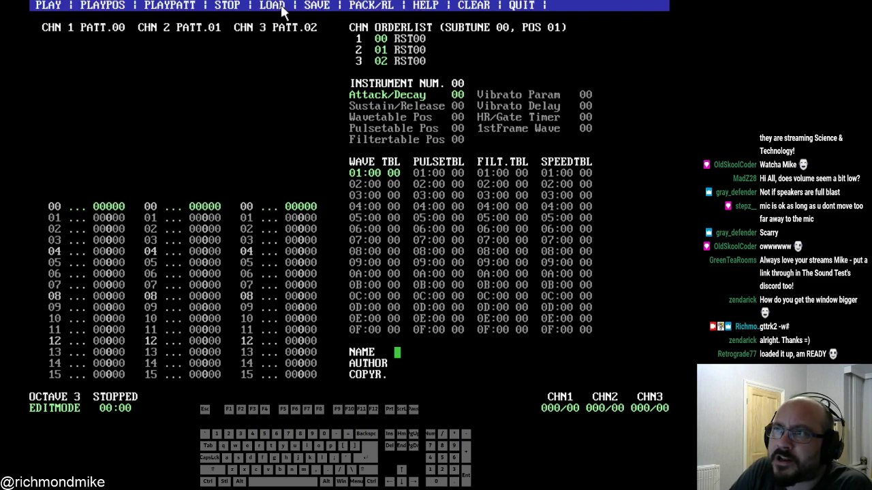
pyautogui.rightClick(281, 6)
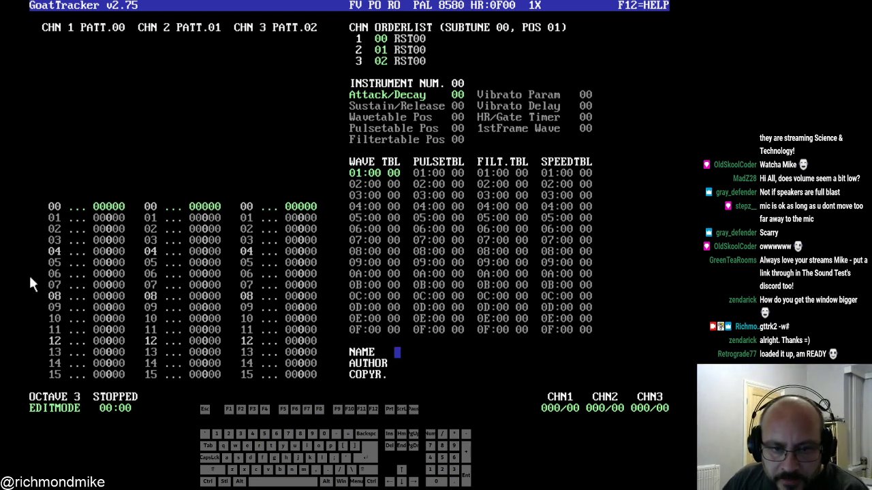
# - Post the !tools command and a !so shout-out for a viewer in the stream chat
pyautogui.press('shift')
pyautogui.press('t')
pyautogui.press('s')
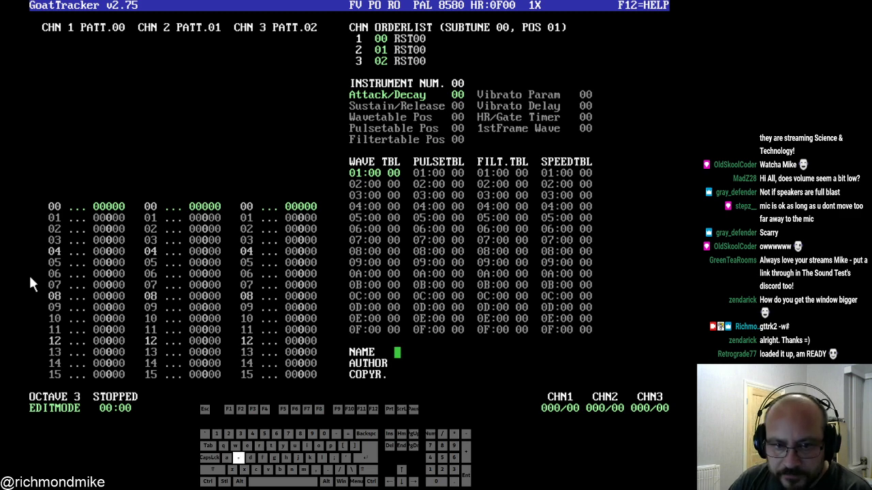
pyautogui.press('Return')
pyautogui.press('shift')
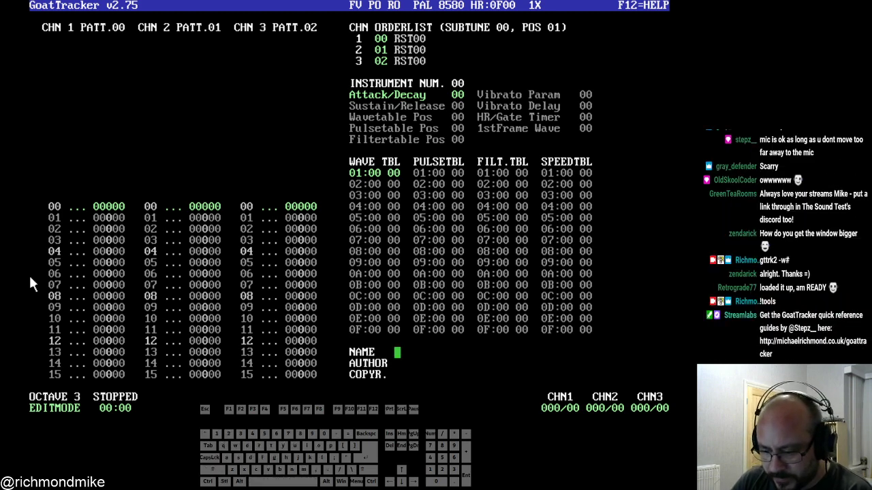
pyautogui.write('z__')
pyautogui.press('Return')
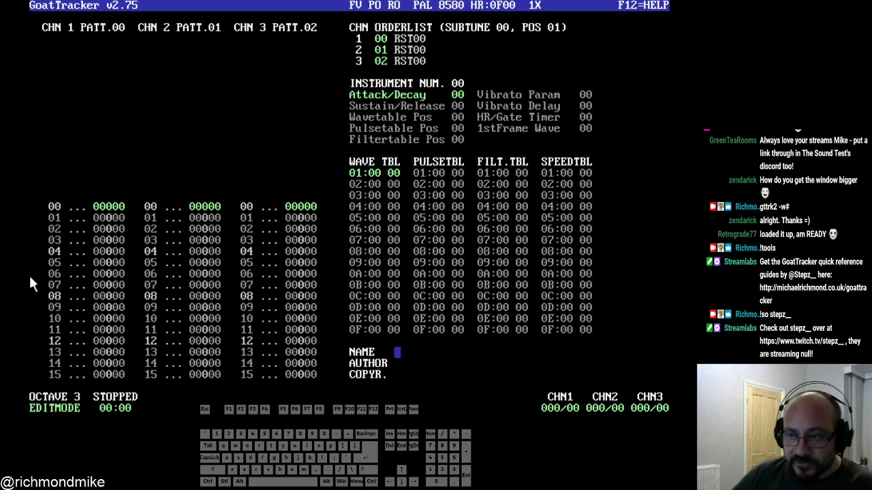
# - Place the cursor on row 10 of channel 1 and try out the notes A and G in jam mode
pyautogui.click(32, 268)
pyautogui.click(89, 259)
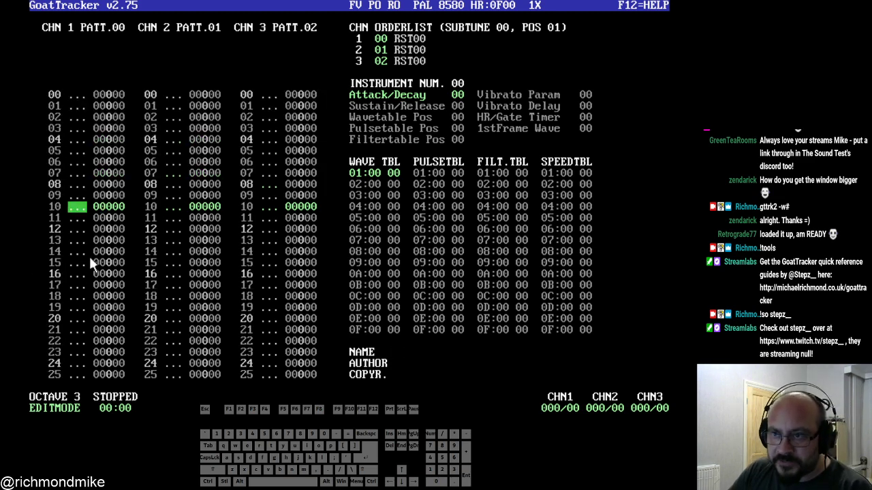
pyautogui.press('space')
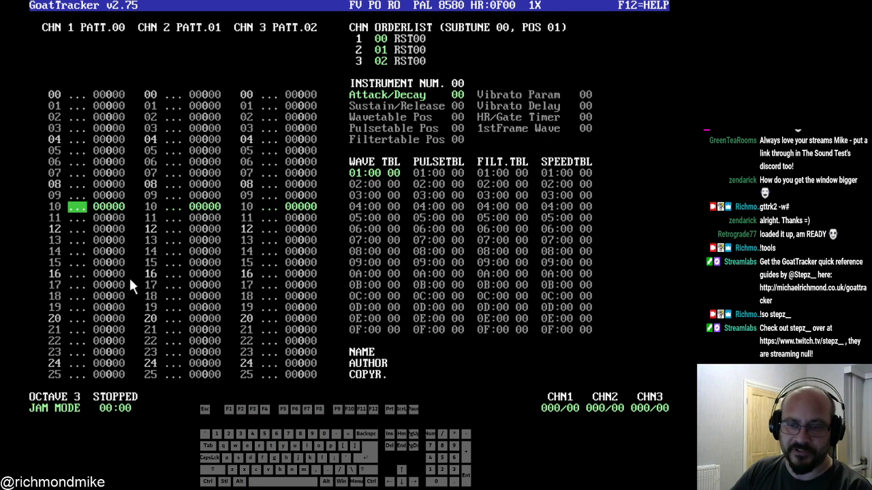
pyautogui.press('y')
pyautogui.press('t')
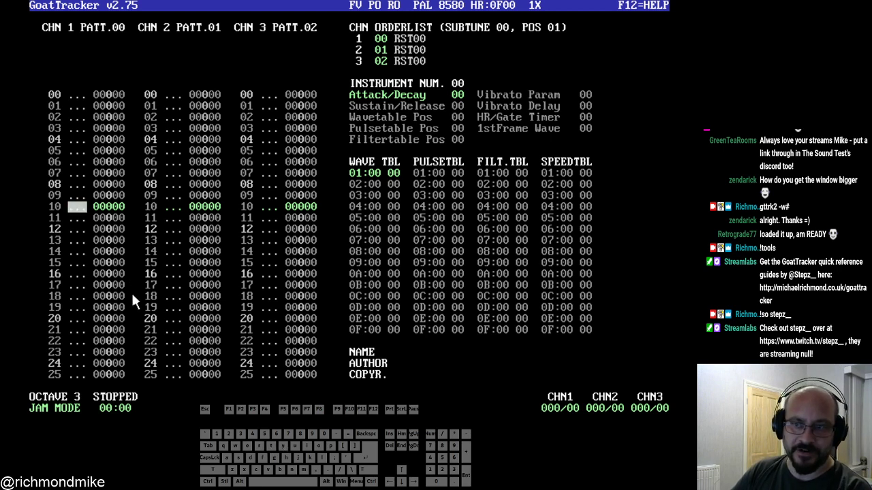
# - Return to edit mode and enter alternating G-4 and A-4 notes in channel 1 rows 10 to 16, plus G#3 in row 17
pyautogui.press('space')
pyautogui.press('t')
pyautogui.press('y')
pyautogui.press('t')
pyautogui.press('y')
pyautogui.press('t')
pyautogui.press('y')
pyautogui.press('t')
pyautogui.press('h')
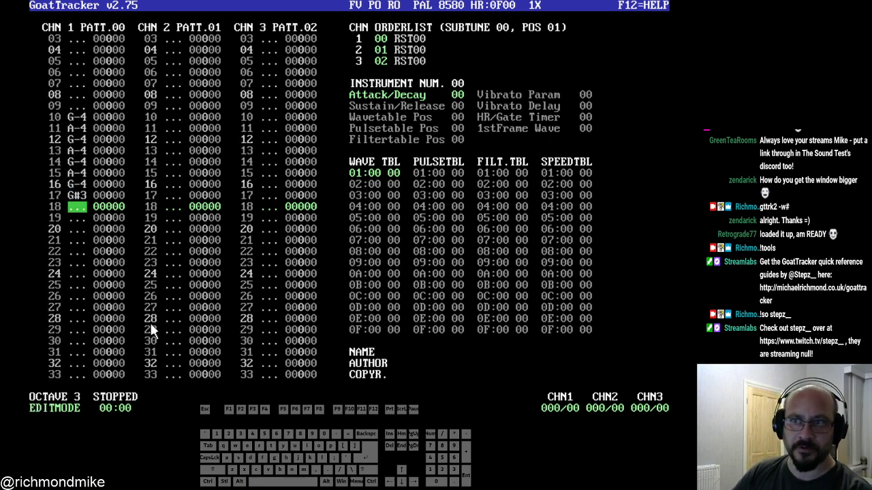
# - Delete all the notes from row 10 onwards in channel 1's pattern
pyautogui.press('Up')
pyautogui.press('Up')
pyautogui.press('Up')
pyautogui.press('Up')
pyautogui.press('Up')
pyautogui.press('Up')
pyautogui.press('Up')
pyautogui.press('Up')
pyautogui.press('Delete')
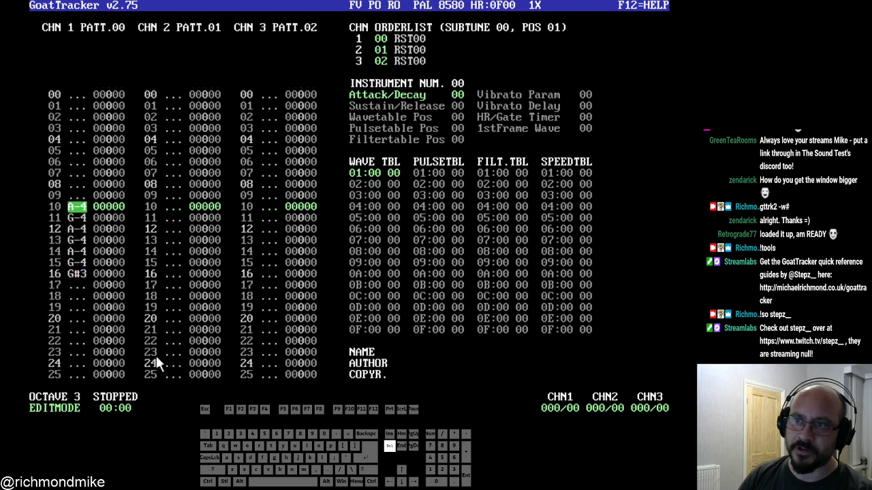
pyautogui.press('Delete')
pyautogui.press('Delete')
pyautogui.press('Delete')
pyautogui.press('Delete')
pyautogui.press('Delete')
pyautogui.press('Delete')
pyautogui.press('Delete')
# - Switch to jam mode at row 00 of channel 1 and play the song from the beginning
pyautogui.press('Up')
pyautogui.press('Up')
pyautogui.press('Up')
pyautogui.press('Up')
pyautogui.press('Up')
pyautogui.press('Up')
pyautogui.press('Up')
pyautogui.press('Up')
pyautogui.press('Up')
pyautogui.press('Up')
pyautogui.press('Up')
pyautogui.press('Up')
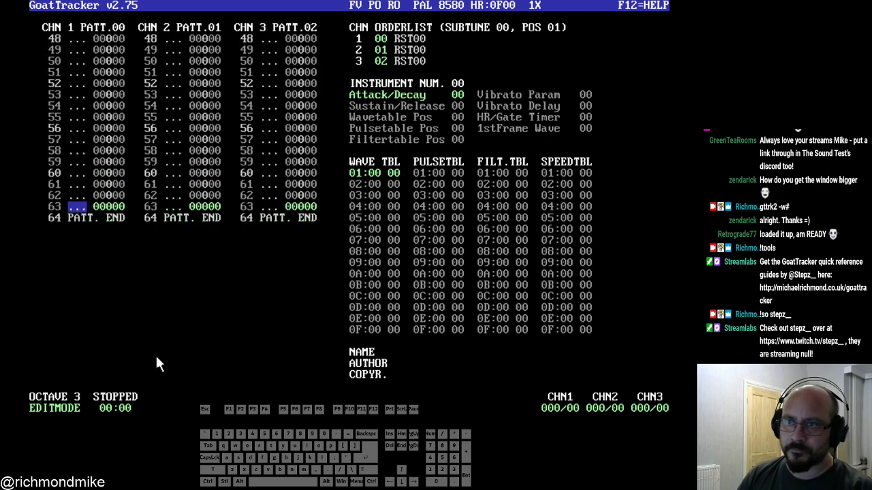
pyautogui.press('Down')
pyautogui.press('space')
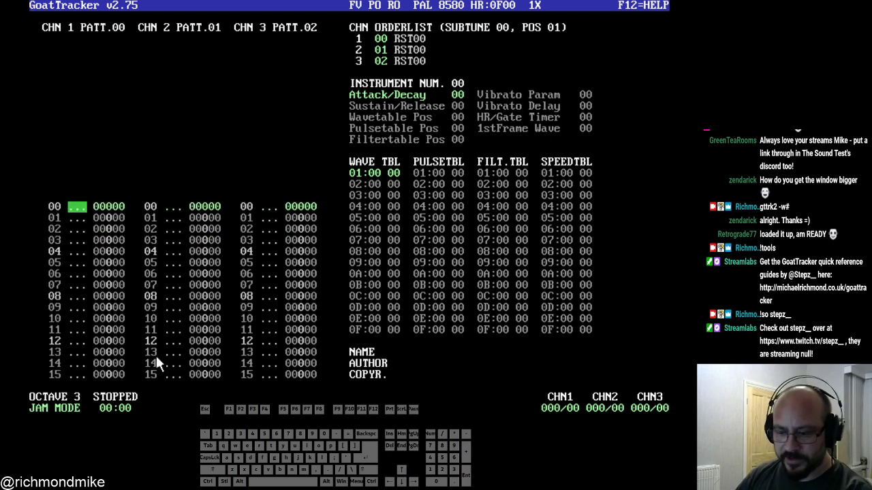
pyautogui.press('F1')
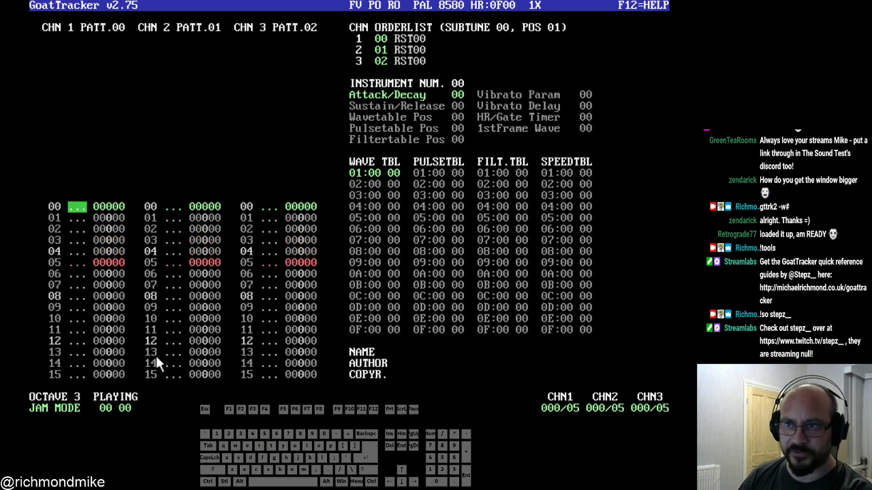
# - Stop the playback, play the song from the current position, and restart it from the beginning
pyautogui.press('F4')
pyautogui.press('F2')
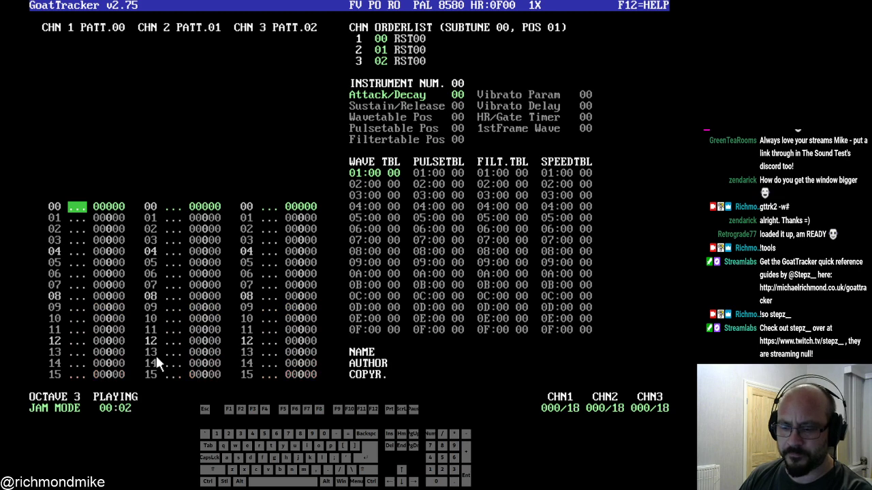
pyautogui.press('F4')
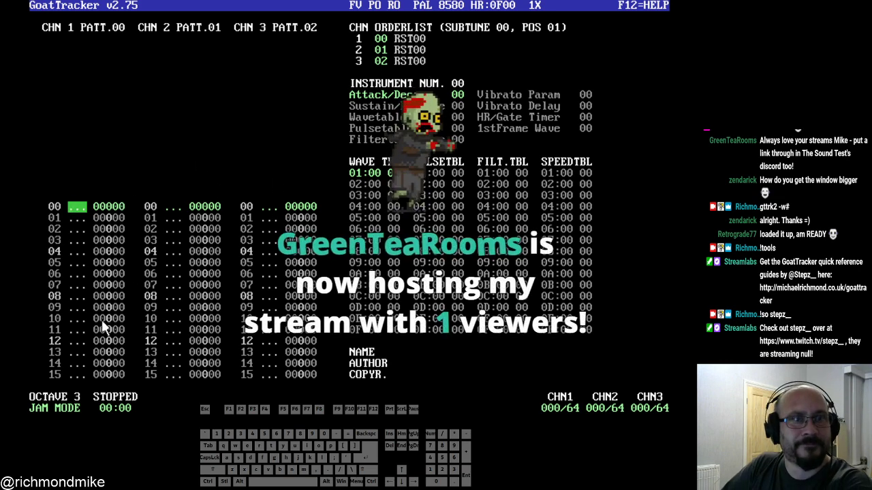
pyautogui.press('F1')
pyautogui.press('F4')
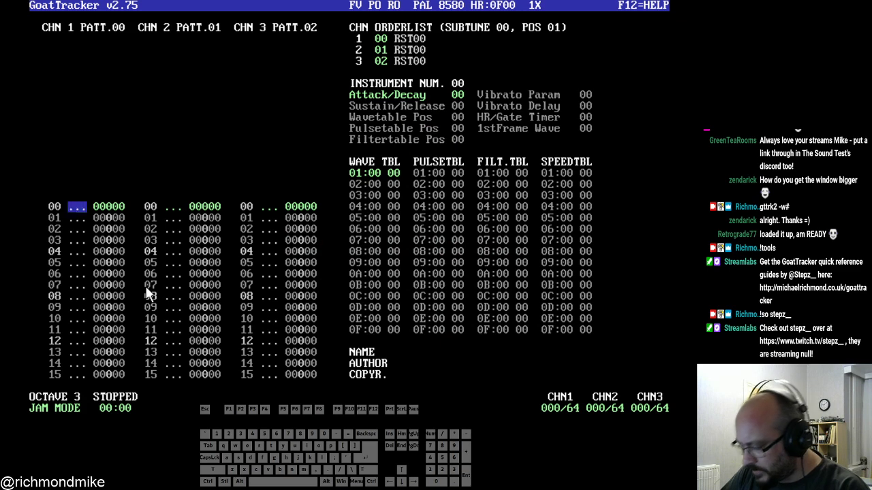
pyautogui.press('F1')
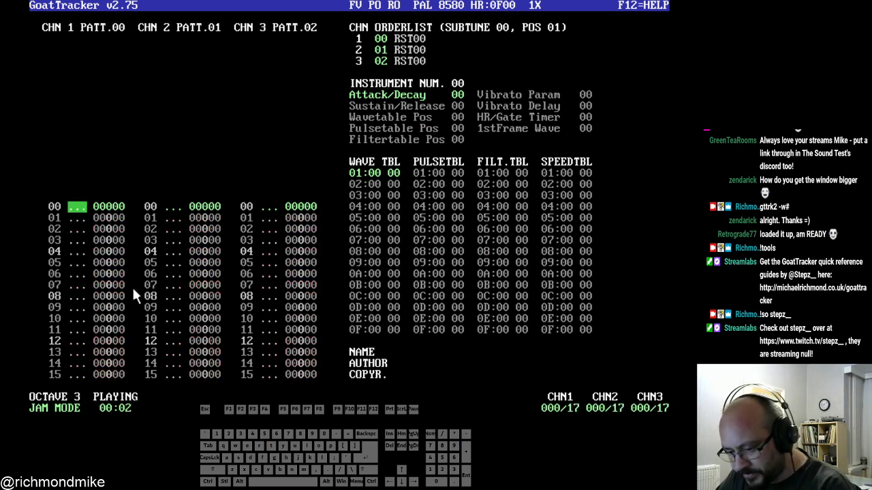
# - Switch to edit mode during playback and enter A-3, G#3, F#3, G#3, G#3, F-4, F#3, G#3 in channel 1 rows 00 to 07
pyautogui.press('space')
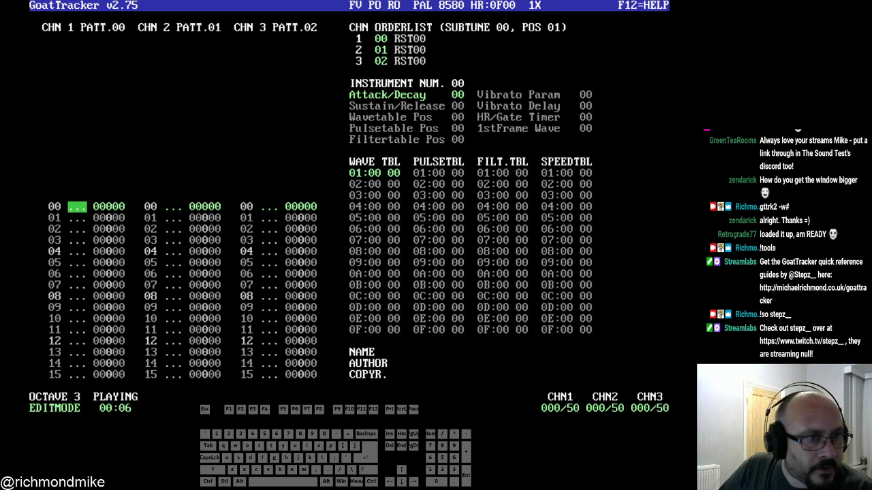
pyautogui.write('nhghhrgh')
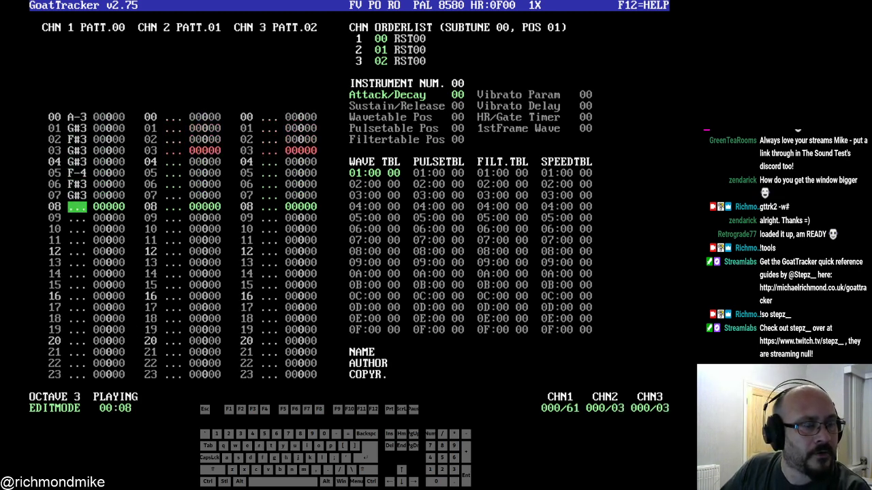
# - Return to row 00 of channel 1 and replace its note with a key-off
pyautogui.press('Up')
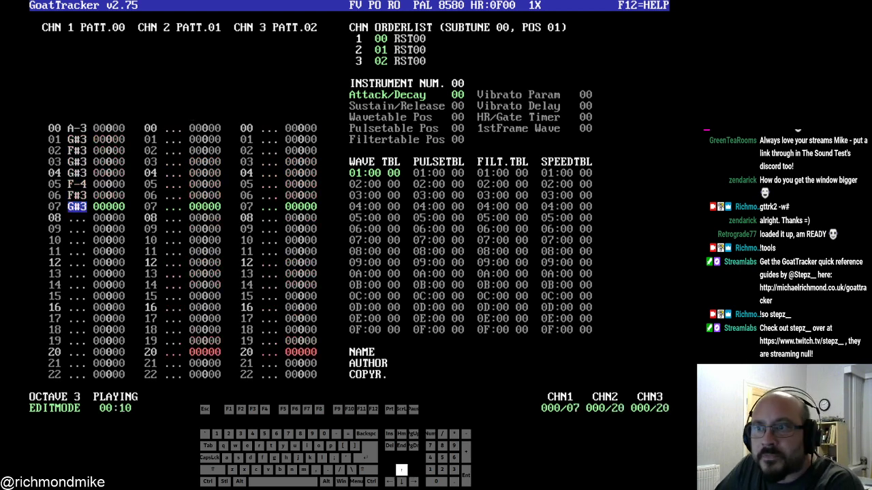
pyautogui.press('Up')
pyautogui.press('Up')
pyautogui.press('Up')
pyautogui.press('Up')
pyautogui.press('Up')
pyautogui.press('Up')
pyautogui.press('Up')
pyautogui.press('Return')
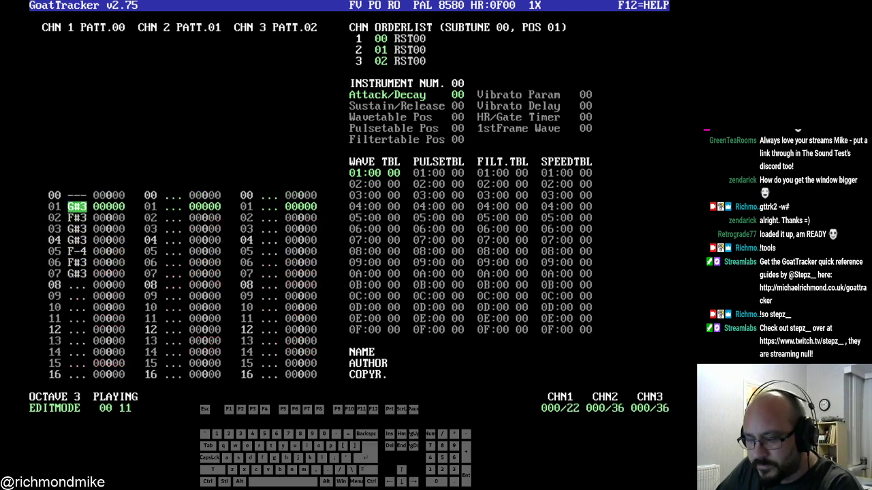
# - Stop the song and delete the key-off and all the notes in channel 1 from row 00 onwards
pyautogui.press('F4')
pyautogui.press('Up')
pyautogui.press('Delete')
pyautogui.press('Delete')
pyautogui.press('Delete')
pyautogui.press('Delete')
pyautogui.press('Delete')
pyautogui.press('Delete')
pyautogui.press('Delete')
pyautogui.press('Delete')
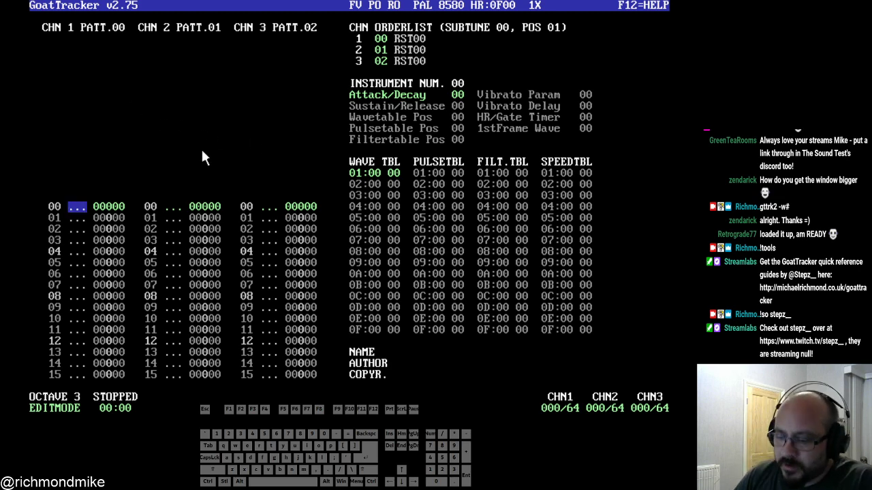
# - Examine the online help, from general keys and edit modes through pattern commands and instrument parameters to the table reference, and return to the editor
pyautogui.press('F12')
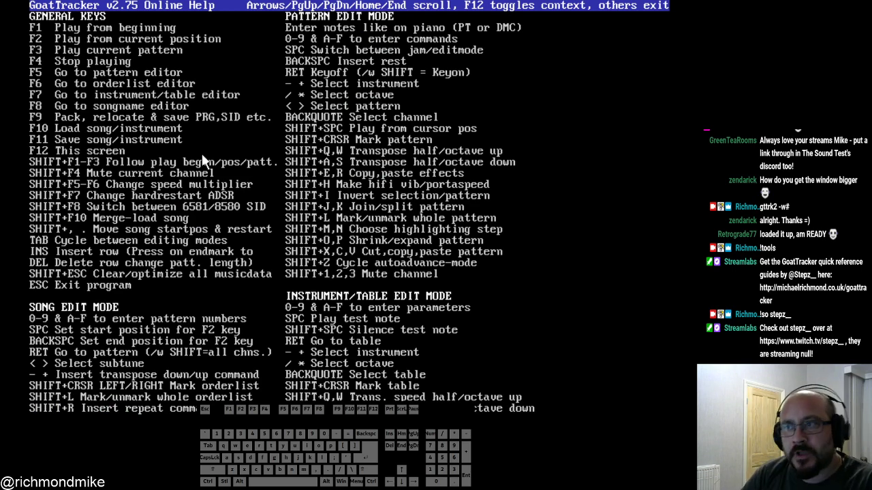
pyautogui.press('Down')
pyautogui.press('Down')
pyautogui.press('Down')
pyautogui.press('Down')
pyautogui.press('Down')
pyautogui.press('Down')
pyautogui.press('Down')
pyautogui.press('Down')
pyautogui.press('Down')
pyautogui.press('Down')
pyautogui.press('Down')
pyautogui.press('Down')
pyautogui.press('Down')
pyautogui.press('Down')
pyautogui.press('Down')
pyautogui.press('Down')
pyautogui.press('Down')
pyautogui.press('Down')
pyautogui.press('Down')
pyautogui.press('Down')
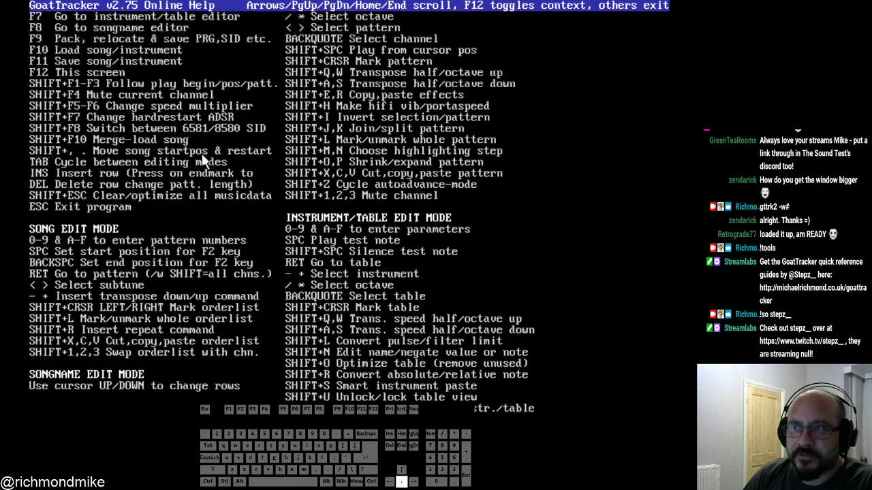
pyautogui.press('Down')
pyautogui.press('Down')
pyautogui.press('Down')
pyautogui.press('Down')
pyautogui.press('Down')
pyautogui.press('Down')
pyautogui.press('Down')
pyautogui.press('Down')
pyautogui.press('Down')
pyautogui.press('Down')
pyautogui.press('Down')
pyautogui.press('Down')
pyautogui.press('Down')
pyautogui.press('Down')
pyautogui.press('Down')
pyautogui.press('Down')
pyautogui.press('Down')
pyautogui.press('Down')
pyautogui.press('Down')
pyautogui.press('Down')
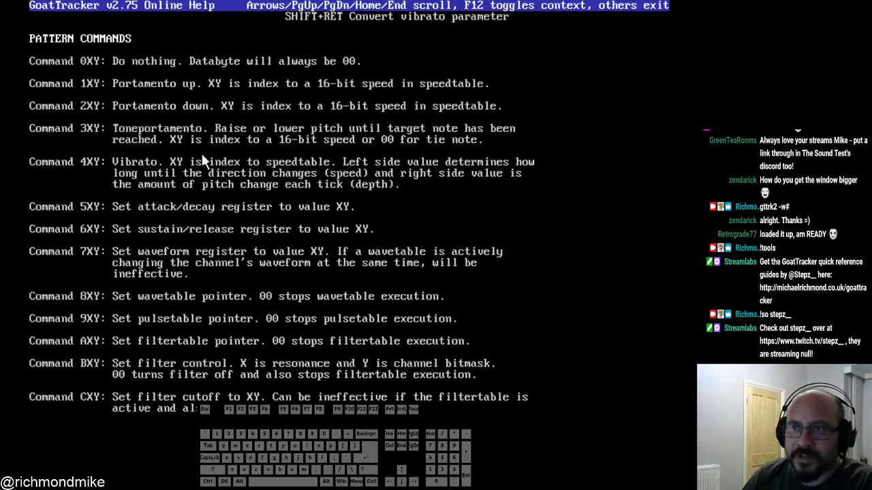
pyautogui.press('Down')
pyautogui.press('Down')
pyautogui.press('Down')
pyautogui.press('Down')
pyautogui.press('Down')
pyautogui.press('Down')
pyautogui.press('Down')
pyautogui.press('Down')
pyautogui.press('Down')
pyautogui.press('Down')
pyautogui.press('Down')
pyautogui.press('Down')
pyautogui.press('Down')
pyautogui.press('Down')
pyautogui.press('Down')
pyautogui.press('Down')
pyautogui.press('Down')
pyautogui.press('Down')
pyautogui.press('Down')
pyautogui.press('Down')
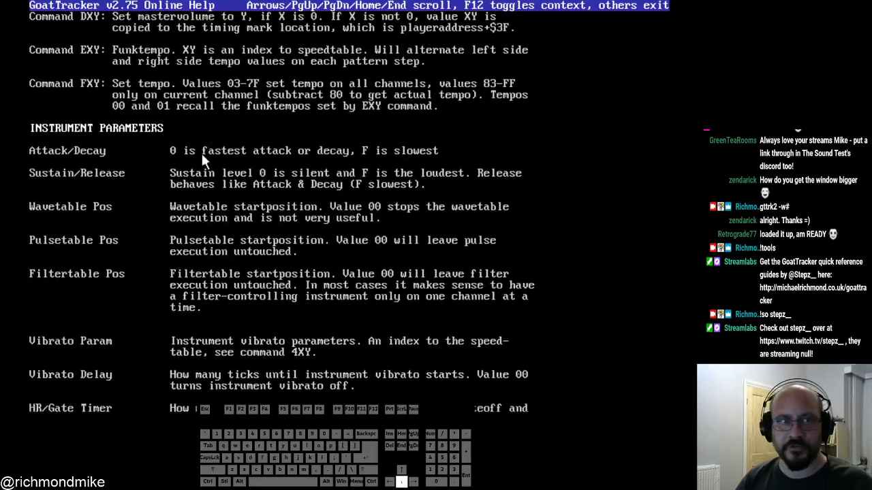
pyautogui.press('Down')
pyautogui.press('Down')
pyautogui.press('Down')
pyautogui.press('Down')
pyautogui.press('Down')
pyautogui.press('Down')
pyautogui.press('Down')
pyautogui.press('Down')
pyautogui.press('Down')
pyautogui.press('Down')
pyautogui.press('Down')
pyautogui.press('Down')
pyautogui.press('Down')
pyautogui.press('Down')
pyautogui.press('Down')
pyautogui.press('Down')
pyautogui.press('Down')
pyautogui.press('Down')
pyautogui.press('Down')
pyautogui.press('Down')
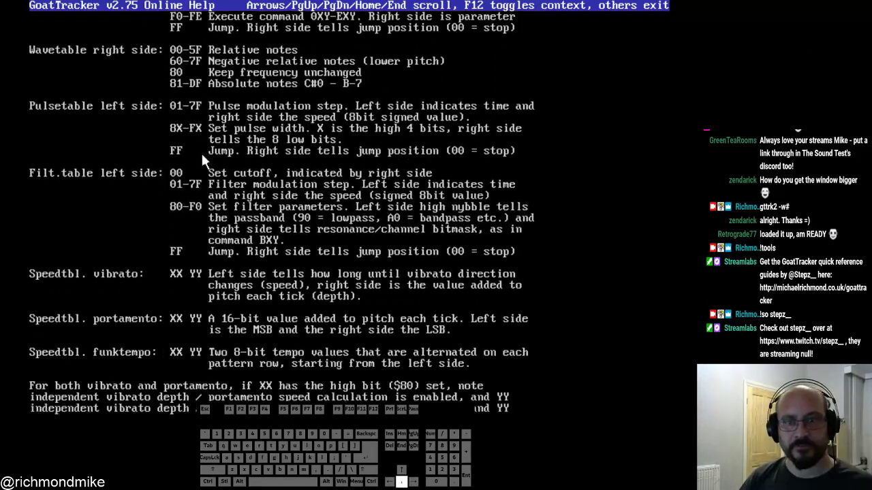
pyautogui.press('Escape')
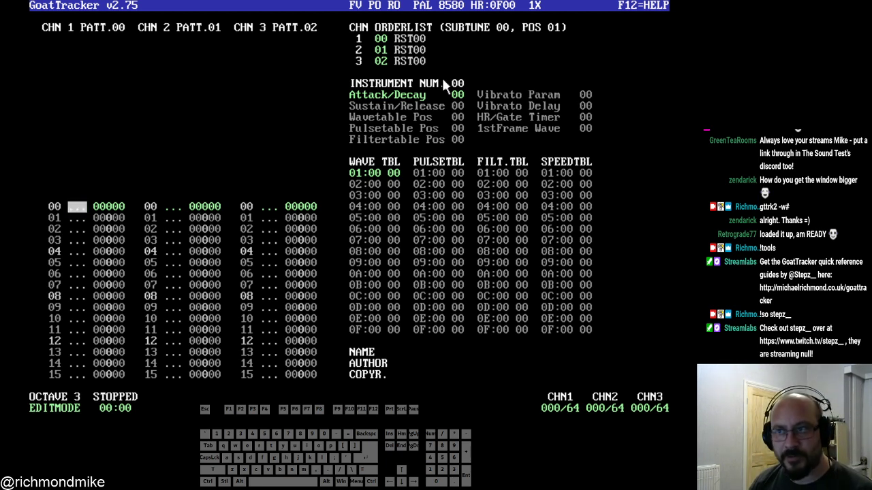
# - Enter the notes A-4, B-4, A-4, C-5, A-4, C-5, B-4 and C-5 in channel 1 rows 00 to 07
pyautogui.press('y')
pyautogui.press('u')
pyautogui.press('y')
pyautogui.press('i')
pyautogui.press('y')
pyautogui.press('i')
pyautogui.press('u')
pyautogui.press('i')
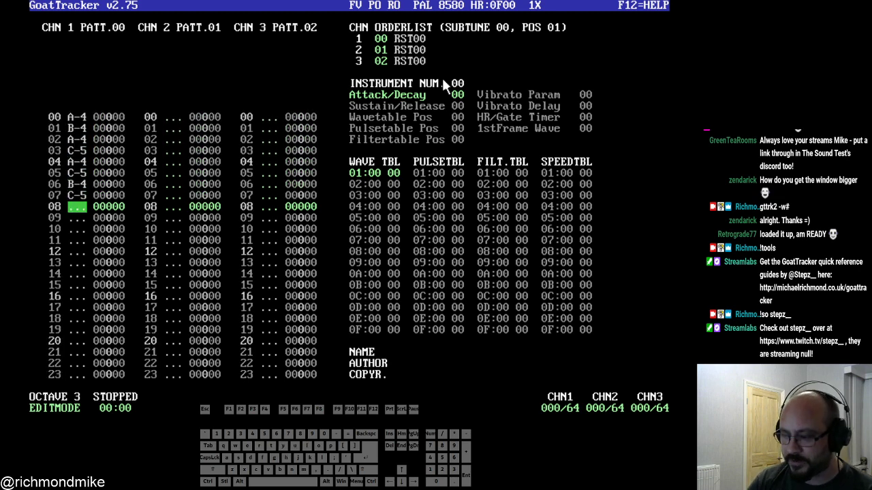
# - Delete all the notes from channel 1's pattern starting at row 00 and switch to jam mode
pyautogui.press('Up')
pyautogui.press('Up')
pyautogui.press('Up')
pyautogui.press('Up')
pyautogui.press('Up')
pyautogui.press('Up')
pyautogui.press('Up')
pyautogui.press('Up')
pyautogui.press('Delete')
pyautogui.press('Delete')
pyautogui.press('Delete')
pyautogui.press('Delete')
pyautogui.press('Delete')
pyautogui.press('Delete')
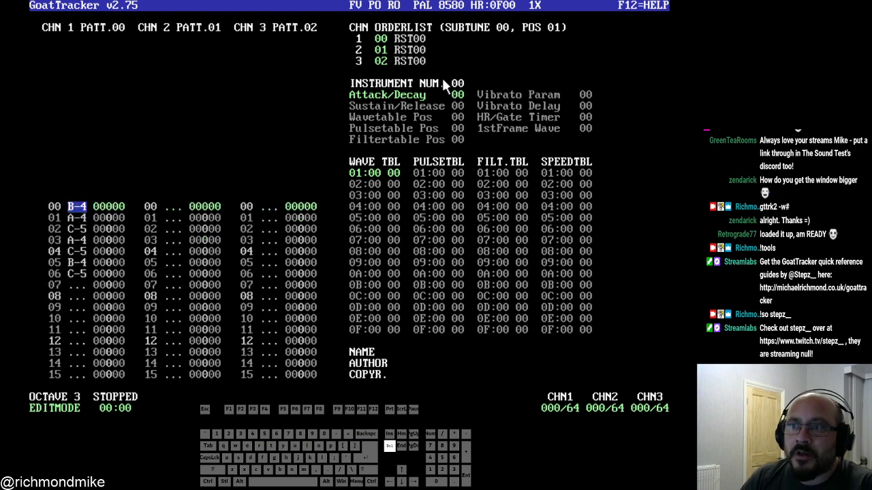
pyautogui.press('Delete')
pyautogui.press('Delete')
pyautogui.press('space')
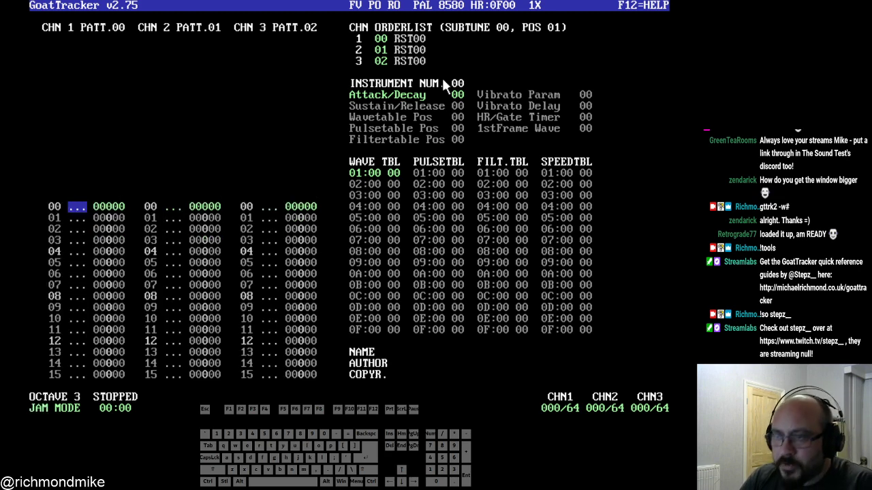
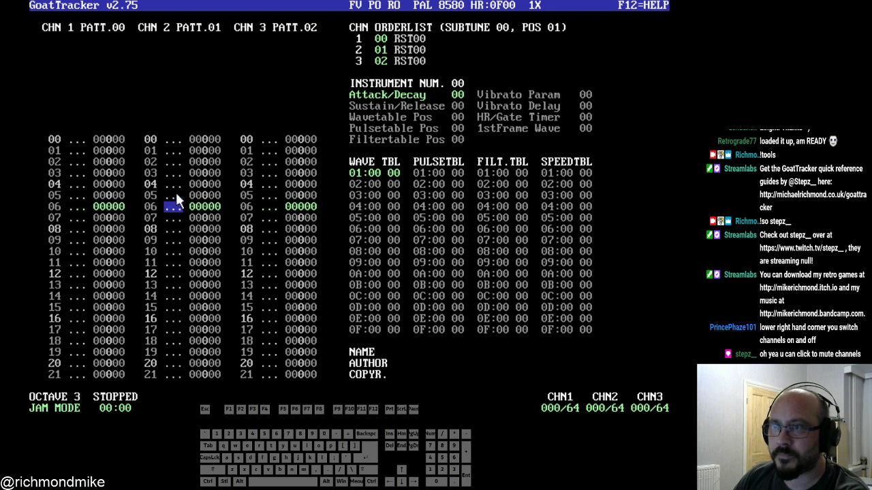
# - Select instrument 01 and set its Attack/Decay to 55
pyautogui.click(460, 82)
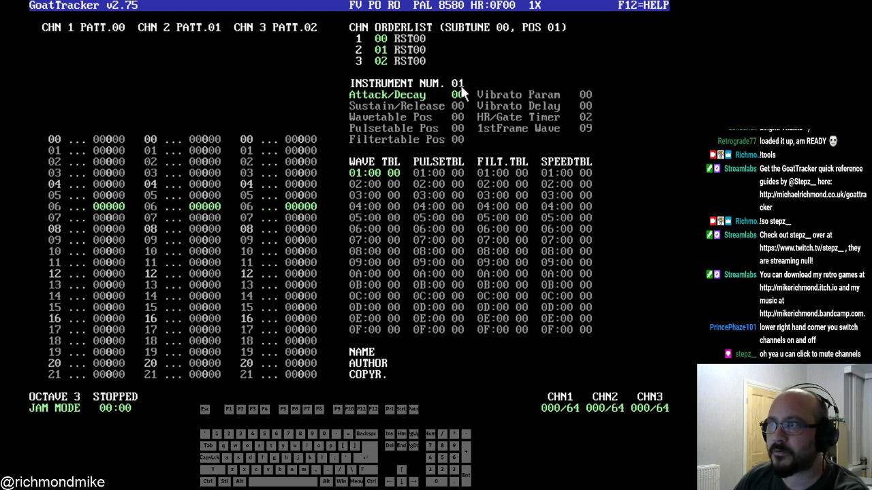
pyautogui.write('05')
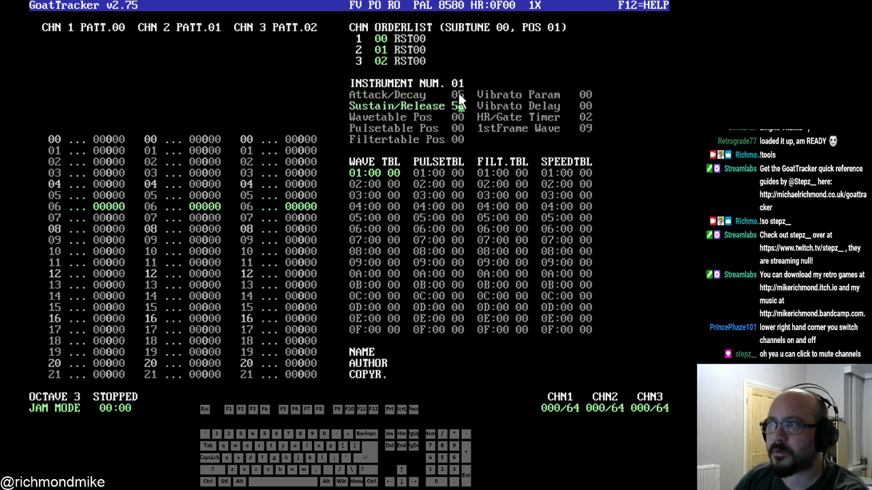
pyautogui.press('Up')
pyautogui.write('555')
# - Set instrument 01's Sustain/Release to 55
pyautogui.press('Left')
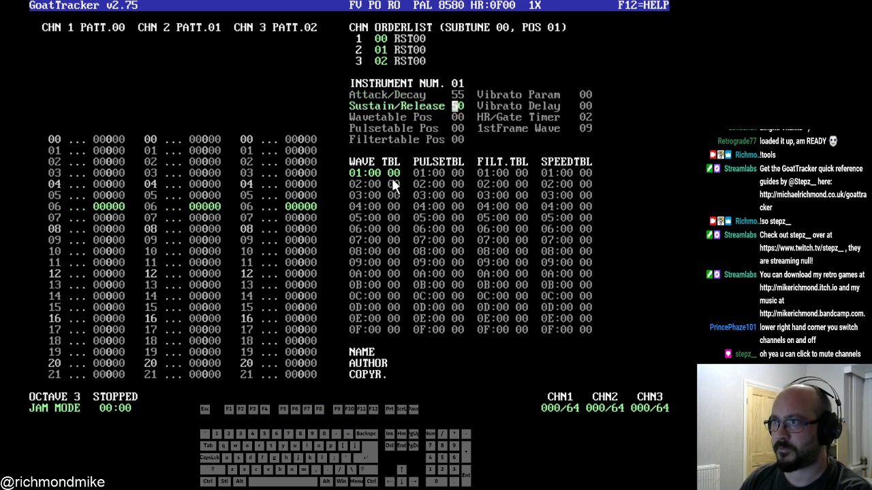
pyautogui.press('Up')
pyautogui.press('Down')
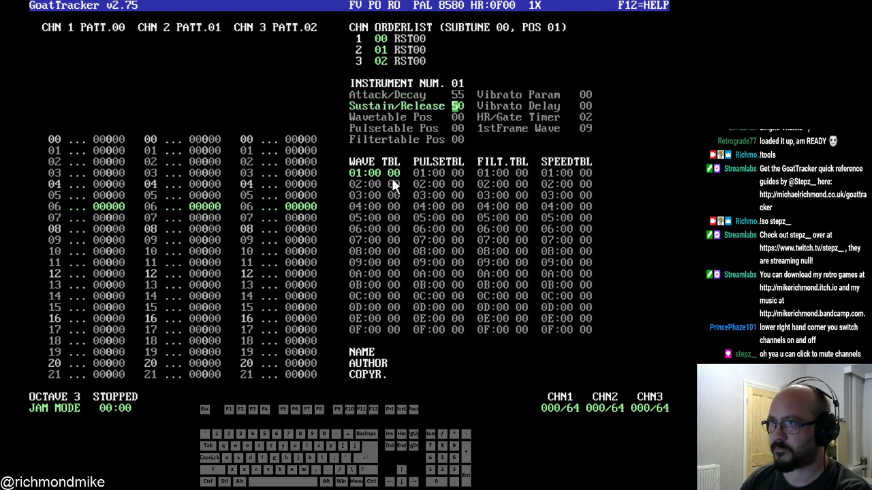
pyautogui.write('0')
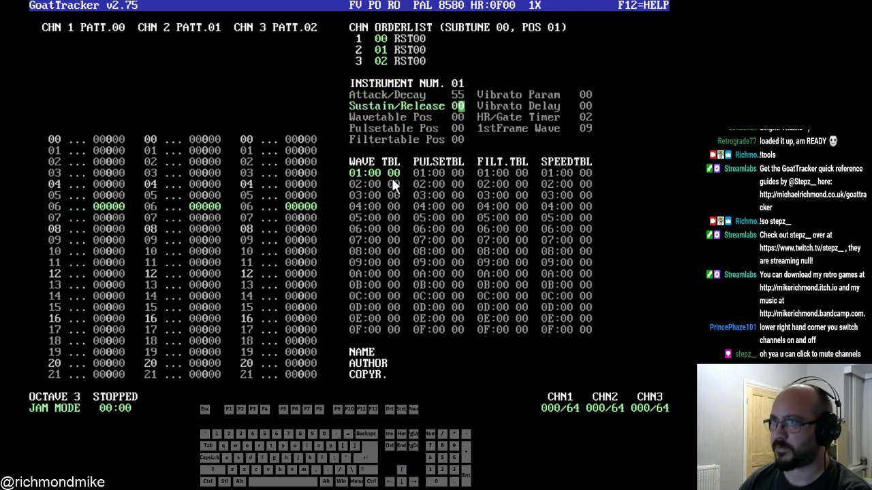
pyautogui.press('Up')
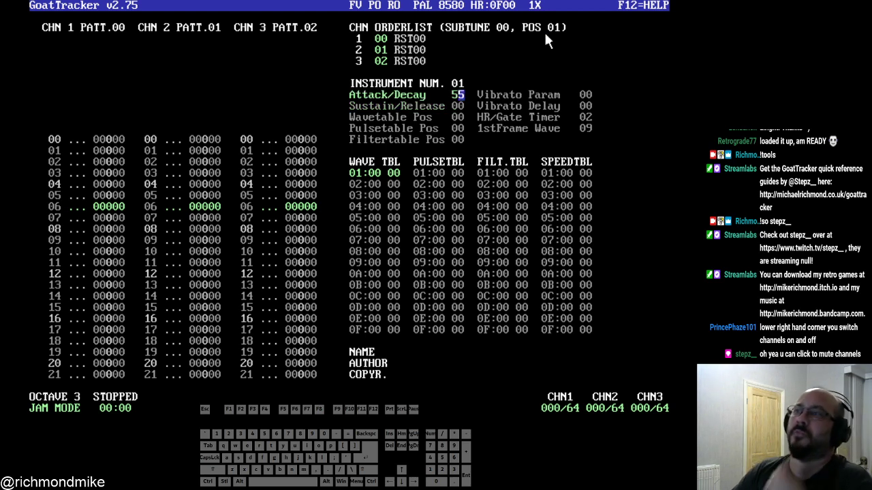
pyautogui.press('Down')
pyautogui.press('Left')
pyautogui.write('55')
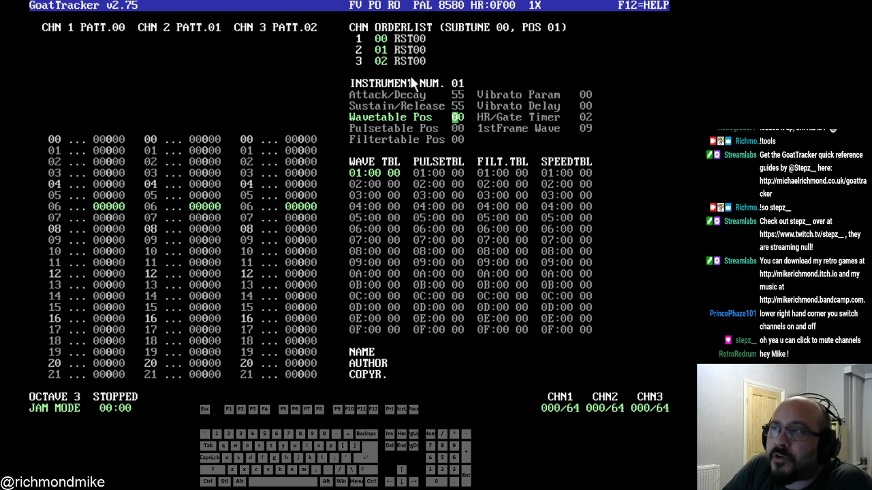
pyautogui.click(455, 94)
pyautogui.click(458, 103)
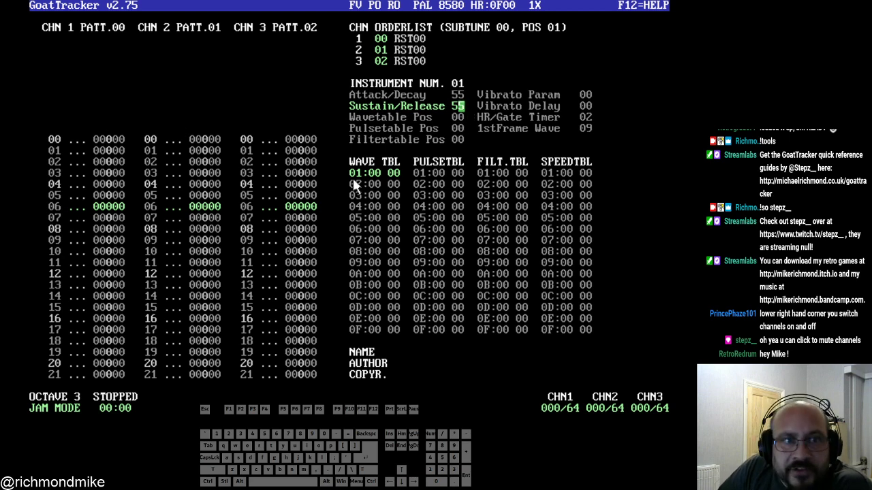
pyautogui.click(463, 94)
pyautogui.click(457, 106)
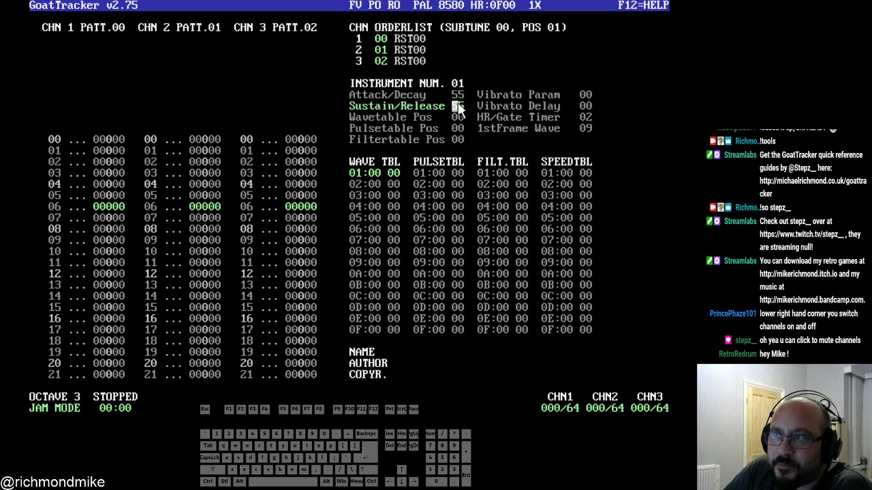
pyautogui.write('55')
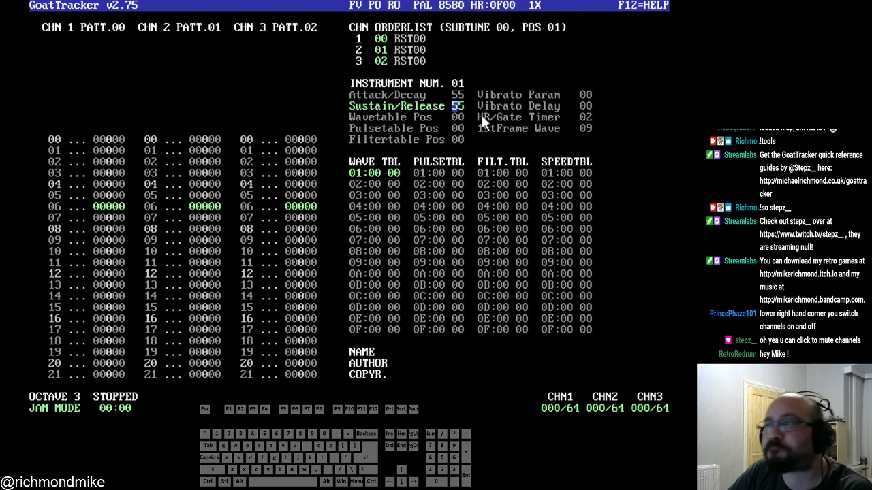
# - Set instrument 01's Wavetable Pos to 01
pyautogui.click(456, 117)
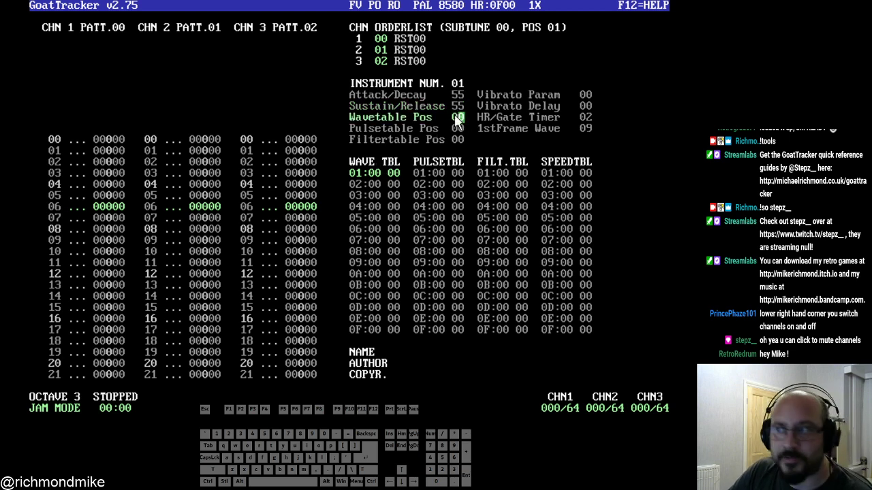
pyautogui.write('01')
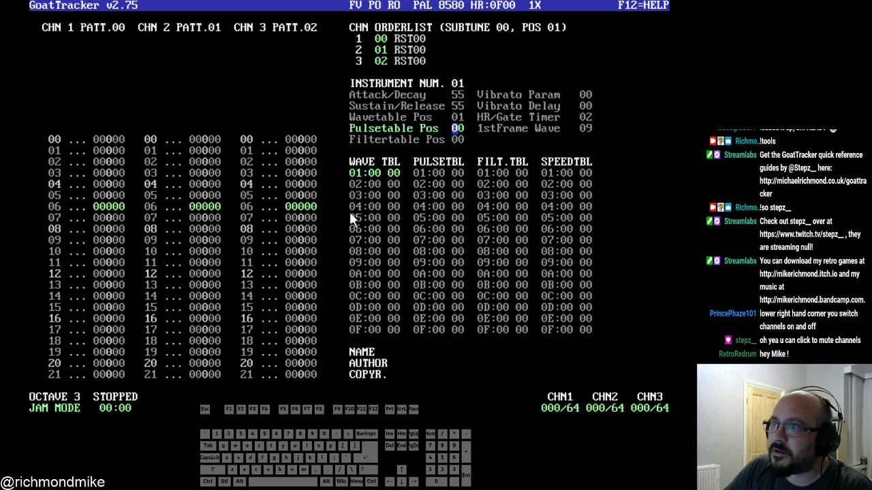
pyautogui.click(457, 117)
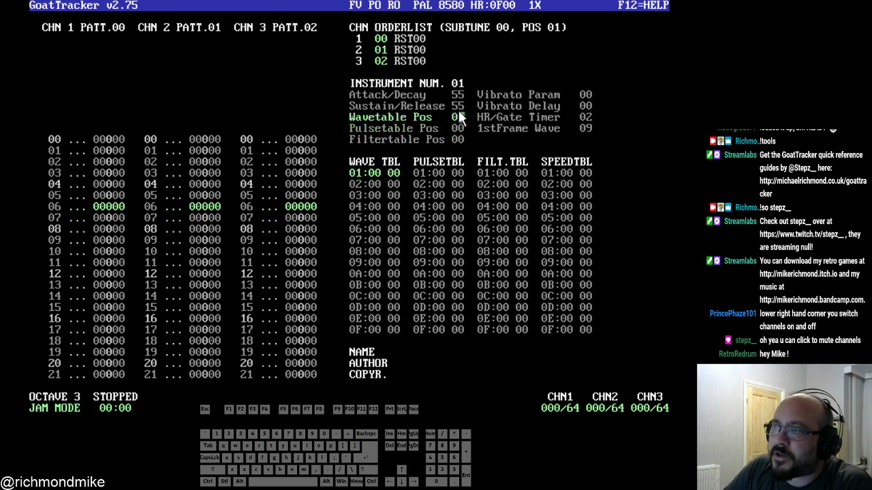
# - Set the left-side value of wavetable row 01 to 10 and move on to row 02
pyautogui.click(380, 173)
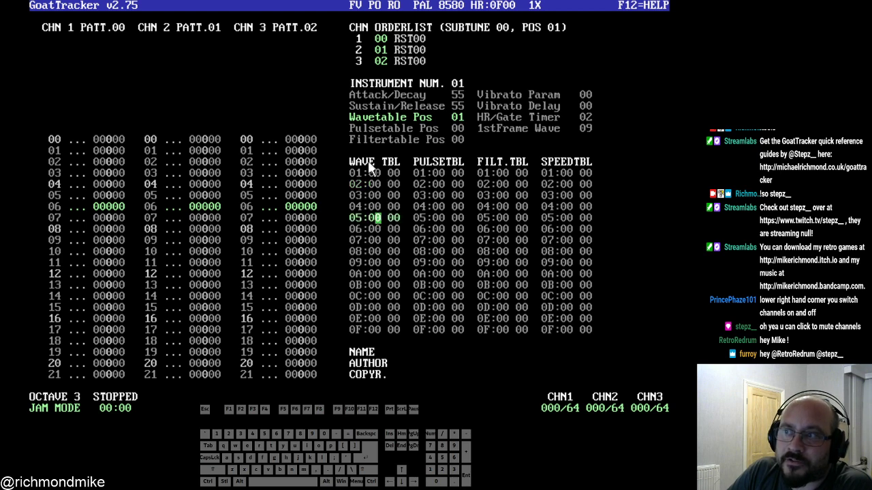
pyautogui.click(371, 169)
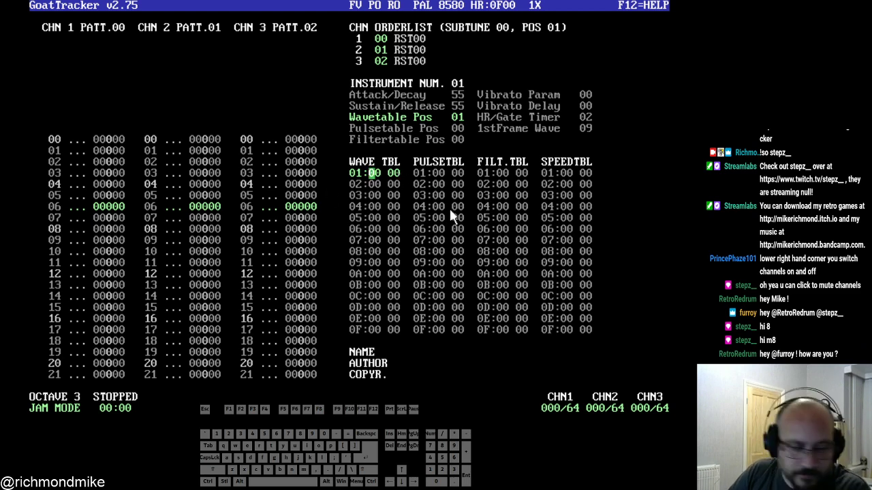
pyautogui.write('1')
pyautogui.press('Down')
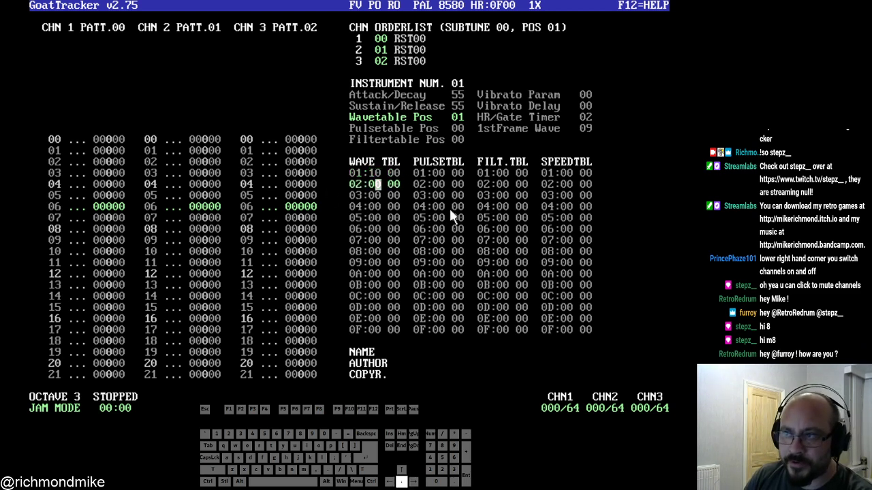
# - Set the left-side value of wavetable row 02 to FF and play a test note from row 01
pyautogui.press('Left')
pyautogui.write('FF')
pyautogui.press('Up')
pyautogui.press('Left')
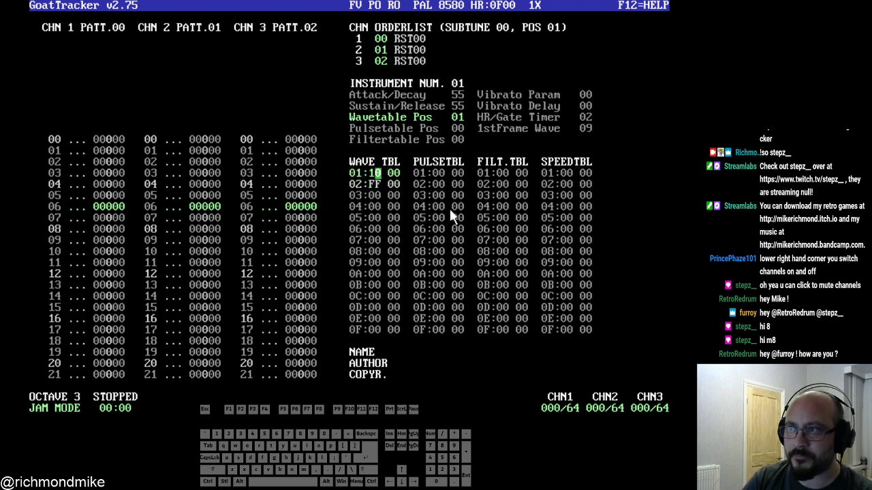
pyautogui.press('space')
pyautogui.press('space')
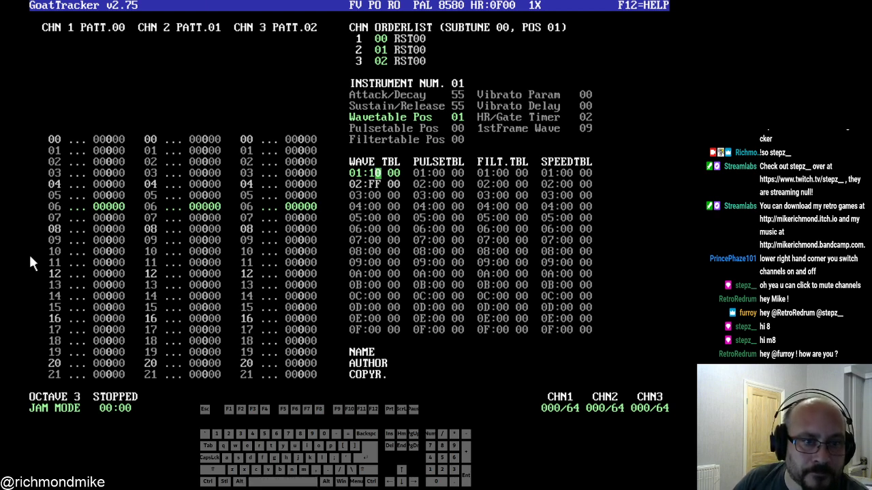
pyautogui.press('space')
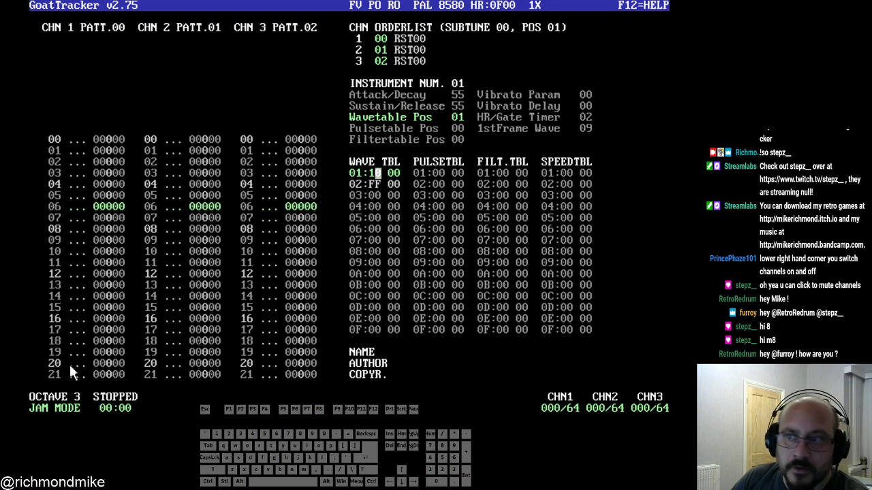
# - Play a test note from the pulsetable, try 11 in wavetable row 01 and return the value to 10
pyautogui.click(441, 230)
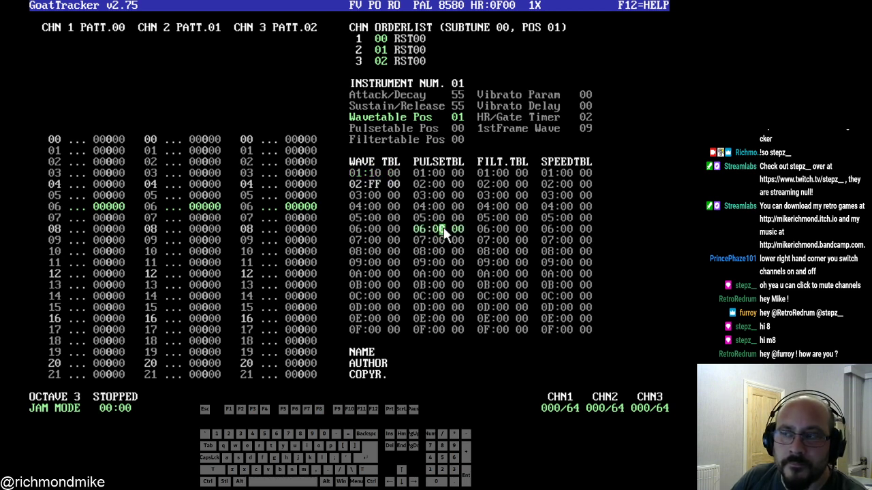
pyautogui.press('space')
pyautogui.click(374, 173)
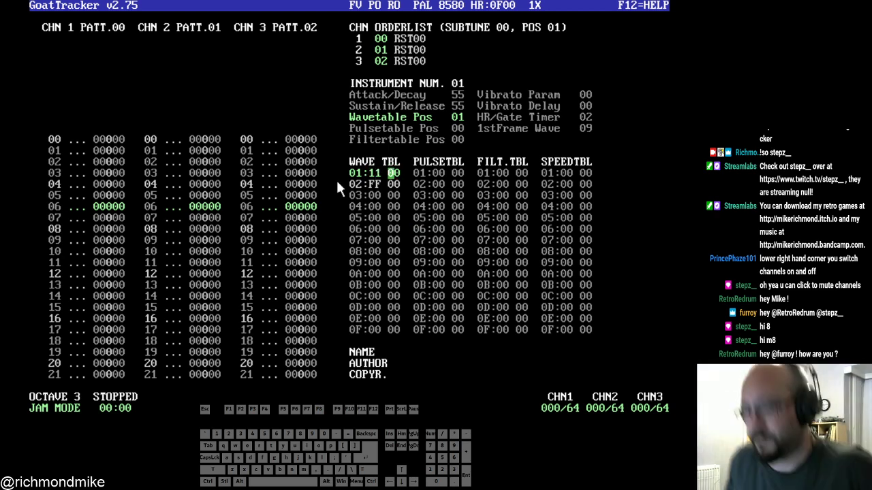
pyautogui.press('Left')
pyautogui.write('0')
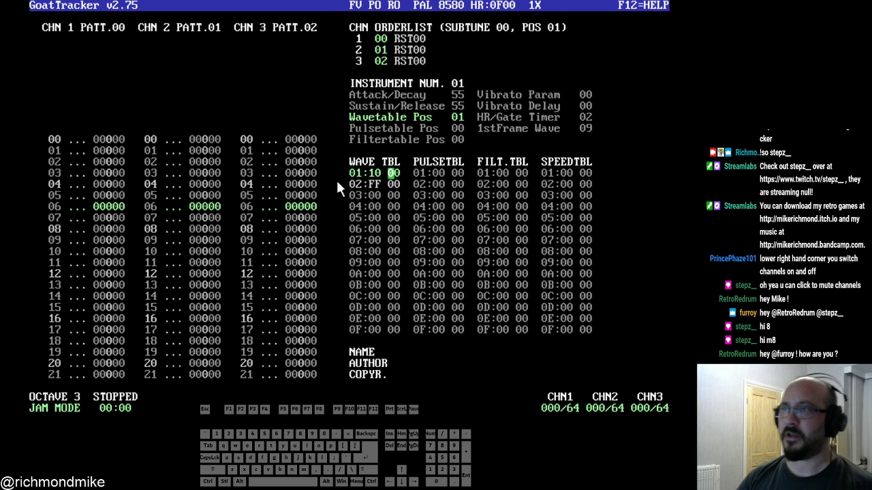
# - Enter the waveform values 20, 30, 40 and 80 in turn as the left-side value of wavetable row 01
pyautogui.press('Left')
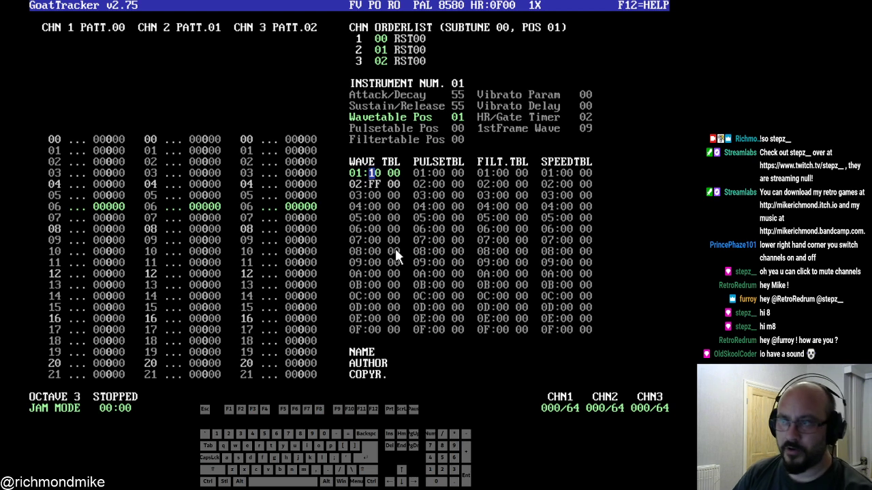
pyautogui.press('Right')
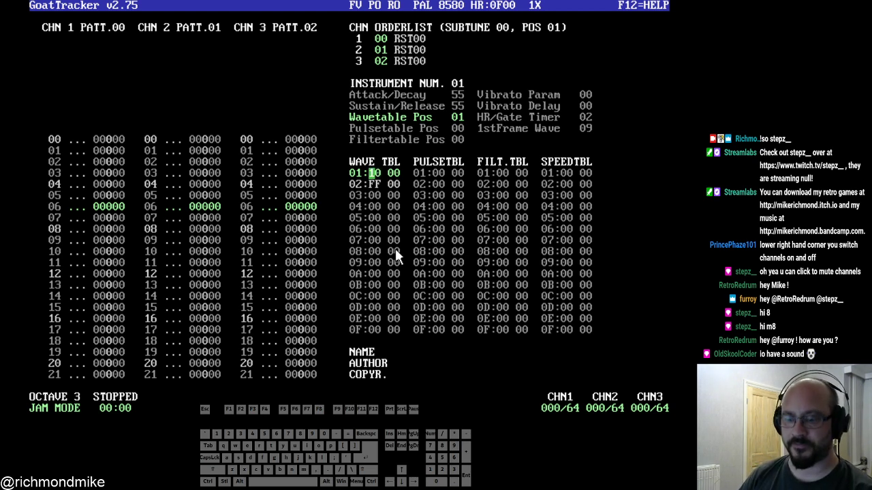
pyautogui.write('2')
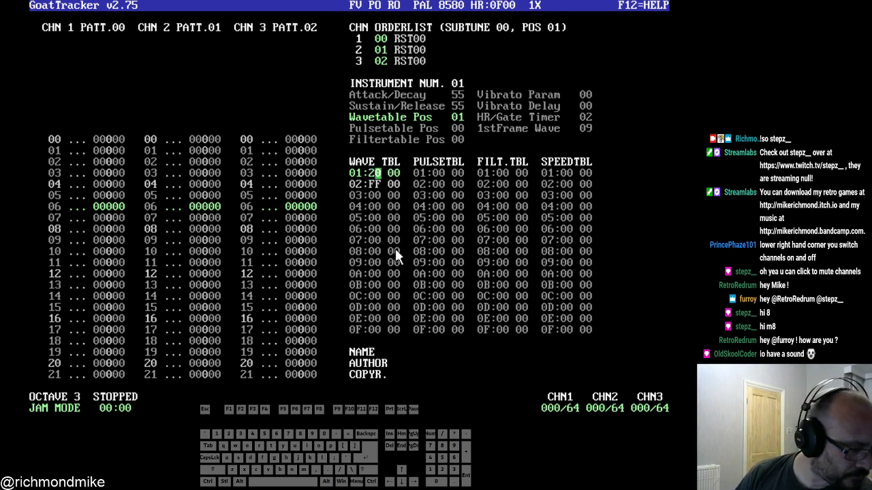
pyautogui.press('Left')
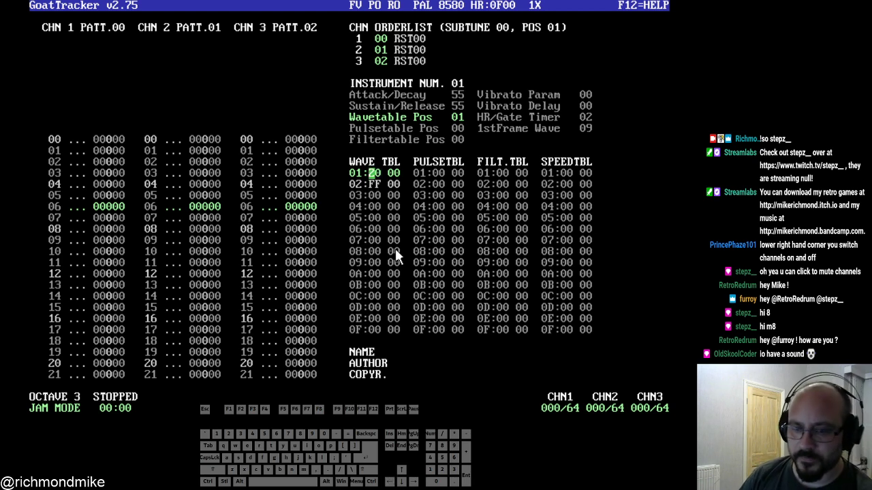
pyautogui.write('3')
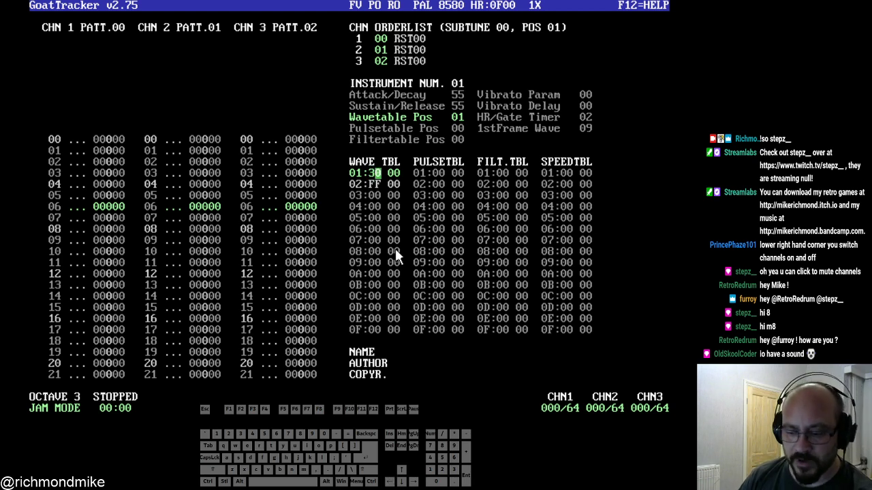
pyautogui.press('Left')
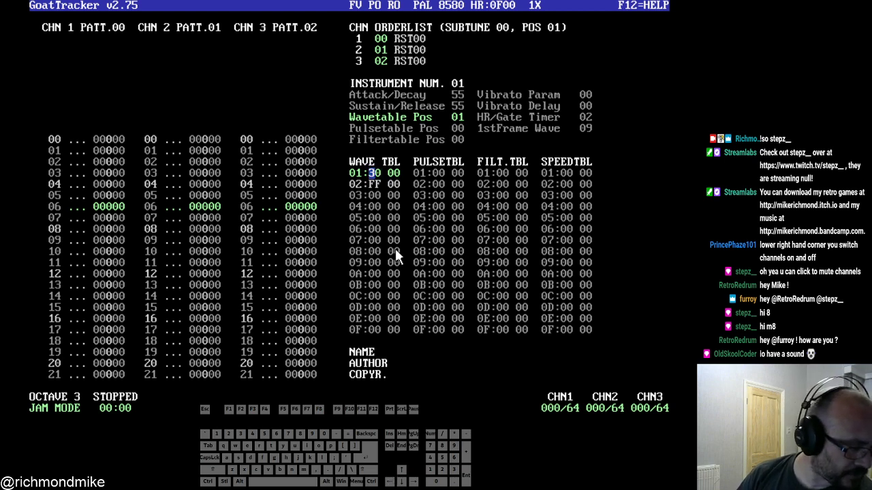
pyautogui.write('4')
pyautogui.press('Left')
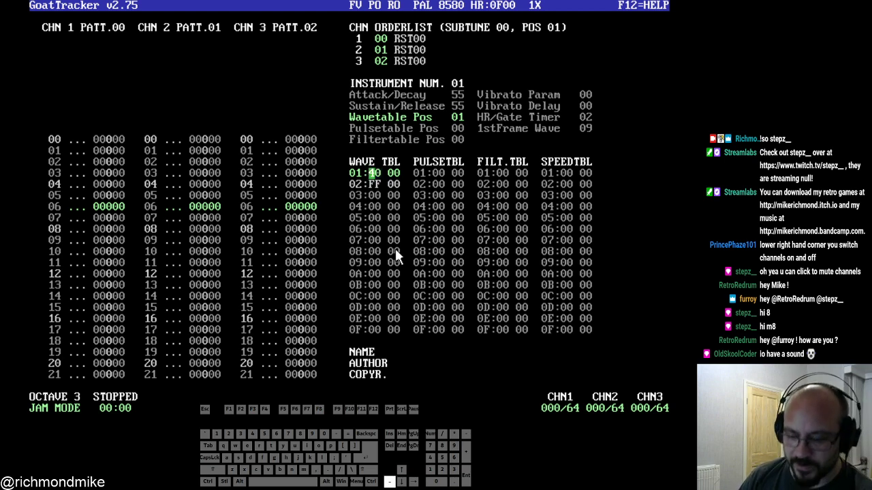
pyautogui.write('8')
pyautogui.press('Left')
pyautogui.press('Left')
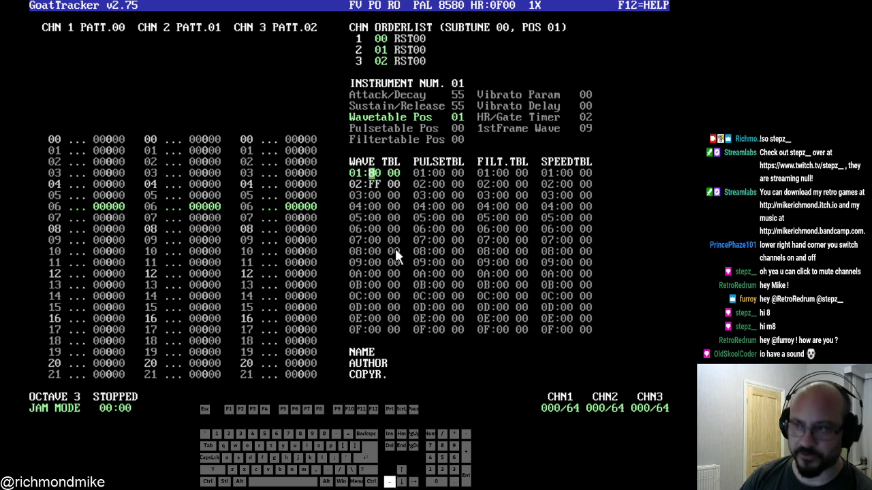
# - Audition the instrument with wavetable row 01 at 80, 40, 20 and 10 in turn
pyautogui.press('space')
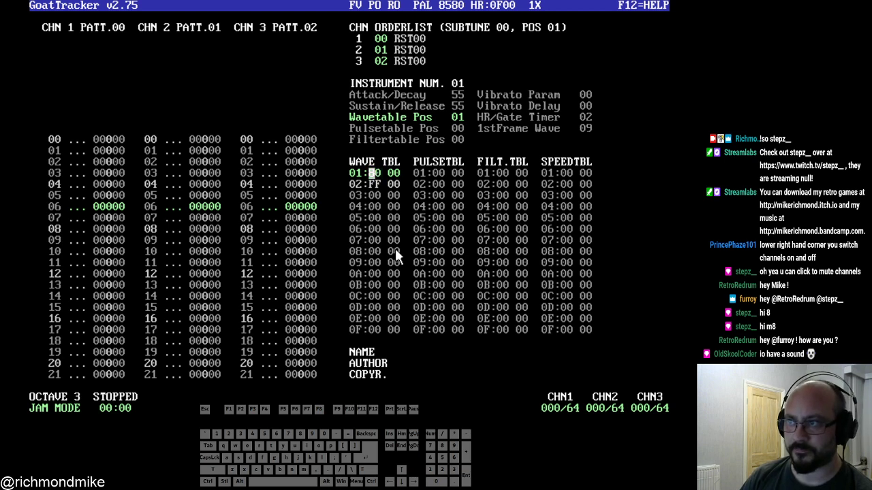
pyautogui.write('4')
pyautogui.press('Left')
pyautogui.press('space')
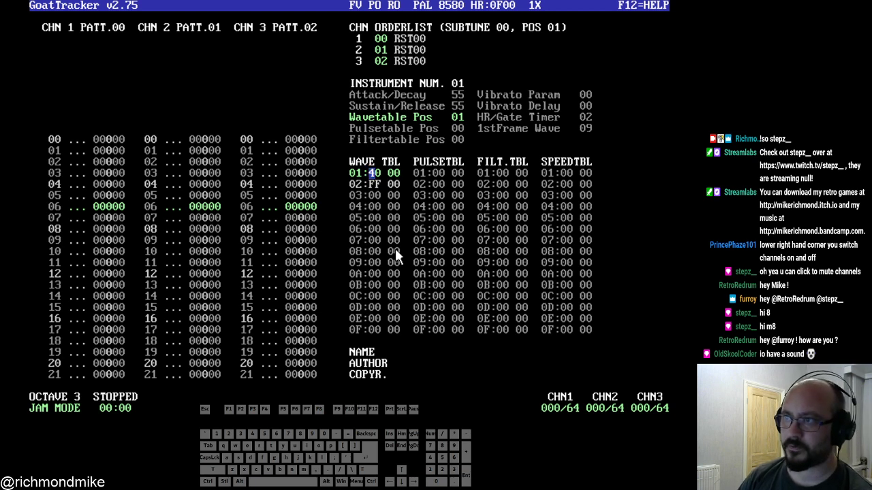
pyautogui.write('2')
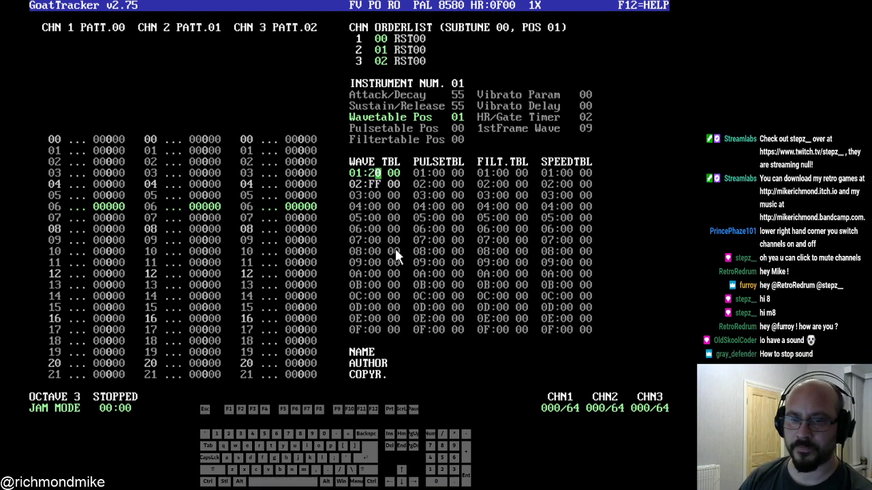
pyautogui.press('space')
pyautogui.press('Left')
pyautogui.write('1')
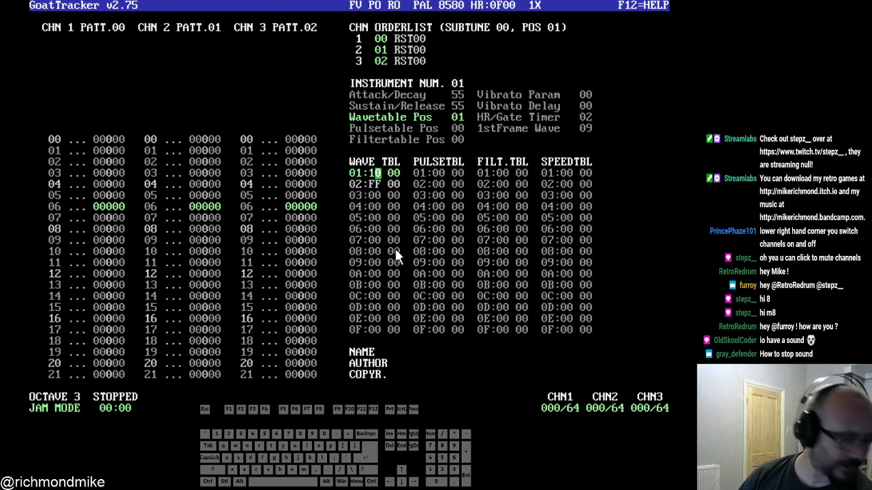
pyautogui.press('space')
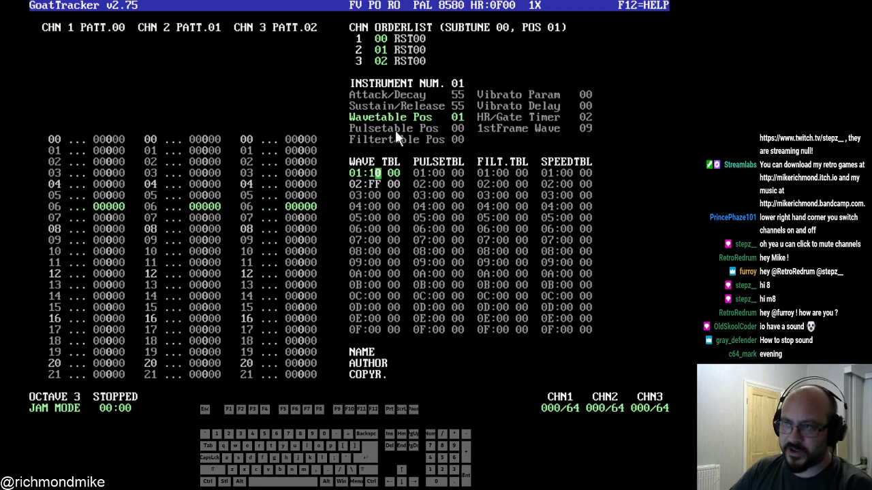
pyautogui.press('shift')
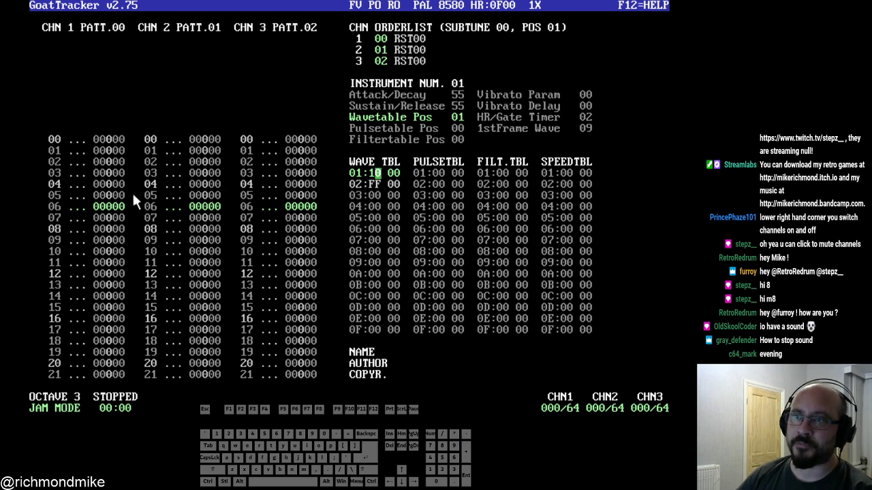
# - Try 11 as the left-side value of wavetable row 01, release the test note and restore the value to 10
pyautogui.click(203, 177)
pyautogui.click(179, 186)
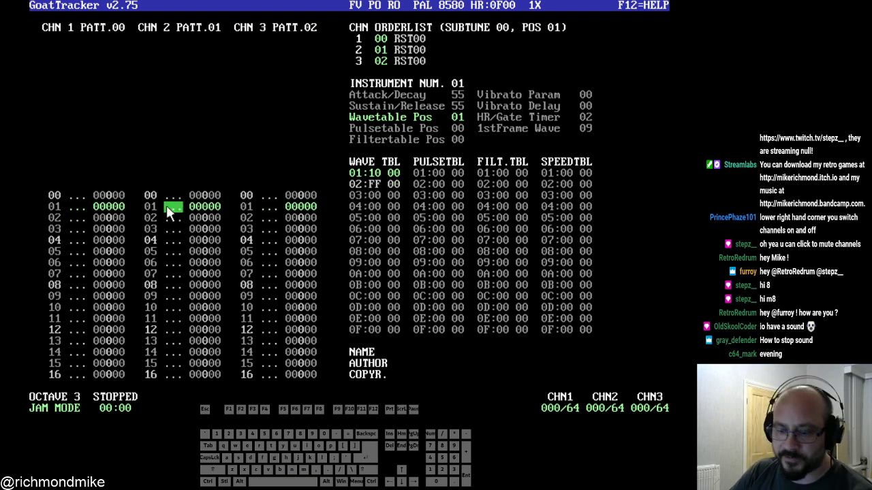
pyautogui.click(377, 175)
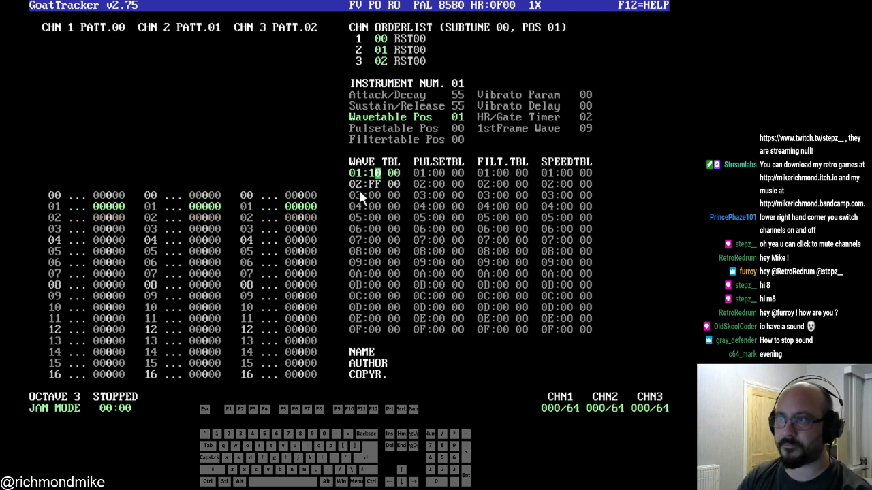
pyautogui.write('1')
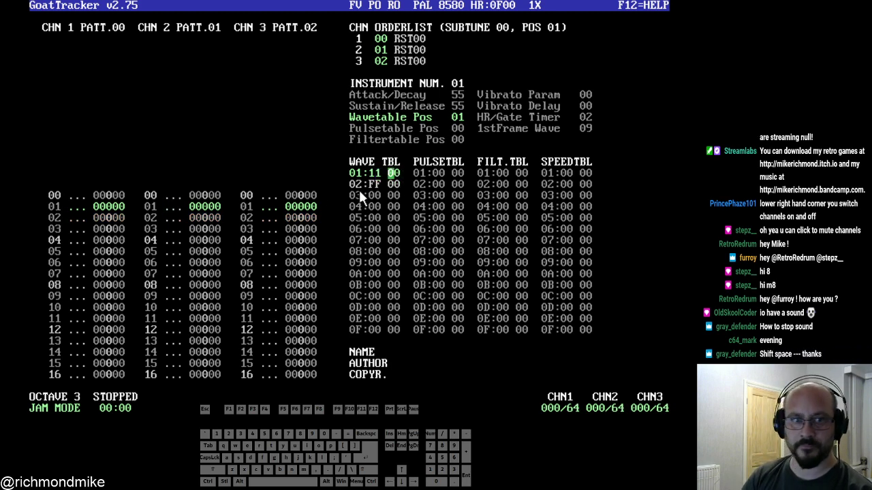
pyautogui.press('shift')
pyautogui.hotkey('shift', 'space')
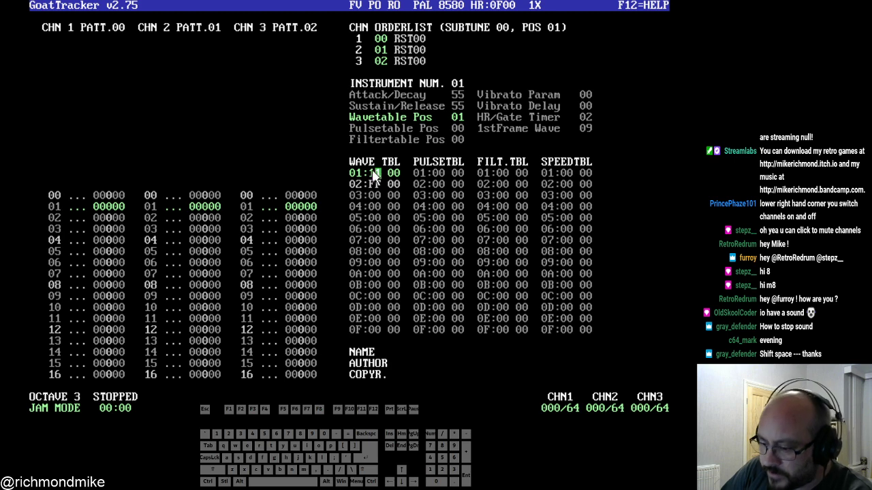
pyautogui.write('0 00')
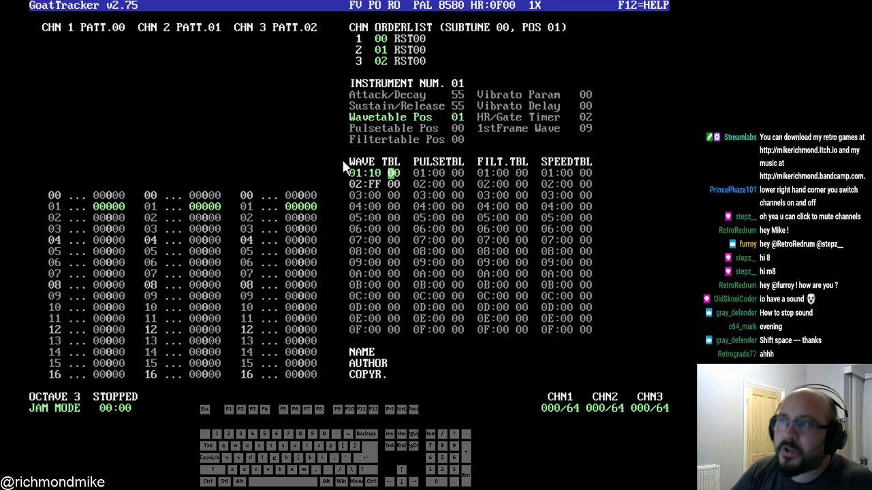
# - Try the combined waveform values 50 and 60 in wavetable row 01
pyautogui.press('Left')
pyautogui.press('Left')
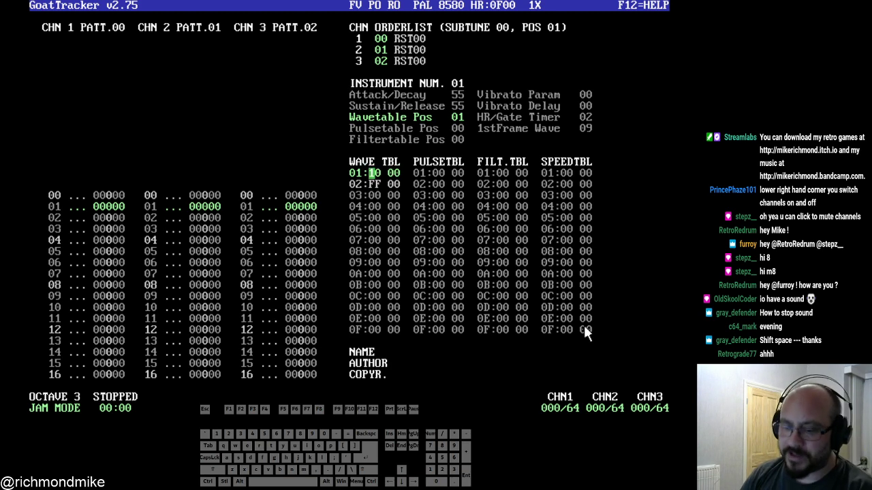
pyautogui.write('5')
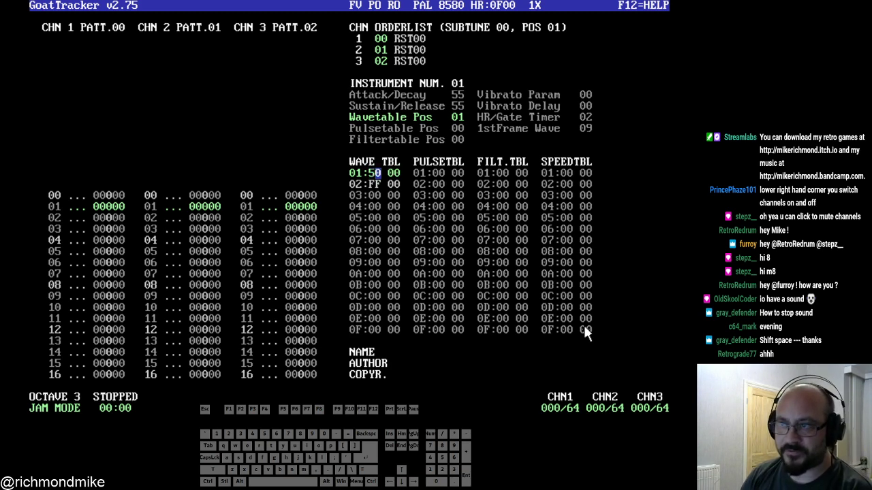
pyautogui.press('Left')
pyautogui.write('6')
pyautogui.press('Left')
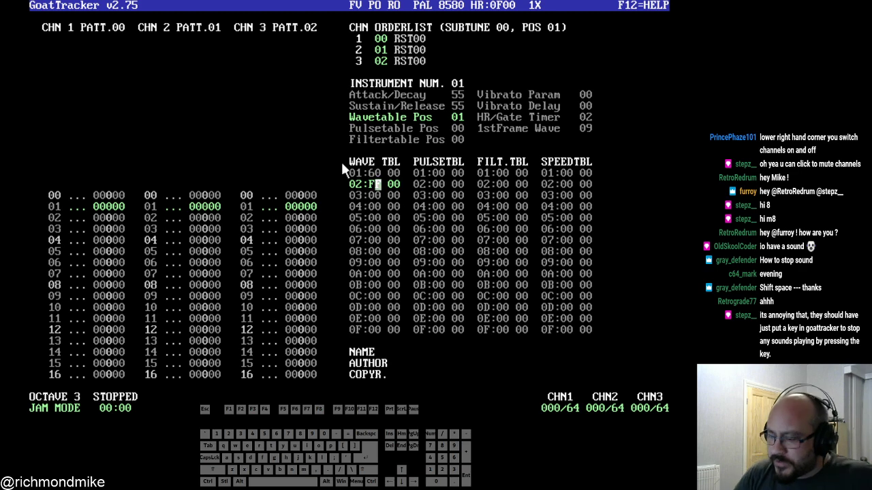
# - Insert a new wavetable row 02 above the FF row and set the left-side values of rows 01 and 02 to 40
pyautogui.press('Insert')
pyautogui.press('Up')
pyautogui.press('Down')
pyautogui.press('Left')
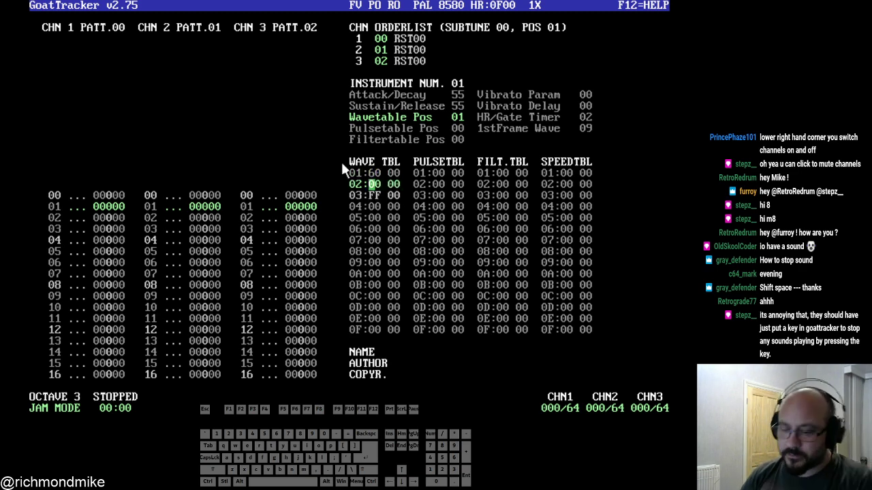
pyautogui.write('4')
pyautogui.press('Left')
pyautogui.press('Up')
pyautogui.write('4')
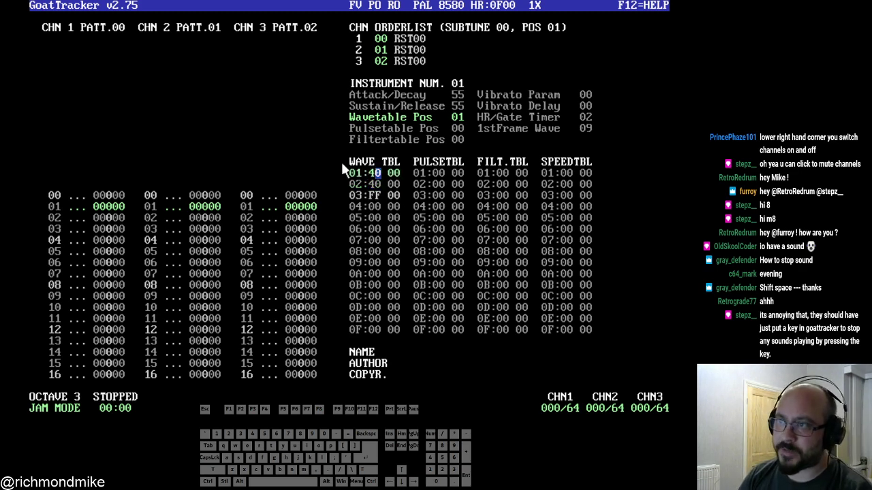
# - Set the left-side value of wavetable row 01 to 41
pyautogui.press('Left')
pyautogui.press('Down')
pyautogui.press('Up')
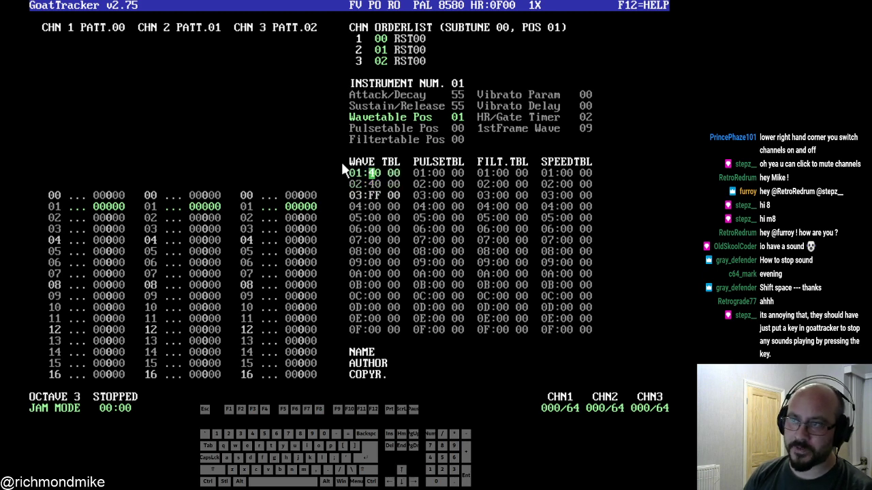
pyautogui.press('Right')
pyautogui.write('1')
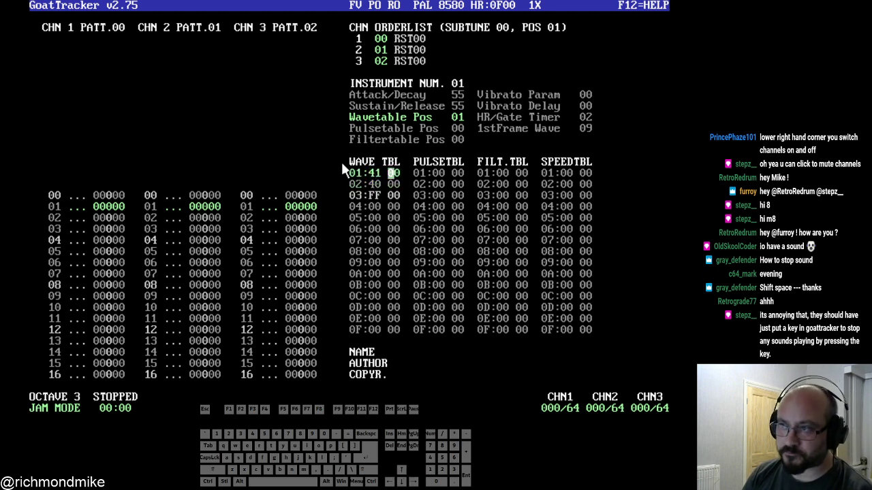
# - Try 41 as the left-side value of wavetable row 02 and return it to 40
pyautogui.press('Down')
pyautogui.press('Left')
pyautogui.write('1')
pyautogui.press('Left')
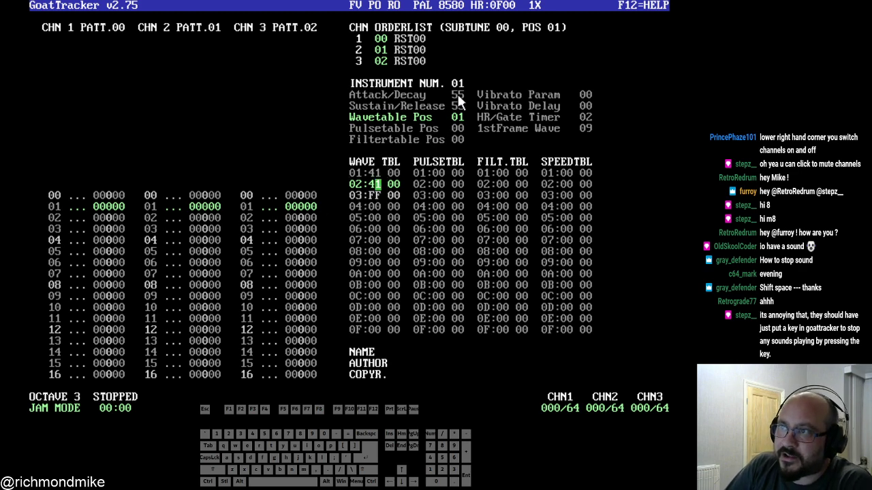
pyautogui.press('shift')
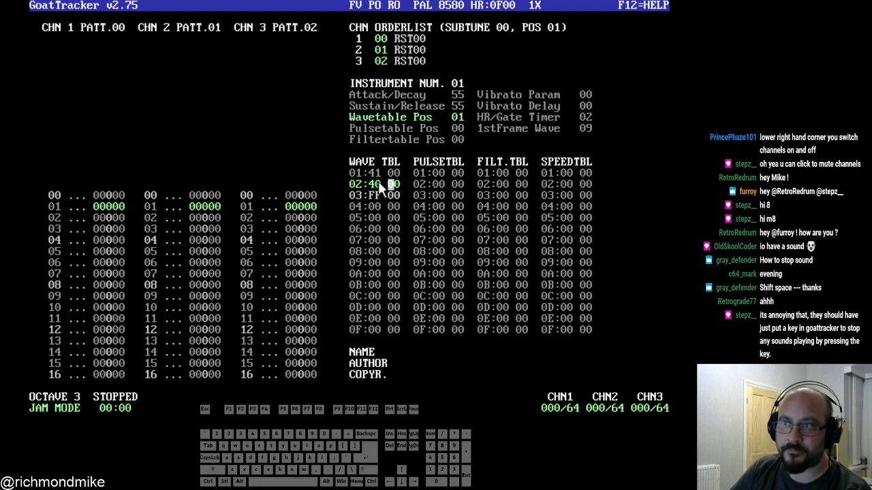
# - Insert a block of empty rows at wavetable row 02, pushing the 40 and FF rows down
pyautogui.press('Insert')
pyautogui.press('Insert')
pyautogui.press('Insert')
pyautogui.press('Insert')
pyautogui.press('Insert')
pyautogui.press('Insert')
pyautogui.press('Insert')
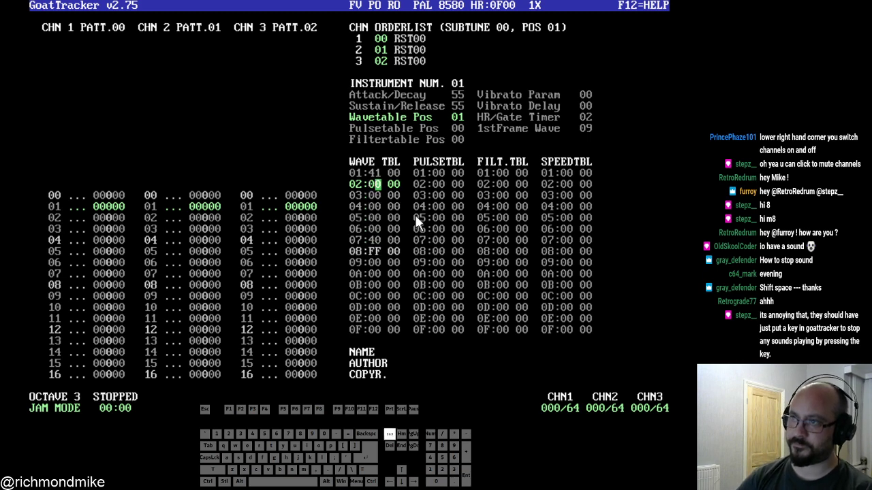
# - Insert further empty rows at wavetable row 02, pushing the 40 row to 0D and the FF row to 0E
pyautogui.press('Insert')
pyautogui.press('Insert')
pyautogui.press('Insert')
pyautogui.press('Insert')
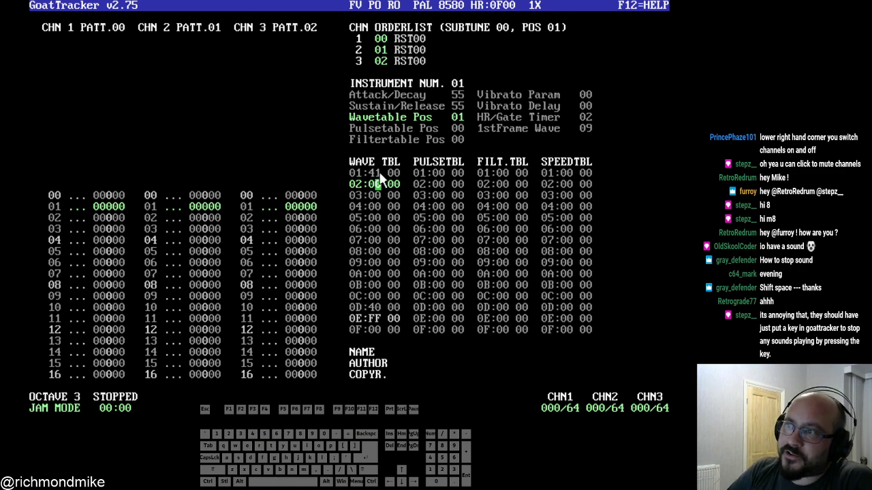
pyautogui.press('Up')
pyautogui.click(380, 307)
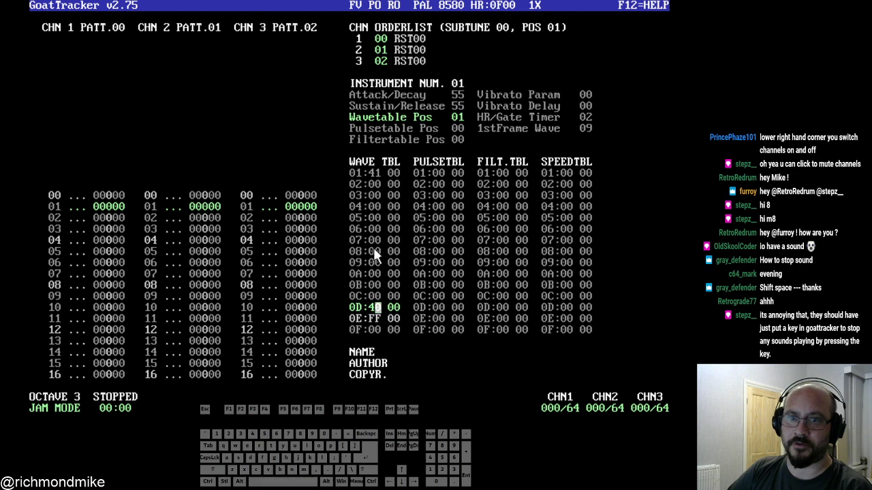
# - Delete the empty rows and the 40 row from wavetable row 02 on, moving the FF row up to 02
pyautogui.click(376, 184)
pyautogui.press('Delete')
pyautogui.press('Delete')
pyautogui.press('Delete')
pyautogui.press('Delete')
pyautogui.press('Delete')
pyautogui.press('Delete')
pyautogui.press('Delete')
pyautogui.press('Delete')
pyautogui.press('Delete')
pyautogui.press('Delete')
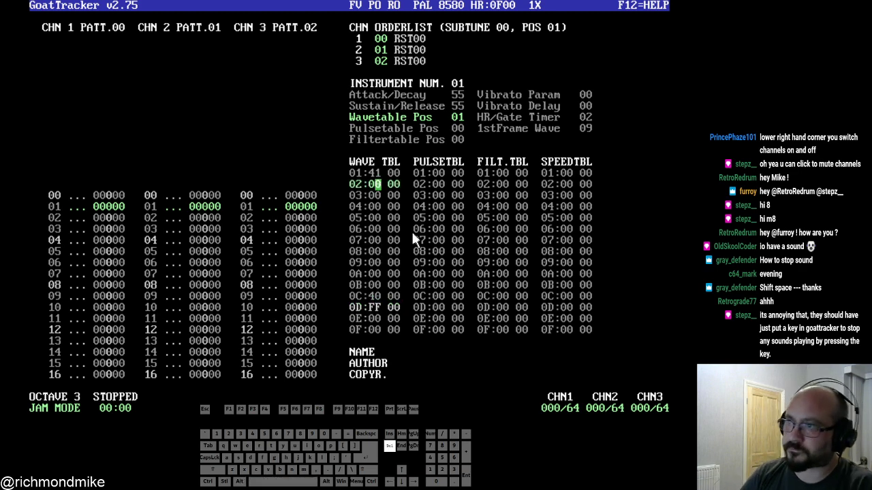
pyautogui.press('Delete')
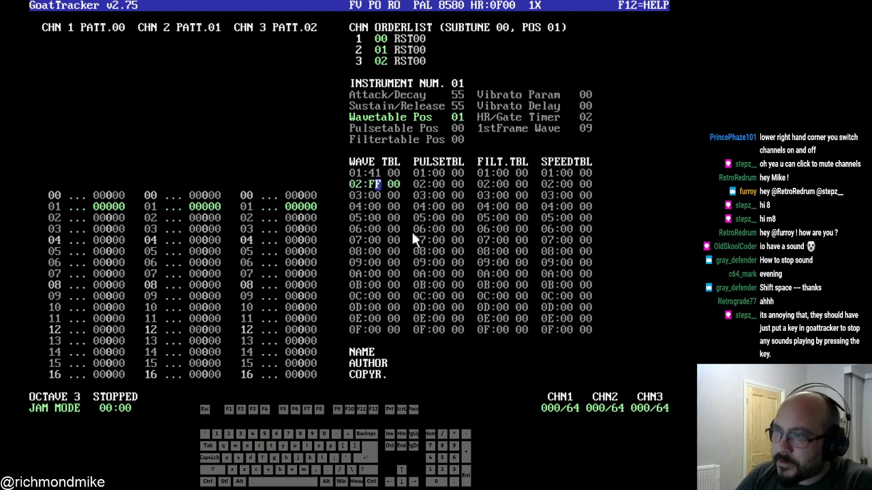
pyautogui.press('Delete')
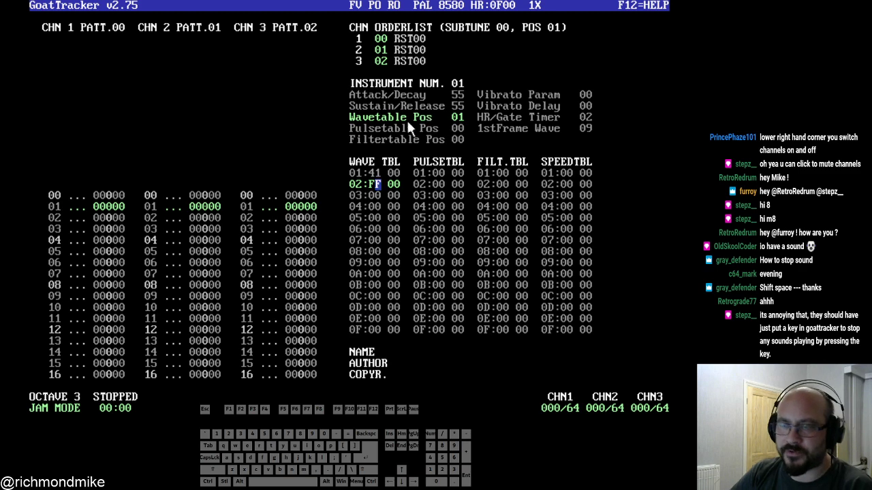
pyautogui.click(376, 182)
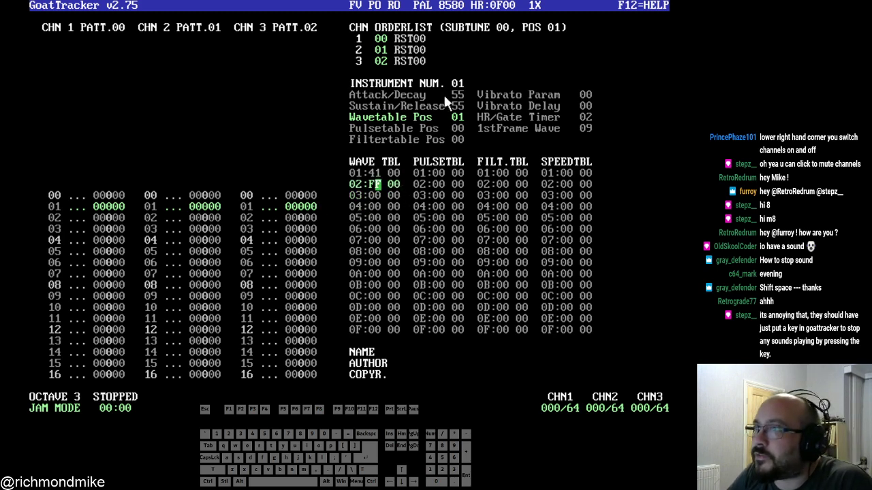
# - Reset instrument 01's Attack/Decay, Sustain/Release and Wavetable Pos to 00 and clear wavetable rows 01 and 02
pyautogui.click(463, 113)
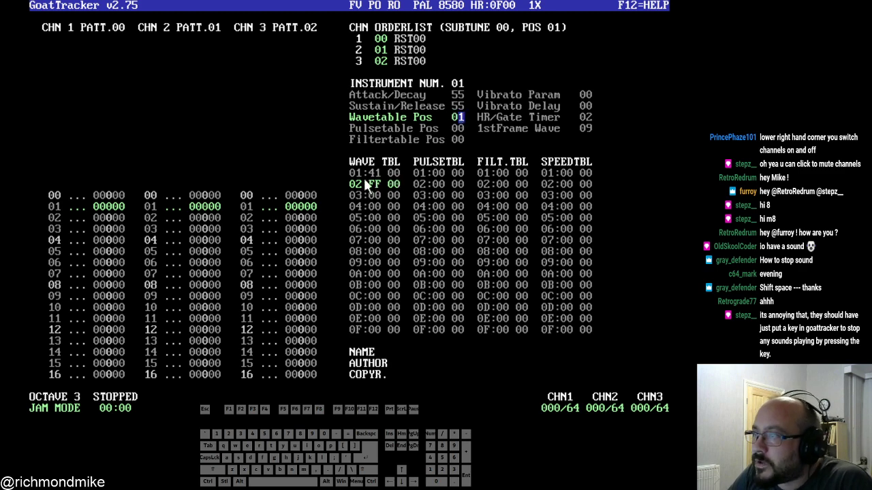
pyautogui.click(456, 97)
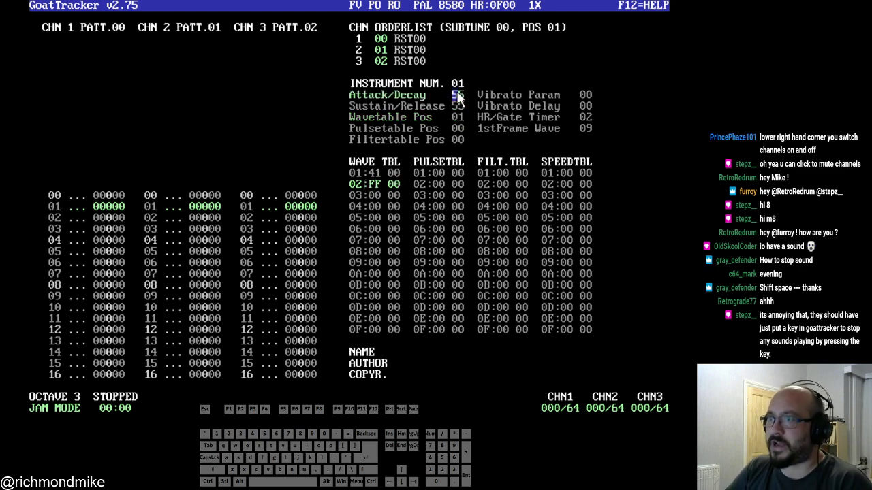
pyautogui.write('000000')
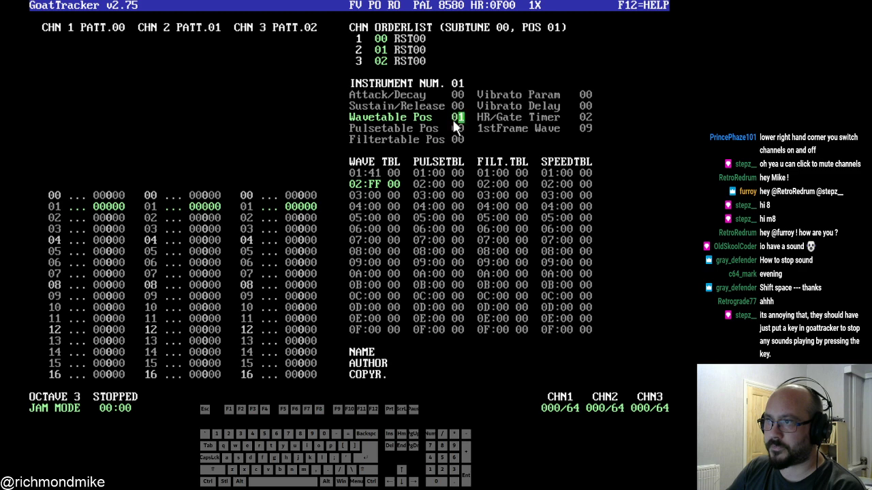
pyautogui.click(371, 176)
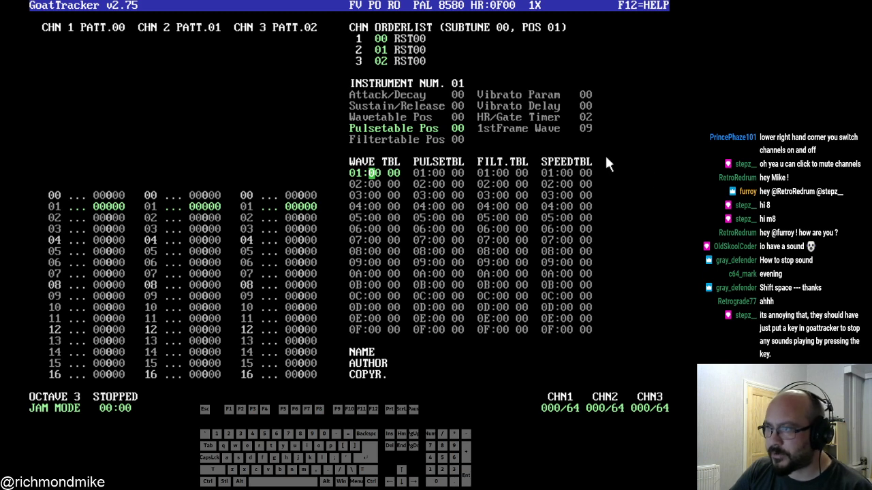
# - Set instrument 01's Attack/Decay to 04, Sustain/Release to 7A and Wavetable Pos to 01
pyautogui.click(456, 95)
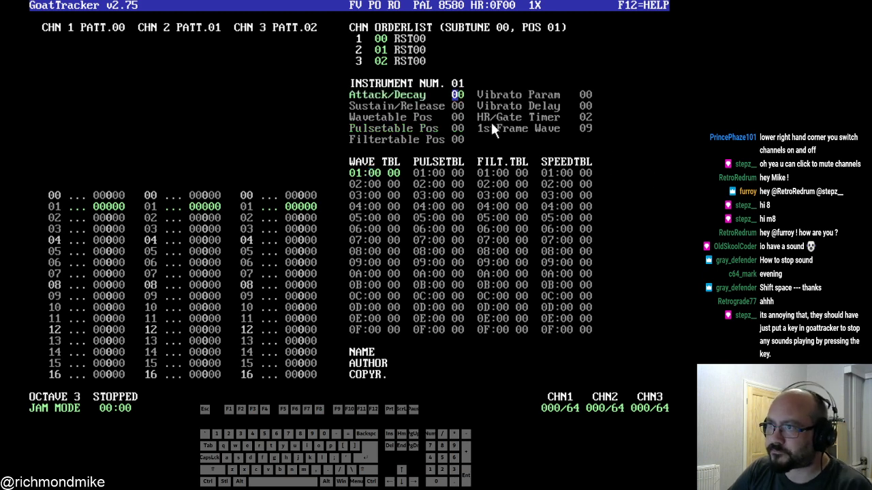
pyautogui.write('47')
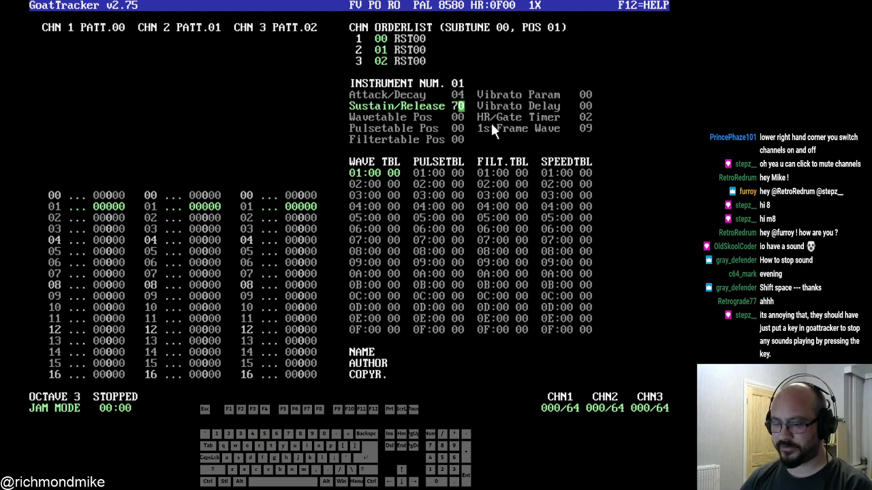
pyautogui.write('a')
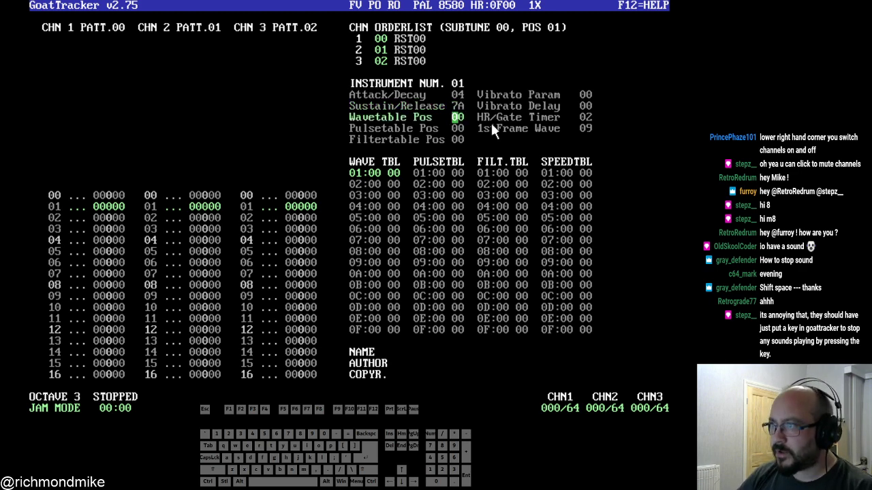
pyautogui.write('01')
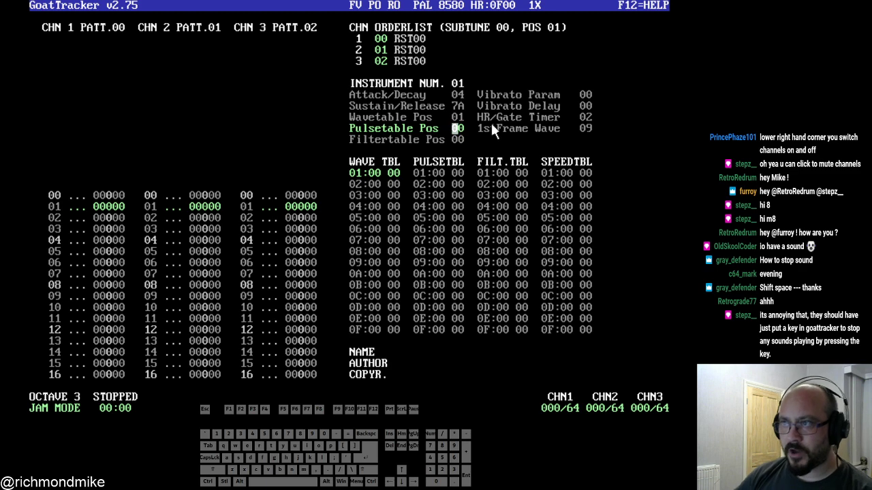
# - Enter 41 as the left-side value of wavetable rows 01, 02 and 03
pyautogui.click(377, 172)
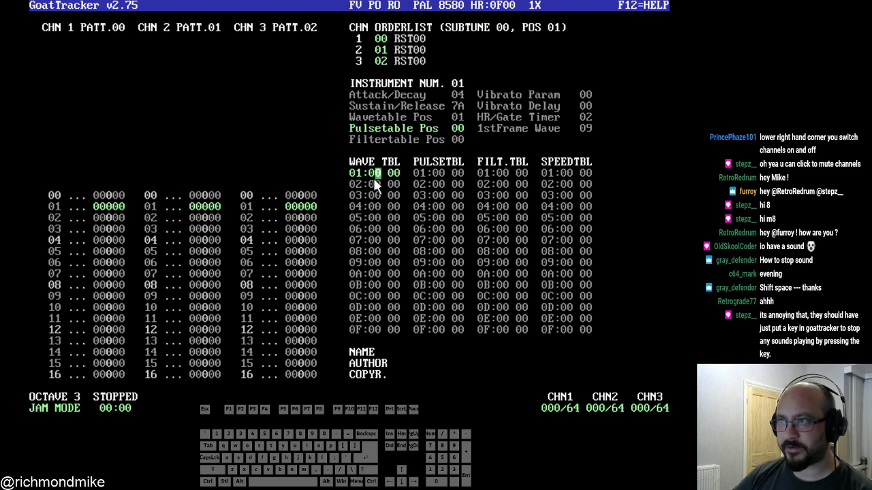
pyautogui.click(373, 176)
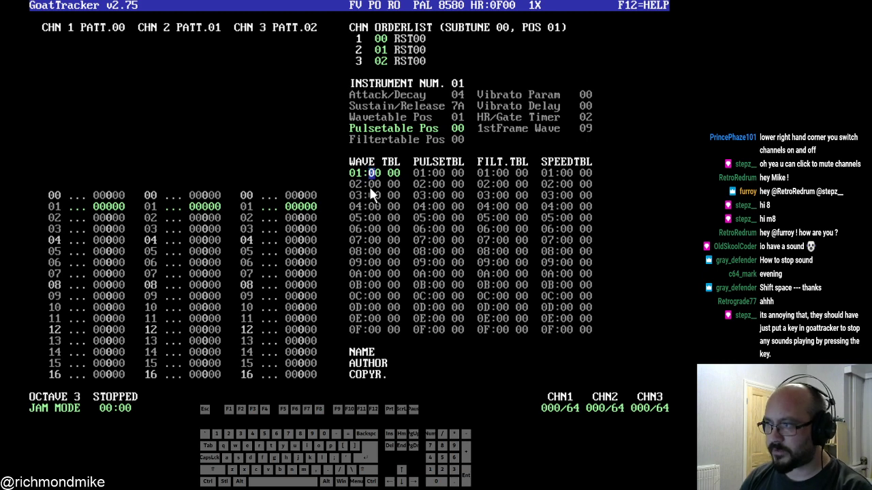
pyautogui.write('41')
pyautogui.press('Left')
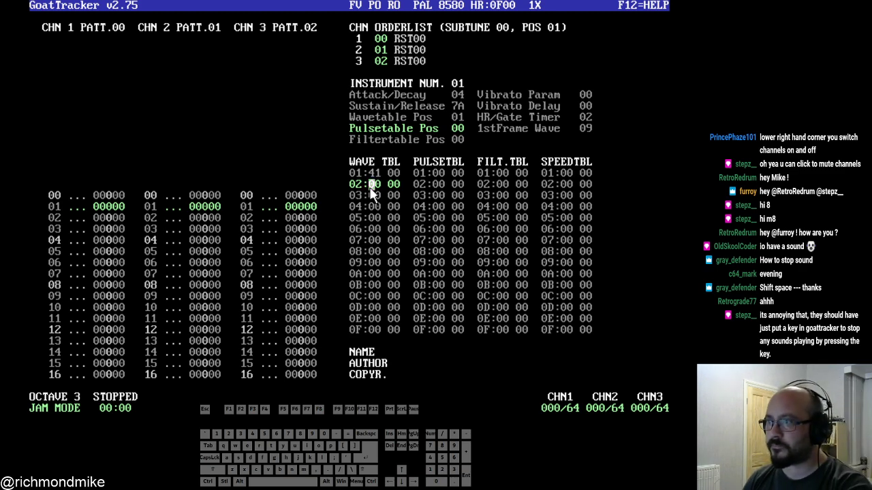
pyautogui.write('41')
pyautogui.press('Left')
pyautogui.press('Left')
pyautogui.write('41')
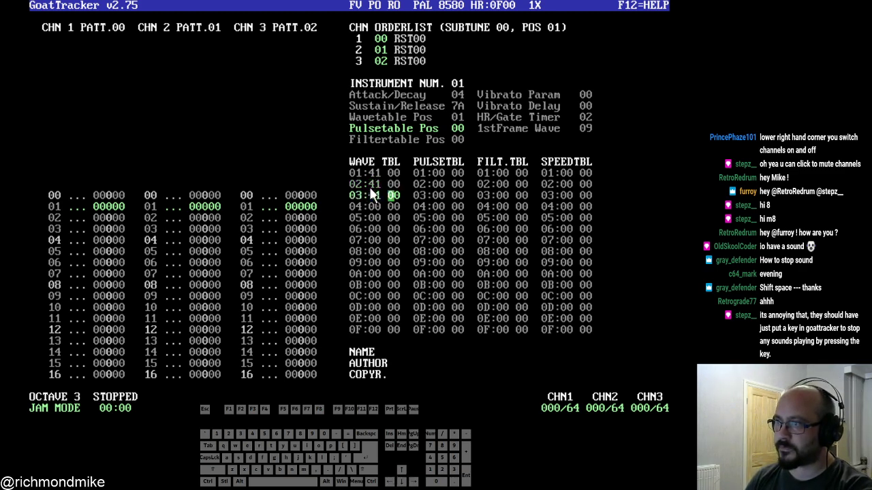
# - Set the left-side value of wavetable row 04 to 40 and of row 05 to FF
pyautogui.press('Down')
pyautogui.press('Left')
pyautogui.press('Down')
pyautogui.press('Left')
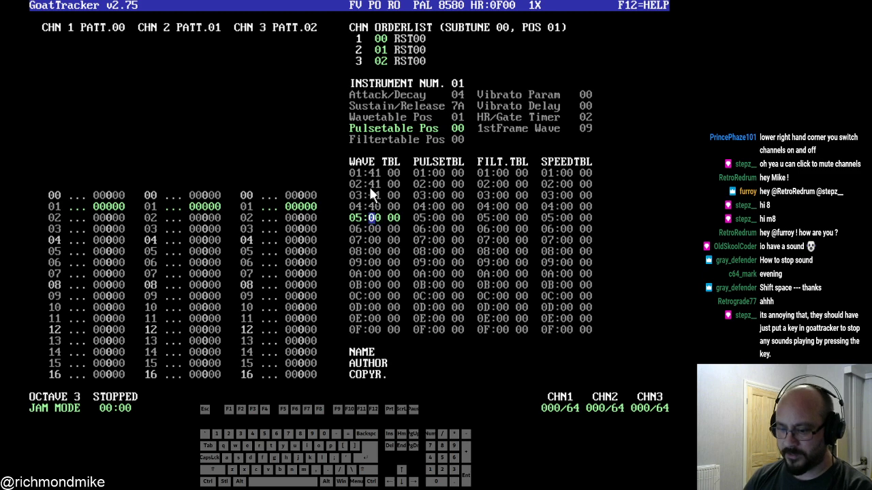
pyautogui.write('ff')
pyautogui.press('Up')
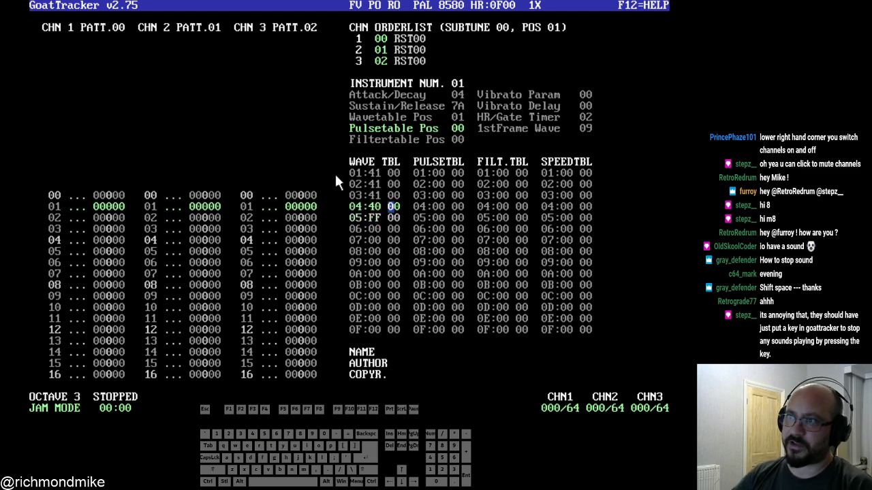
# - Step through wavetable rows 01 to 04 in playing order and play the instrument's test note
pyautogui.click(376, 171)
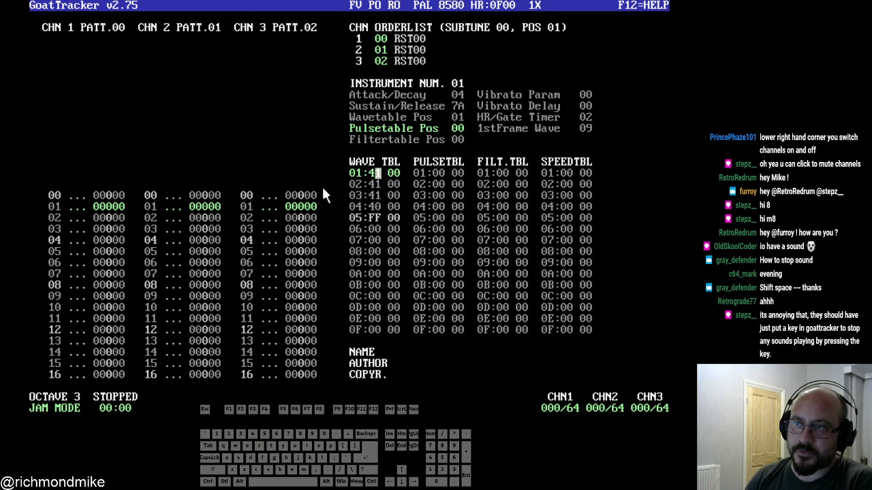
pyautogui.press('Left')
pyautogui.press('Down')
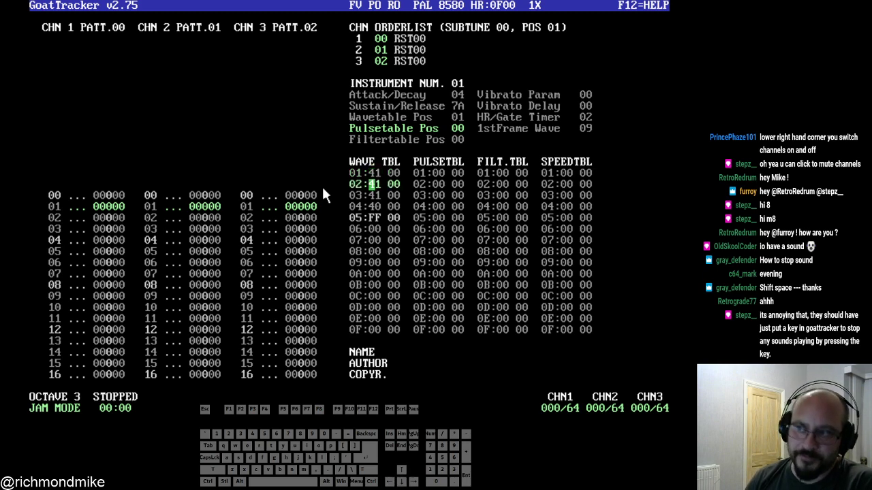
pyautogui.press('Down')
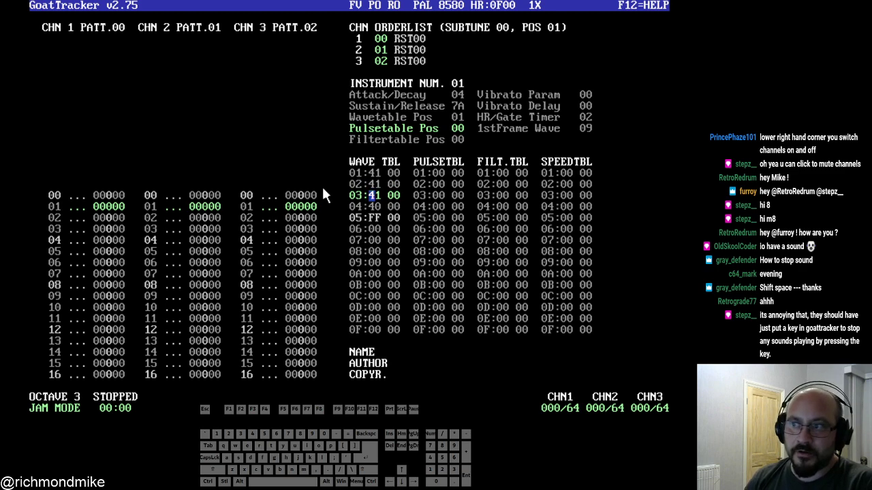
pyautogui.press('Down')
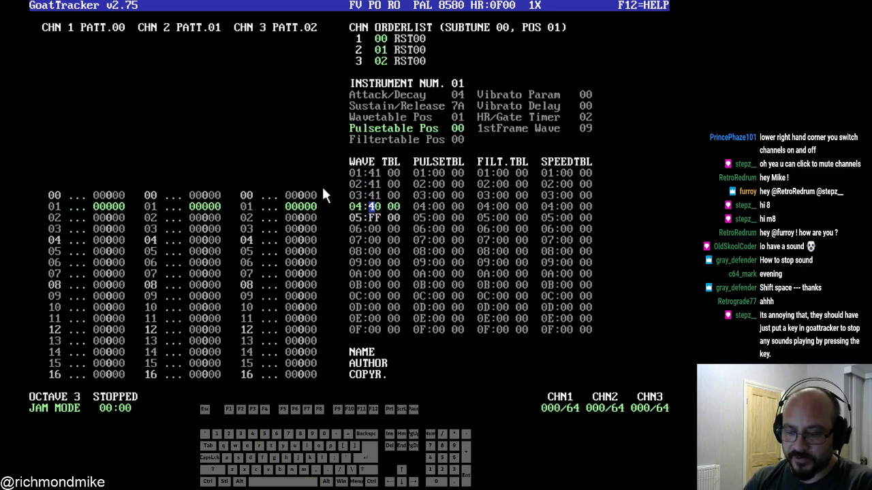
pyautogui.press('space')
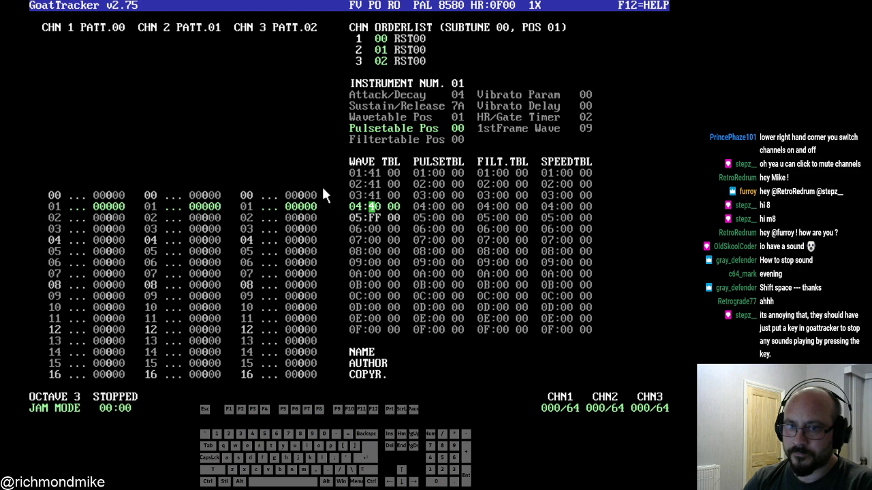
pyautogui.press('space')
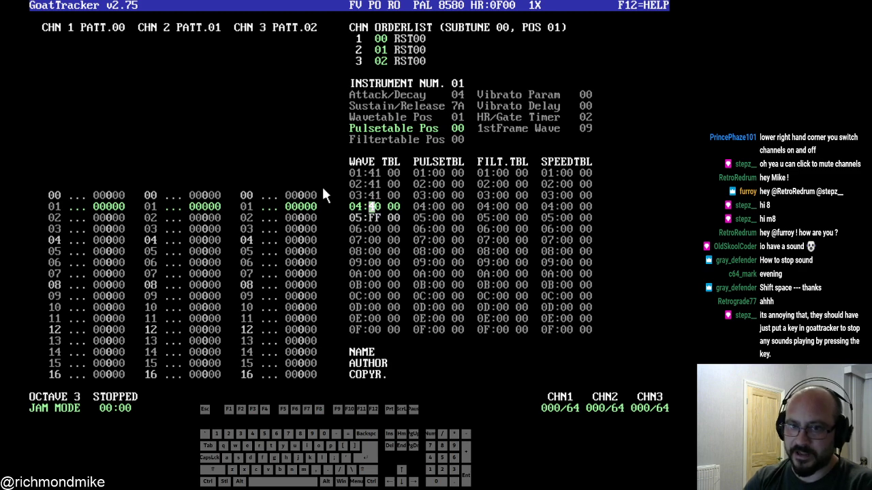
# - Change the left-side values of wavetable rows 01 to 03 to 21 and of row 04 to 20
pyautogui.press('Up')
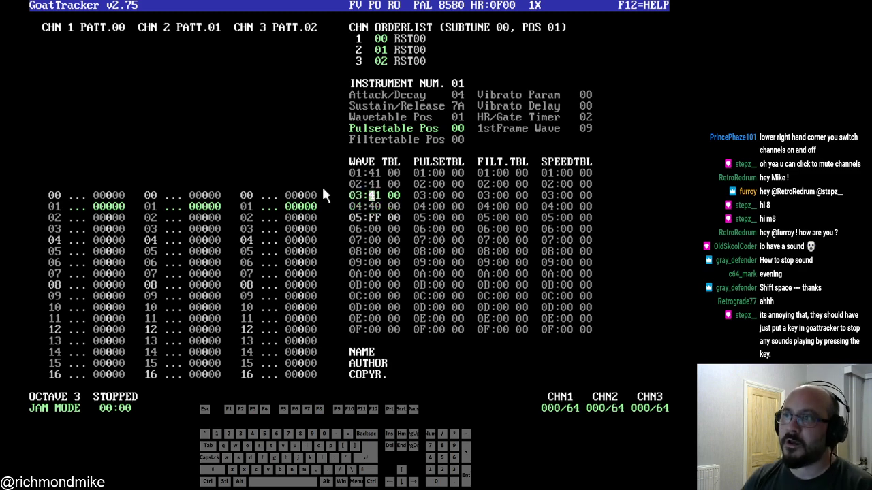
pyautogui.press('Up')
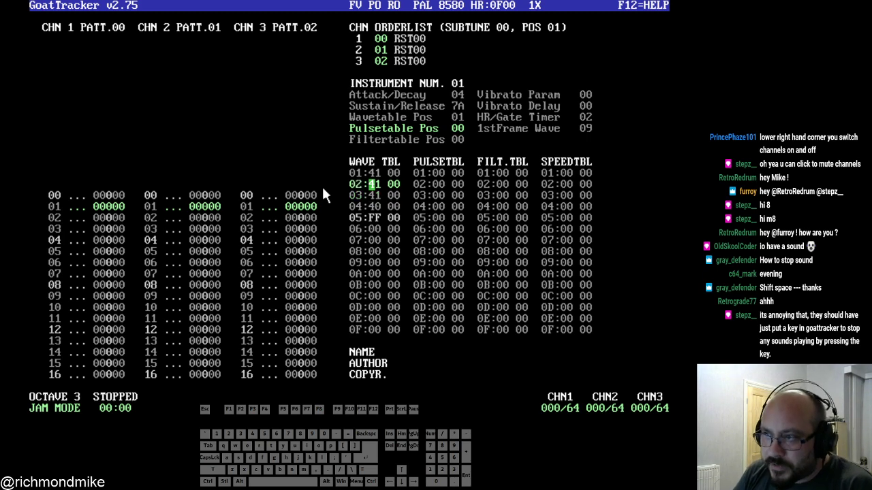
pyautogui.write('2')
pyautogui.press('Left')
pyautogui.press('Up')
pyautogui.write('2')
pyautogui.press('Left')
pyautogui.press('Down')
pyautogui.press('Down')
pyautogui.write('2')
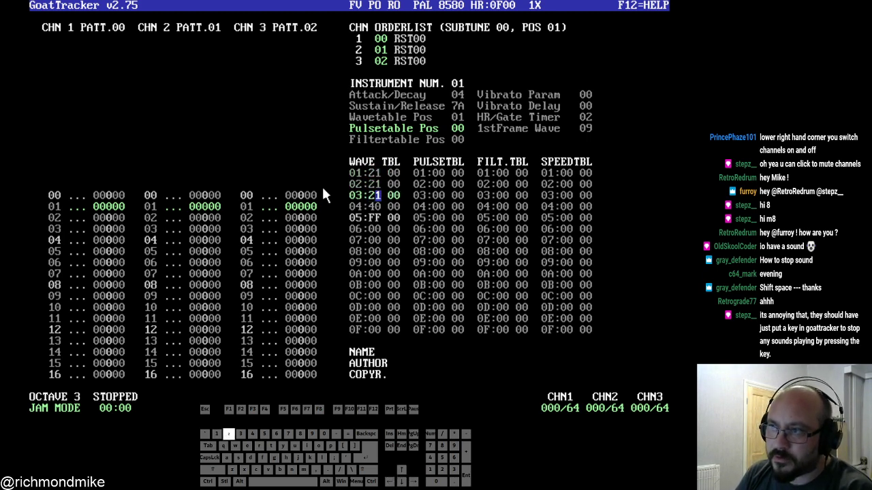
pyautogui.press('Left')
pyautogui.press('Down')
pyautogui.write('2')
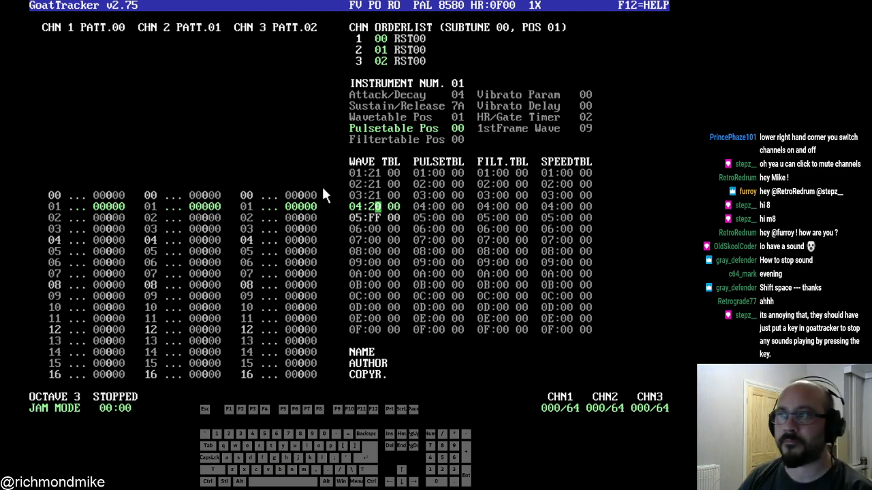
# - Try 41 in wavetable rows 01 and 02, return row 01 to 21 and play the test note
pyautogui.press('Up')
pyautogui.press('Up')
pyautogui.press('Up')
pyautogui.write('4')
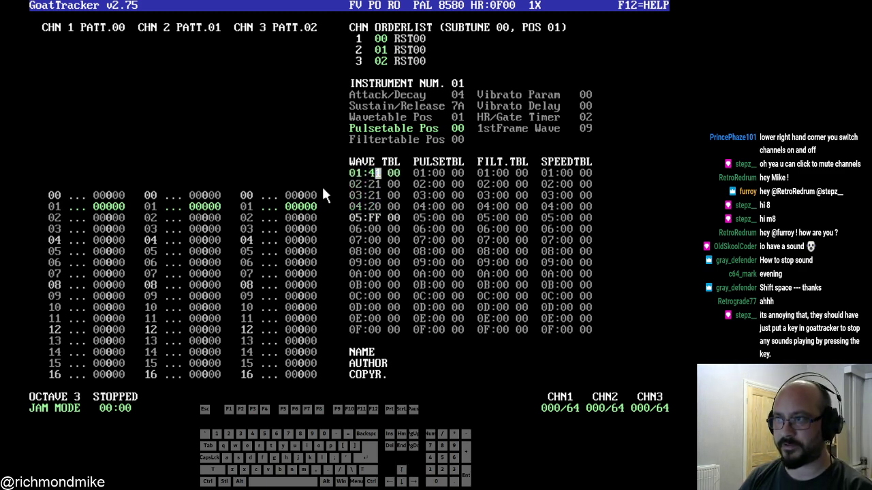
pyautogui.press('Left')
pyautogui.press('Down')
pyautogui.write('4')
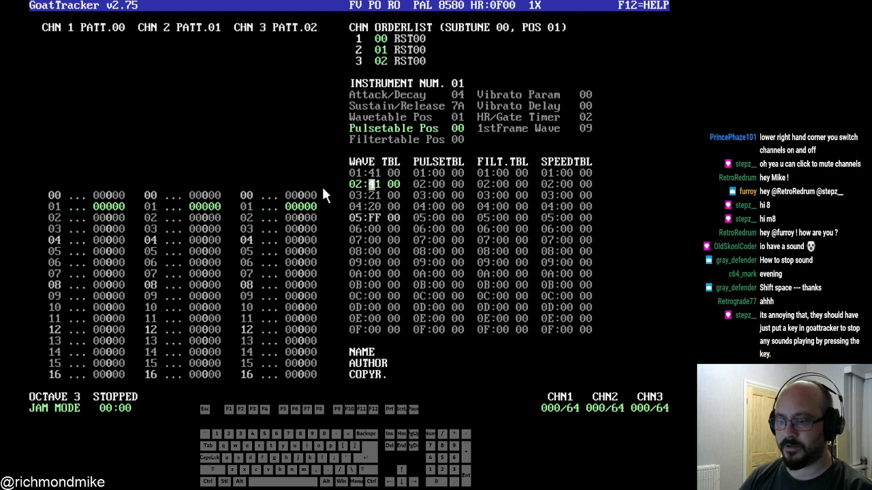
pyautogui.press('Up')
pyautogui.write('2')
pyautogui.press('space')
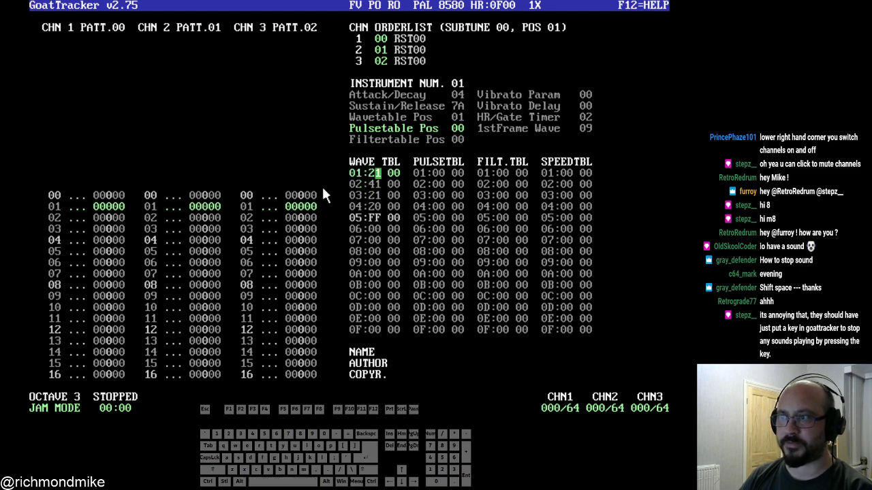
# - Change the left-side values of wavetable rows 01 to 03 to 81 and of row 04 to 80
pyautogui.press('Down')
pyautogui.press('Left')
pyautogui.press('Up')
pyautogui.write('8')
pyautogui.press('Down')
pyautogui.press('Left')
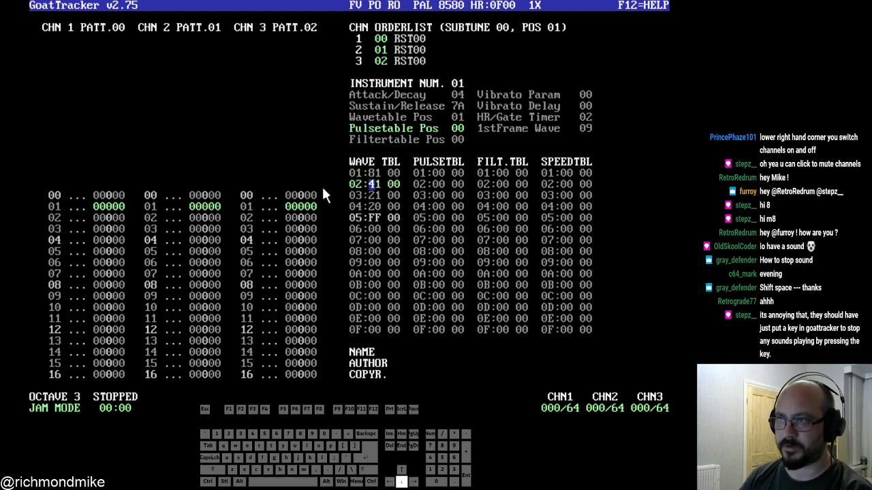
pyautogui.write('8')
pyautogui.press('Down')
pyautogui.press('Left')
pyautogui.write('8')
pyautogui.press('Down')
pyautogui.press('Left')
pyautogui.write('8')
pyautogui.press('Up')
pyautogui.press('Up')
pyautogui.press('Up')
pyautogui.press('Left')
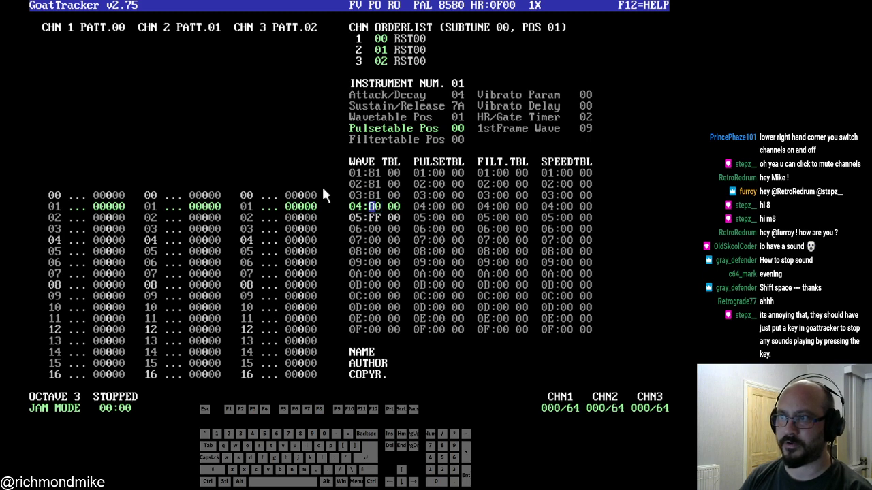
# - Try 11 in wavetable row 01 and return it to 81, set rows 02 and 03 to 11 and row 04 to 10, and play the test note
pyautogui.write('1')
pyautogui.press('Down')
pyautogui.press('Left')
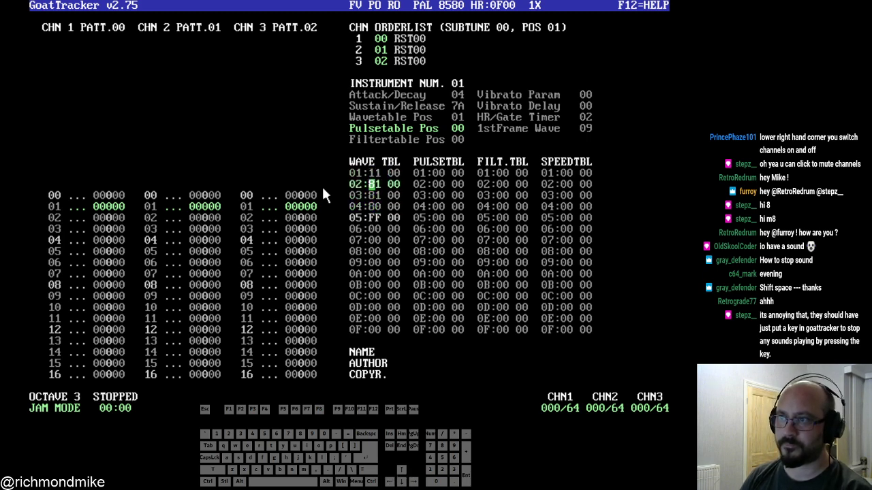
pyautogui.press('Up')
pyautogui.write('8')
pyautogui.press('Down')
pyautogui.press('Left')
pyautogui.write('1')
pyautogui.press('Down')
pyautogui.press('Left')
pyautogui.write('1')
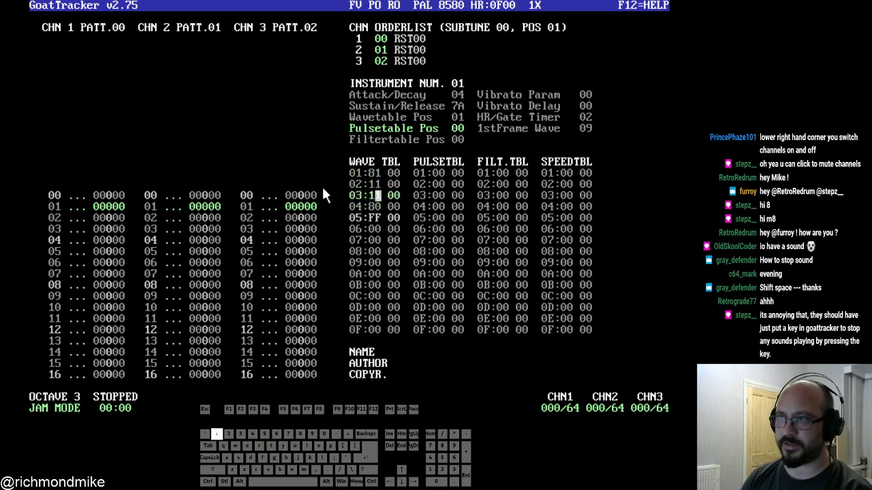
pyautogui.press('Down')
pyautogui.press('Left')
pyautogui.write('1')
pyautogui.press('space')
# - Change the left-side values of wavetable rows 02 and 03 to 81 and play the test note
pyautogui.press('Up')
pyautogui.press('Up')
pyautogui.press('Left')
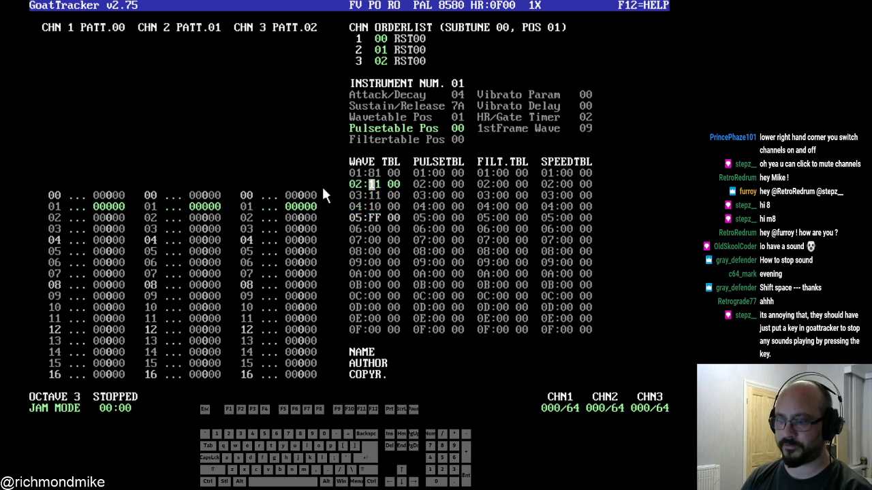
pyautogui.write('8')
pyautogui.press('Down')
pyautogui.press('Left')
pyautogui.write('8')
pyautogui.press('space')
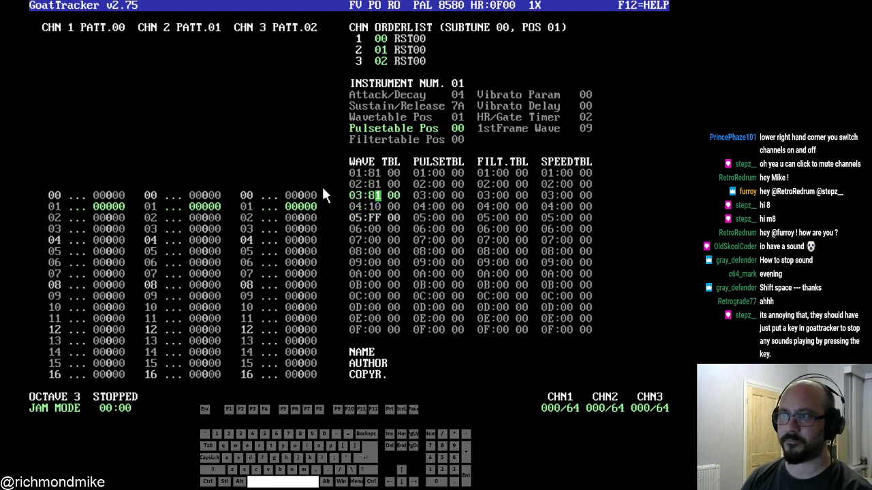
# - Change the left-side values of wavetable rows 01 to 03 to 51 and of row 04 to 50
pyautogui.press('Left')
pyautogui.press('Up')
pyautogui.press('Up')
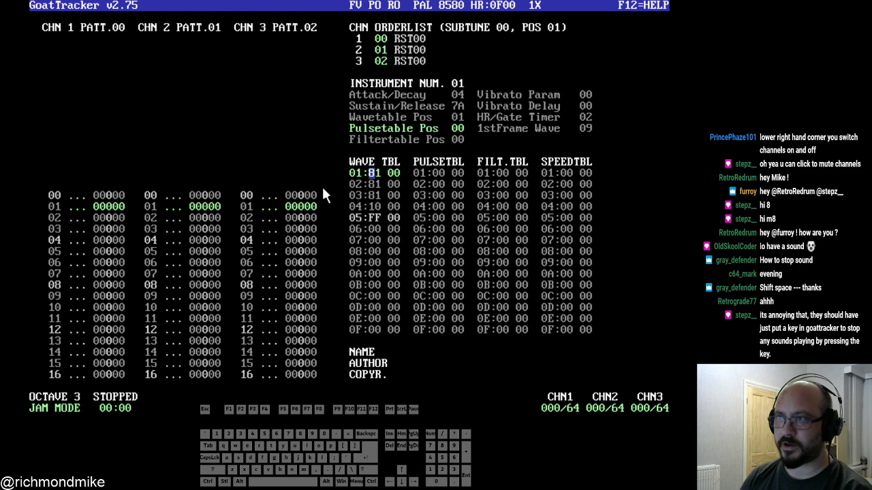
pyautogui.write('5')
pyautogui.press('Down')
pyautogui.press('Left')
pyautogui.write('5')
pyautogui.press('Down')
pyautogui.press('Left')
pyautogui.write('5')
pyautogui.press('Down')
pyautogui.press('Left')
pyautogui.write('5')
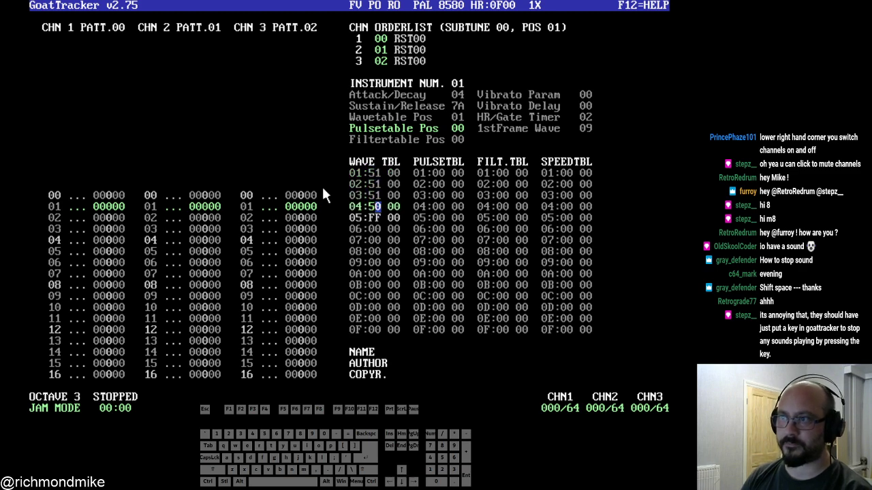
# - Set wavetable rows 02 and 03 to 41 and row 04 to 40, and play the test note
pyautogui.press('Up')
pyautogui.press('Up')
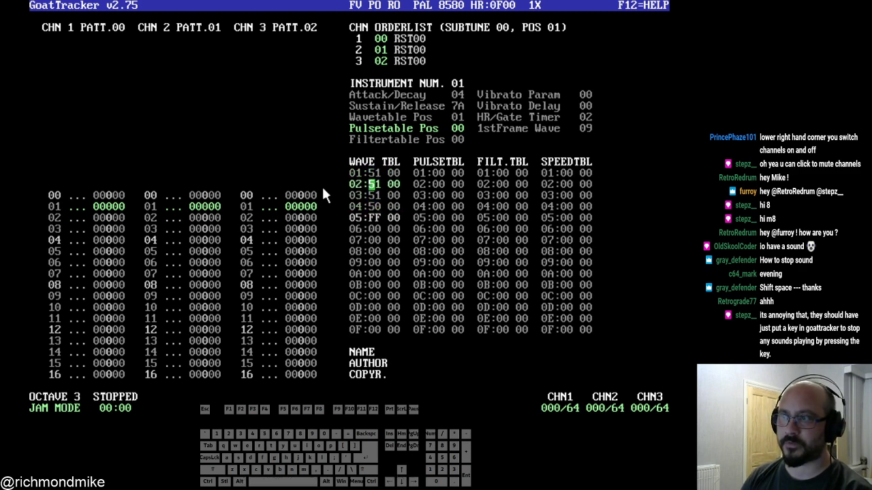
pyautogui.write('4')
pyautogui.press('Down')
pyautogui.press('Left')
pyautogui.write('4')
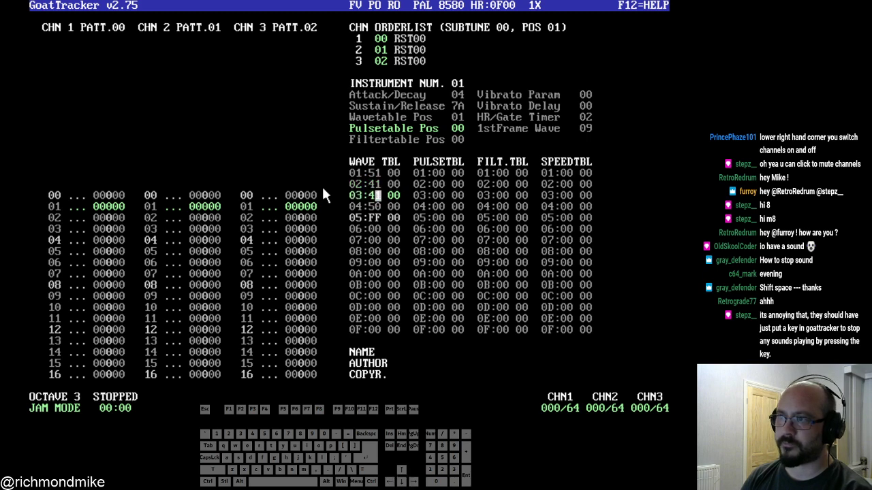
pyautogui.press('Down')
pyautogui.press('Left')
pyautogui.write('4')
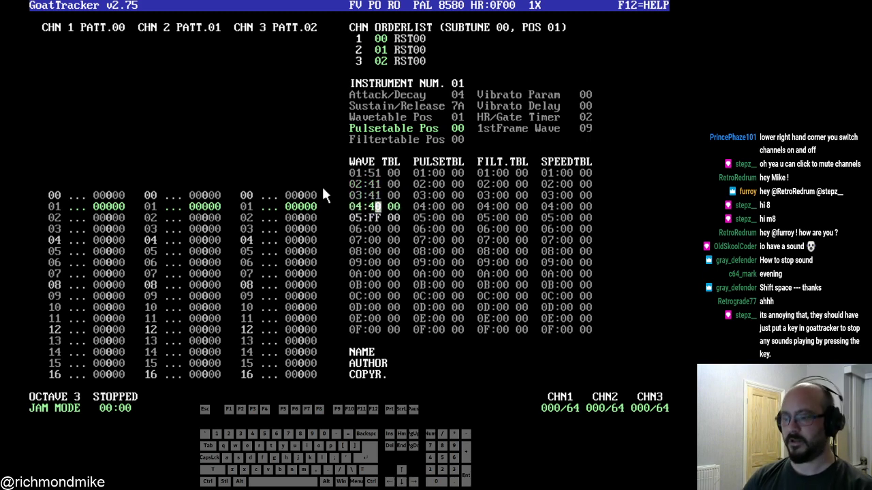
pyautogui.press('space')
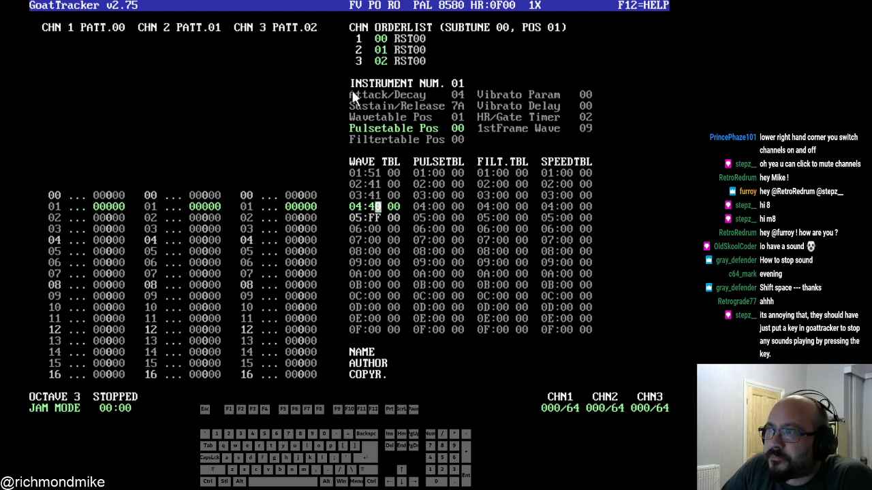
# - Switch to instrument 02 and back to instrument 01 twice to show how instruments are selected
pyautogui.click(459, 83)
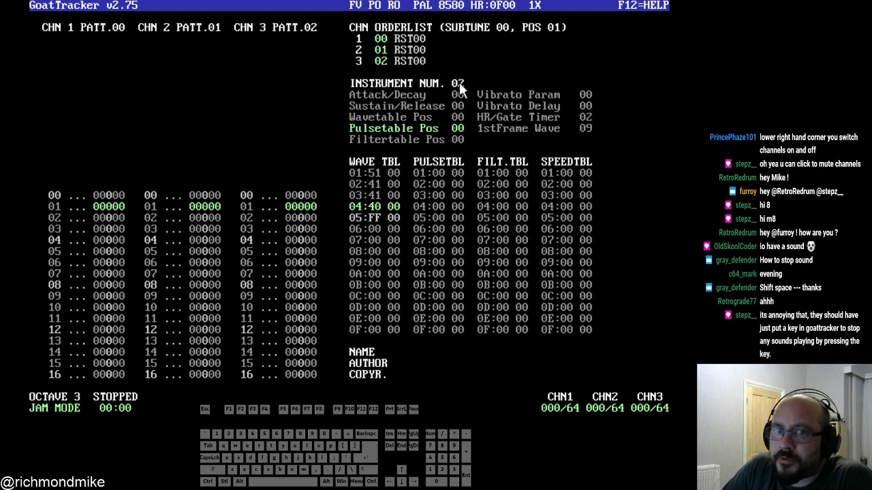
pyautogui.rightClick(459, 83)
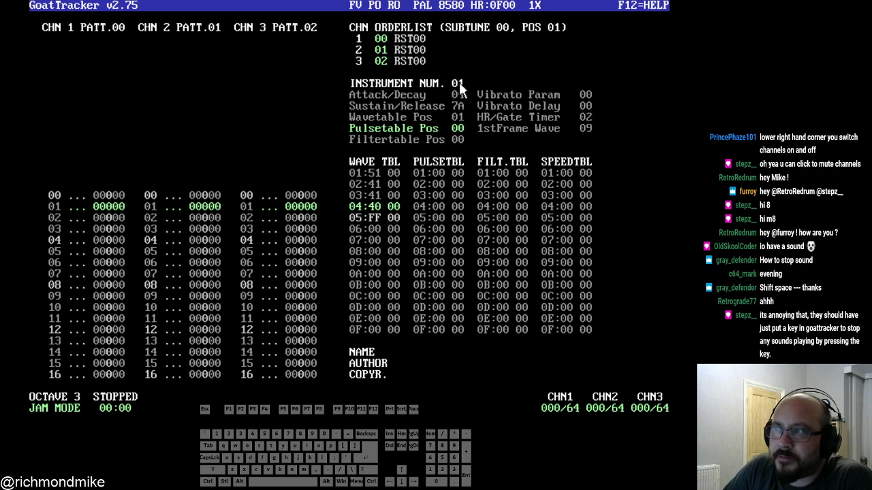
pyautogui.click(459, 83)
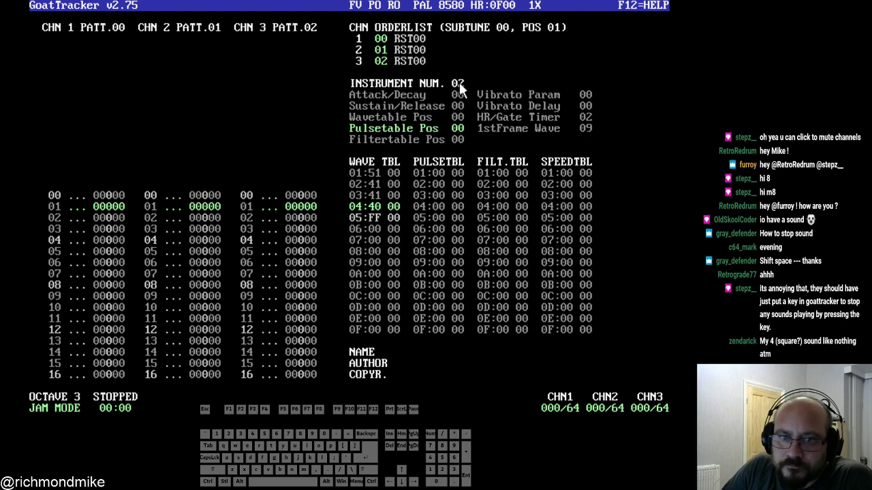
pyautogui.rightClick(459, 83)
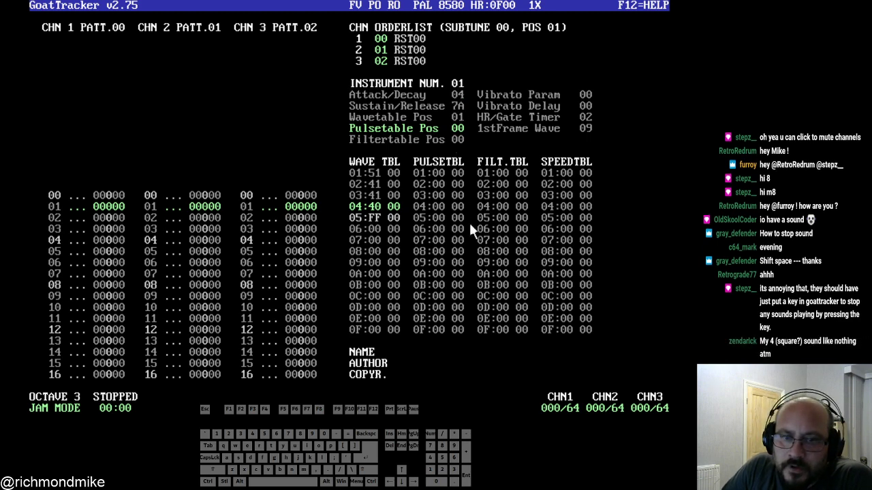
# - Point out wavetable row 01 and instrument 01's Attack/Decay and Wavetable Pos values
pyautogui.click(375, 172)
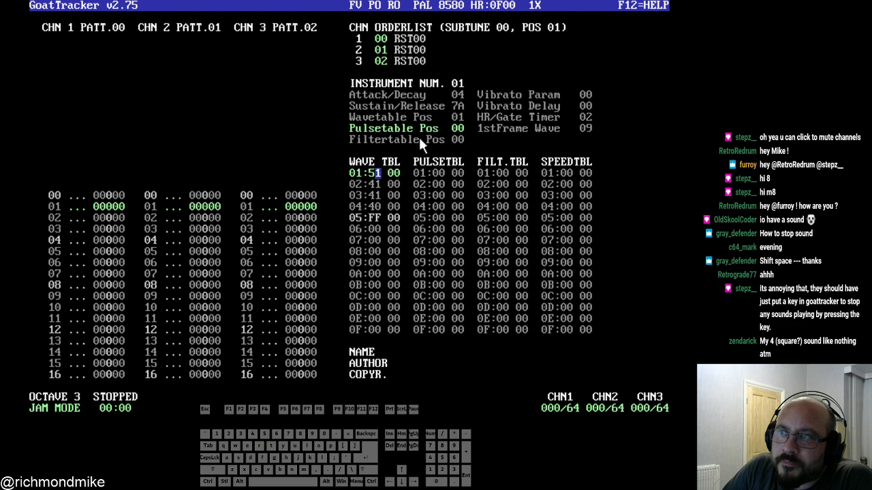
pyautogui.click(457, 95)
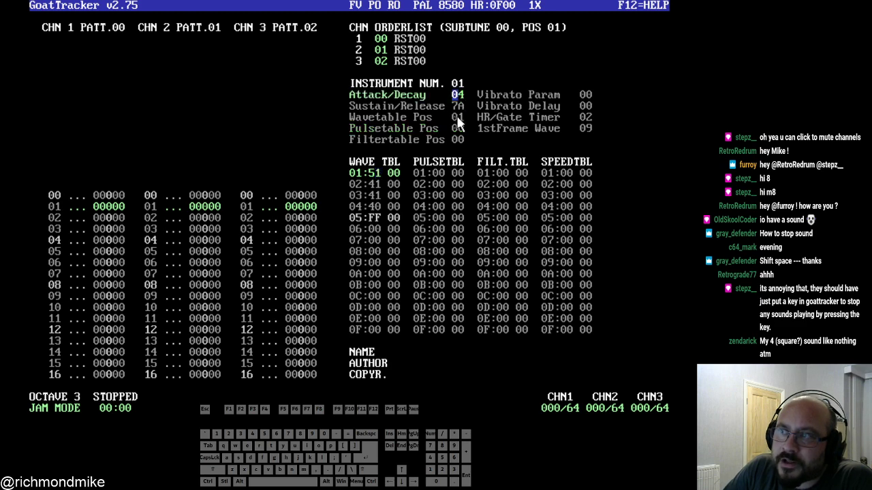
pyautogui.click(456, 117)
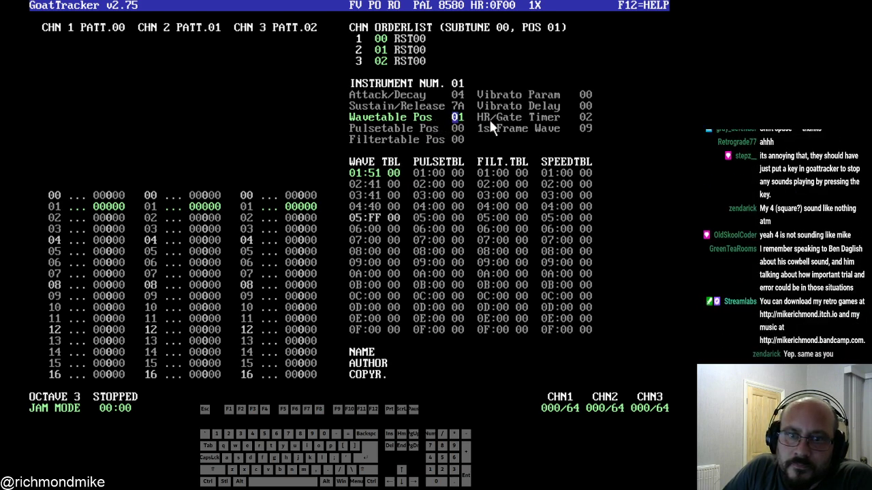
pyautogui.click(454, 95)
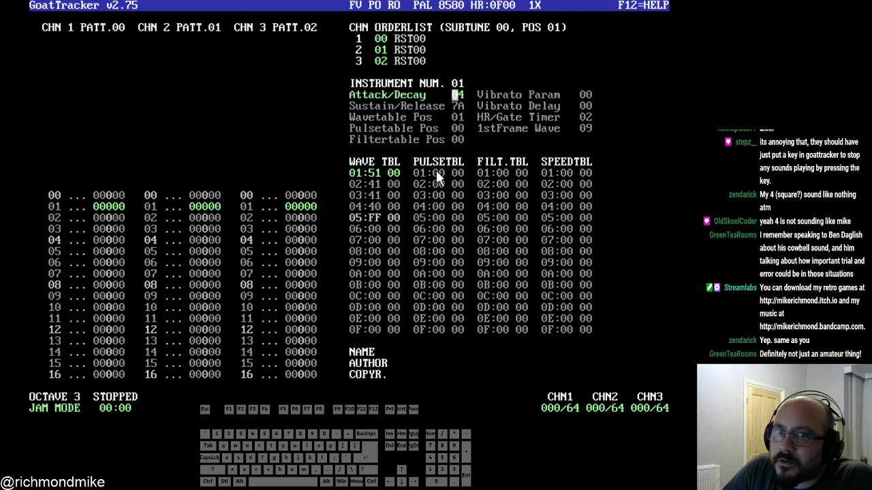
# - Set pulsetable row 01 to 88 and row 02 to FF, set instrument 01's Pulsetable Pos to 01 and play the test note
pyautogui.click(436, 171)
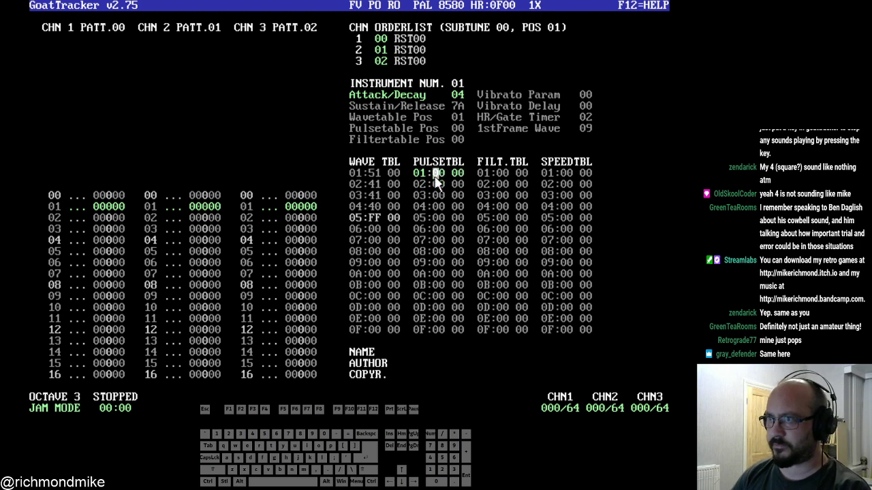
pyautogui.write('88')
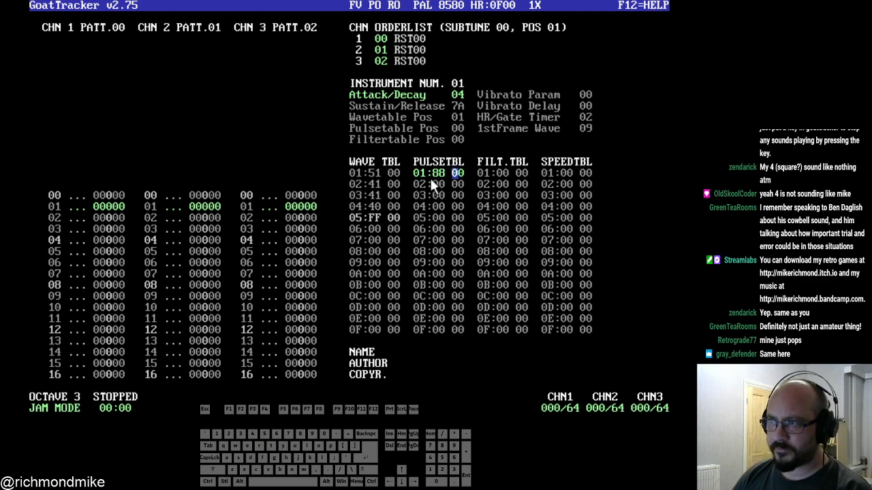
pyautogui.write('ff')
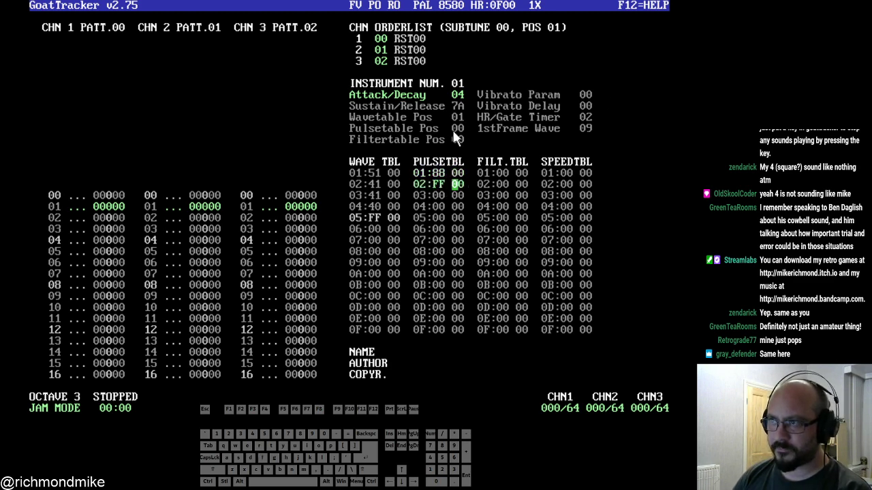
pyautogui.click(458, 128)
pyautogui.write('01')
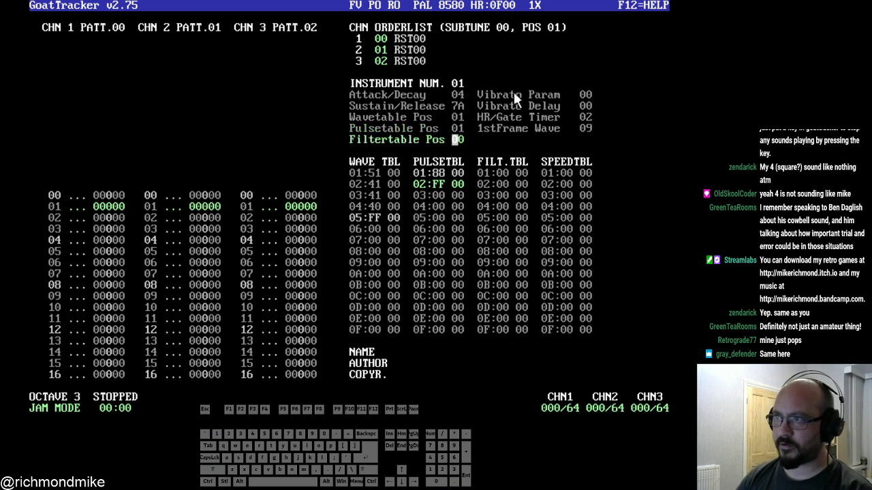
pyautogui.press('space')
pyautogui.press('space')
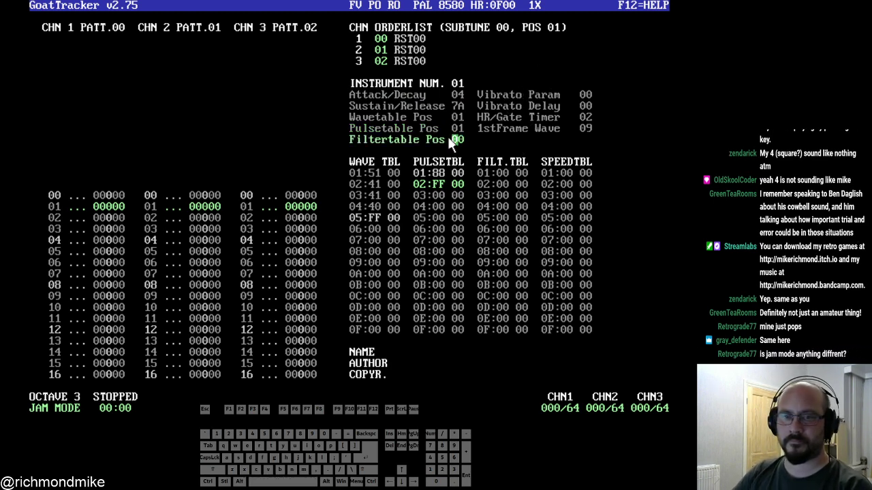
# - Record alternating C-5 and B-4 notes with instrument 01 in rows 06 to 15 of channel 1's pattern in edit mode
pyautogui.click(78, 263)
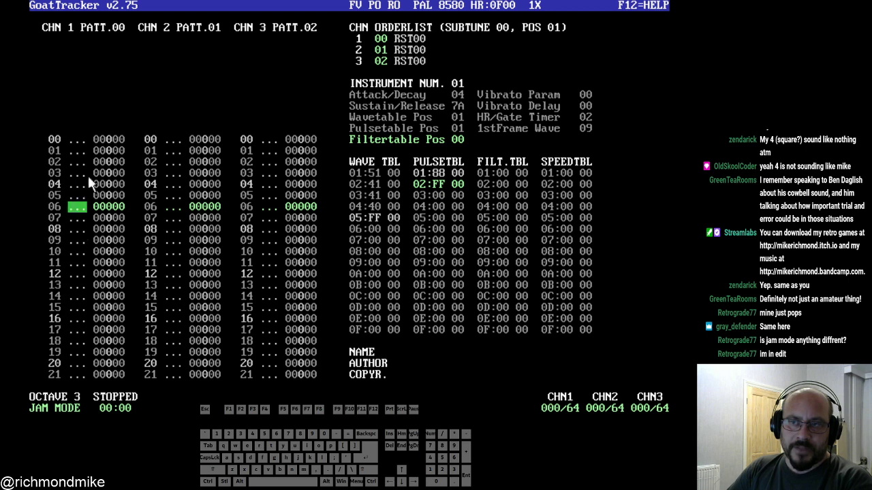
pyautogui.press('space')
pyautogui.press('space')
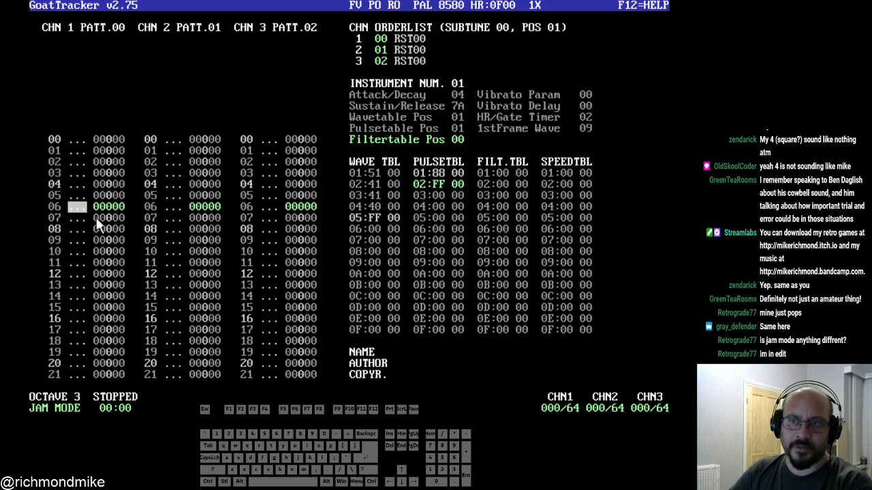
pyautogui.press('space')
pyautogui.press('i')
pyautogui.press('u')
pyautogui.press('i')
pyautogui.press('u')
pyautogui.press('i')
pyautogui.press('u')
pyautogui.press('i')
pyautogui.press('u')
pyautogui.press('i')
pyautogui.press('u')
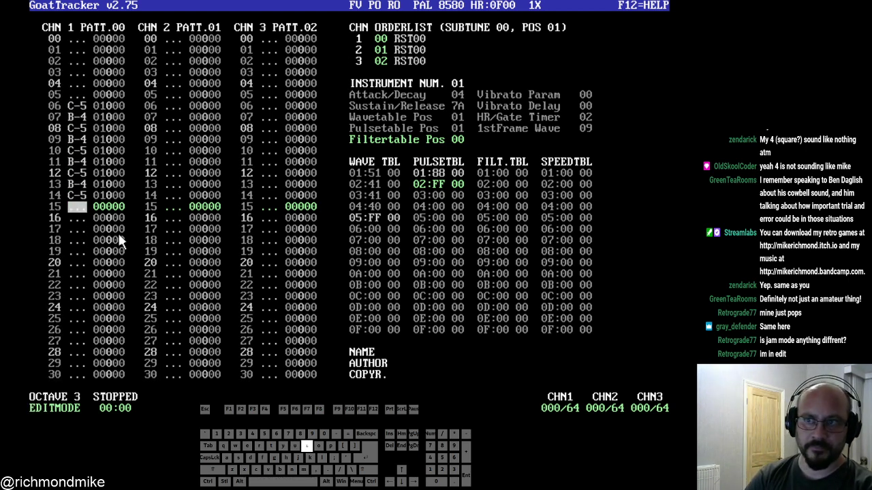
# - Clear the notes in rows 06 to 15 of channel 1's pattern and return to jam mode
pyautogui.press('Up')
pyautogui.press('Up')
pyautogui.press('Up')
pyautogui.press('Up')
pyautogui.press('Up')
pyautogui.press('Up')
pyautogui.press('Up')
pyautogui.press('Up')
pyautogui.press('Up')
pyautogui.press('Up')
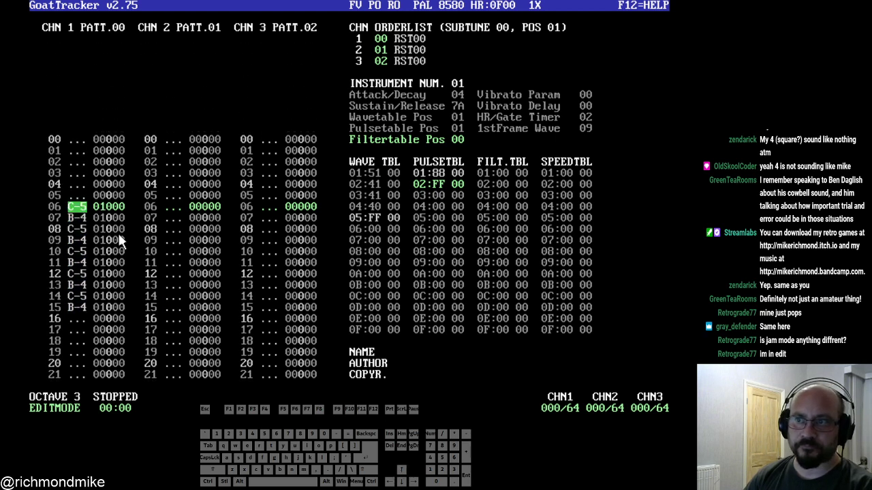
pyautogui.press('Delete')
pyautogui.press('Delete')
pyautogui.press('Delete')
pyautogui.press('Delete')
pyautogui.press('Delete')
pyautogui.press('Delete')
pyautogui.press('Delete')
pyautogui.press('Delete')
pyautogui.press('Delete')
pyautogui.press('Delete')
pyautogui.press('Up')
pyautogui.press('Up')
pyautogui.press('Up')
pyautogui.press('space')
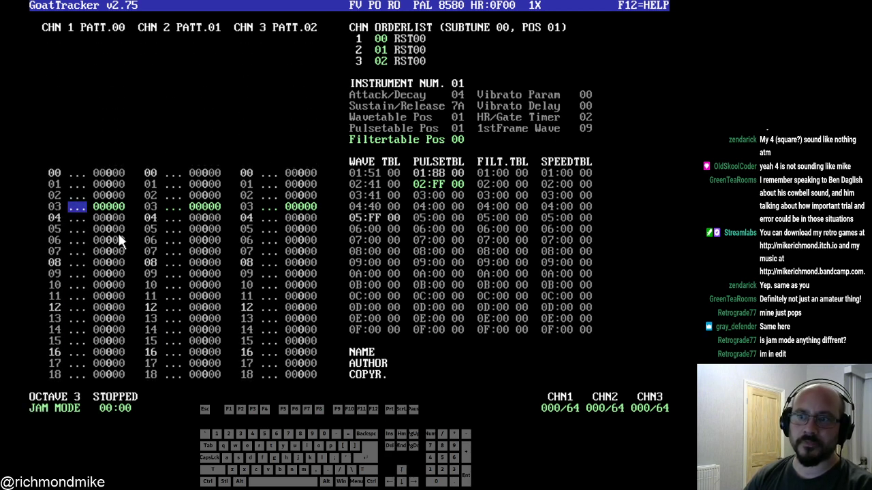
# - Play B-4 and C-5 in jam mode, and toggle edit mode on and off from the start of channel 1's pattern
pyautogui.press('u')
pyautogui.press('i')
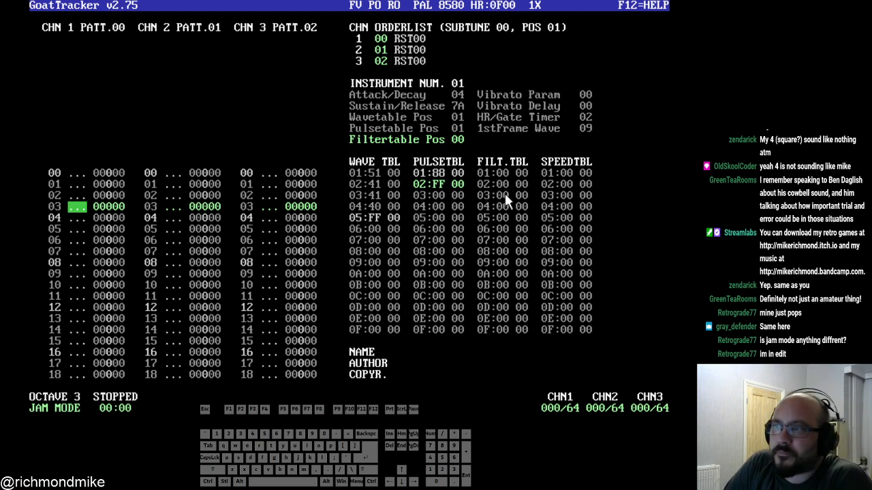
pyautogui.click(74, 170)
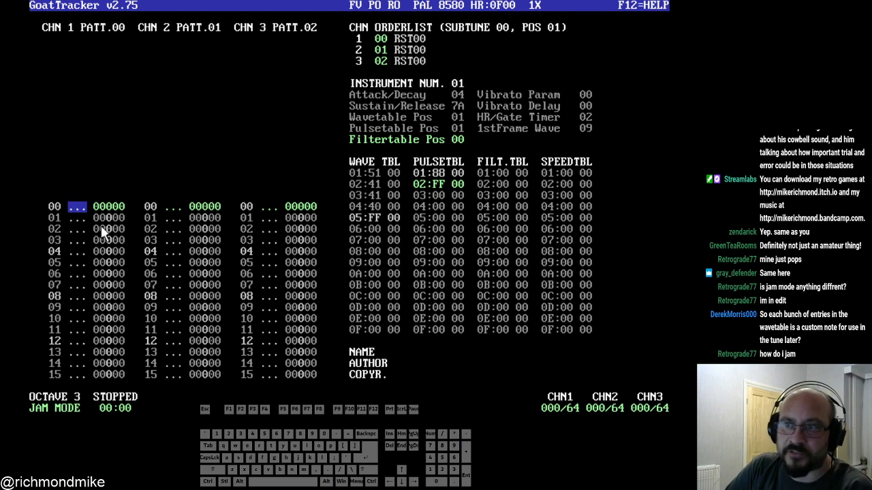
pyautogui.press('Down')
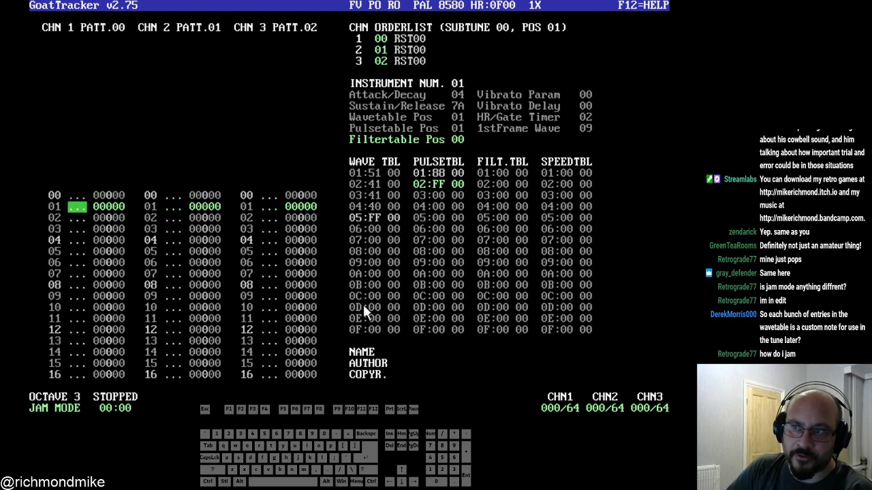
pyautogui.press('space')
pyautogui.press('space')
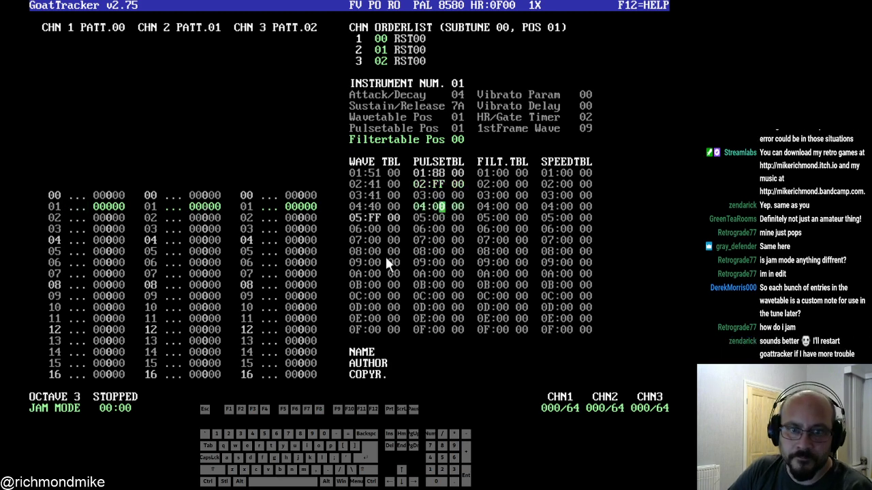
# - Return to row 00 of channel 1's pattern and select the left-side value of pulsetable row 01
pyautogui.click(83, 198)
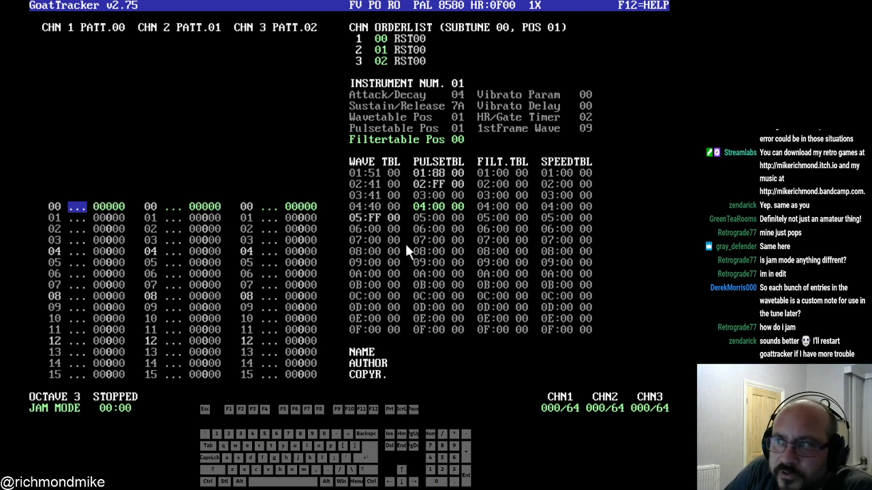
pyautogui.click(441, 173)
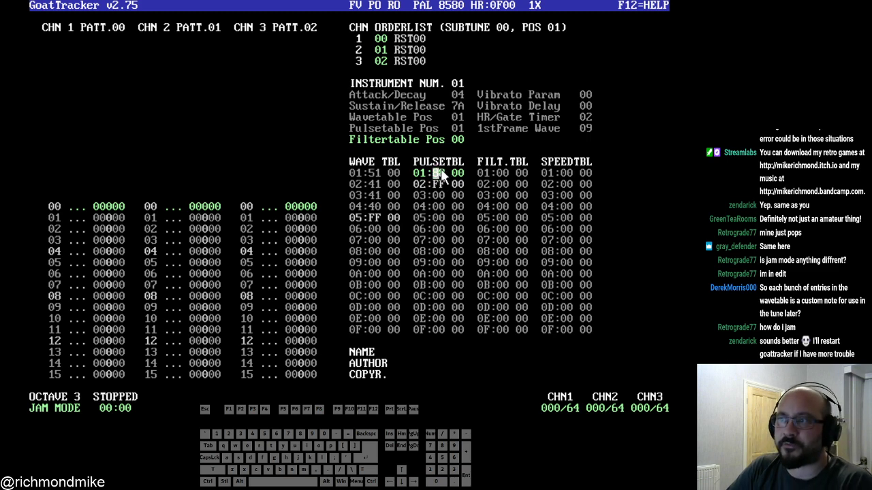
pyautogui.click(442, 175)
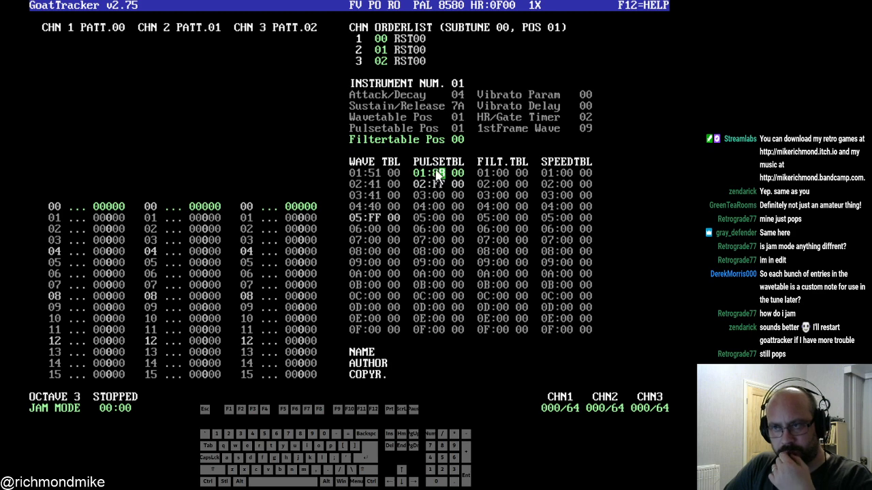
# - In a restarted GoatTracker session, set instrument 01's Attack/Decay to 04, Sustain/Release to 7A and Wavetable Pos to 01
pyautogui.click(592, 0)
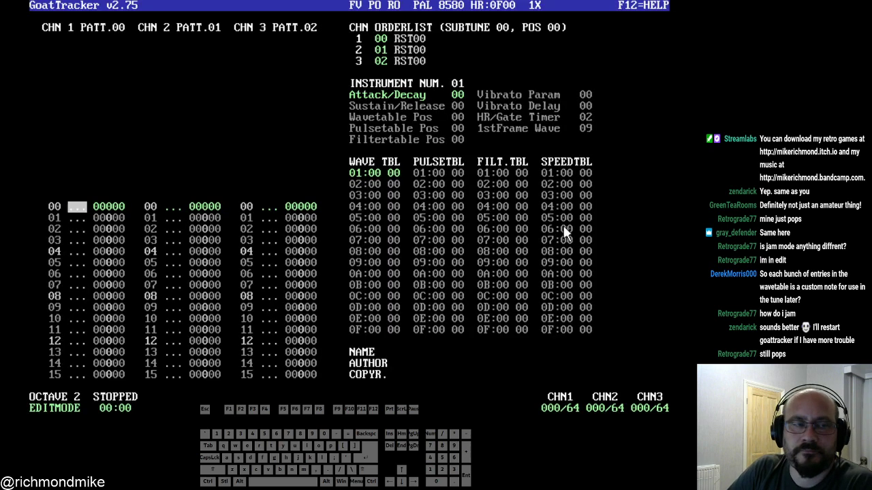
pyautogui.click(450, 90)
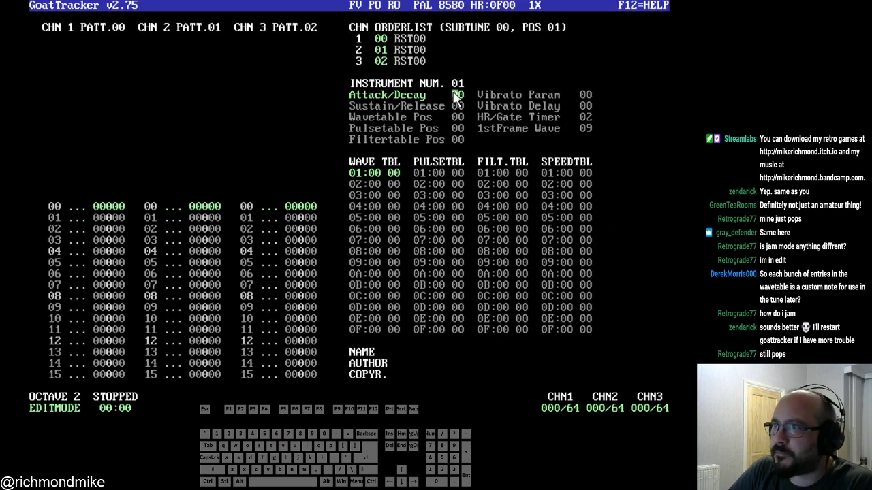
pyautogui.click(450, 90)
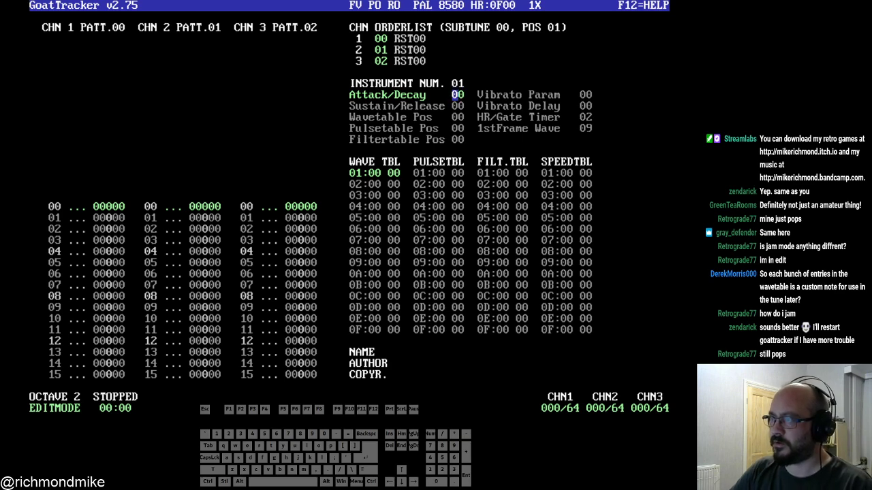
pyautogui.write('04')
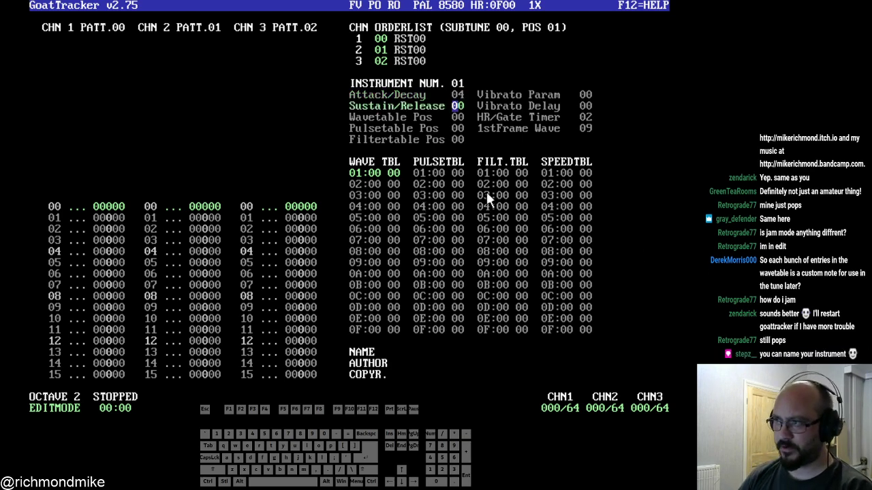
pyautogui.write('7a')
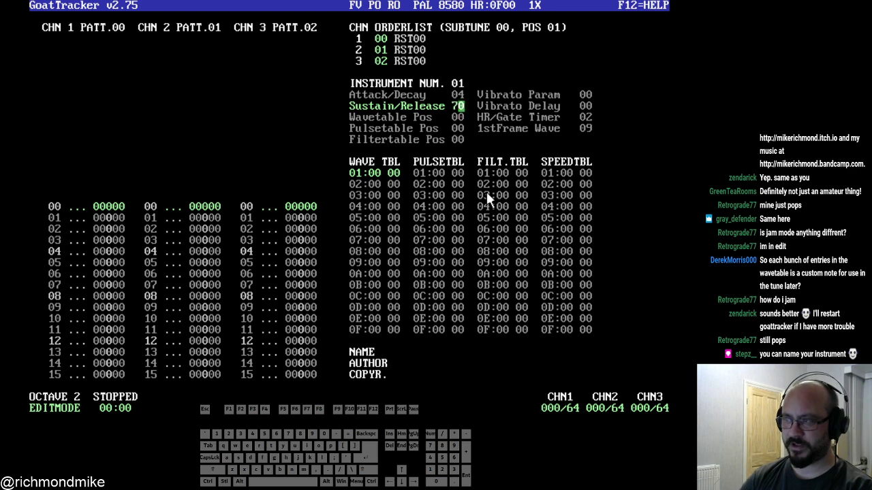
pyautogui.write('1')
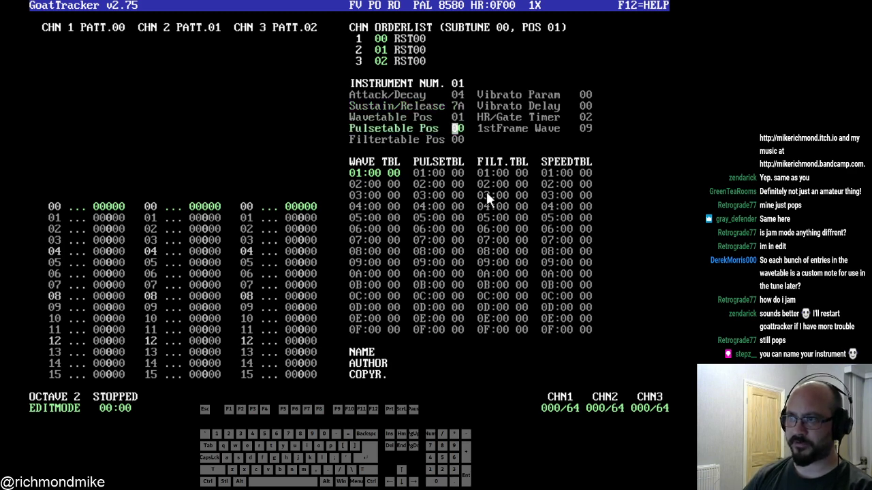
# - Fill the left-side values of wavetable rows 01 to 05 with 51, 41, 41, 40 and FF
pyautogui.press('Tab')
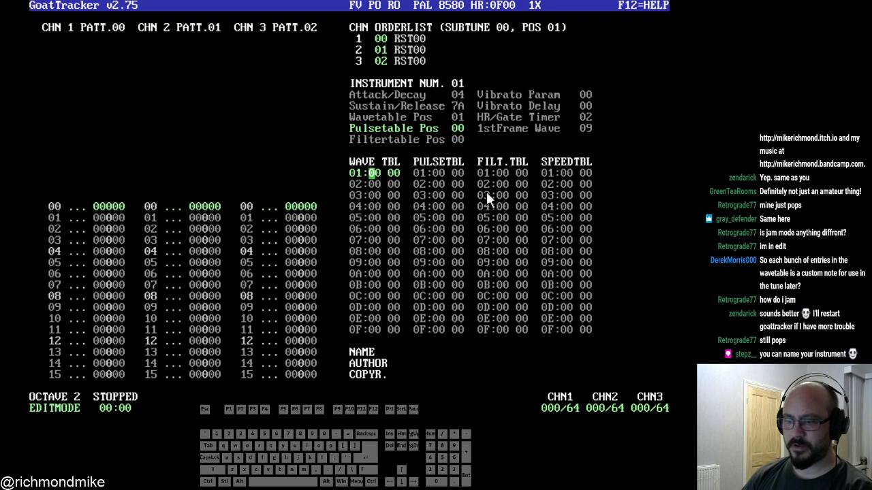
pyautogui.write('51')
pyautogui.press('Down')
pyautogui.press('Left')
pyautogui.write('41')
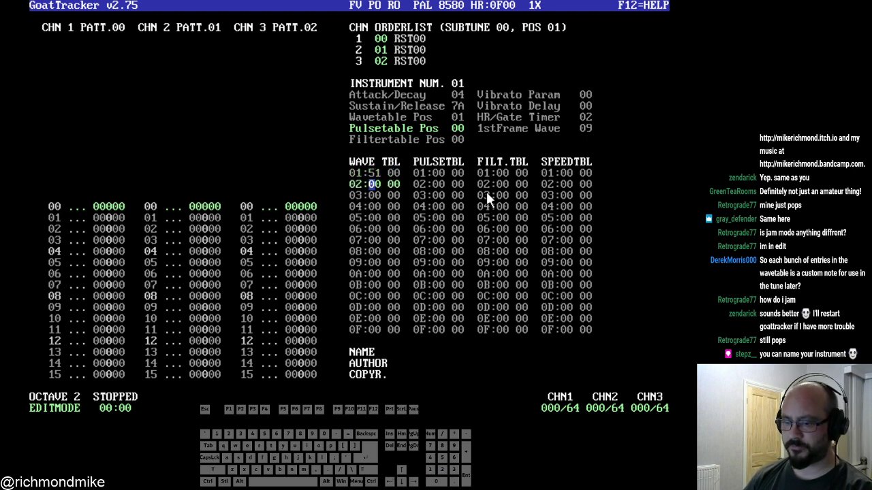
pyautogui.press('Down')
pyautogui.press('Left')
pyautogui.write('41')
pyautogui.press('Down')
pyautogui.press('Left')
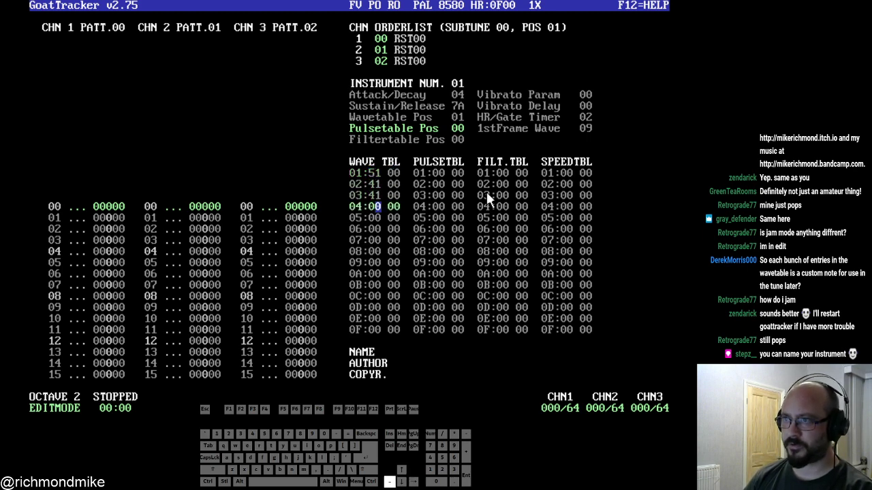
pyautogui.write('40')
pyautogui.press('Down')
pyautogui.write('ff')
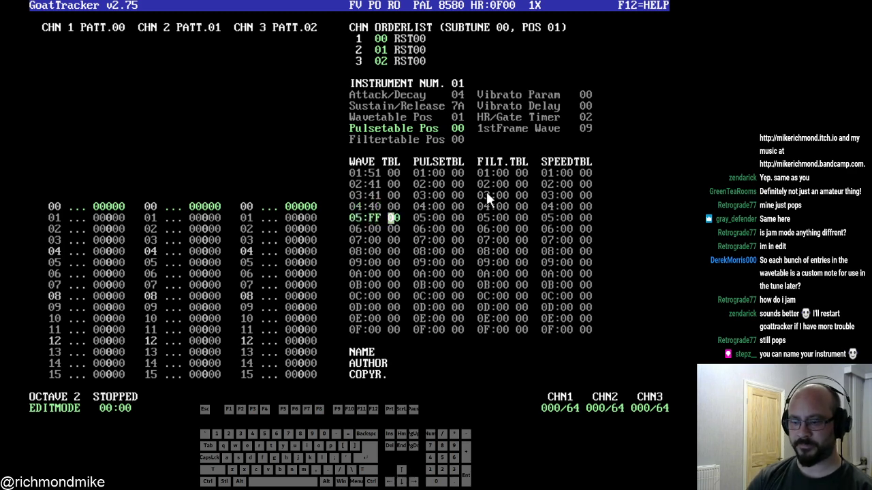
pyautogui.press('space')
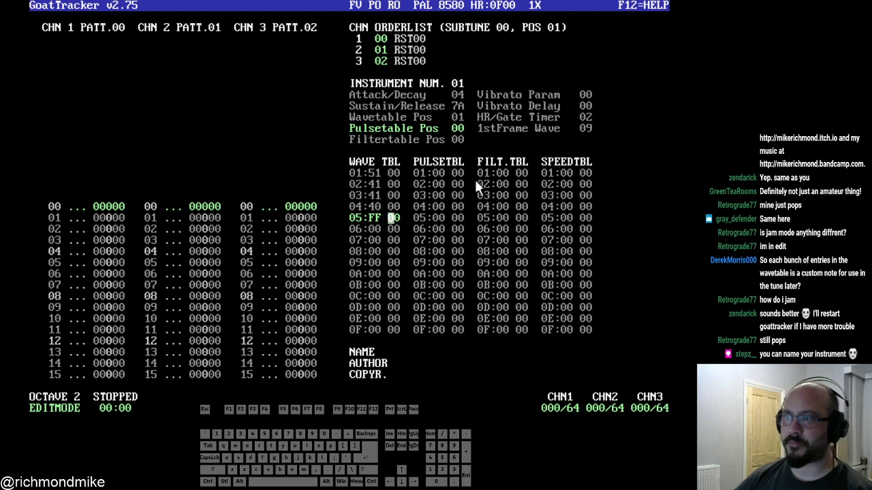
# - Set instrument 01's Pulsetable Pos to 01
pyautogui.click(435, 182)
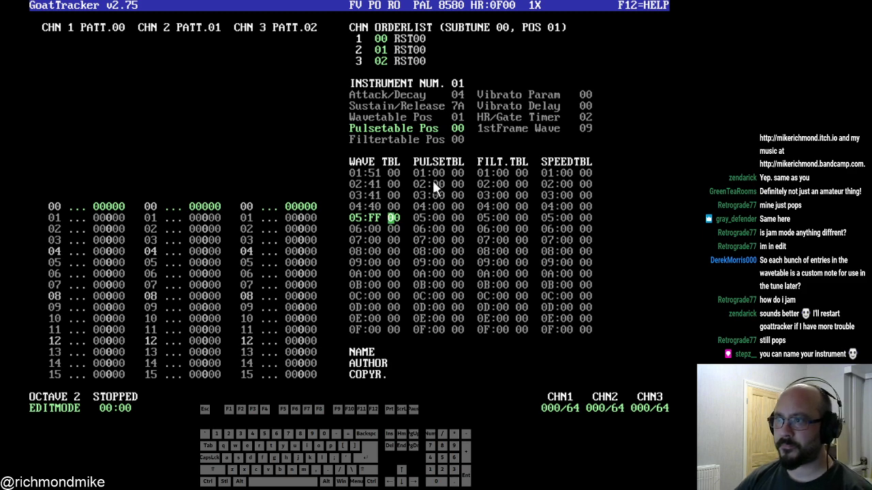
pyautogui.click(456, 140)
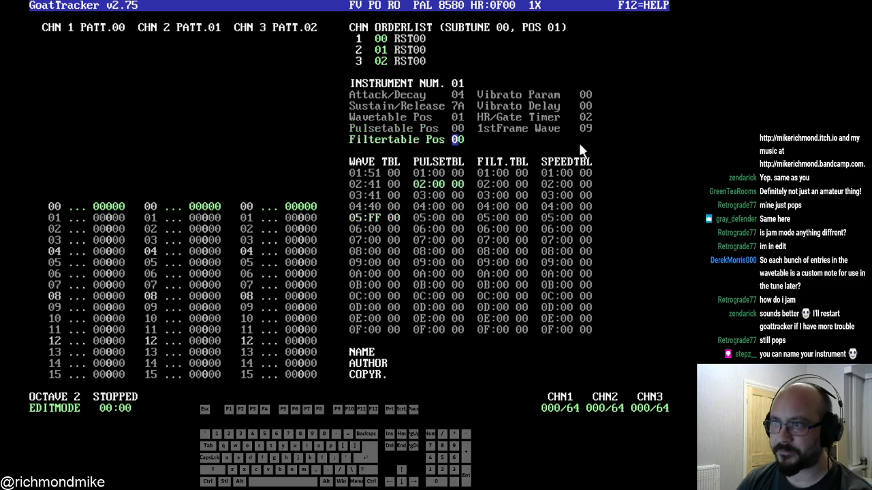
pyautogui.press('Up')
pyautogui.write('01')
pyautogui.press('Down')
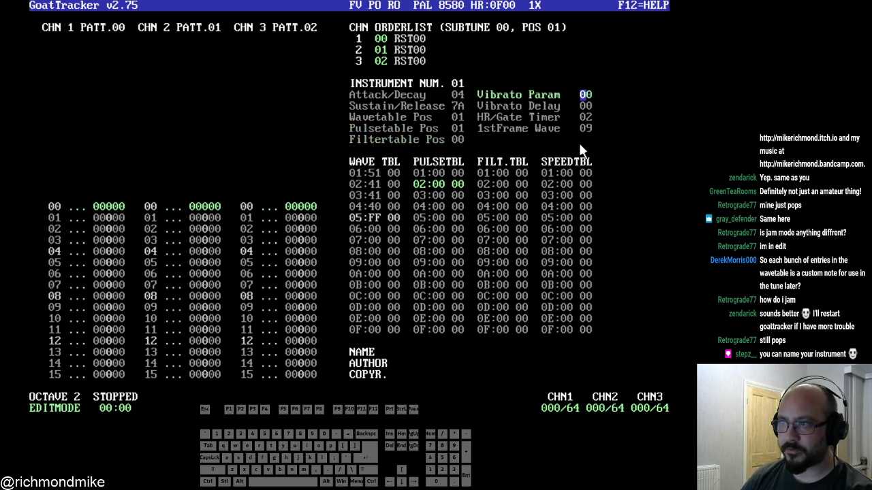
# - Set the left-side values of pulsetable row 01 to 88 and row 02 to FF
pyautogui.press('Tab')
pyautogui.press('Up')
pyautogui.write('01')
pyautogui.press('Left')
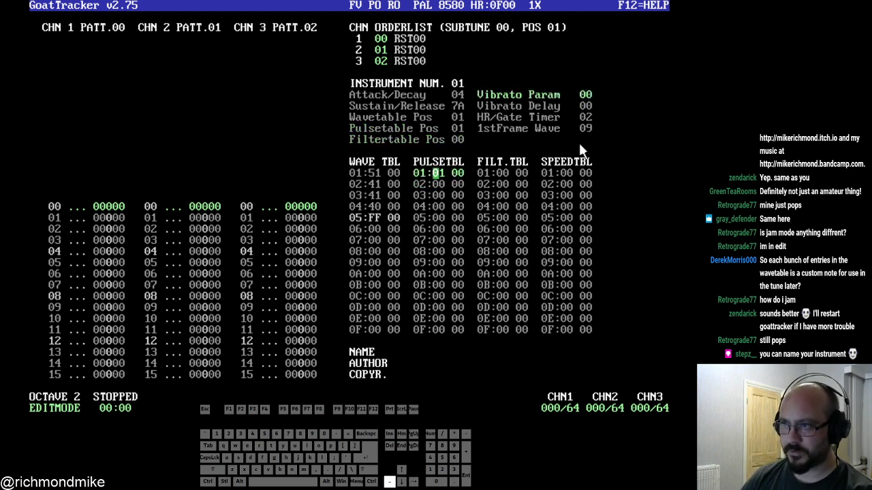
pyautogui.write('88')
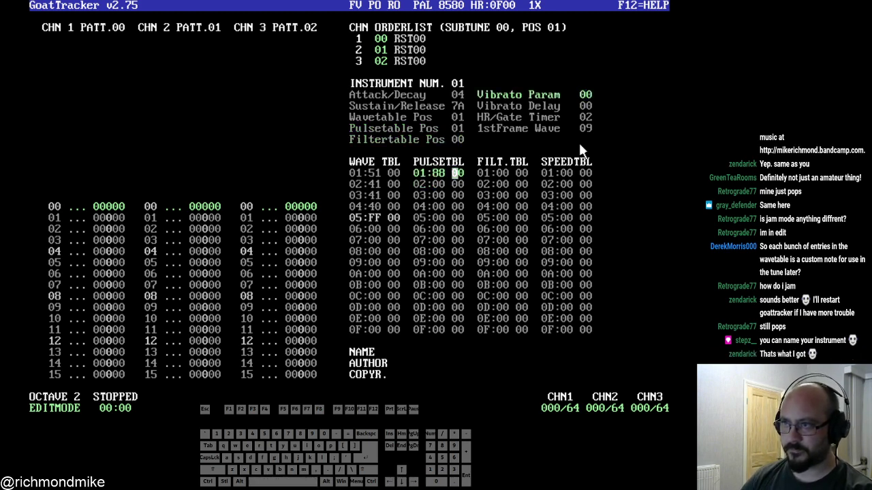
pyautogui.press('Left')
pyautogui.press('Down')
pyautogui.write('FF')
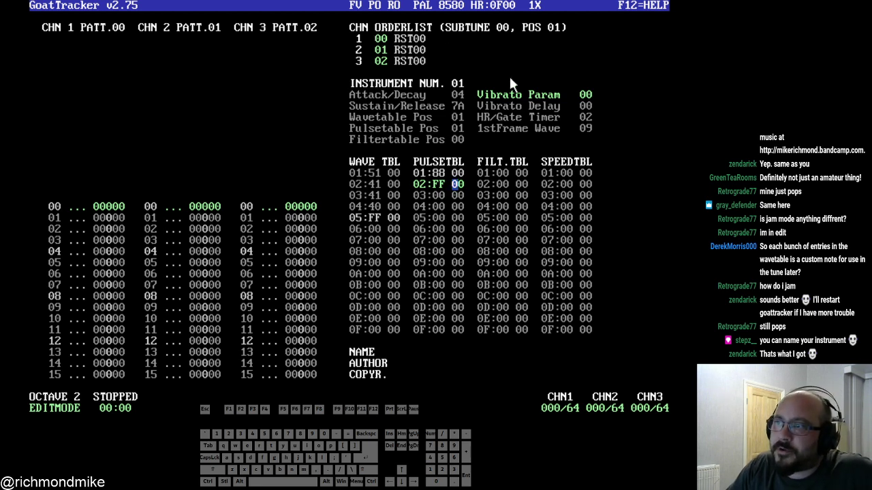
# - Name instrument 01 Pluck
pyautogui.click(476, 81)
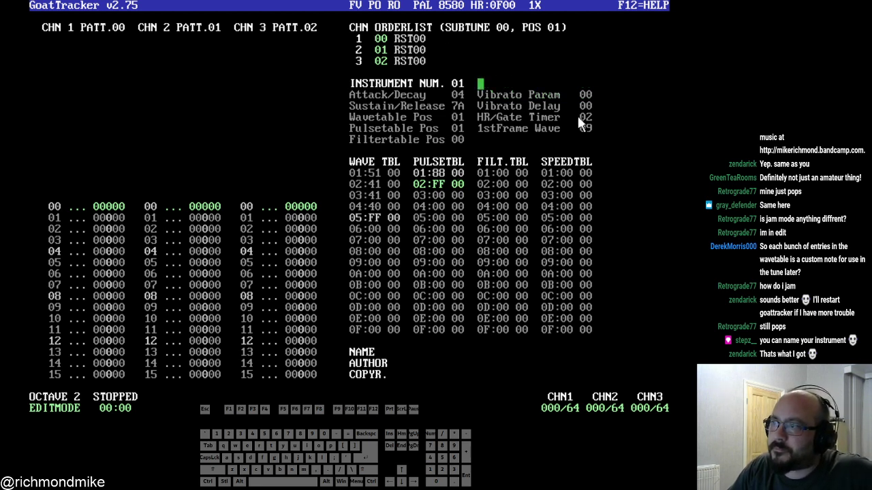
pyautogui.write('P1')
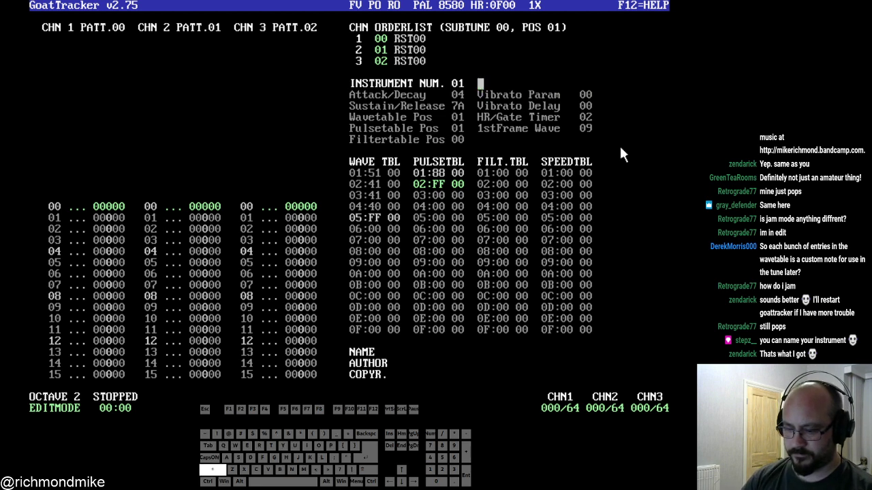
pyautogui.write('uck')
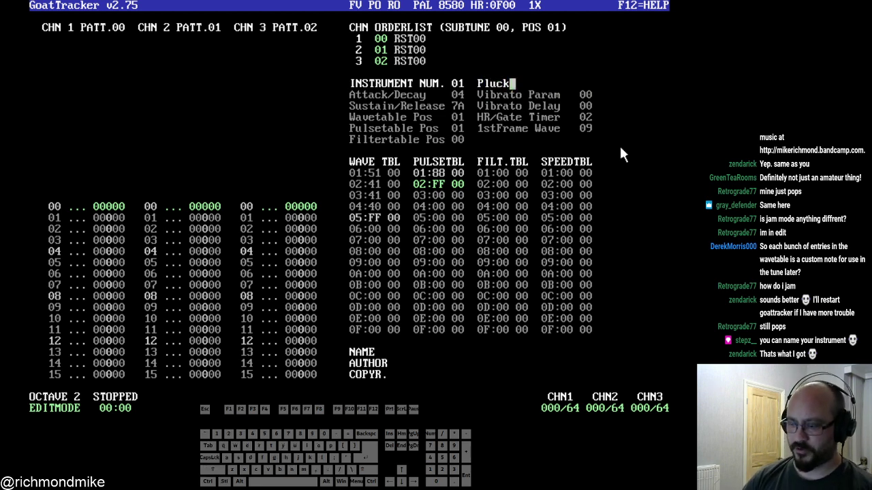
pyautogui.press('Return')
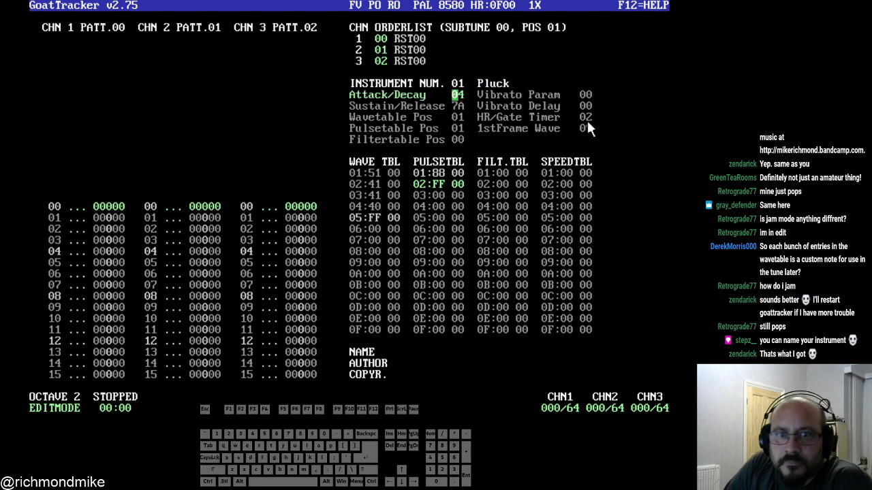
# - Examine instrument 01's Pulsetable Pos and the left-side value of pulsetable row 01 it points to
pyautogui.click(442, 173)
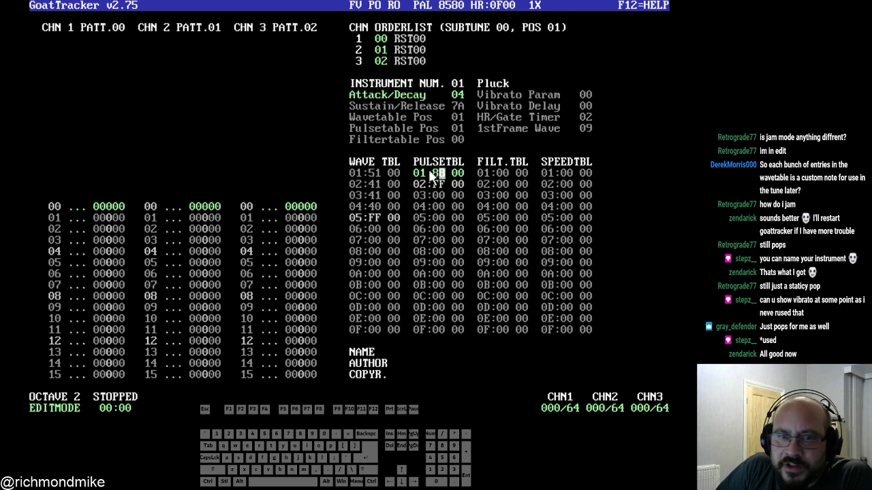
pyautogui.click(462, 127)
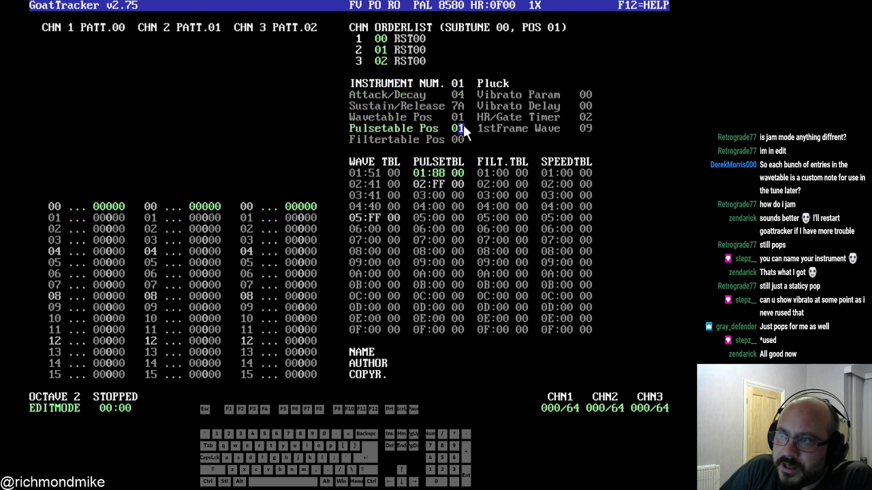
pyautogui.click(435, 173)
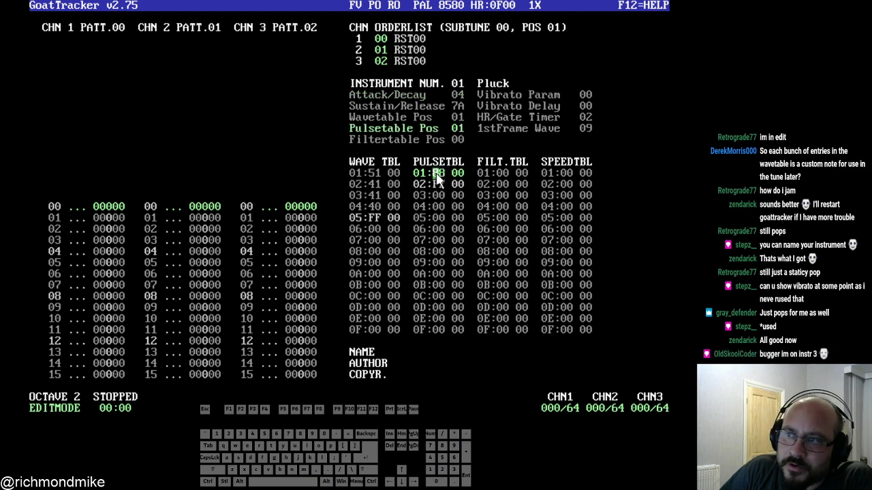
pyautogui.click(443, 174)
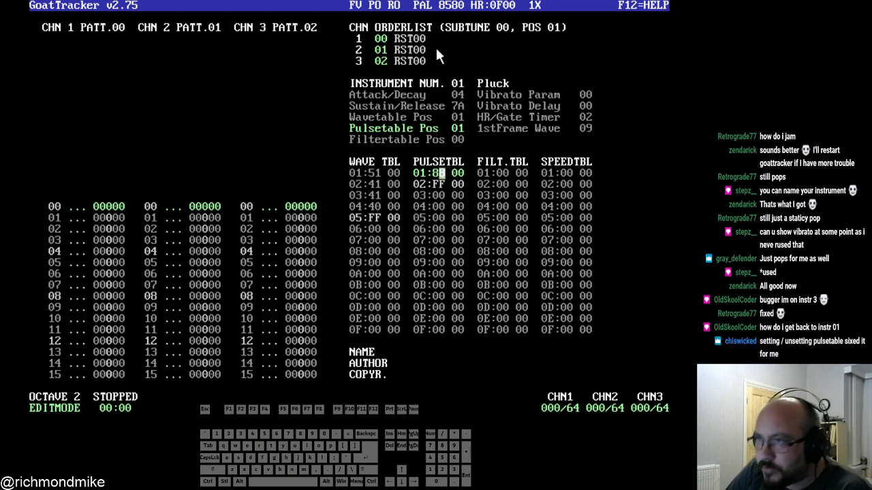
# - Demonstrate stepping the instrument number up and down, ending back on instrument 01
pyautogui.rightClick(461, 82)
pyautogui.click(460, 82)
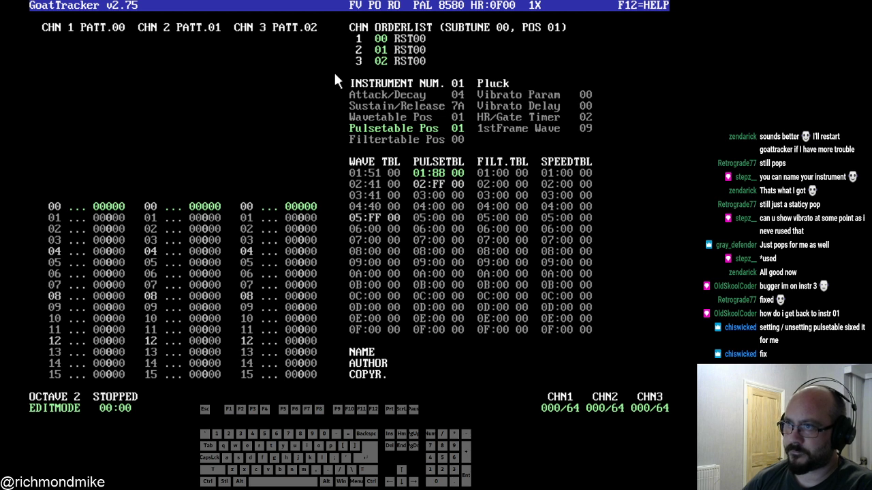
pyautogui.press('KP_Add')
pyautogui.click(263, 125)
pyautogui.press('KP_Add')
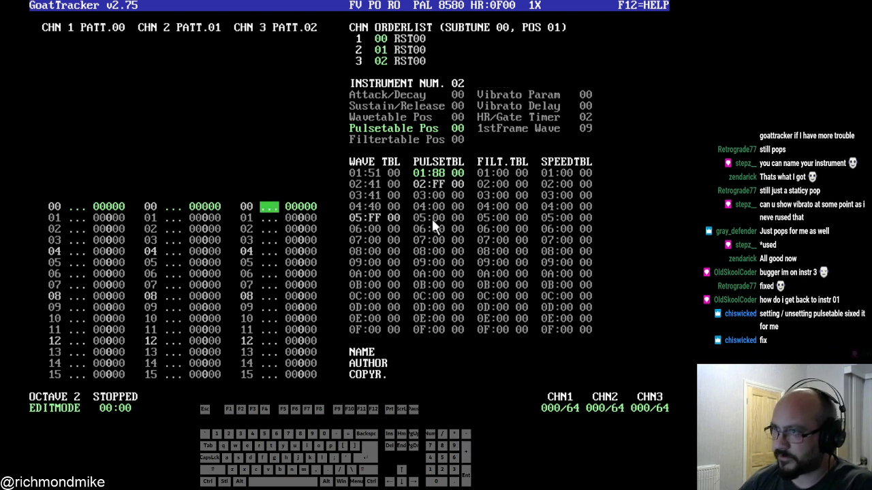
pyautogui.press('KP_Subtract')
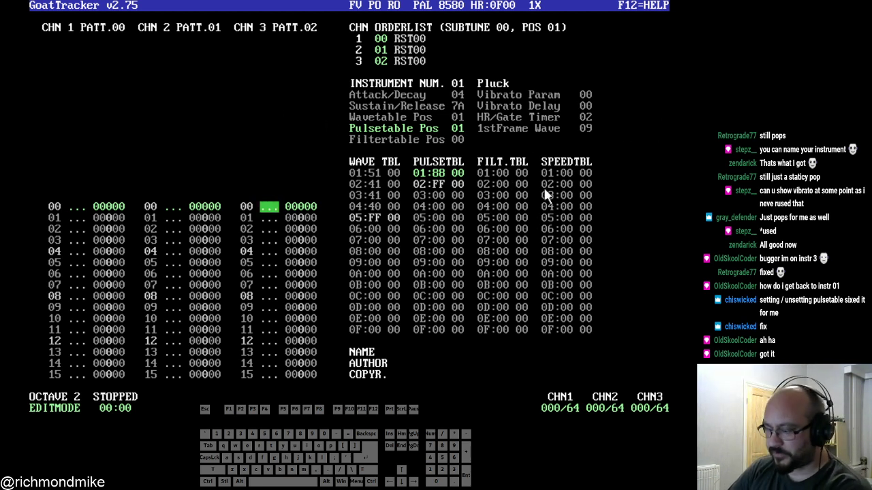
# - Switch to instrument 02 and name it Bass
pyautogui.press('KP_Add')
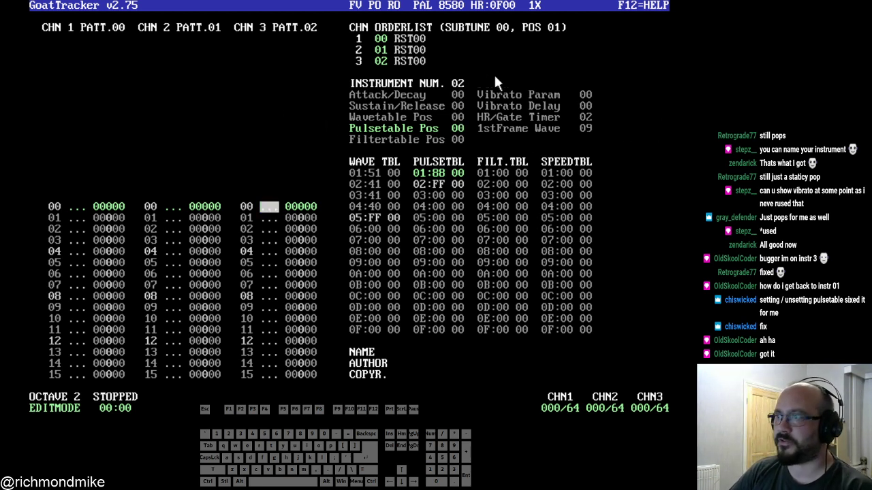
pyautogui.click(508, 81)
pyautogui.write('Bass')
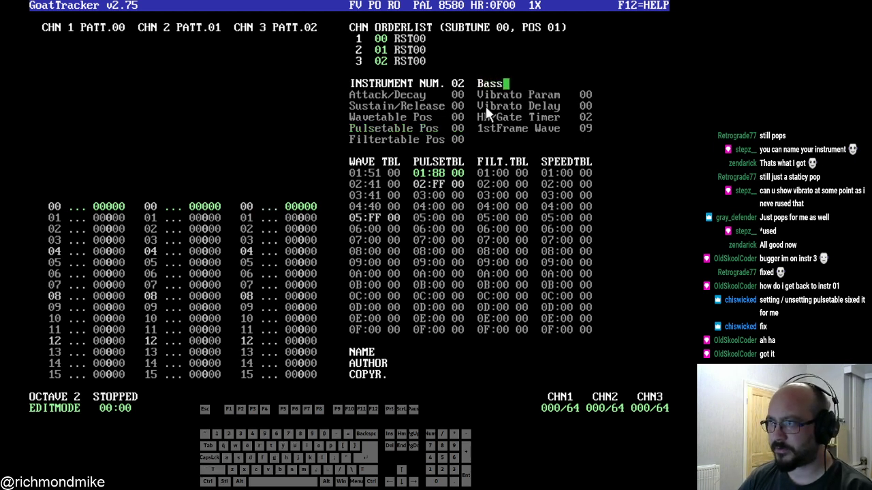
pyautogui.press('Tab')
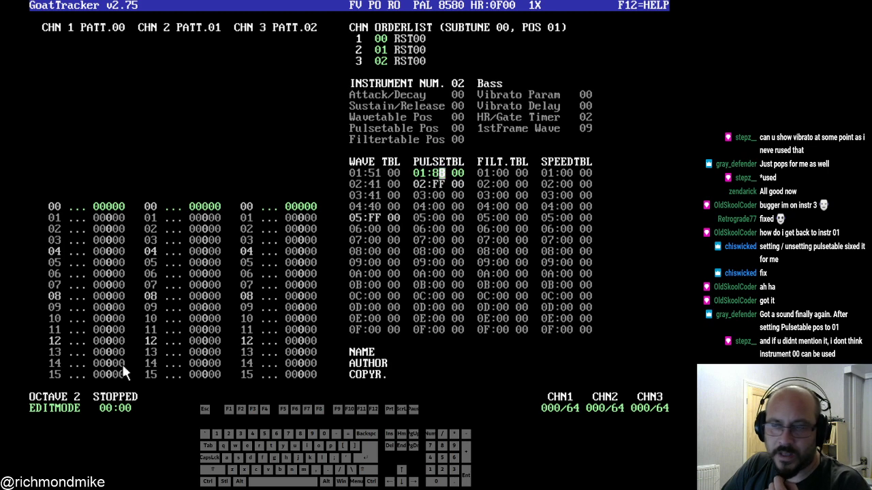
# - Step down to instrument 00 to view its parameters and return to instrument 02
pyautogui.rightClick(460, 82)
pyautogui.rightClick(461, 83)
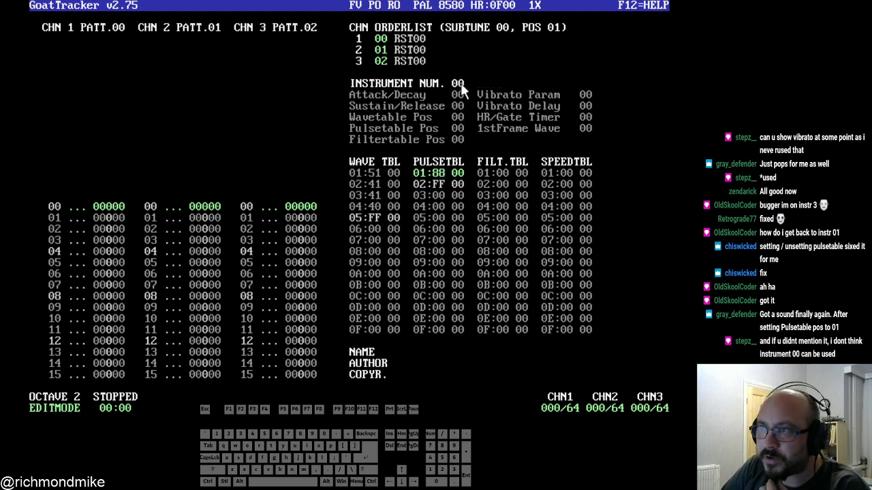
pyautogui.click(460, 82)
pyautogui.click(460, 83)
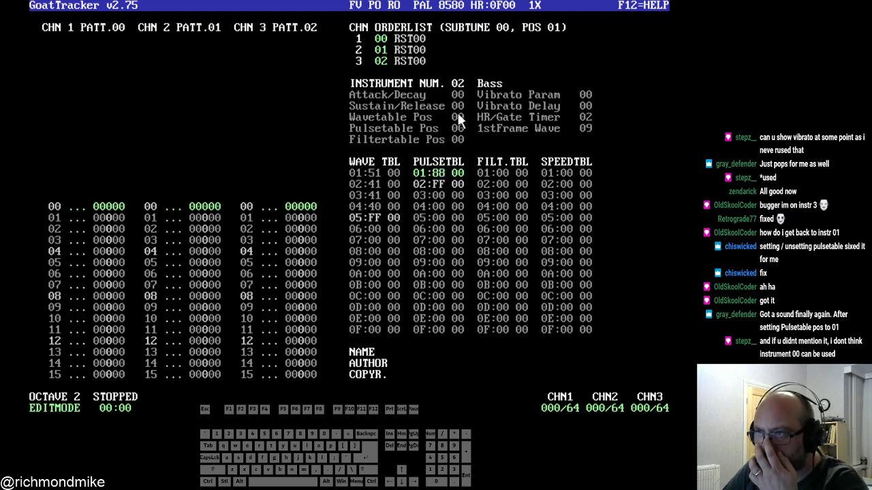
# - Set the Bass instrument's Attack/Decay to 0C and its Sustain/Release to CC
pyautogui.click(458, 99)
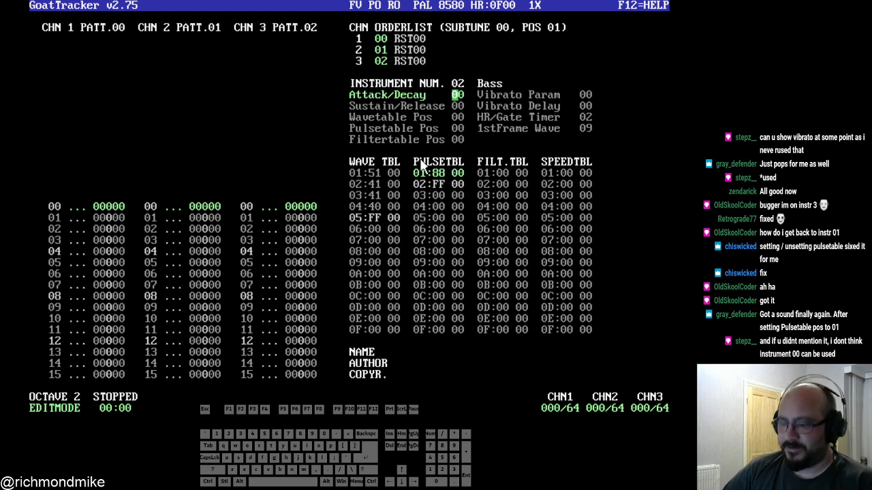
pyautogui.write('0c')
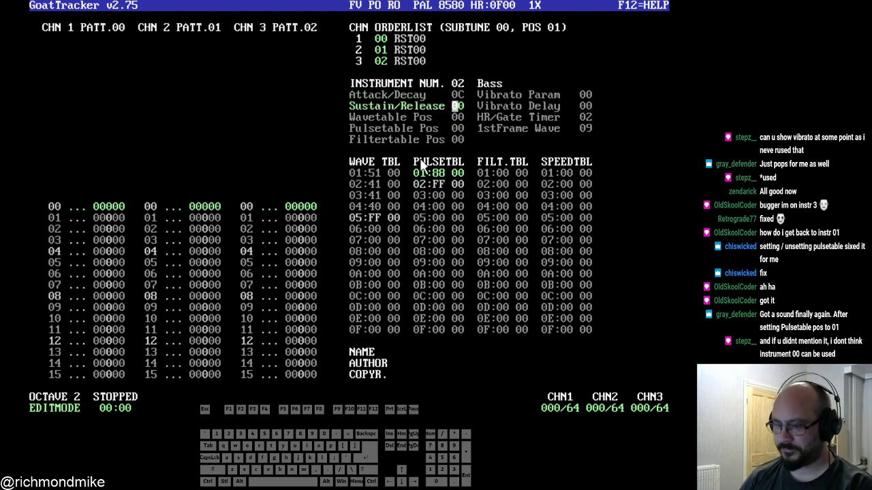
pyautogui.write('cc')
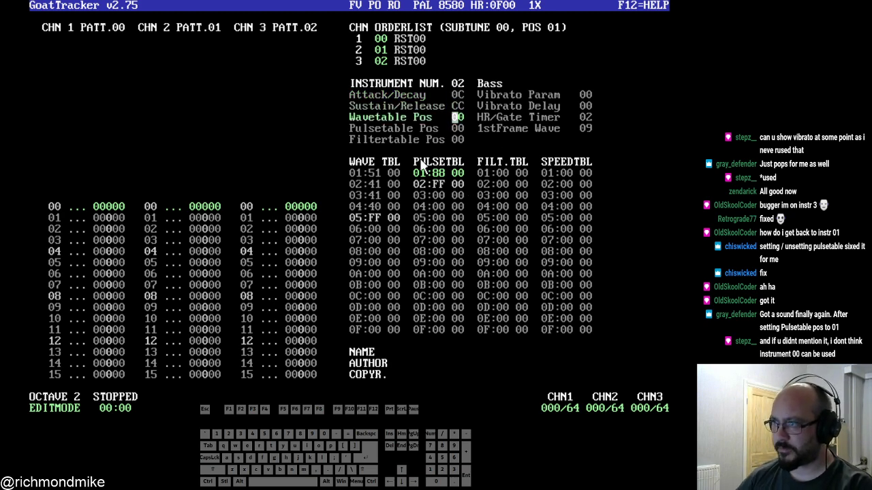
pyautogui.press('Up')
pyautogui.press('Up')
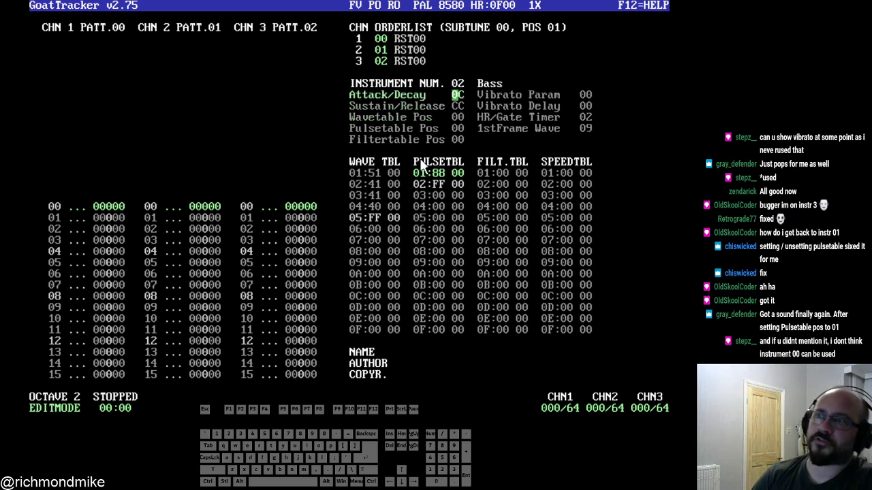
pyautogui.press('Down')
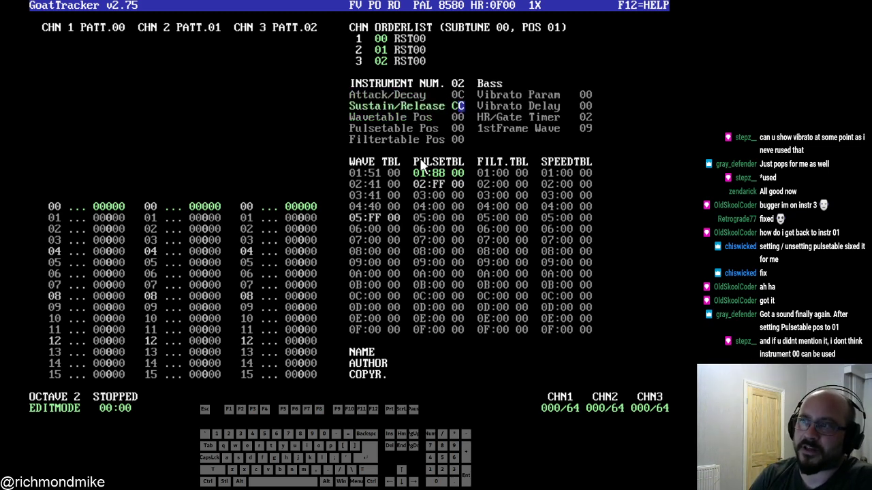
pyautogui.press('Up')
pyautogui.press('Down')
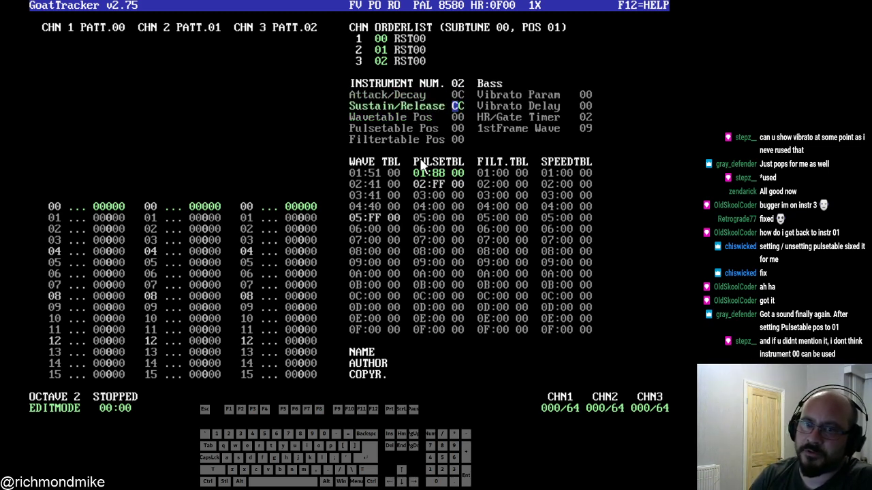
# - Set the Bass instrument's Wavetable Pos and Pulsetable Pos both to 01
pyautogui.press('Down')
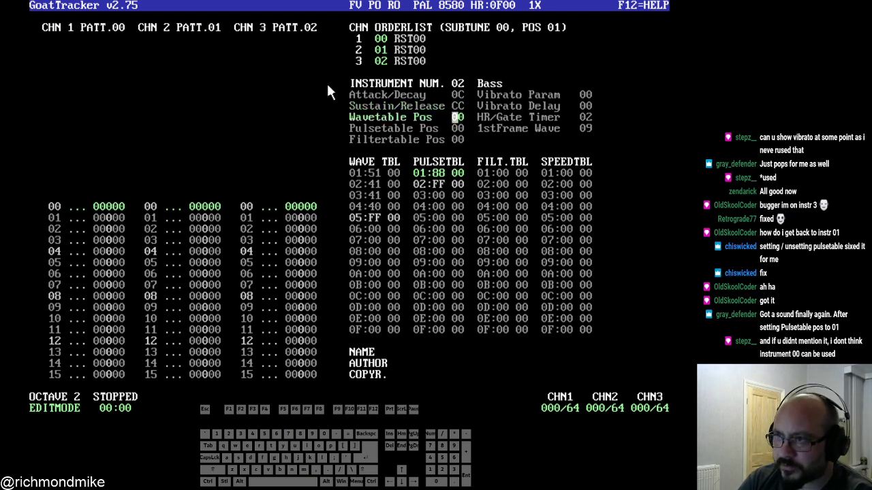
pyautogui.write('01')
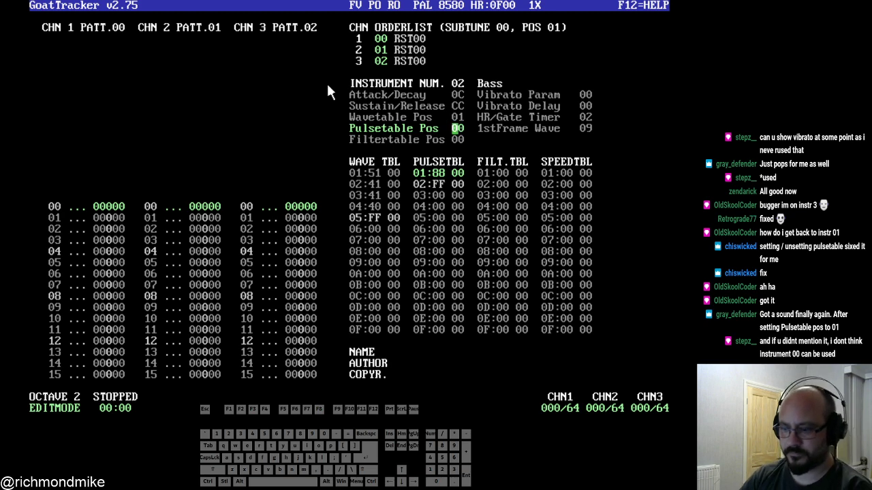
pyautogui.write('01')
pyautogui.press('space')
pyautogui.press('Up')
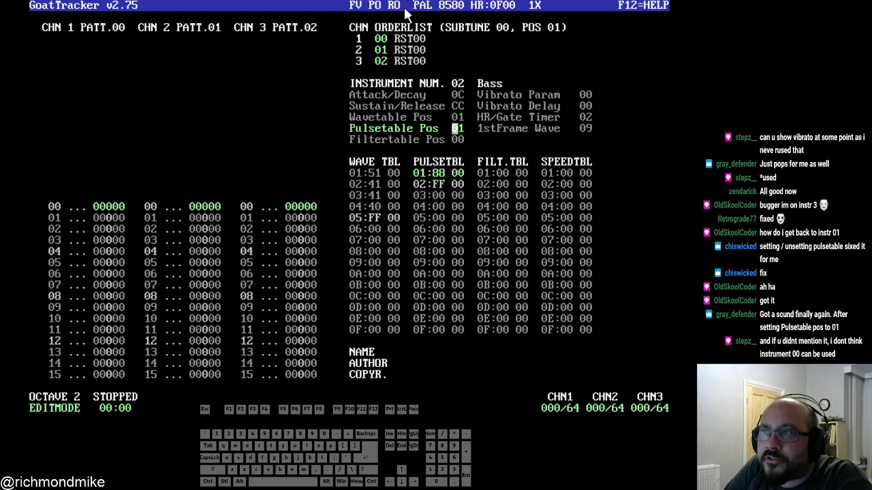
# - Try an attack value of F in the Bass instrument's Attack/Decay parameter
pyautogui.click(459, 118)
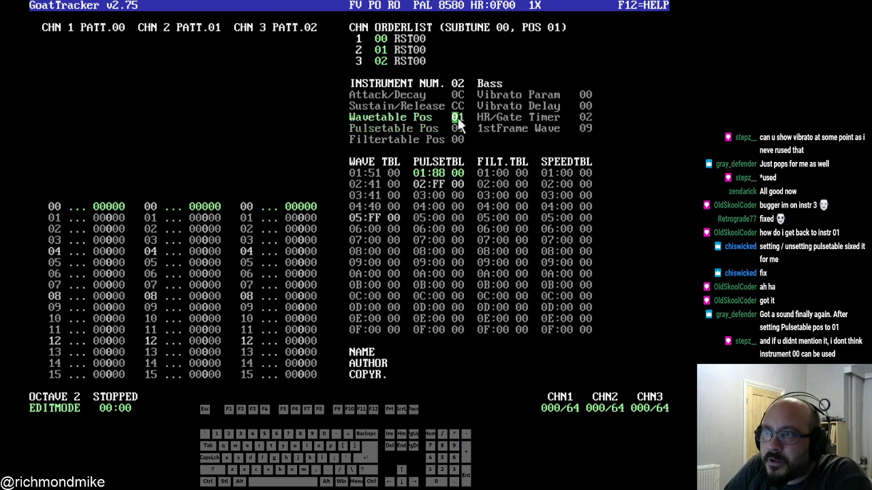
pyautogui.click(462, 125)
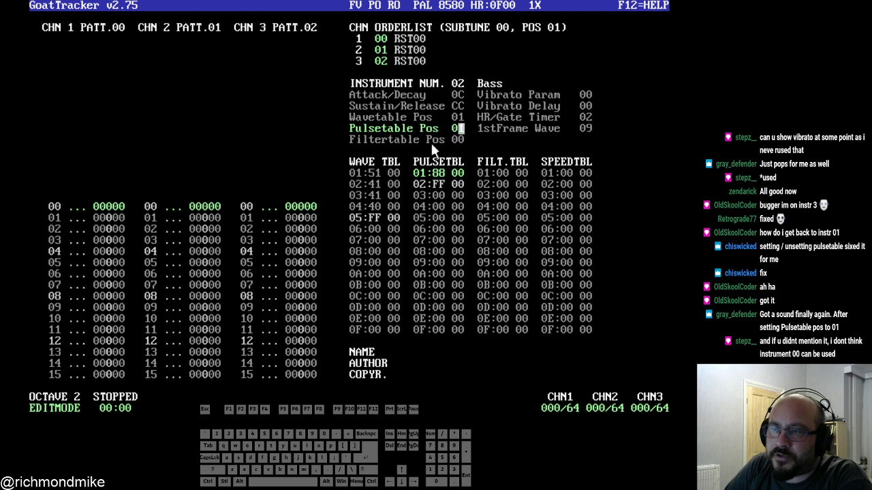
pyautogui.click(457, 93)
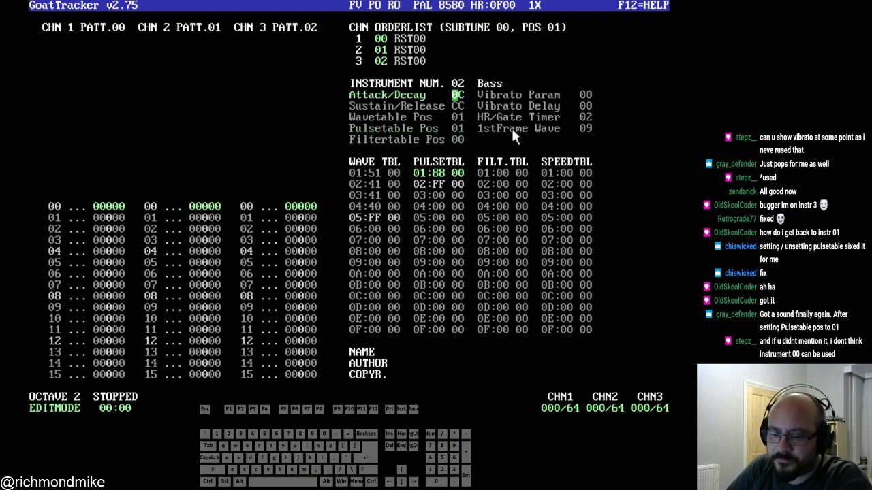
pyautogui.write('f')
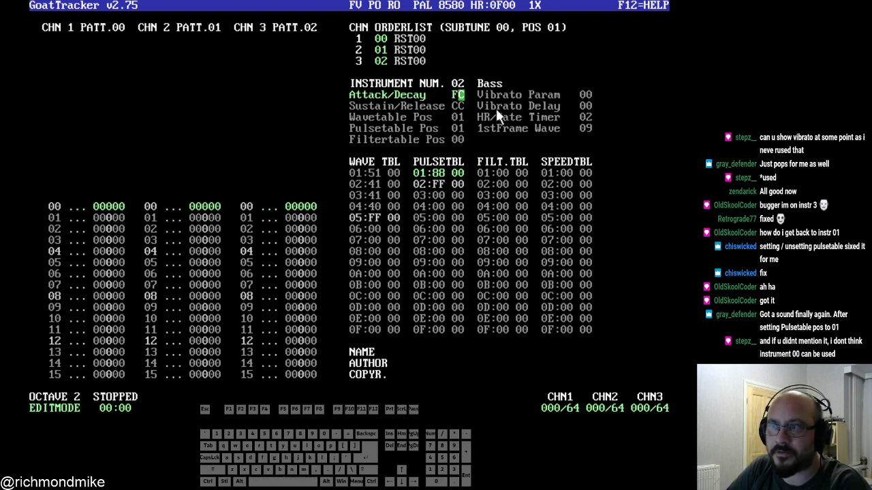
# - Restore wavetable row 04's left-side value to 40 and the Bass instrument's Attack/Decay to 0C
pyautogui.click(379, 205)
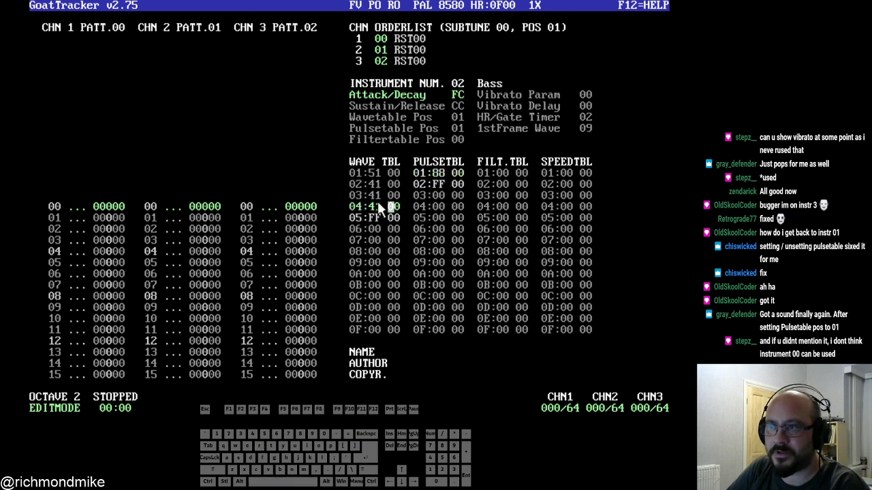
pyautogui.click(379, 212)
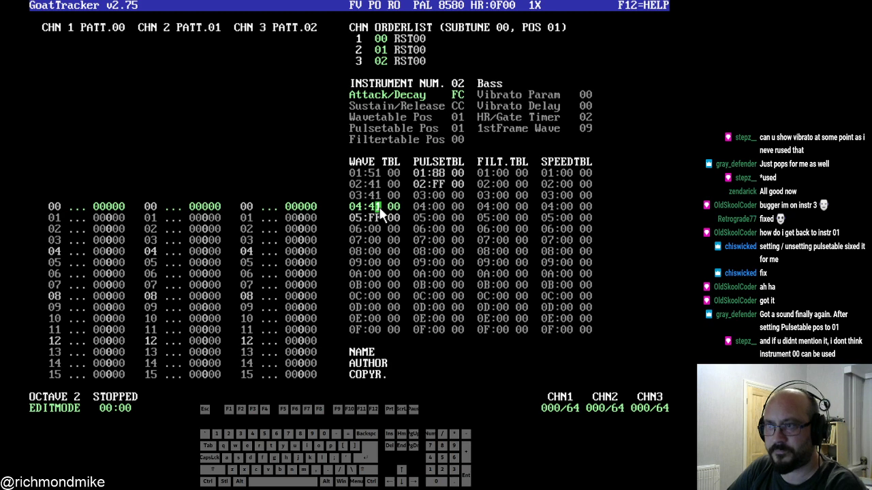
pyautogui.write('0')
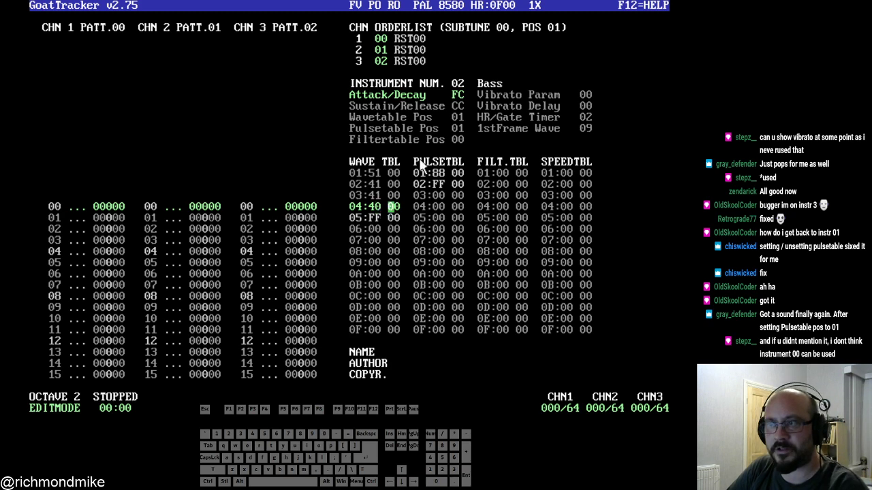
pyautogui.click(456, 107)
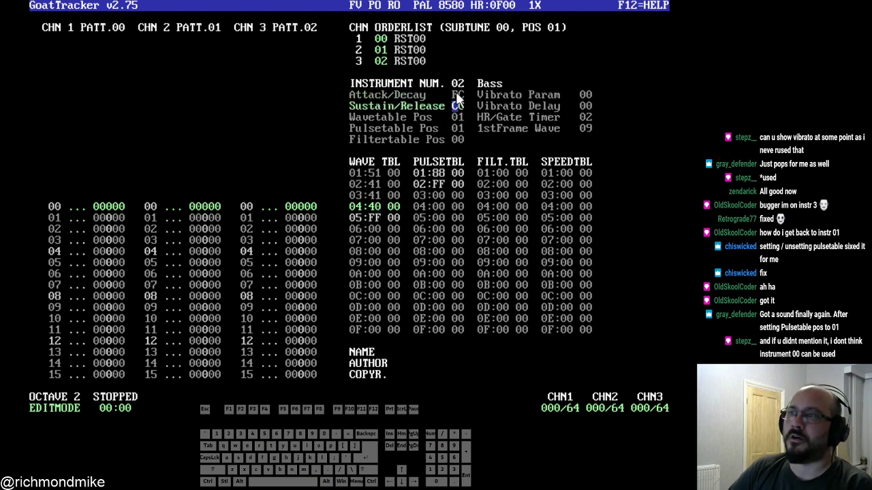
pyautogui.click(456, 92)
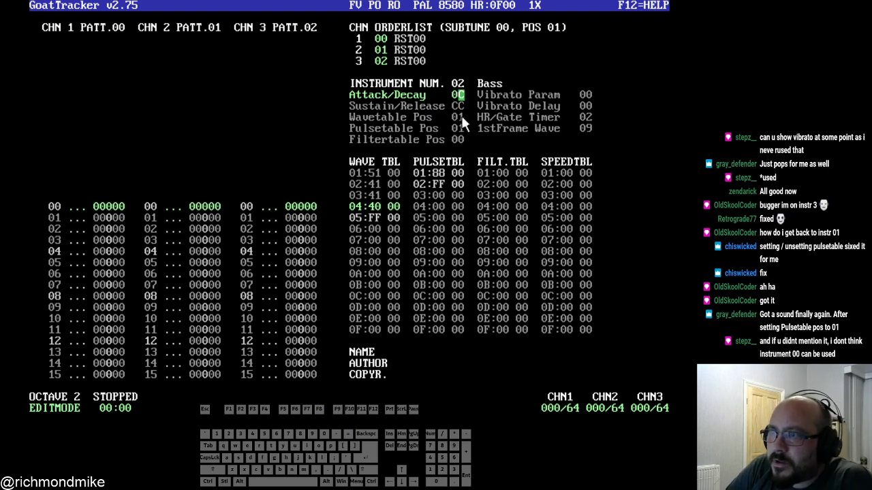
# - Set the Bass instrument's Pulsetable Pos to 06
pyautogui.click(461, 117)
pyautogui.click(463, 131)
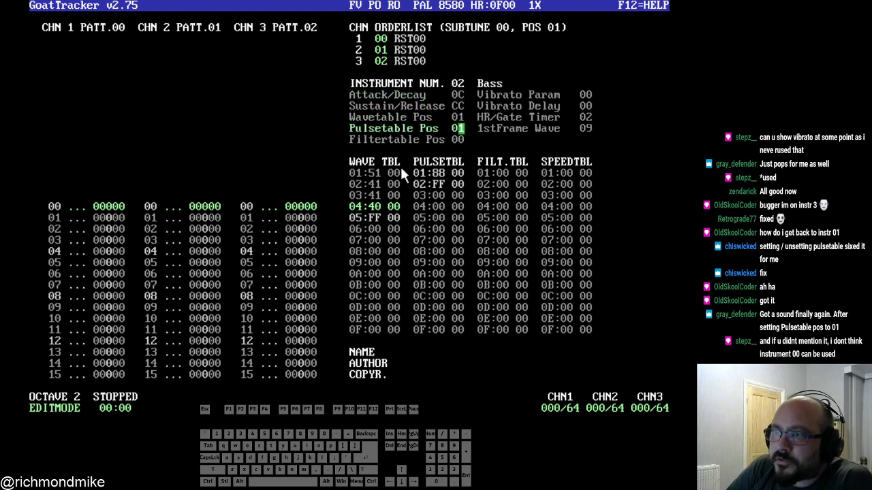
pyautogui.write('6')
# - Fill the left-side values of wavetable rows 06, 07 and 08 with 21, 41 and FF
pyautogui.click(372, 221)
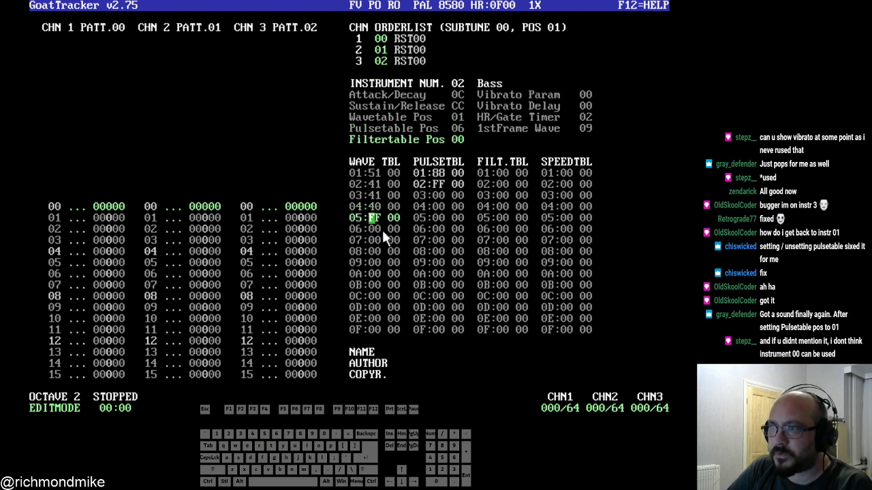
pyautogui.click(373, 229)
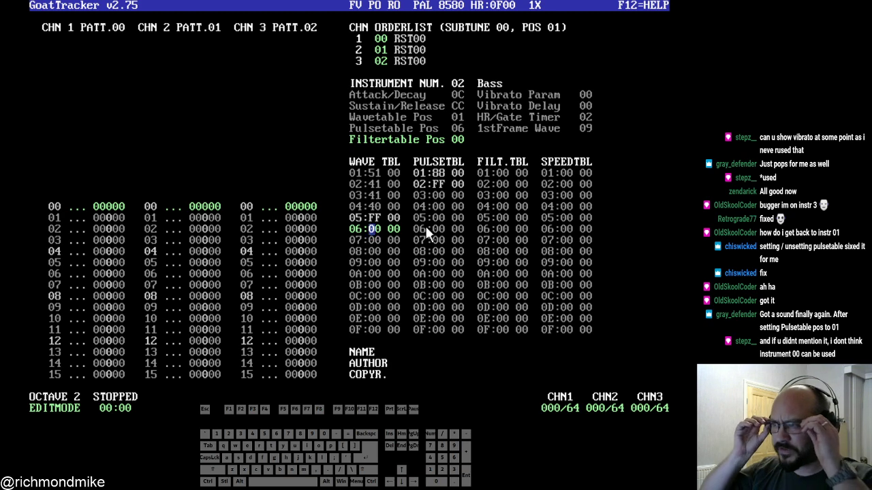
pyautogui.write('21')
pyautogui.press('Down')
pyautogui.press('Left')
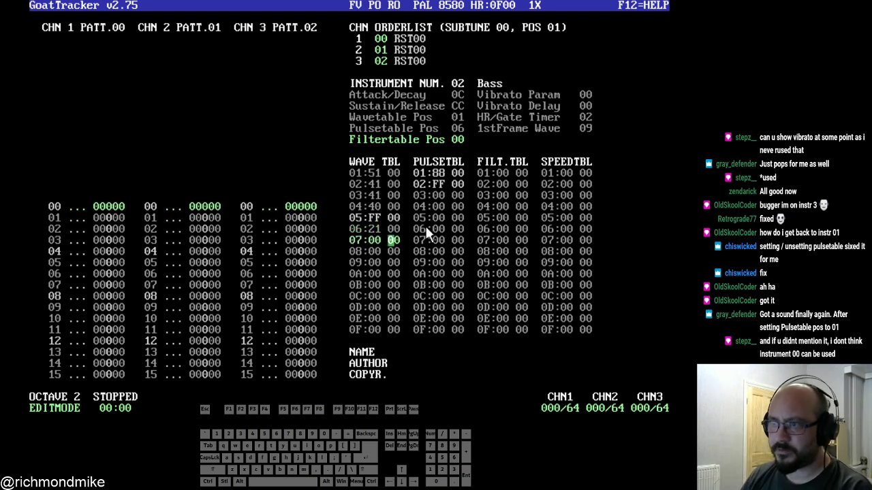
pyautogui.write('41')
pyautogui.press('Down')
pyautogui.press('Left')
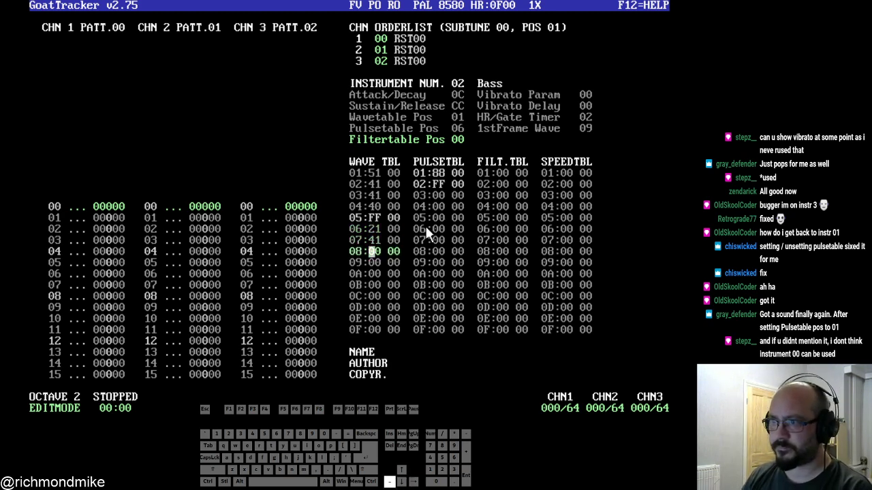
pyautogui.write('ff')
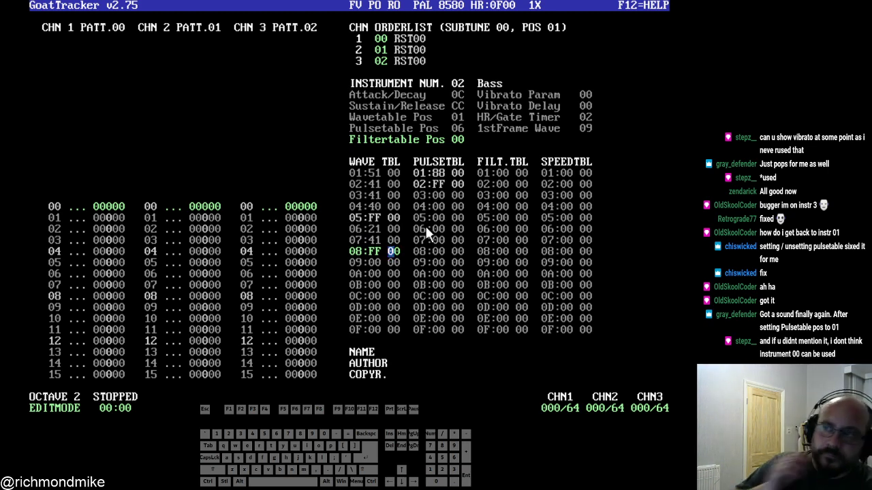
# - Point the Bass instrument to its own table rows, with Pulsetable Pos 03 and Wavetable Pos 06
pyautogui.click(463, 129)
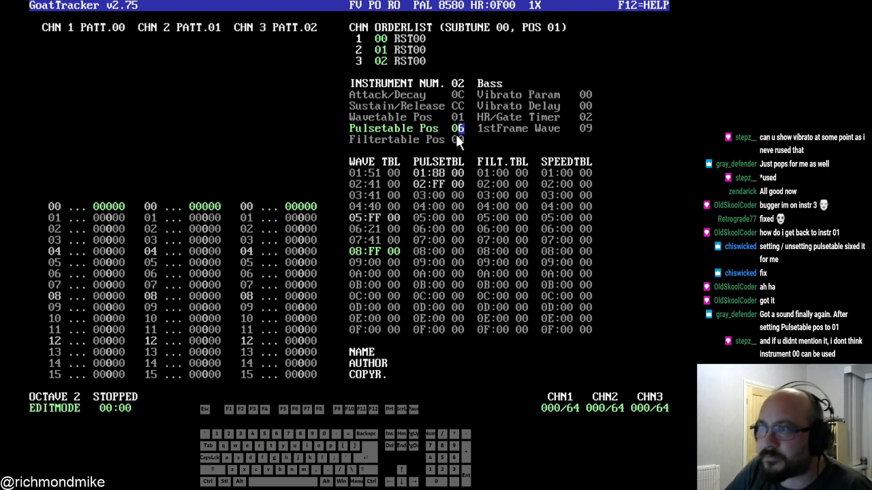
pyautogui.write('3')
pyautogui.click(438, 194)
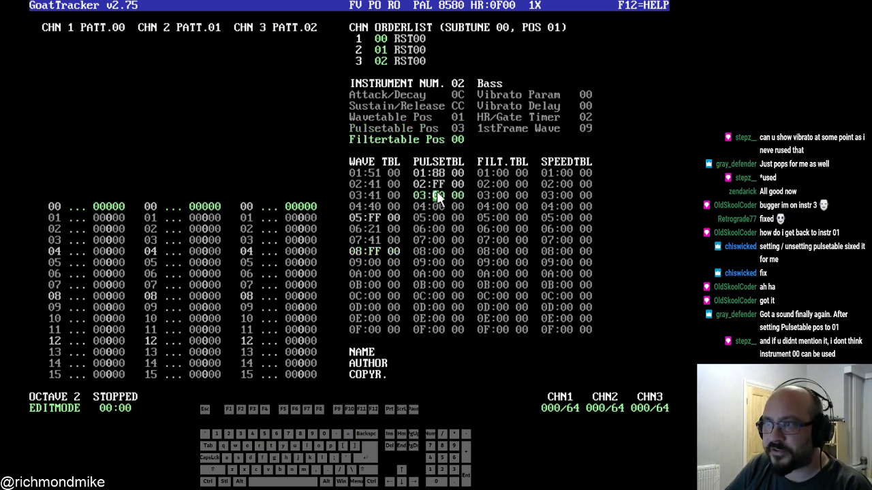
pyautogui.click(459, 106)
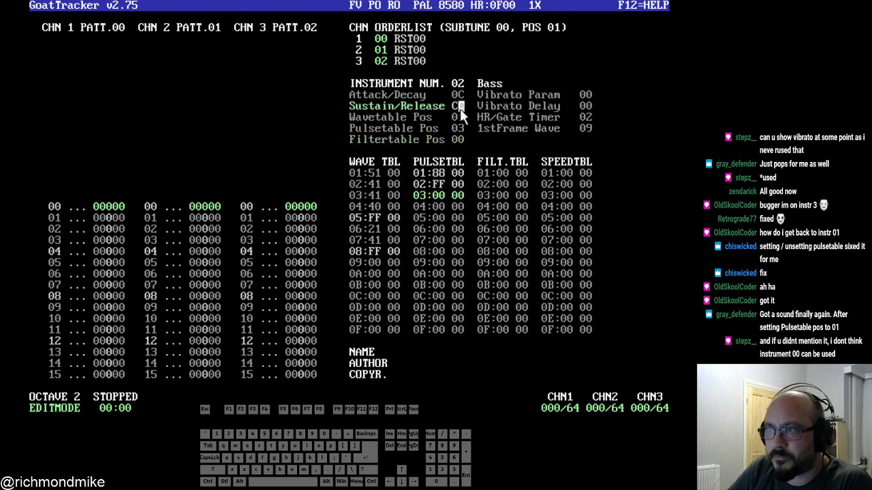
pyautogui.click(460, 117)
pyautogui.click(463, 128)
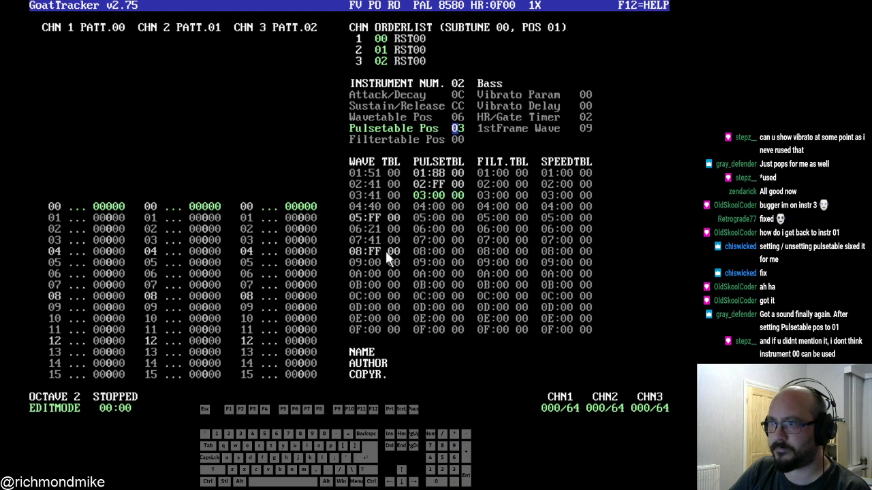
pyautogui.press('F4')
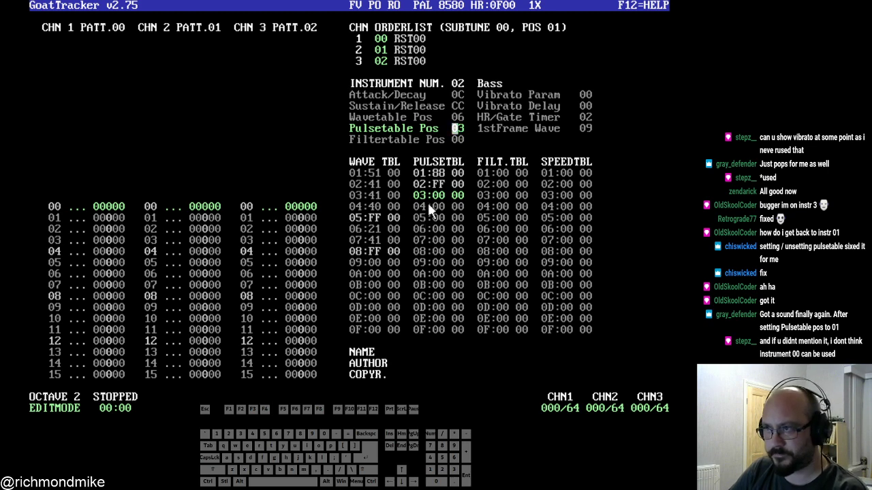
pyautogui.hotkey('shift', 'space')
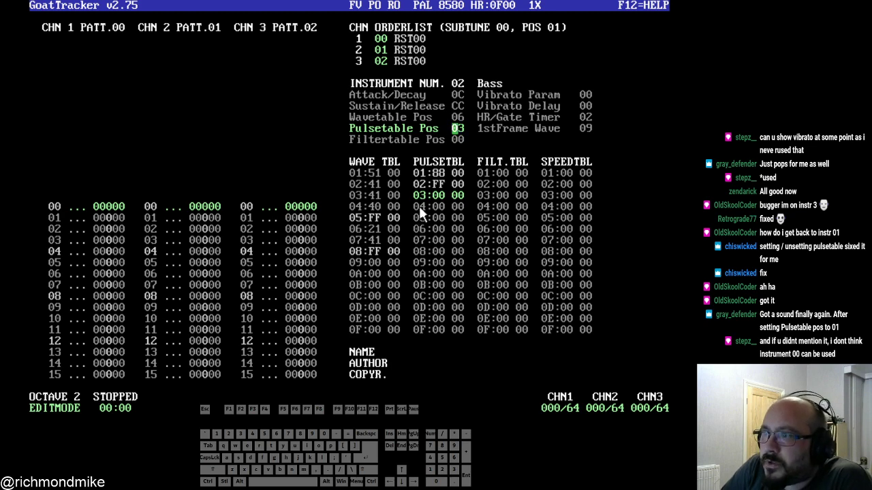
pyautogui.click(445, 203)
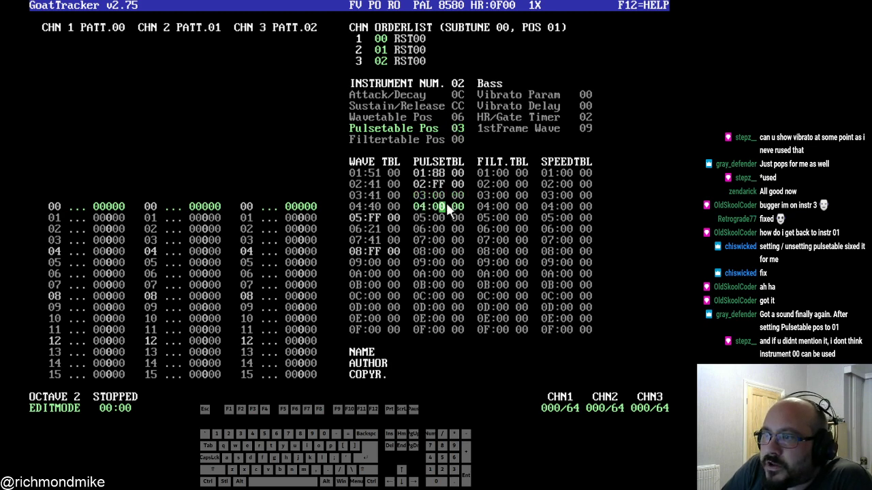
# - Set wavetable row 08's right-side value to 06 so it loops, and return to row 06
pyautogui.click(368, 250)
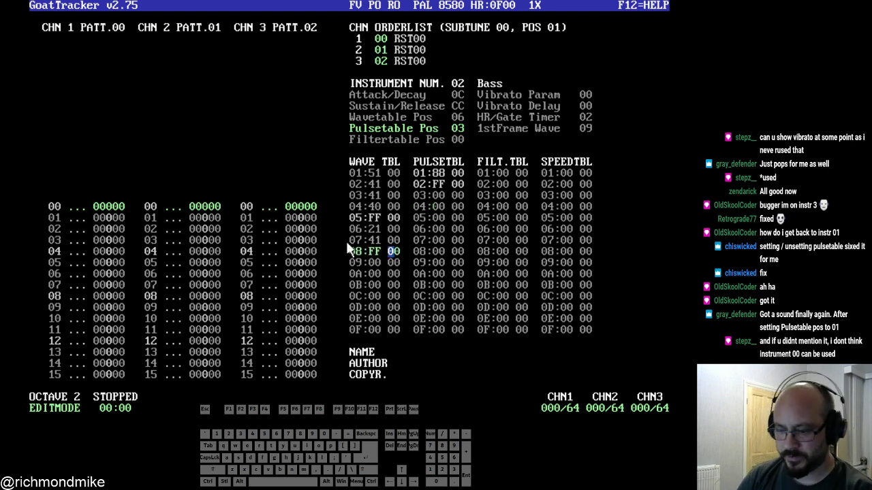
pyautogui.write('06')
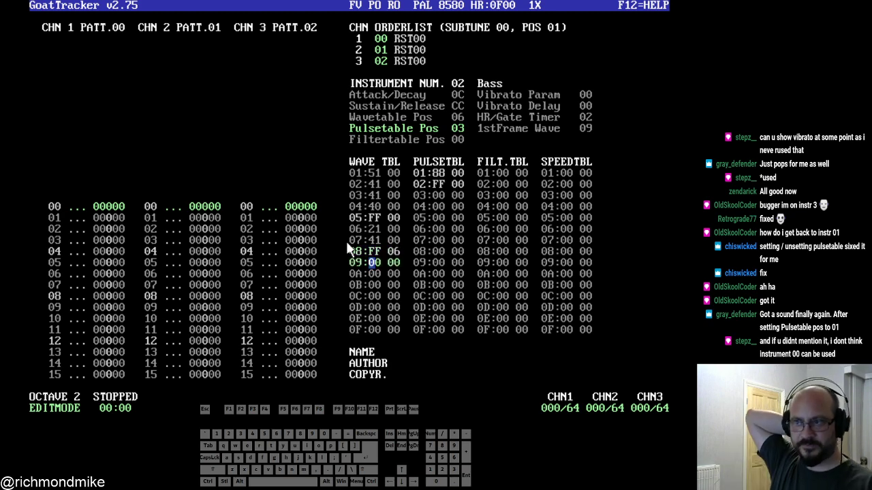
pyautogui.press('Up')
pyautogui.press('Up')
pyautogui.press('Up')
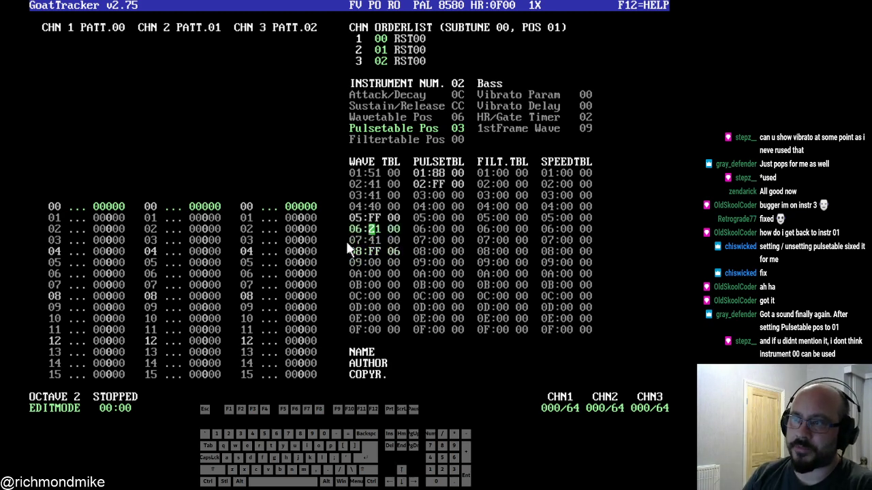
pyautogui.press('Down')
pyautogui.press('Up')
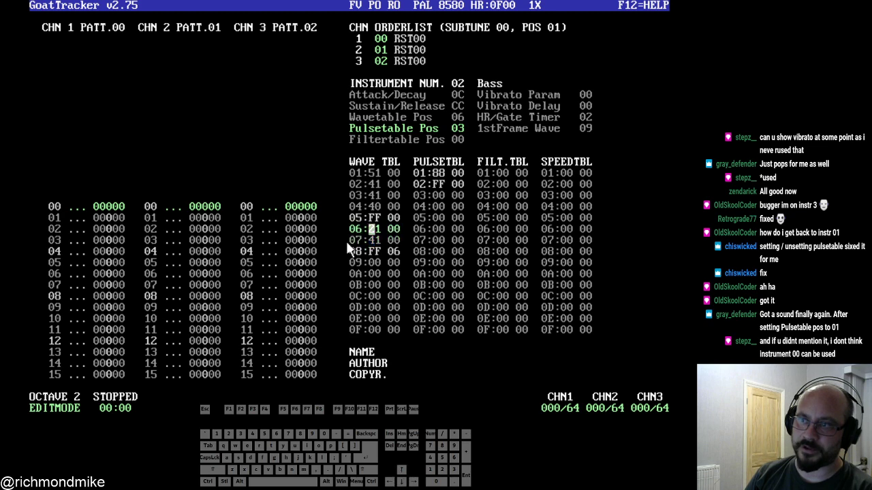
# - Review the Bass wavetable rows 06 to 08 with their loop value, and the pulsetable row its Pulsetable Pos points to
pyautogui.press('Down')
pyautogui.press('Up')
pyautogui.press('Down')
pyautogui.press('Up')
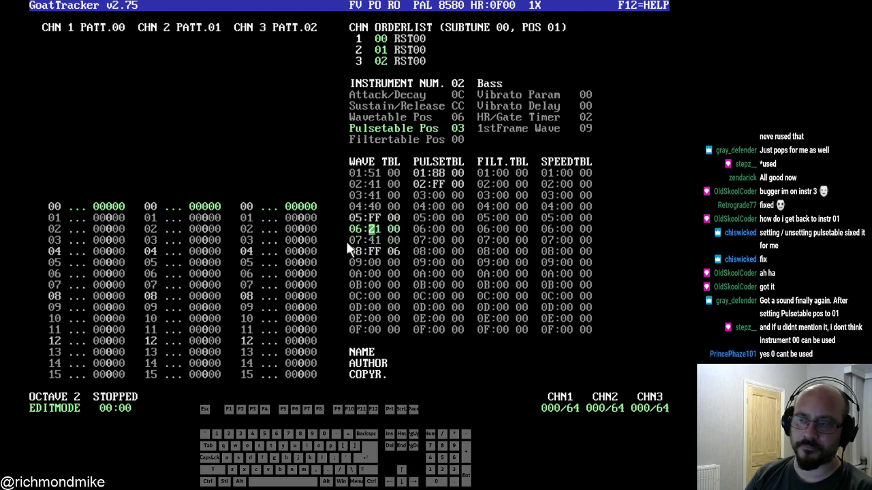
pyautogui.press('shift')
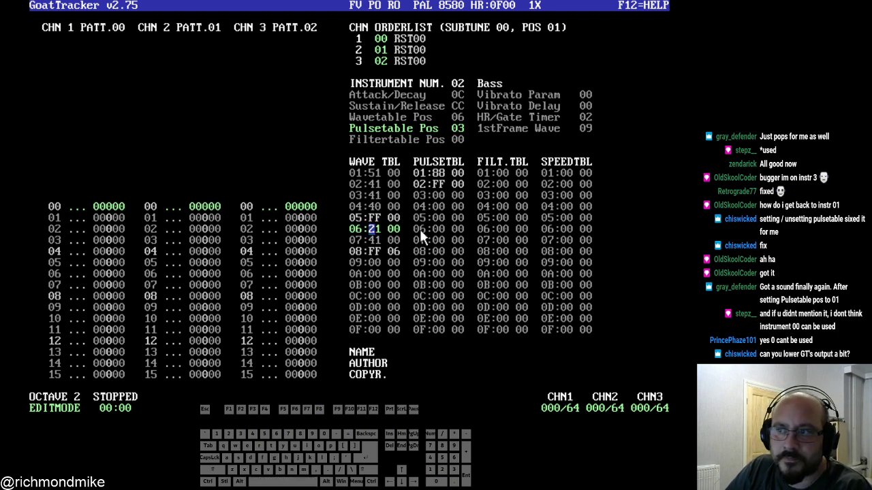
pyautogui.click(373, 239)
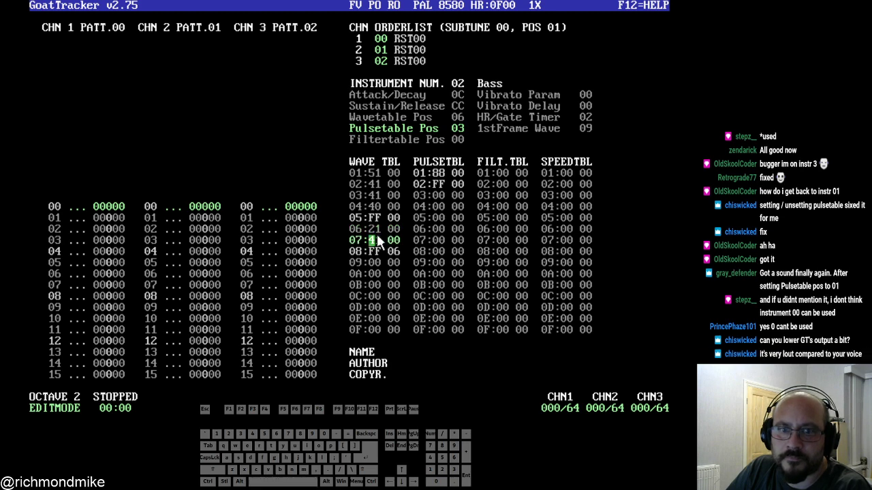
pyautogui.press('Right')
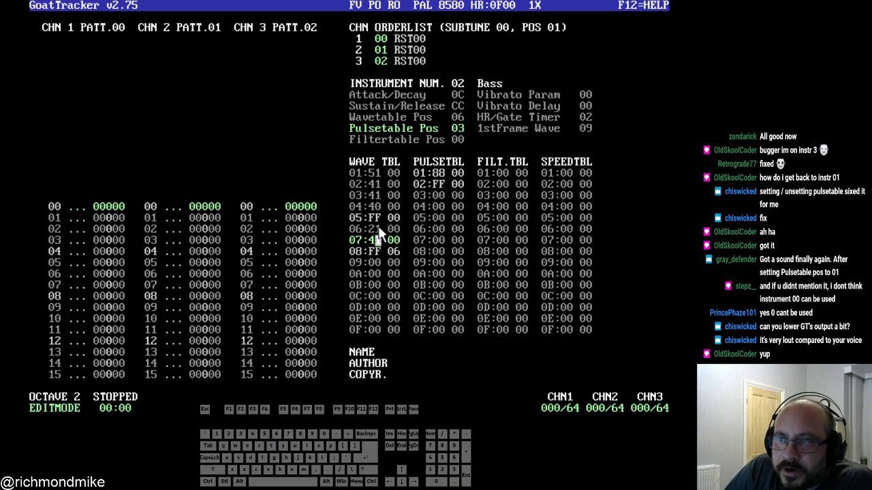
pyautogui.press('Left')
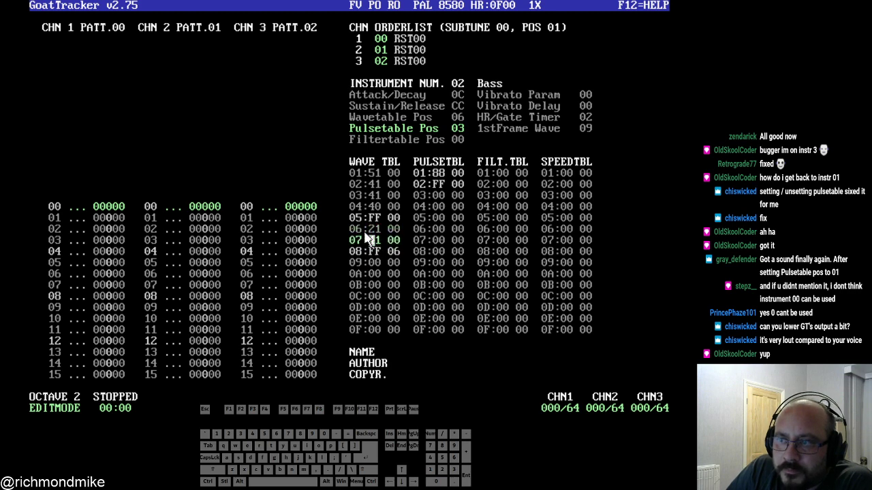
pyautogui.click(379, 231)
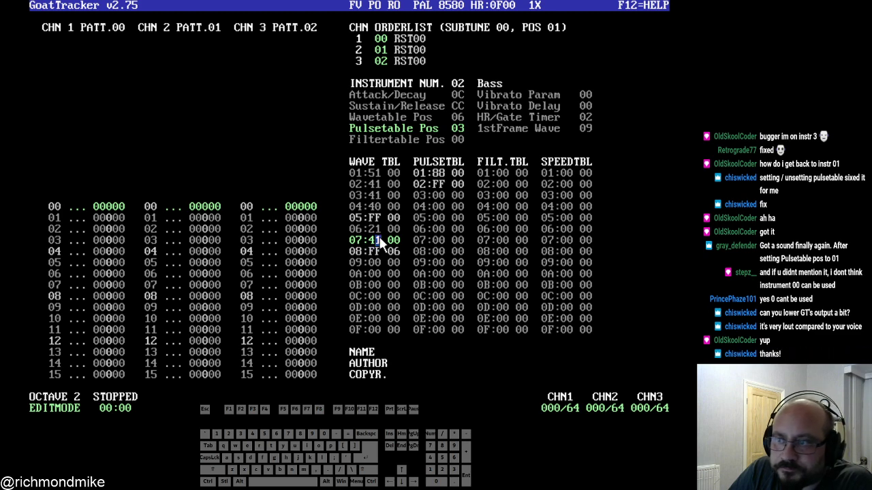
pyautogui.click(399, 251)
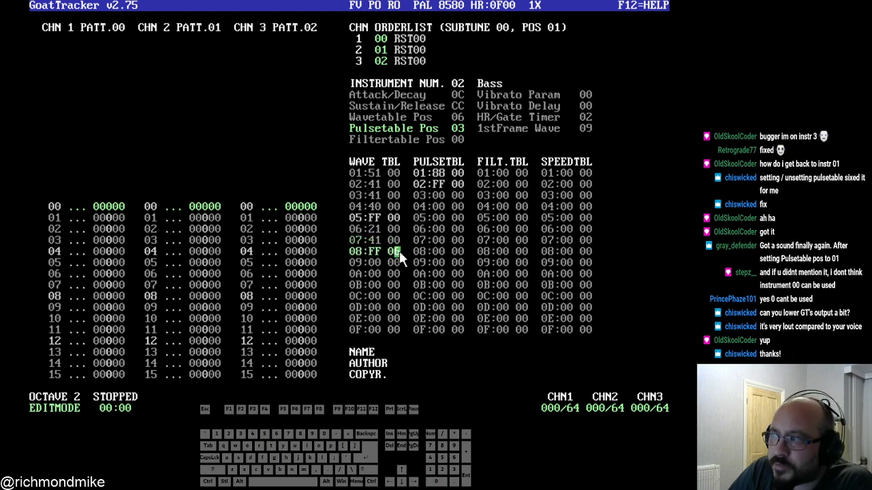
pyautogui.click(442, 195)
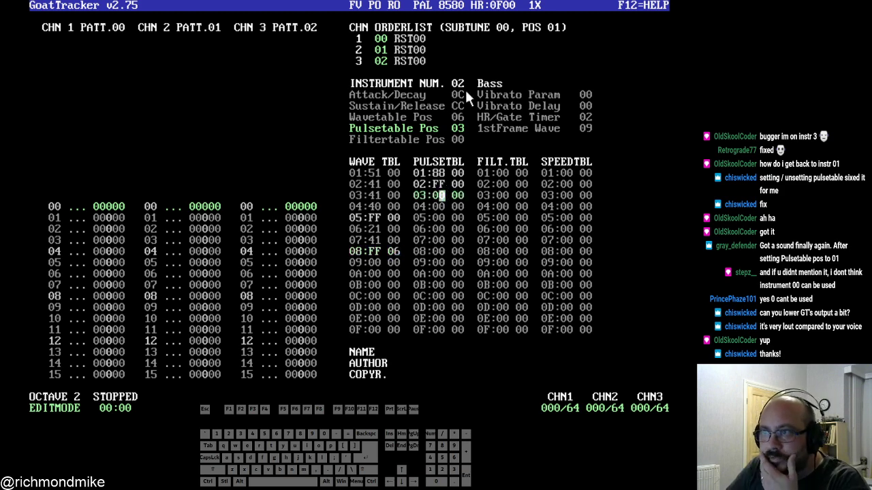
pyautogui.click(462, 125)
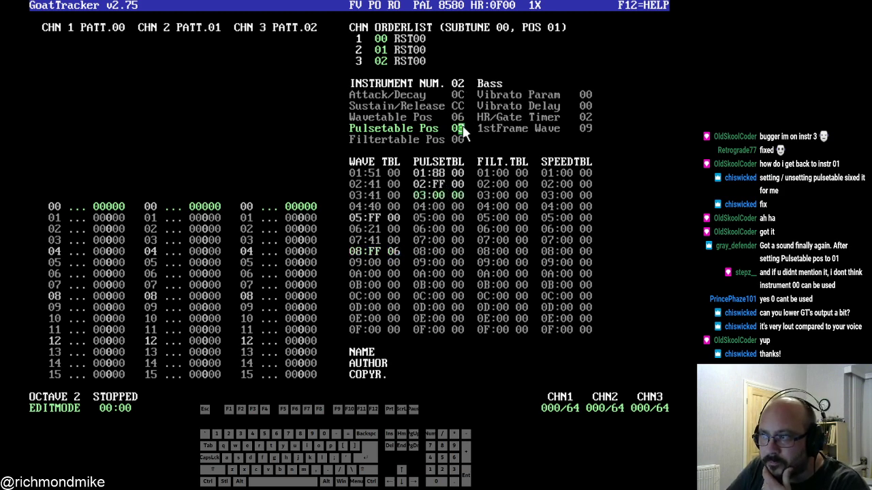
pyautogui.click(436, 206)
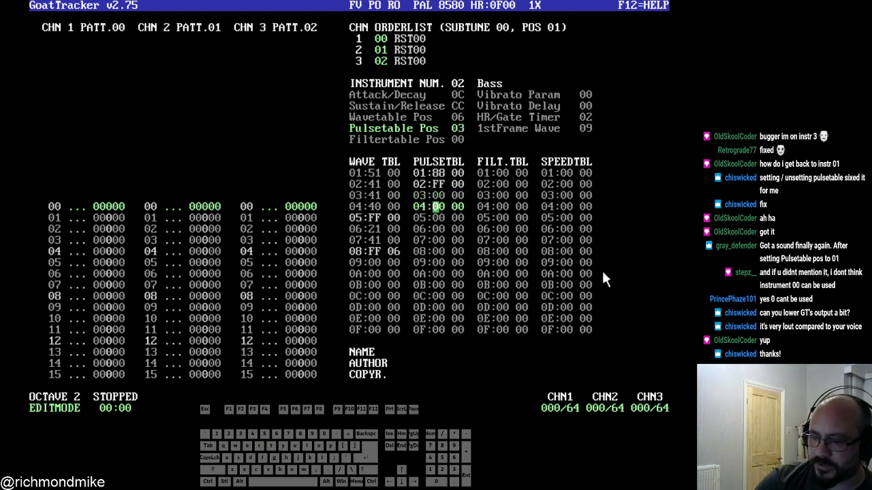
pyautogui.write('8')
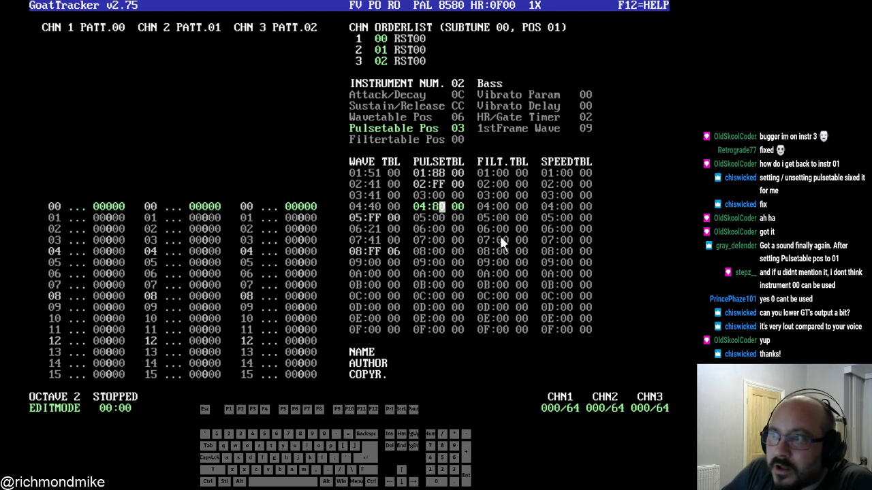
pyautogui.click(437, 197)
pyautogui.press('Down')
pyautogui.press('Delete')
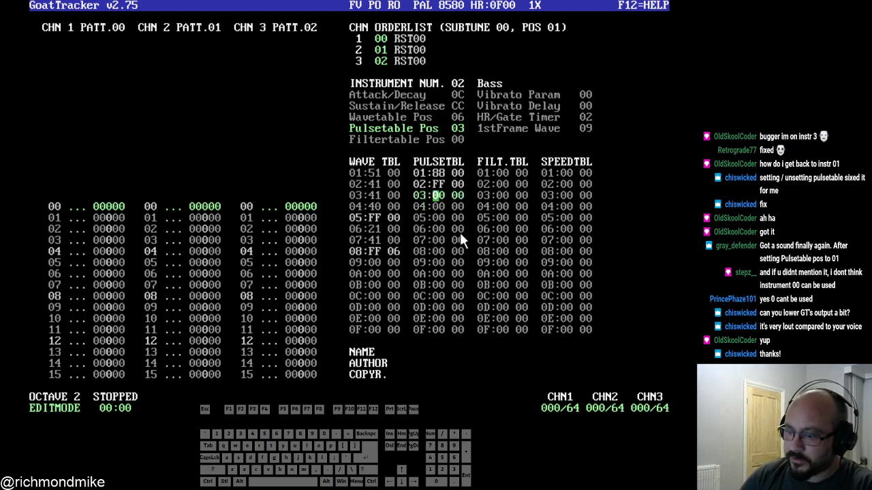
# - Set pulsetable row 03 to 86 66 for the Bass instrument and compare it with row 01
pyautogui.write('86 ')
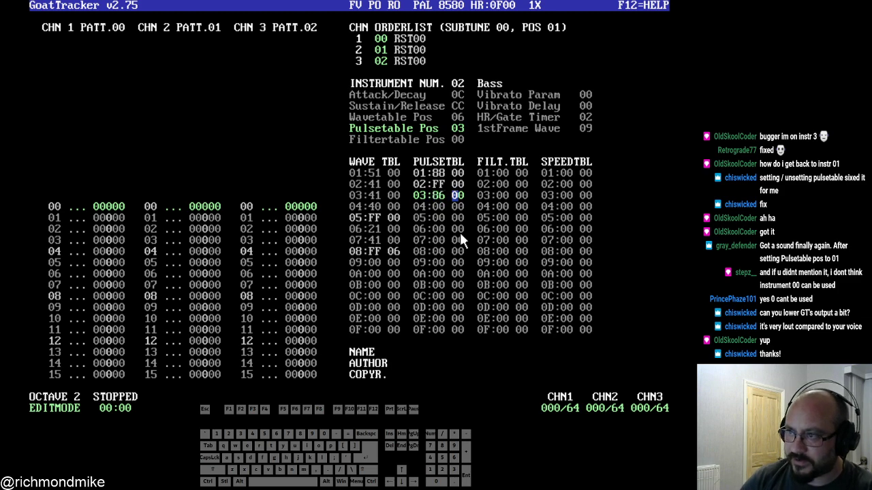
pyautogui.write('66')
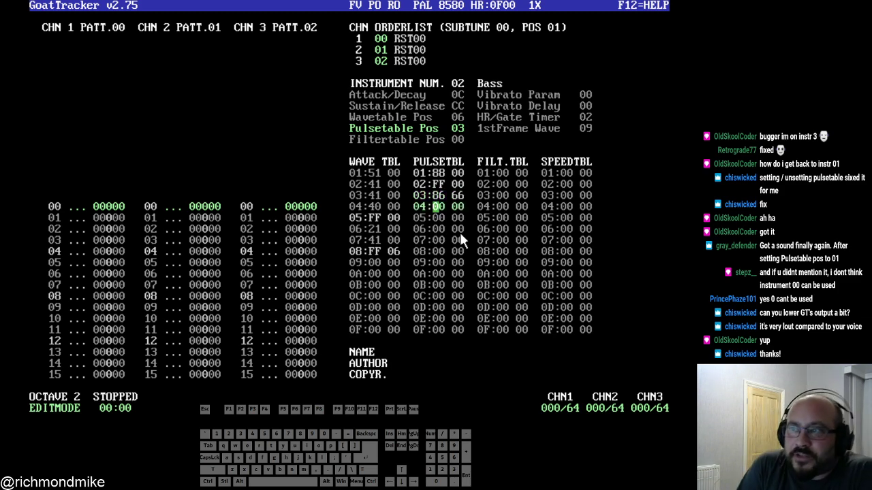
pyautogui.press('Up')
pyautogui.press('Up')
pyautogui.press('Up')
pyautogui.press('Right')
pyautogui.press('Right')
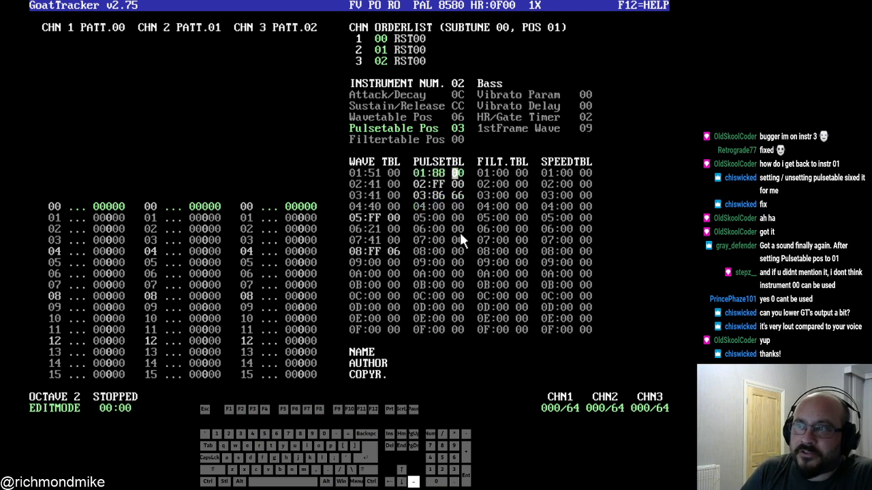
pyautogui.press('Left')
pyautogui.press('Down')
pyautogui.press('Down')
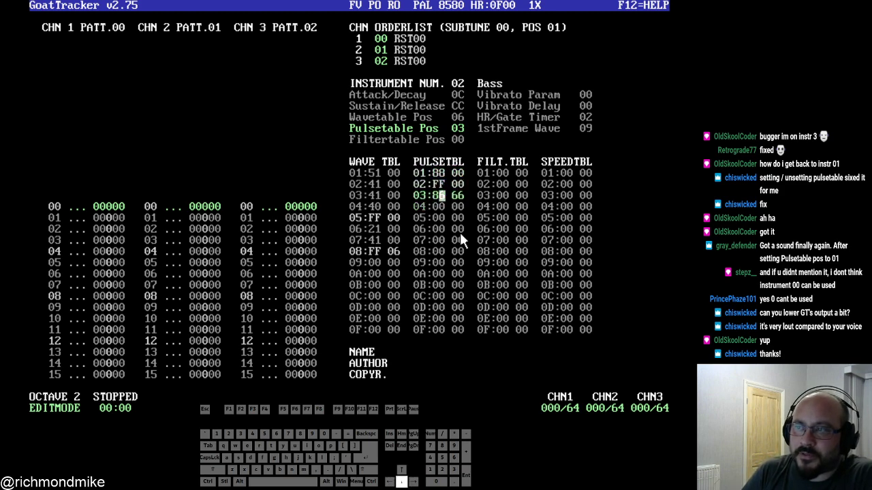
# - Fill pulsetable row 04 with 66 66 and row 05 with FF 04 so the table loops to row 04
pyautogui.press('Down')
pyautogui.press('Left')
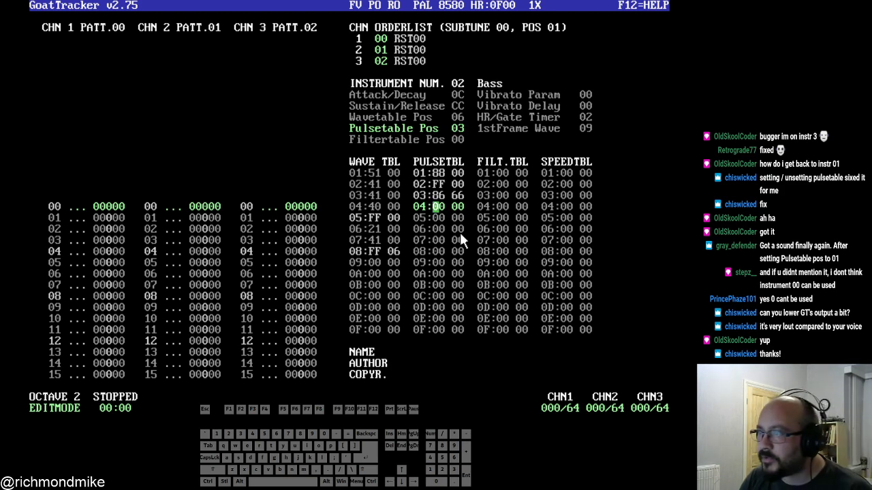
pyautogui.write('6666')
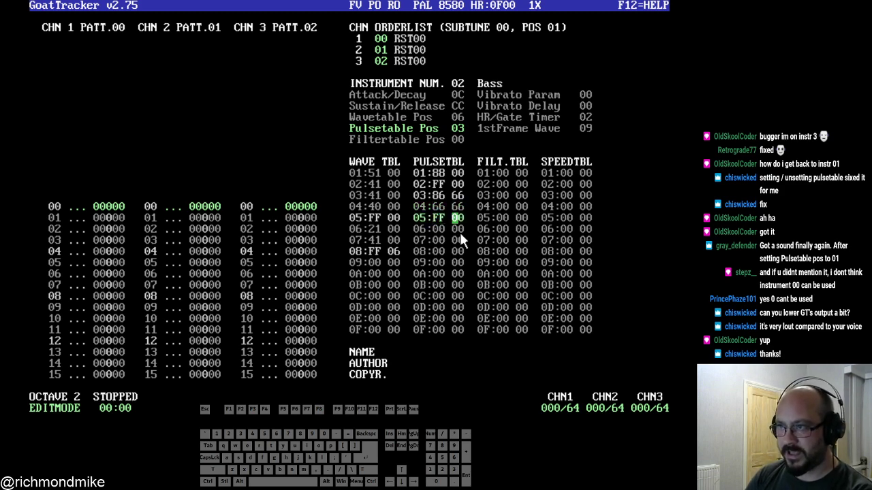
pyautogui.press('space')
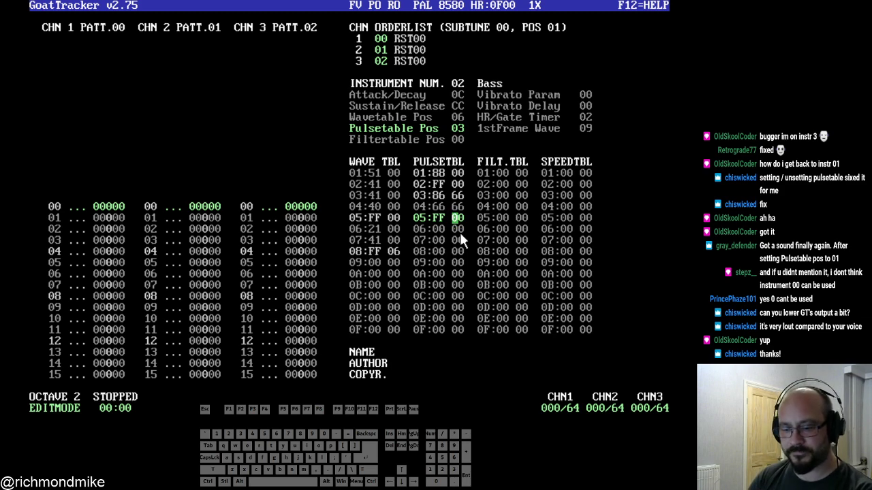
pyautogui.press('shift')
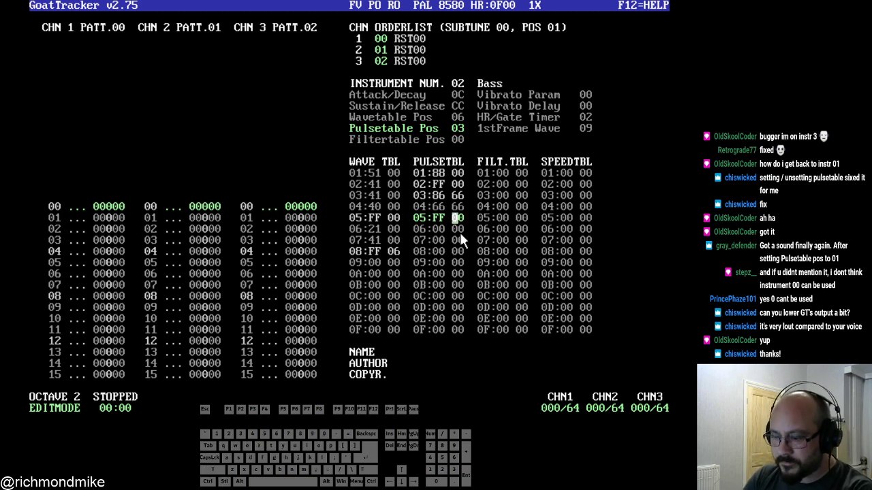
pyautogui.write('04')
pyautogui.press('Up')
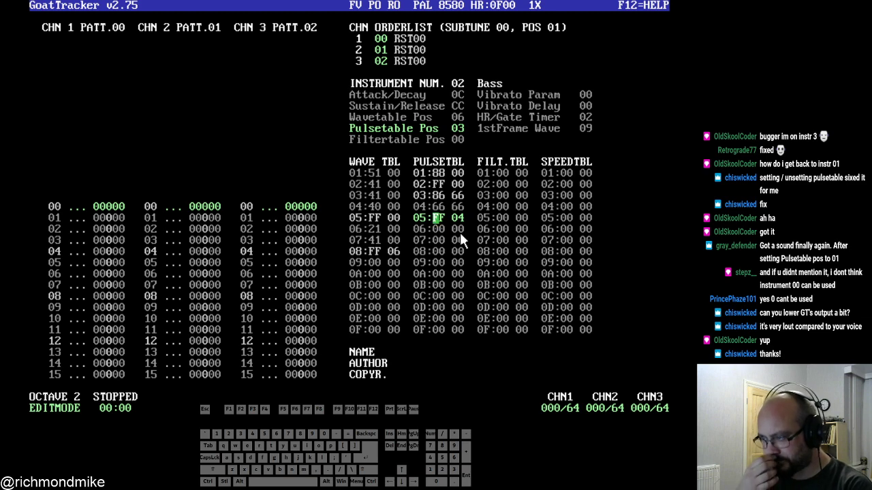
# - Change pulsetable row 04 to 61 11
pyautogui.press('Up')
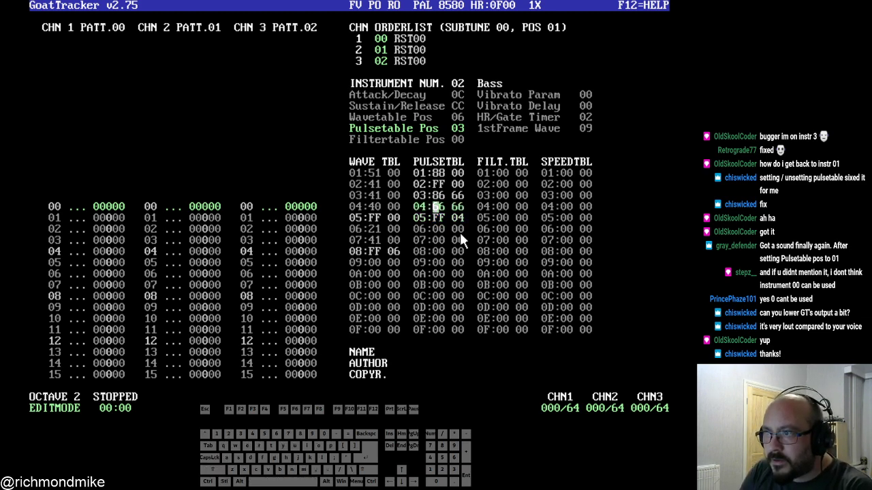
pyautogui.press('Right')
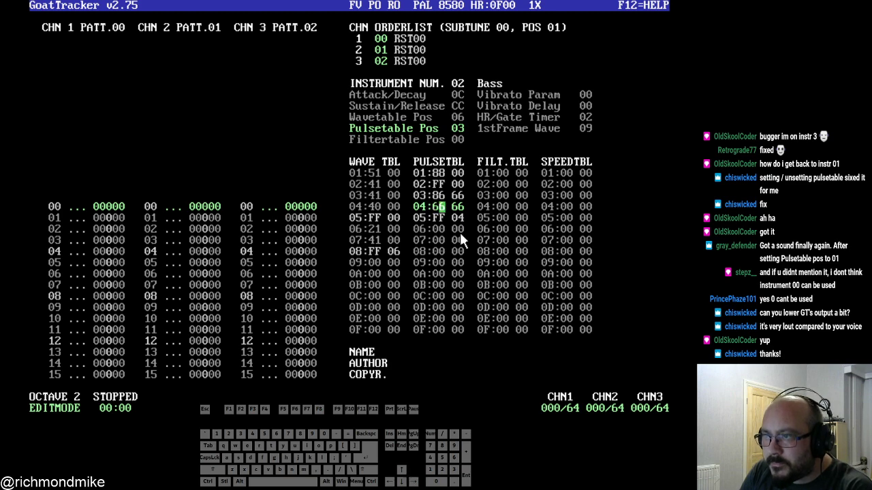
pyautogui.write('111')
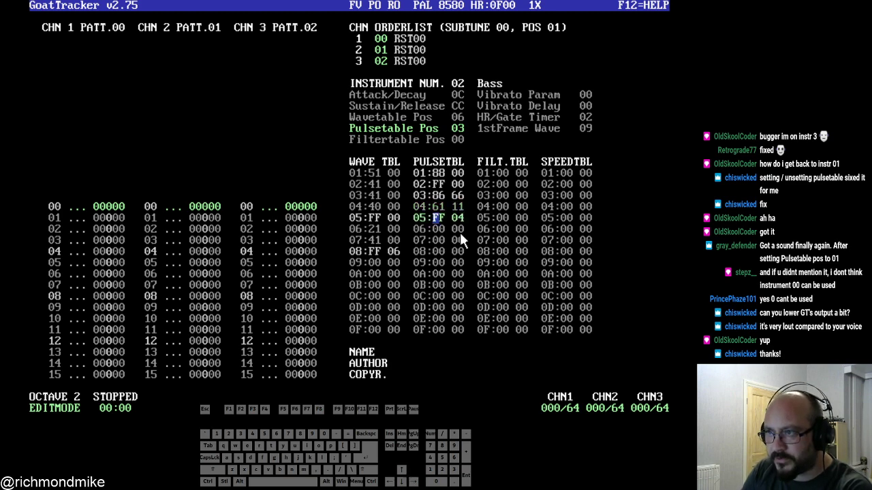
pyautogui.press('Up')
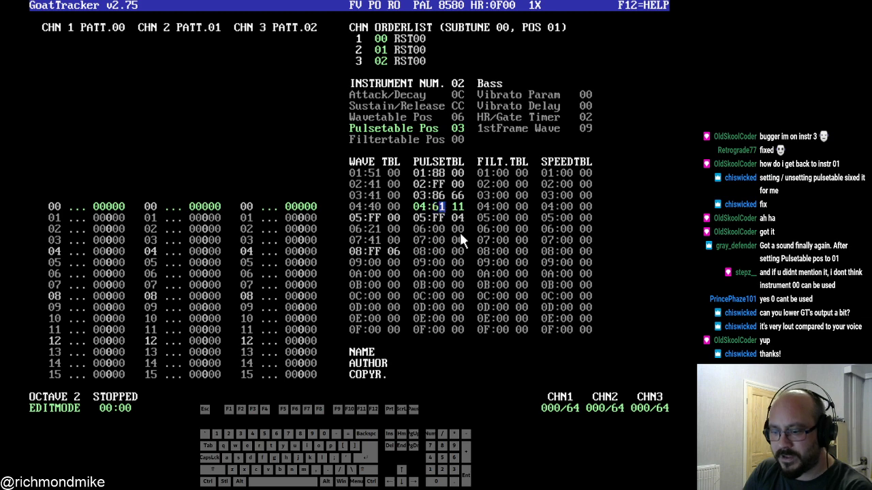
# - Enter a test note on row 00 of channel 3, clear it again, and switch to jam mode
pyautogui.hotkey('shift', 'space')
pyautogui.click(294, 208)
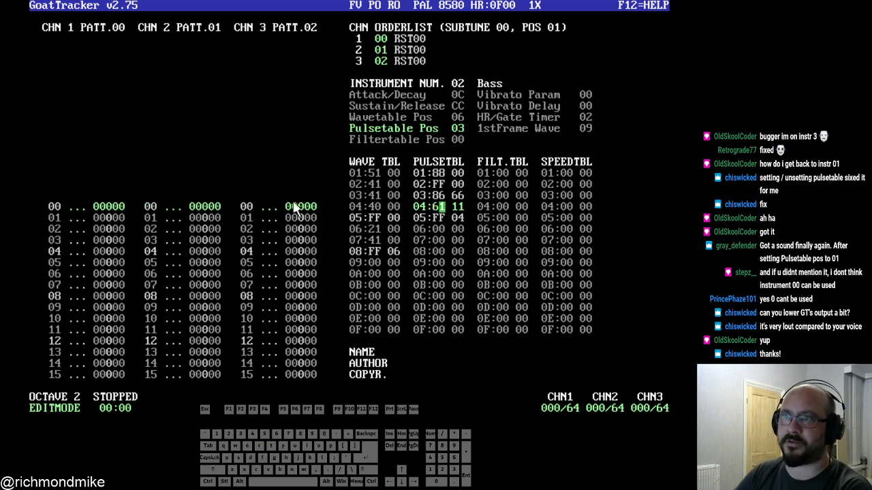
pyautogui.press('u')
pyautogui.press('BackSpace')
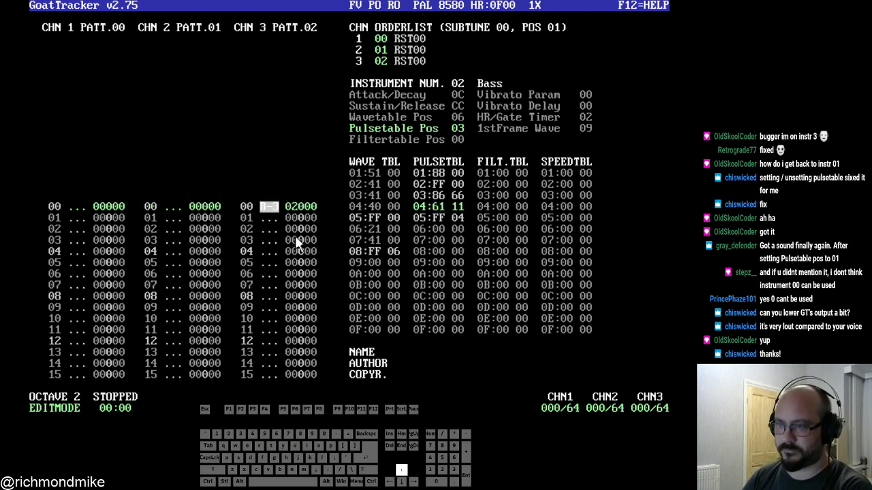
pyautogui.press('space')
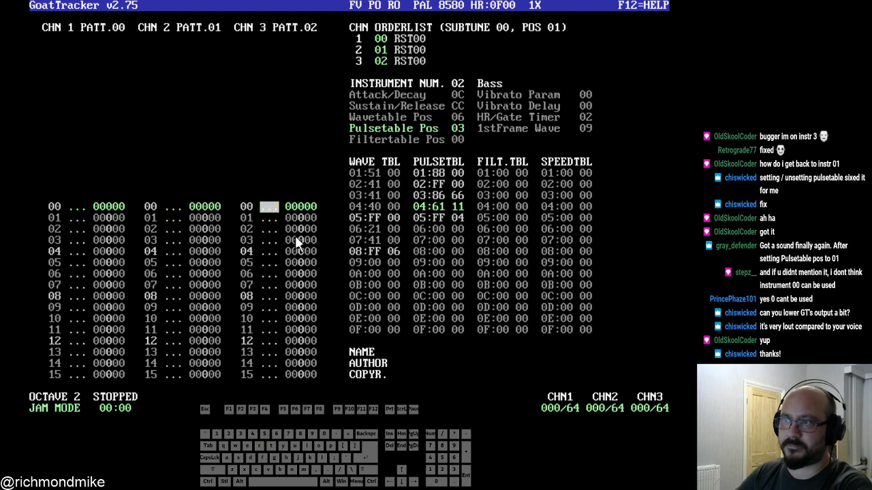
# - Set wavetable row 07's left-side value to 21 and audition the Bass from channel 3's pattern
pyautogui.click(372, 252)
pyautogui.click(371, 242)
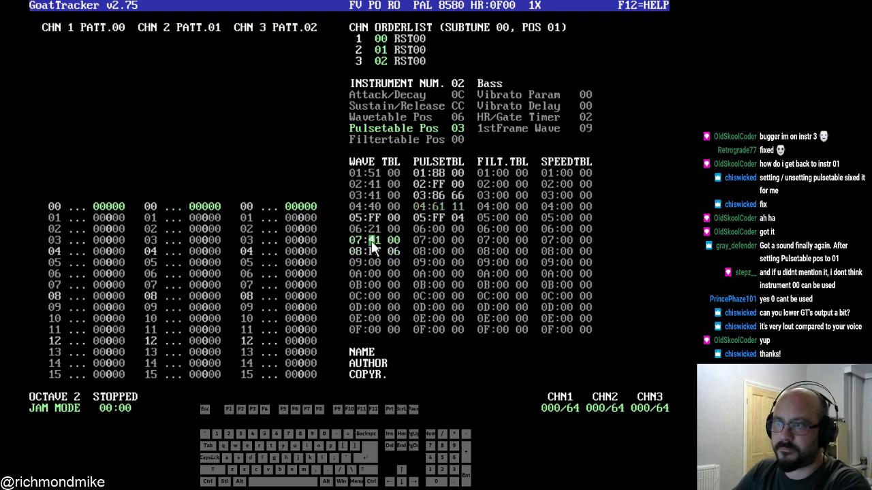
pyautogui.write('2')
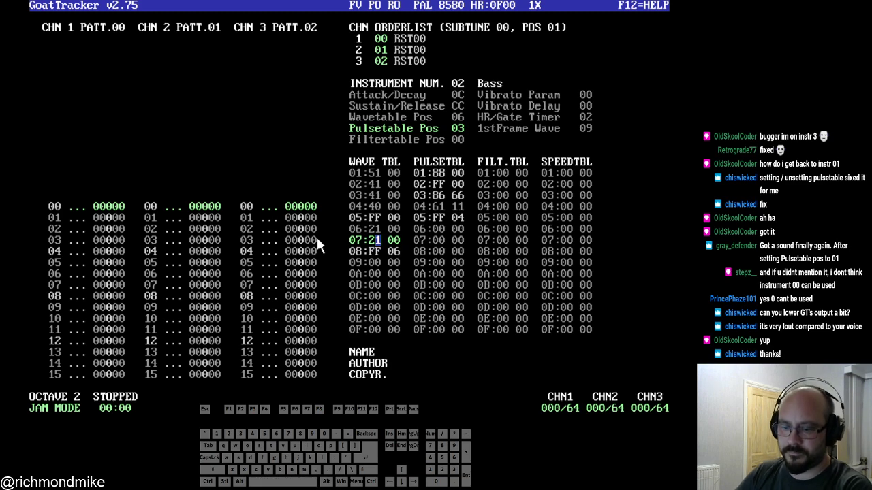
pyautogui.click(303, 211)
pyautogui.click(266, 211)
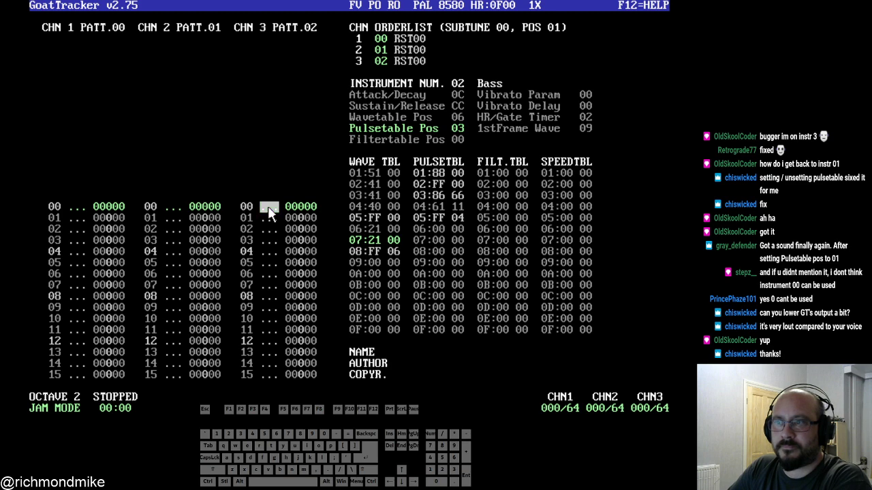
pyautogui.press('i')
# - Set wavetable row 07's left-side value back to 41 and return to the note column of channel 3, row 01
pyautogui.click(377, 241)
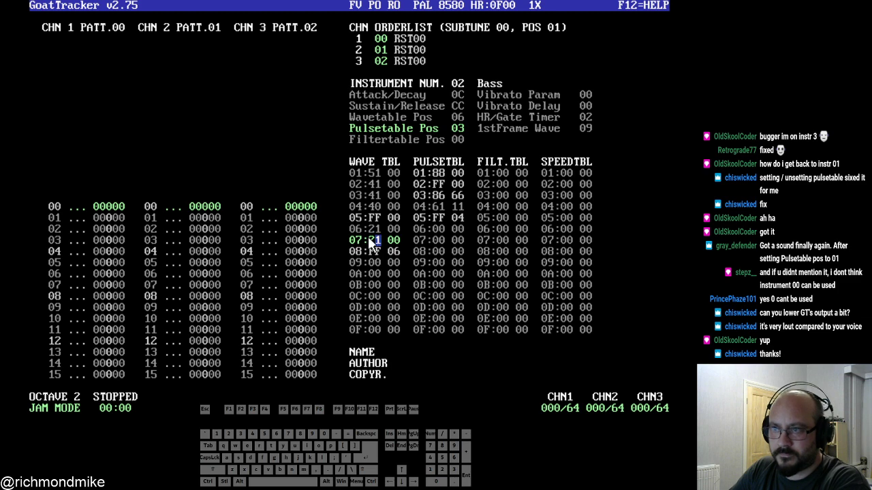
pyautogui.click(371, 239)
pyautogui.write('4')
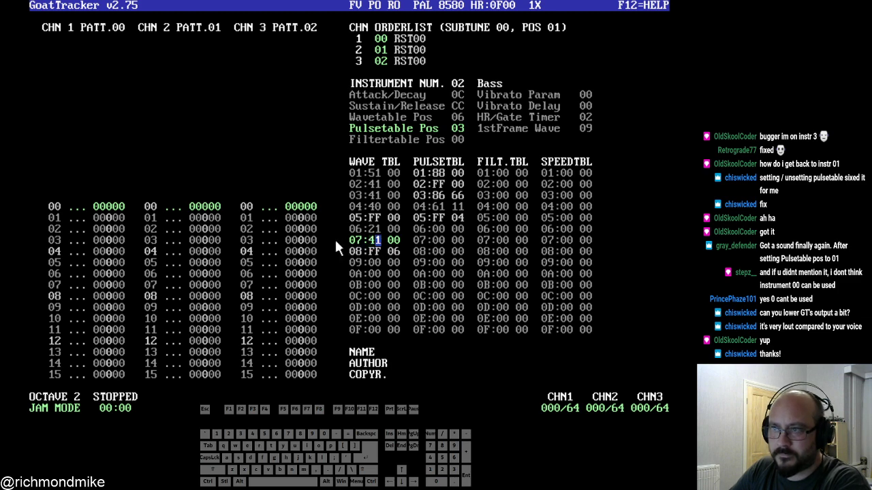
pyautogui.click(267, 206)
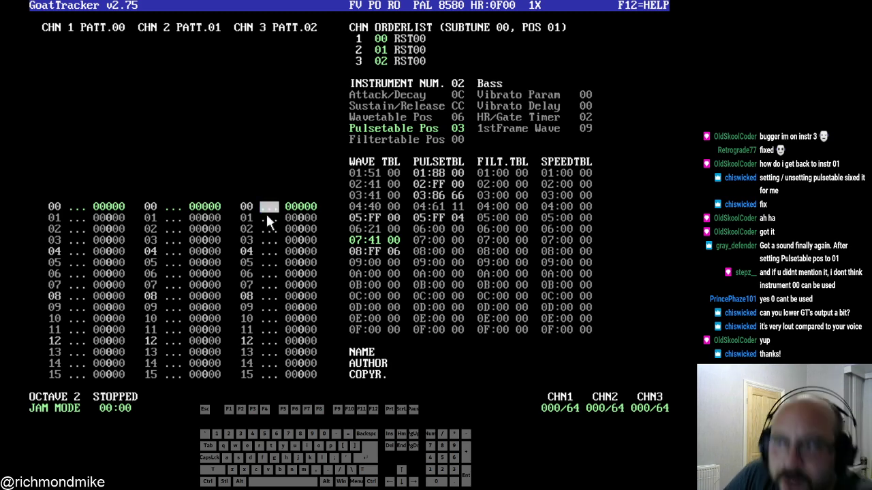
pyautogui.click(269, 216)
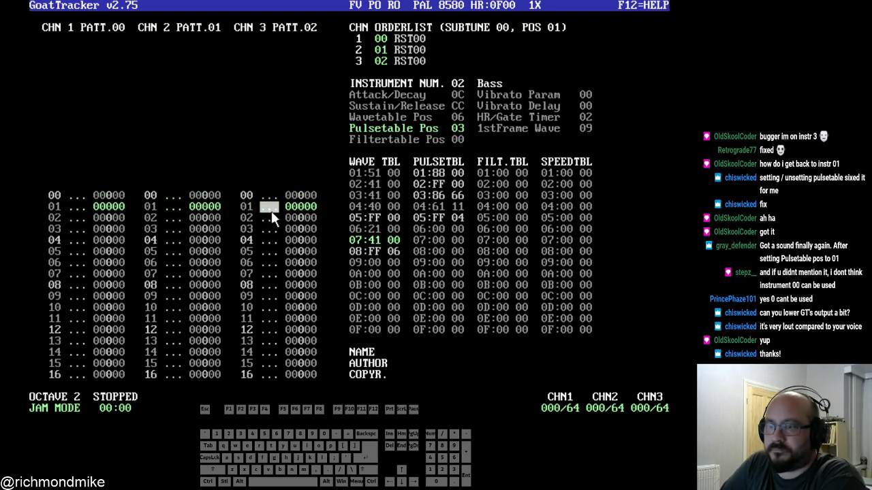
# - Set pulsetable row 04 to 66 66
pyautogui.click(276, 217)
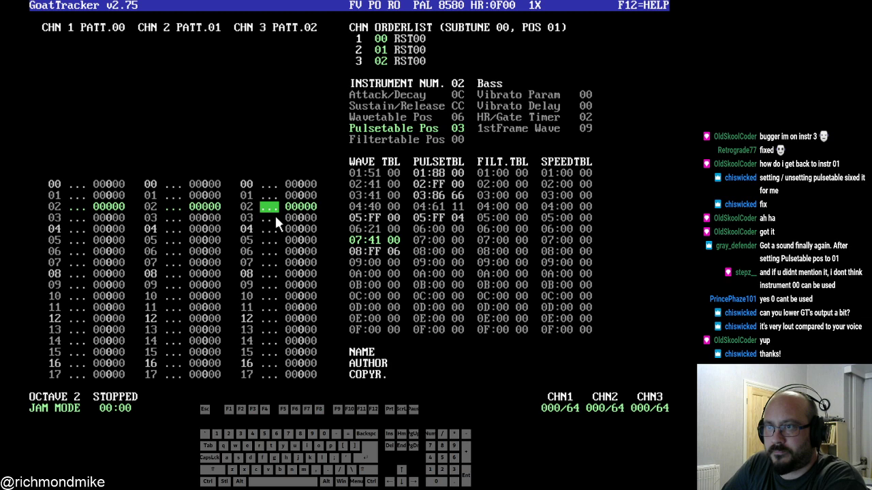
pyautogui.click(441, 206)
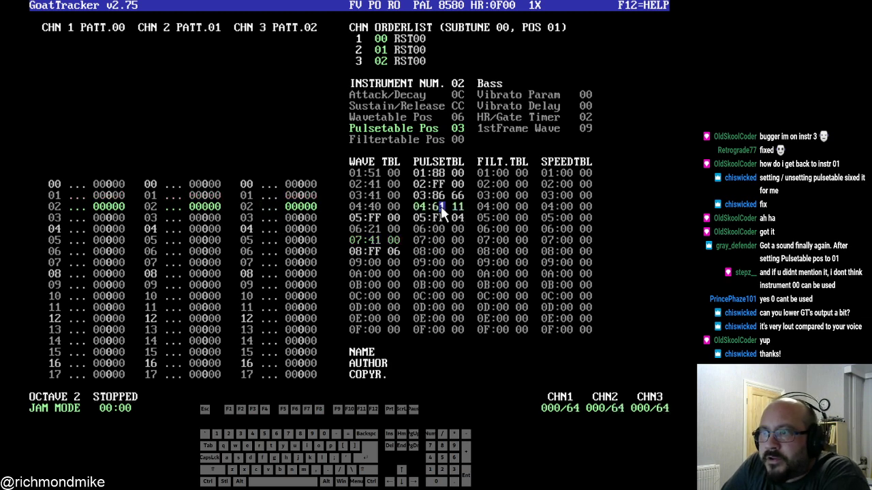
pyautogui.write('66 66')
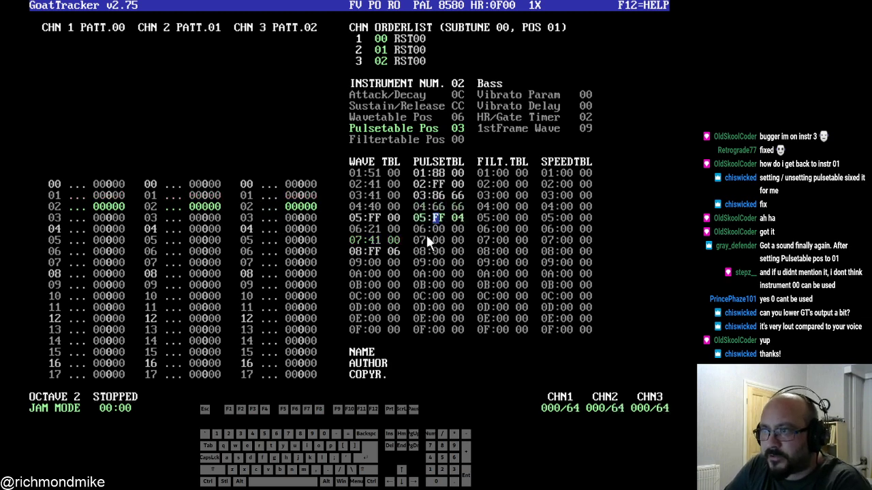
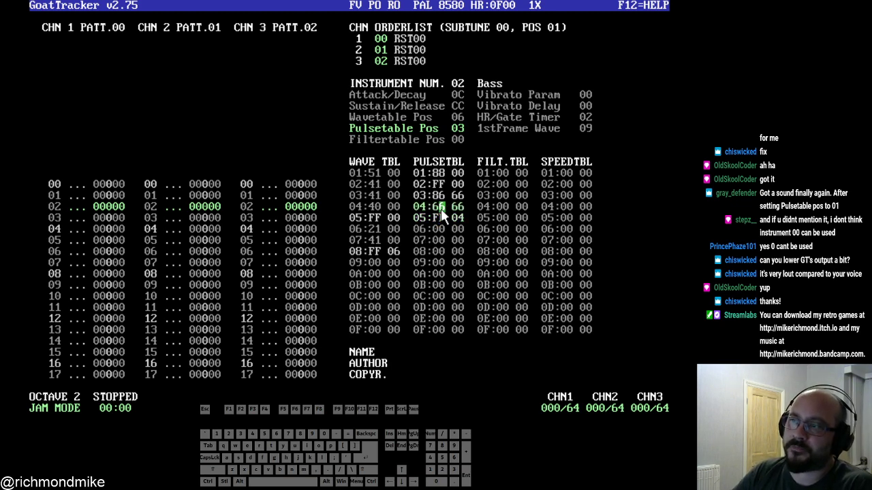
# - Change the right-side value of pulsetable row 04 to 11 and return to channel 3's note column
pyautogui.click(459, 207)
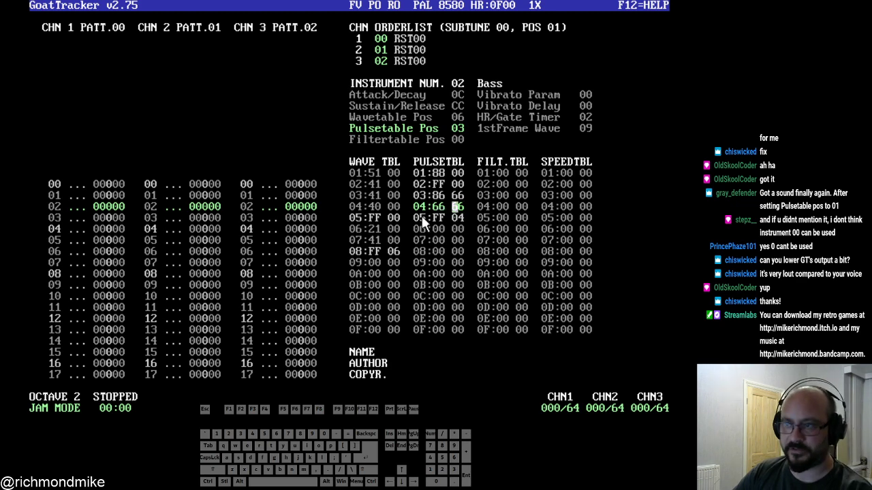
pyautogui.write('11')
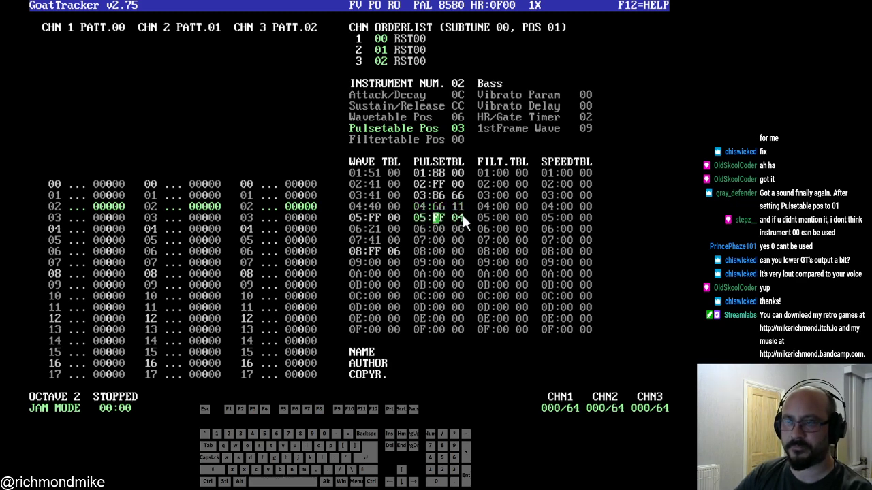
pyautogui.click(271, 196)
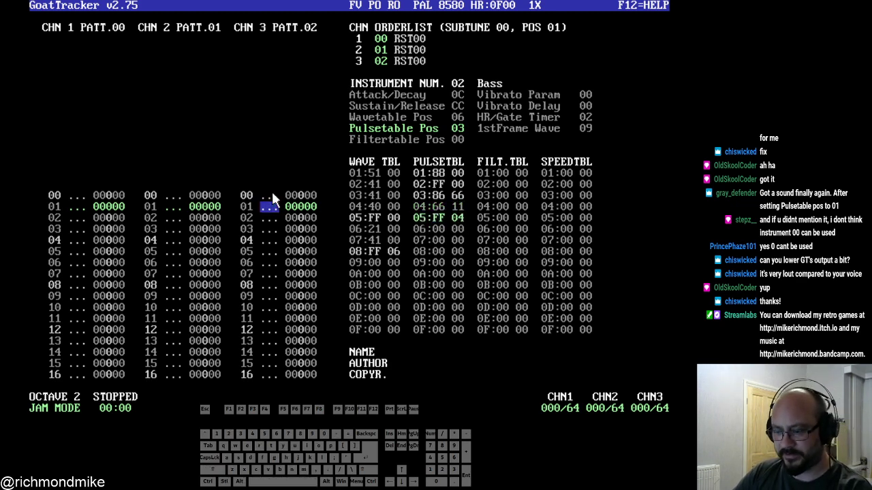
# - Try FF and 33 as the right-side value of pulsetable row 04
pyautogui.click(458, 211)
pyautogui.write('ff')
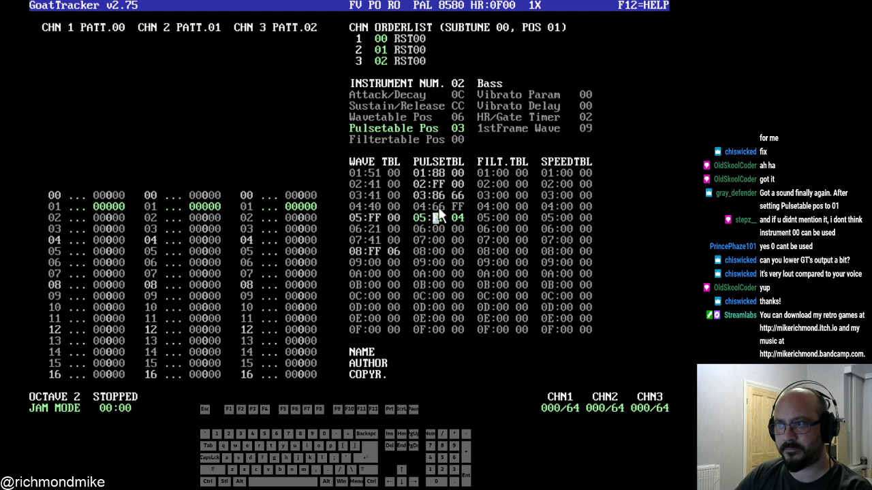
pyautogui.click(460, 207)
pyautogui.press('Left')
pyautogui.write('33')
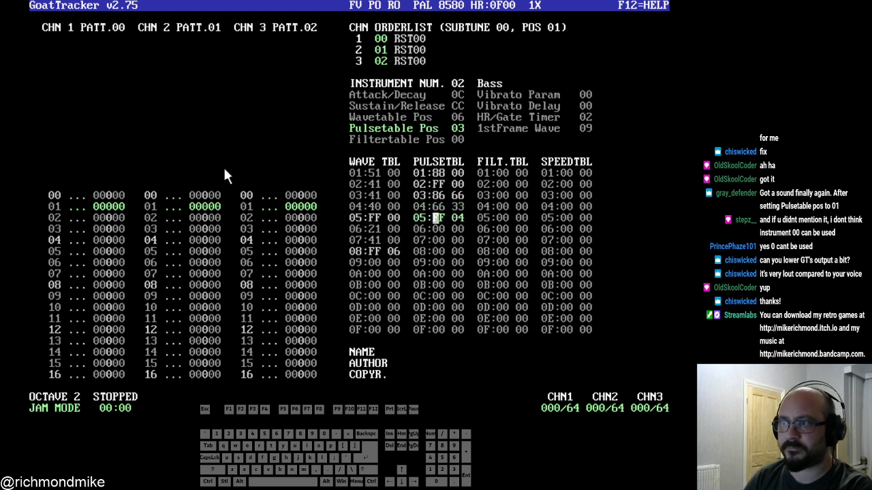
# - Try 44 and F4 as the right-side value of pulsetable row 04
pyautogui.press('Up')
pyautogui.press('Right')
pyautogui.press('Right')
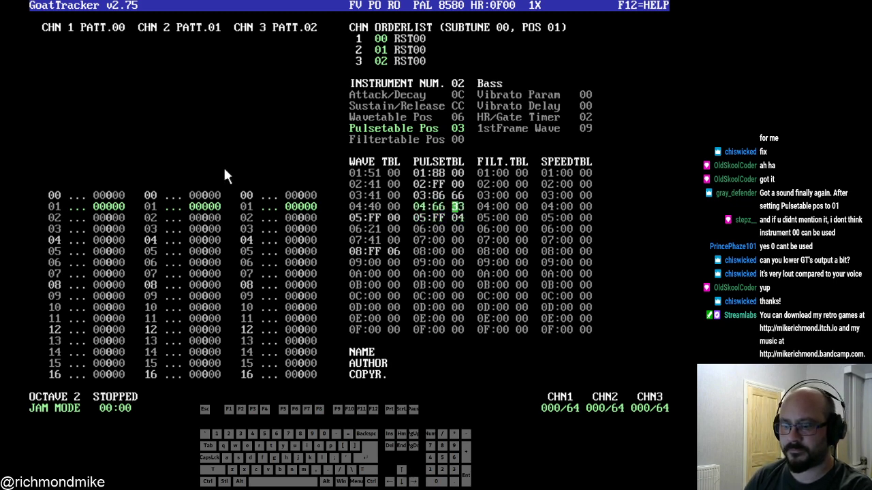
pyautogui.write('44')
pyautogui.press('Up')
pyautogui.press('Right')
pyautogui.press('Right')
pyautogui.write('f')
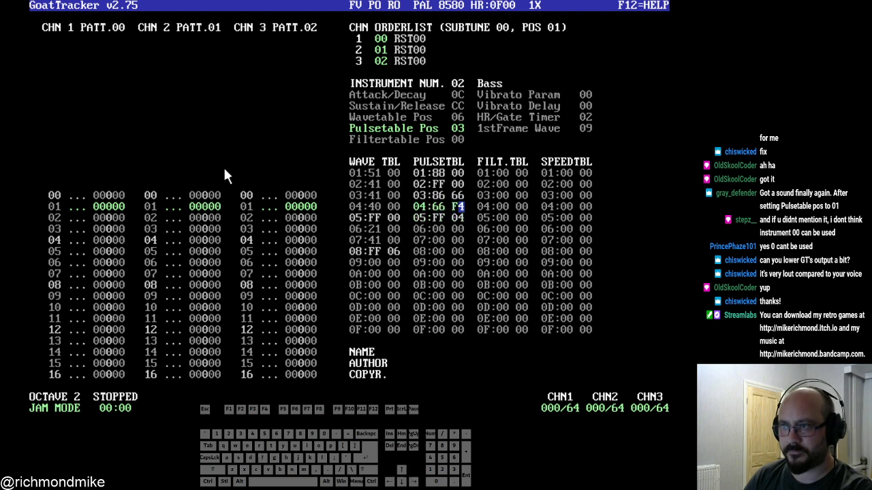
pyautogui.write('4')
# - Try 00 as the right-side value of pulsetable row 04
pyautogui.press('Up')
pyautogui.press('Right')
pyautogui.press('Right')
pyautogui.write('04')
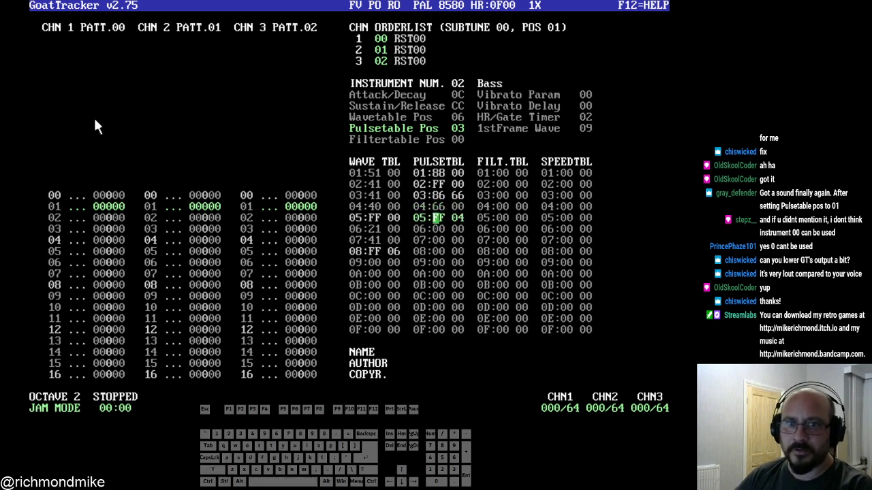
# - Set the right-side value of pulsetable row 04 back to 66 and keep the cursor on that row
pyautogui.press('Up')
pyautogui.press('Right')
pyautogui.press('Right')
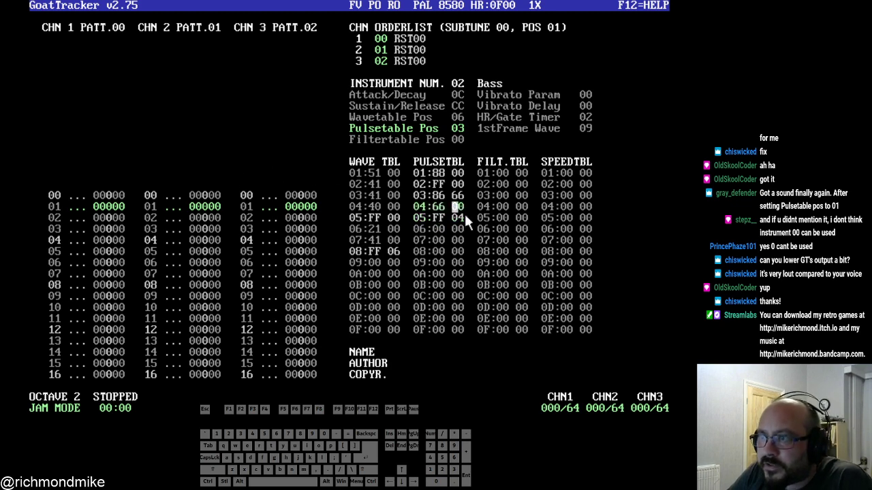
pyautogui.write('66')
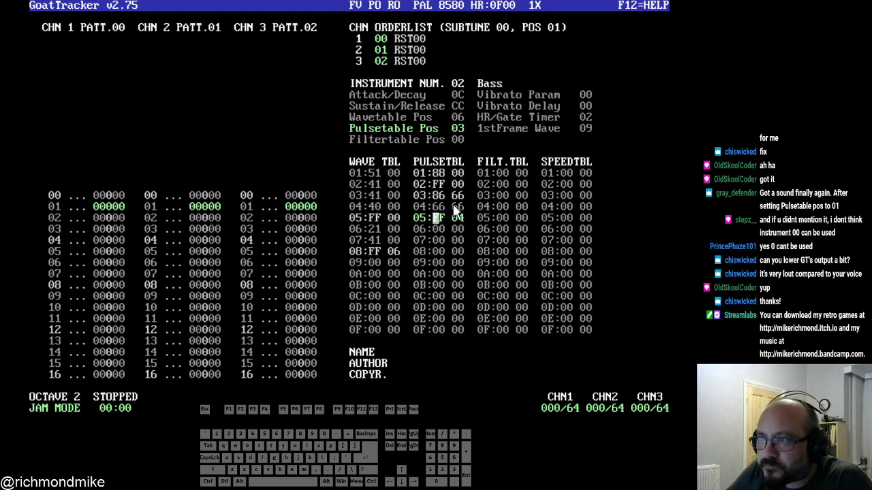
pyautogui.click(438, 206)
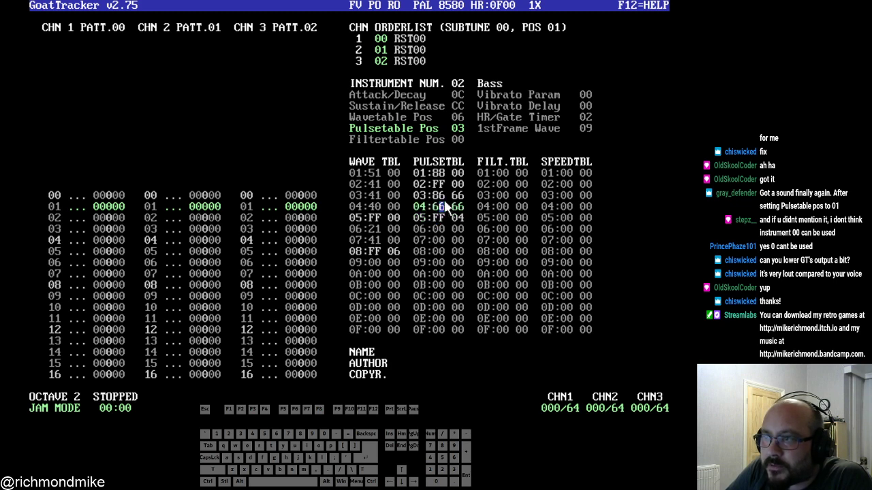
pyautogui.press('Up')
pyautogui.press('Down')
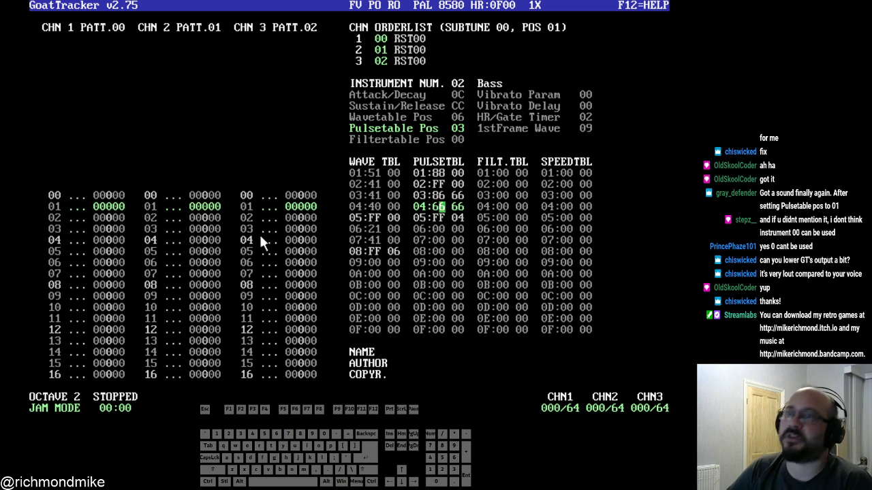
# - Move to the note column of channel 1, row 00, with instrument 02 Bass selected
pyautogui.press('F5')
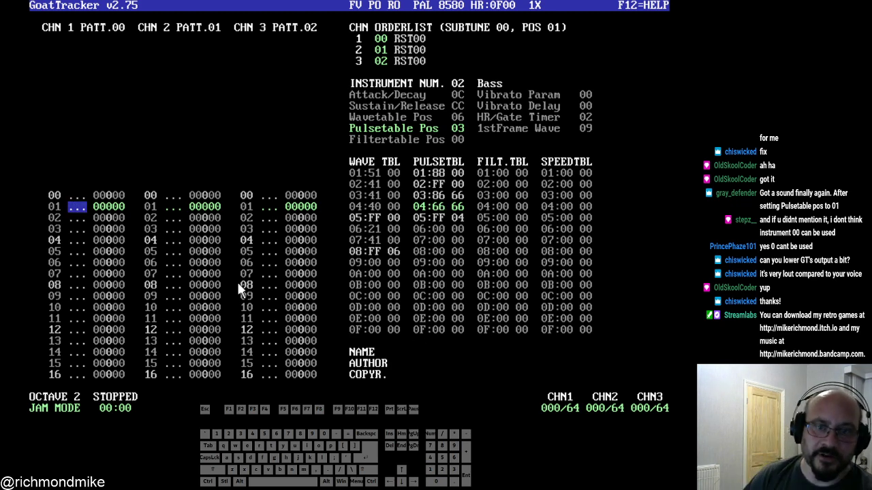
pyautogui.press('Up')
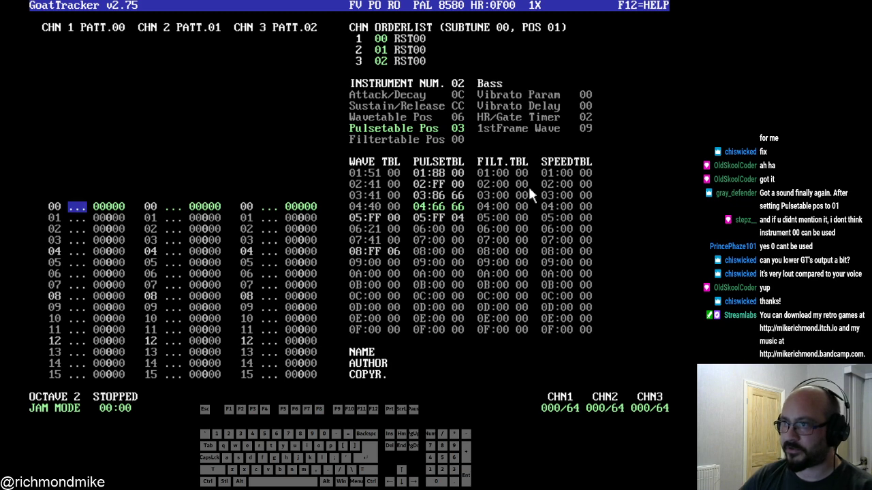
pyautogui.click(454, 83)
pyautogui.rightClick(454, 83)
pyautogui.rightClick(455, 84)
pyautogui.click(456, 83)
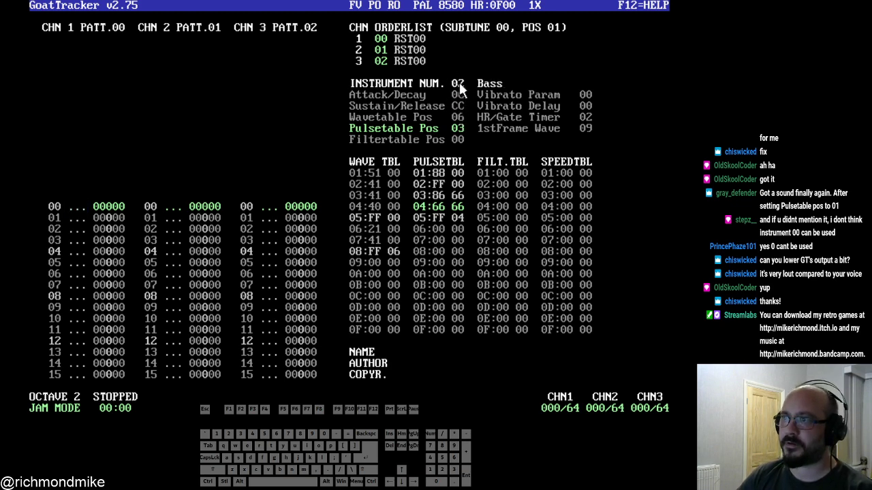
pyautogui.click(84, 207)
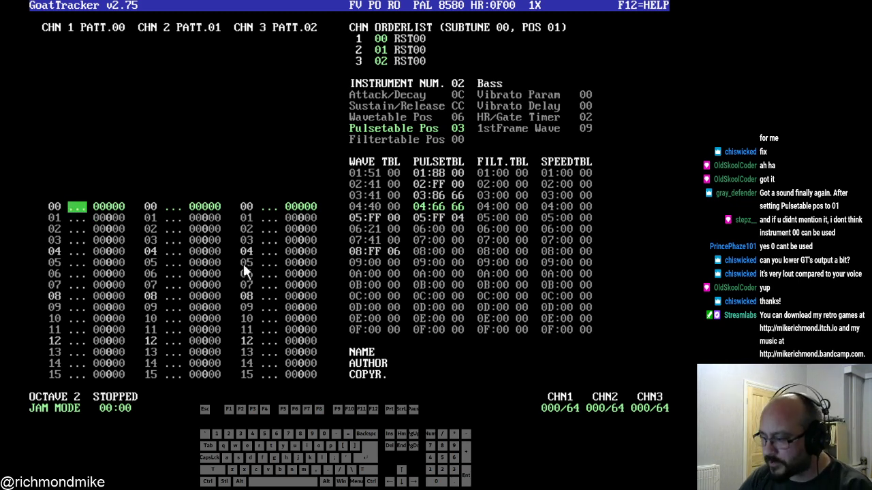
# - Set the octave to 4 and audition a Bass note in jam mode
pyautogui.press('KP_Multiply')
pyautogui.press('KP_Multiply')
pyautogui.press('KP_Divide')
pyautogui.press('KP_Divide')
pyautogui.press('KP_Divide')
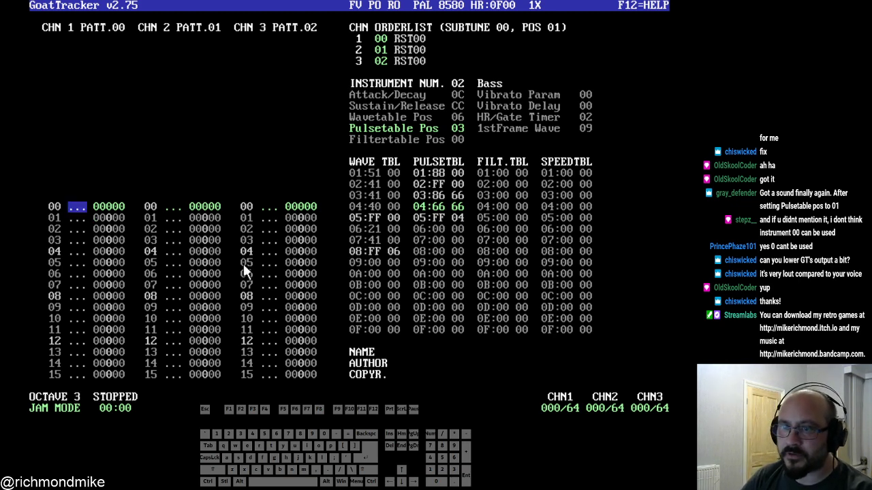
pyautogui.press('KP_Multiply')
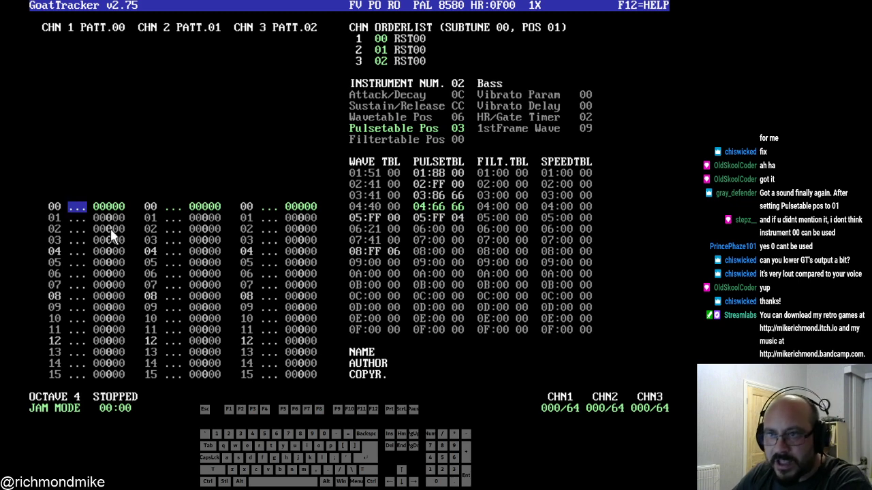
pyautogui.press('q')
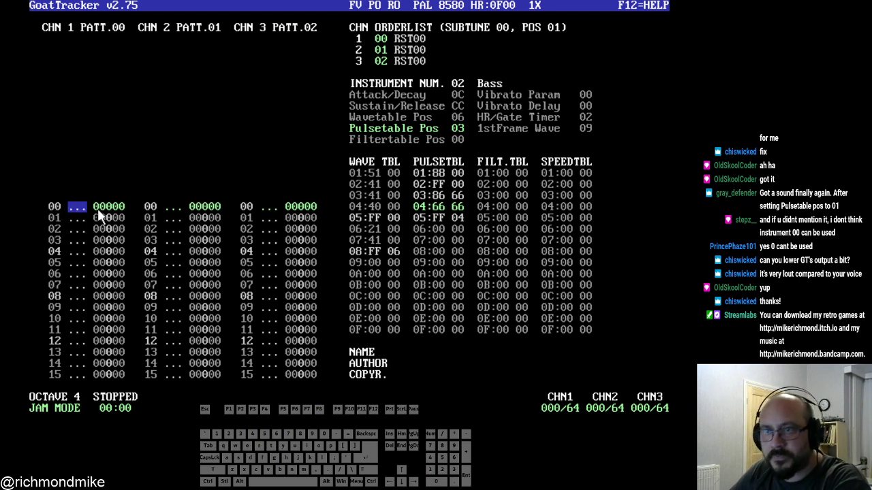
# - Switch to edit mode, select instrument 01 Pluck and return to channel 1's note column
pyautogui.press('space')
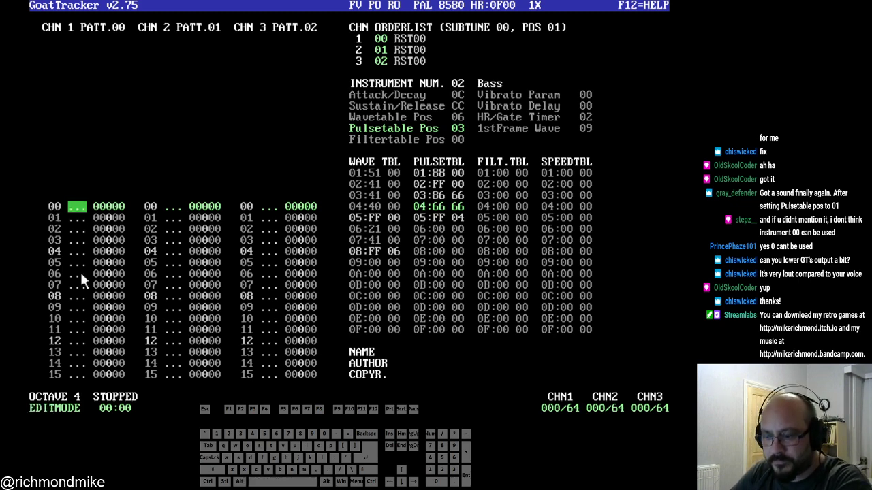
pyautogui.press('F1')
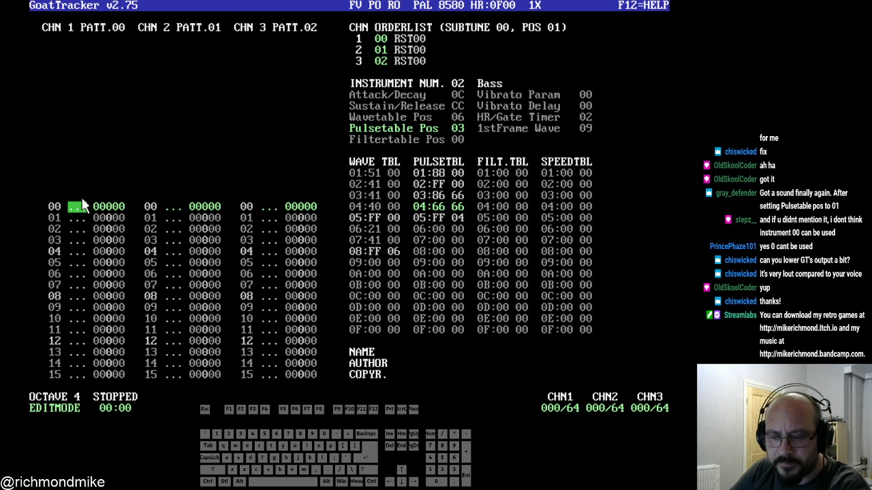
pyautogui.rightClick(458, 87)
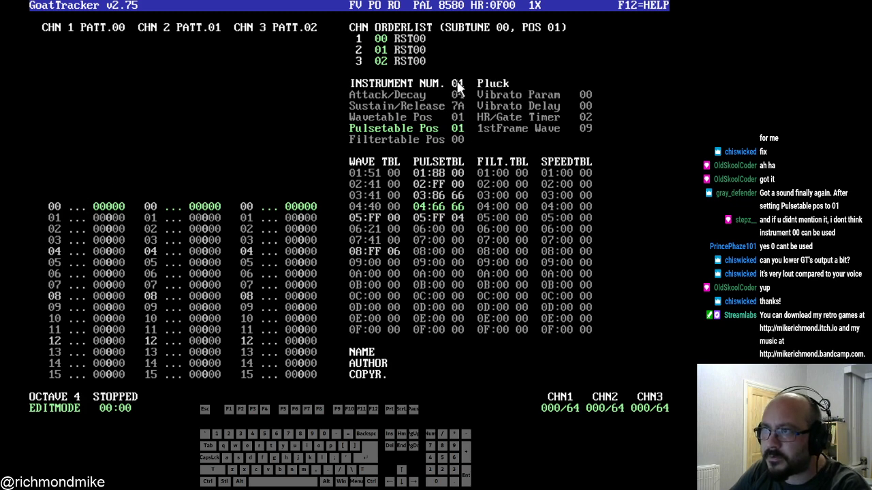
pyautogui.click(82, 215)
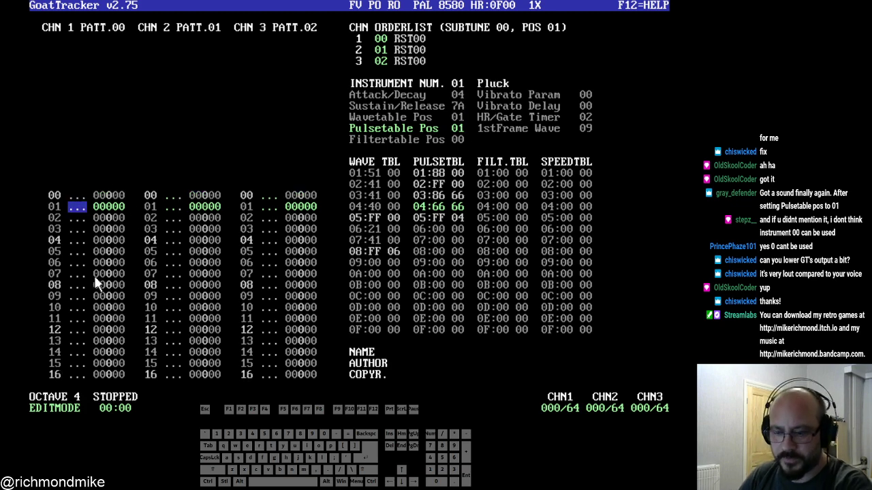
# - Enter a C-5 test note on row 00 of channel 1, clear it again, and switch to jam mode
pyautogui.press('q')
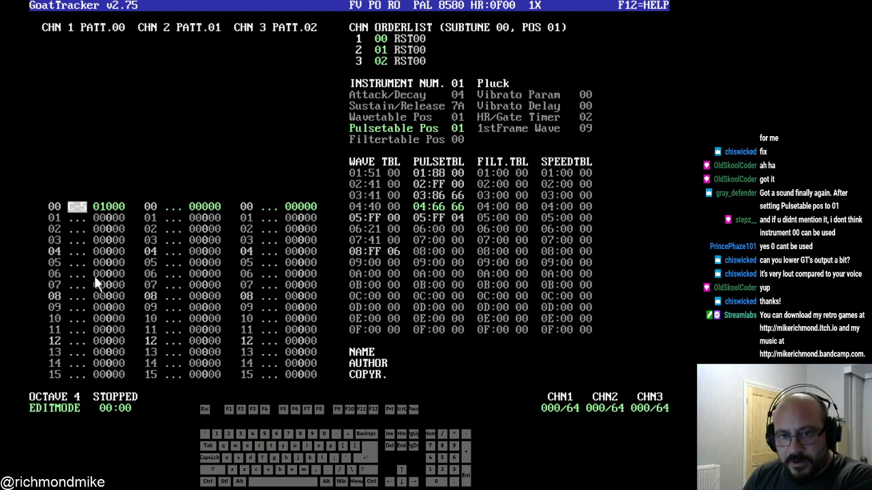
pyautogui.press('Up')
pyautogui.press('Down')
pyautogui.press('space')
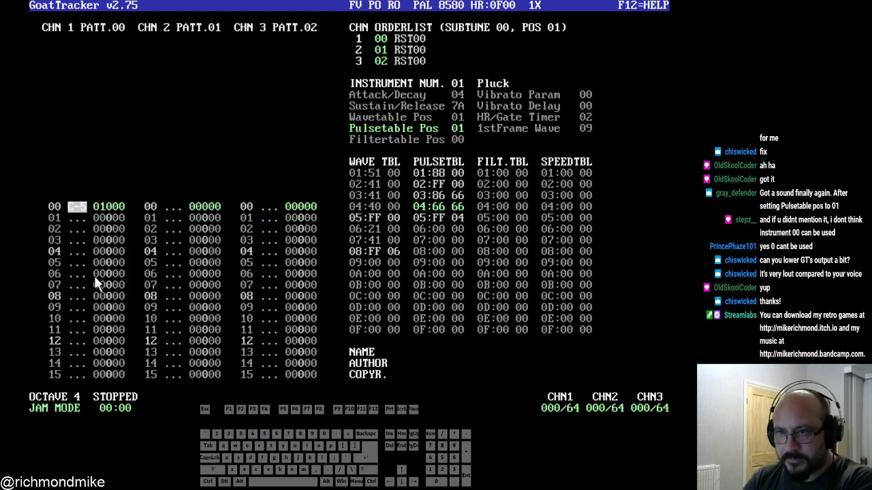
pyautogui.press('space')
pyautogui.press('Delete')
pyautogui.press('space')
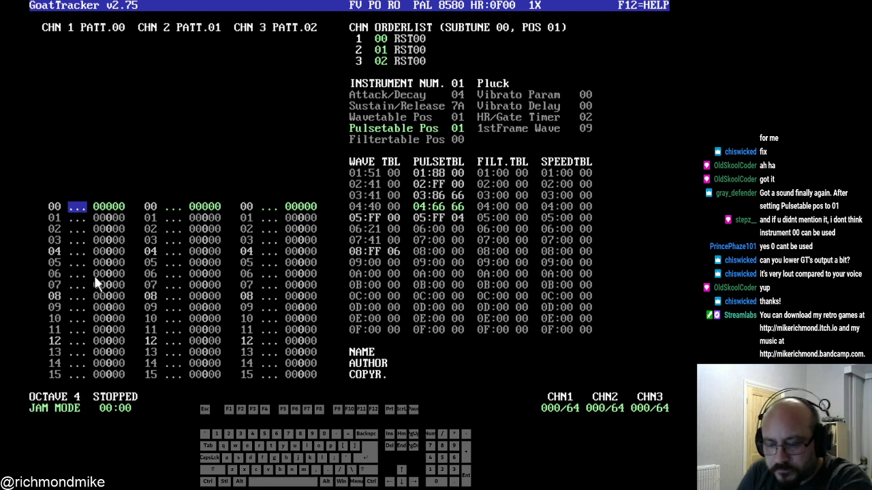
# - Audition the Pluck instrument by playing a range of notes at octave 4 in jam mode
pyautogui.press('q')
pyautogui.press('w')
pyautogui.press('r')
pyautogui.press('y')
pyautogui.press('u')
pyautogui.press('i')
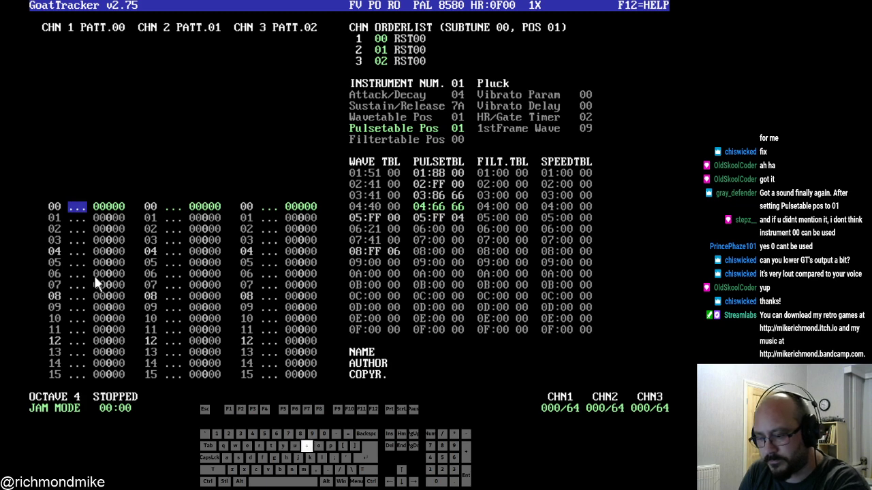
pyautogui.press('o')
pyautogui.press('p')
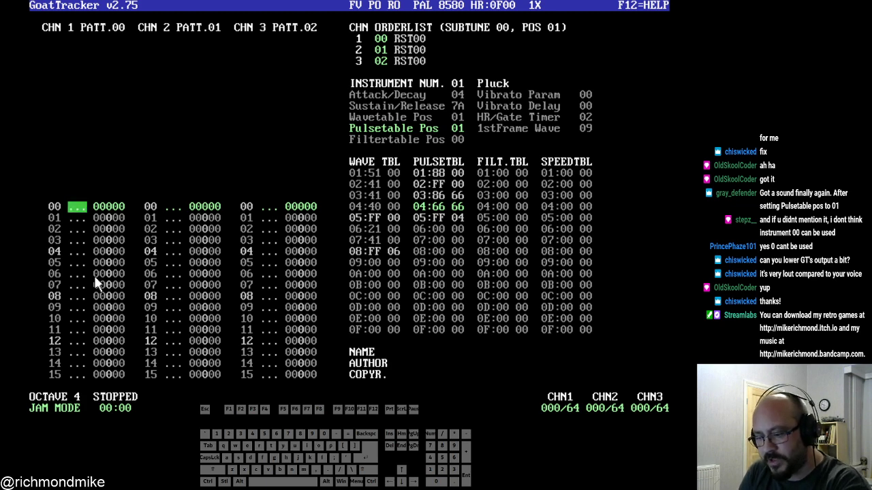
pyautogui.press('w')
pyautogui.press('e')
pyautogui.press('r')
pyautogui.press('t')
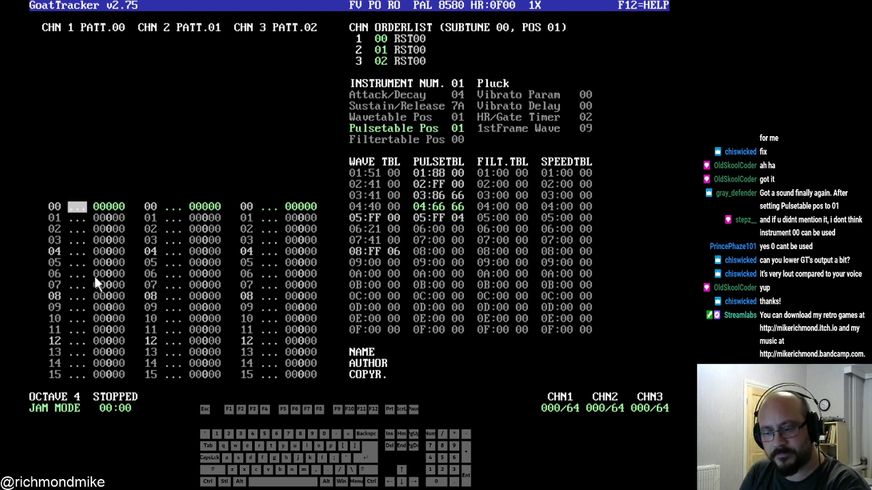
pyautogui.press('u')
pyautogui.press('o')
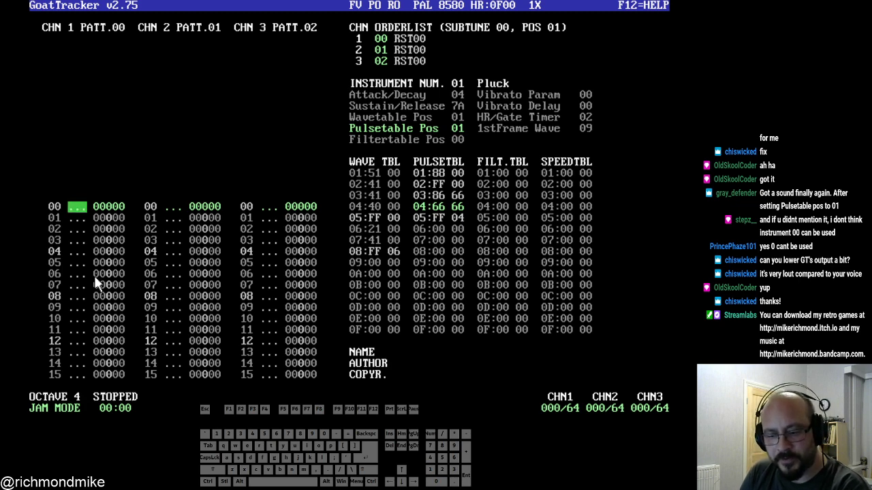
pyautogui.press('3')
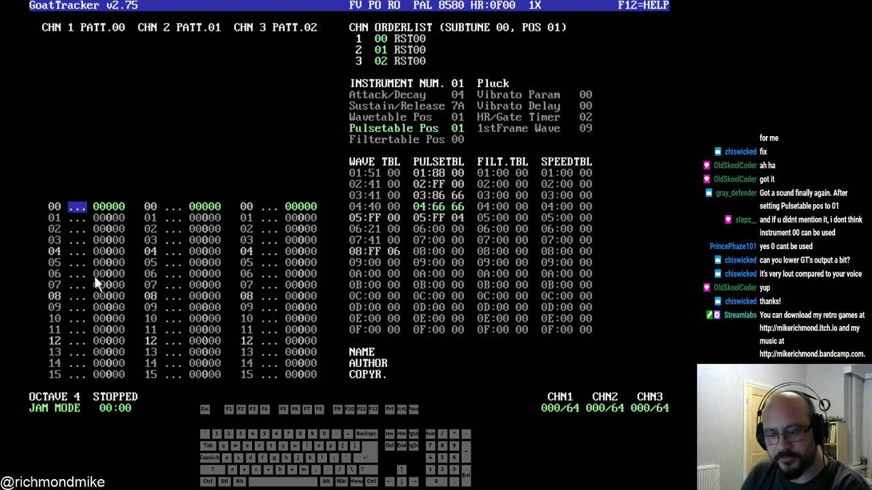
# - Play several more Pluck notes in the upper octave range to hear the instrument in jam mode
pyautogui.press('i')
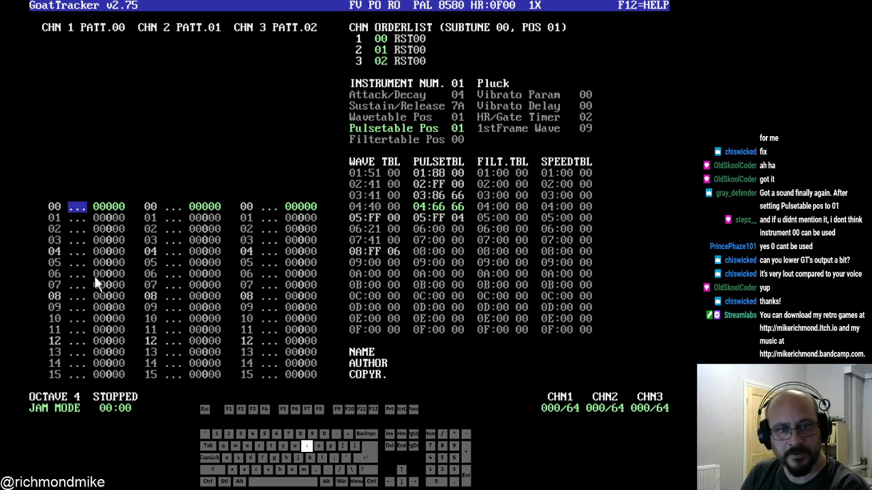
pyautogui.press('u')
pyautogui.press('q')
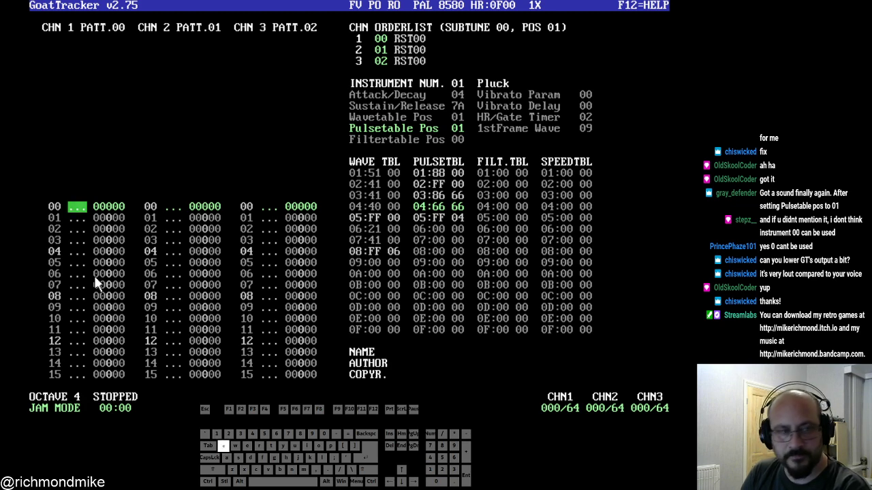
pyautogui.press('3')
pyautogui.press('2')
pyautogui.press('3')
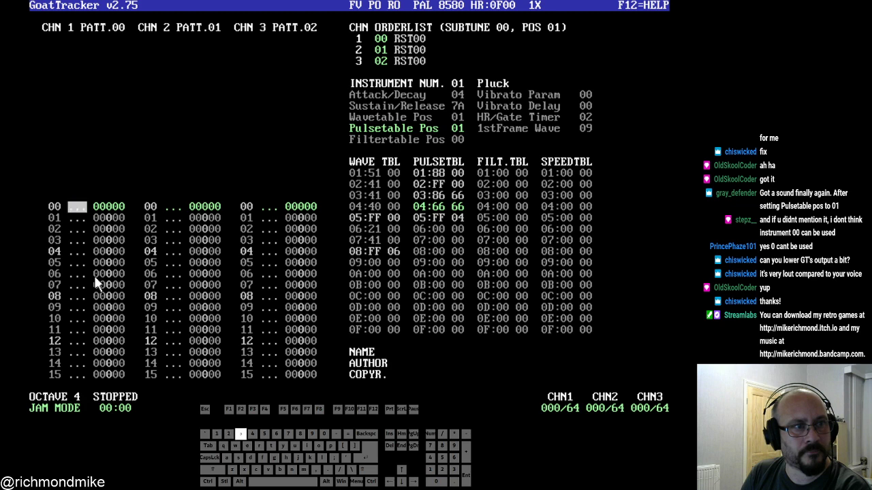
pyautogui.press('e')
pyautogui.press('r')
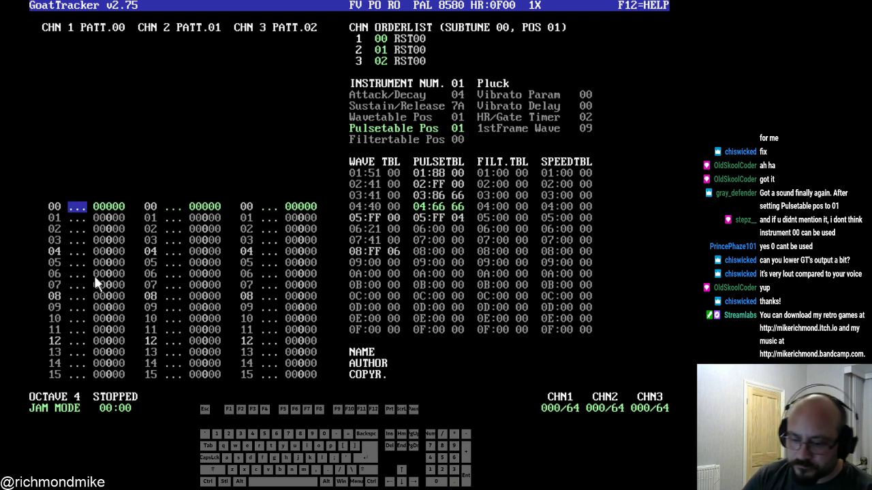
# - Switch to edit mode and enter a Pluck scale from C-4 to C-5 on every second row, 00 to 14, in channel 1
pyautogui.press('space')
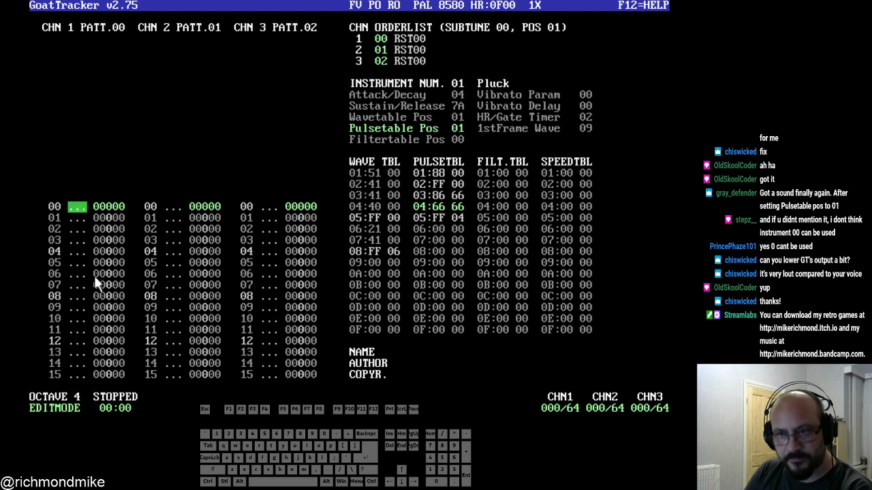
pyautogui.press('z')
pyautogui.press('Down')
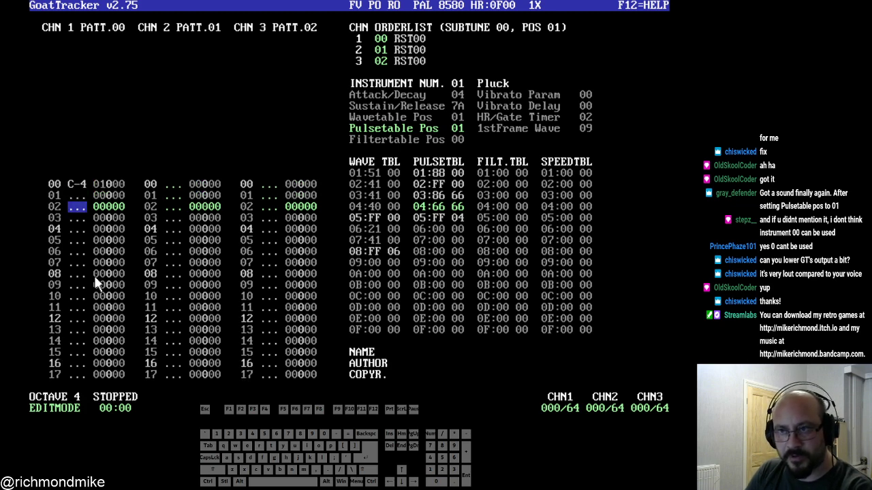
pyautogui.press('x')
pyautogui.press('Down')
pyautogui.press('c')
pyautogui.press('Down')
pyautogui.press('v')
pyautogui.press('Down')
pyautogui.press('b')
pyautogui.press('Down')
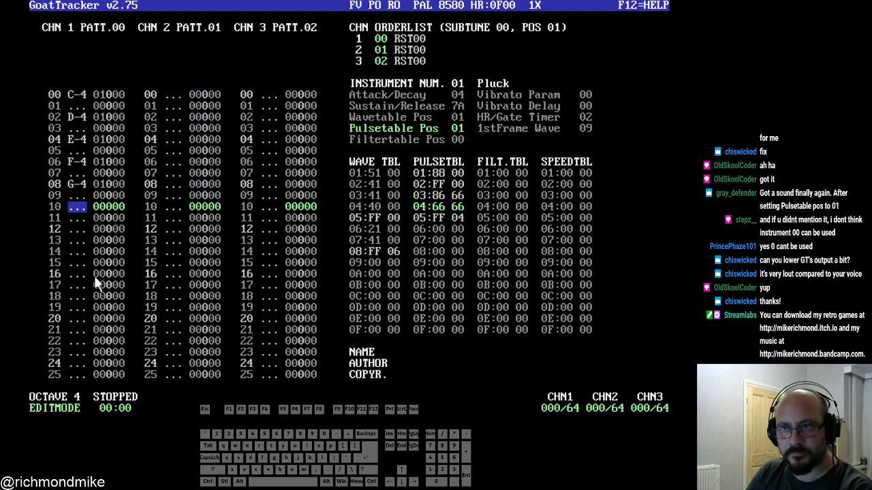
pyautogui.press('n')
pyautogui.press('Down')
pyautogui.press('m')
pyautogui.press('Down')
pyautogui.press(',')
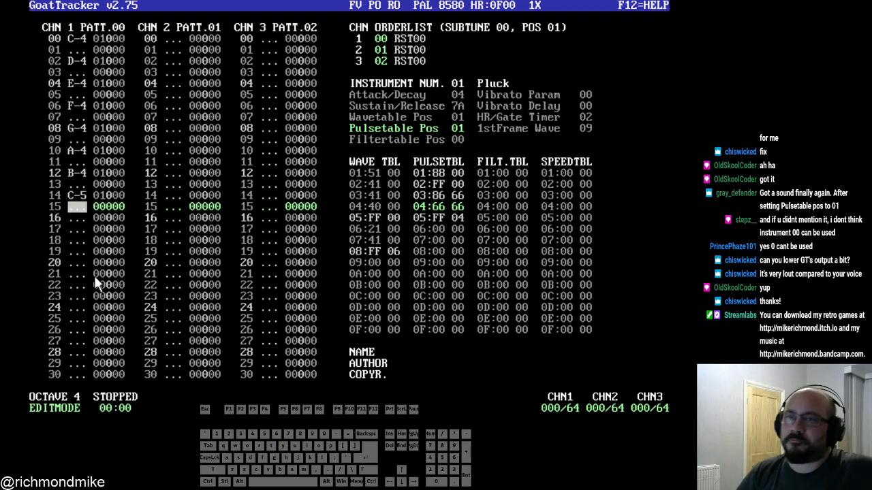
# - Delete all the scale notes from channel 1's pattern, starting at row 00
pyautogui.press('Up')
pyautogui.press('Up')
pyautogui.press('Up')
pyautogui.press('Up')
pyautogui.press('Up')
pyautogui.press('Up')
pyautogui.press('Up')
pyautogui.press('Up')
pyautogui.press('Up')
pyautogui.press('Up')
pyautogui.press('Up')
pyautogui.press('Up')
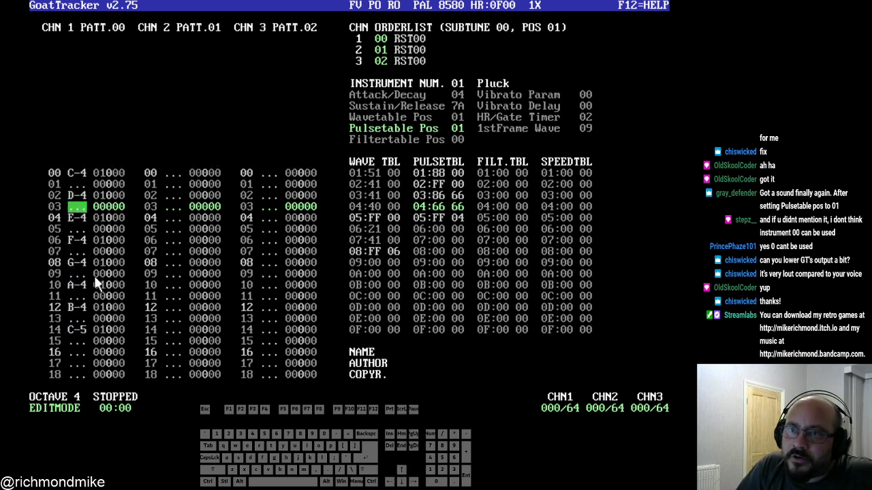
pyautogui.press('Up')
pyautogui.press('Up')
pyautogui.press('Up')
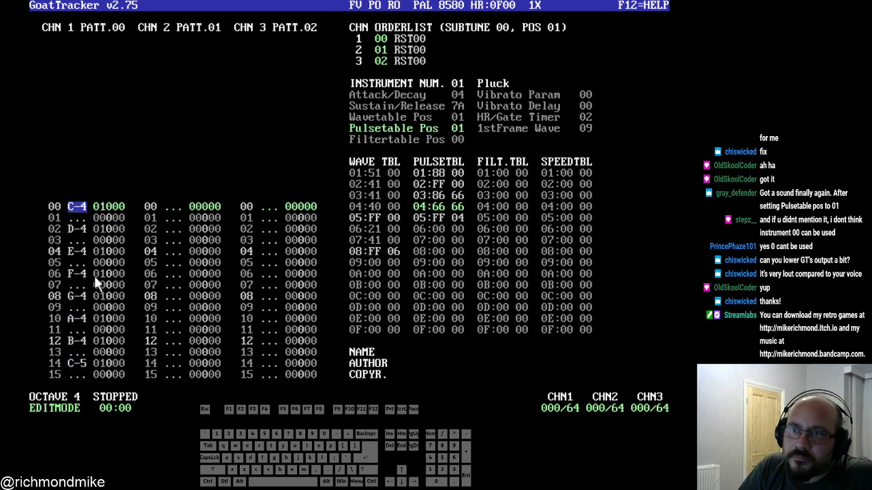
pyautogui.press('Delete')
pyautogui.press('Delete')
pyautogui.press('Delete')
pyautogui.press('Delete')
pyautogui.press('Delete')
pyautogui.press('Delete')
pyautogui.press('Delete')
pyautogui.press('Delete')
pyautogui.press('Delete')
pyautogui.press('Delete')
pyautogui.press('Delete')
pyautogui.press('Delete')
pyautogui.press('Delete')
pyautogui.press('Delete')
pyautogui.press('Delete')
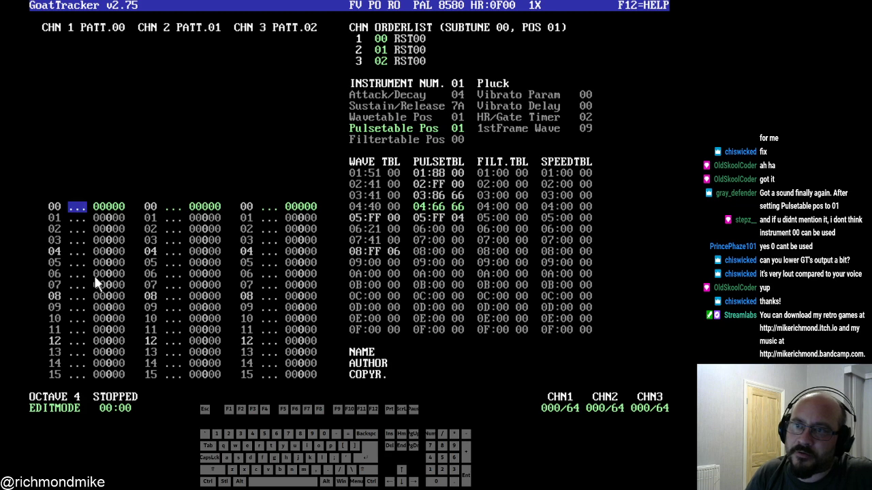
# - Enter the Pluck scale from C-4 to C-5 on every second row, 00 to 14, in channel 2
pyautogui.press('Right')
pyautogui.press('Right')
pyautogui.press('Right')
pyautogui.press('Right')
pyautogui.press('Right')
pyautogui.press('Right')
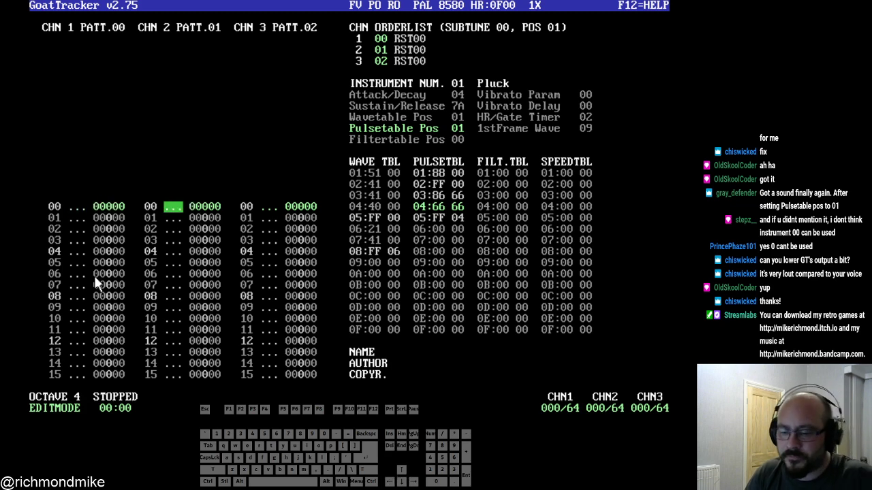
pyautogui.press('z')
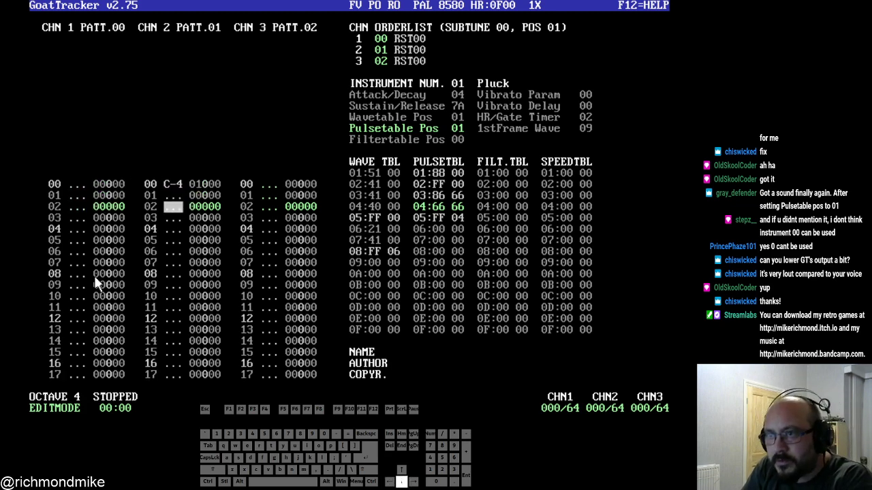
pyautogui.press('Down')
pyautogui.press('x')
pyautogui.press('Down')
pyautogui.press('c')
pyautogui.press('Down')
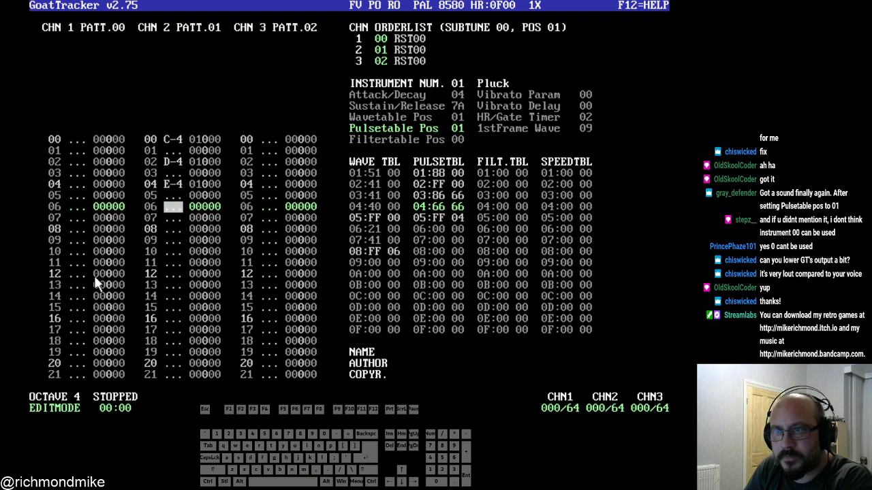
pyautogui.press('v')
pyautogui.press('Down')
pyautogui.press('b')
pyautogui.press('Down')
pyautogui.press('n')
pyautogui.press('Down')
pyautogui.press('m')
pyautogui.press('Down')
pyautogui.press(',')
pyautogui.press('Down')
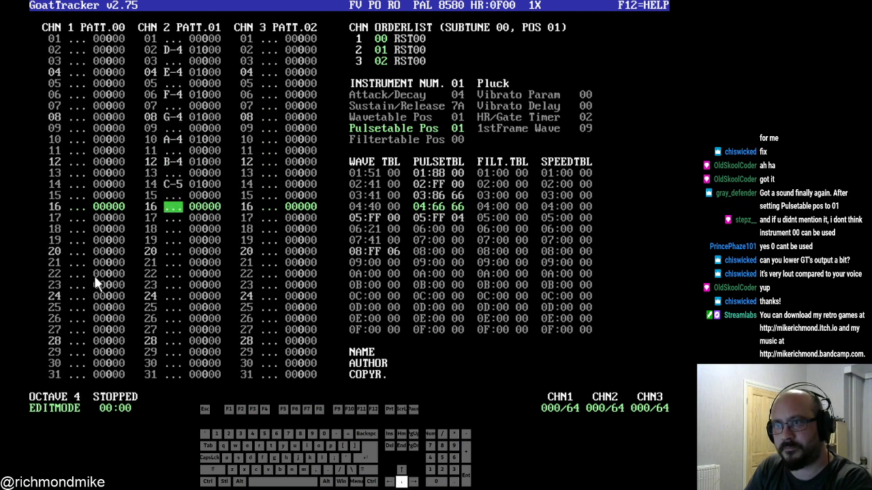
# - Try to continue the channel 2 scale with C-5 on row 16 and D-5 on row 18
pyautogui.press(',')
pyautogui.press('Down')
pyautogui.press('w')
pyautogui.press('Up')
pyautogui.press('Up')
pyautogui.press('Up')
pyautogui.press('Up')
pyautogui.press('Up')
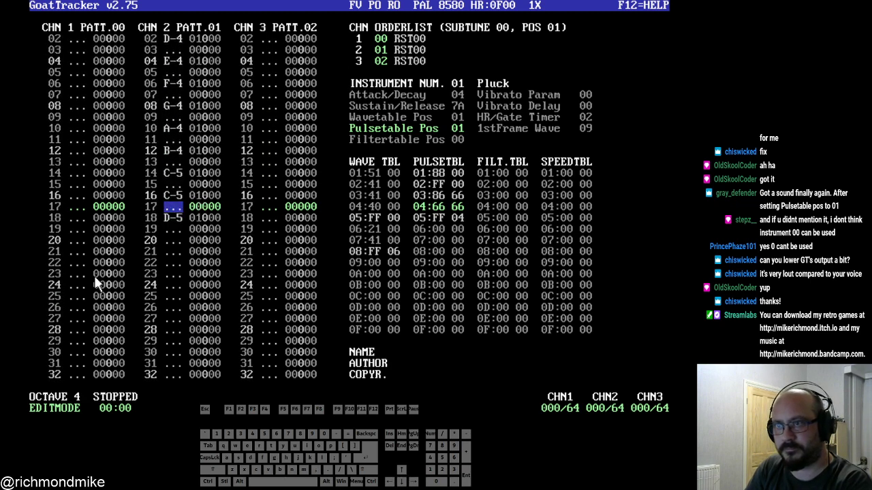
# - Continue the channel 2 scale with D-5, E-5, F-5, G-5, A-5, B-5 and C-6 on every second row from 16 to 28
pyautogui.press('Down')
pyautogui.press('Down')
pyautogui.press('w')
pyautogui.press('Down')
pyautogui.press('e')
pyautogui.press('Down')
pyautogui.press('r')
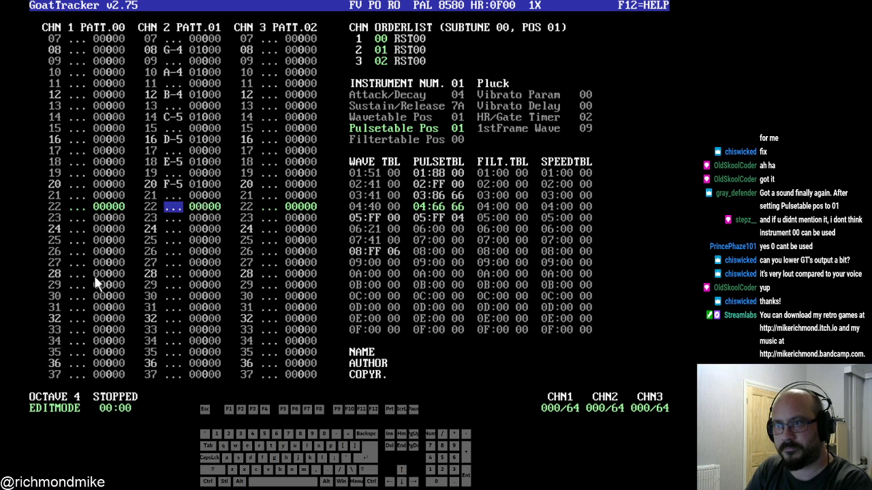
pyautogui.press('Down')
pyautogui.press('t')
pyautogui.press('Down')
pyautogui.press('y')
pyautogui.press('Down')
pyautogui.press('u')
pyautogui.press('Down')
pyautogui.press('i')
pyautogui.press('Down')
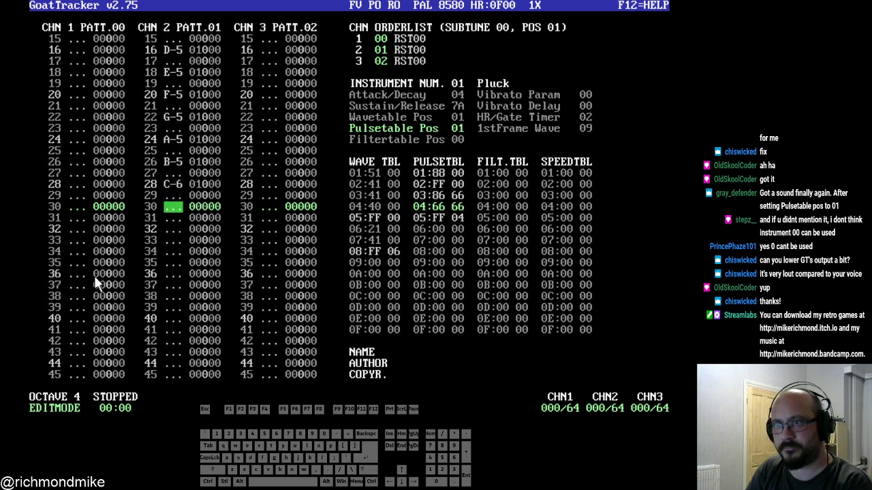
# - Switch to jam mode, play the song from the beginning to hear the scale, and stop playback
pyautogui.press('space')
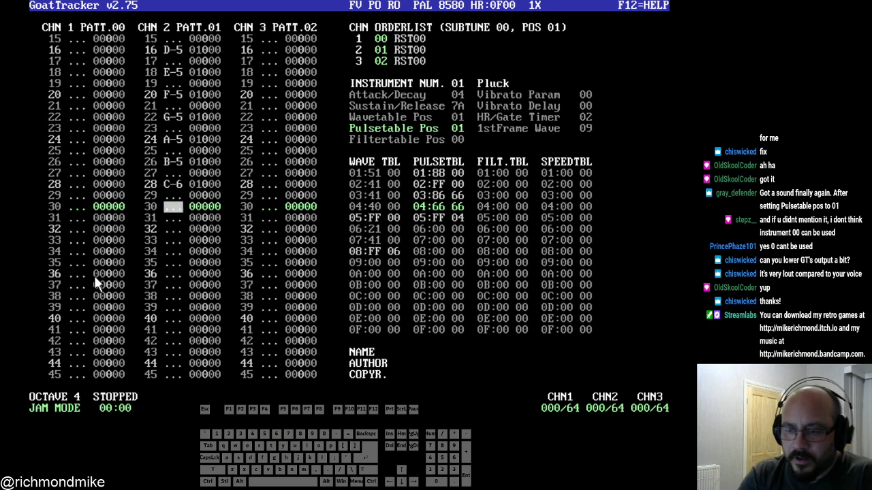
pyautogui.press('Up')
pyautogui.press('Up')
pyautogui.press('Up')
pyautogui.press('Up')
pyautogui.press('Up')
pyautogui.press('Up')
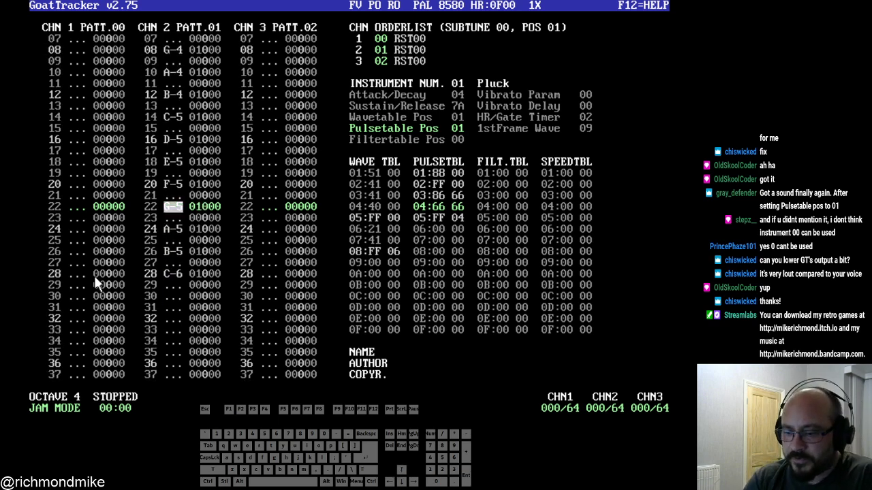
pyautogui.press('F1')
pyautogui.press('Up')
pyautogui.press('Up')
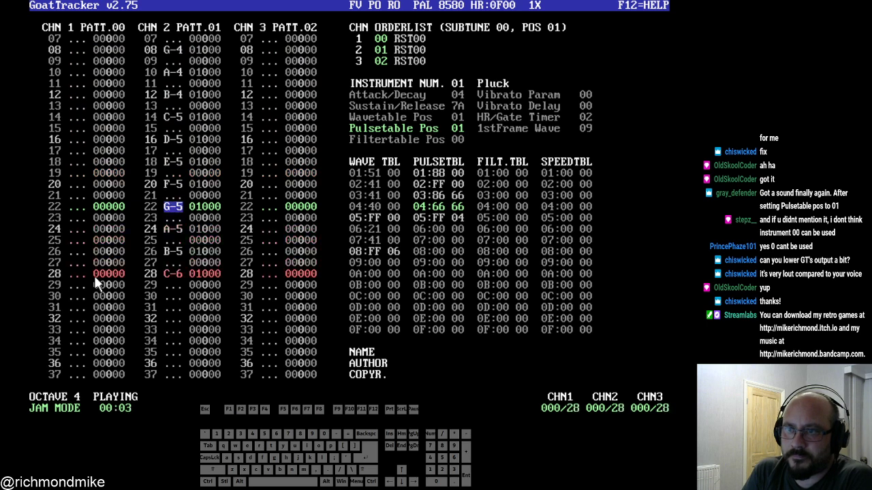
pyautogui.press('F4')
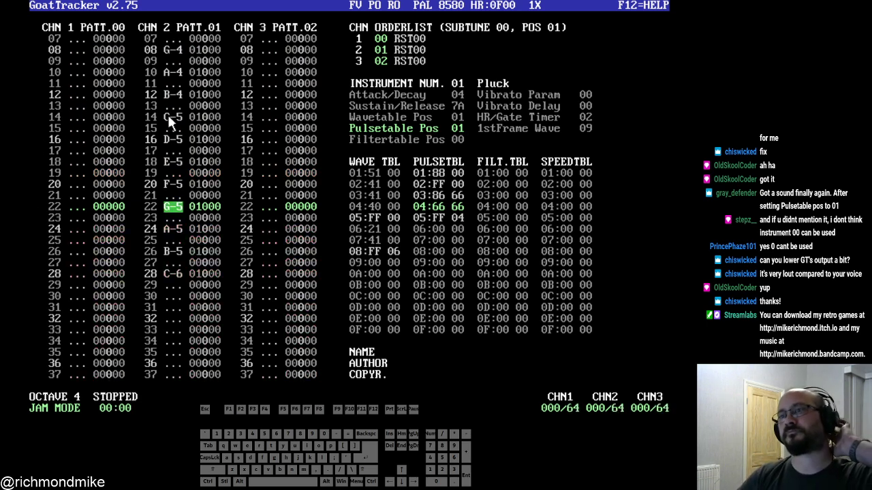
# - Move the pattern cursor to the note column on row 00 of channel 3
pyautogui.press('Up')
pyautogui.press('Up')
pyautogui.press('Up')
pyautogui.press('Up')
pyautogui.press('Up')
pyautogui.press('Up')
pyautogui.press('Up')
pyautogui.press('Up')
pyautogui.press('Up')
pyautogui.press('Up')
pyautogui.press('Up')
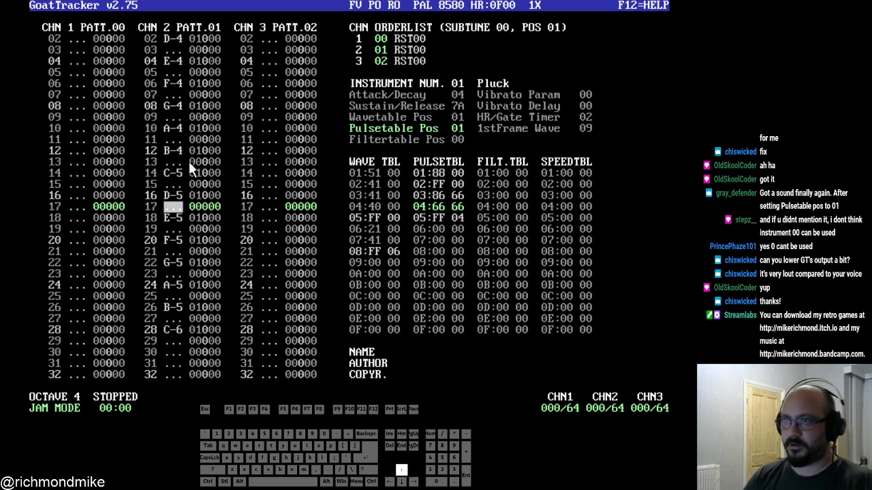
pyautogui.press('Up')
pyautogui.press('Up')
pyautogui.press('Up')
pyautogui.press('Up')
pyautogui.press('Up')
pyautogui.press('Up')
pyautogui.press('Up')
pyautogui.press('Up')
pyautogui.press('Up')
pyautogui.press('Up')
pyautogui.press('Up')
pyautogui.press('Right')
pyautogui.press('Right')
pyautogui.press('Right')
pyautogui.press('Right')
pyautogui.press('Right')
pyautogui.press('Right')
pyautogui.press('Right')
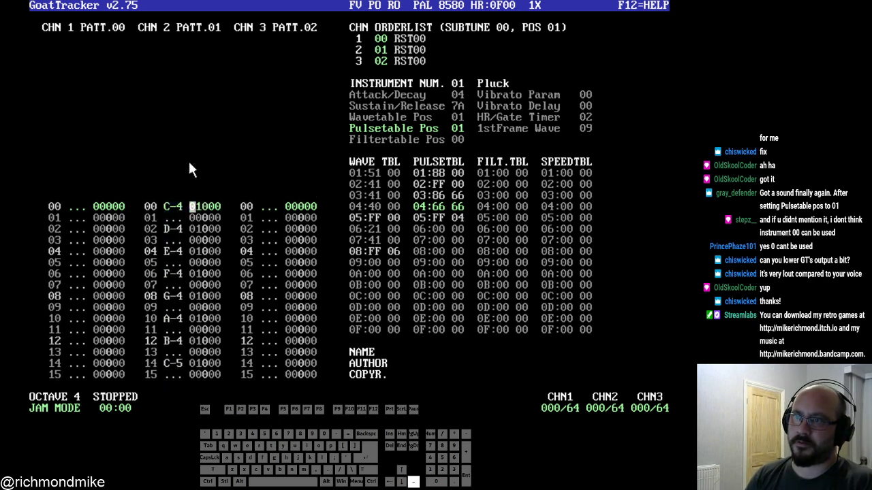
pyautogui.press('Left')
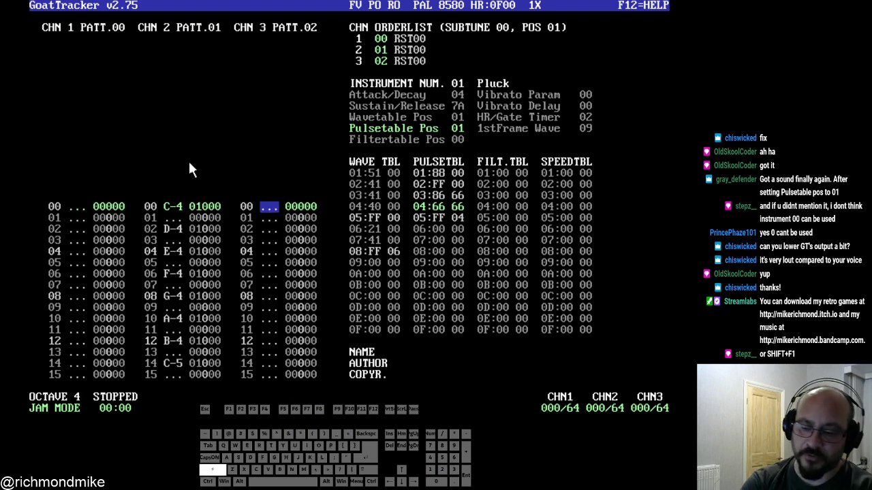
# - Play the song from the beginning with follow-play, stop it, and return to row 00 of channel 3
pyautogui.hotkey('shift', 'F1')
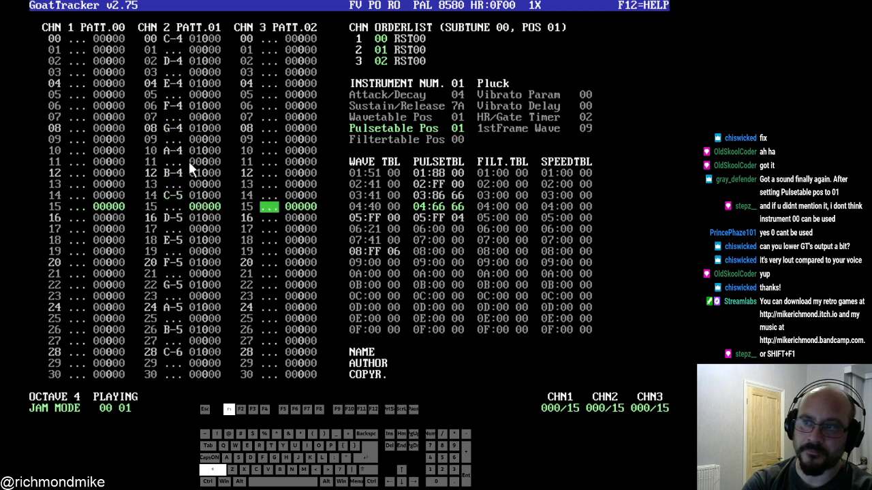
pyautogui.press('F4')
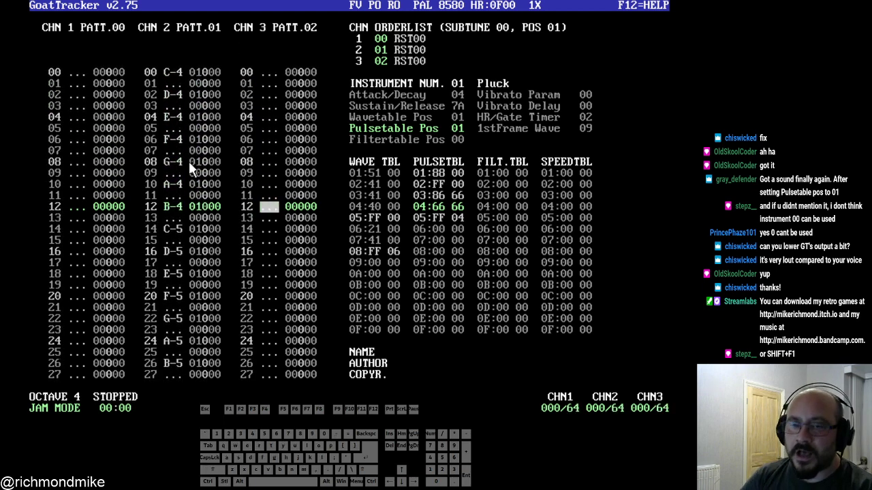
pyautogui.press('Up')
pyautogui.press('Up')
pyautogui.press('Up')
pyautogui.press('Up')
pyautogui.press('Up')
pyautogui.press('Up')
pyautogui.press('Up')
pyautogui.press('Up')
pyautogui.press('Up')
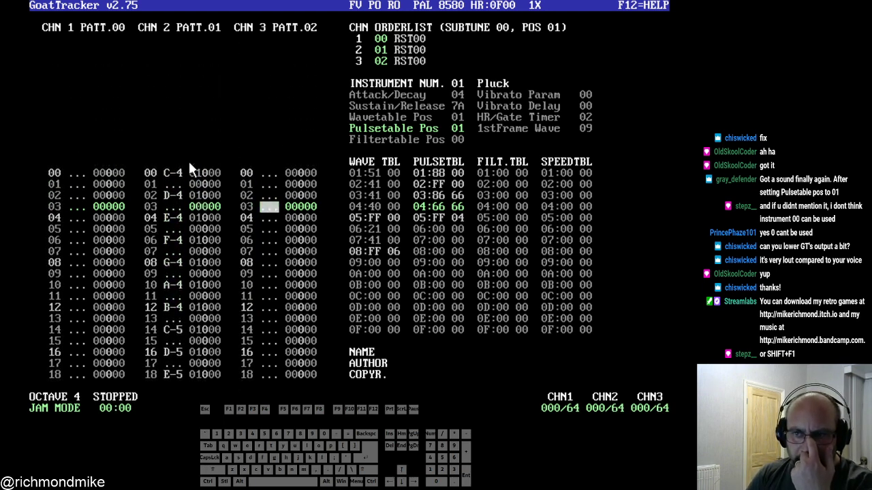
pyautogui.press('Up')
pyautogui.press('Up')
pyautogui.press('Up')
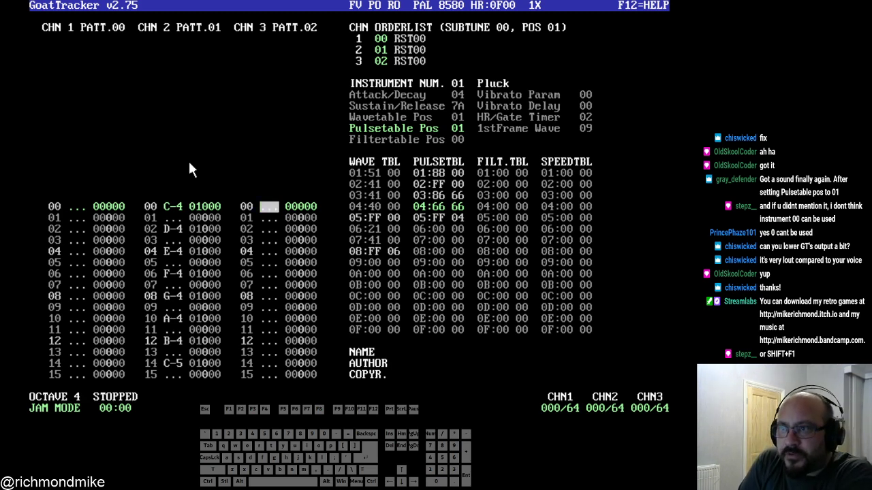
# - Enter the notes E-5, G-5, B-5, G-5 and F-5 on every second row from 00 to 08 in channel 3
pyautogui.press('space')
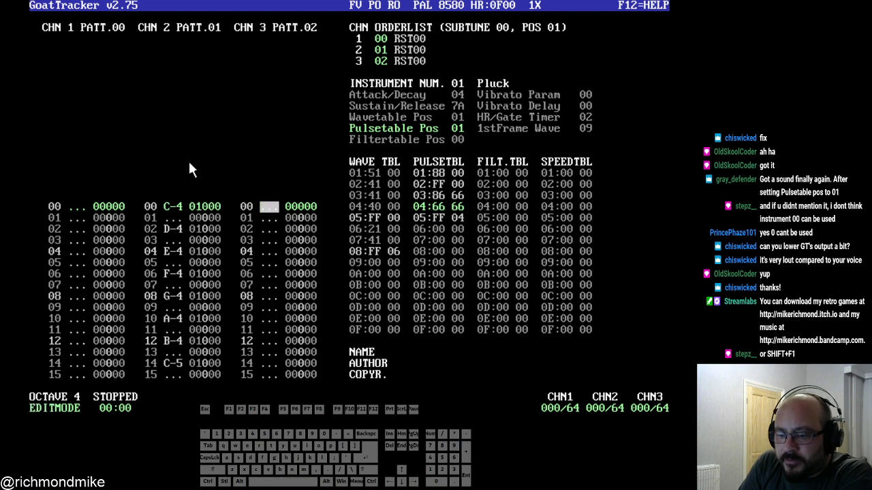
pyautogui.press('e')
pyautogui.press('t')
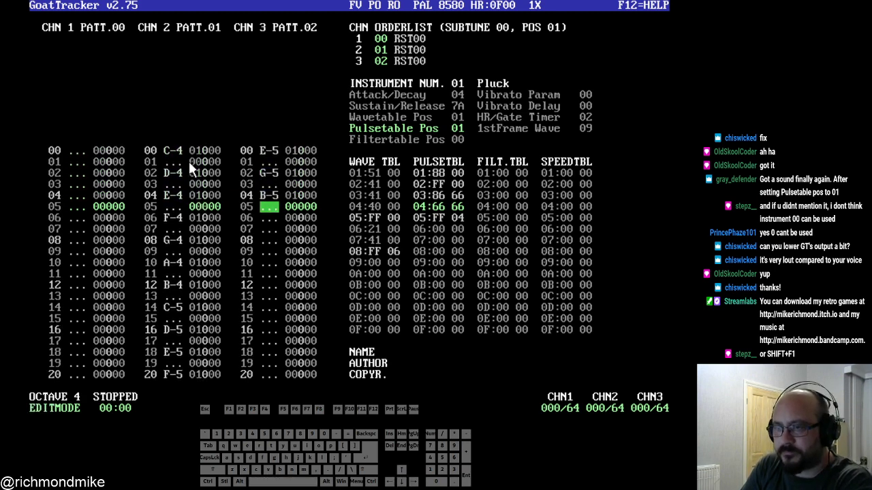
pyautogui.press('u')
pyautogui.press('t')
pyautogui.press('r')
# - Switch to jam mode, play the song from the beginning to hear channels 2 and 3 together, and stop playback
pyautogui.press('space')
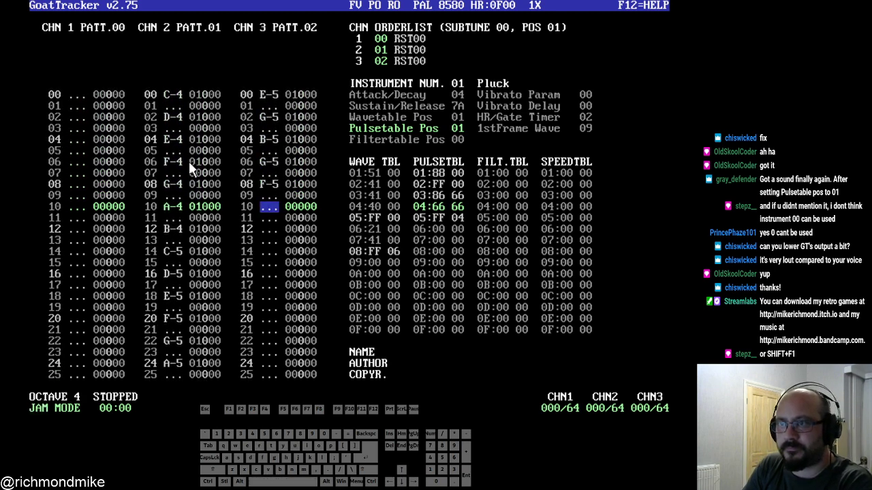
pyautogui.press('F1')
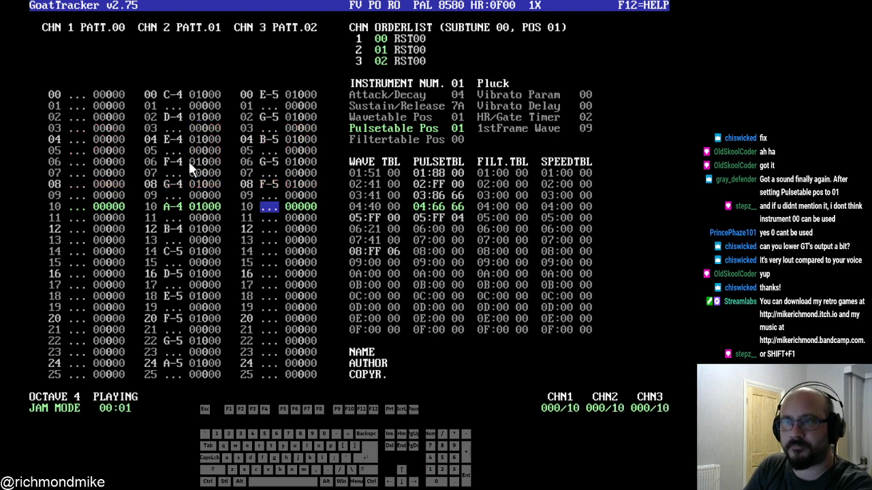
pyautogui.press('F4')
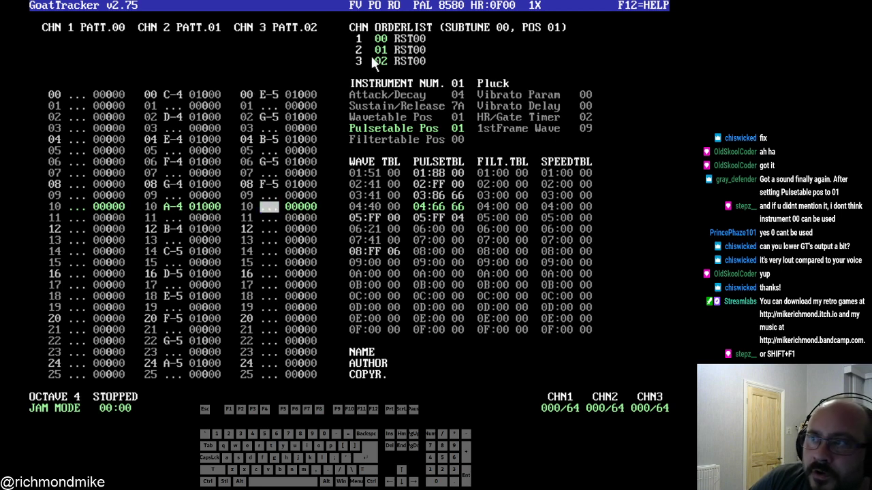
# - Move the pattern cursor among the note columns of the three channels, ending on row 00 of channel 2
pyautogui.click(185, 115)
pyautogui.click(89, 228)
pyautogui.click(178, 206)
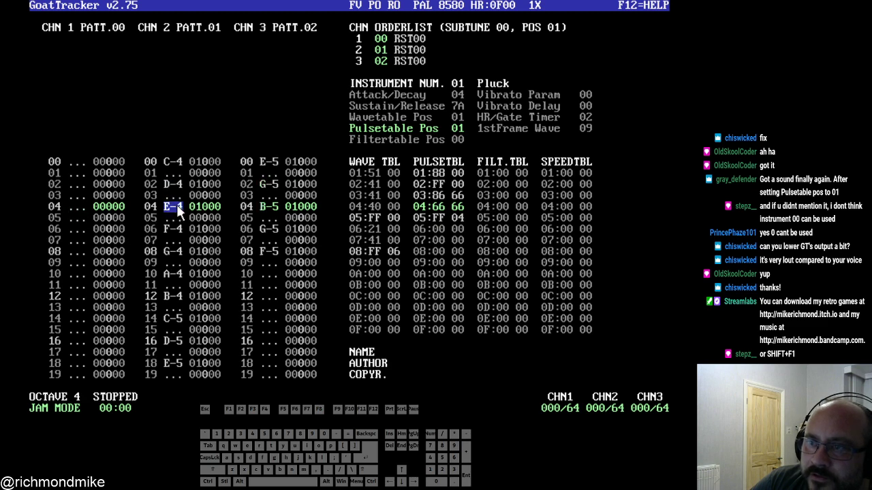
pyautogui.click(264, 205)
pyautogui.click(167, 206)
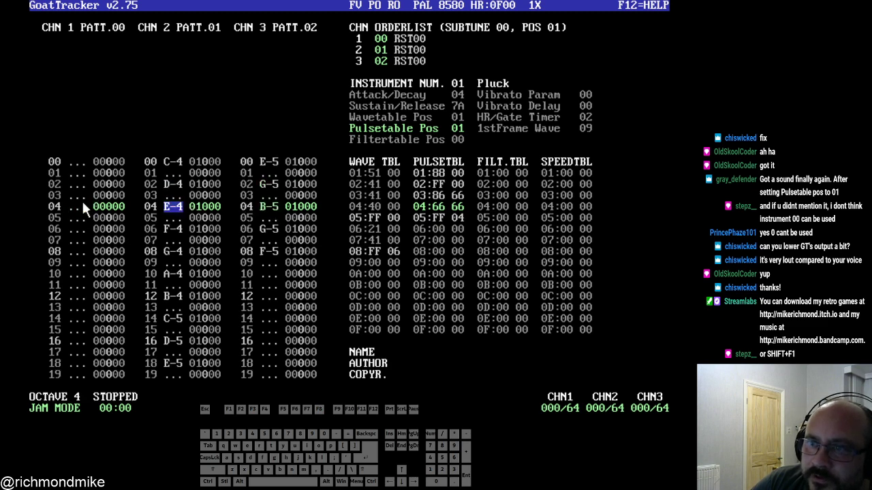
pyautogui.click(83, 203)
pyautogui.click(172, 196)
pyautogui.click(181, 177)
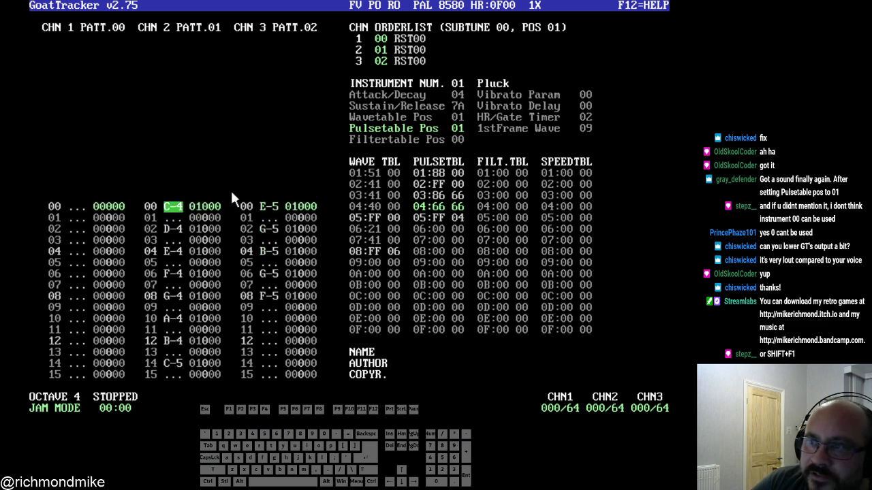
# - Switch the pattern displayed in channel 2 back and forth between 01 and 02, leaving pattern 02 shown
pyautogui.click(211, 23)
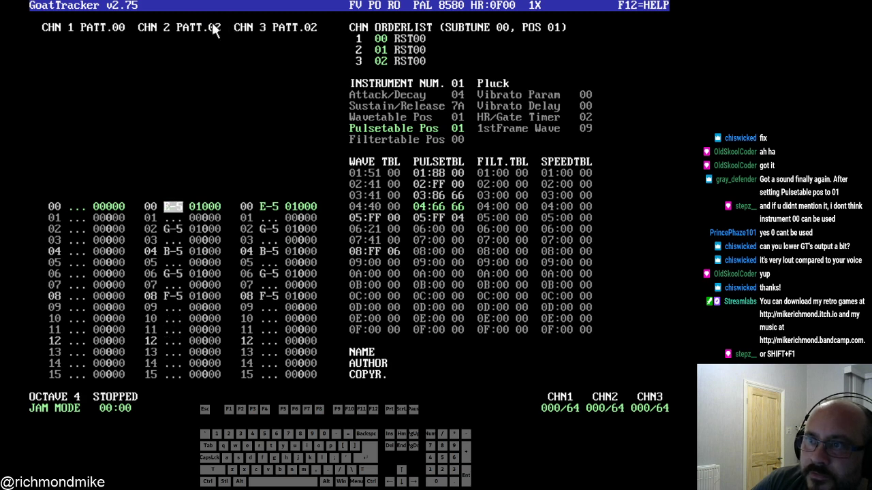
pyautogui.click(212, 23)
pyautogui.click(212, 25)
pyautogui.rightClick(218, 31)
pyautogui.rightClick(216, 30)
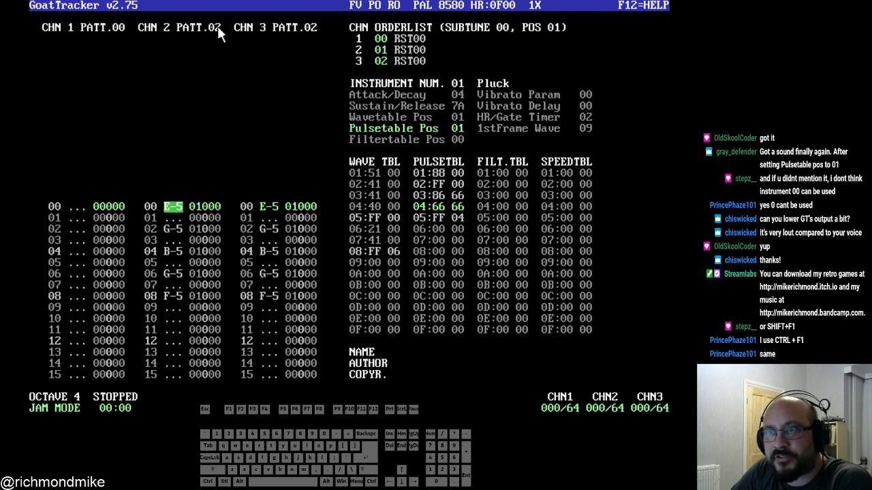
pyautogui.press('-')
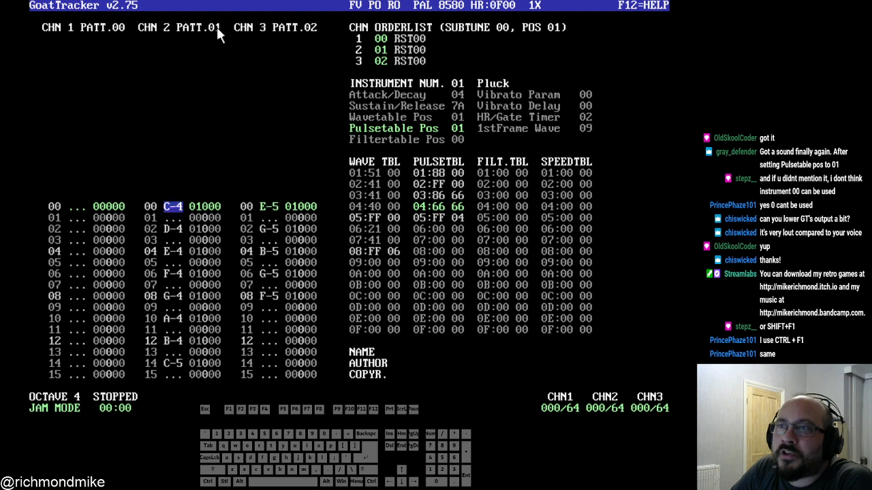
pyautogui.press('+')
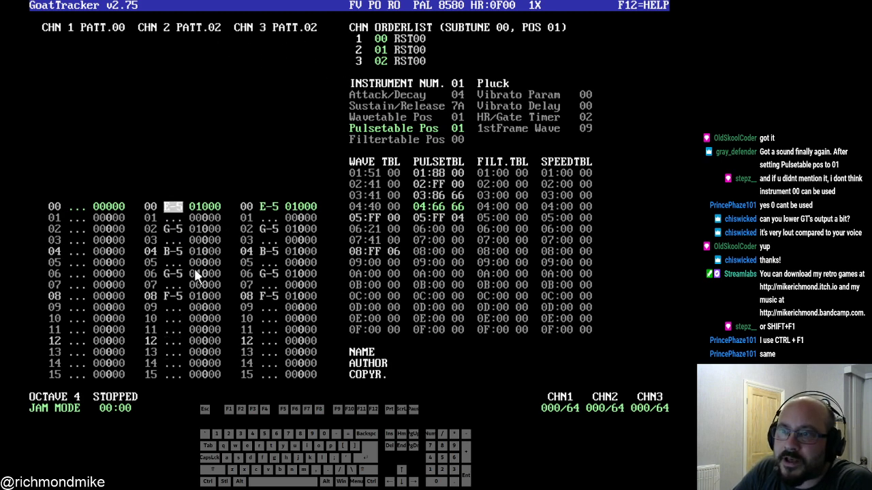
# - Enter A-5 on row 10 of pattern 02 in channel 2 in edit mode, and return channel 2 to pattern 01
pyautogui.click(164, 330)
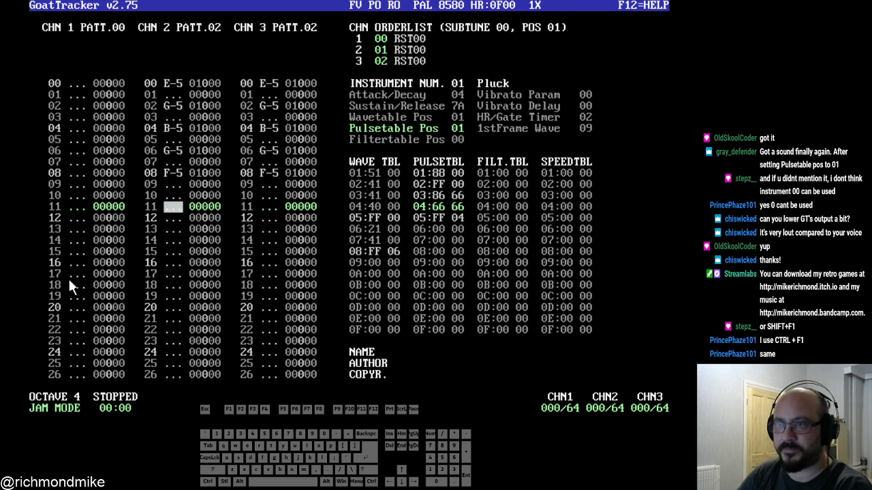
pyautogui.press('Up')
pyautogui.press('space')
pyautogui.press('y')
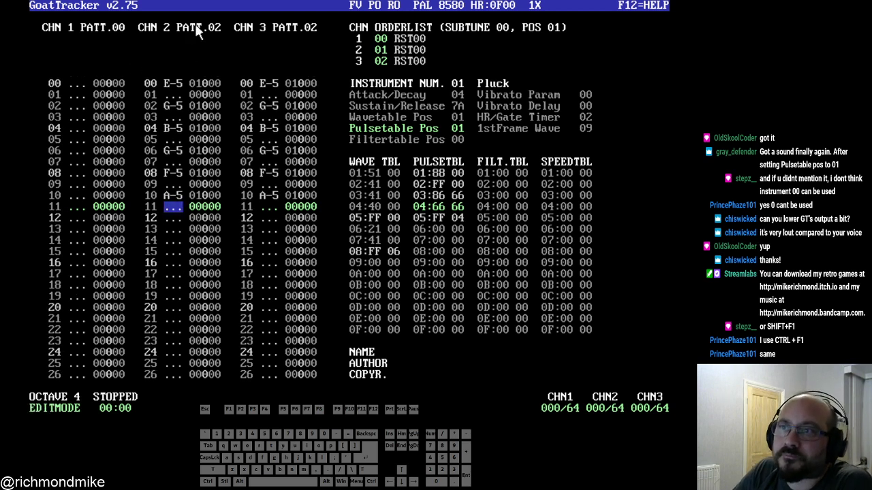
pyautogui.click(216, 29)
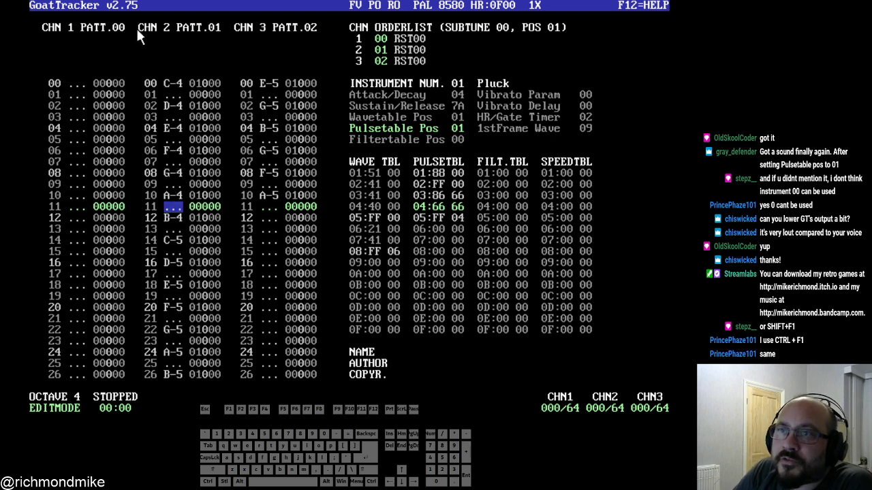
# - Set the first orderlist entries of channels 1, 2 and 3 to patterns 01, 02 and 03
pyautogui.click(380, 39)
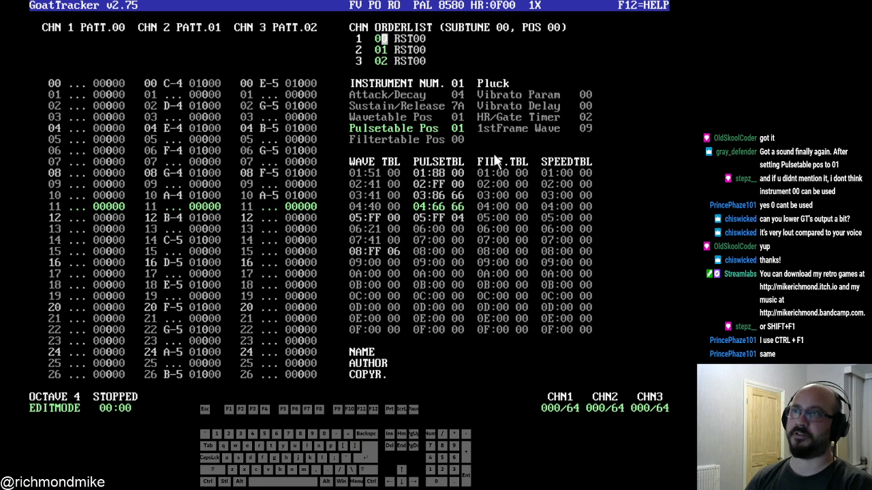
pyautogui.press('Left')
pyautogui.press('Right')
pyautogui.press('Left')
pyautogui.press('Right')
pyautogui.write('1')
pyautogui.press('Down')
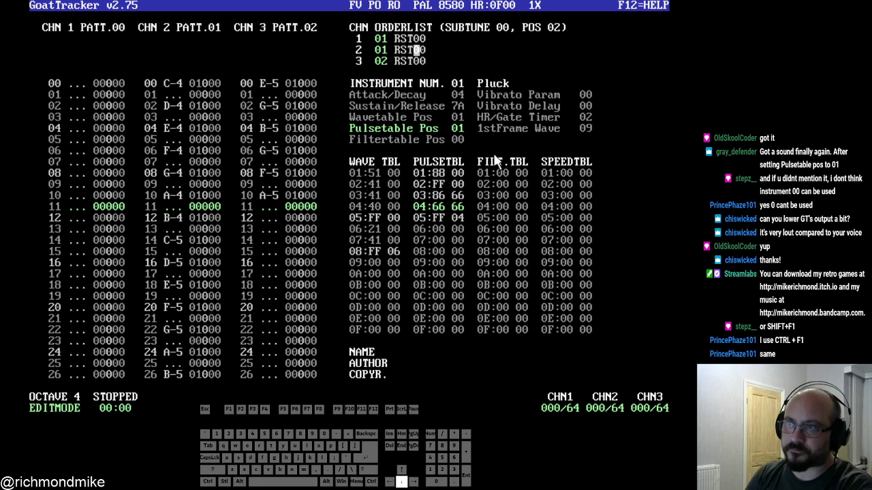
pyautogui.press('Left')
pyautogui.write('2')
pyautogui.press('Down')
pyautogui.press('Left')
pyautogui.write('3')
pyautogui.press('Left')
pyautogui.press('Left')
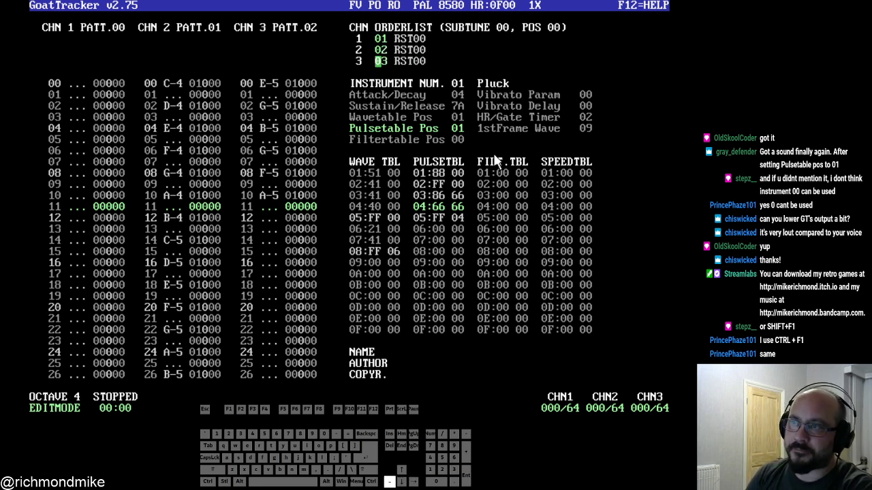
# - Change the first orderlist entries of channel 1 to 04 and channel 2 to 05
pyautogui.press('Up')
pyautogui.press('Right')
pyautogui.press('Up')
pyautogui.write('4')
pyautogui.press('Down')
pyautogui.press('Left')
pyautogui.write('5')
pyautogui.press('Down')
pyautogui.press('Left')
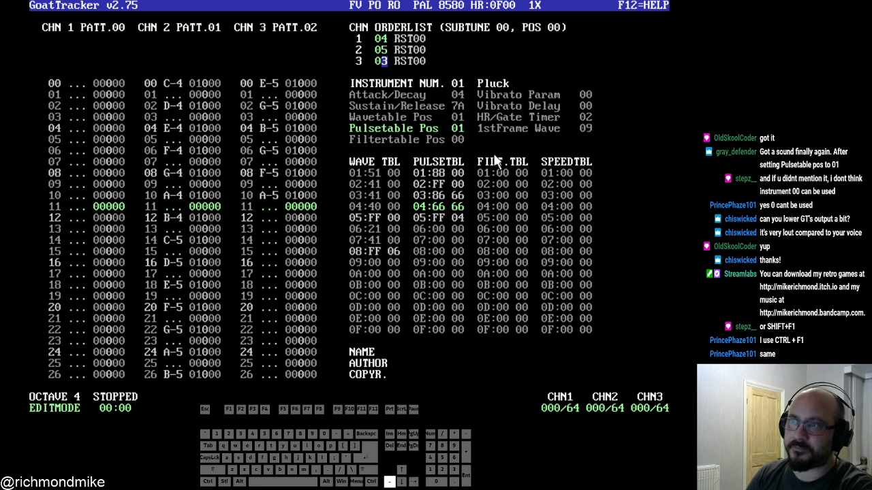
# - Set the first orderlist entry of all three channels to the highest pattern number, CF
pyautogui.press('Up')
pyautogui.press('Left')
pyautogui.write('ff')
pyautogui.press('Up')
pyautogui.press('Left')
pyautogui.press('Left')
pyautogui.write('ff')
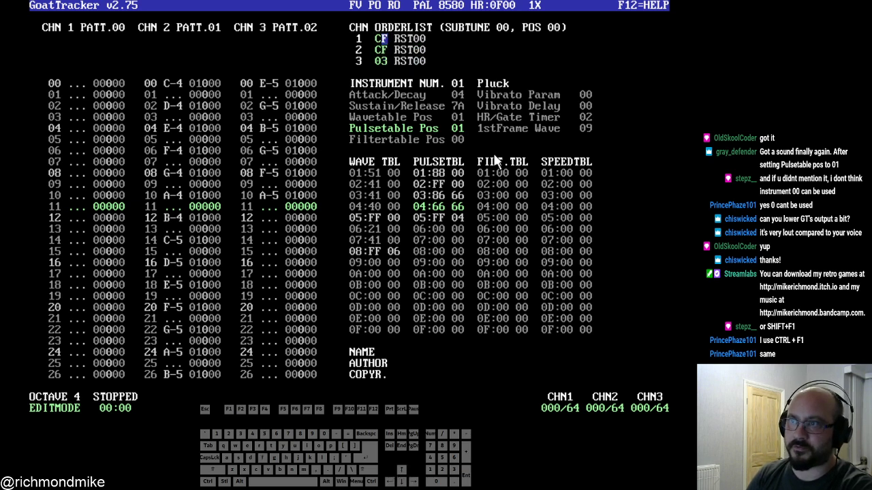
pyautogui.press('Down')
pyautogui.press('Left')
pyautogui.press('Left')
pyautogui.press('Down')
pyautogui.write('ff')
pyautogui.press('Up')
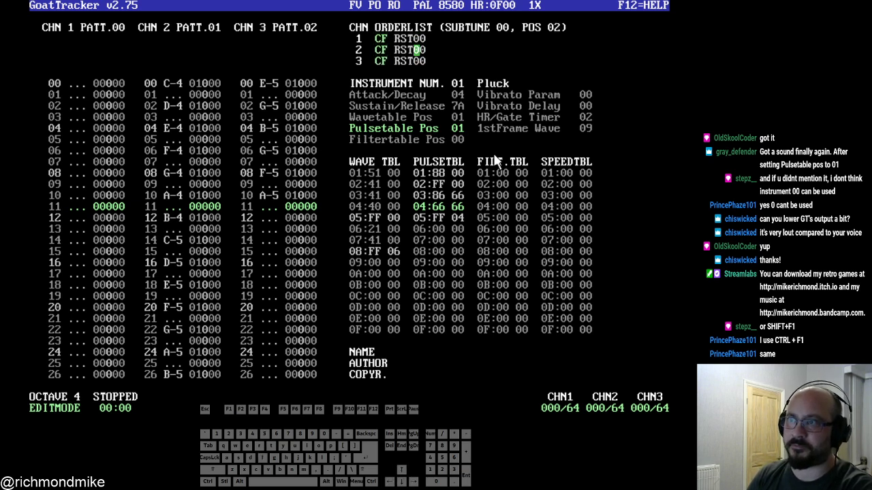
pyautogui.press('Left')
pyautogui.press('Left')
pyautogui.press('Up')
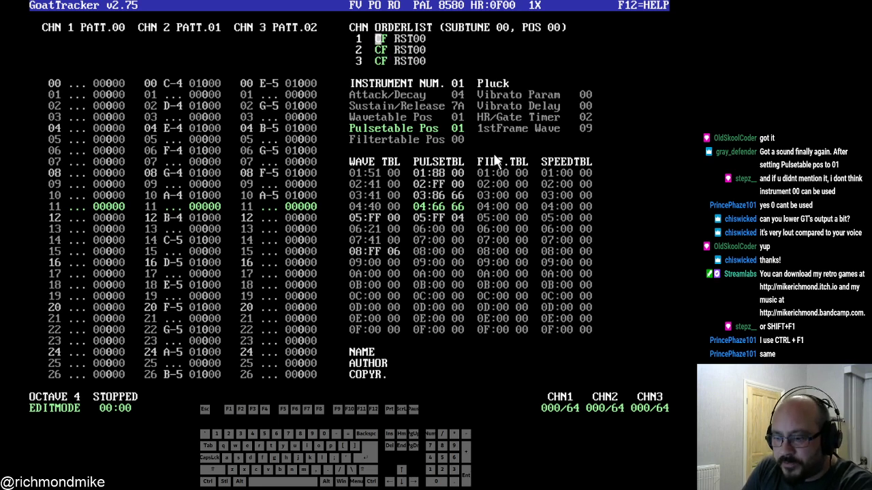
# - Set the first orderlist entry of all three channels to pattern 00
pyautogui.write('00')
pyautogui.press('Down')
pyautogui.press('Left')
pyautogui.press('Left')
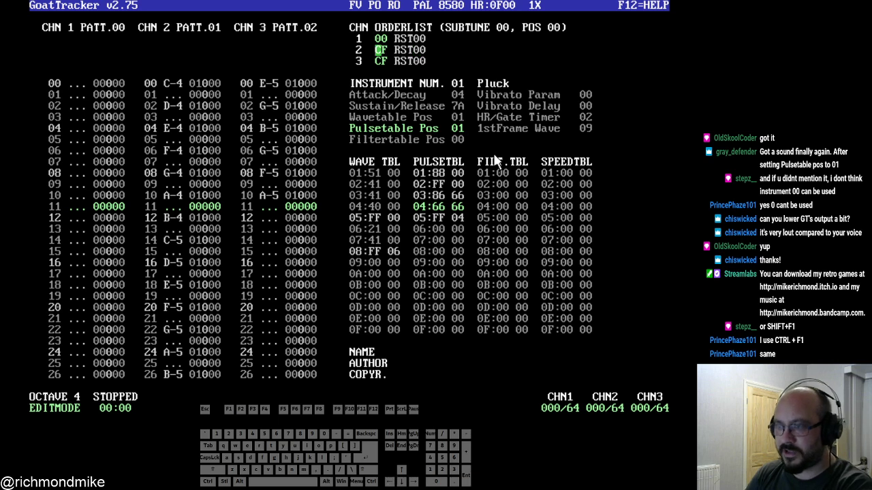
pyautogui.write('00')
pyautogui.press('Down')
pyautogui.press('Left')
pyautogui.press('Left')
pyautogui.write('00')
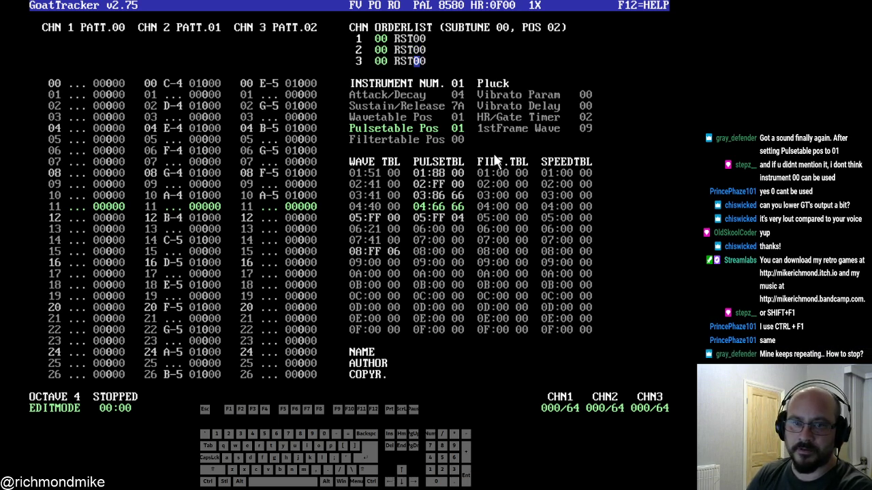
pyautogui.press('Left')
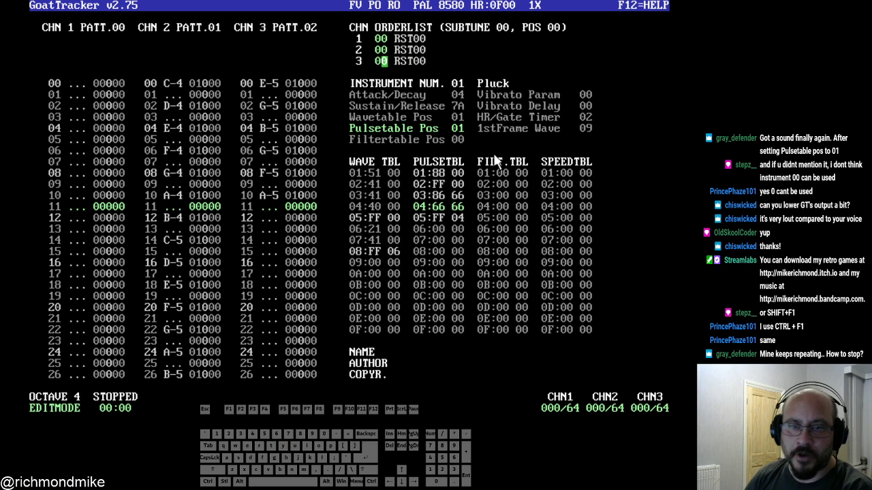
# - Return to the channel 2 pattern, start the song from the beginning, and stop playback
pyautogui.click(179, 181)
pyautogui.press('F1')
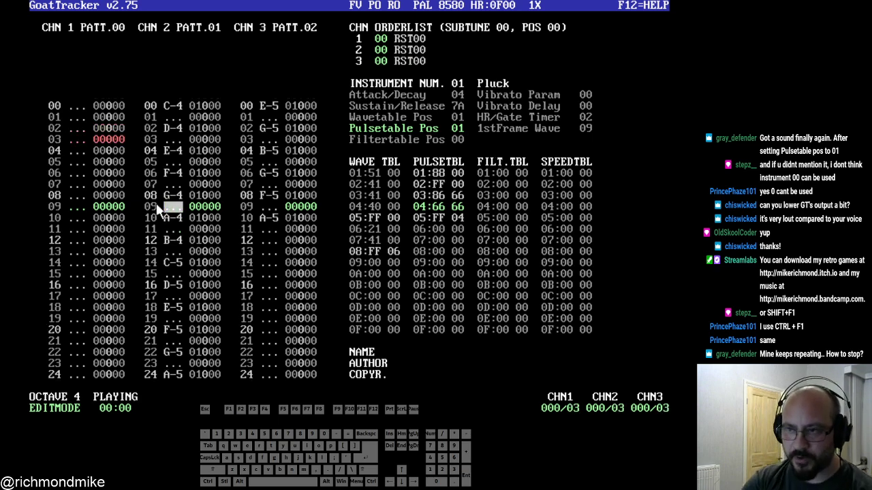
pyautogui.press('F4')
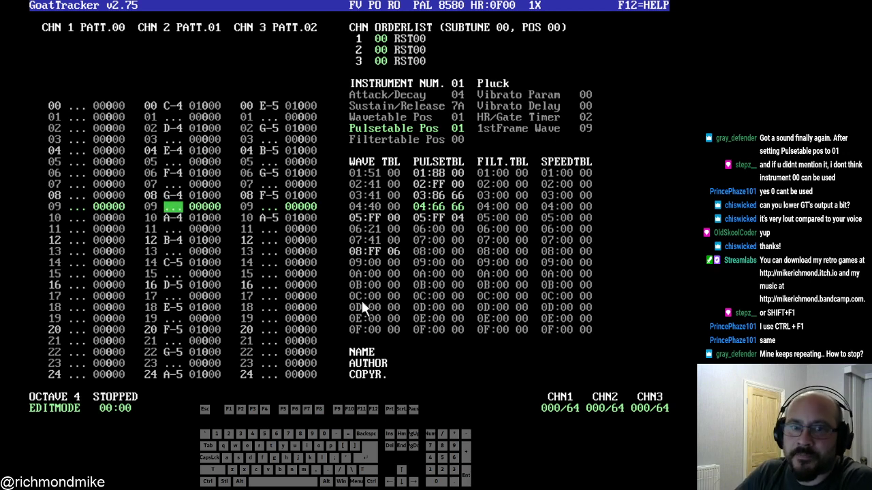
# - Assign patterns 01, 02 and 03 to the first orderlist positions of channels 1, 2 and 3, returning to channel 1's entry
pyautogui.click(391, 41)
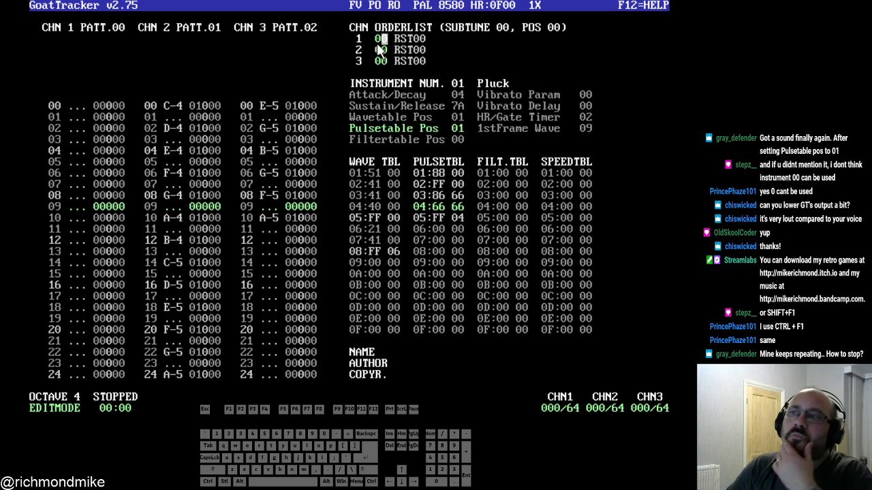
pyautogui.write('1')
pyautogui.press('Left')
pyautogui.press('Down')
pyautogui.write('2')
pyautogui.press('Left')
pyautogui.press('Down')
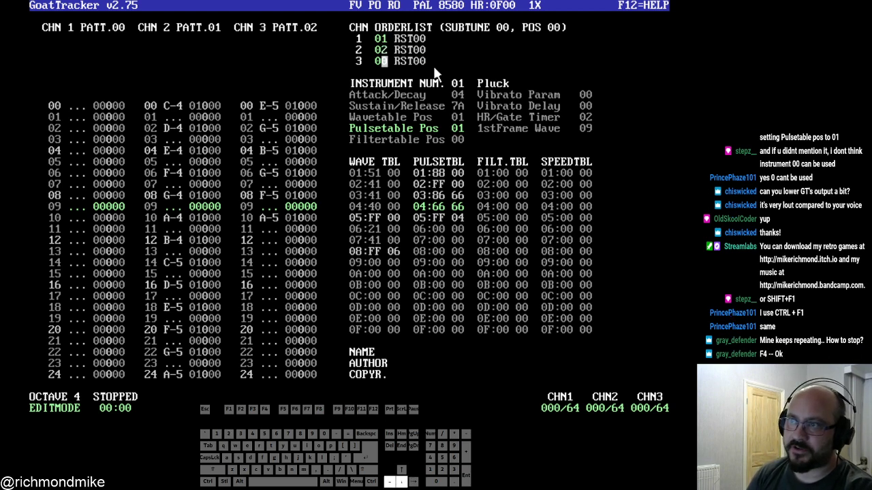
pyautogui.write('3')
pyautogui.press('Left')
pyautogui.press('Up')
pyautogui.press('Up')
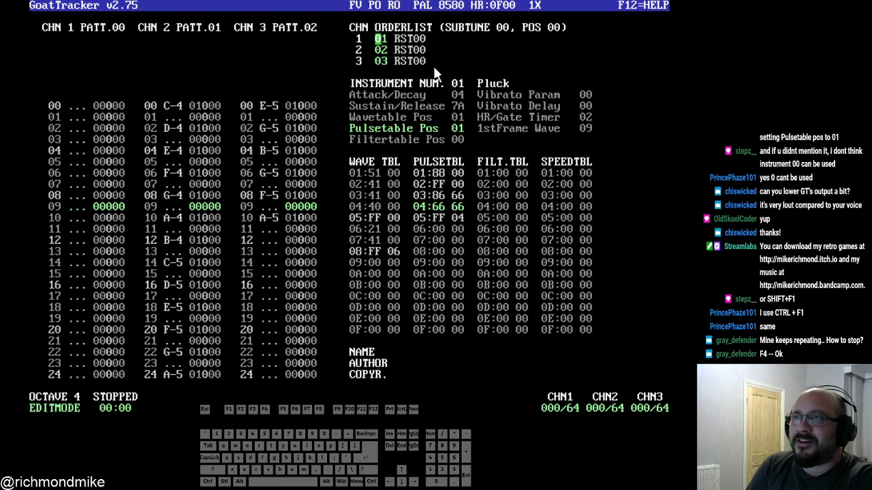
pyautogui.press('Down')
pyautogui.press('Up')
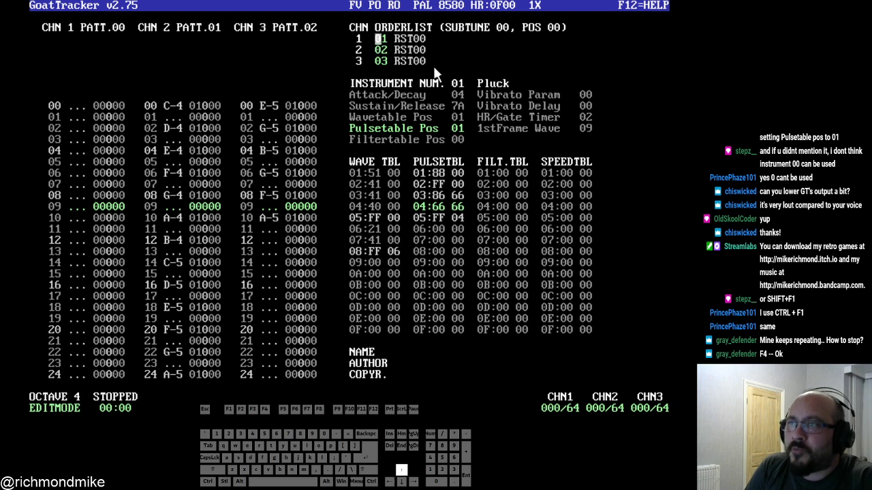
# - Load orderlist patterns 01, 02 and 03 into the pattern views of channels 1, 2 and 3
pyautogui.press('Down')
pyautogui.press('Down')
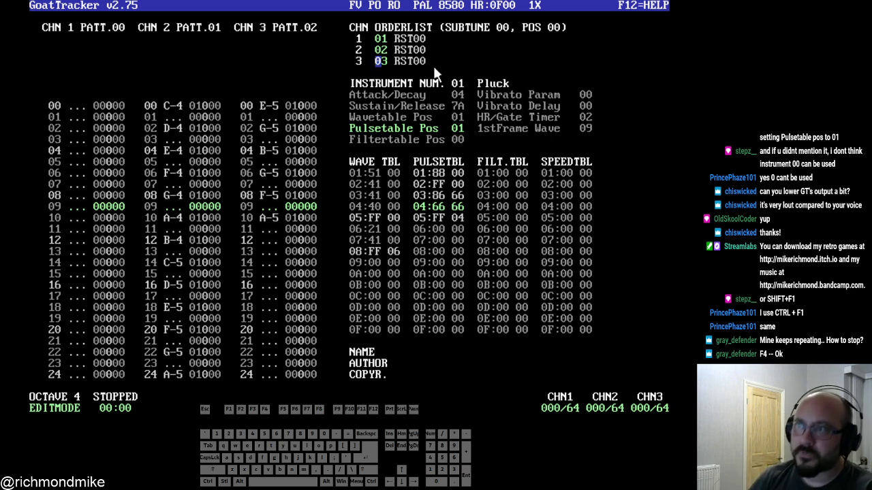
pyautogui.click(379, 40)
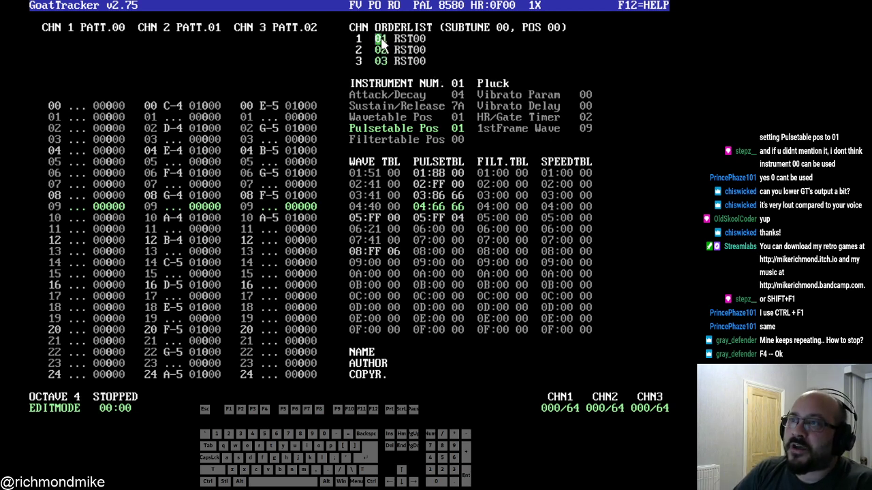
pyautogui.press('Return')
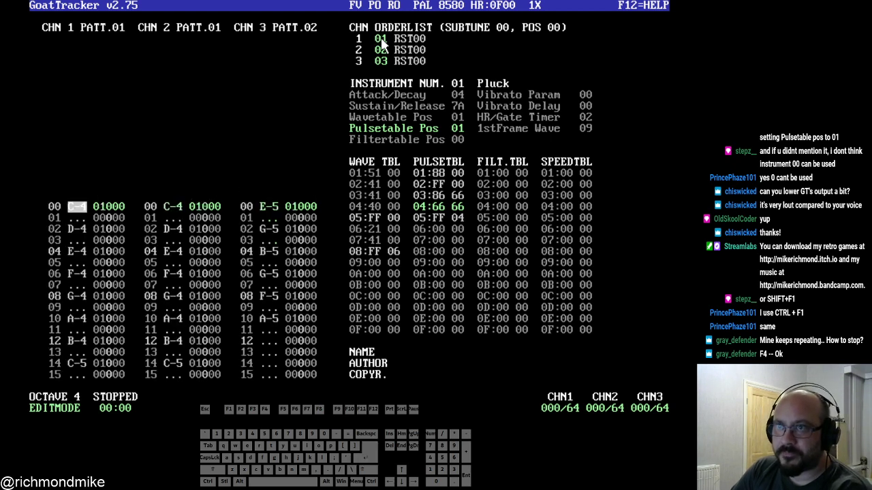
pyautogui.click(381, 40)
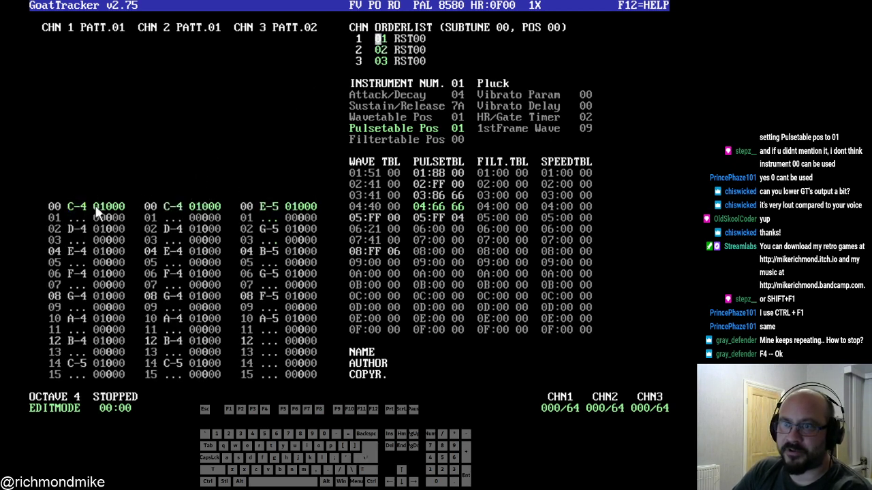
pyautogui.click(385, 50)
pyautogui.press('Return')
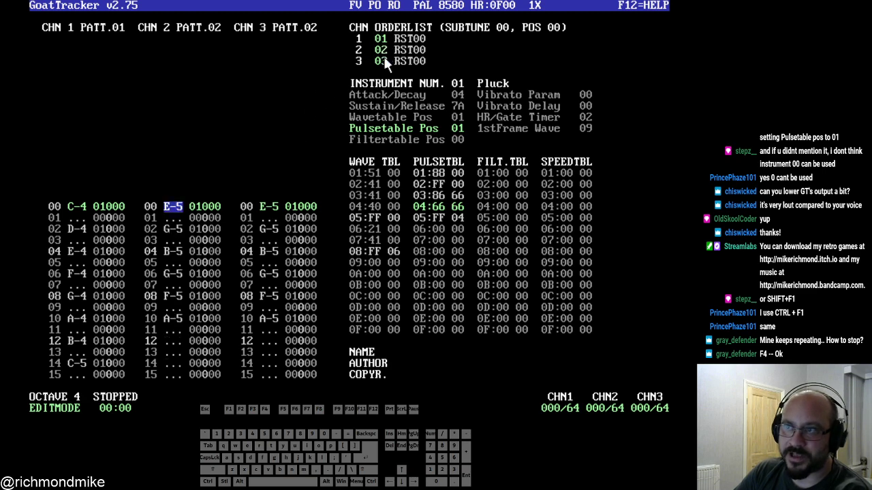
pyautogui.click(383, 61)
pyautogui.press('Return')
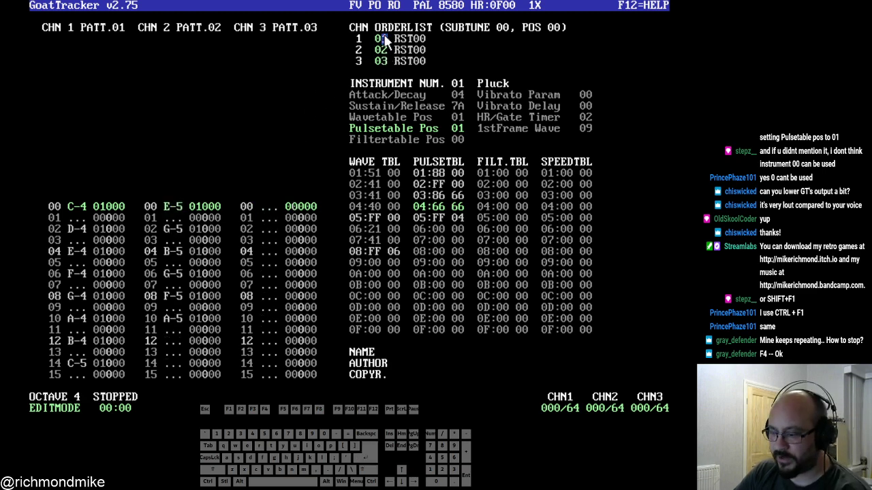
# - Switch to jam mode, then play the song from the beginning and stop it
pyautogui.click(385, 39)
pyautogui.click(383, 52)
pyautogui.click(383, 59)
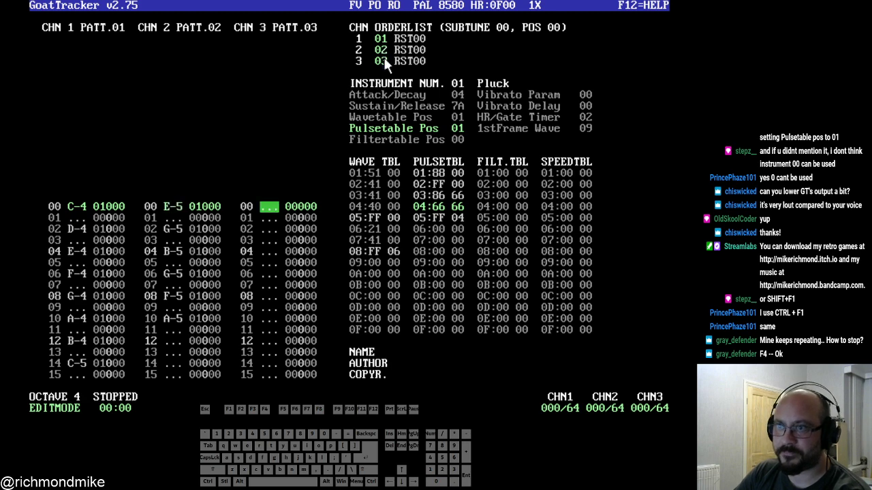
pyautogui.press('space')
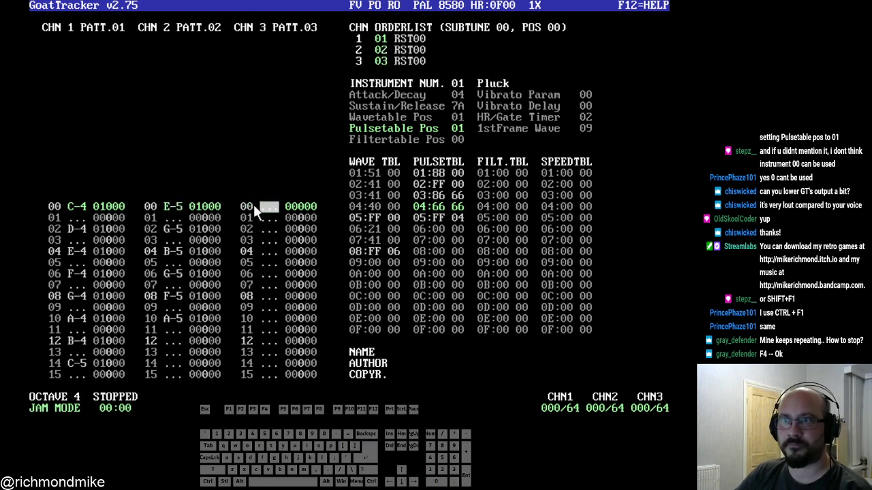
pyautogui.press('F1')
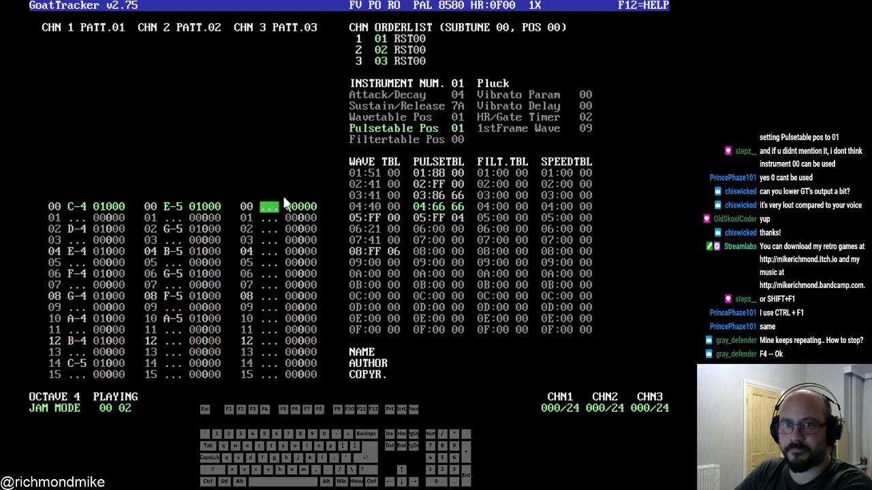
pyautogui.press('F4')
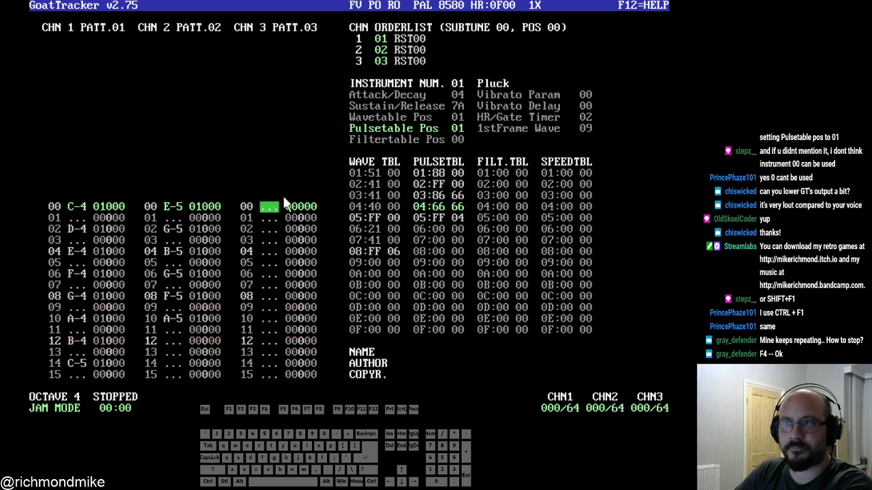
# - Swap the first orderlist entries so that channel 1 uses pattern 03 and channel 3 uses pattern 01
pyautogui.click(383, 39)
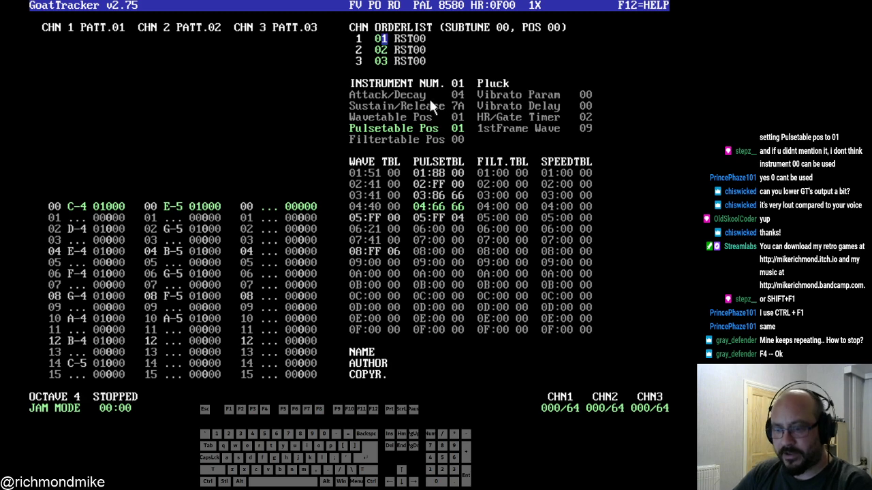
pyautogui.press('Down')
pyautogui.press('Down')
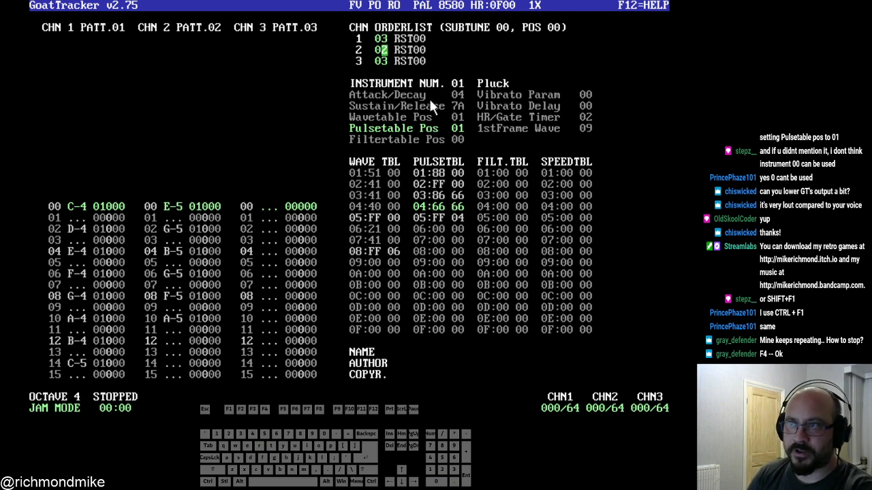
pyautogui.write('01')
pyautogui.press('Up')
pyautogui.press('Up')
pyautogui.write('03')
# - Load orderlist patterns 03, 02 and 01 into the pattern views of channels 1, 2 and 3
pyautogui.press('Return')
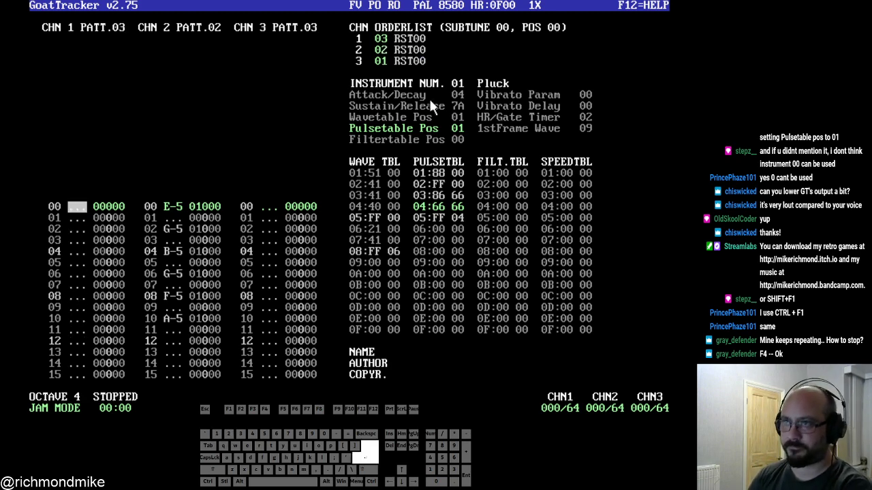
pyautogui.press('F6')
pyautogui.press('Down')
pyautogui.press('Return')
pyautogui.press('F6')
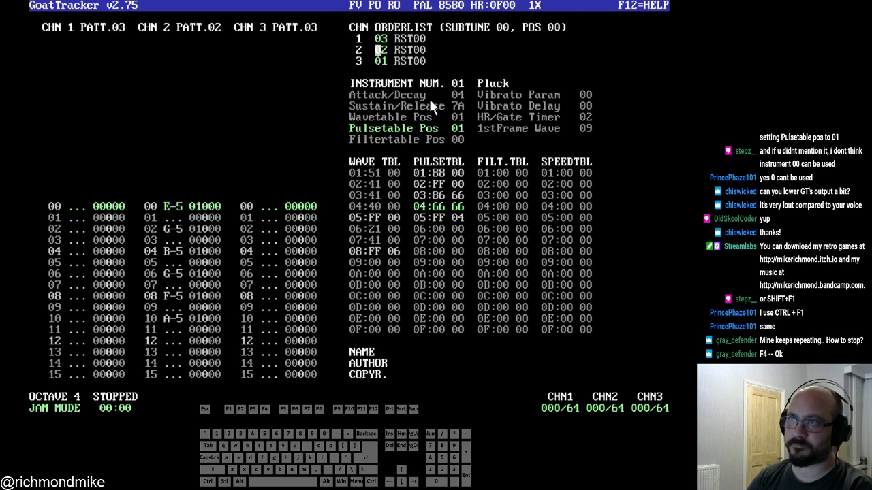
pyautogui.press('Down')
pyautogui.press('Return')
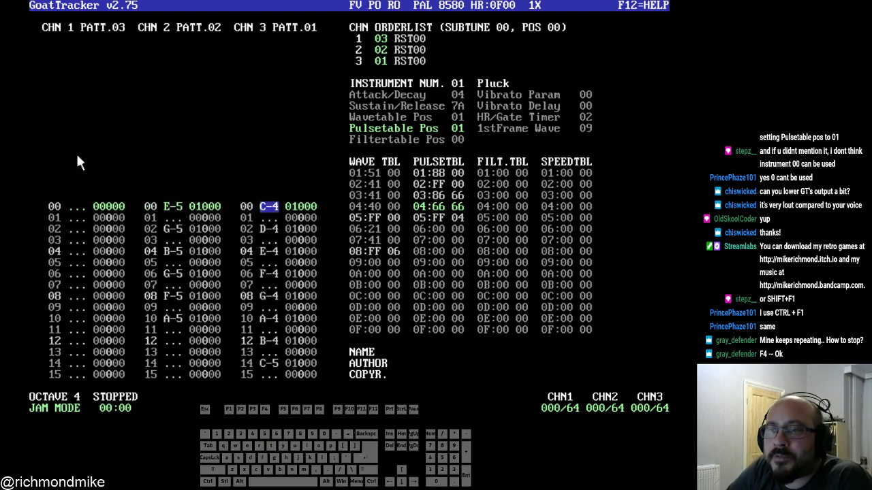
# - Set the first orderlist entries of channels 1, 2 and 3 to patterns 01, 02 and 03
pyautogui.click(383, 39)
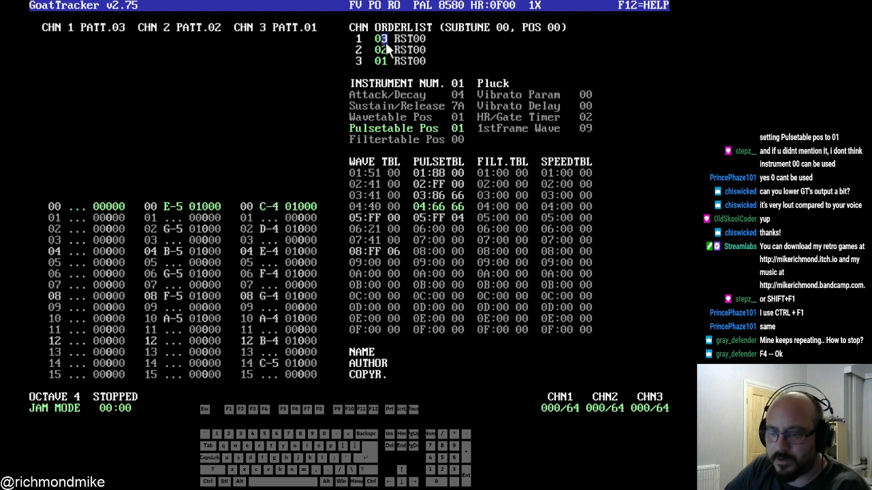
pyautogui.write('1')
pyautogui.click(385, 50)
pyautogui.write('2')
pyautogui.click(385, 61)
pyautogui.write('3')
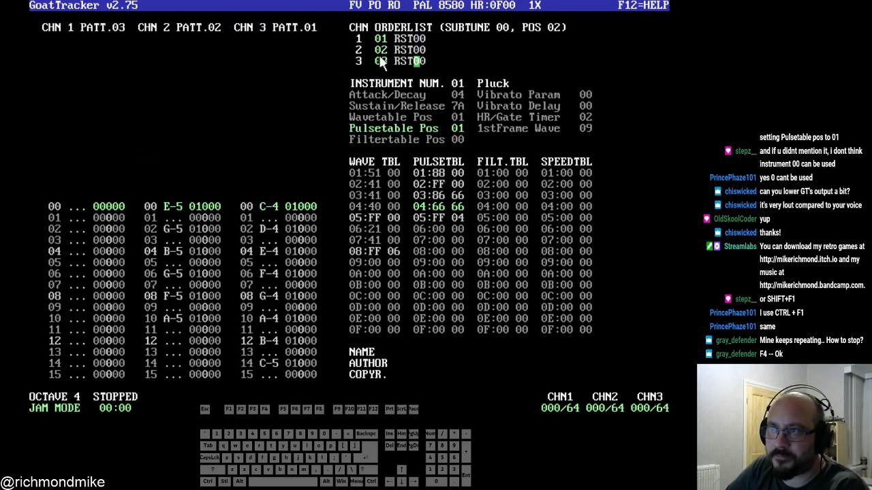
# - Reload the first orderlist entry of each channel into its pattern view, showing patterns 01, 02 and 03
pyautogui.click(379, 39)
pyautogui.press('Return')
pyautogui.click(381, 51)
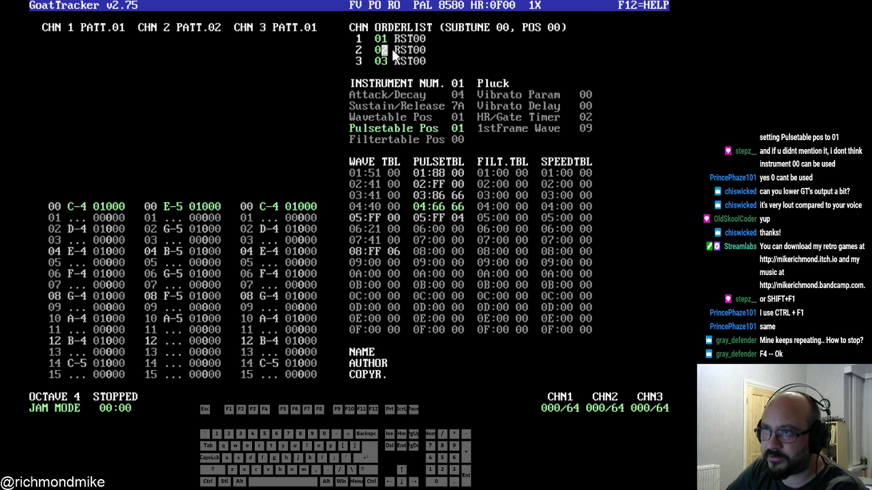
pyautogui.press('Return')
pyautogui.click(382, 61)
pyautogui.press('Return')
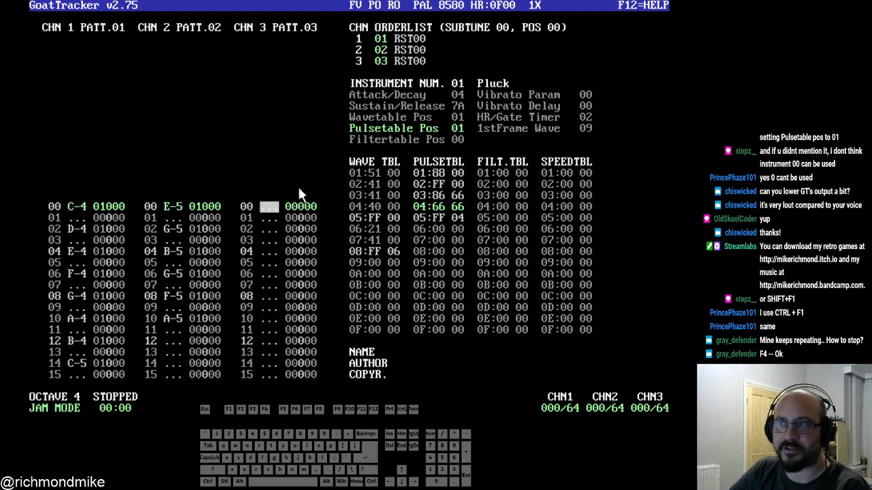
# - Add a second orderlist entry with pattern 00 to channels 1, 2 and 3
pyautogui.click(398, 39)
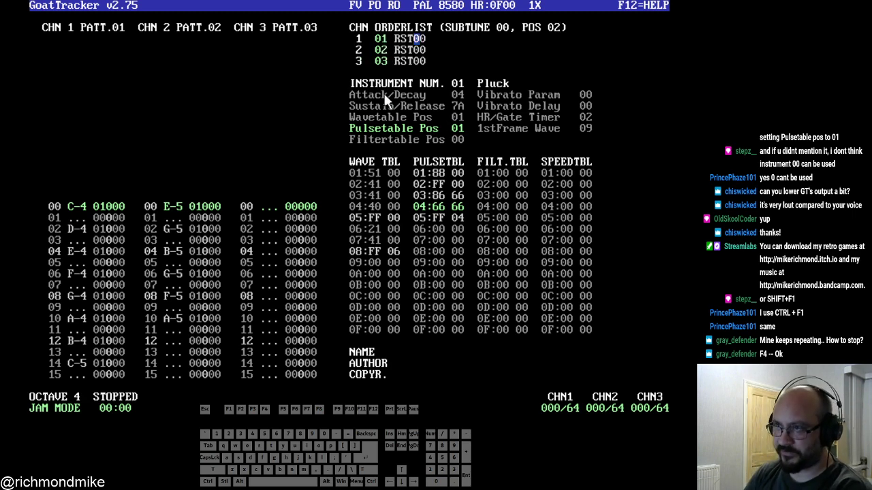
pyautogui.write('00')
pyautogui.press('Down')
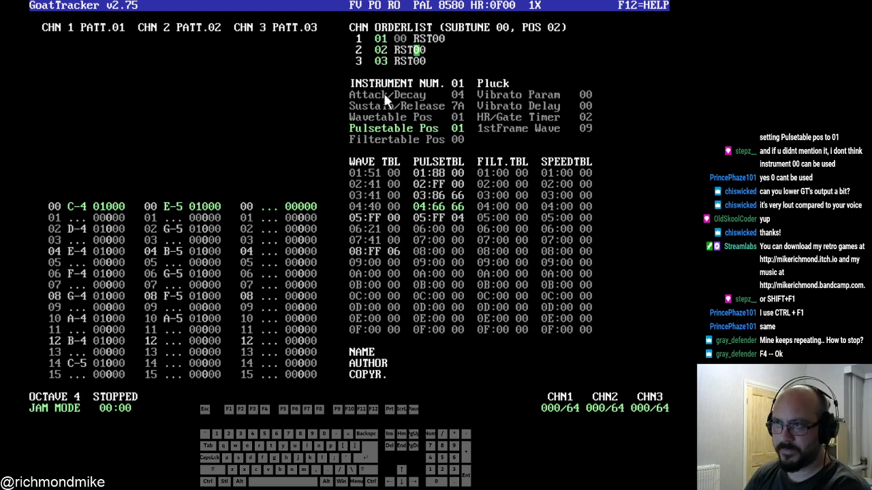
pyautogui.write('00')
pyautogui.press('Down')
pyautogui.write('00')
# - Set the second orderlist entries of channels 1, 2 and 3 to patterns 01, 02 and 03
pyautogui.press('Left')
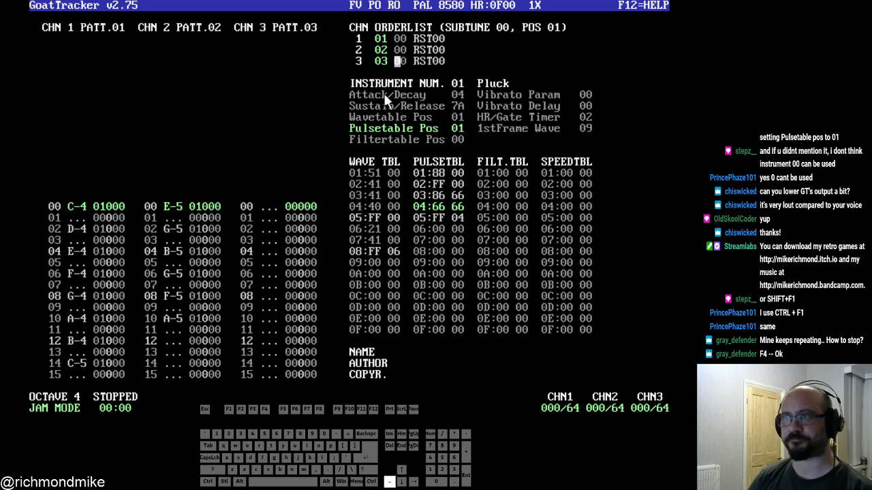
pyautogui.press('Left')
pyautogui.press('Right')
pyautogui.press('Up')
pyautogui.press('Right')
pyautogui.press('Up')
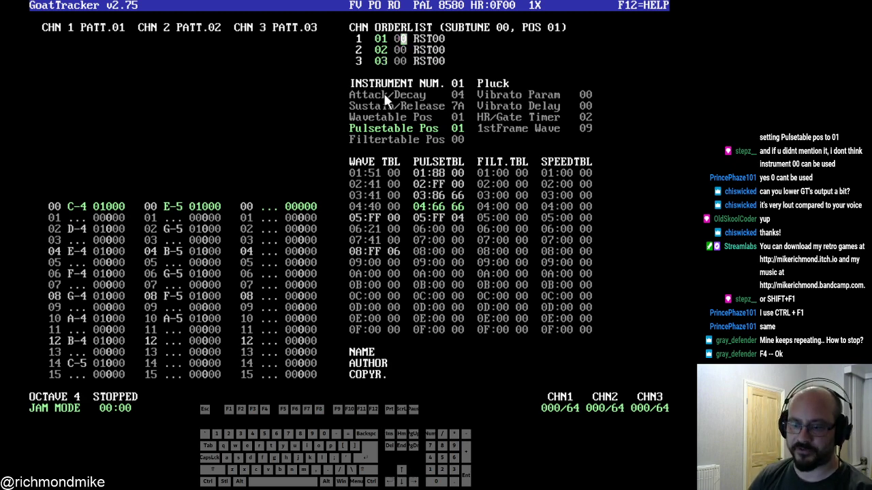
pyautogui.write('1')
pyautogui.press('Down')
pyautogui.press('Left')
pyautogui.write('2')
pyautogui.press('Down')
pyautogui.press('Left')
pyautogui.write('3')
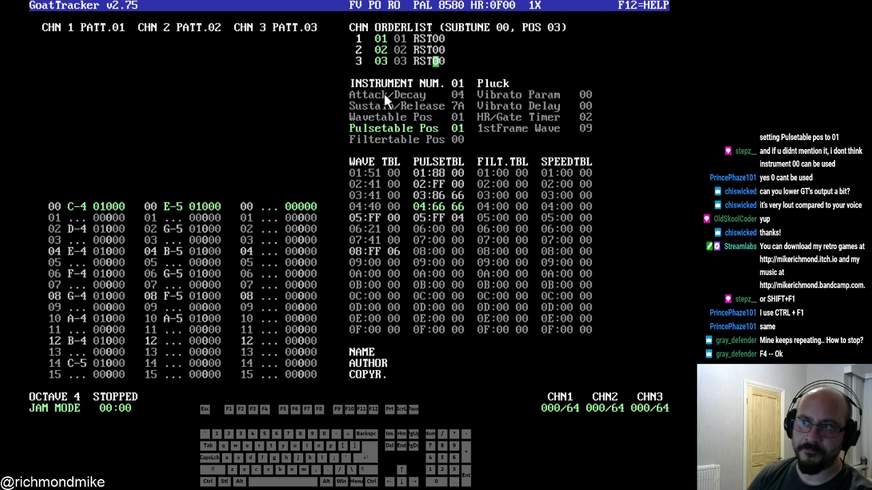
# - Change the second orderlist entries of channels 1, 2 and 3 to patterns 03, 02 and 01
pyautogui.press('Left')
pyautogui.press('Left')
pyautogui.press('Up')
pyautogui.press('Up')
pyautogui.press('Right')
pyautogui.write('3')
pyautogui.press('Down')
pyautogui.press('Left')
pyautogui.write('2')
pyautogui.press('Down')
pyautogui.press('Left')
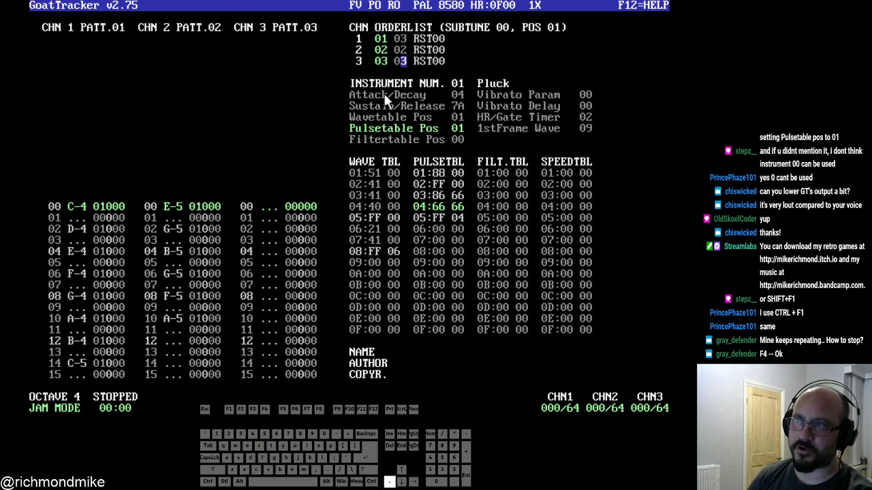
pyautogui.write('1')
# - Reset the second orderlist entry of all three channels to pattern 00
pyautogui.press('Left')
pyautogui.press('Left')
pyautogui.press('Up')
pyautogui.press('Up')
pyautogui.press('Right')
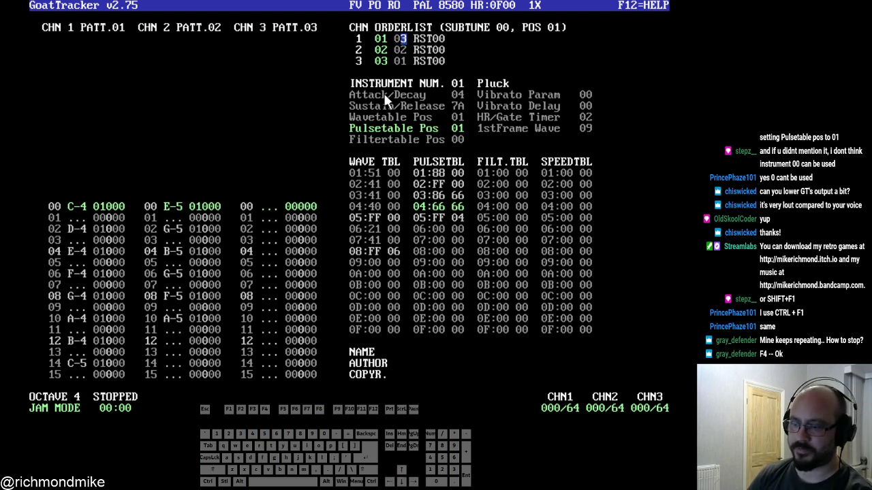
pyautogui.write('0')
pyautogui.press('Down')
pyautogui.press('Left')
pyautogui.write('0')
pyautogui.press('Down')
pyautogui.press('Left')
pyautogui.write('0')
# - Enter patterns 01, 02 and 03 as the second orderlist entries of channels 1, 2 and 3
pyautogui.press('Left')
pyautogui.press('Up')
pyautogui.press('Up')
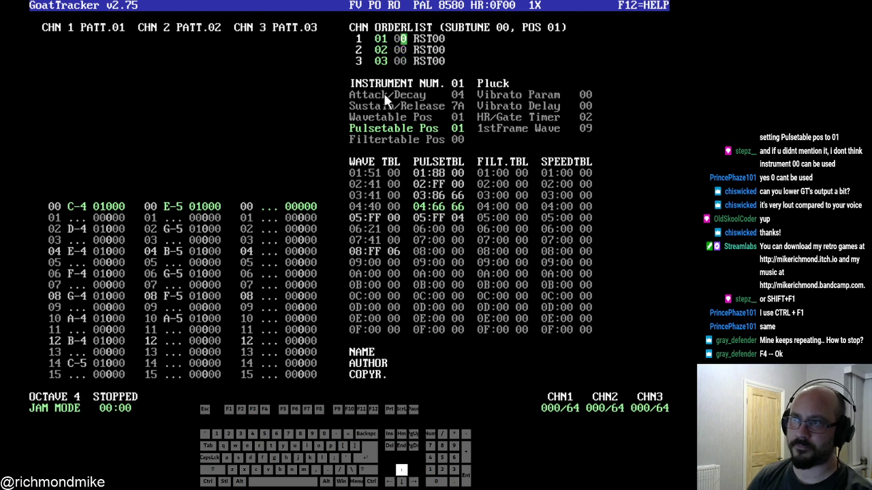
pyautogui.write('1')
pyautogui.press('Down')
pyautogui.press('Left')
pyautogui.write('2')
pyautogui.press('Down')
pyautogui.press('Left')
pyautogui.write('3')
# - Mark the second orderlist entry as the playback start position for all three channels
pyautogui.press('Left')
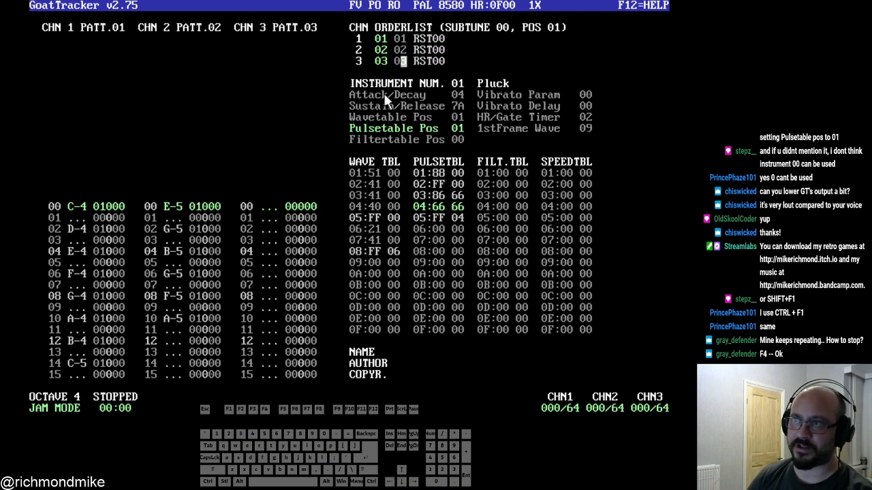
pyautogui.press('space')
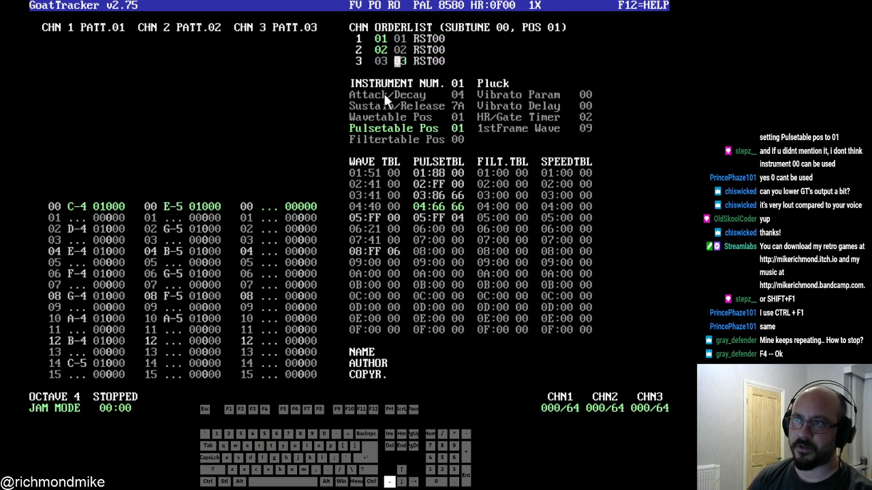
pyautogui.press('space')
pyautogui.press('Up')
pyautogui.press('Up')
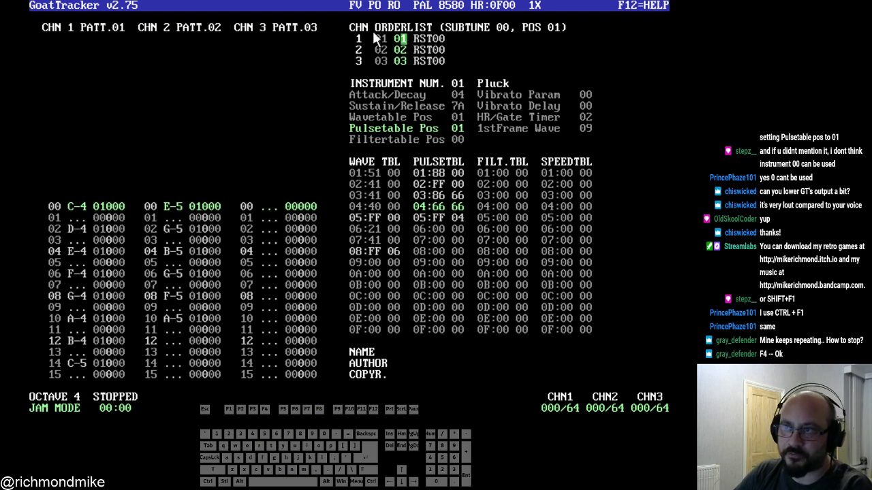
# - Mark the first orderlist entry as the playback start position for channels 1, 2 and 3
pyautogui.click(379, 39)
pyautogui.press('space')
pyautogui.click(379, 49)
pyautogui.press('space')
pyautogui.click(384, 59)
pyautogui.press('space')
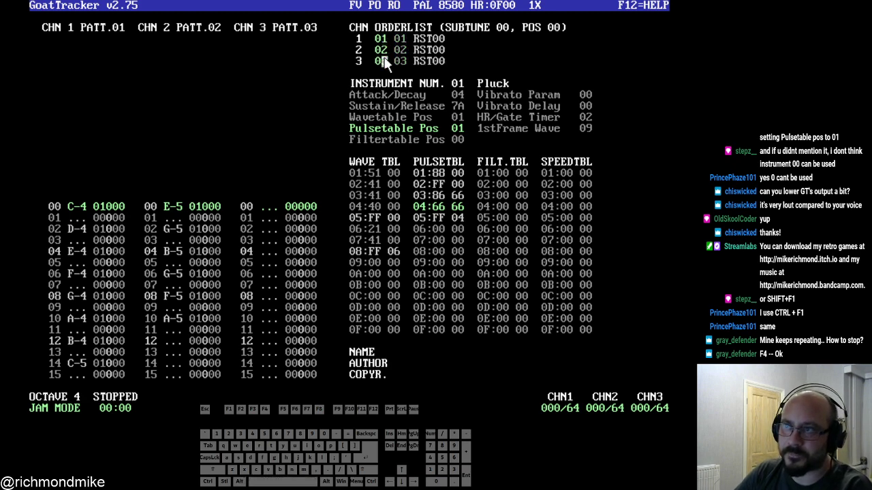
pyautogui.click(386, 40)
pyautogui.press('space')
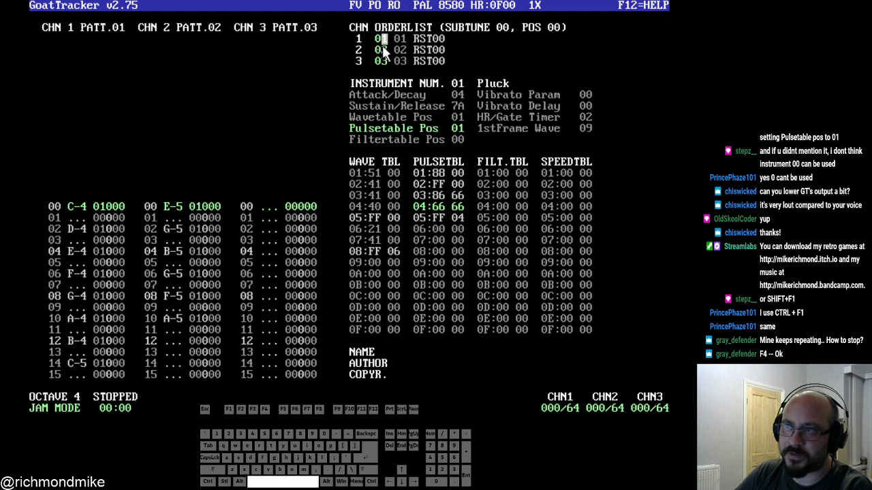
pyautogui.click(382, 51)
pyautogui.press('space')
pyautogui.click(384, 61)
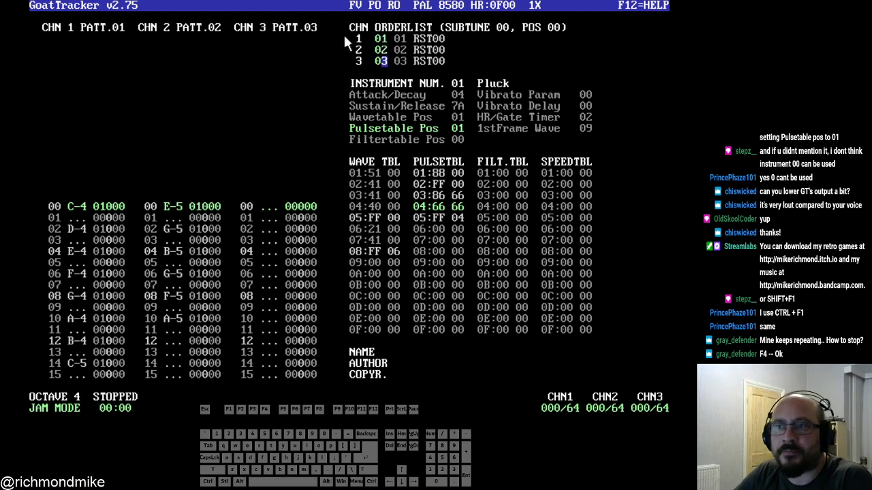
# - Place the cursor on row 00 of channel 1's pattern and play the song from the beginning
pyautogui.click(83, 202)
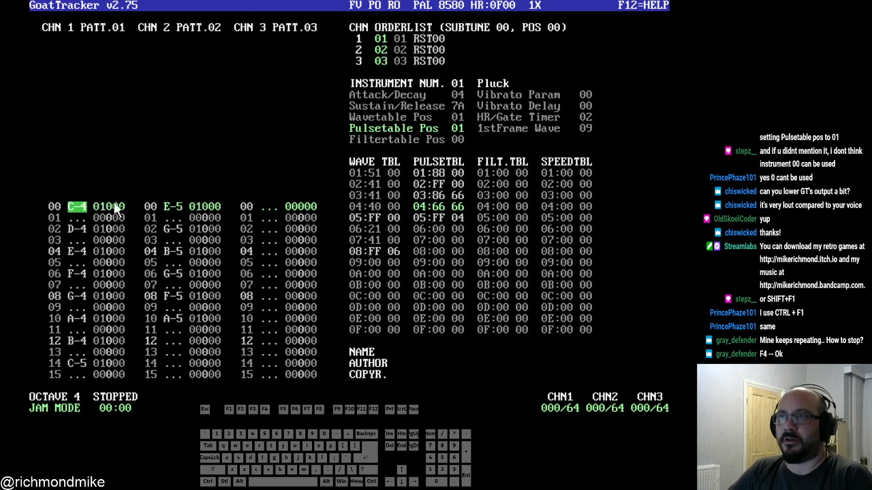
pyautogui.press('F1')
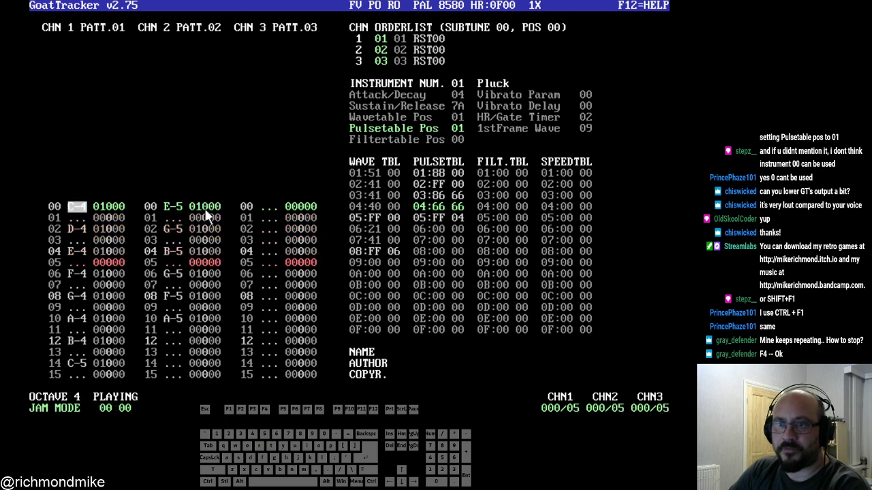
# - Stop the playback and delete all note rows from channel 1's pattern
pyautogui.press('F4')
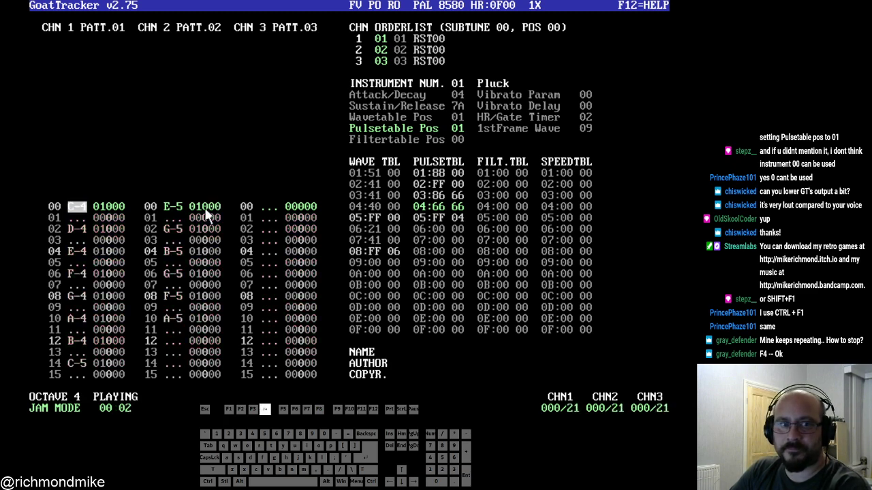
pyautogui.press('Delete')
pyautogui.press('Delete')
pyautogui.press('Delete')
pyautogui.press('Delete')
pyautogui.press('Delete')
pyautogui.press('Delete')
pyautogui.press('Delete')
pyautogui.press('Delete')
pyautogui.press('Delete')
pyautogui.press('Delete')
pyautogui.press('Delete')
pyautogui.press('Delete')
pyautogui.press('Delete')
pyautogui.press('Delete')
pyautogui.press('Delete')
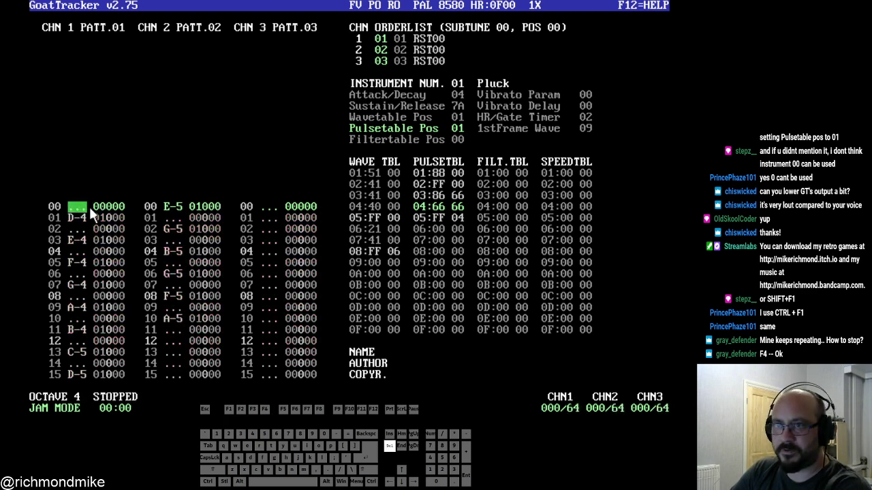
# - Delete all note rows from channel 2's pattern, starting at row 00
pyautogui.click(166, 208)
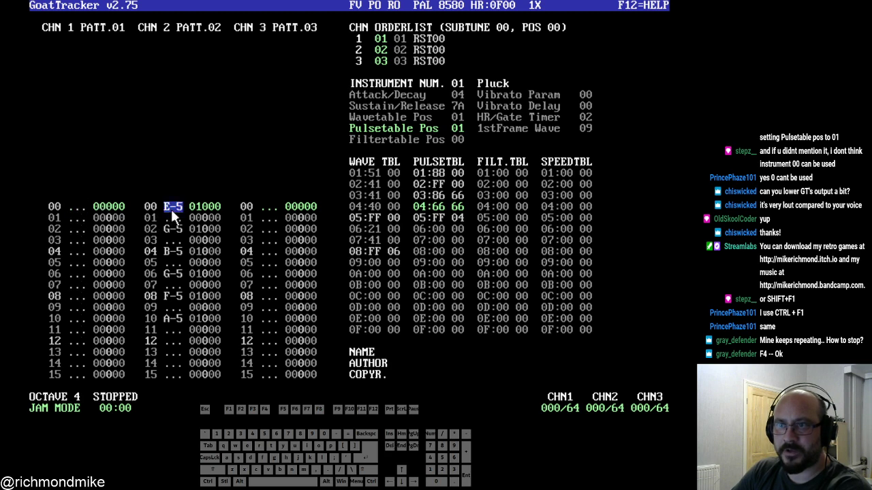
pyautogui.press('Delete')
pyautogui.press('Delete')
pyautogui.press('Delete')
pyautogui.press('Delete')
pyautogui.press('Delete')
pyautogui.press('Delete')
pyautogui.press('Delete')
pyautogui.press('Delete')
pyautogui.press('Delete')
pyautogui.press('Delete')
pyautogui.press('Delete')
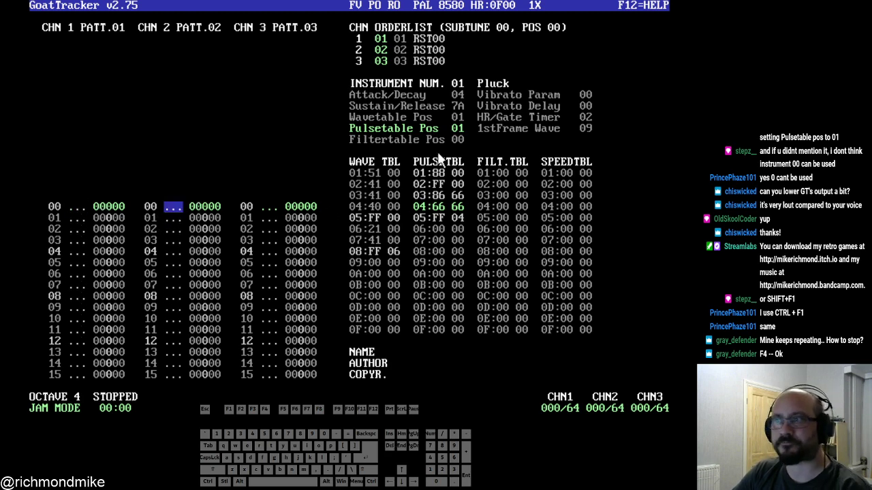
# - Switch to instrument 03 and name it "Bass Drum"
pyautogui.click(454, 86)
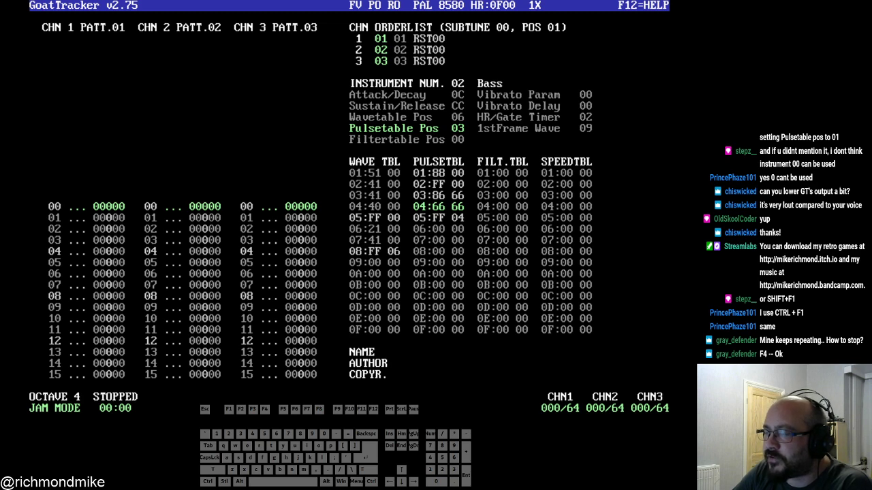
pyautogui.click(460, 81)
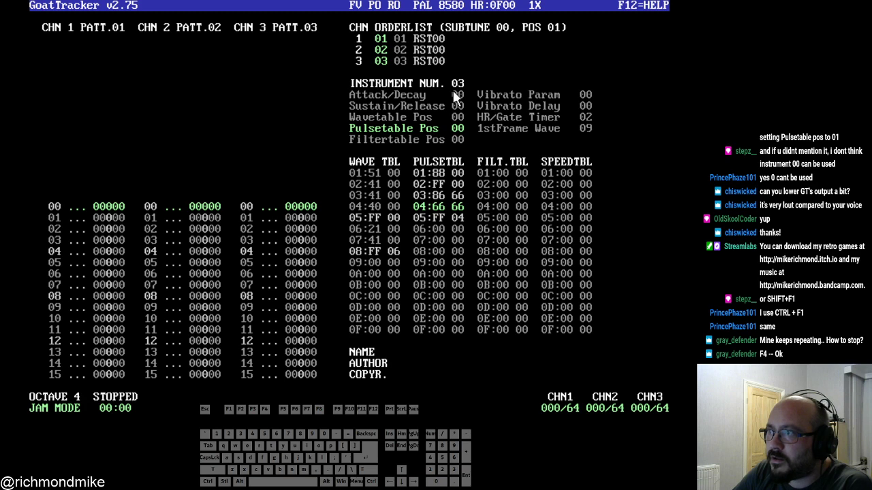
pyautogui.click(487, 82)
pyautogui.write('Bass ')
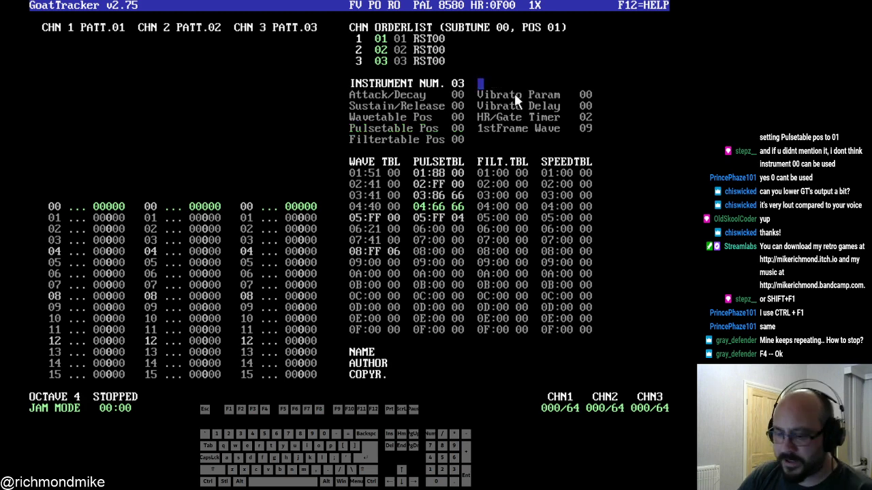
pyautogui.write('Drui')
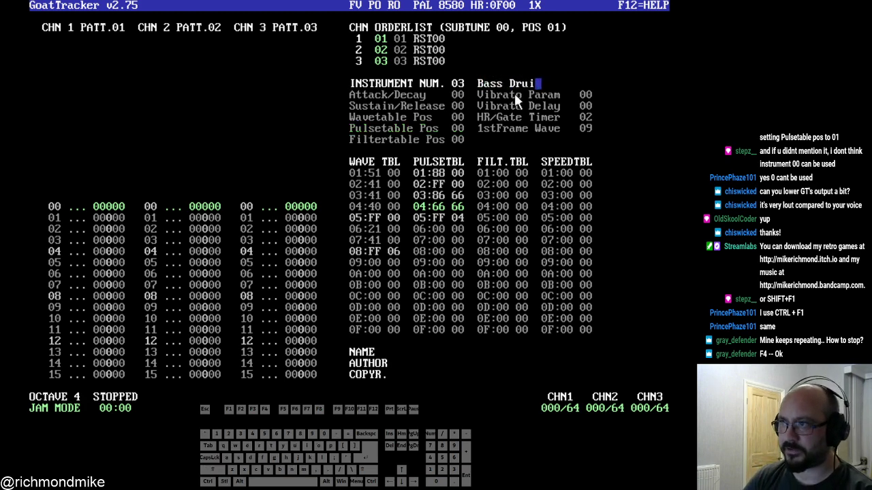
pyautogui.press('Return')
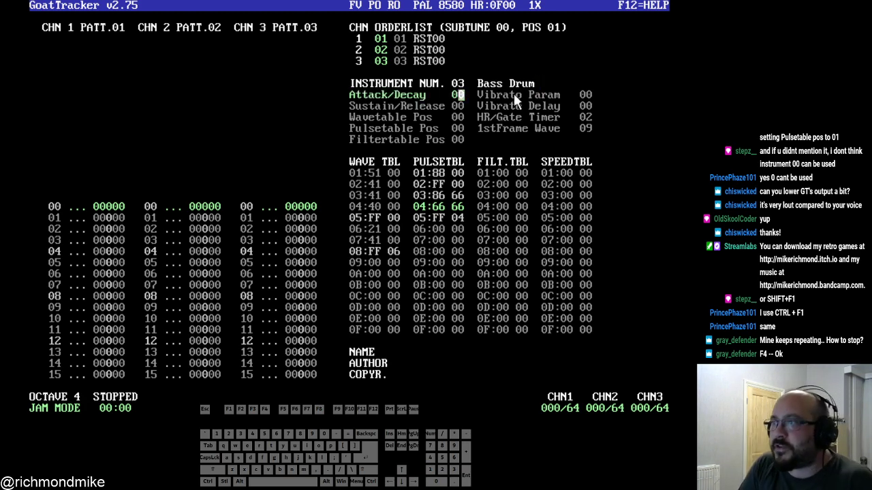
# - Set the Bass Drum's Attack/Decay to 04, Sustain/Release to C4 and Wavetable Pos to 09
pyautogui.write('04')
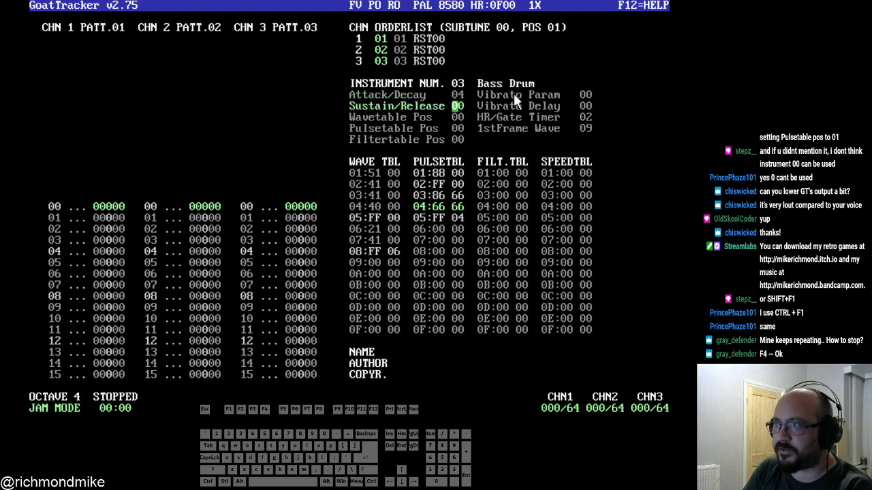
pyautogui.write('c4')
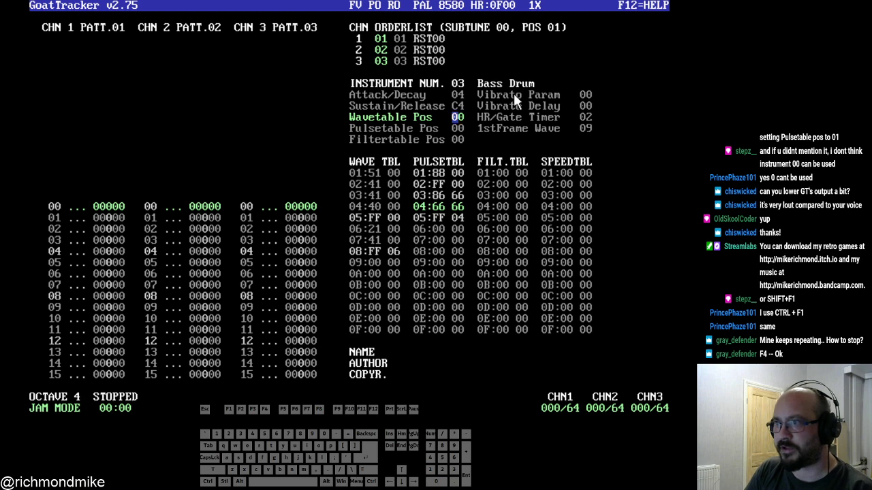
pyautogui.write('09')
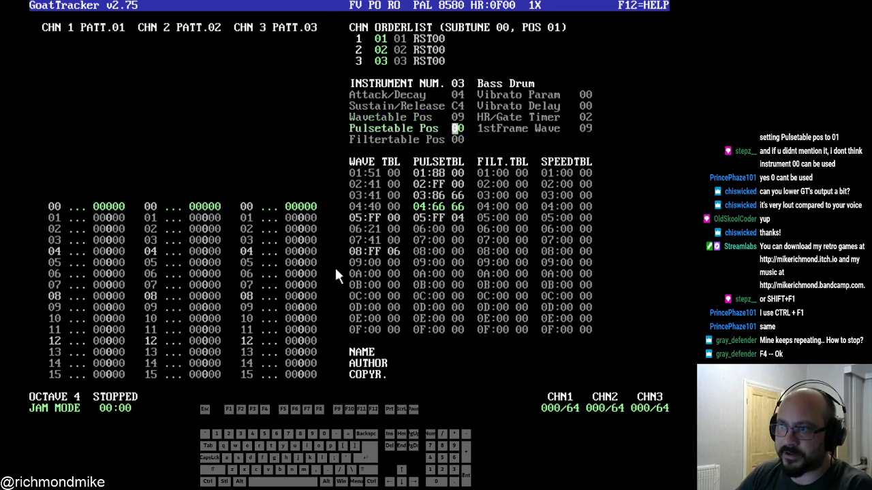
# - Enter 81 00 in wavetable row 09 and set the waveform in row 0A to 41
pyautogui.click(373, 267)
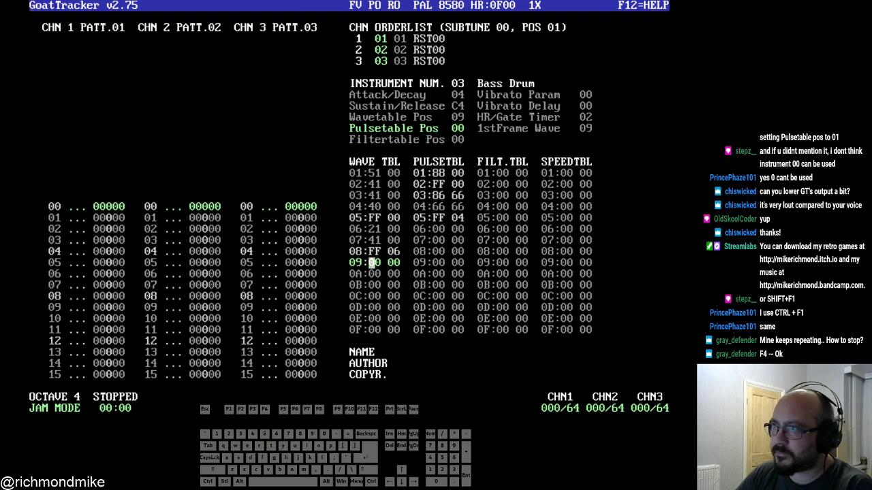
pyautogui.write('81')
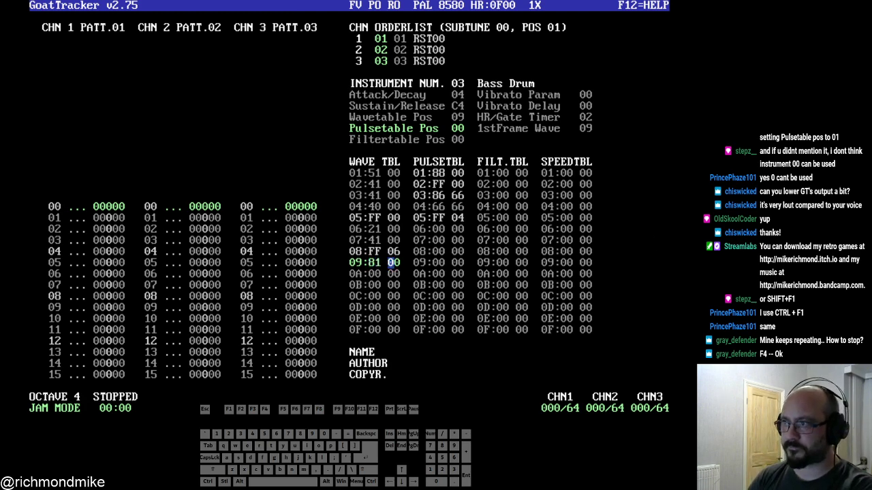
pyautogui.write('00')
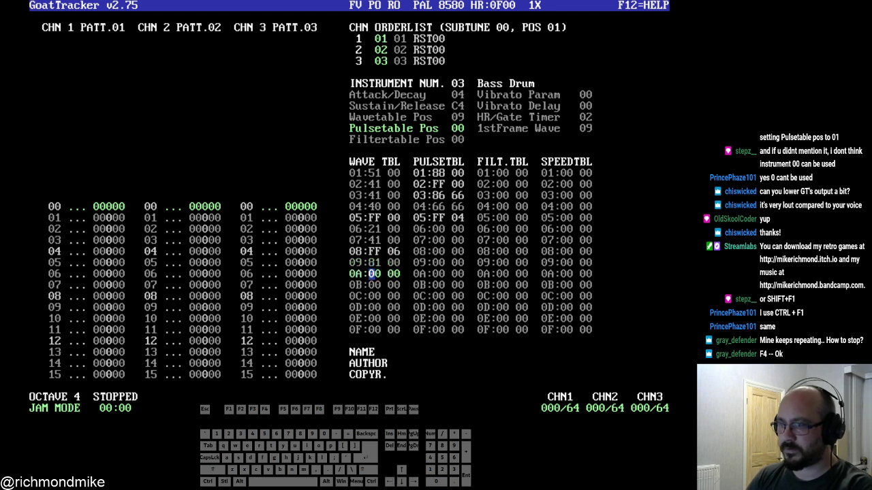
pyautogui.write('41')
pyautogui.press('Left')
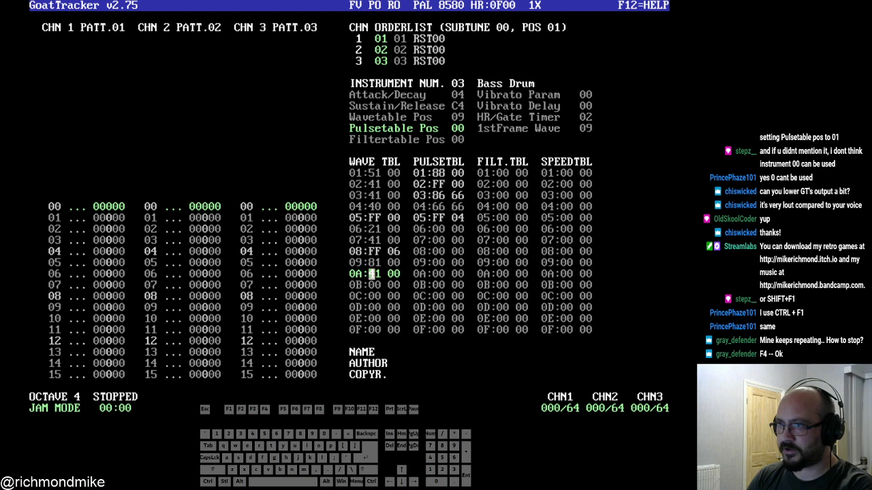
# - Set wavetable rows 0B and 0C to 40 and end the sequence with FF in row 0D
pyautogui.press('Down')
pyautogui.press('Down')
pyautogui.press('Up')
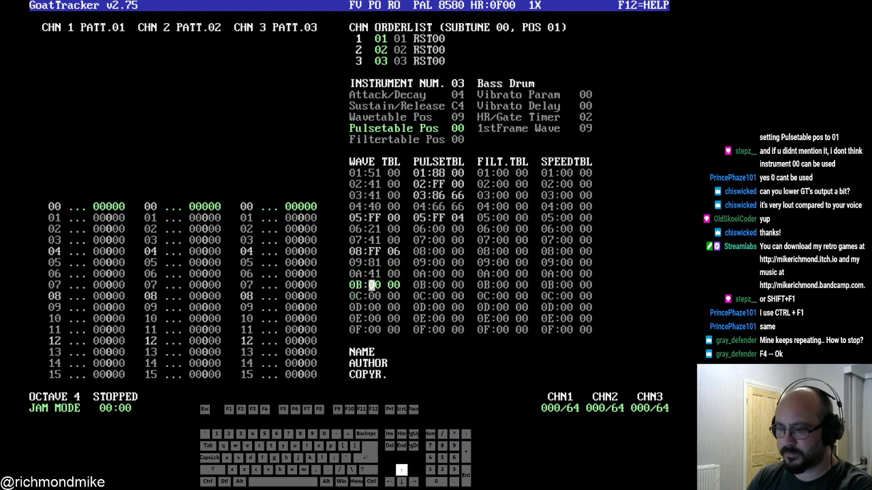
pyautogui.write('4')
pyautogui.press('Left')
pyautogui.press('Down')
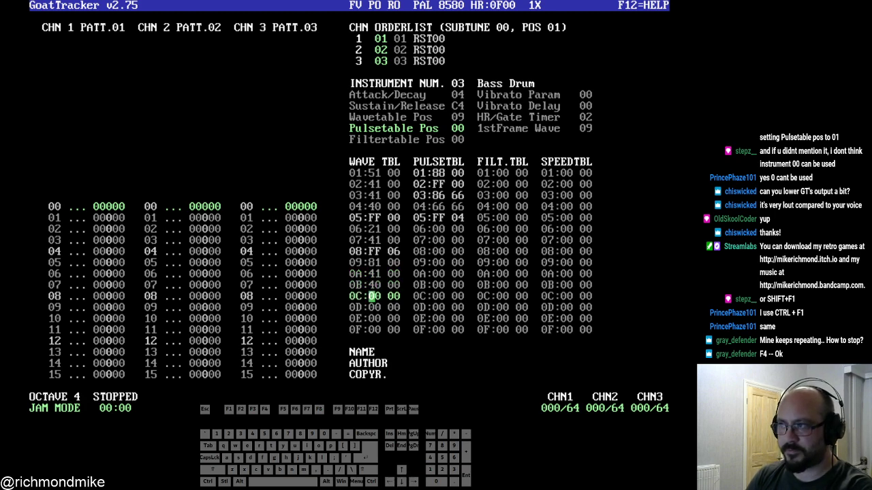
pyautogui.write('4')
pyautogui.press('Left')
pyautogui.press('Down')
pyautogui.write('ff')
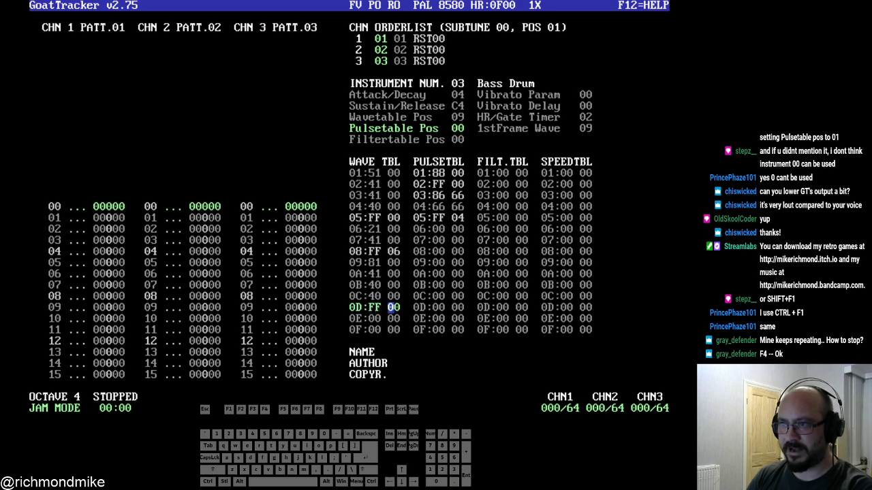
pyautogui.press('Up')
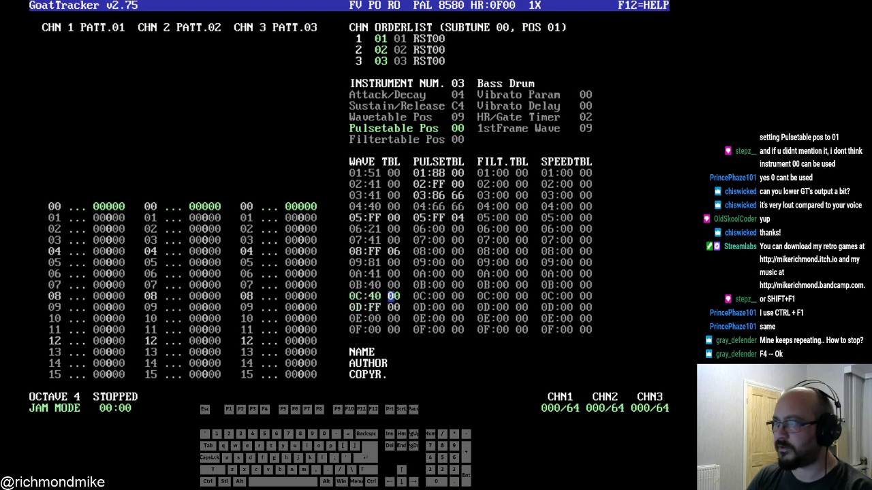
pyautogui.press('Right')
pyautogui.press('Right')
pyautogui.press('Up')
pyautogui.press('Up')
pyautogui.press('Up')
pyautogui.press('Up')
pyautogui.press('Up')
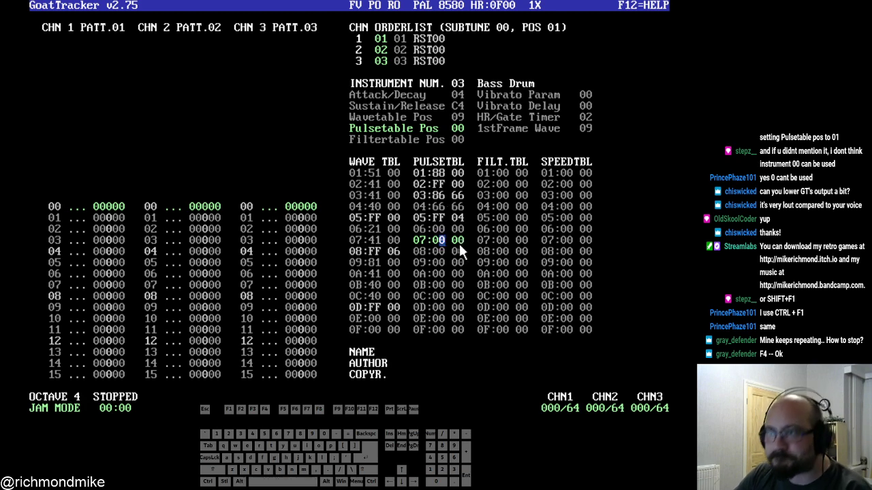
# - Play the Bass Drum's test note and review its wavetable entries from row 09 to row 0D
pyautogui.click(371, 251)
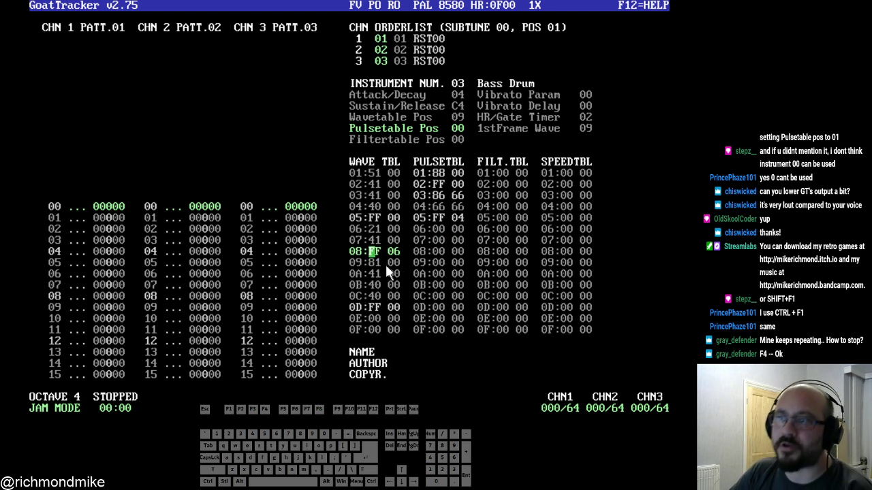
pyautogui.click(380, 262)
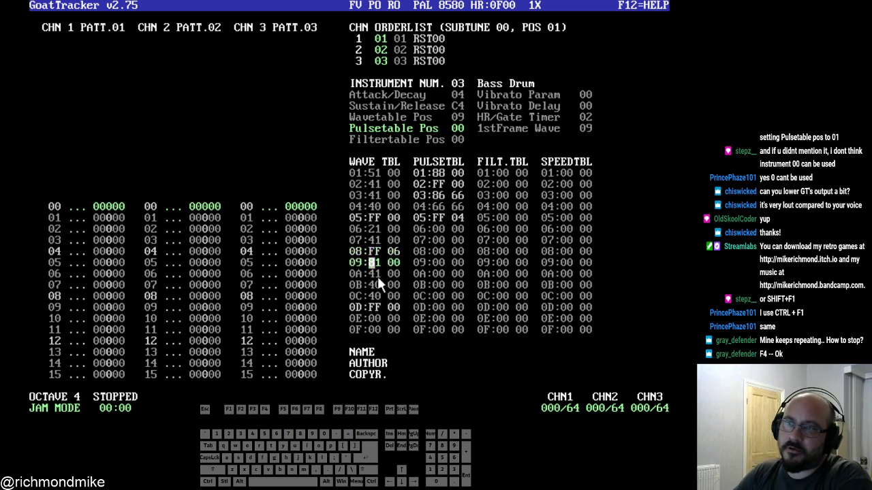
pyautogui.press('space')
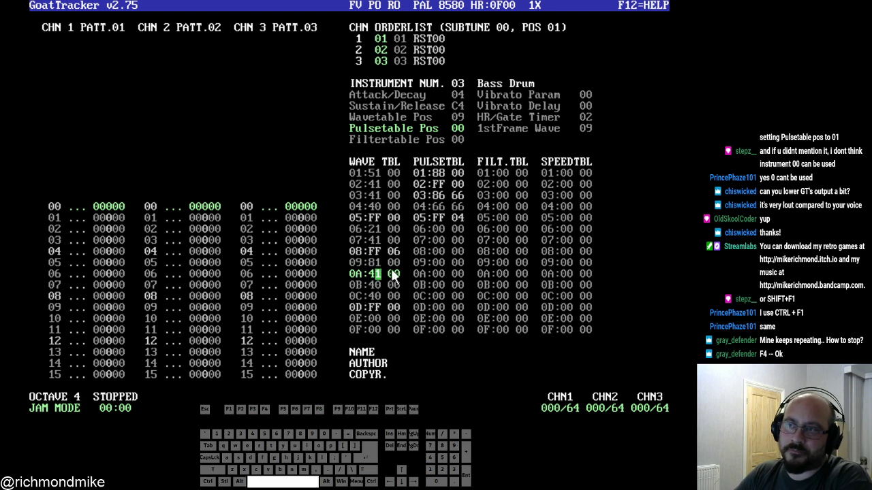
pyautogui.press('space')
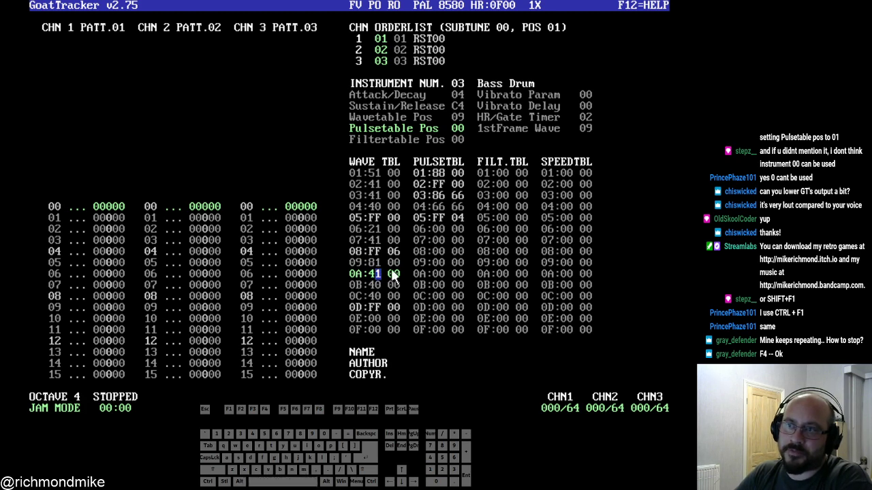
pyautogui.click(391, 261)
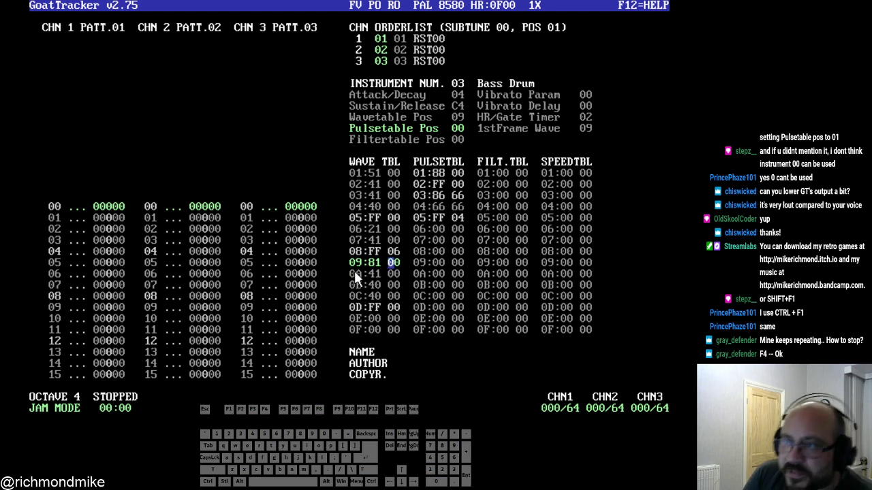
pyautogui.press('Right')
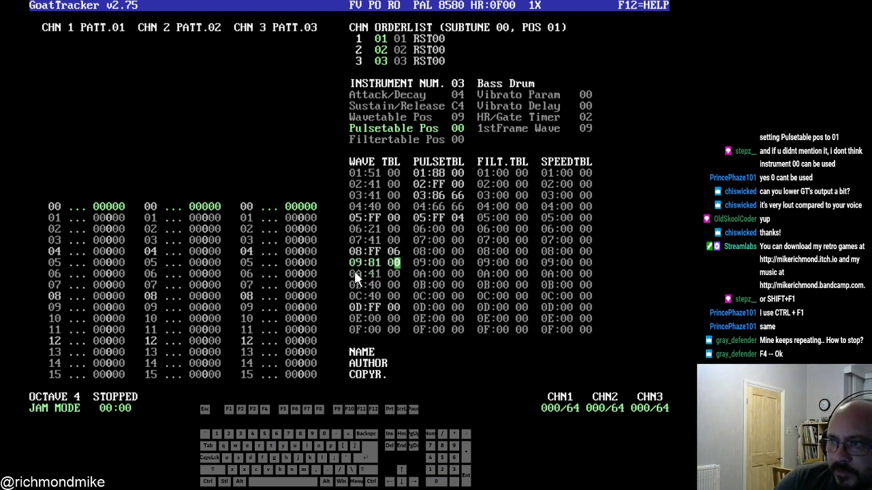
pyautogui.press('Down')
pyautogui.press('Up')
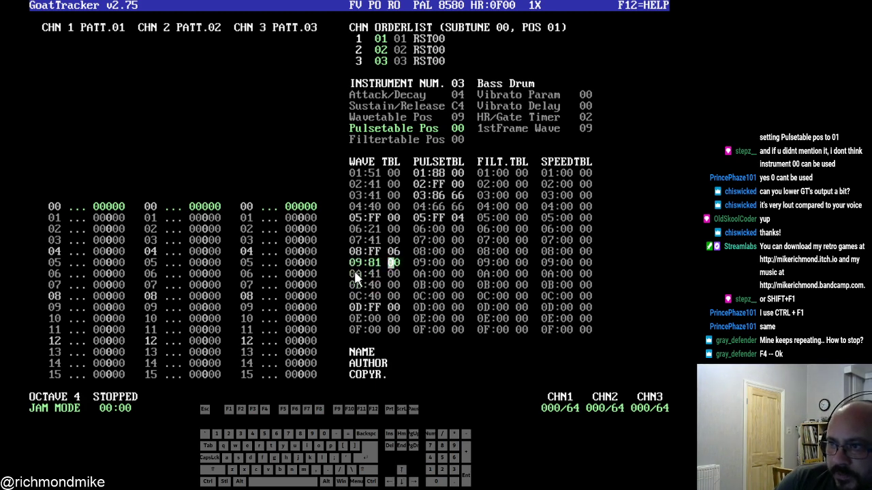
pyautogui.press('Up')
pyautogui.press('Right')
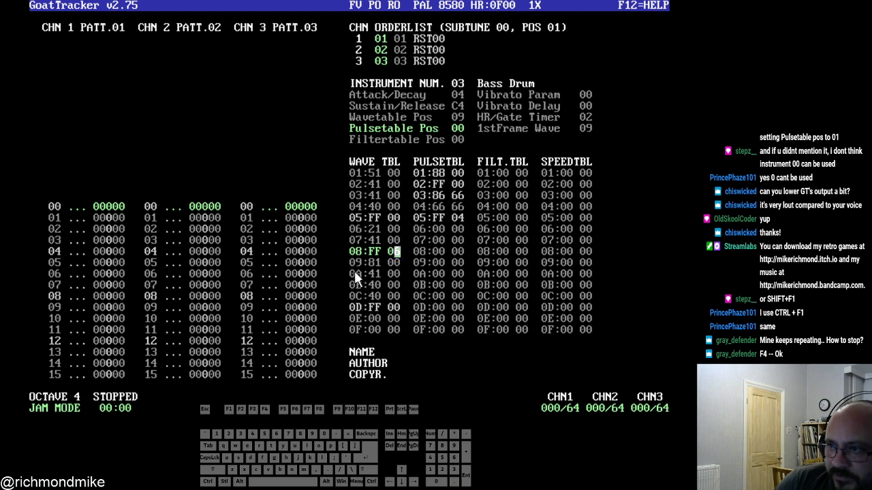
pyautogui.press('Up')
pyautogui.press('Up')
pyautogui.press('Down')
pyautogui.press('Down')
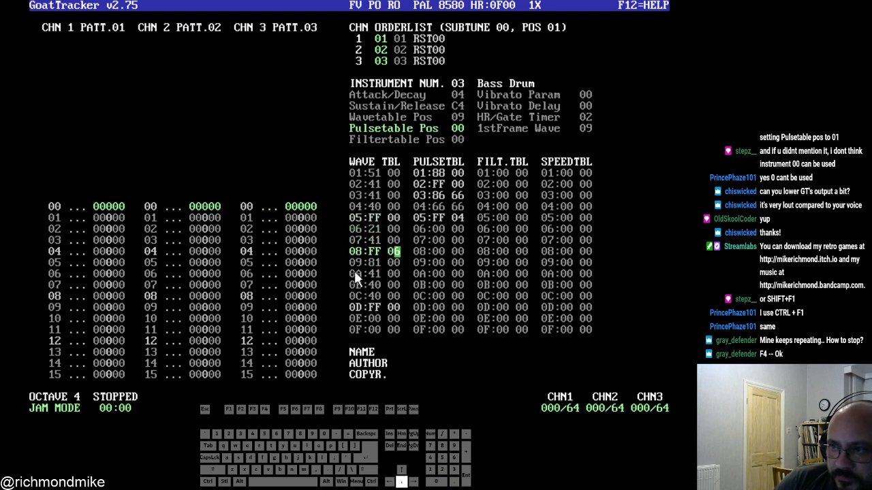
pyautogui.press('Down')
pyautogui.press('Down')
pyautogui.press('Down')
pyautogui.press('Down')
pyautogui.press('Down')
pyautogui.press('Left')
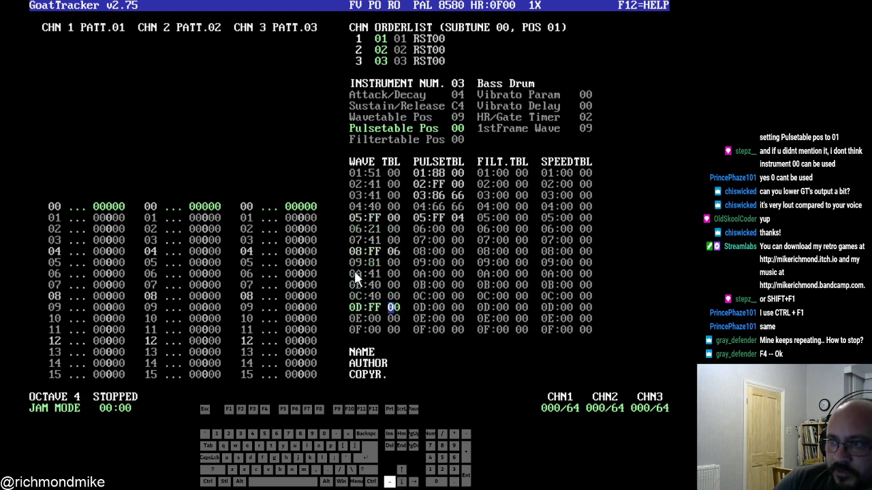
pyautogui.press('Up')
pyautogui.press('Up')
pyautogui.press('Up')
pyautogui.press('Up')
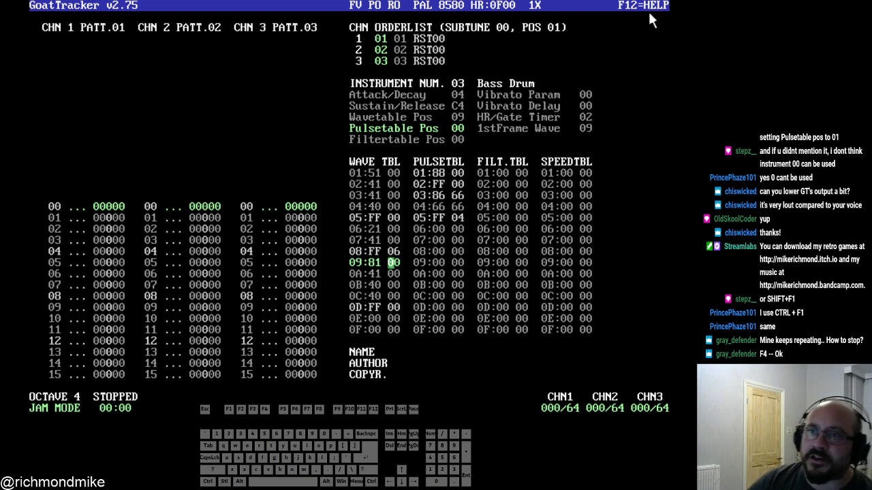
# - In edit mode, enter a C-3 note with instrument 03 on row 00 of channel 1's pattern, using octave 2
pyautogui.click(75, 208)
pyautogui.press('space')
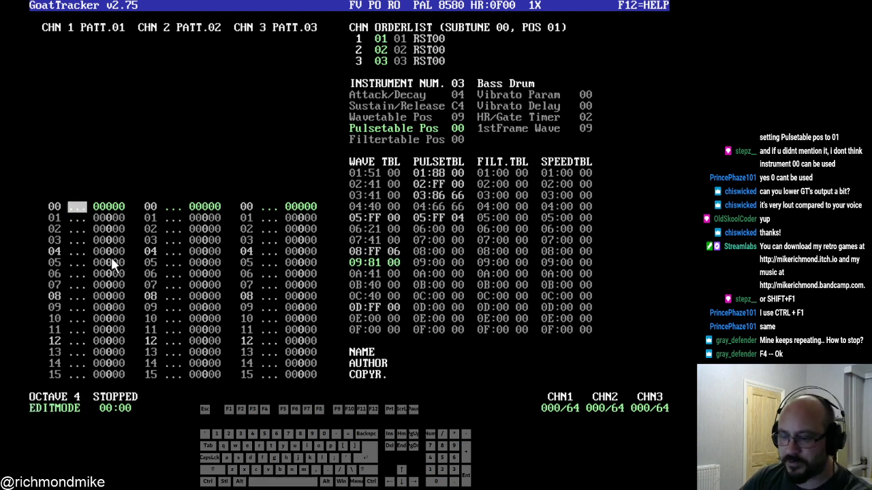
pyautogui.press('i')
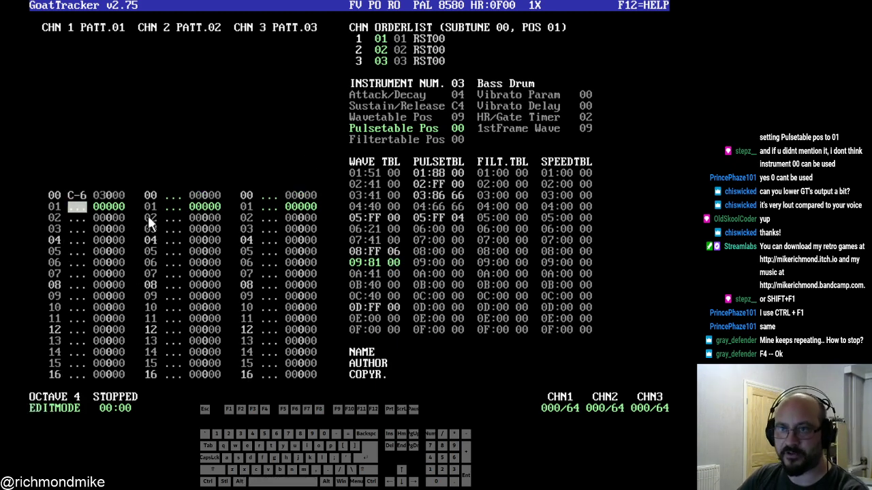
pyautogui.press('Up')
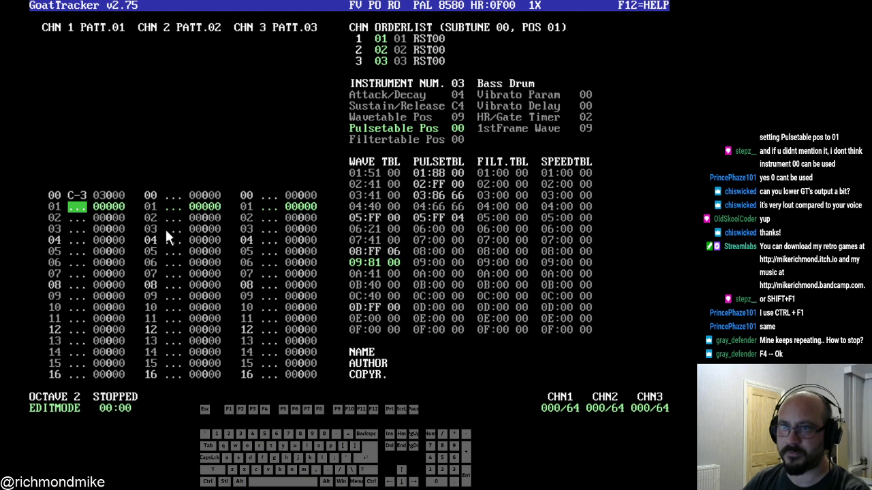
# - Enter C-3 notes with instrument 03 on every fourth row from 04 to 60 of channel 1's pattern
pyautogui.press('Down')
pyautogui.press('Down')
pyautogui.press('Down')
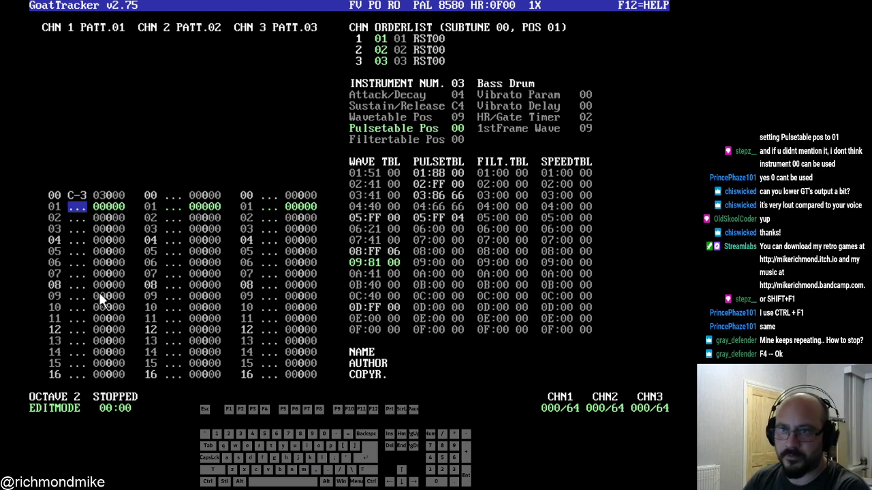
pyautogui.press('q')
pyautogui.press('Down')
pyautogui.press('Down')
pyautogui.press('Down')
pyautogui.press('q')
pyautogui.press('Down')
pyautogui.press('Down')
pyautogui.press('Down')
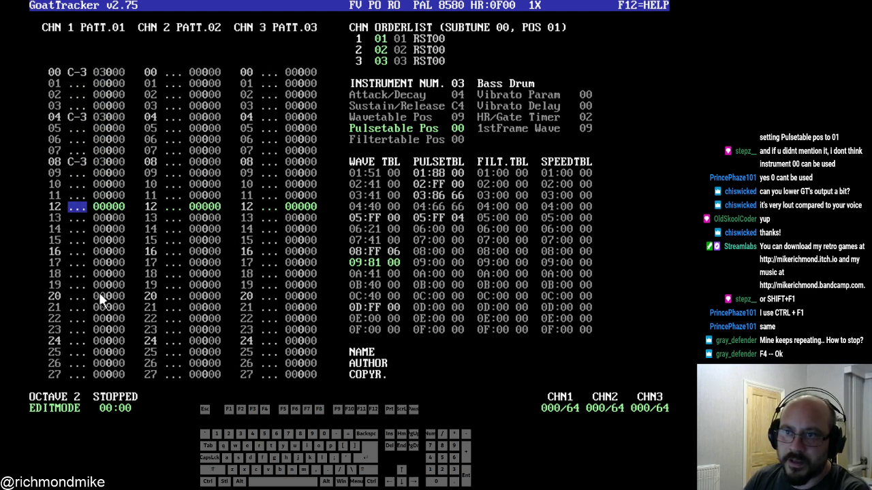
pyautogui.press('q')
pyautogui.press('Down')
pyautogui.press('Down')
pyautogui.press('Down')
pyautogui.press('q')
pyautogui.press('Down')
pyautogui.press('Down')
pyautogui.press('Down')
pyautogui.press('q')
pyautogui.press('Down')
pyautogui.press('Down')
pyautogui.press('Down')
pyautogui.press('q')
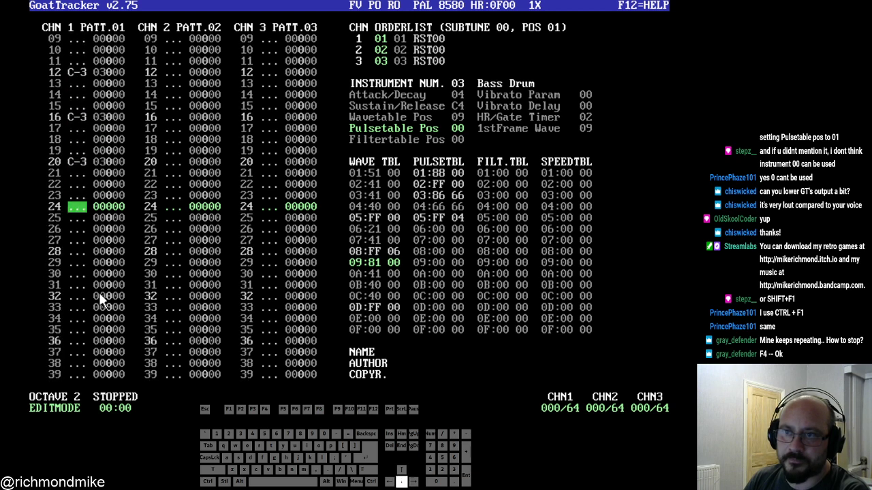
pyautogui.press('Down')
pyautogui.press('Down')
pyautogui.press('Down')
pyautogui.press('q')
pyautogui.press('Down')
pyautogui.press('Down')
pyautogui.press('Down')
pyautogui.press('q')
pyautogui.press('Down')
pyautogui.press('Down')
pyautogui.press('Down')
pyautogui.press('q')
pyautogui.press('Down')
pyautogui.press('Down')
pyautogui.press('Down')
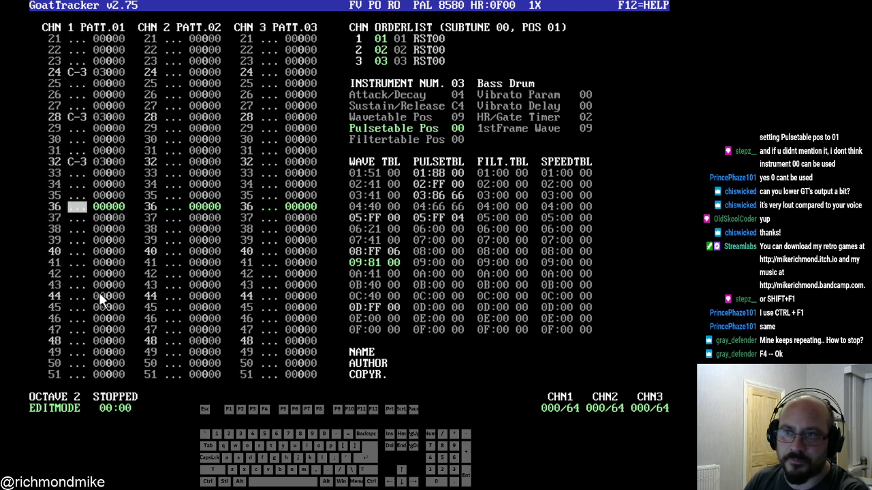
pyautogui.press('q')
pyautogui.press('Down')
pyautogui.press('Down')
pyautogui.press('Down')
pyautogui.press('q')
pyautogui.press('Down')
pyautogui.press('Down')
pyautogui.press('Down')
pyautogui.press('q')
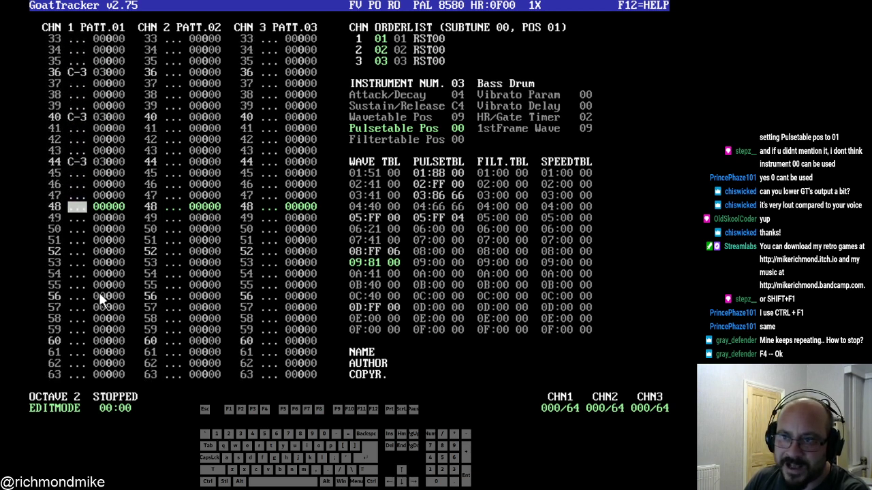
pyautogui.press('Down')
pyautogui.press('Down')
pyautogui.press('Down')
pyautogui.press('q')
pyautogui.press('Down')
pyautogui.press('Down')
pyautogui.press('Down')
pyautogui.press('q')
pyautogui.press('Down')
pyautogui.press('Down')
pyautogui.press('Down')
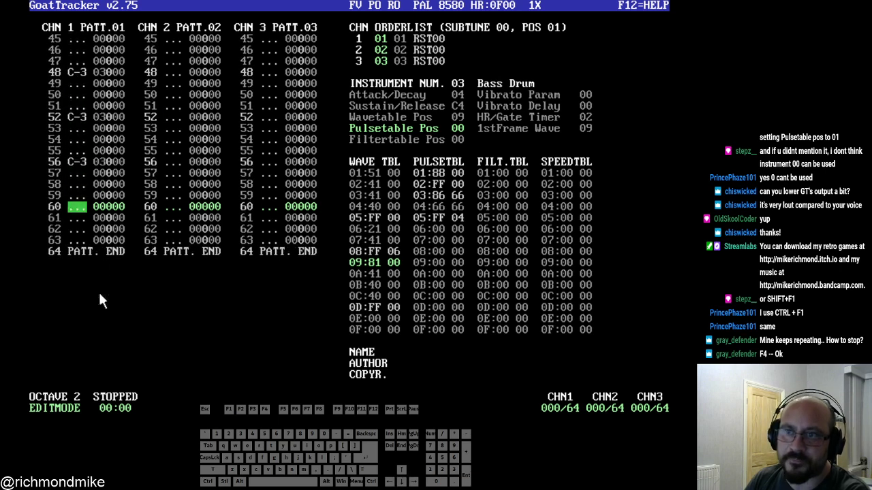
pyautogui.press('q')
# - Play the song from the beginning to hear the Bass Drum pattern, and stop playback
pyautogui.press('F1')
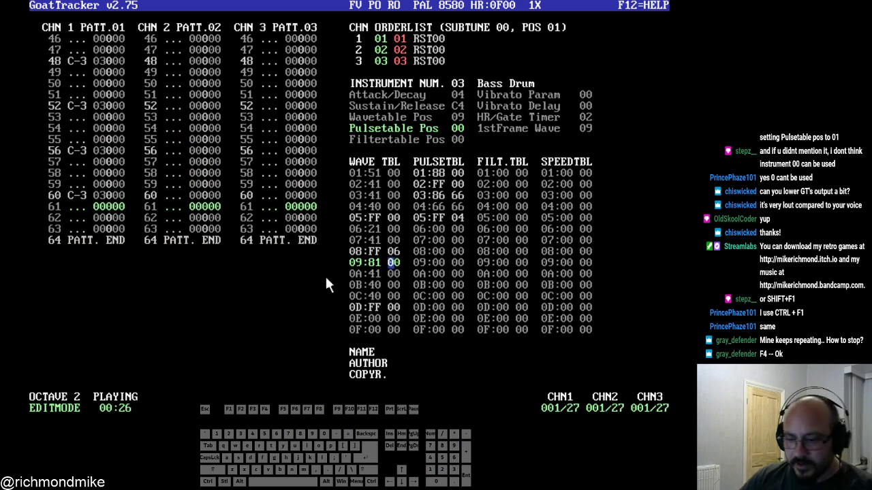
pyautogui.click(276, 238)
pyautogui.press('F4')
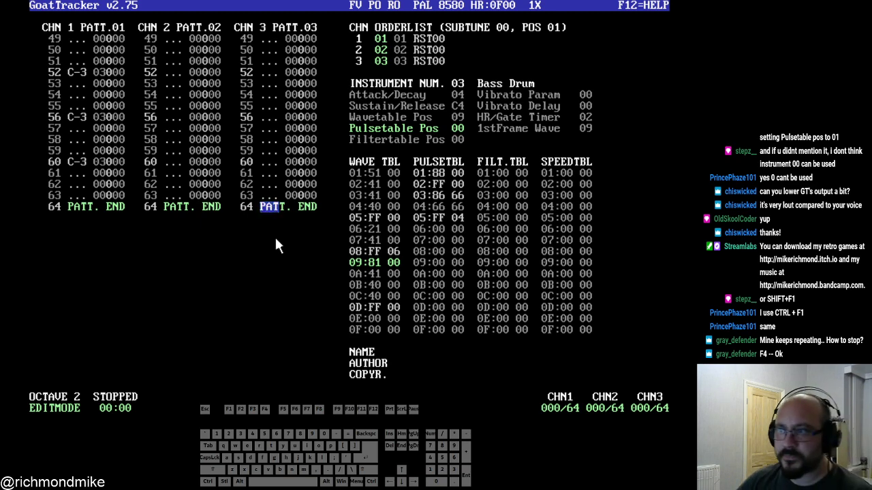
pyautogui.click(397, 265)
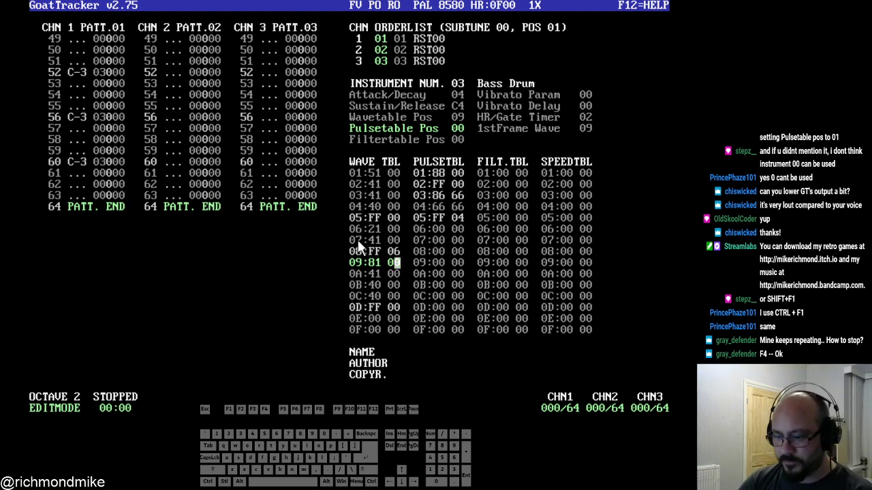
pyautogui.press('Left')
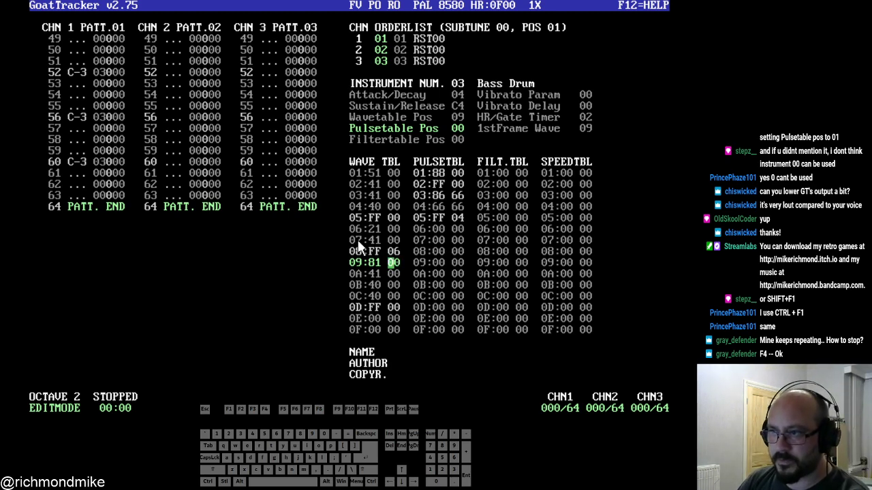
pyautogui.write('81')
pyautogui.press('Right')
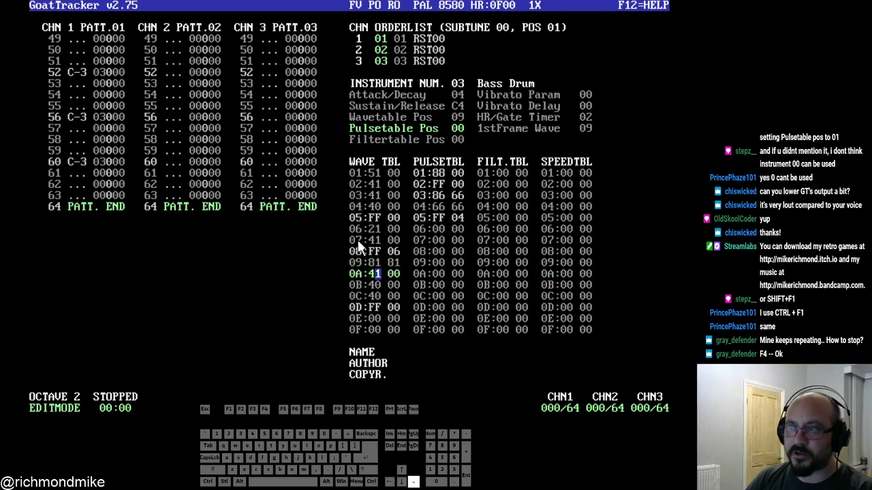
pyautogui.press('Up')
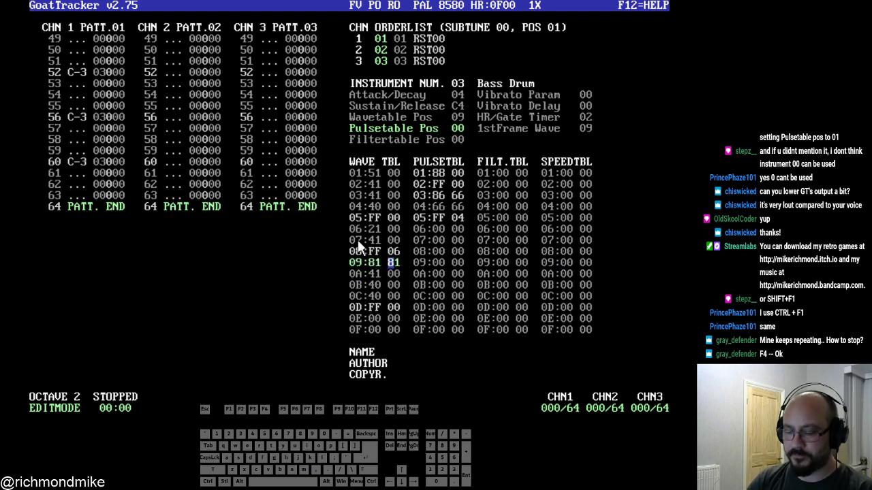
pyautogui.write('0')
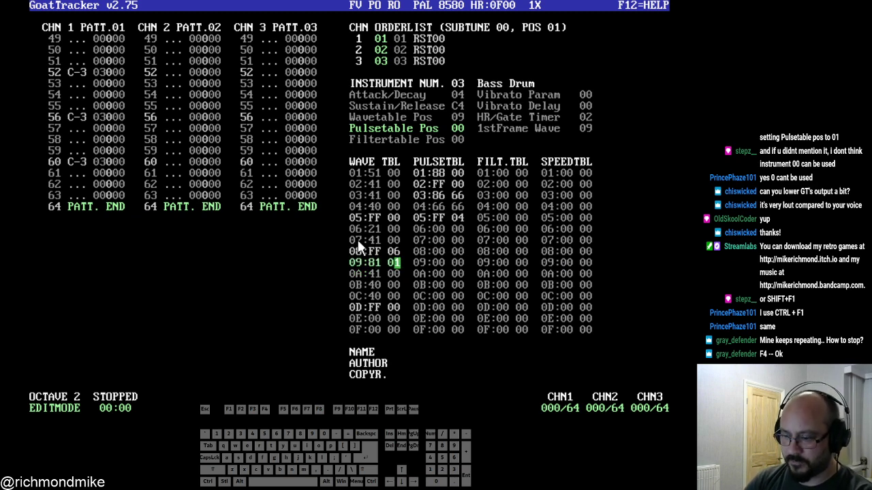
pyautogui.write('0')
pyautogui.press('space')
pyautogui.press('Up')
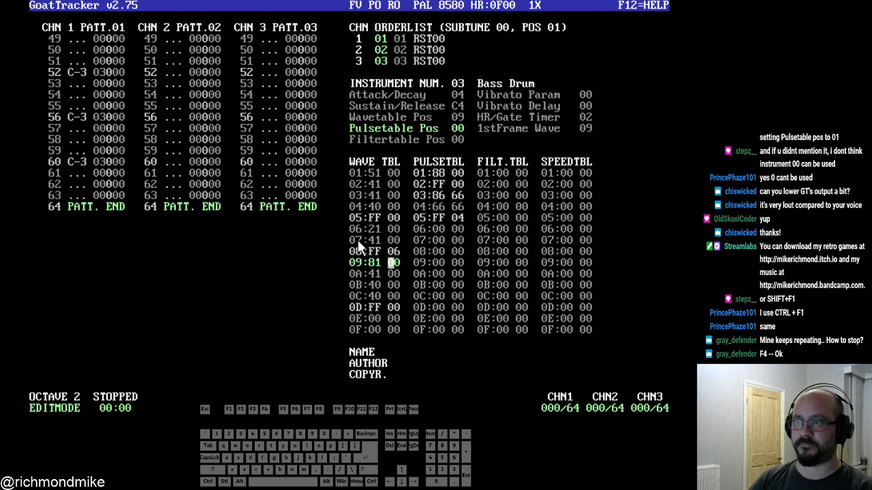
# - Set the note value of wavetable row 09 to 81 and play the song from the beginning
pyautogui.press('Left')
pyautogui.press('Right')
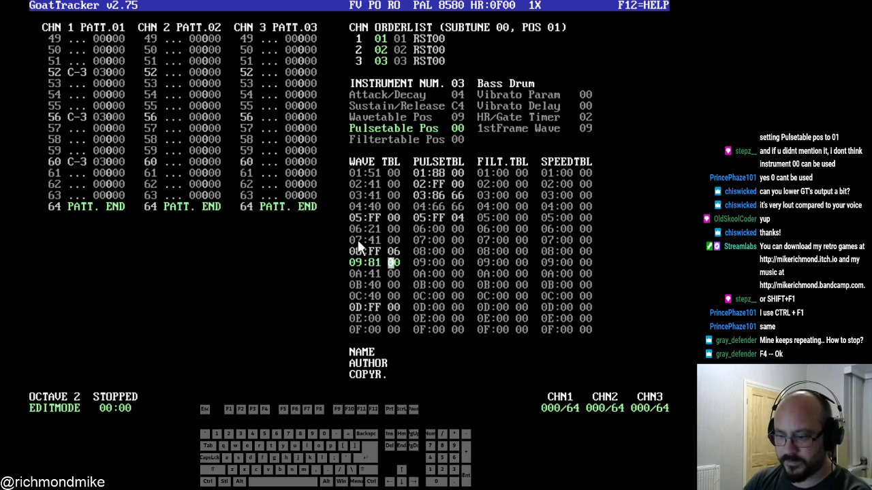
pyautogui.write('81')
pyautogui.press('space')
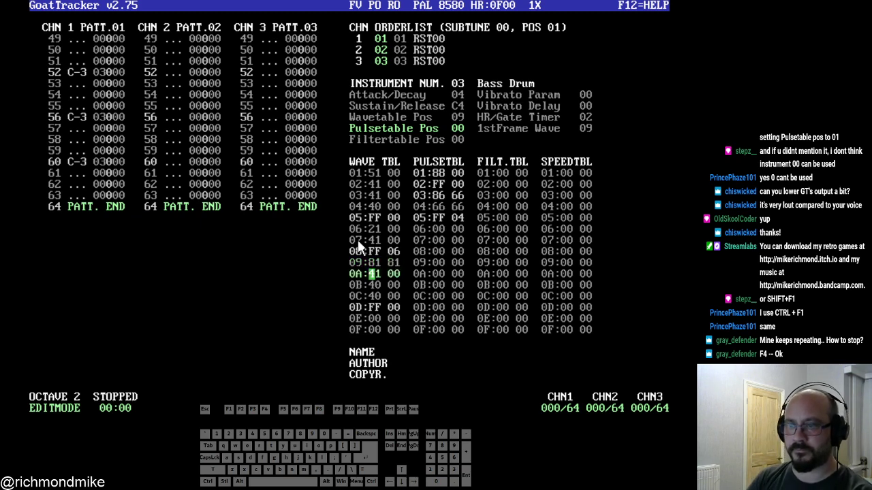
pyautogui.press('F1')
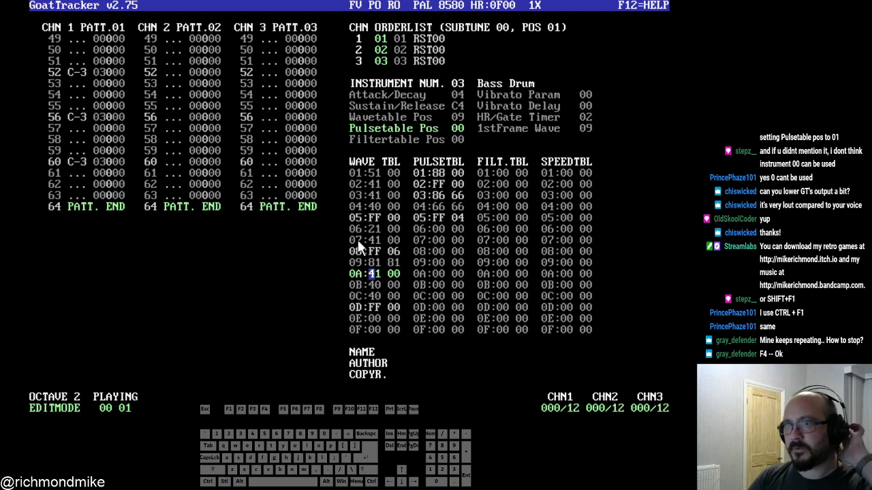
# - Set the note value of wavetable row 09 to DF and stop playback
pyautogui.press('Right')
pyautogui.press('Right')
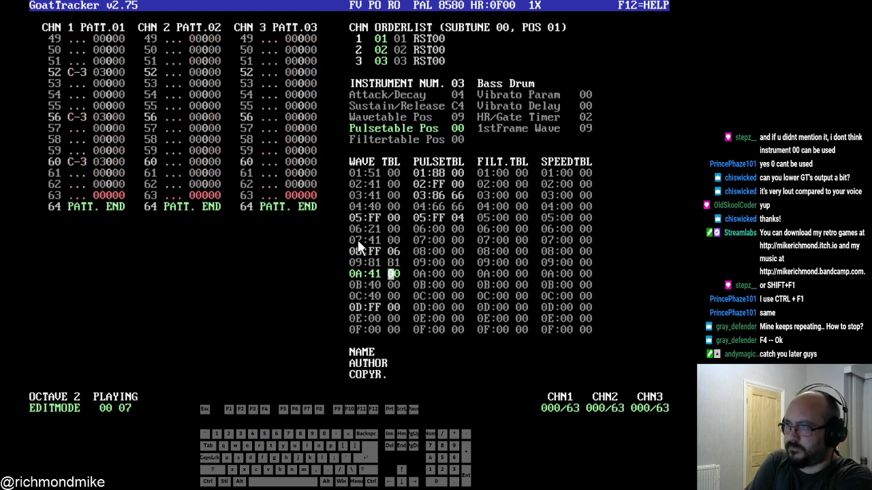
pyautogui.press('Up')
pyautogui.press('Right')
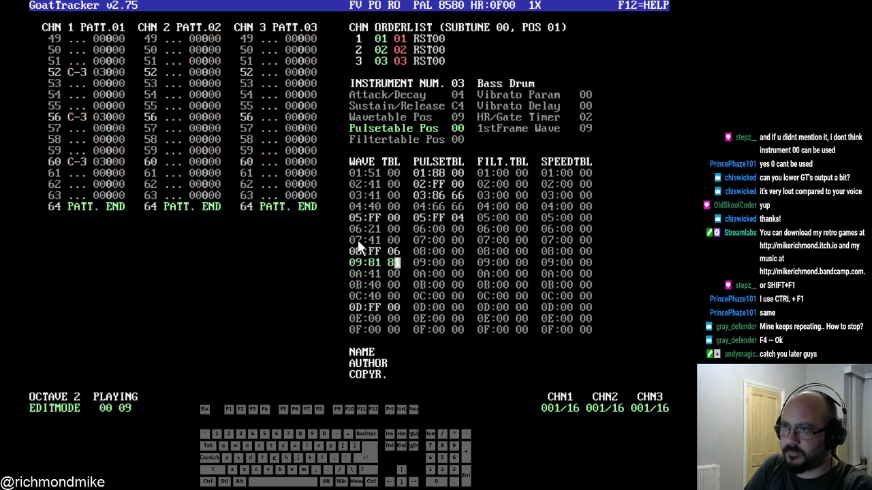
pyautogui.press('Left')
pyautogui.write('df')
pyautogui.press('Up')
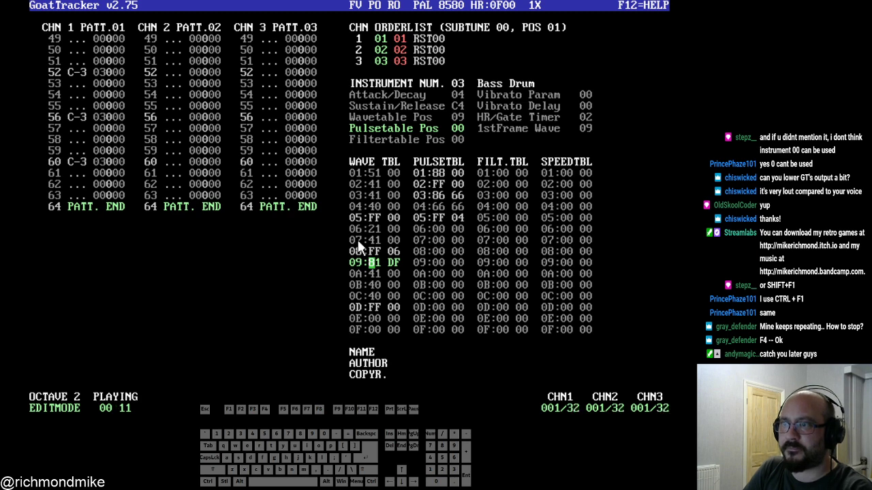
pyautogui.press('F4')
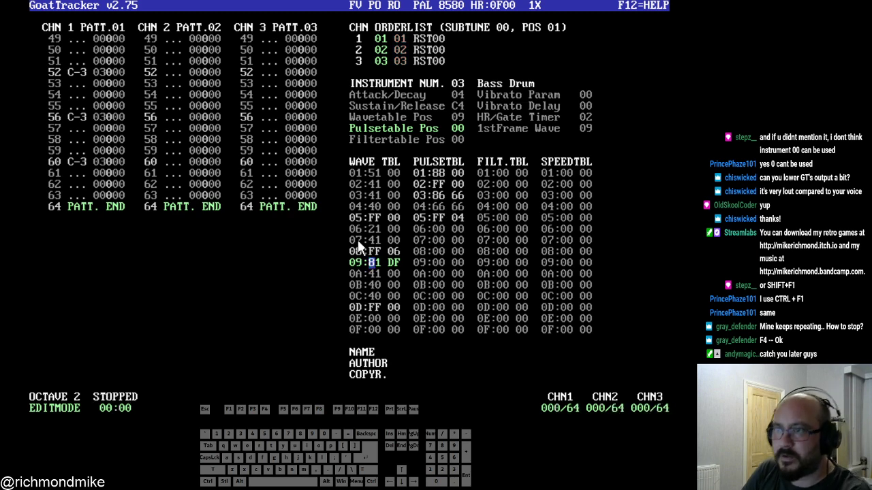
# - Set the note value of wavetable row 0A to A4
pyautogui.press('Right')
pyautogui.press('Right')
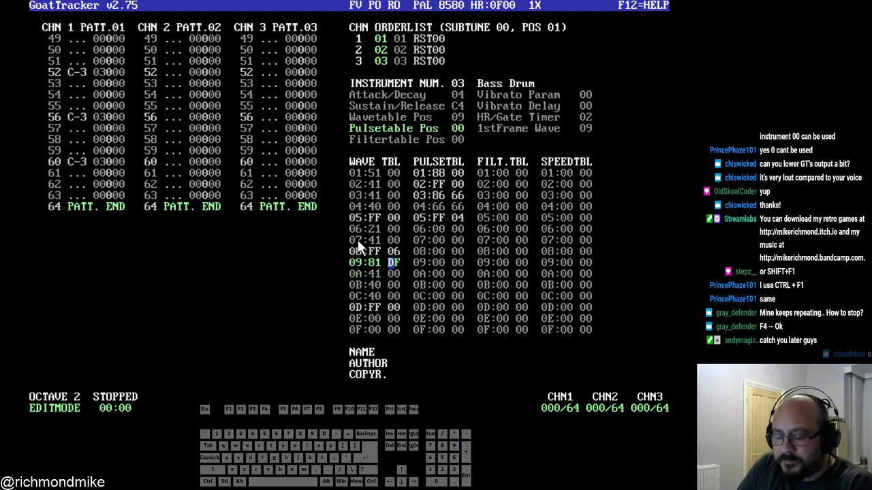
pyautogui.press('space')
pyautogui.press('space')
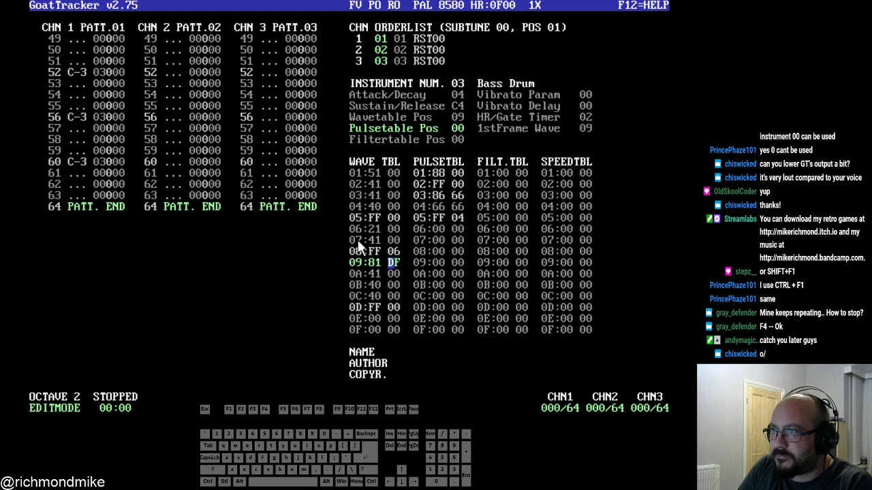
pyautogui.press('Down')
pyautogui.write('a4')
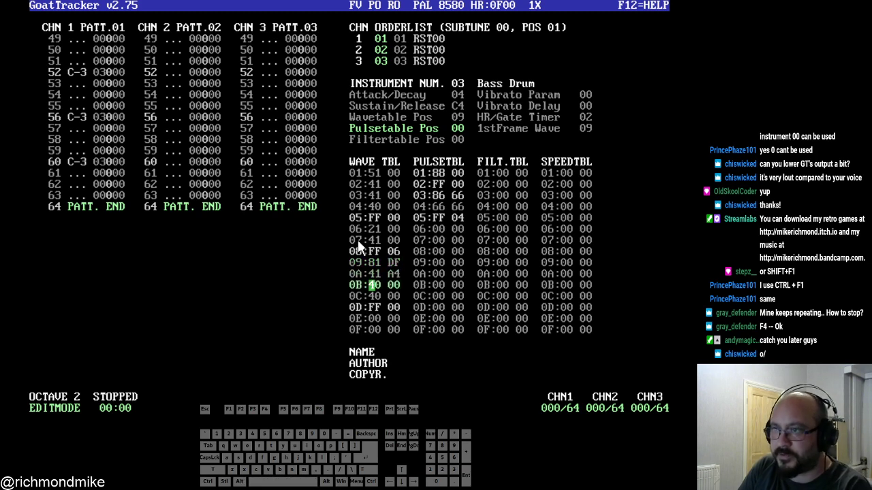
# - Set the note values of wavetable row 0B to A0 and row 0C to 90
pyautogui.press('Right')
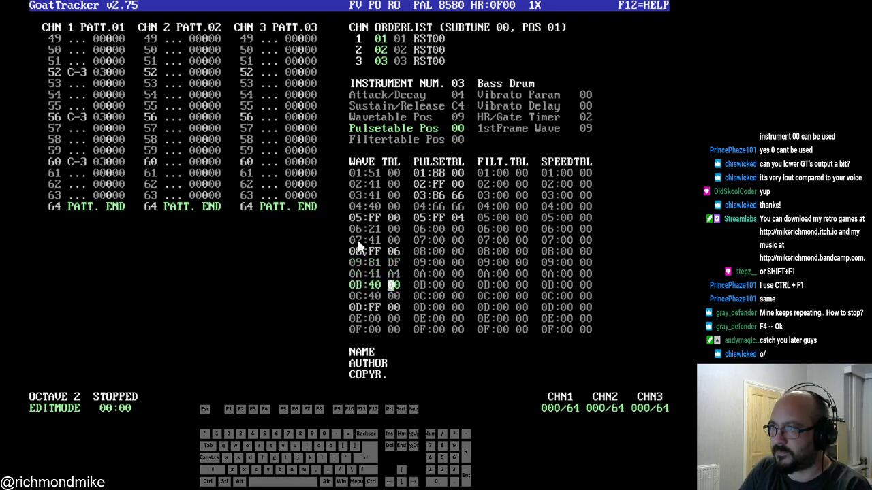
pyautogui.write('a0')
pyautogui.press('Down')
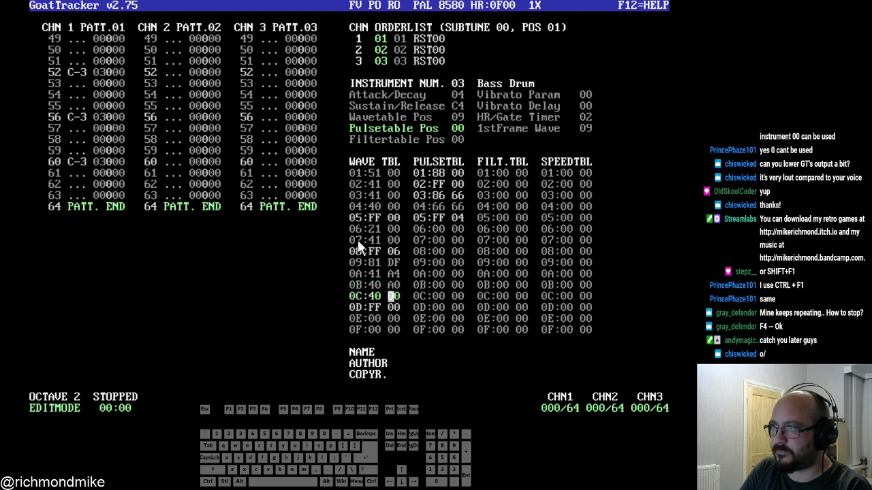
pyautogui.write('a')
pyautogui.press('Up')
pyautogui.press('Left')
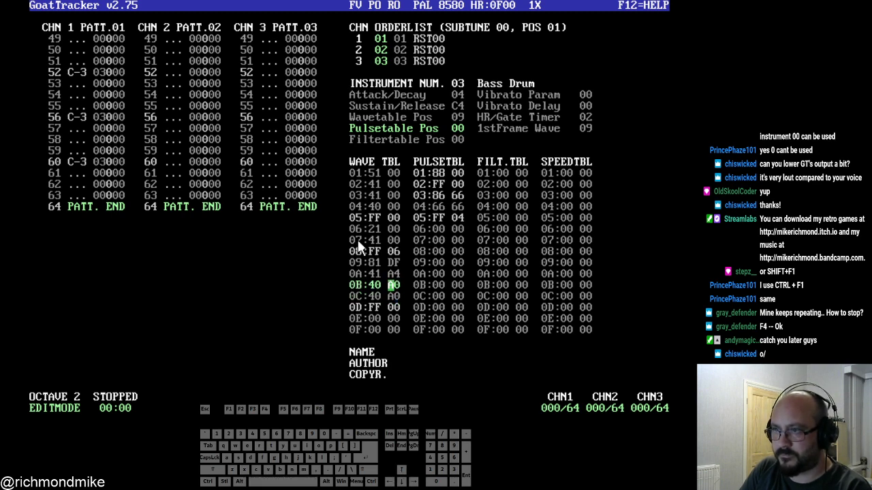
pyautogui.press('Down')
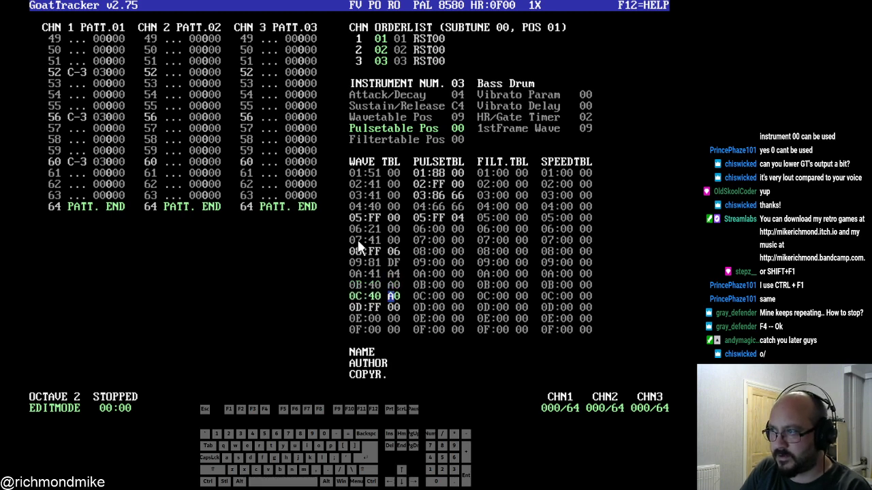
pyautogui.write('9')
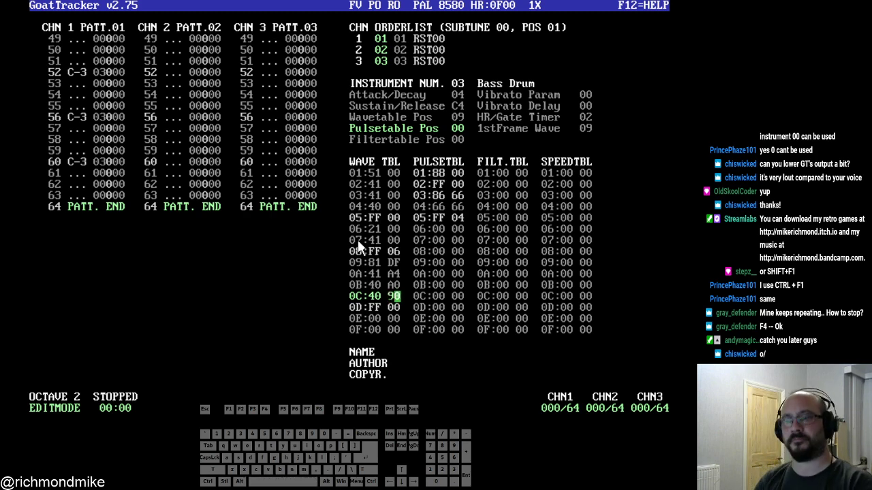
# - Play the song from the beginning and review the Bass Drum's note values in wavetable rows 09 to 0C
pyautogui.press('F1')
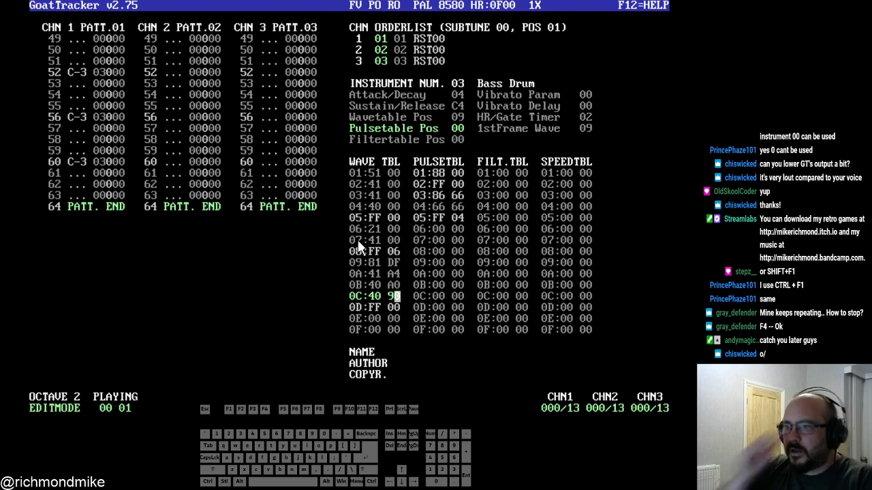
pyautogui.click(394, 264)
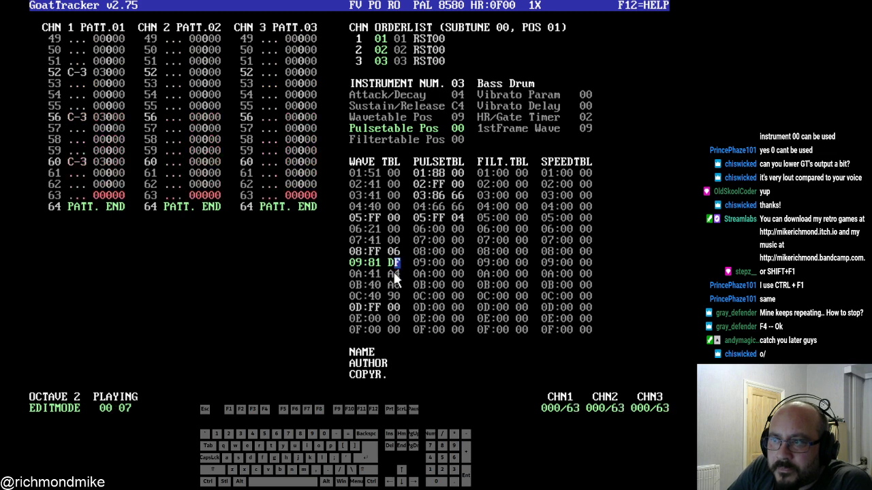
pyautogui.click(393, 273)
pyautogui.click(393, 285)
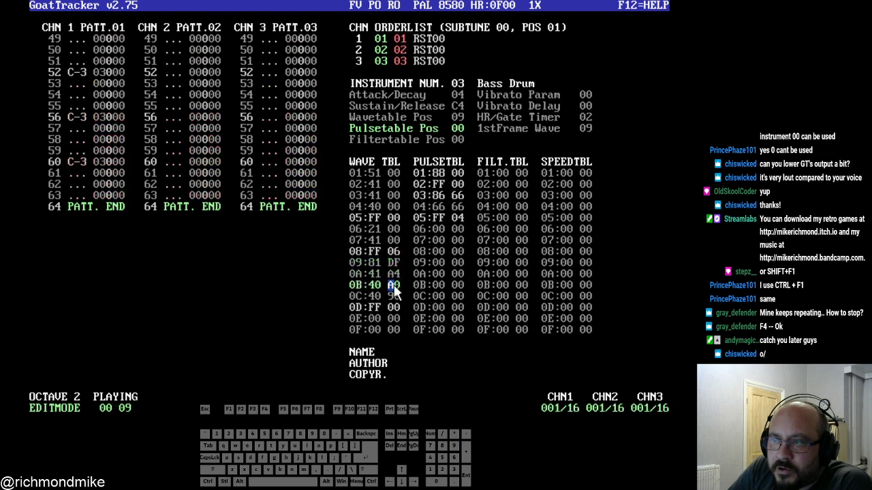
pyautogui.click(394, 296)
pyautogui.press('Up')
pyautogui.press('Up')
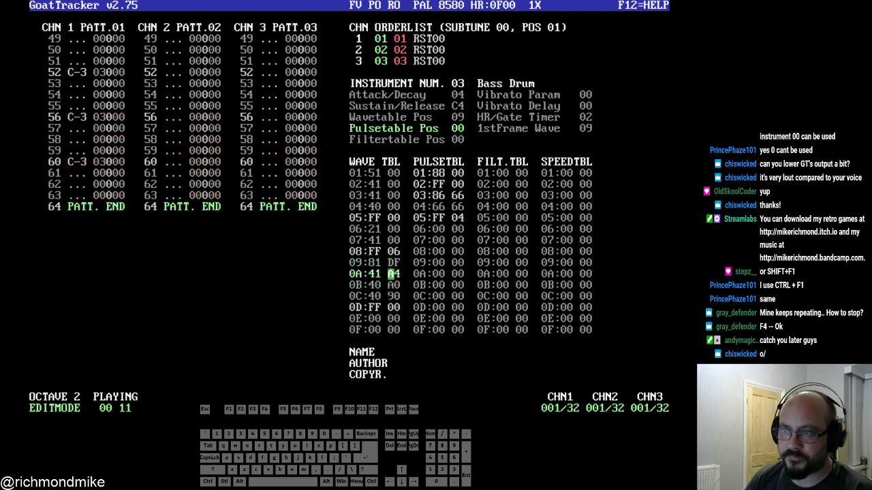
pyautogui.press('Down')
pyautogui.press('Up')
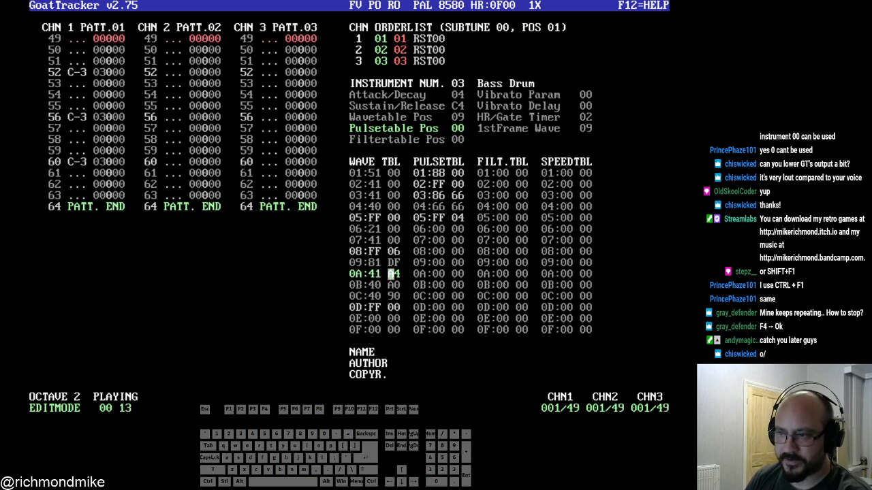
# - Change the note values of wavetable row 0A to 94 and row 0C to B0 during playback
pyautogui.write('9')
pyautogui.press('Left')
pyautogui.press('Down')
pyautogui.press('Down')
pyautogui.write('b')
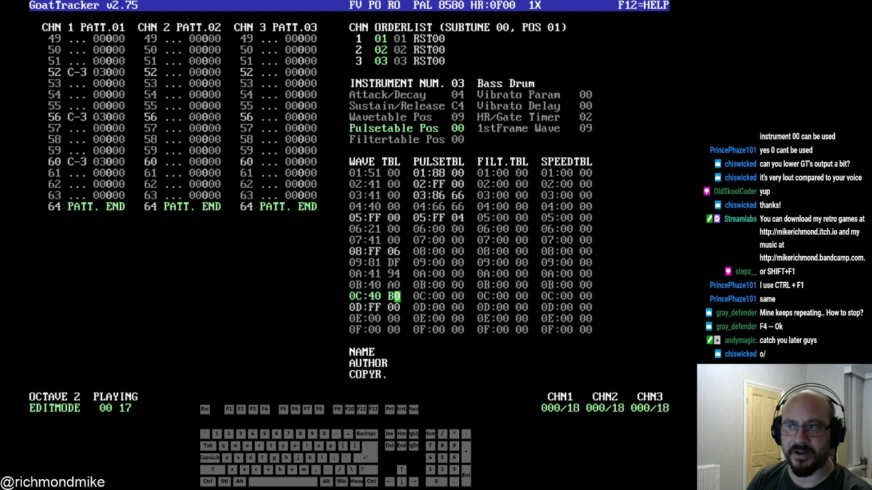
# - Try note value C0 in wavetable row 0C during playback, then set it to A0
pyautogui.press('Left')
pyautogui.press('Up')
pyautogui.press('Down')
pyautogui.write('c')
pyautogui.press('Left')
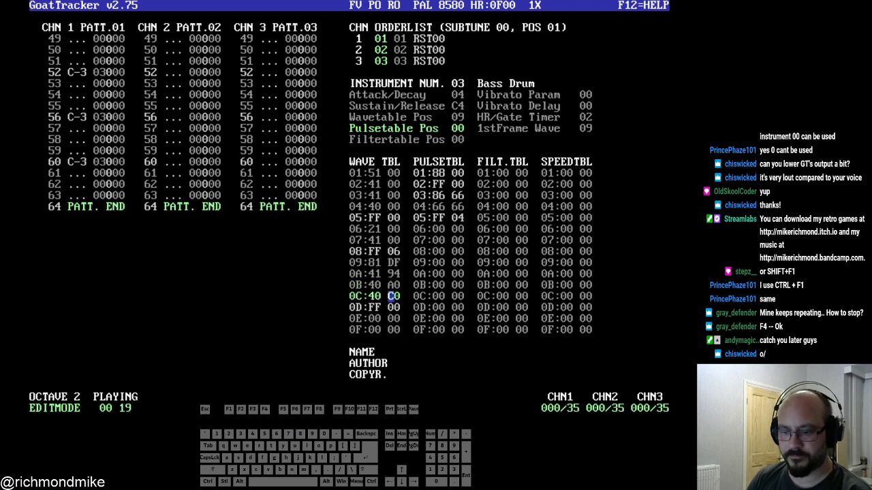
pyautogui.write('a')
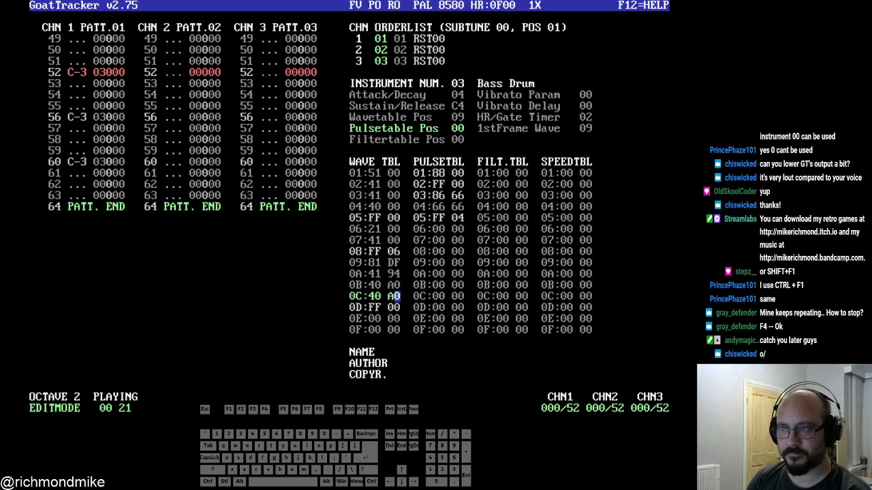
# - Try note value C0 in wavetable row 0B, then set it to 70
pyautogui.press('Left')
pyautogui.press('Up')
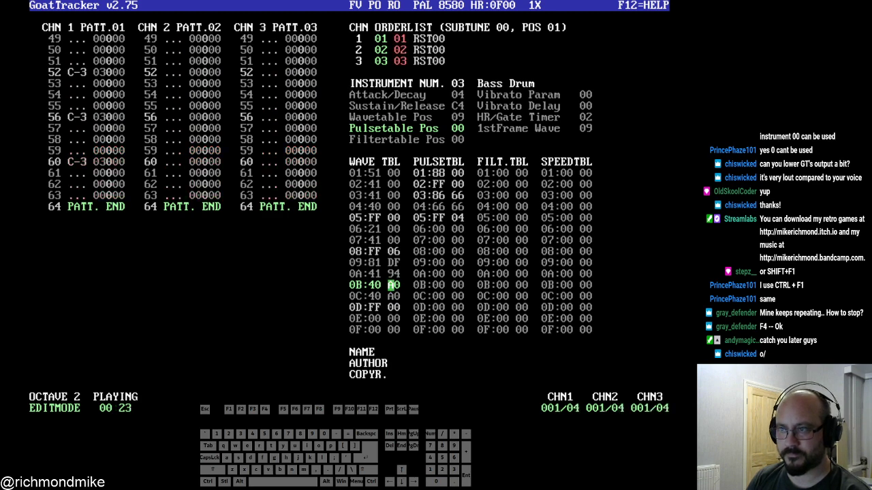
pyautogui.write('c')
pyautogui.press('Left')
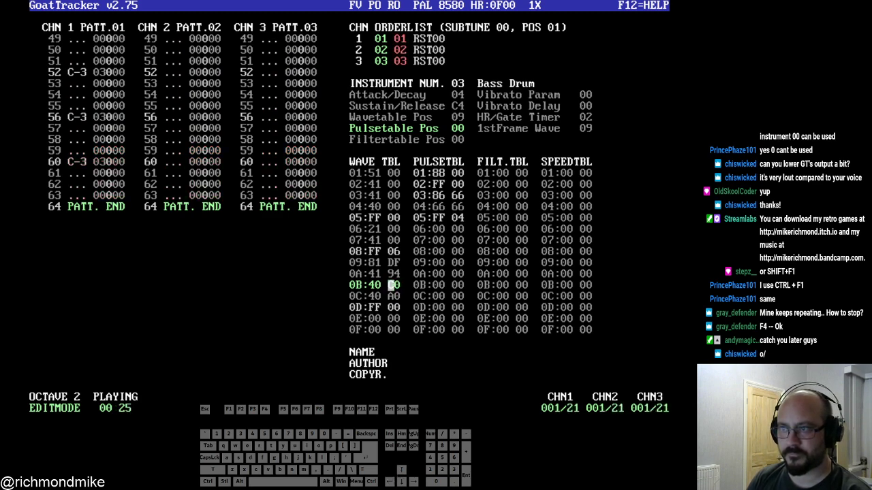
pyautogui.write('7')
# - Try note values 84 in wavetable row 0A and 90 in row 0B while the song plays
pyautogui.press('Up')
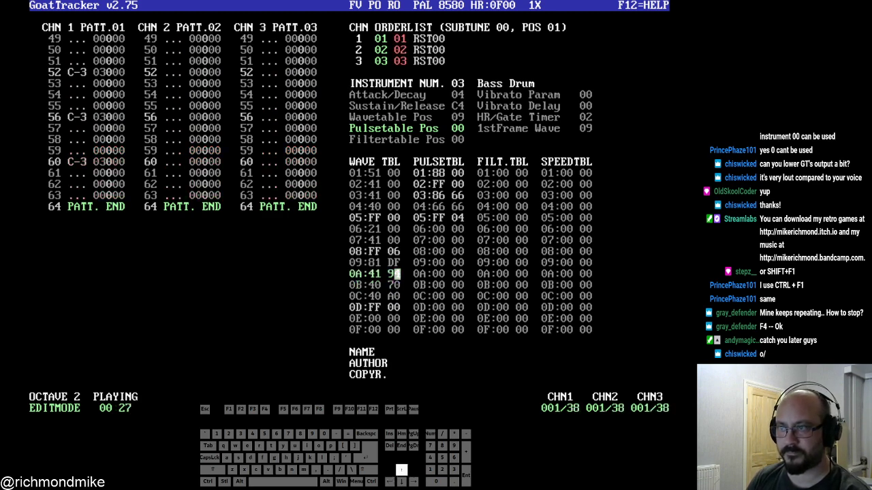
pyautogui.press('Left')
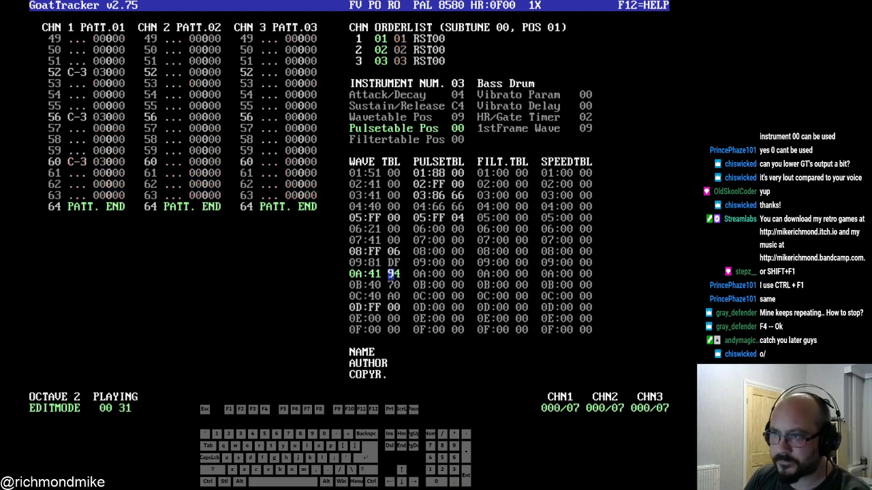
pyautogui.write('8')
pyautogui.press('Down')
pyautogui.press('Left')
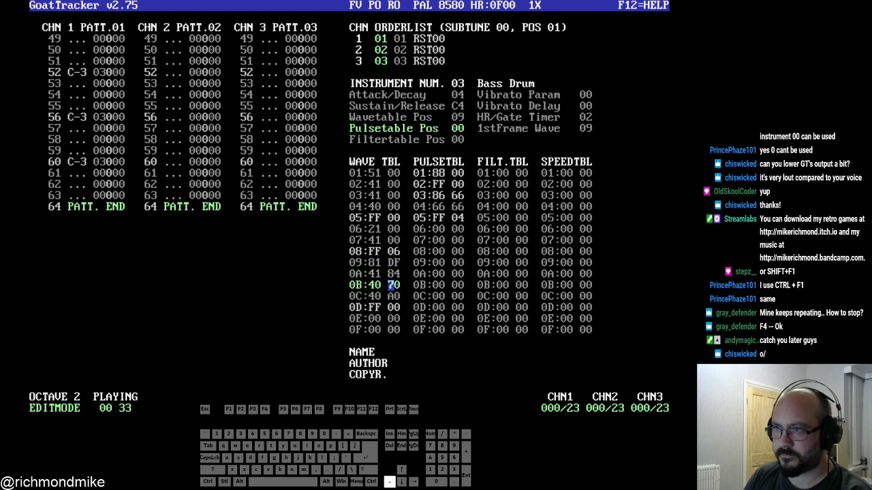
pyautogui.write('9')
# - Set the note value of wavetable row 0A back to 94 and row 0B back to 70
pyautogui.press('Up')
pyautogui.press('Left')
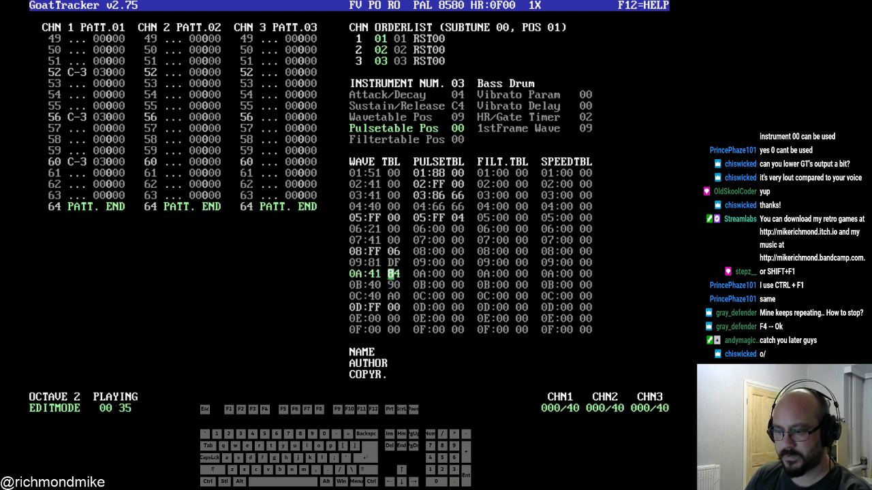
pyautogui.write('9')
pyautogui.press('Down')
pyautogui.press('Left')
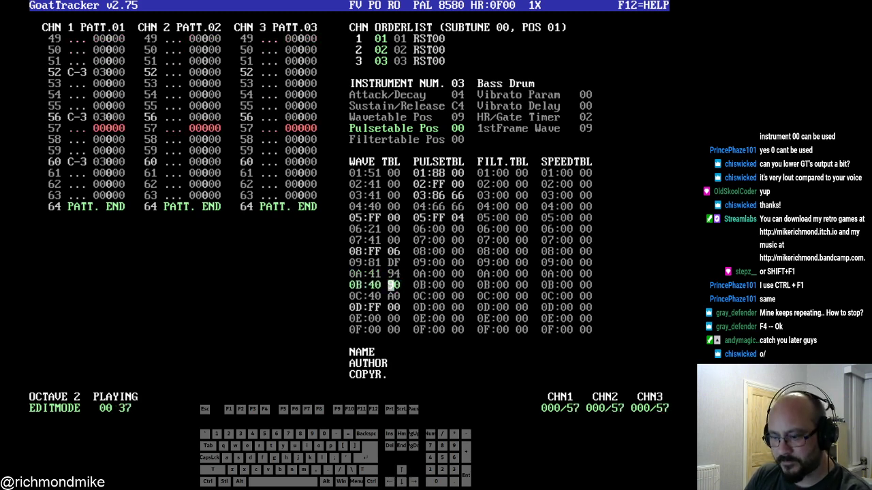
pyautogui.write('7')
pyautogui.press('Left')
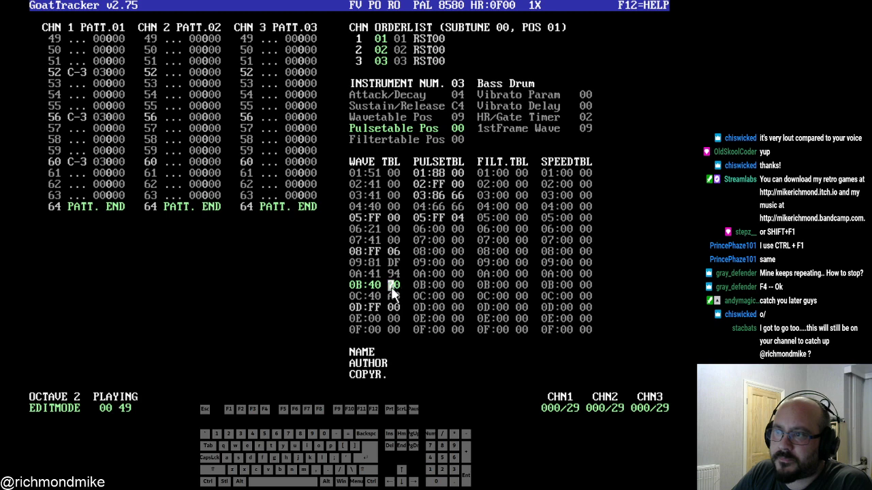
# - Set the Bass Drum's pulsetable position to 06, the first free pulsetable row
pyautogui.click(390, 313)
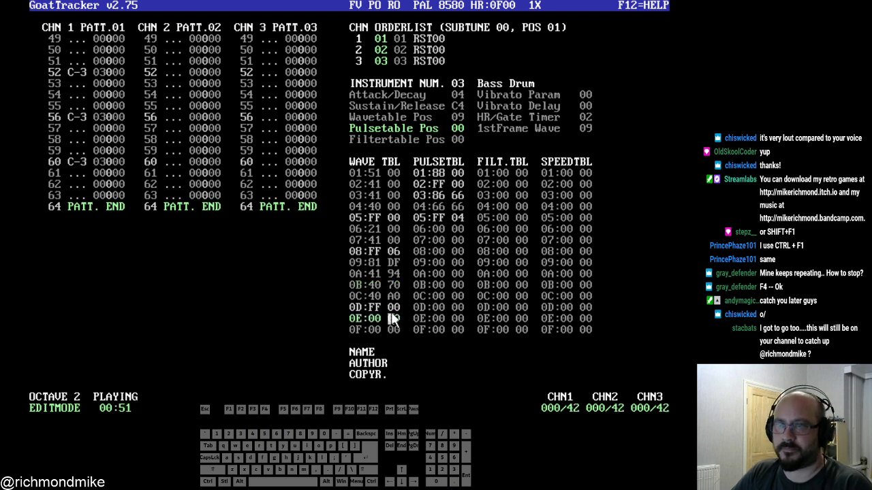
pyautogui.click(436, 230)
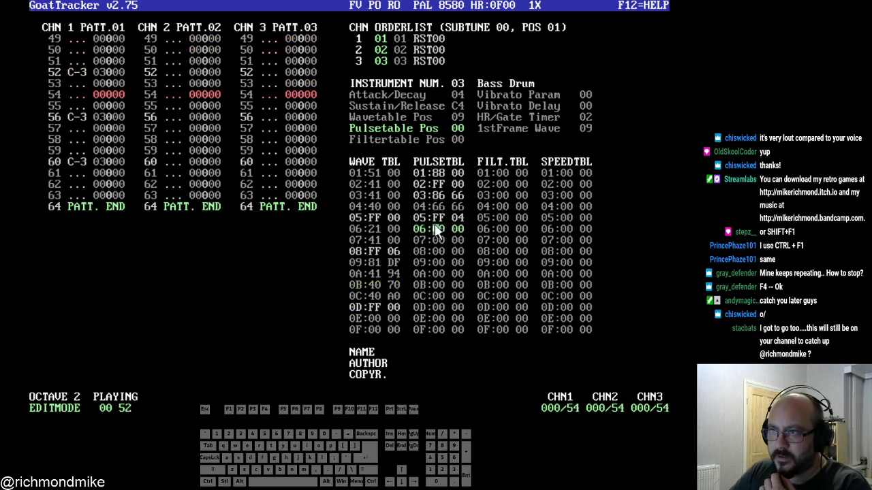
pyautogui.click(456, 130)
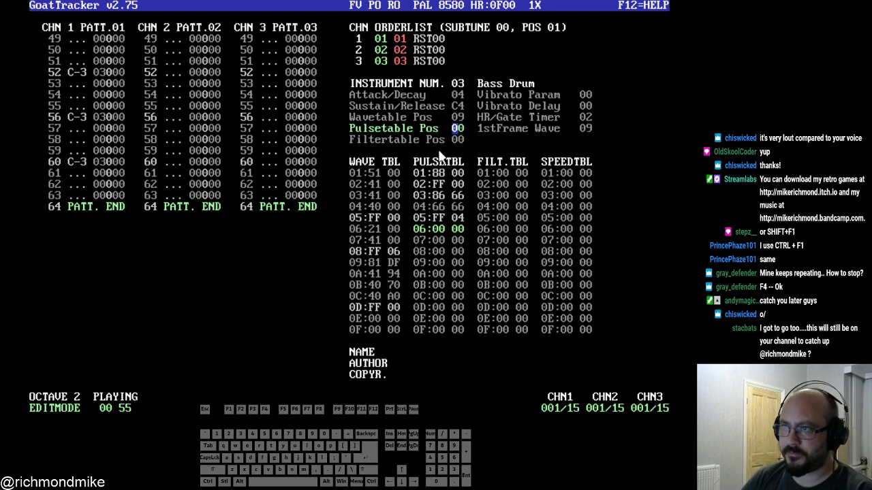
pyautogui.write('06')
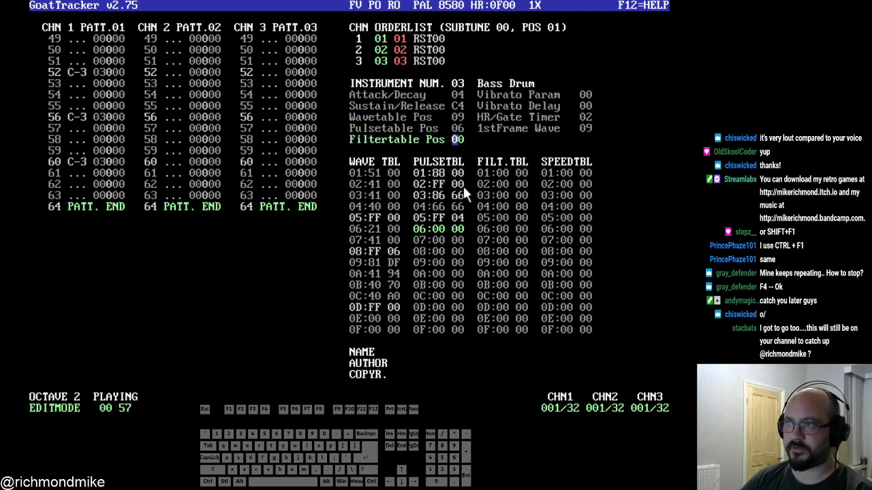
# - Try 88, 8F, 81 and 85 as the first value of pulsetable row 06, then set it to 86
pyautogui.click(443, 229)
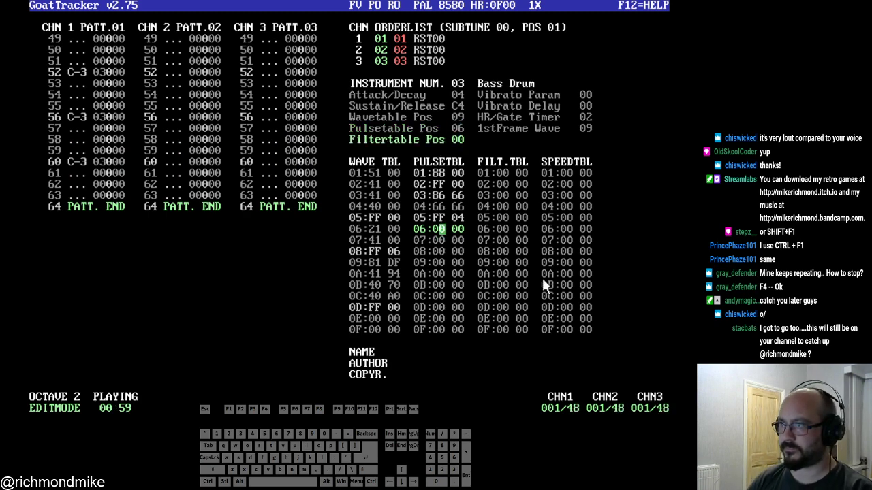
pyautogui.write('88')
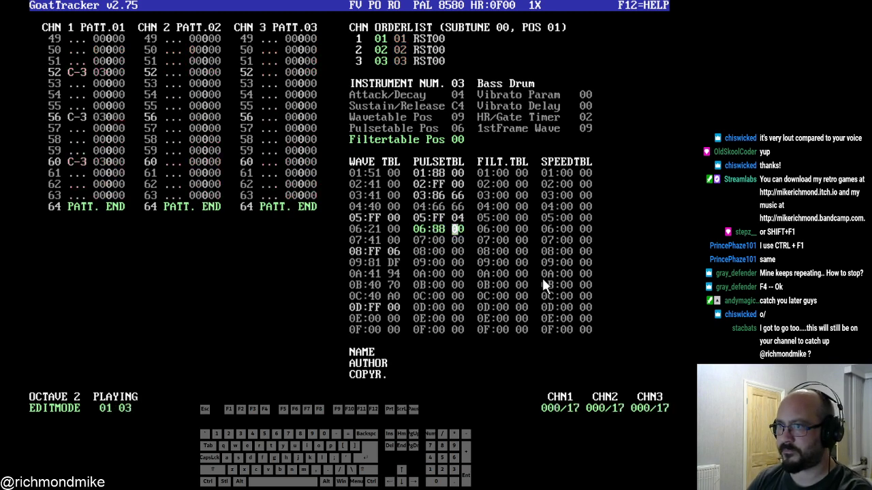
pyautogui.press('Left')
pyautogui.write('f')
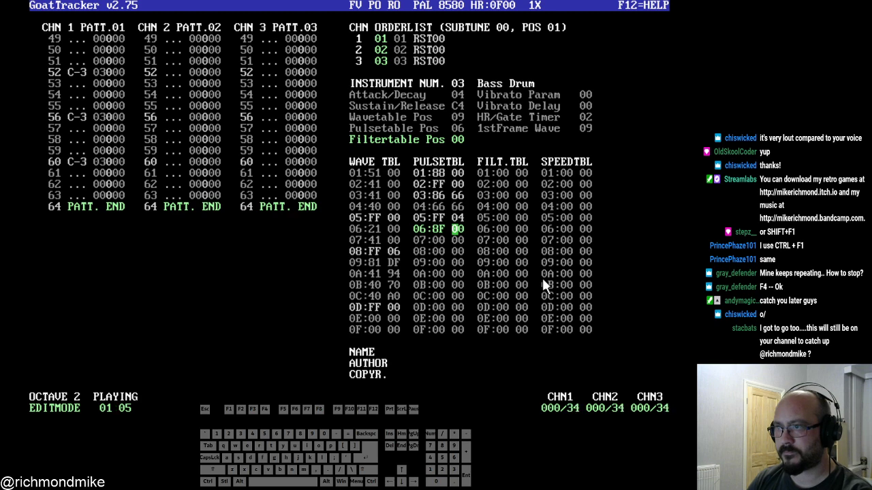
pyautogui.press('Left')
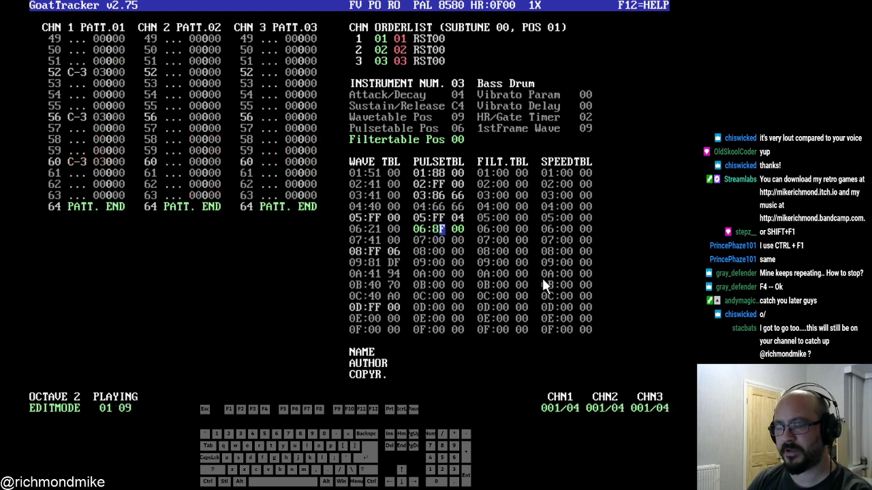
pyautogui.write('1')
pyautogui.press('Left')
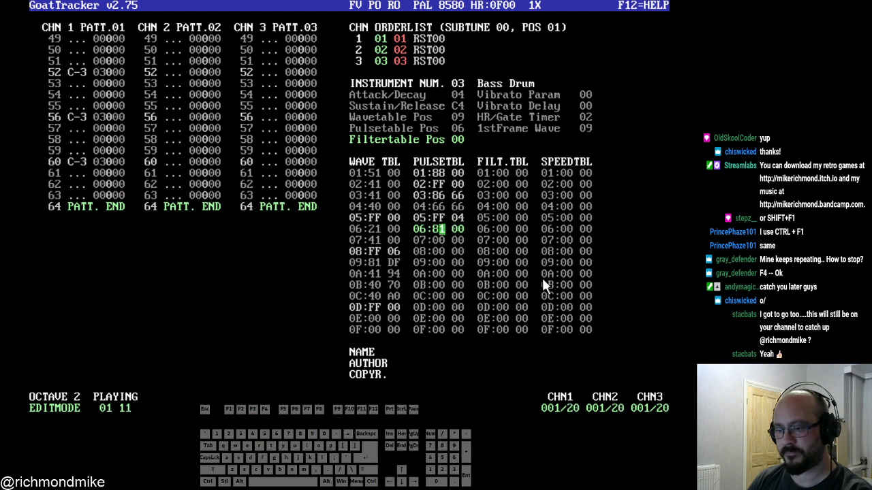
pyautogui.write('5')
pyautogui.press('Left')
pyautogui.write('6')
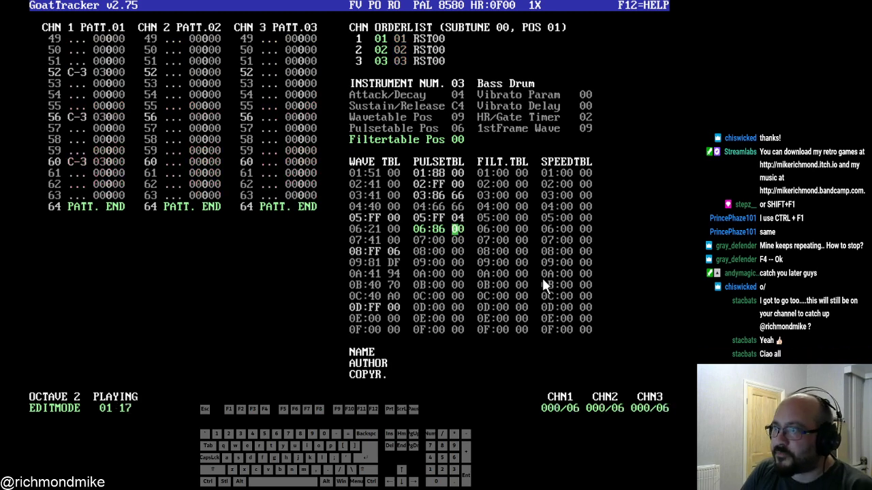
# - Try 88 once more as the first value of pulsetable row 06, then restore 86
pyautogui.press('Left')
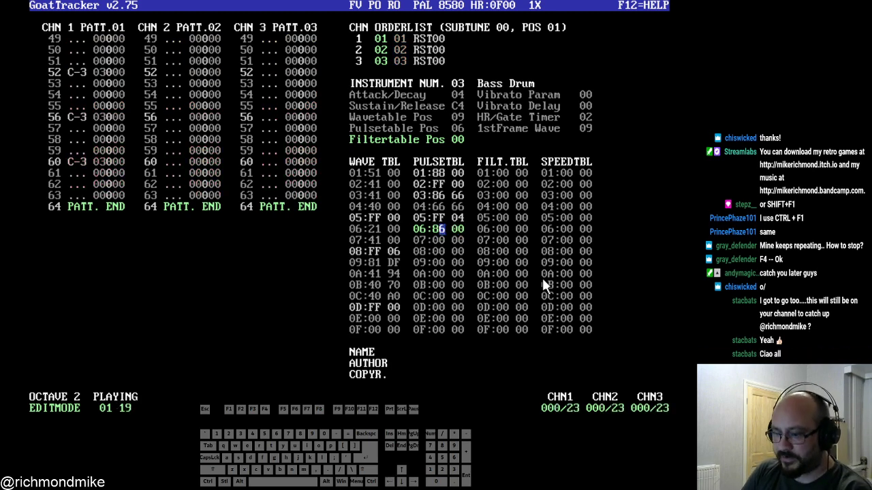
pyautogui.write('8')
pyautogui.press('Left')
pyautogui.write('6')
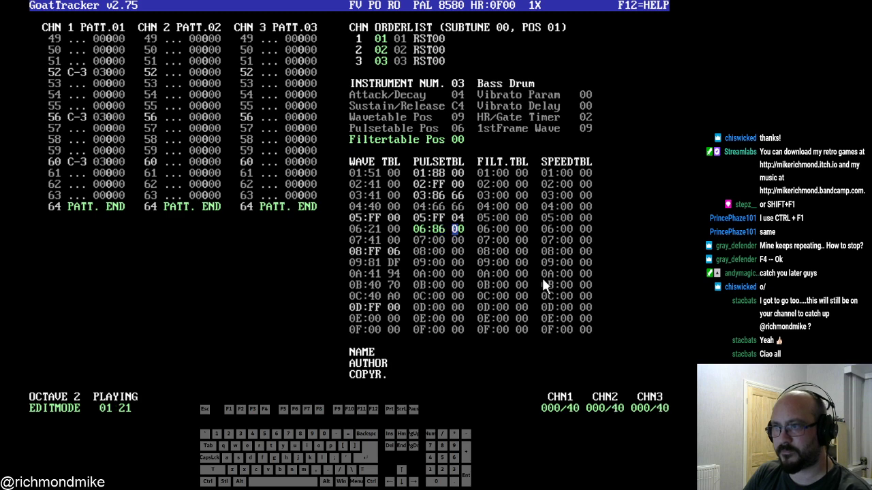
# - Enter 02 as the first value of pulsetable row 07 and 83 as the first value of row 08
pyautogui.press('Down')
pyautogui.press('Left')
pyautogui.press('Left')
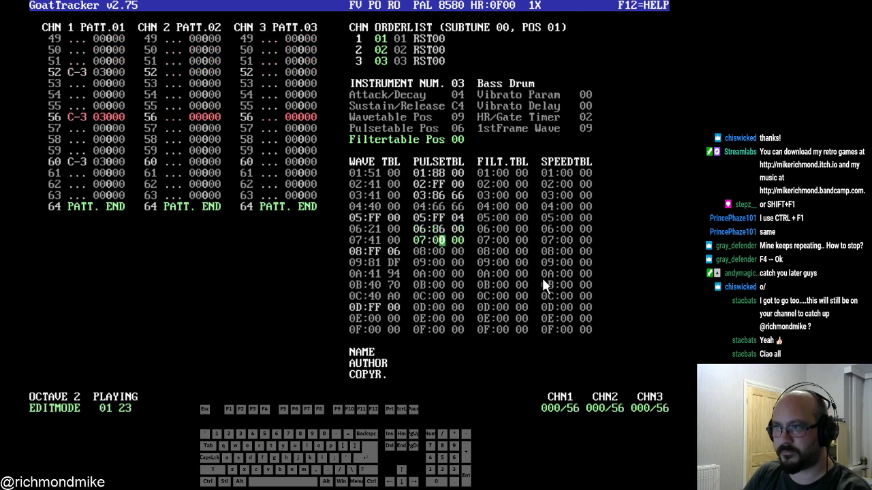
pyautogui.write('02')
pyautogui.press('Down')
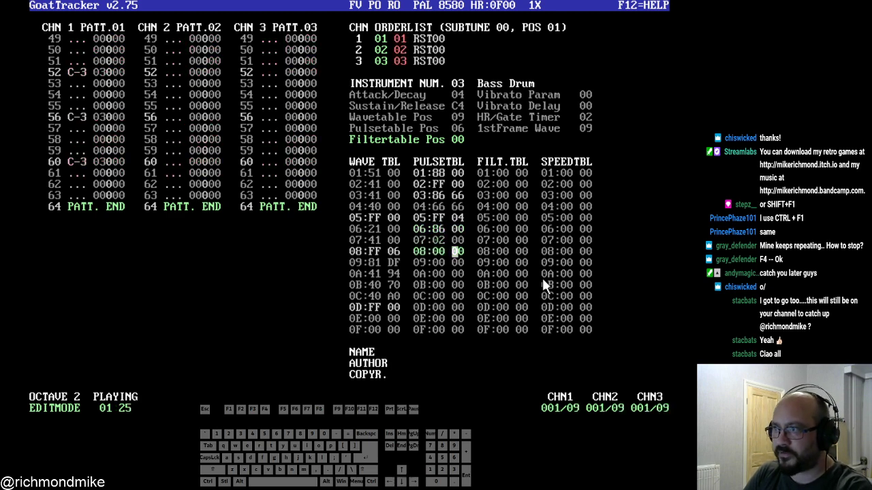
pyautogui.press('Left')
pyautogui.press('Left')
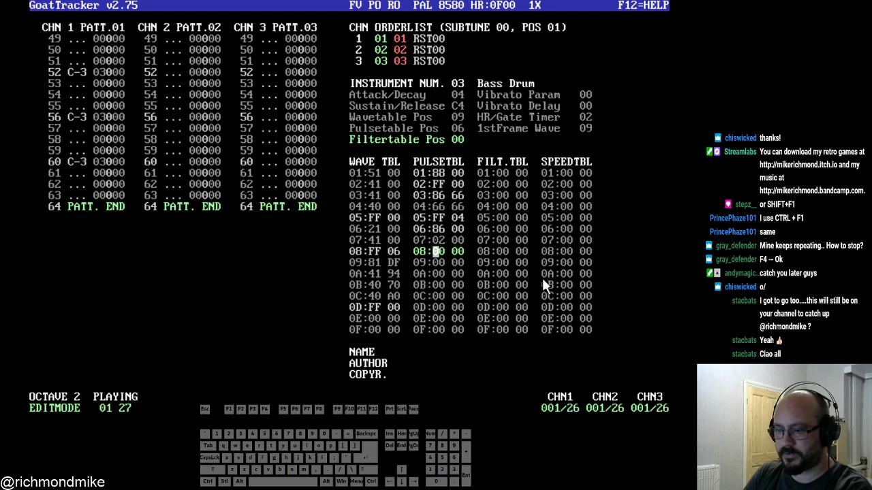
pyautogui.write('83')
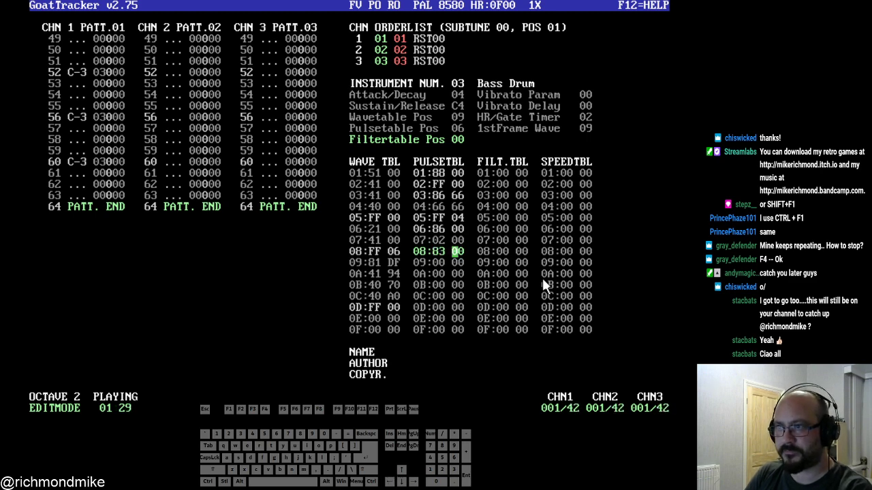
# - Try 81 and 8F as the first value of pulsetable row 08, then return it to 83
pyautogui.click(444, 238)
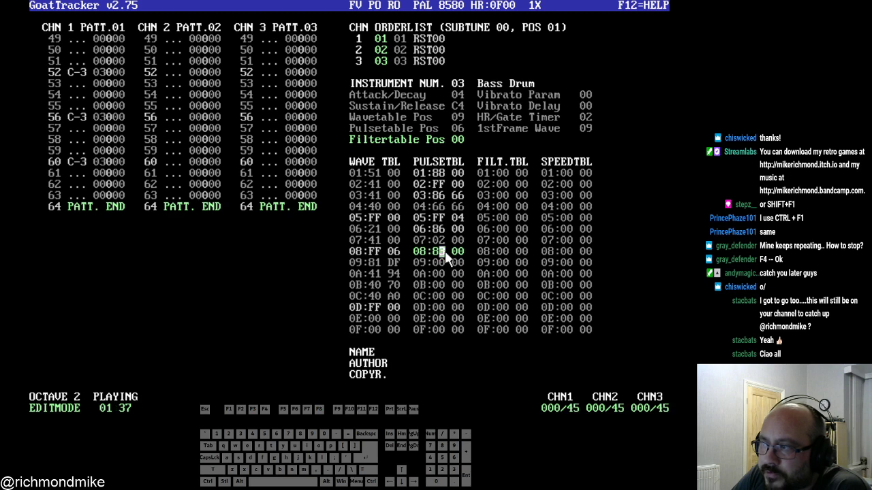
pyautogui.write('1')
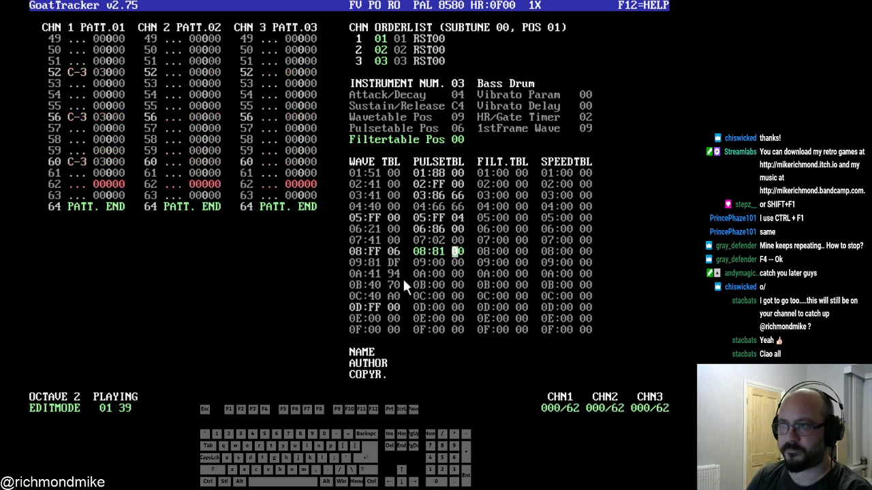
pyautogui.press('Left')
pyautogui.write('f')
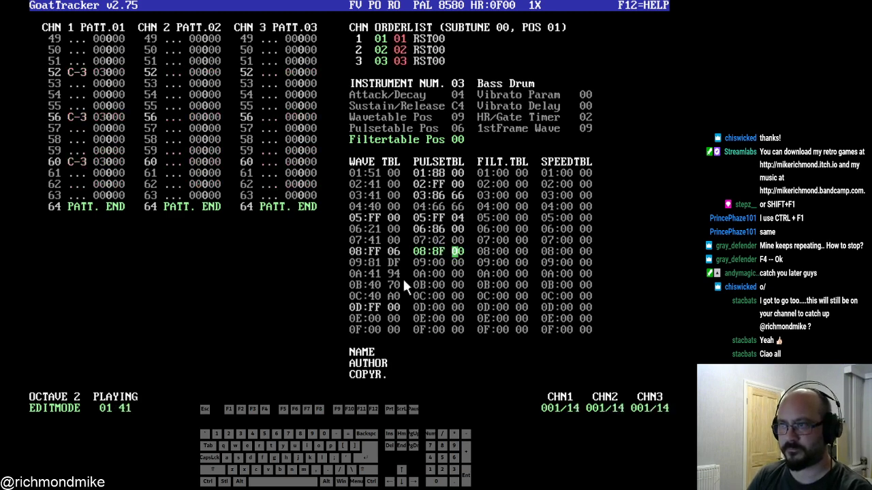
pyautogui.press('Left')
pyautogui.write('3')
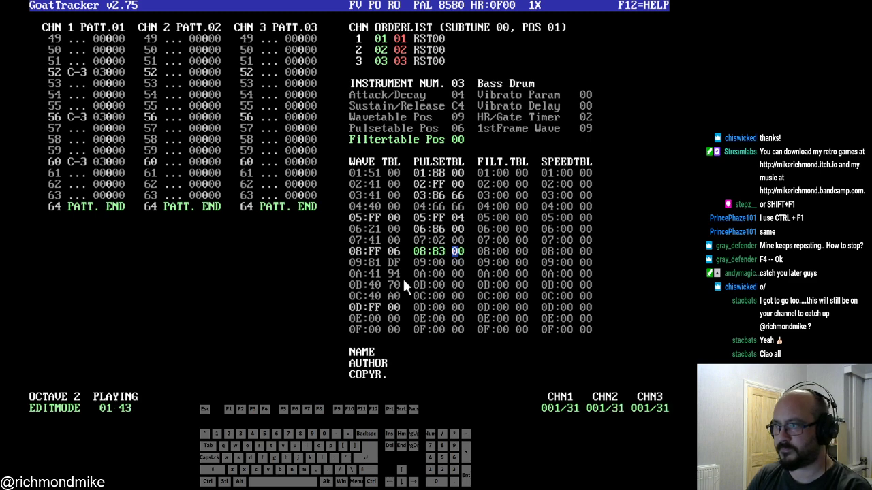
# - Fill pulsetable row 09 with the values 7F 03
pyautogui.press('Down')
pyautogui.press('Left')
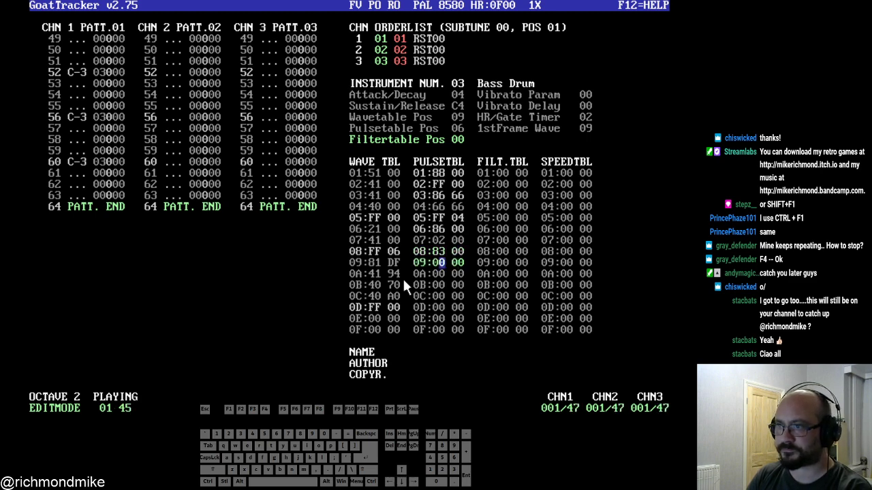
pyautogui.press('Left')
pyautogui.write('7f')
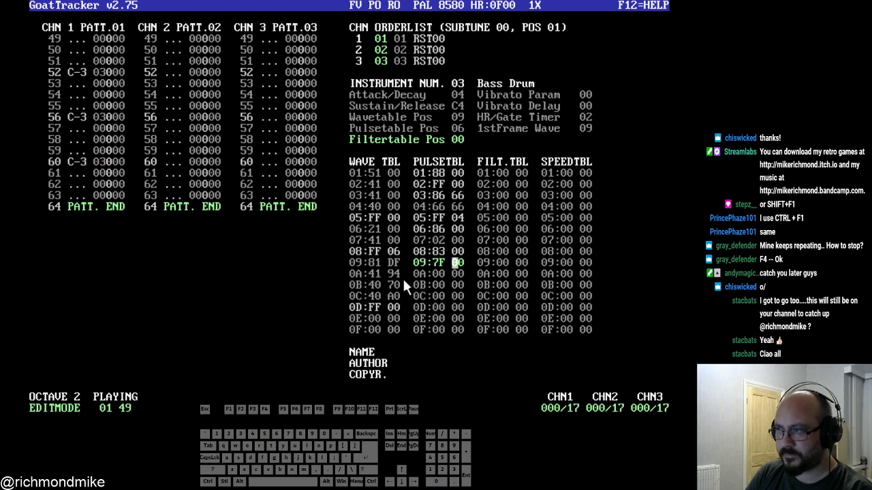
pyautogui.write('03')
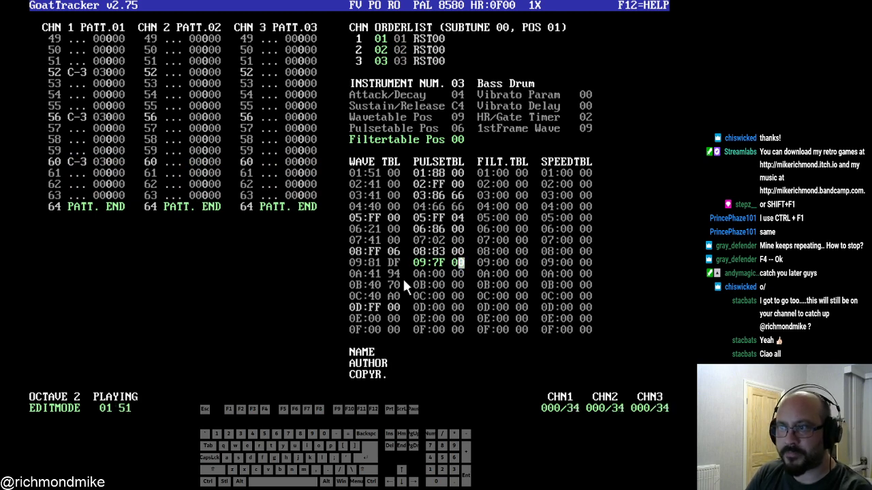
pyautogui.press('Left')
pyautogui.press('Left')
pyautogui.press('Right')
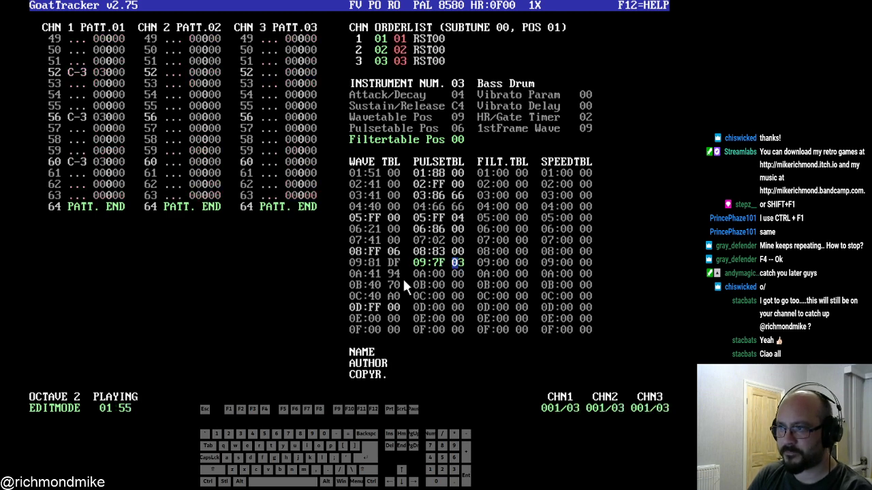
# - End the Bass Drum's pulse sequence with FF in pulsetable row 0A, then return to the second value of row 09
pyautogui.press('Down')
pyautogui.press('Left')
pyautogui.press('Left')
pyautogui.write('ff')
pyautogui.press('Up')
pyautogui.press('Right')
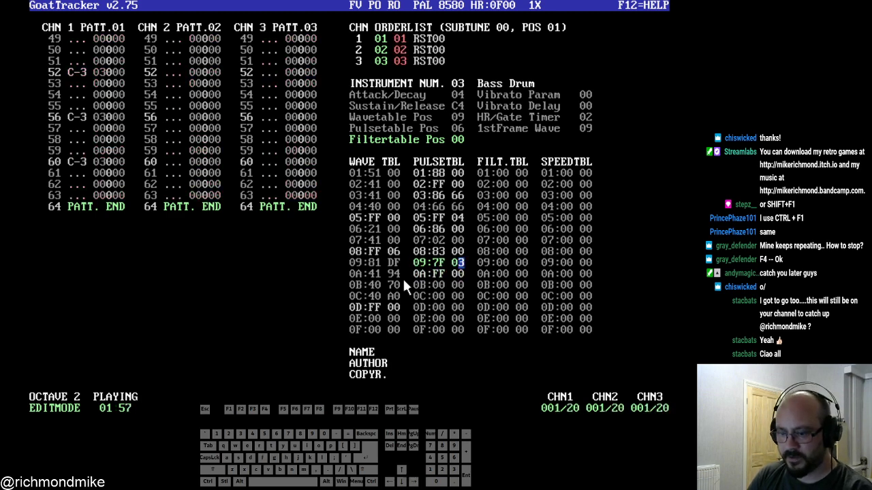
# - Negate the second value of pulsetable row 09 to FD, then switch to jam mode and stop the playback
pyautogui.hotkey('shift', 'n')
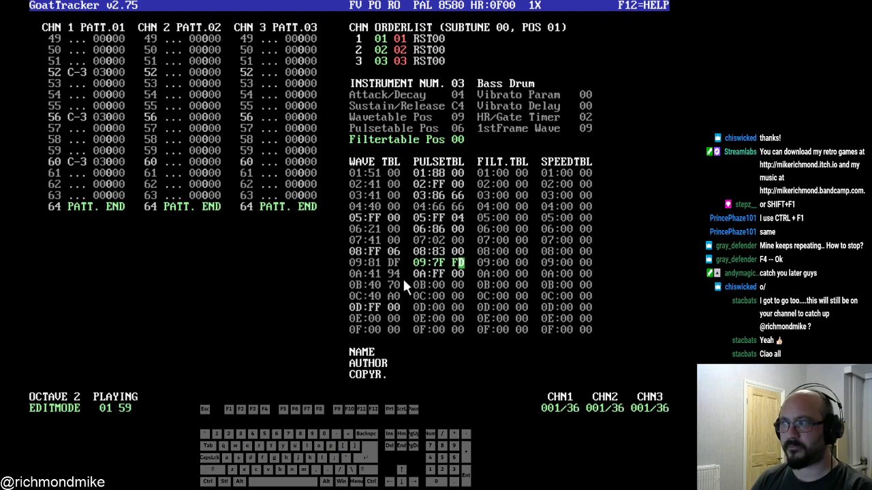
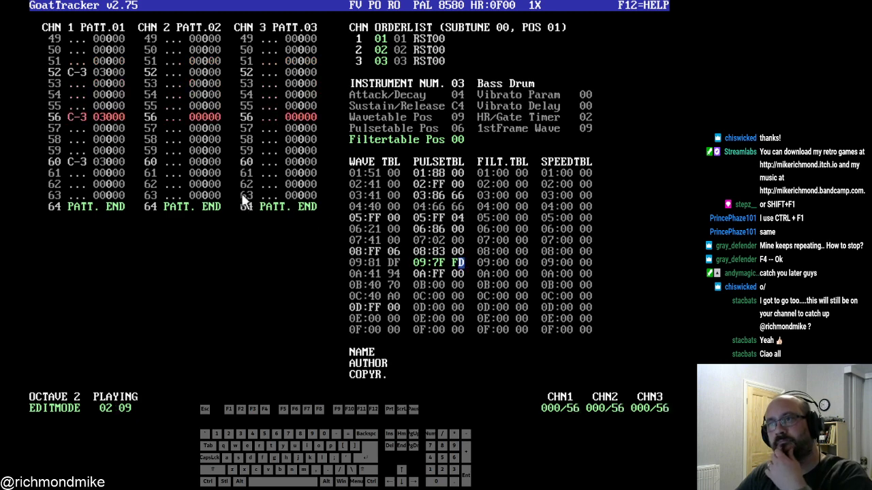
pyautogui.click(115, 150)
pyautogui.click(75, 151)
pyautogui.press('space')
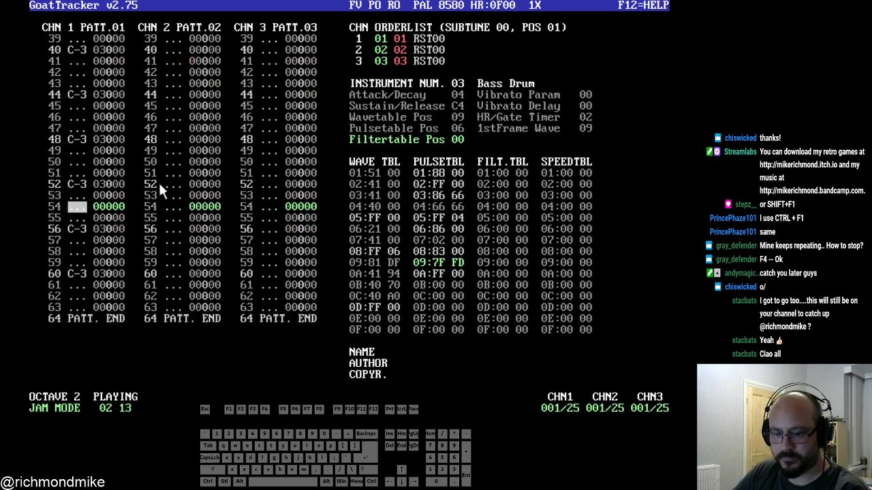
pyautogui.hotkey('ctrl', 'F1')
pyautogui.press('F4')
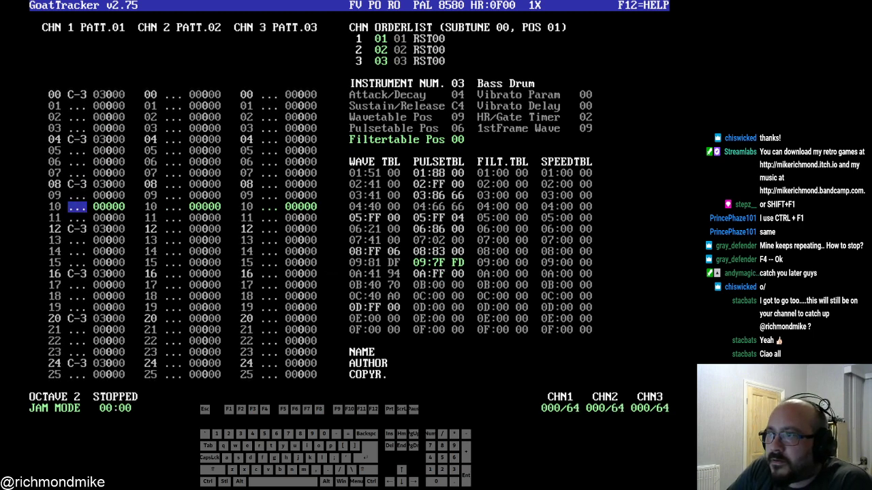
# - Select the empty instrument 04 and name it Snare Drum
pyautogui.click(456, 83)
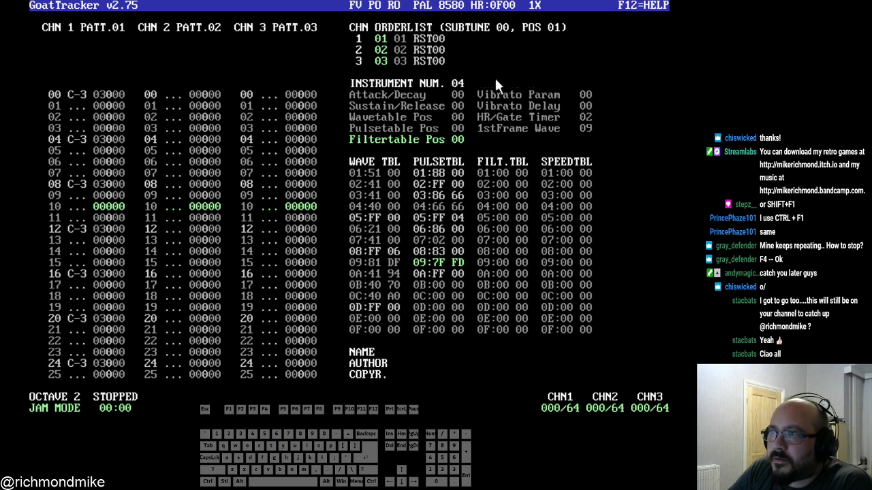
pyautogui.click(487, 85)
pyautogui.write('Snare')
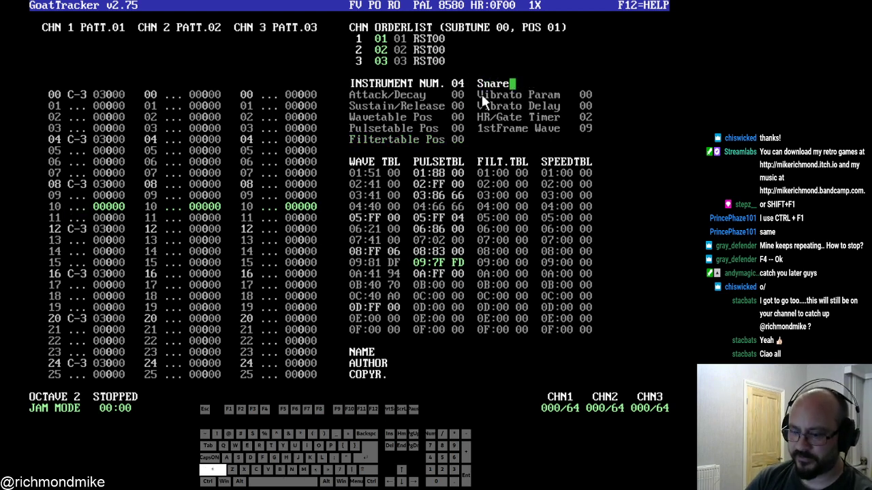
pyautogui.write(' Drum')
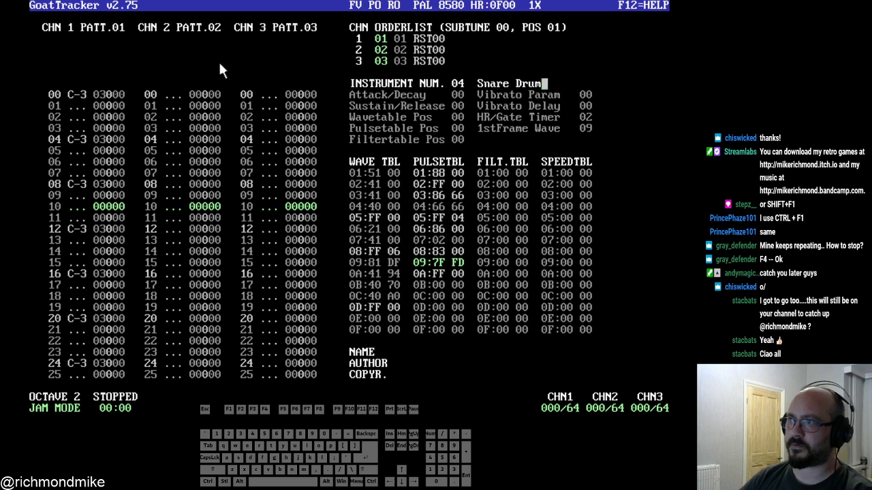
# - Set the Snare Drum's Attack/Decay to 05 and its Sustain/Release to E5
pyautogui.click(415, 95)
pyautogui.write('0')
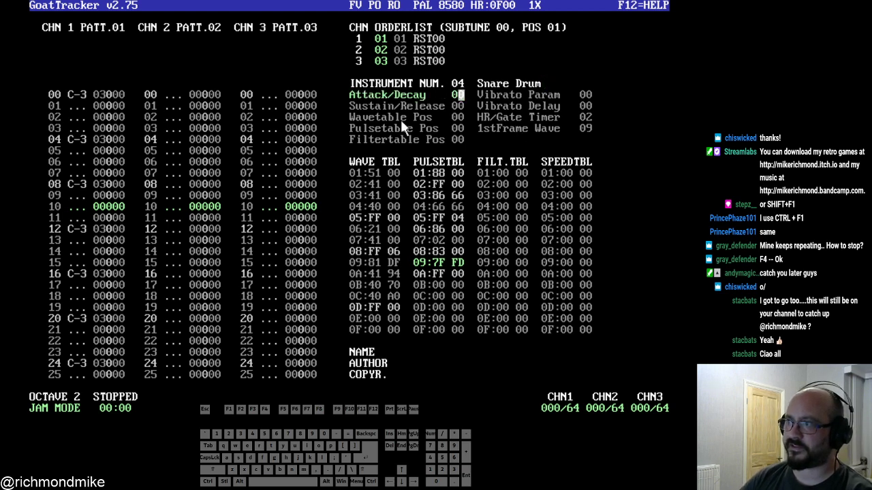
pyautogui.write('5')
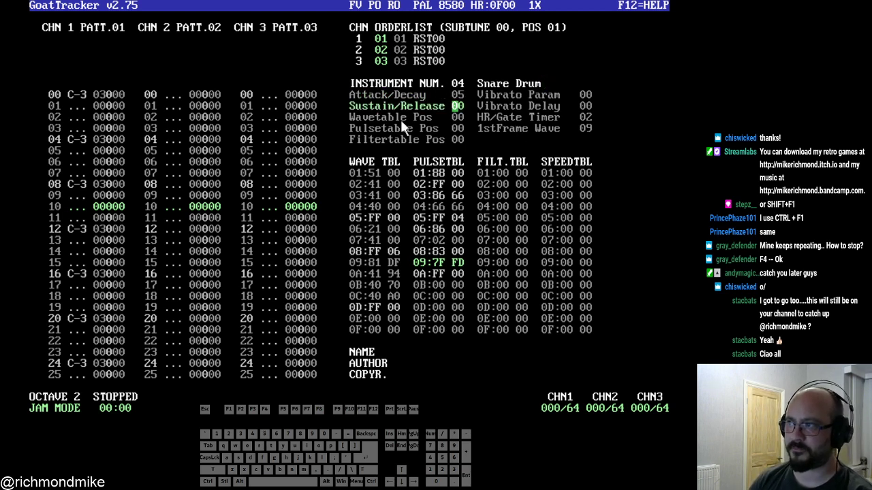
pyautogui.write('e')
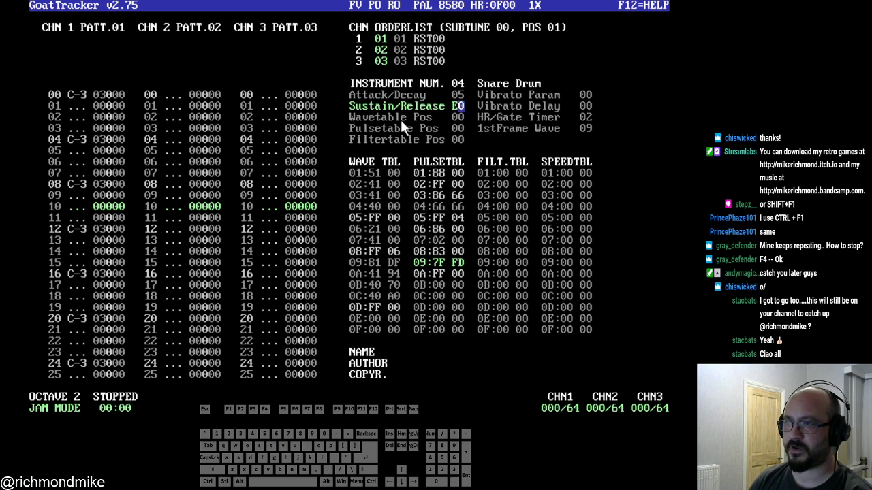
pyautogui.write('5')
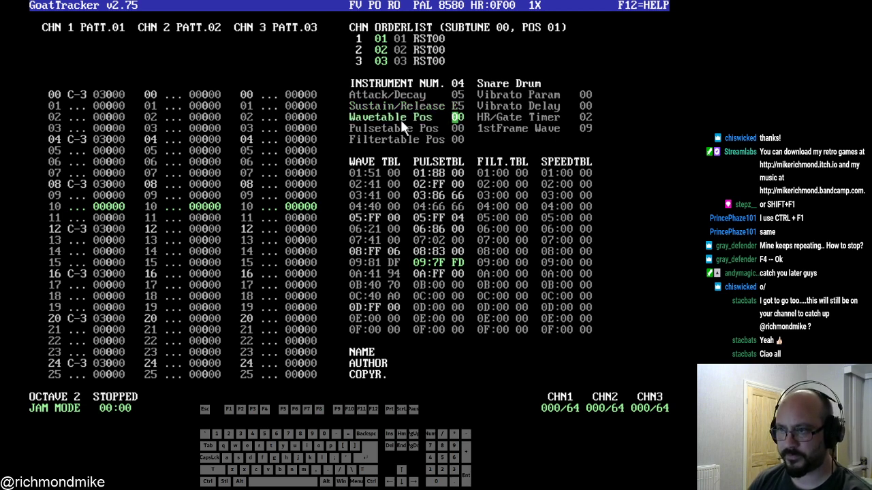
# - Set the Snare Drum's wavetable position to 0E
pyautogui.write('9')
pyautogui.press('Left')
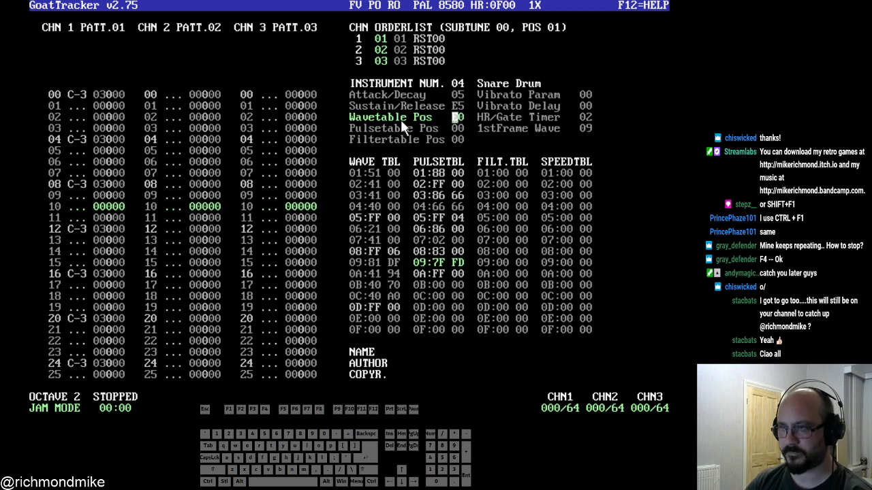
pyautogui.write('0E')
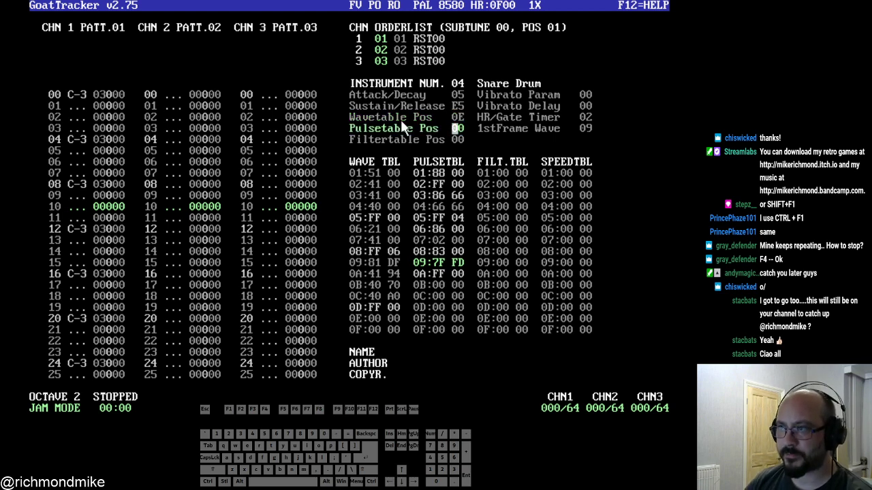
# - Fill wavetable row 0E with the values 81 DF
pyautogui.click(379, 308)
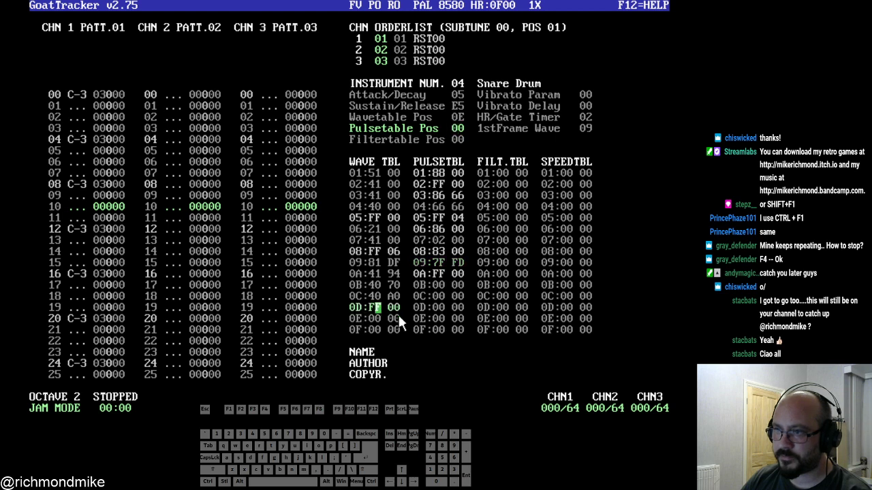
pyautogui.press('Down')
pyautogui.press('Down')
pyautogui.press('Down')
pyautogui.press('Down')
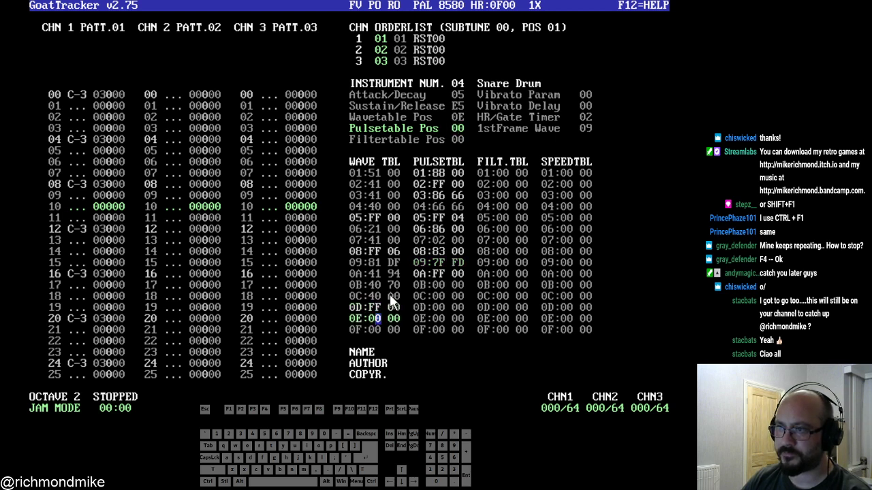
pyautogui.press('Down')
pyautogui.press('Down')
pyautogui.press('Down')
pyautogui.press('Up')
pyautogui.press('Up')
pyautogui.press('Up')
pyautogui.press('Up')
pyautogui.press('Up')
pyautogui.press('Up')
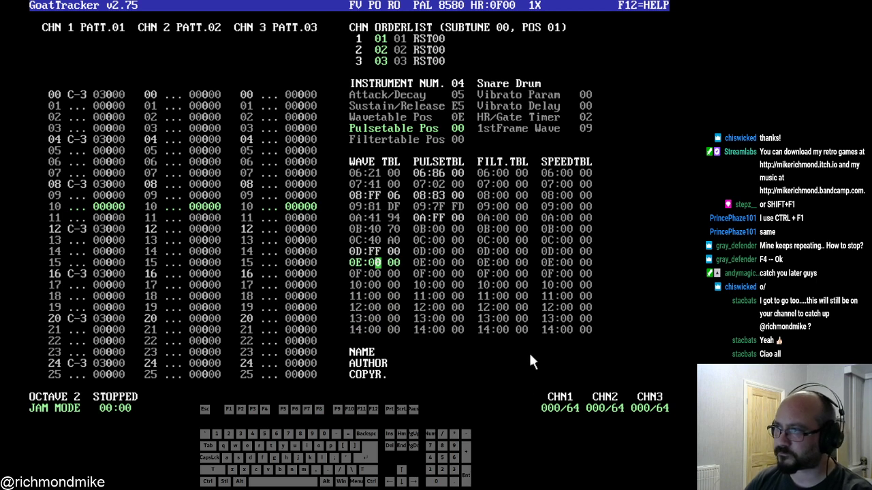
pyautogui.write('81')
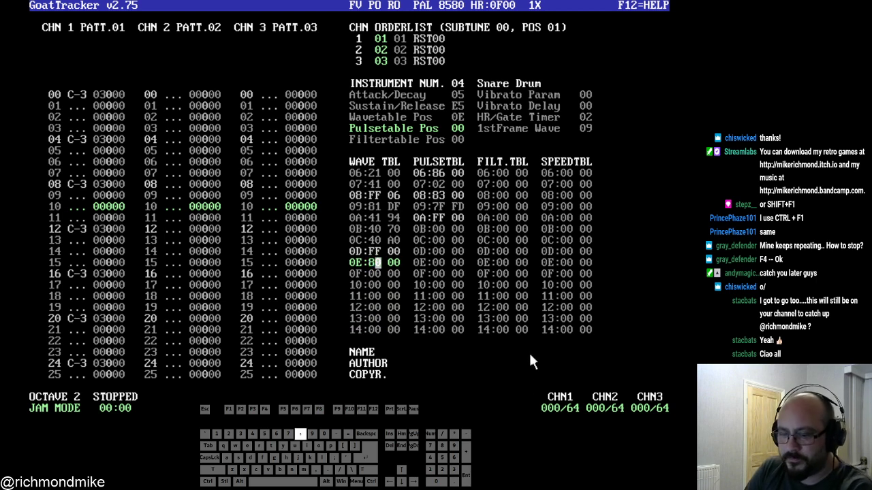
pyautogui.press('Left')
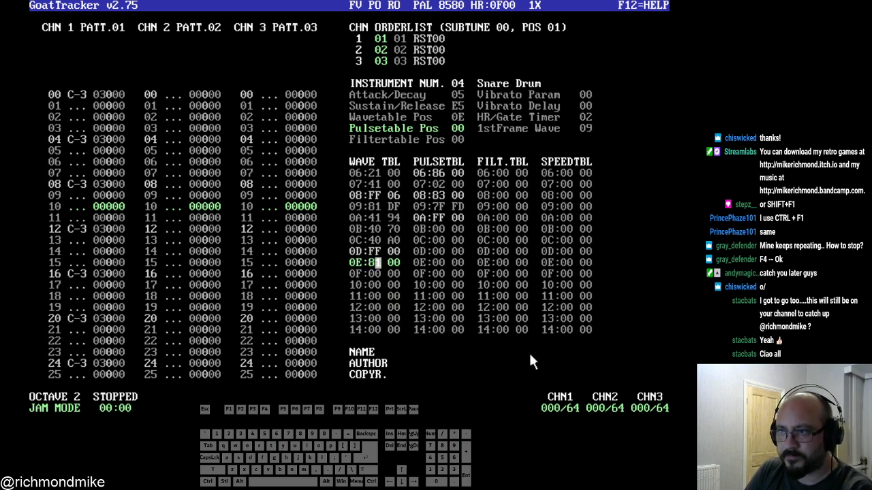
pyautogui.write('DF')
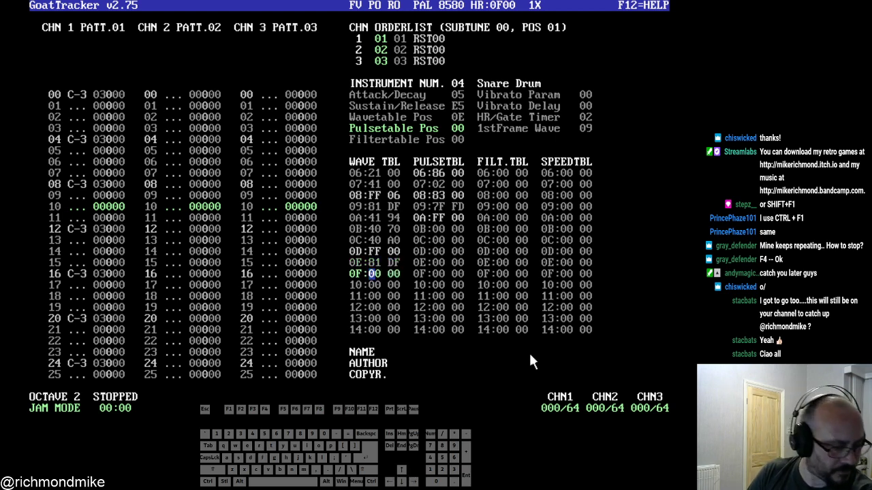
# - Try 81 2F in wavetable row 0F, then overwrite the row with 81 DF
pyautogui.press('Up')
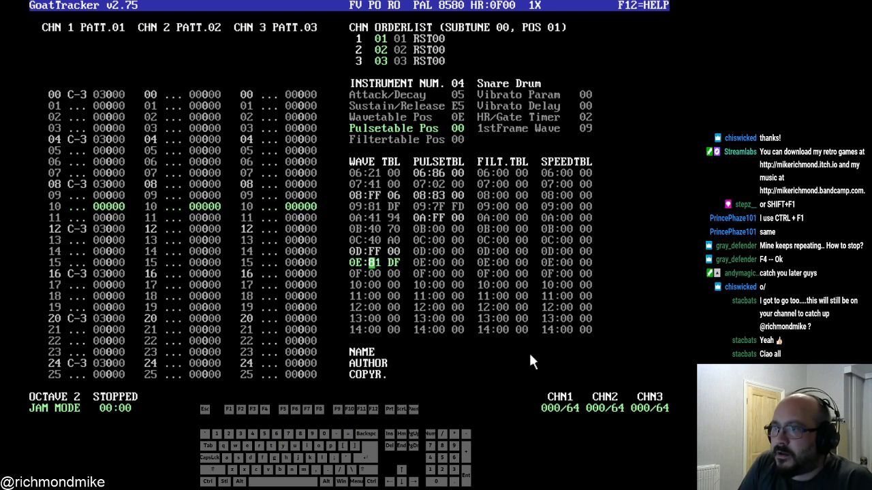
pyautogui.press('Down')
pyautogui.press('Right')
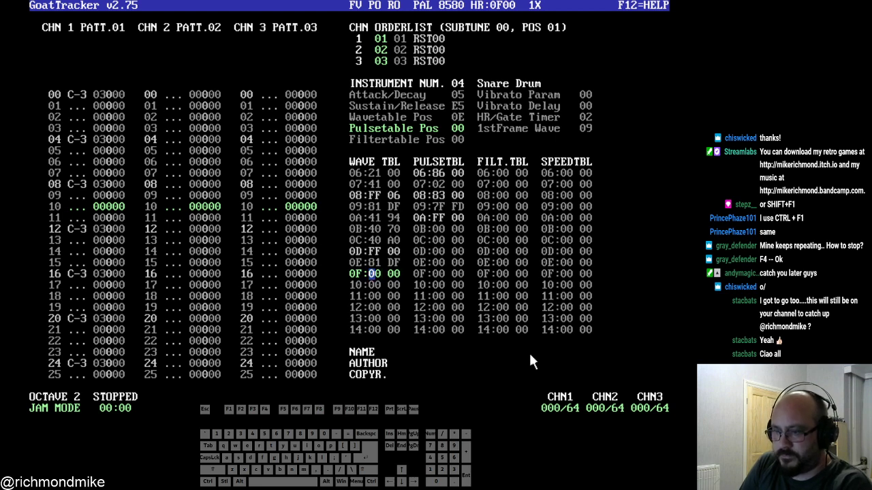
pyautogui.write('812f')
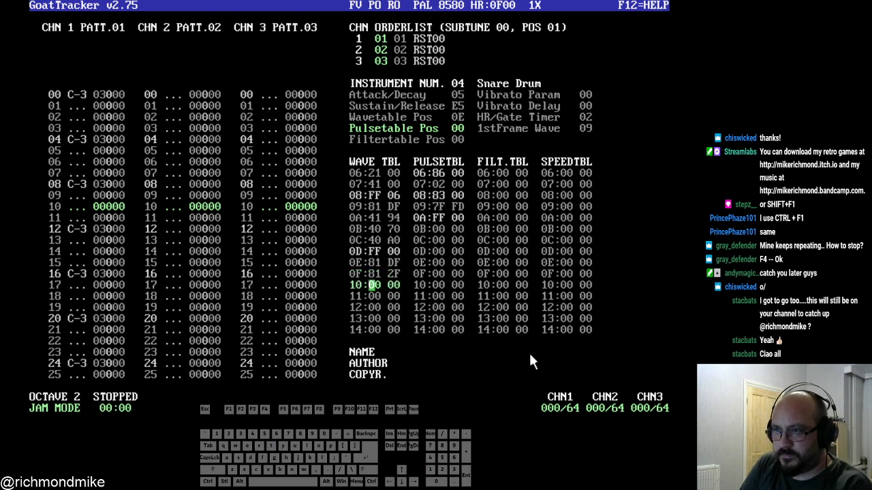
pyautogui.press('Up')
pyautogui.write('81df')
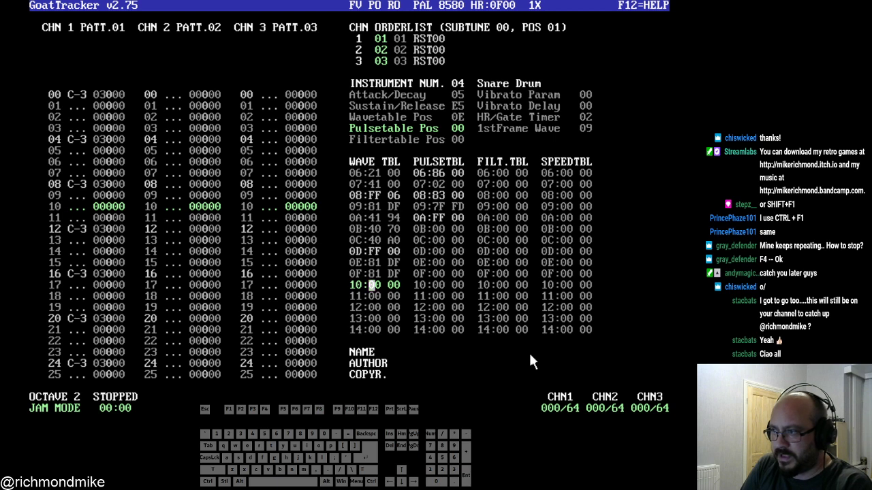
# - Enter 80 as the first value of wavetable row 10 and end the snare sequence with FF in row 11
pyautogui.press('shift')
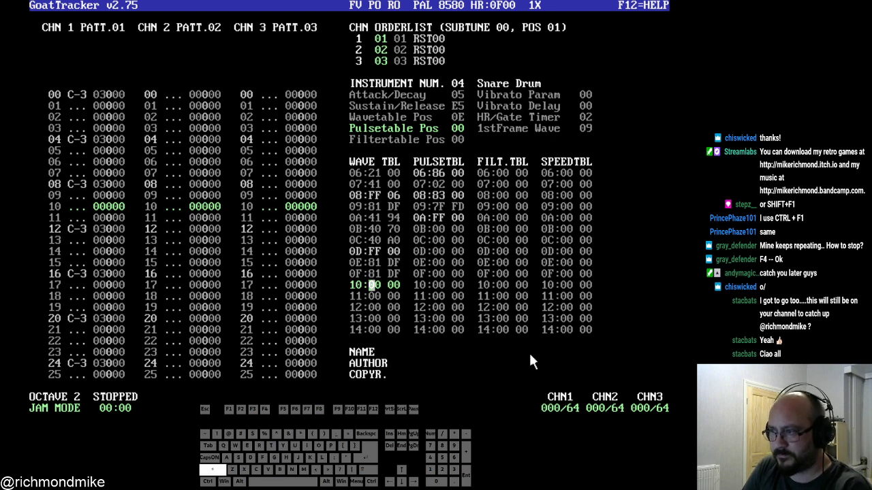
pyautogui.press('Left')
pyautogui.press('Right')
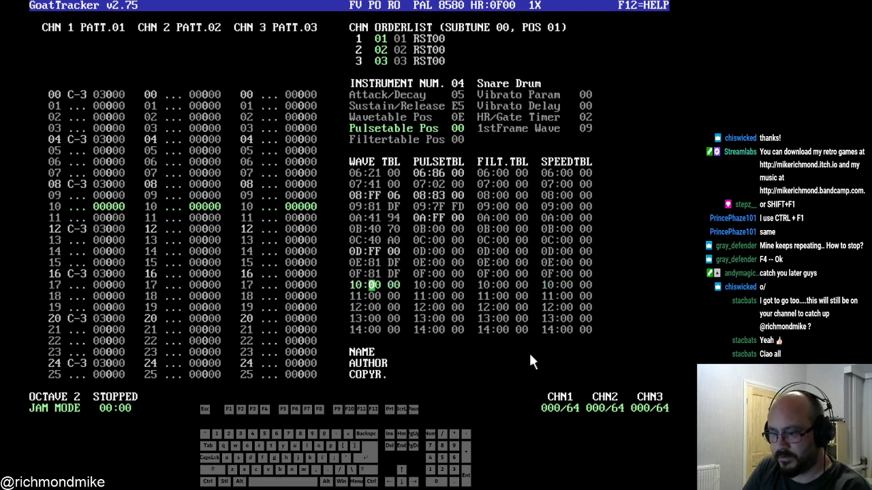
pyautogui.write('8')
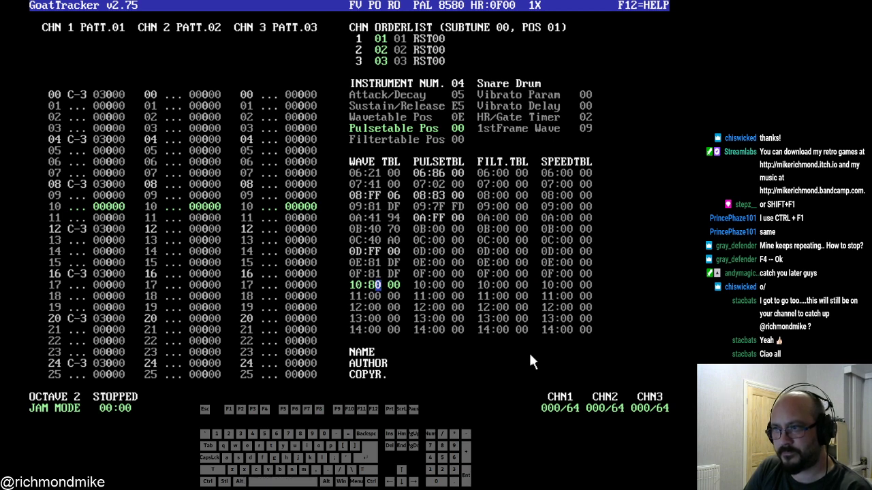
pyautogui.press('Down')
pyautogui.press('Left')
pyautogui.write('F')
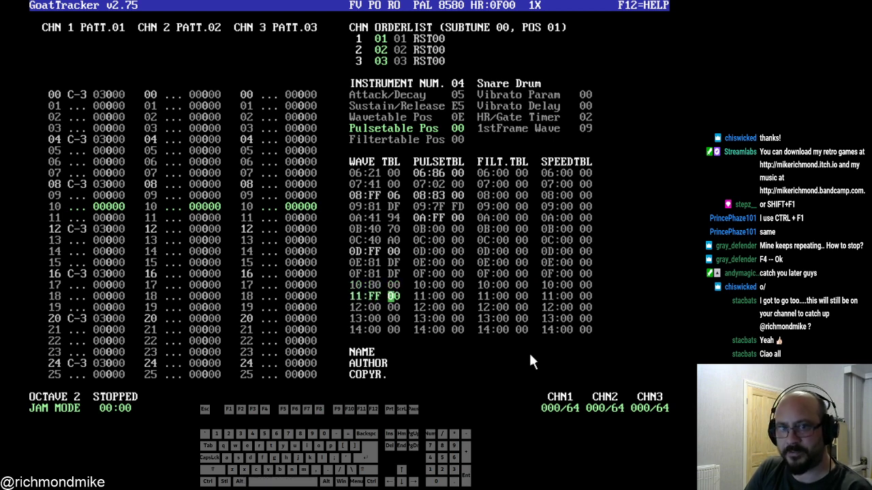
# - Play the snare as a test, then enter CF as the second value of wavetable row 10 and audition it
pyautogui.press('space')
pyautogui.press('space')
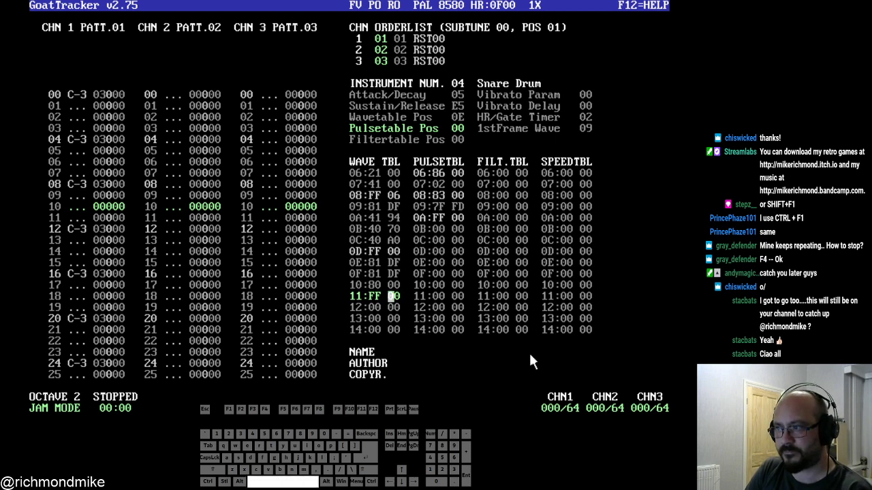
pyautogui.press('Up')
pyautogui.write('CF')
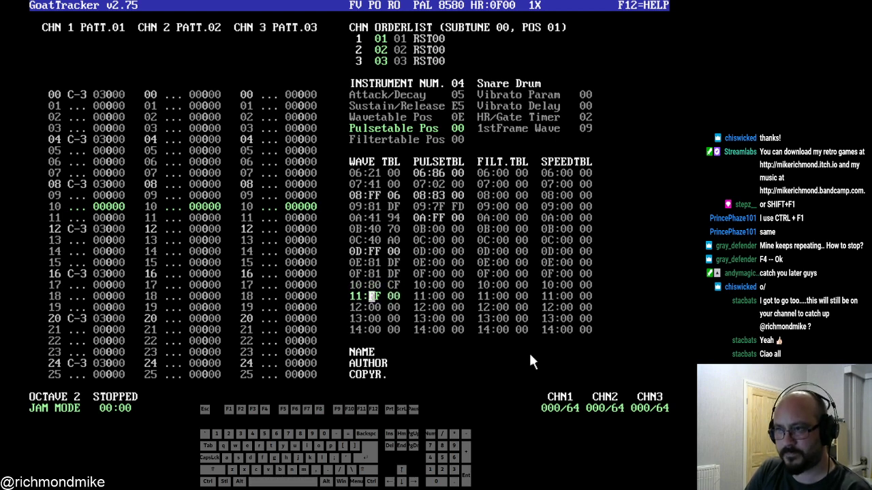
pyautogui.press('space')
# - Try EF and CF as the second value of wavetable row 10, then settle on AF and audition the snare
pyautogui.press('Right')
pyautogui.press('Right')
pyautogui.press('Up')
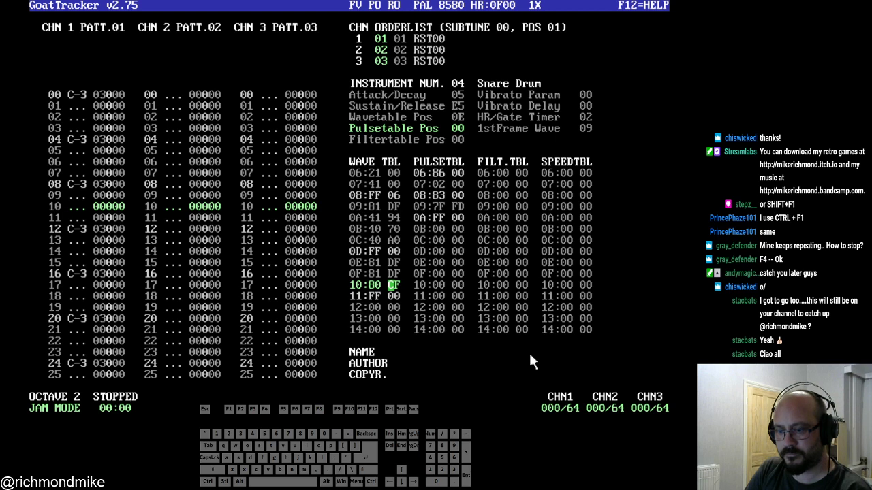
pyautogui.write('E')
pyautogui.press('Left')
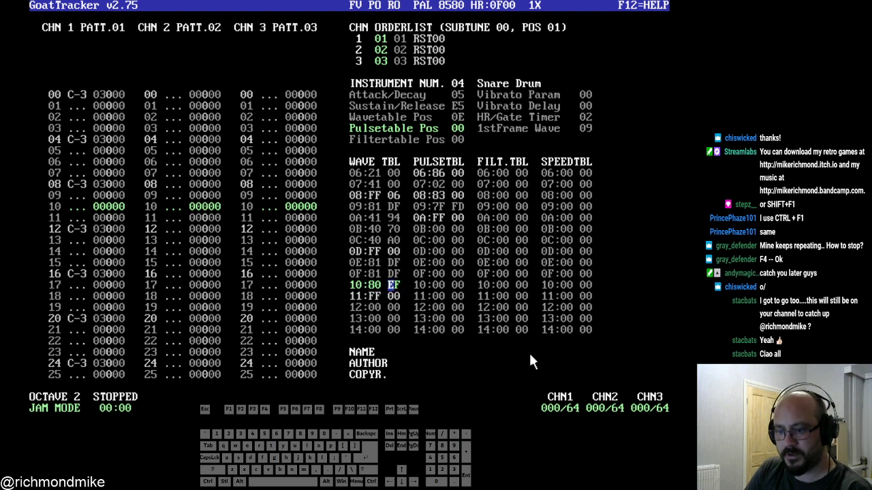
pyautogui.write('C')
pyautogui.press('Left')
pyautogui.write('A')
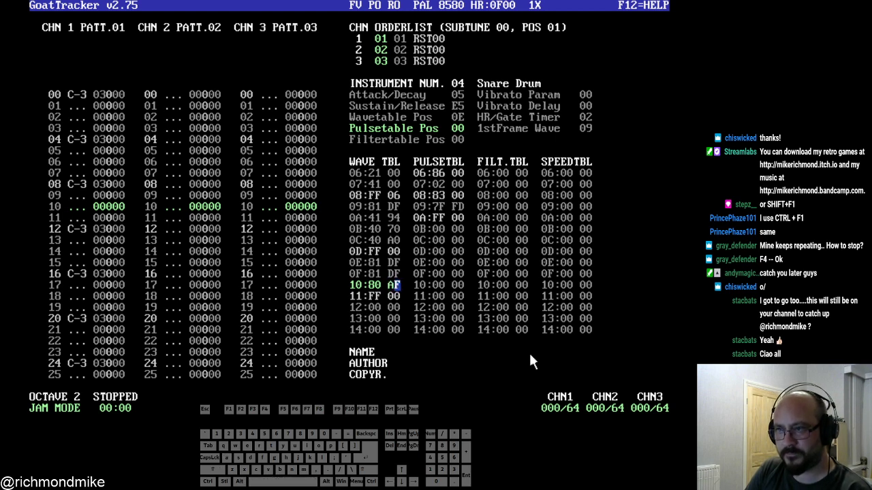
pyautogui.press('Left')
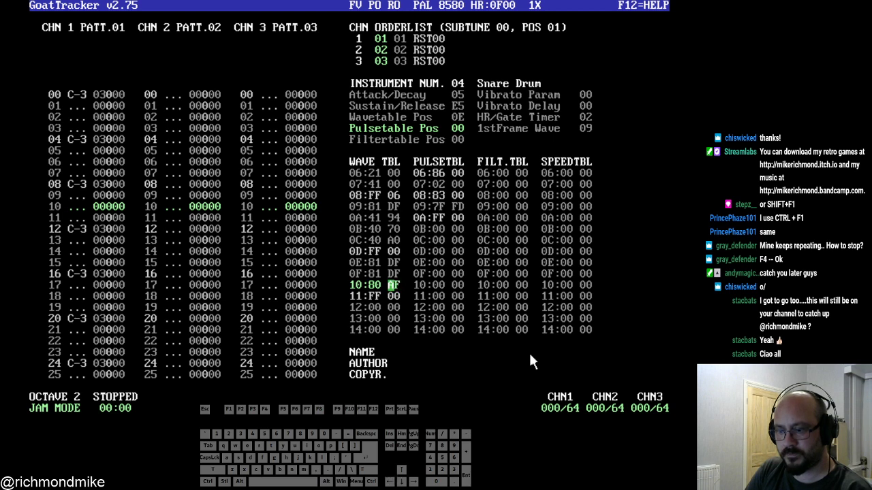
pyautogui.write('8')
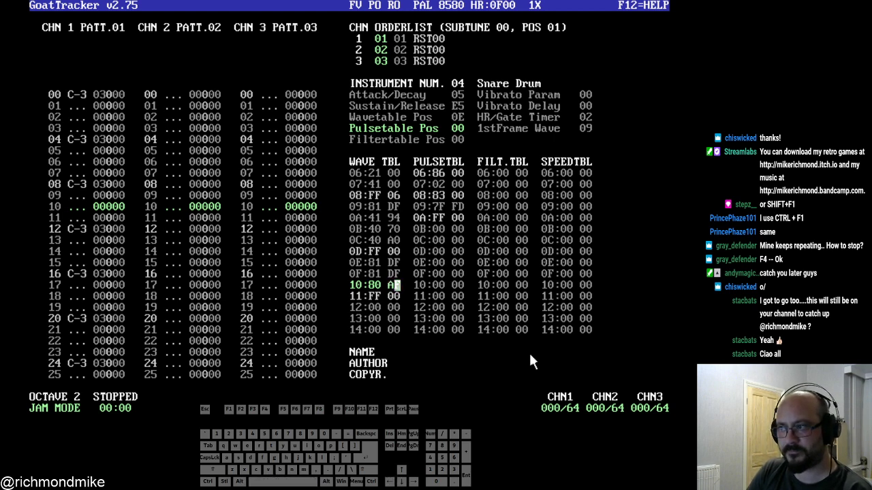
pyautogui.press('space')
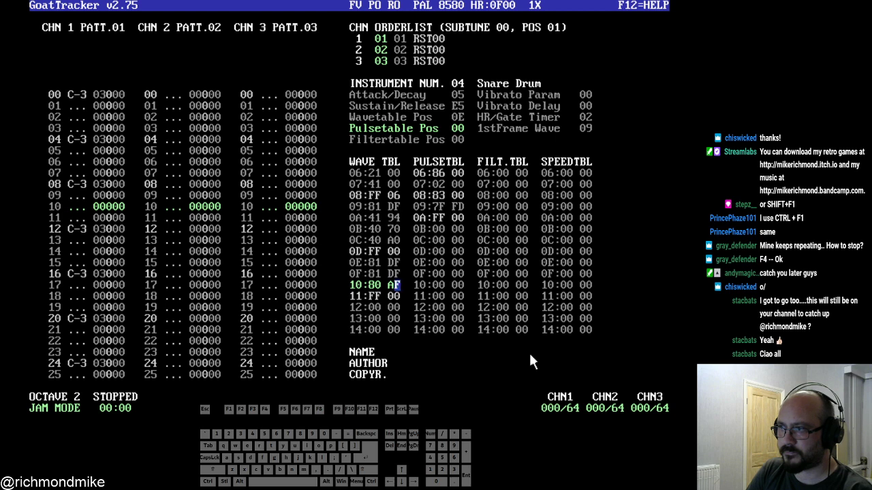
# - Set the second value of wavetable row 10 to CF
pyautogui.press('Left')
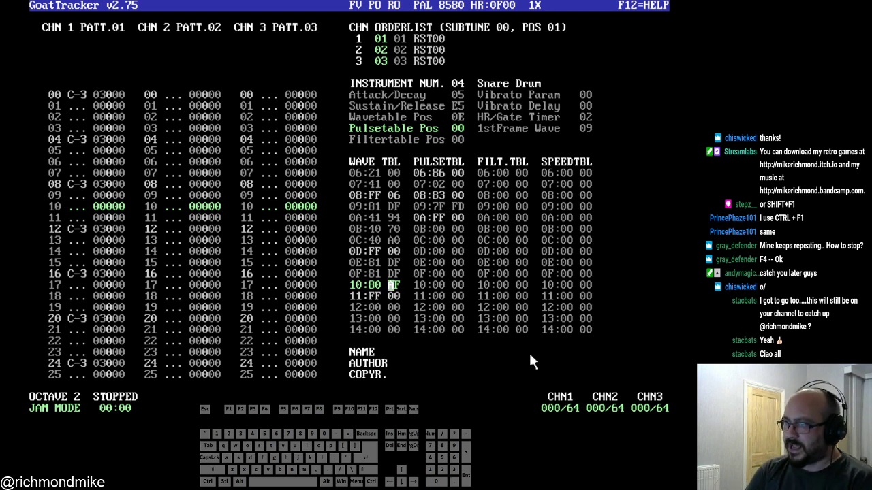
pyautogui.write('c')
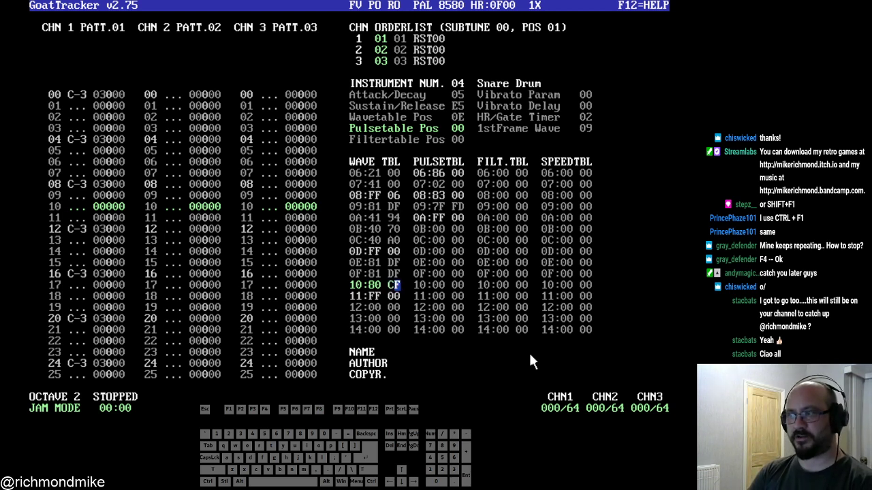
pyautogui.press('Right')
pyautogui.press('Right')
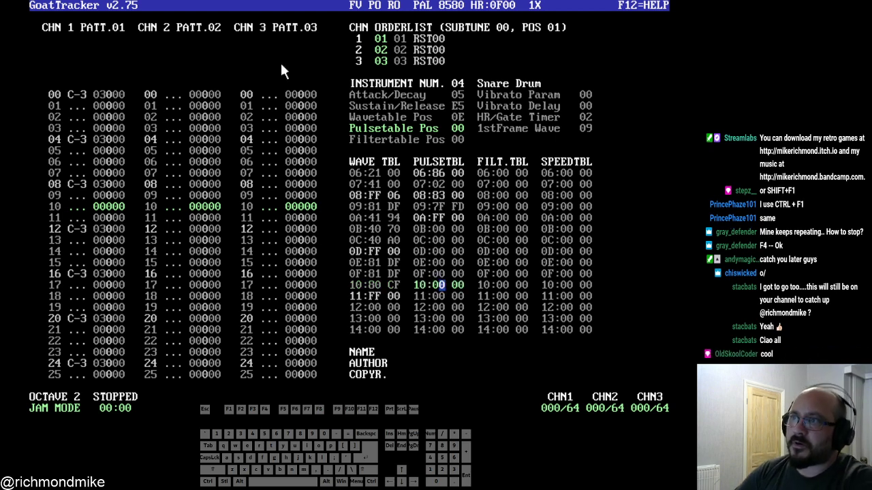
# - Set the snare's Pulsetable Pos to 0B and enter 81 DF in pulsetable row 0B
pyautogui.click(458, 127)
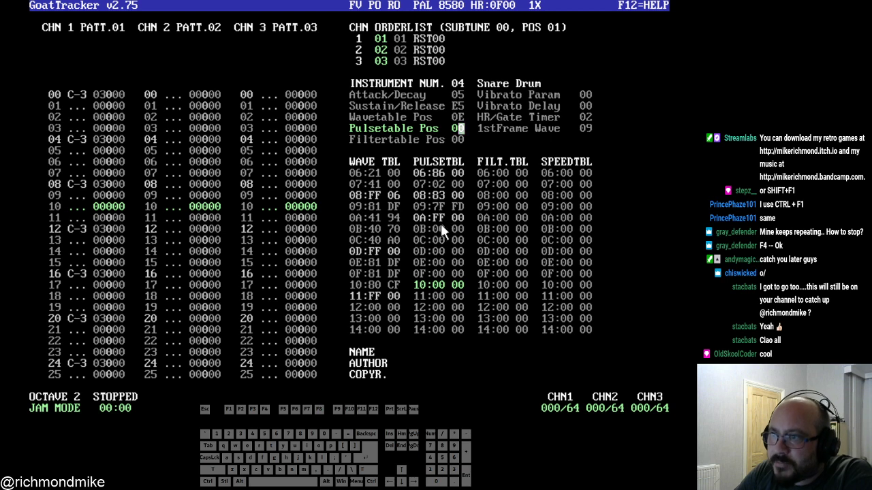
pyautogui.write('b')
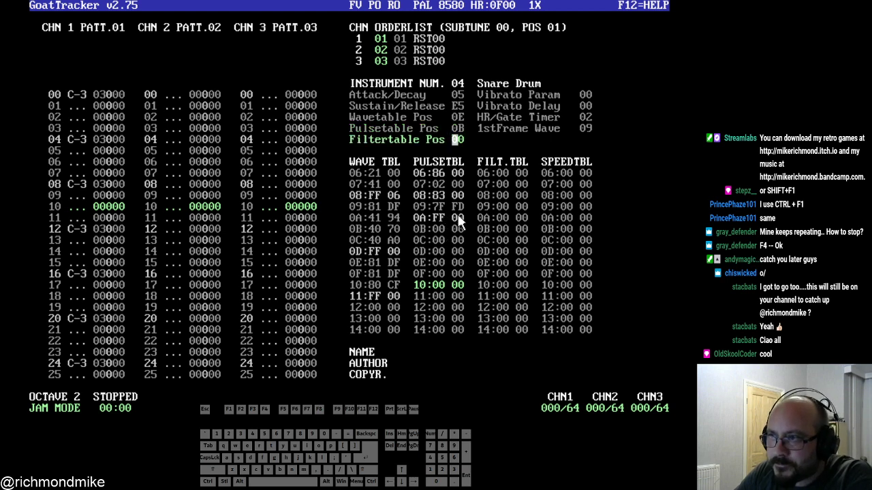
pyautogui.click(437, 229)
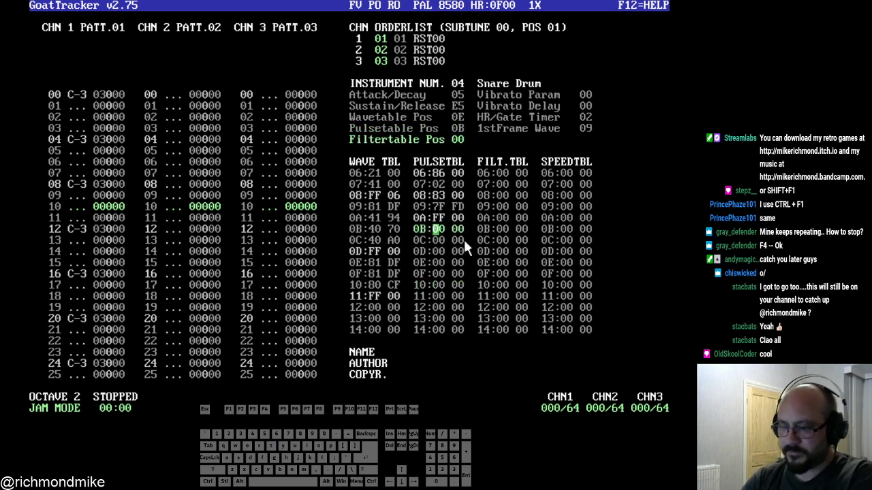
pyautogui.write('8')
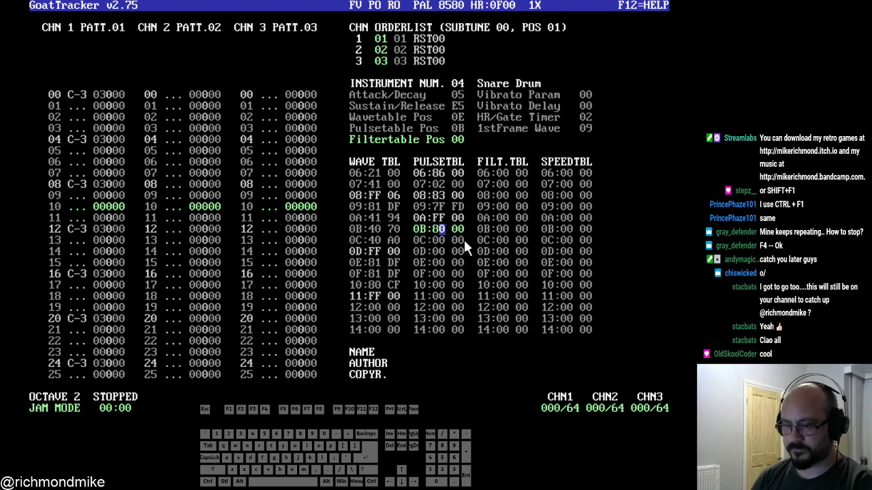
pyautogui.write('1df')
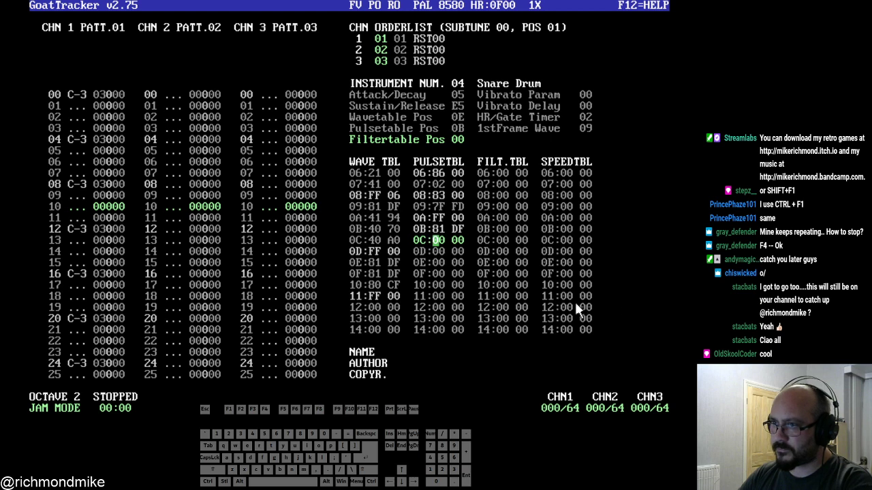
# - End the snare's pulse sequence with FF in pulsetable row 0C and audition the instrument
pyautogui.write('f')
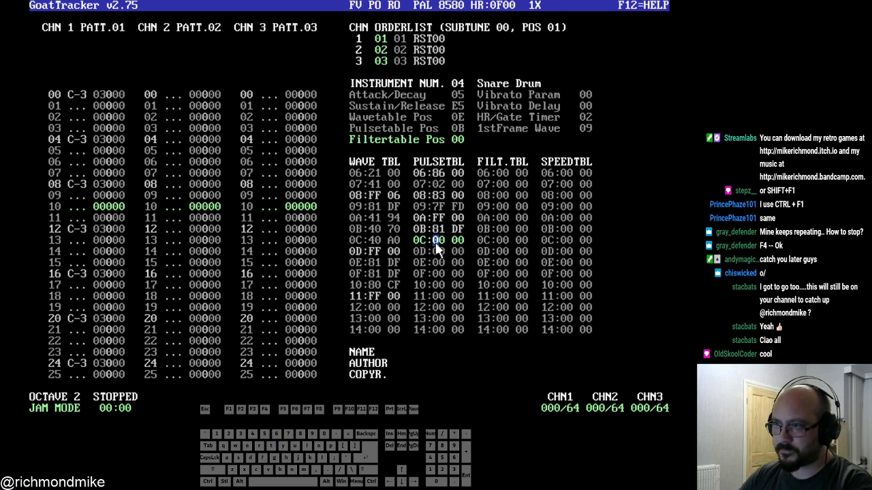
pyautogui.write('f')
pyautogui.press('space')
pyautogui.press('space')
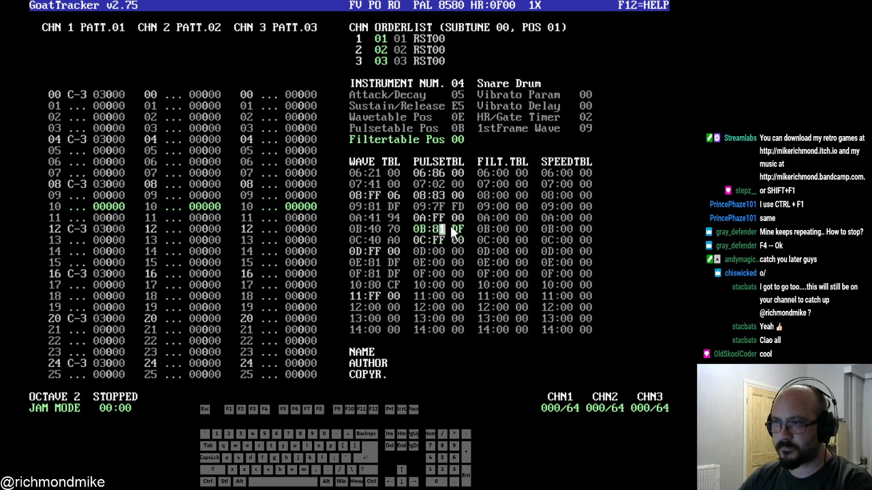
# - Try 85 as the first value of pulsetable row 0B, then change it to 88
pyautogui.click(450, 226)
pyautogui.write('5')
pyautogui.press('space')
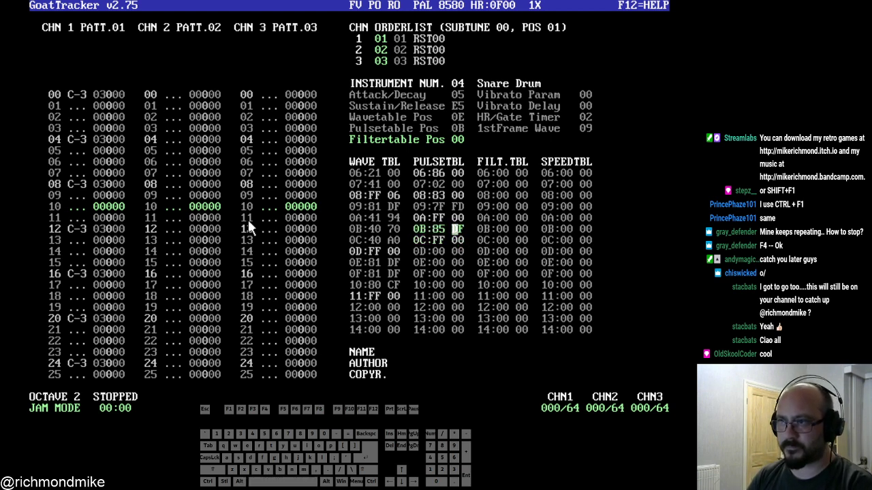
pyautogui.press('Left')
pyautogui.write('8')
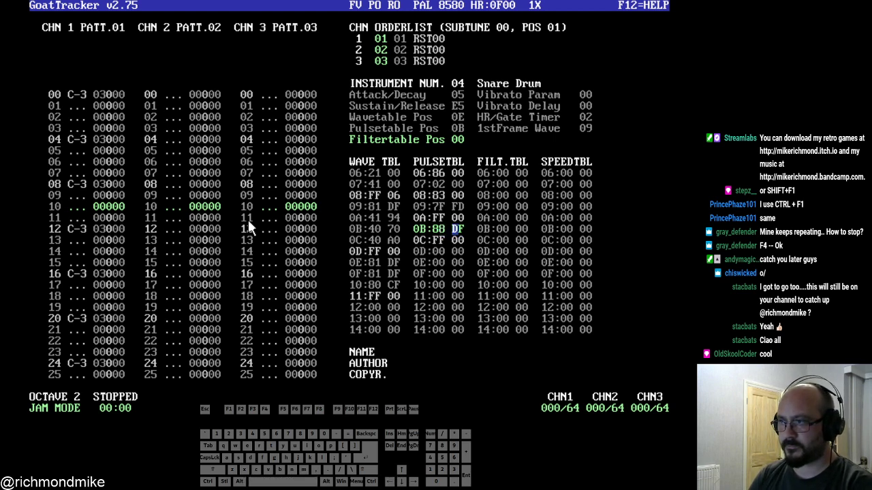
# - Try 01, 41 and 21 as the first value of wavetable row 0F, then restore 81 and audition the snare
pyautogui.press('Left')
pyautogui.press('Left')
pyautogui.press('Down')
pyautogui.press('Left')
pyautogui.press('Left')
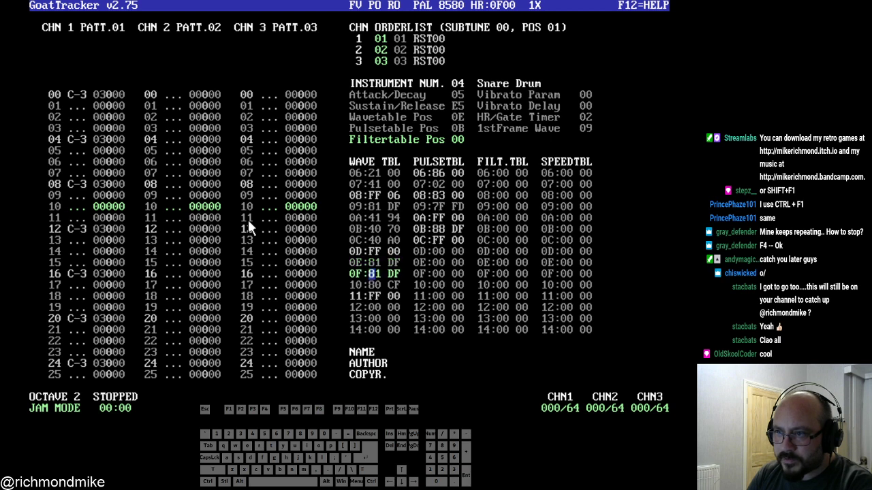
pyautogui.write('0')
pyautogui.press('Left')
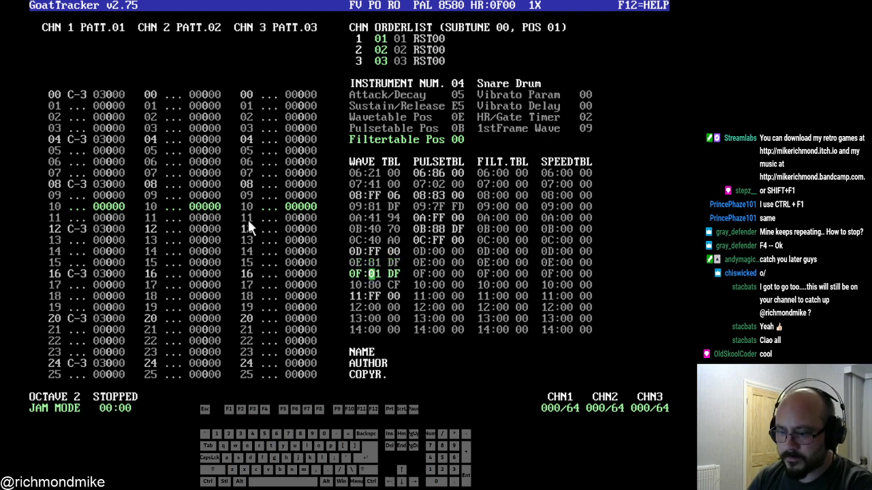
pyautogui.write('4')
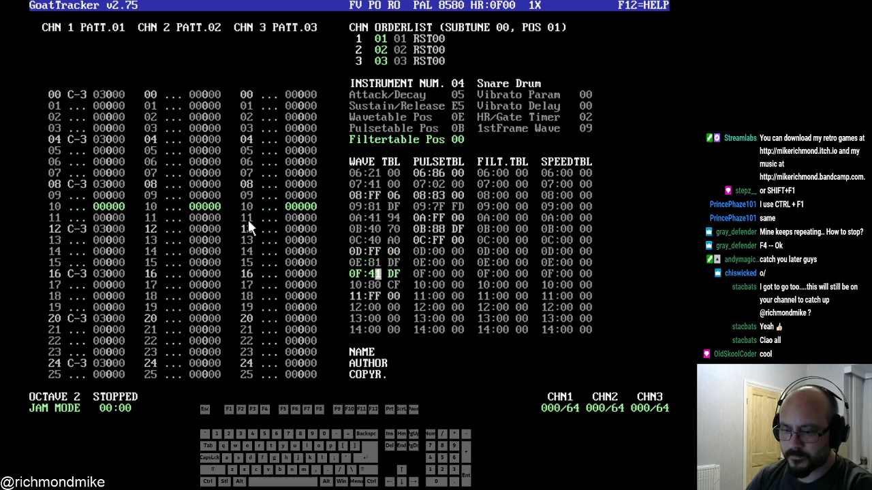
pyautogui.press('Left')
pyautogui.write('2')
pyautogui.press('Left')
pyautogui.write('8')
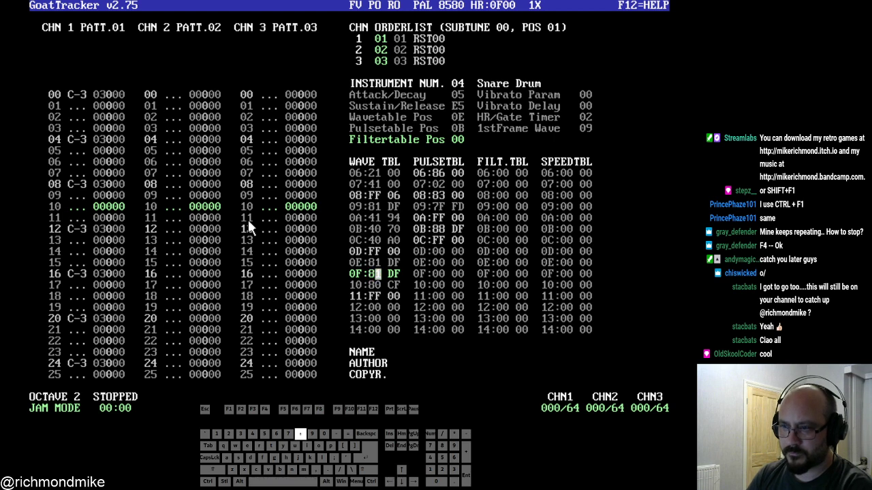
pyautogui.press('space')
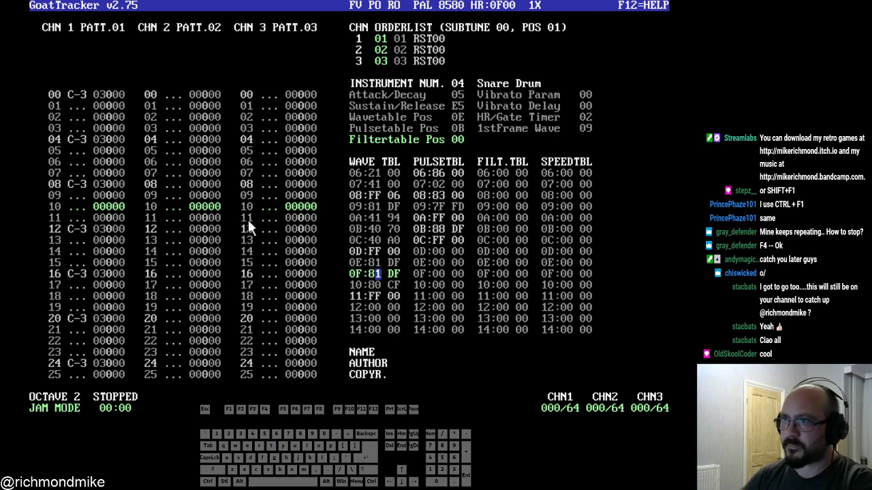
# - Try 00 as the snare's Attack/Decay and audition it
pyautogui.click(463, 96)
pyautogui.write('0')
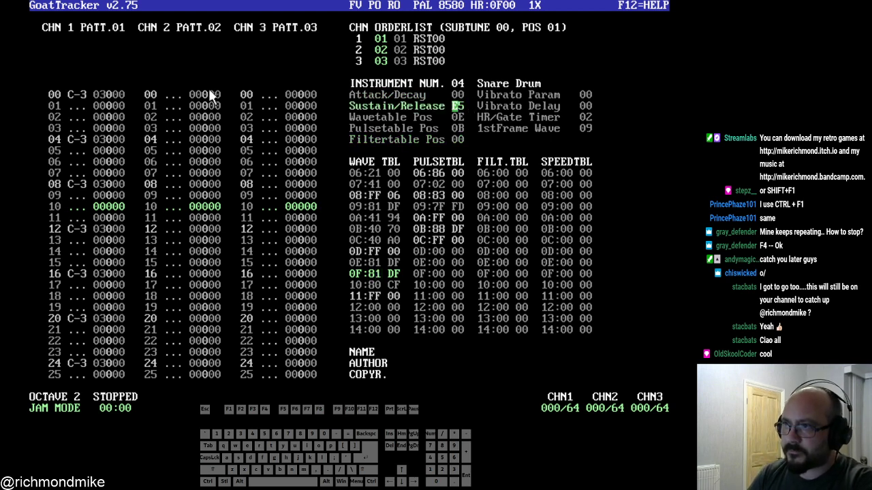
pyautogui.press('space')
pyautogui.press('space')
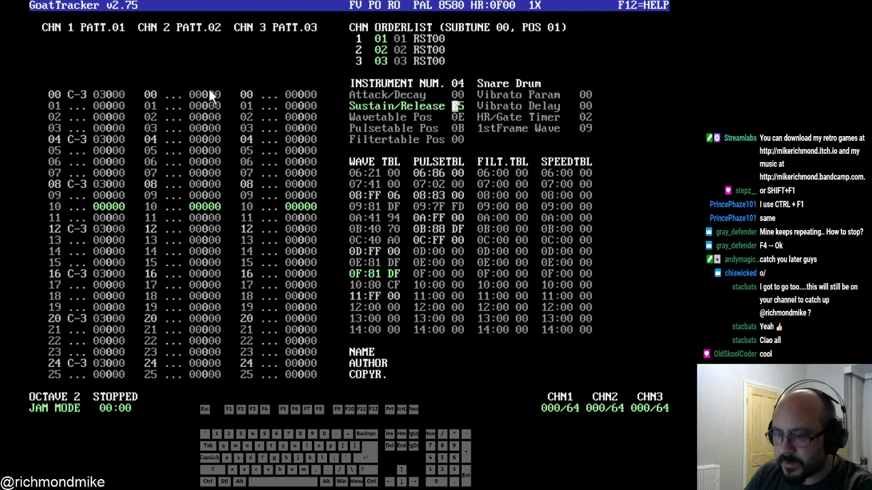
# - Try 45 and 25 as the snare's Sustain/Release, auditioning the sound
pyautogui.press('space')
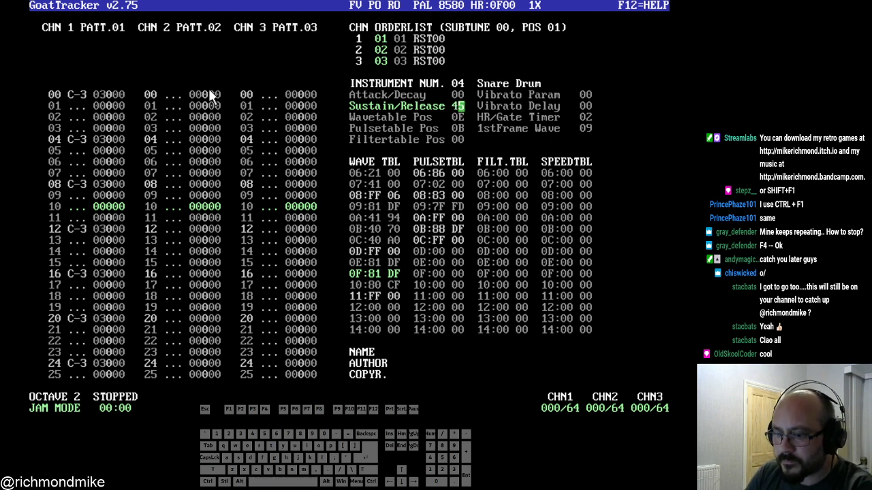
pyautogui.press('Right')
pyautogui.press('space')
pyautogui.press('space')
pyautogui.press('space')
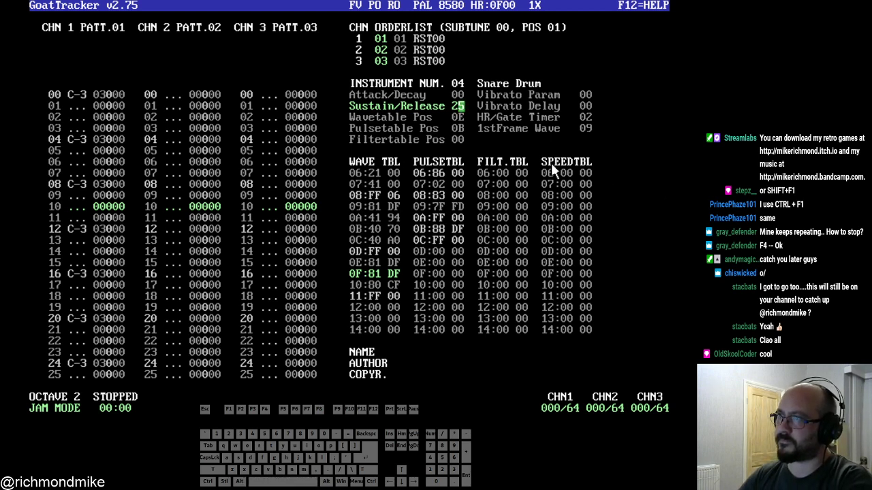
# - Restore the snare's Attack/Decay to 05 and Sustain/Release to E5, auditioning the sound
pyautogui.press('Up')
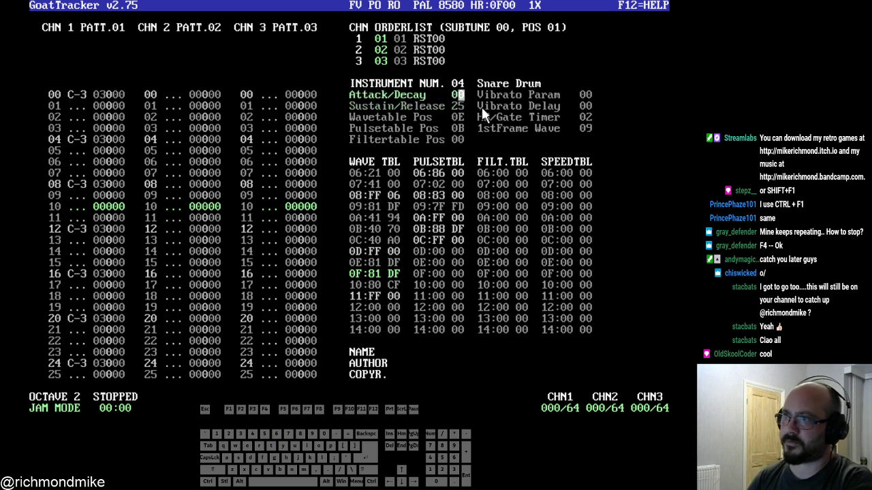
pyautogui.write('5E')
pyautogui.press('space')
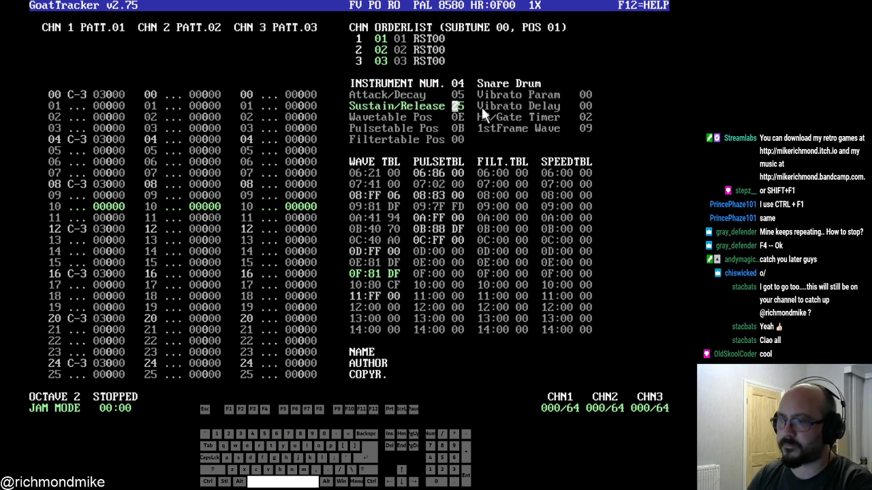
pyautogui.press('space')
pyautogui.press('space')
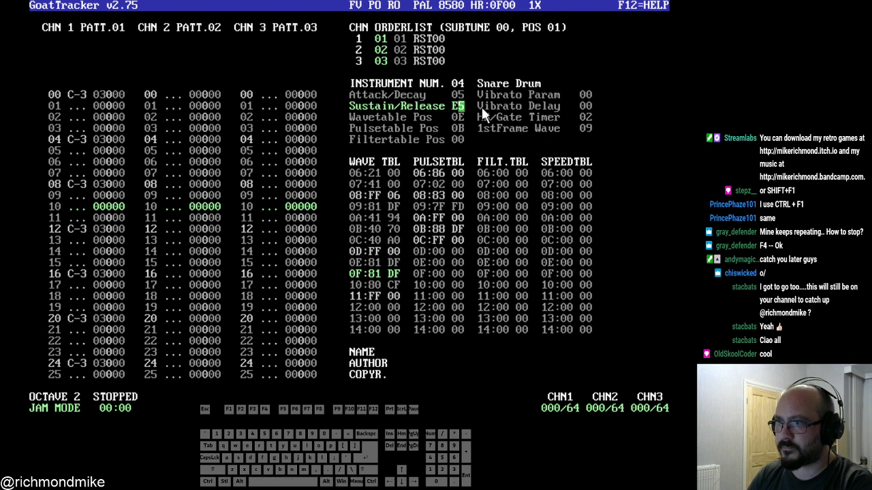
# - Insert a new row at wavetable row 10, enter 80 AB in it and audition the snare
pyautogui.click(373, 284)
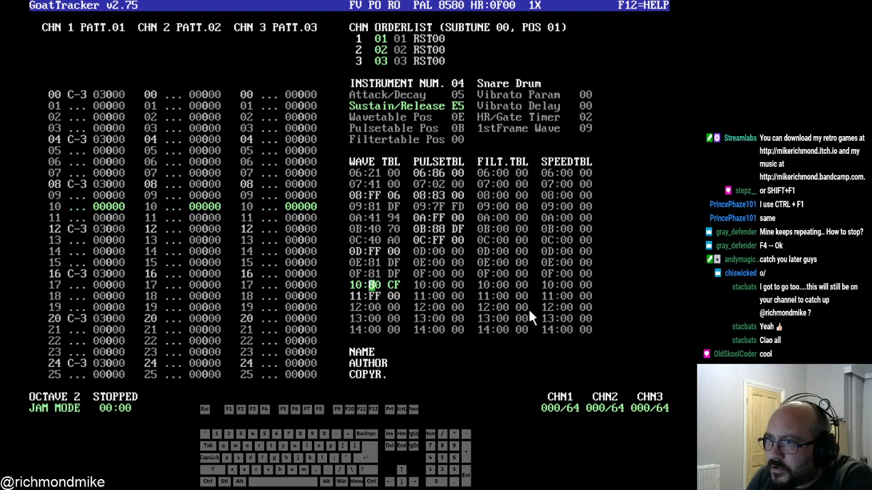
pyautogui.press('Insert')
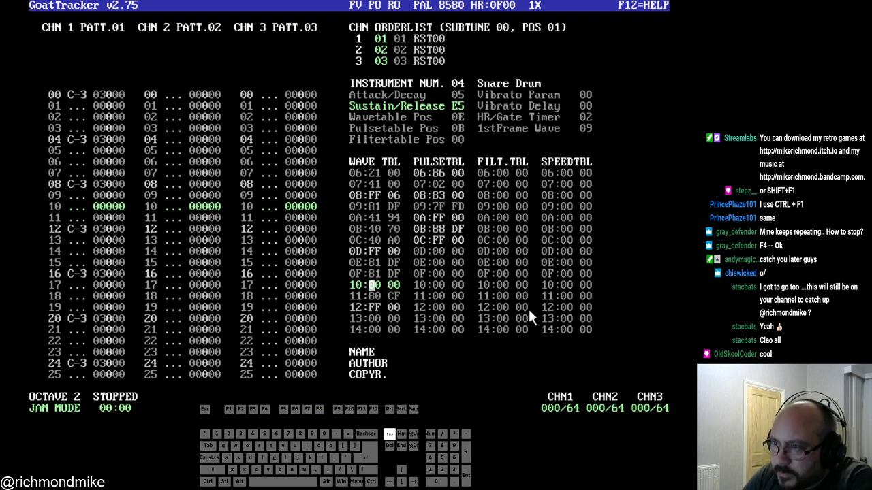
pyautogui.write('8')
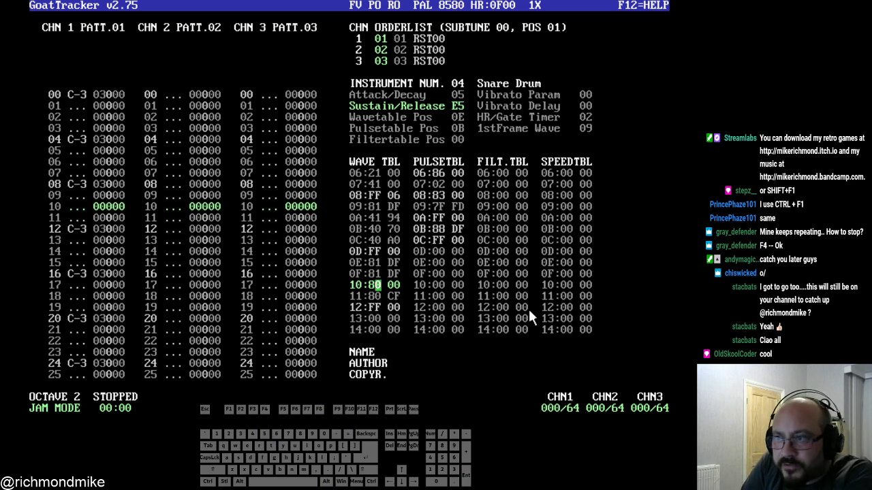
pyautogui.write('1')
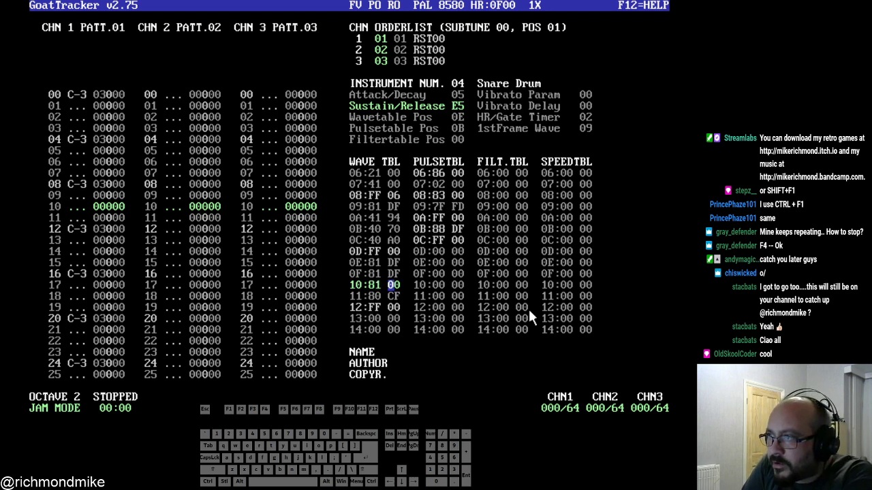
pyautogui.press('Left')
pyautogui.write('0')
pyautogui.press('space')
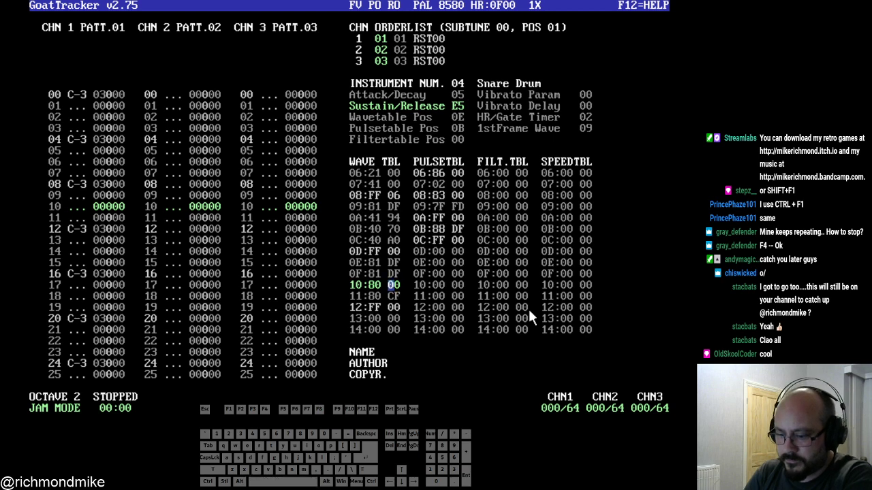
pyautogui.write('ab')
pyautogui.press('space')
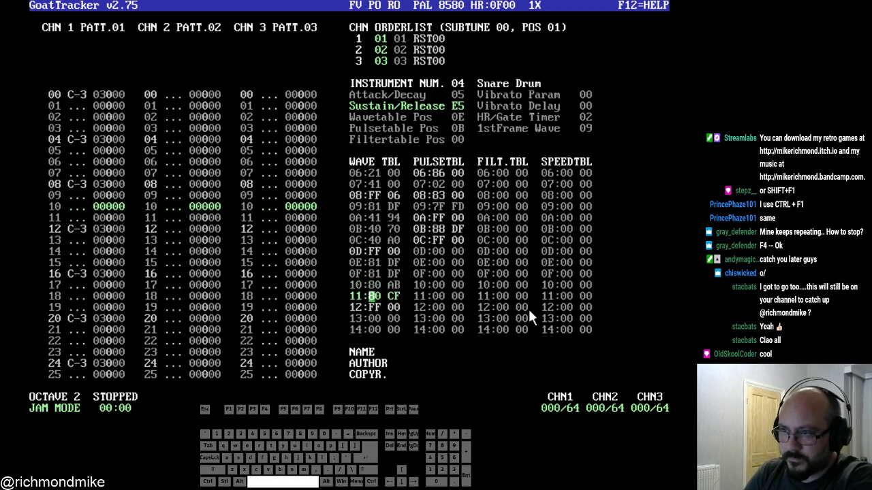
# - Change the second value of wavetable row 10 to 9B and audition the snare repeatedly
pyautogui.press('Up')
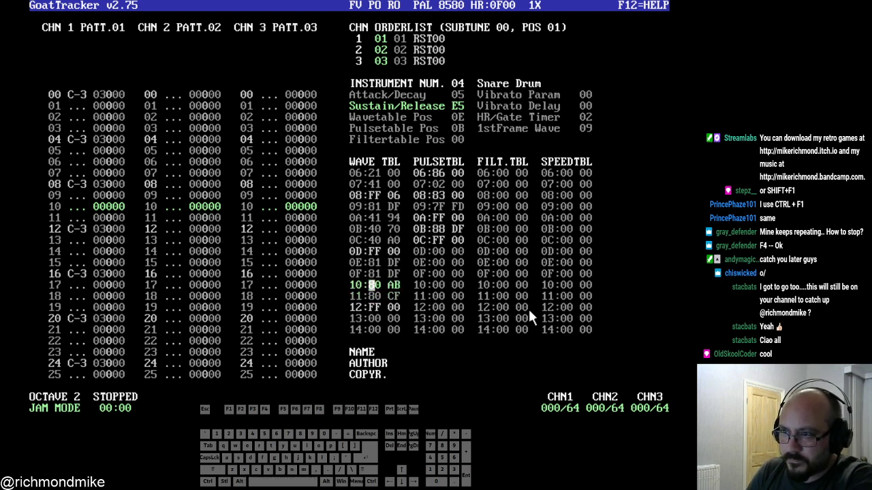
pyautogui.press('Right')
pyautogui.press('Right')
pyautogui.press('space')
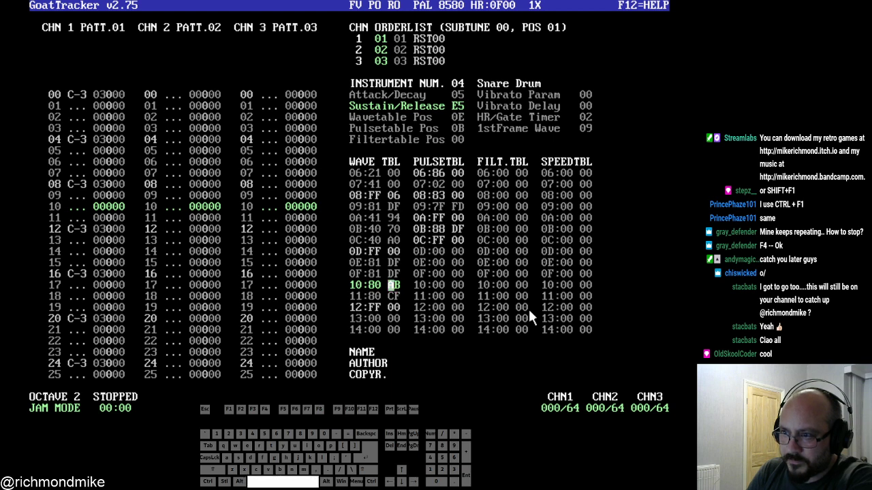
pyautogui.write('9')
pyautogui.press('space')
pyautogui.press('space')
pyautogui.press('space')
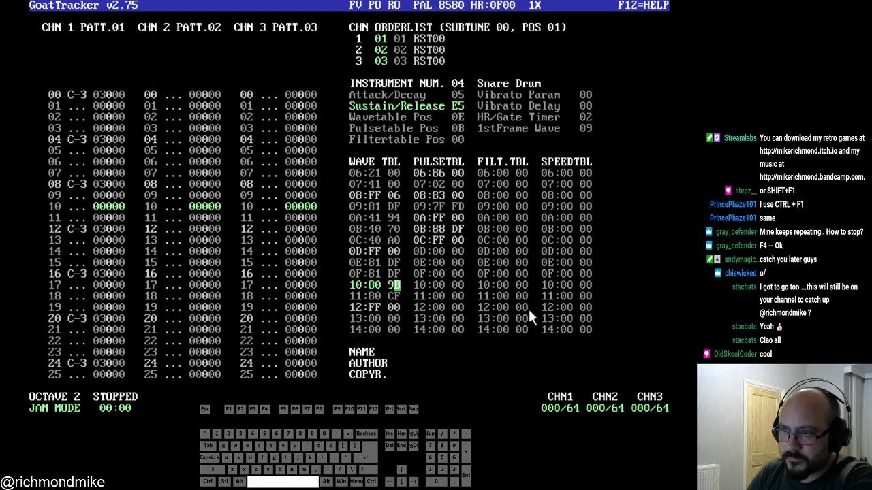
# - Audition the snare with DF as the second value of wavetable row 11, then change that value to AF
pyautogui.press('Down')
pyautogui.press('Left')
pyautogui.write('d')
pyautogui.press('space')
pyautogui.press('space')
pyautogui.press('space')
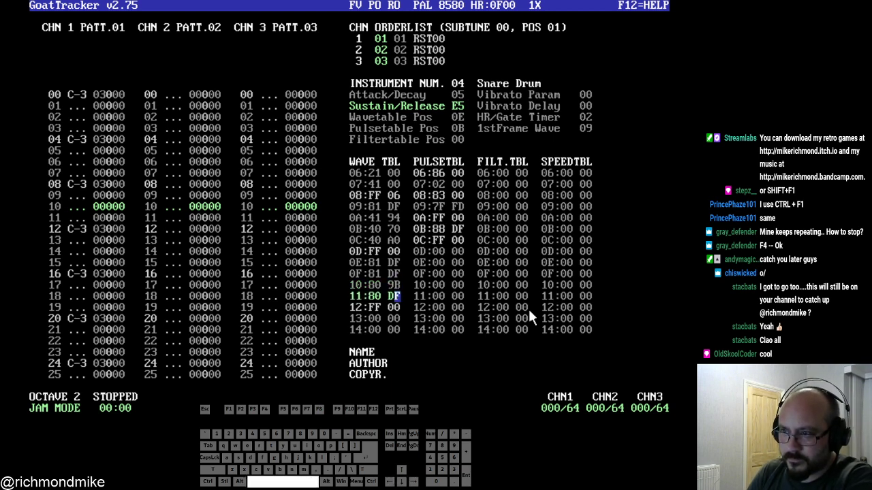
pyautogui.press('Left')
pyautogui.write('a')
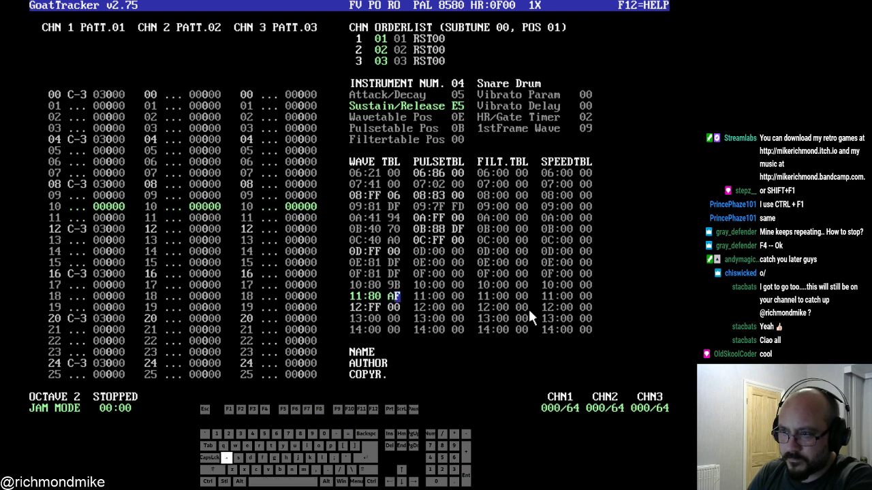
# - Change the second value of wavetable row 11 to CF and audition the snare repeatedly
pyautogui.press('space')
pyautogui.press('space')
pyautogui.press('Left')
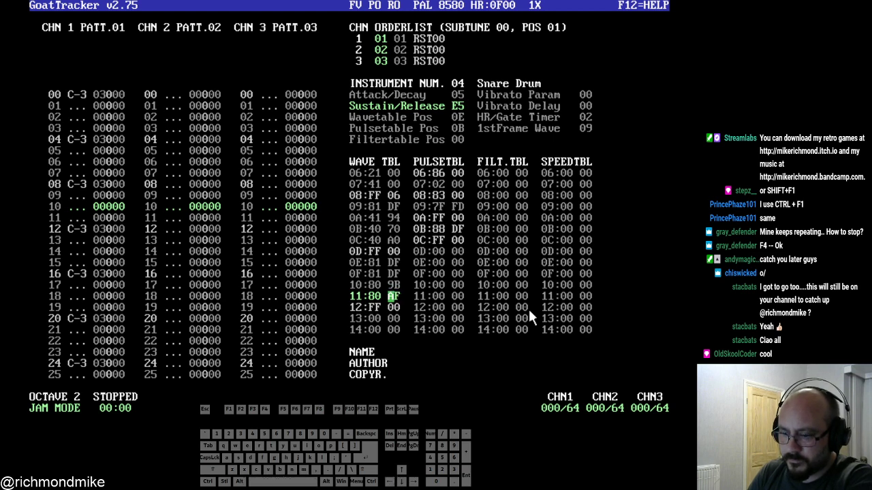
pyautogui.write('c')
pyautogui.press('space')
pyautogui.press('space')
pyautogui.press('space')
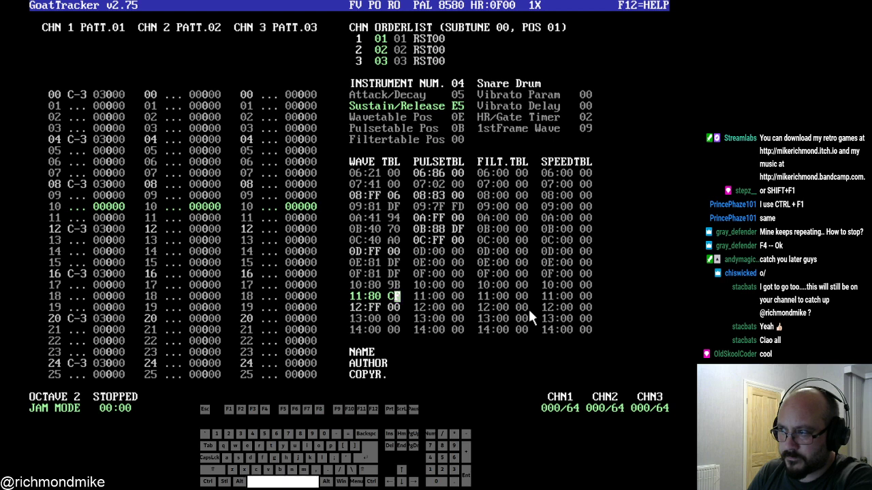
pyautogui.press('space')
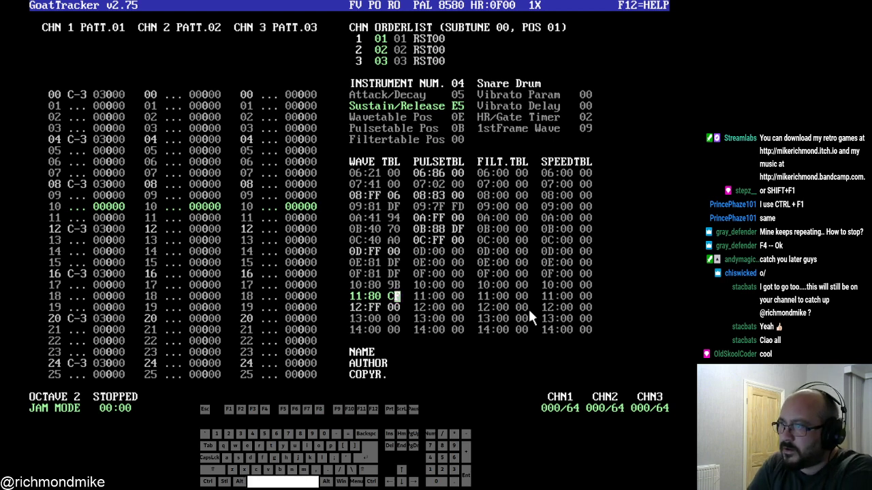
# - Set the second value of pulsetable row 0B to 00
pyautogui.press('Right')
pyautogui.press('Up')
pyautogui.press('Up')
pyautogui.press('Up')
pyautogui.press('Up')
pyautogui.press('Up')
pyautogui.press('Up')
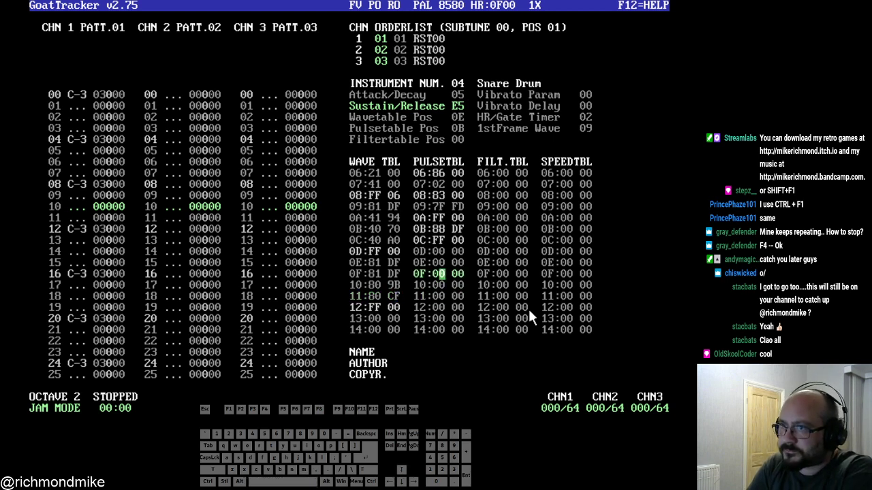
pyautogui.press('Right')
pyautogui.write('00')
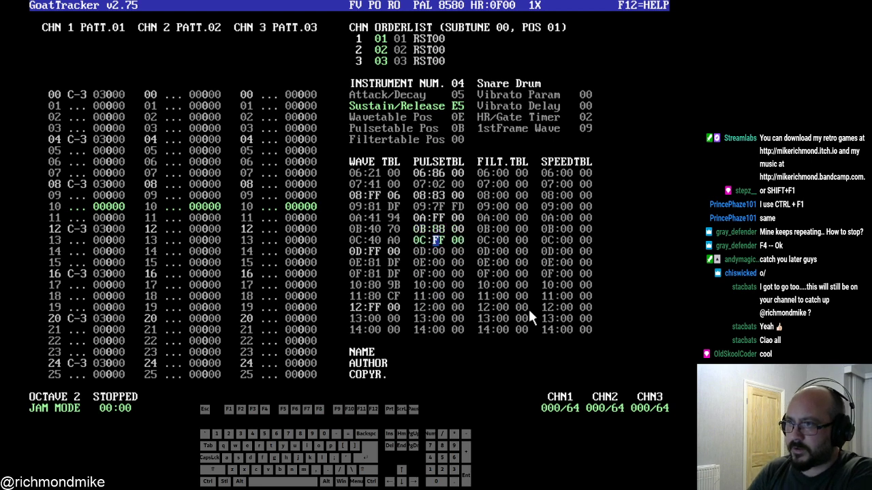
pyautogui.press('Up')
pyautogui.press('Right')
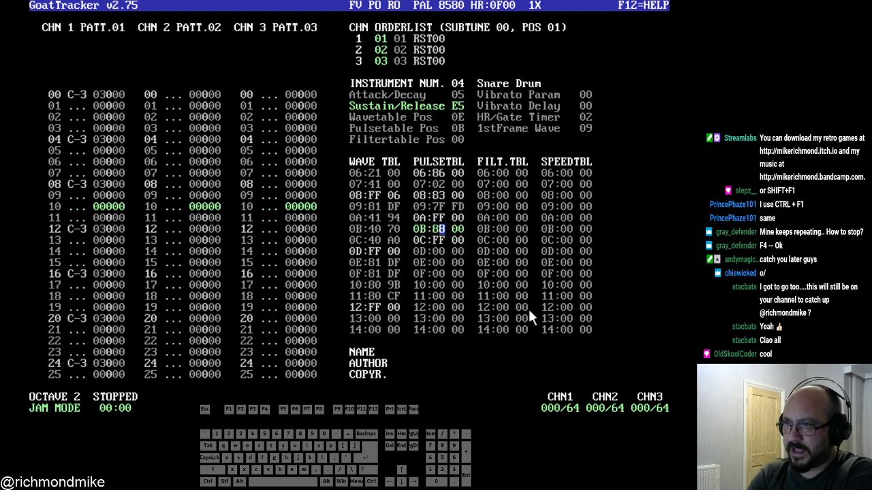
pyautogui.press('Right')
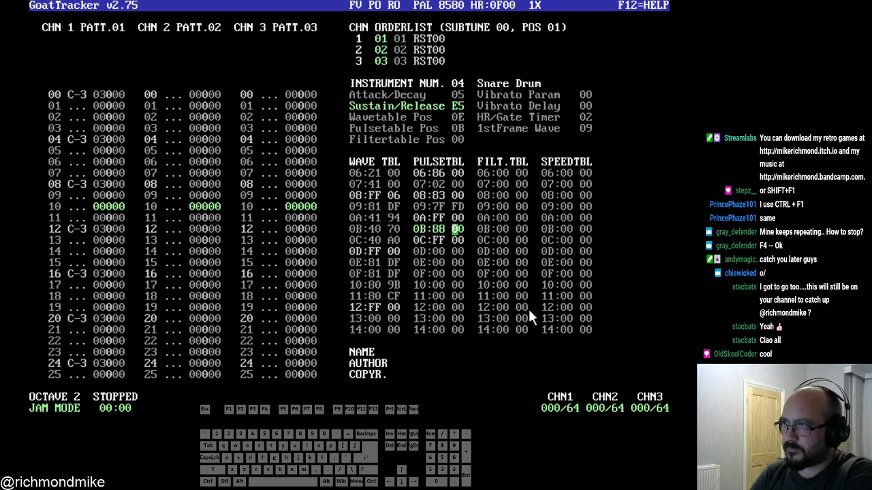
pyautogui.press('Left')
pyautogui.press('Down')
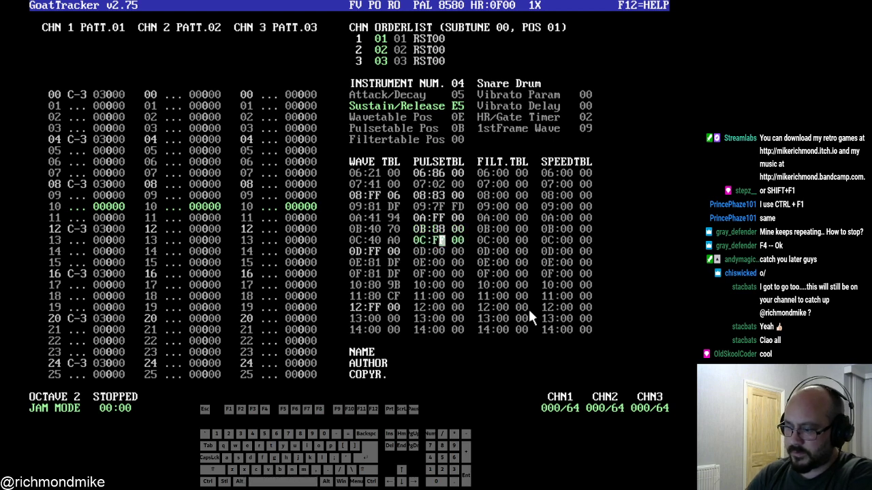
# - Insert a new row at pulsetable row 0C, enter 7F FA in it and audition the snare
pyautogui.press('Insert')
pyautogui.press('Left')
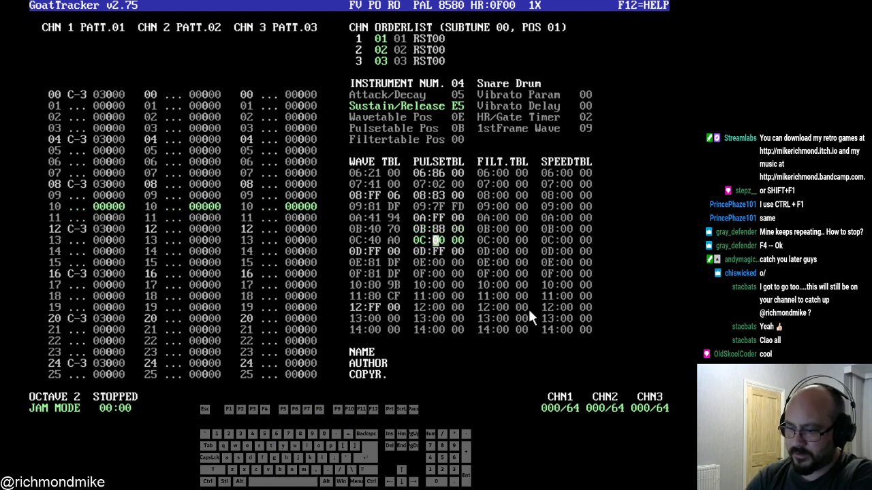
pyautogui.write('7F ')
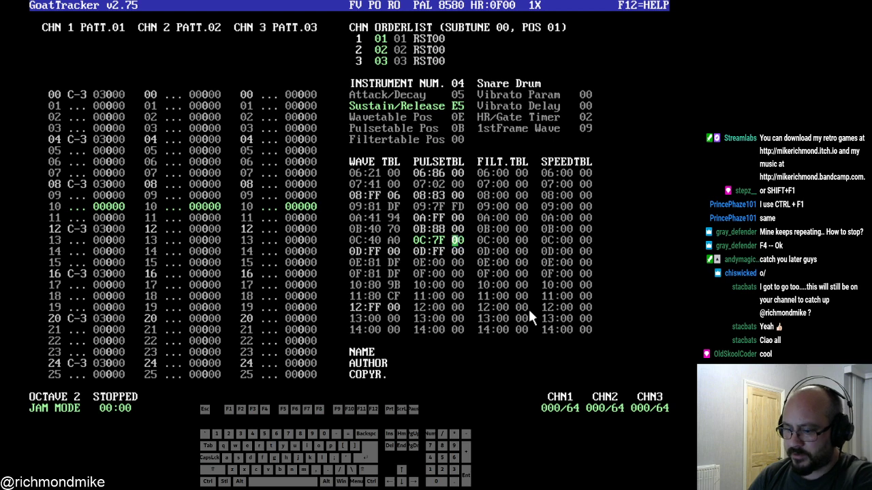
pyautogui.write('FA')
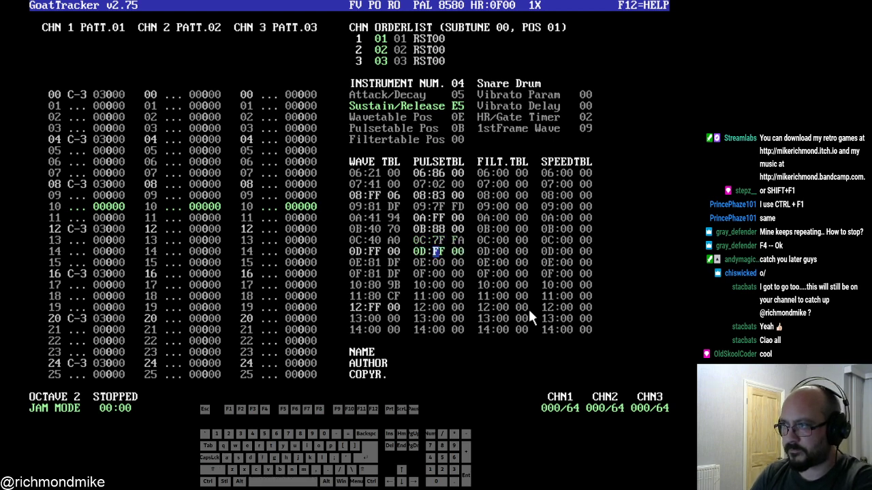
pyautogui.press('space')
pyautogui.press('space')
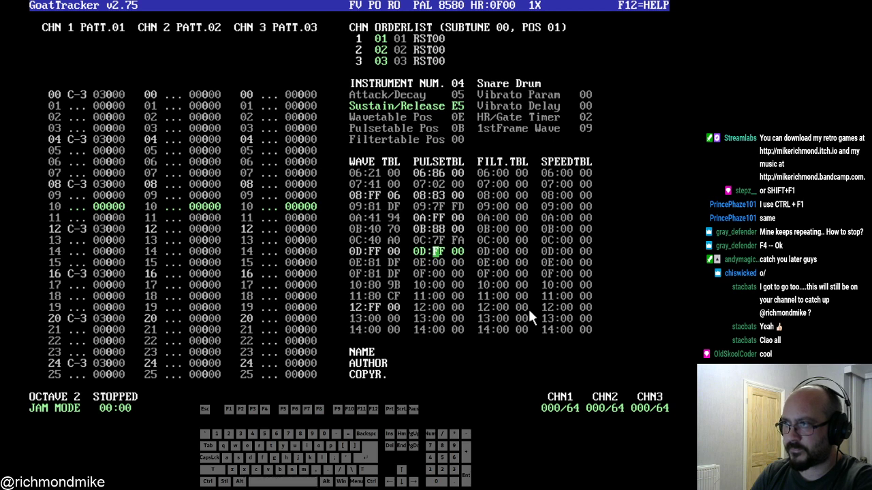
pyautogui.press('space')
pyautogui.press('space')
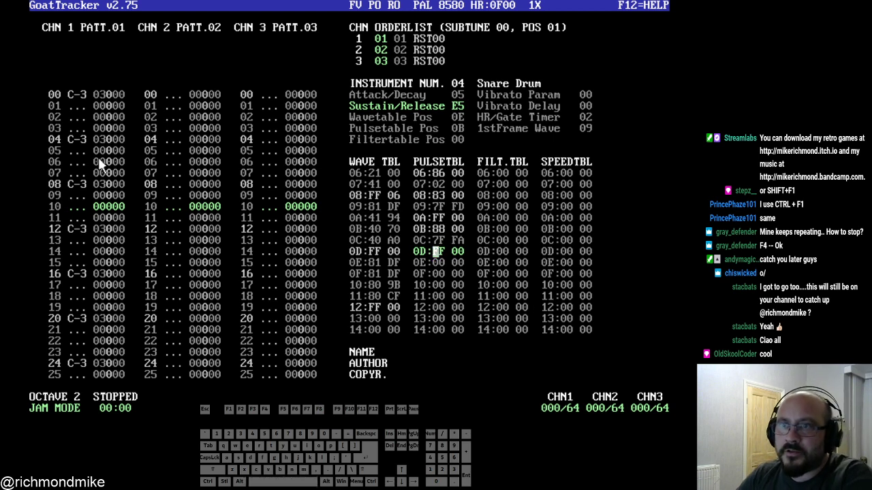
# - Enter C-4 notes with instrument 04 on every eighth row of channel 1's pattern from row 04 to row 60, and play the song
pyautogui.click(82, 139)
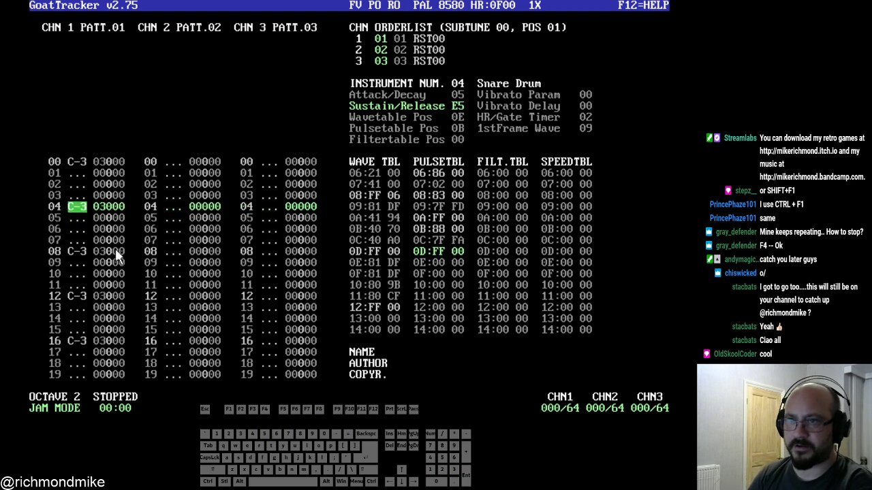
pyautogui.press('space')
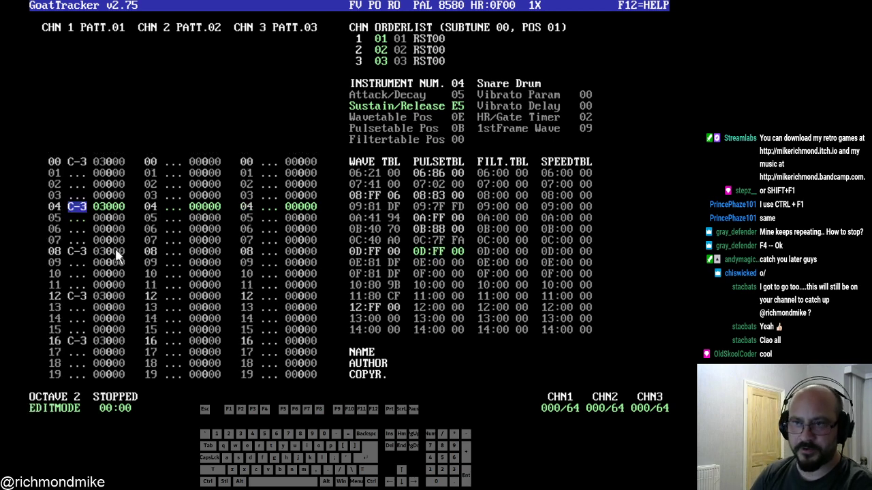
pyautogui.press('i')
pyautogui.press('Down')
pyautogui.press('Down')
pyautogui.press('Down')
pyautogui.press('Down')
pyautogui.press('Down')
pyautogui.press('Down')
pyautogui.press('Down')
pyautogui.press('i')
pyautogui.press('Down')
pyautogui.press('Down')
pyautogui.press('Down')
pyautogui.press('Down')
pyautogui.press('Down')
pyautogui.press('Down')
pyautogui.press('Down')
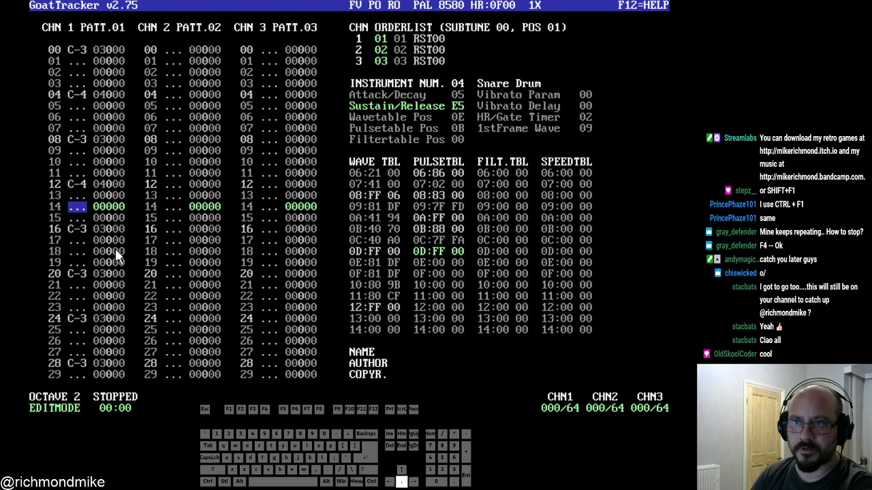
pyautogui.press('i')
pyautogui.press('Down')
pyautogui.press('Down')
pyautogui.press('Down')
pyautogui.press('Down')
pyautogui.press('Down')
pyautogui.press('Down')
pyautogui.press('Down')
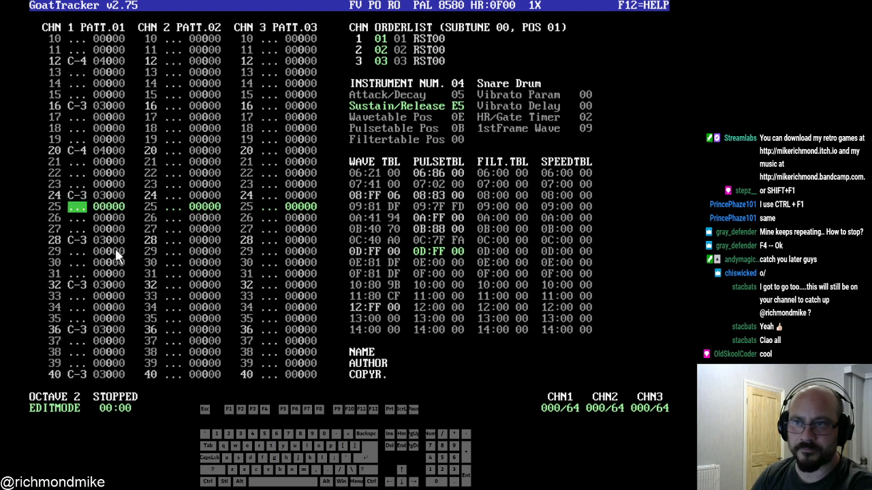
pyautogui.press('i')
pyautogui.press('Down')
pyautogui.press('Down')
pyautogui.press('Down')
pyautogui.press('Down')
pyautogui.press('Down')
pyautogui.press('Down')
pyautogui.press('Down')
pyautogui.press('i')
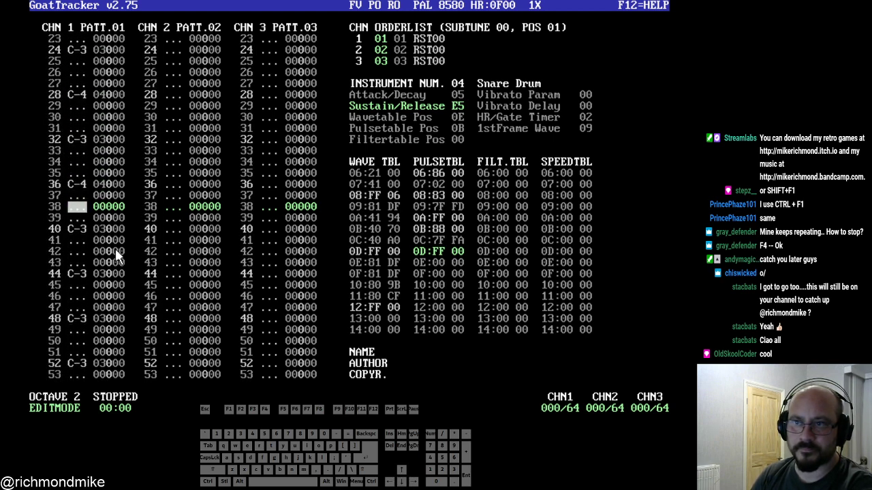
pyautogui.press('Down')
pyautogui.press('Down')
pyautogui.press('Down')
pyautogui.press('Down')
pyautogui.press('Down')
pyautogui.press('Down')
pyautogui.press('Down')
pyautogui.press('i')
pyautogui.press('Down')
pyautogui.press('Down')
pyautogui.press('Down')
pyautogui.press('Down')
pyautogui.press('Down')
pyautogui.press('Down')
pyautogui.press('Down')
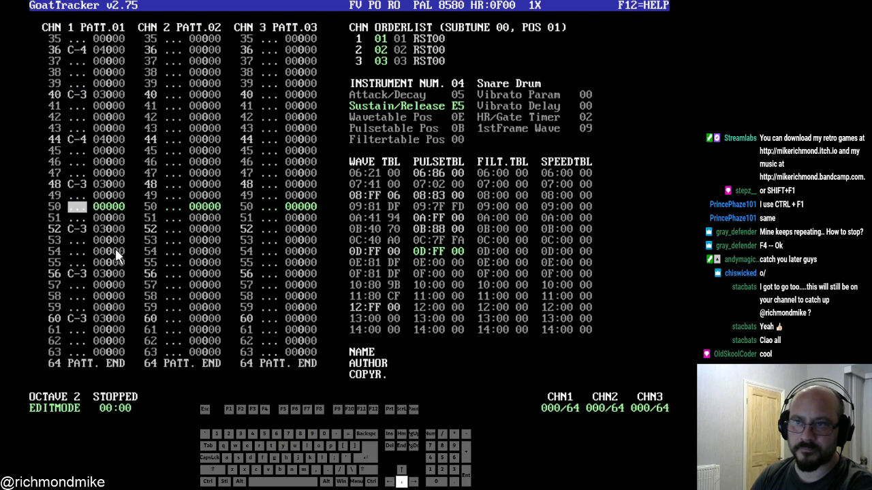
pyautogui.press('i')
pyautogui.press('Down')
pyautogui.press('Down')
pyautogui.press('Down')
pyautogui.press('Down')
pyautogui.press('Down')
pyautogui.press('Down')
pyautogui.press('Down')
pyautogui.press('Down')
pyautogui.press('i')
pyautogui.press('Down')
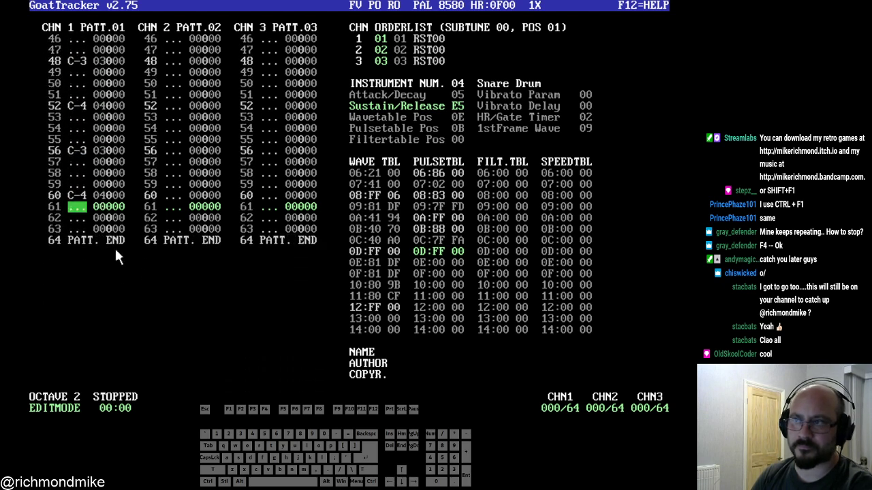
pyautogui.press('space')
pyautogui.press('F1')
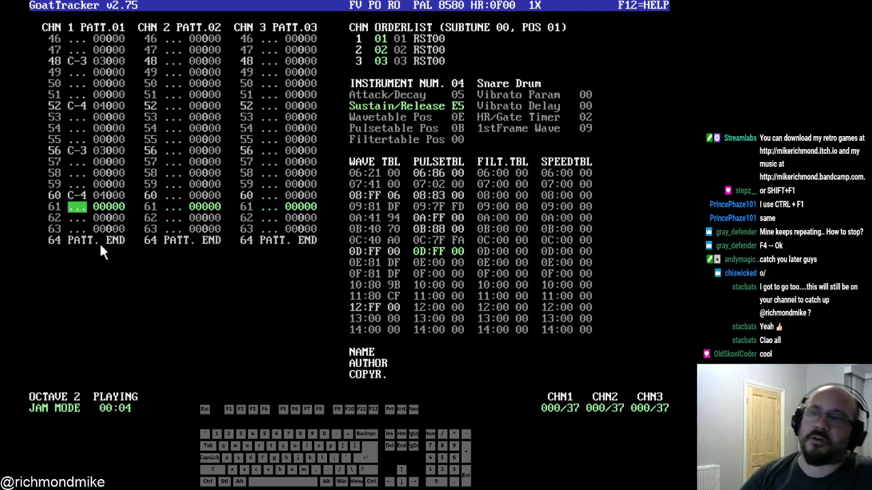
# - Name instrument 05 Hi-Hat and stop the playback
pyautogui.click(460, 83)
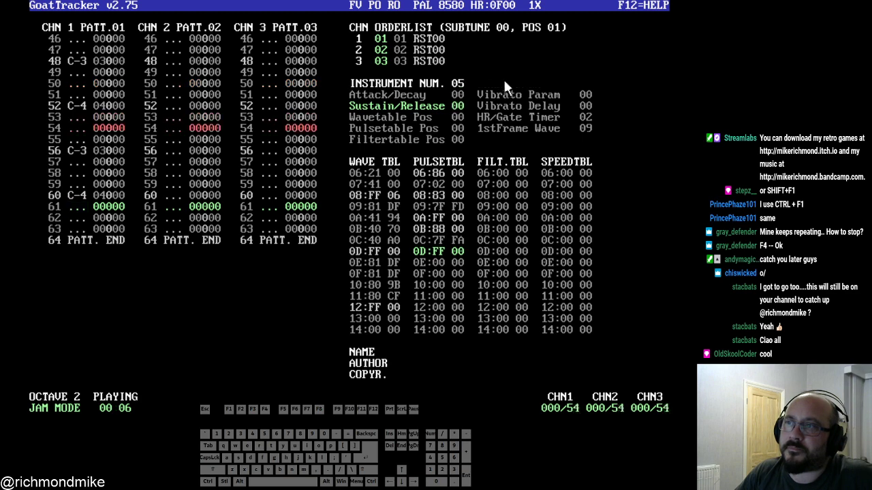
pyautogui.click(505, 83)
pyautogui.write('Hi-Hat')
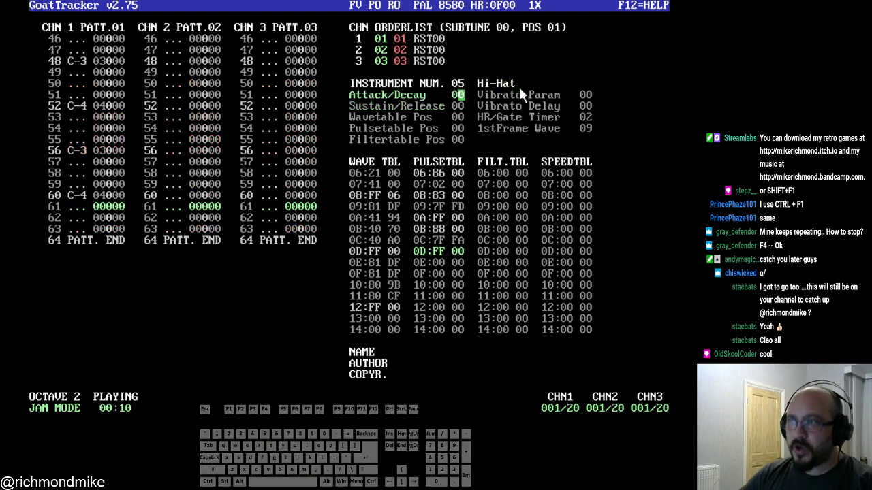
pyautogui.press('Return')
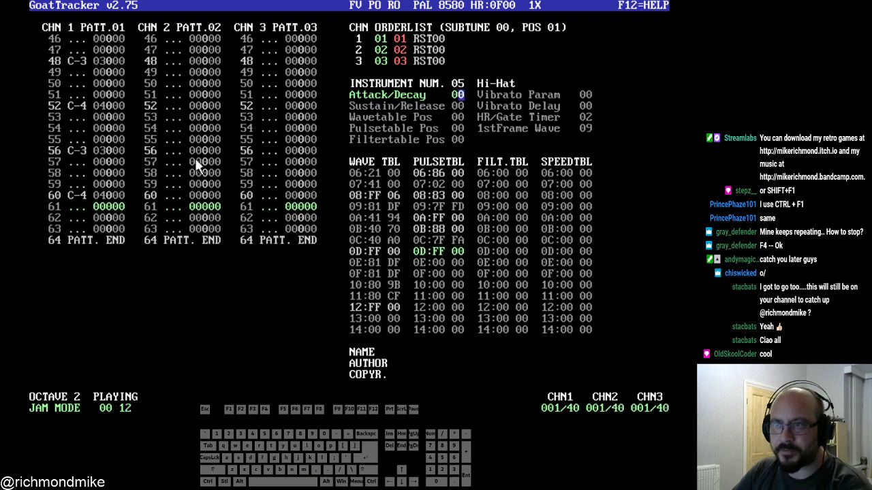
pyautogui.press('F4')
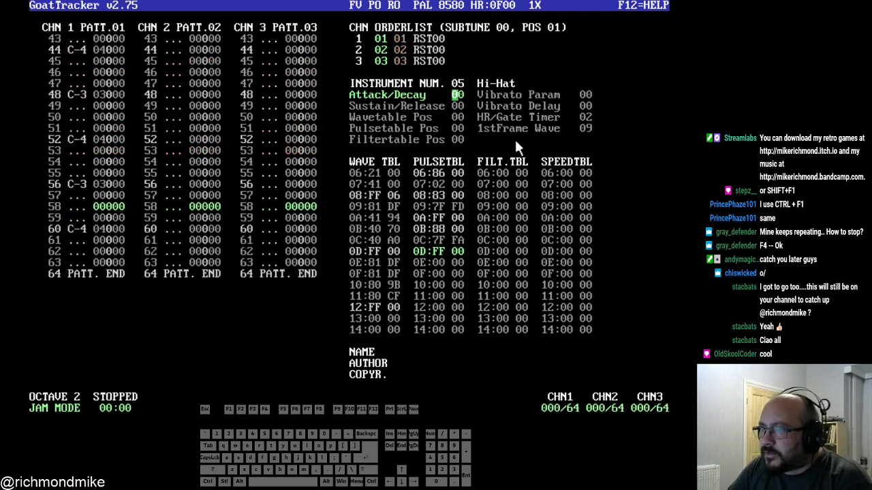
# - Set the Hi-Hat's Sustain/Release to 22 and its wavetable position to 13
pyautogui.click(457, 107)
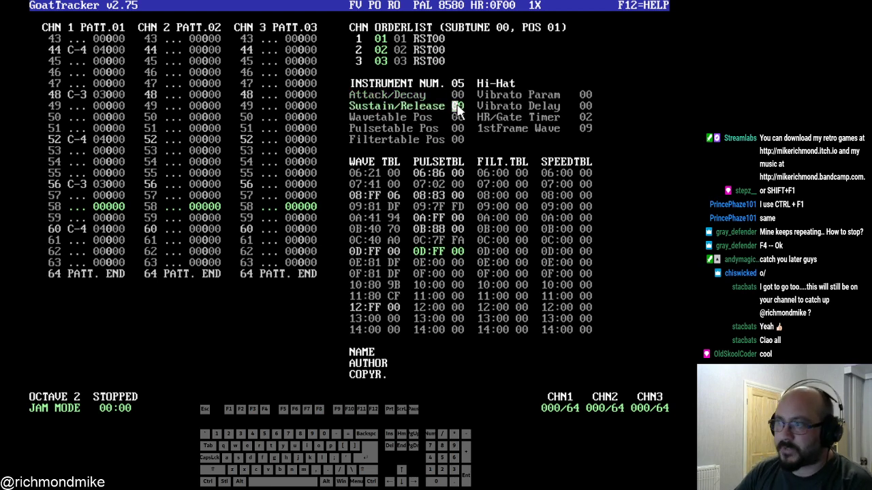
pyautogui.write('22')
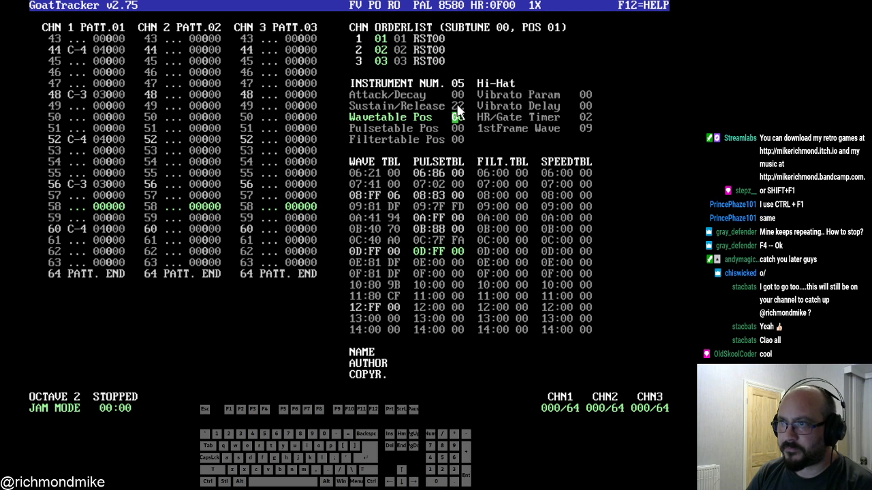
pyautogui.write('13')
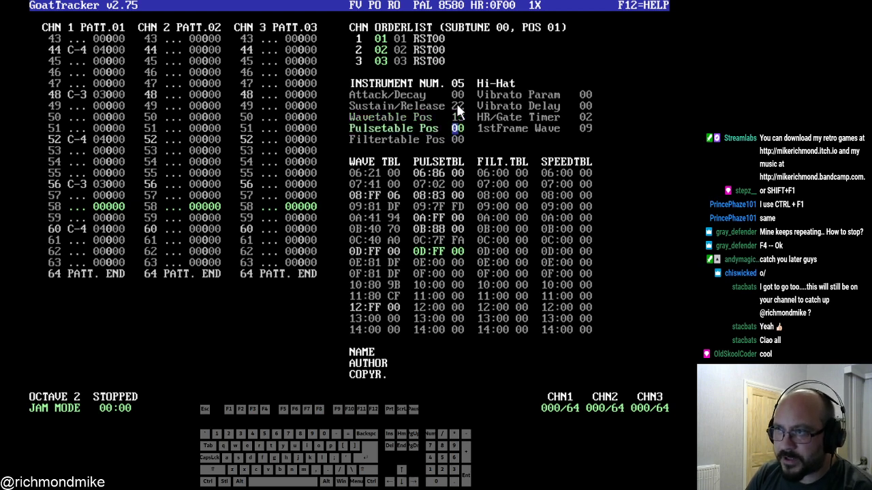
# - Enter 81 FF in wavetable row 13 for the Hi-Hat
pyautogui.click(375, 317)
pyautogui.press('Down')
pyautogui.press('Down')
pyautogui.press('Down')
pyautogui.press('Down')
pyautogui.press('Down')
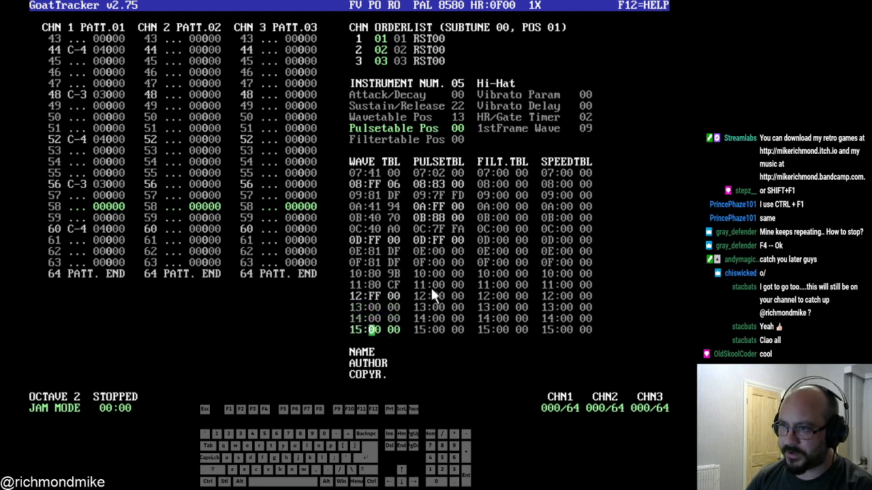
pyautogui.press('Up')
pyautogui.press('Up')
pyautogui.press('Up')
pyautogui.press('Up')
pyautogui.press('Up')
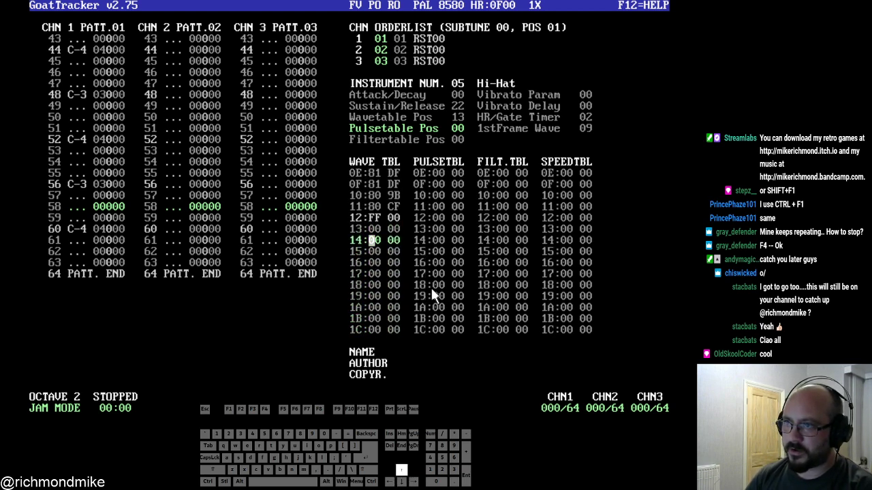
pyautogui.write('81')
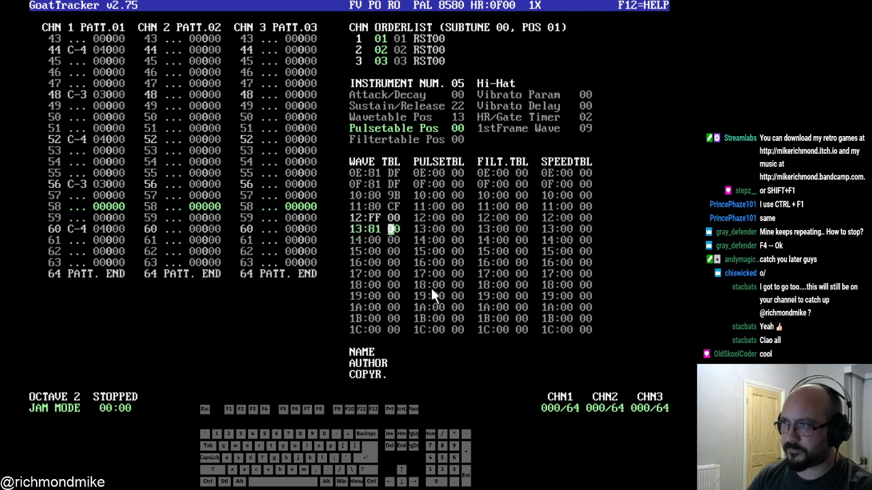
pyautogui.press('Left')
pyautogui.press('Right')
pyautogui.press('Right')
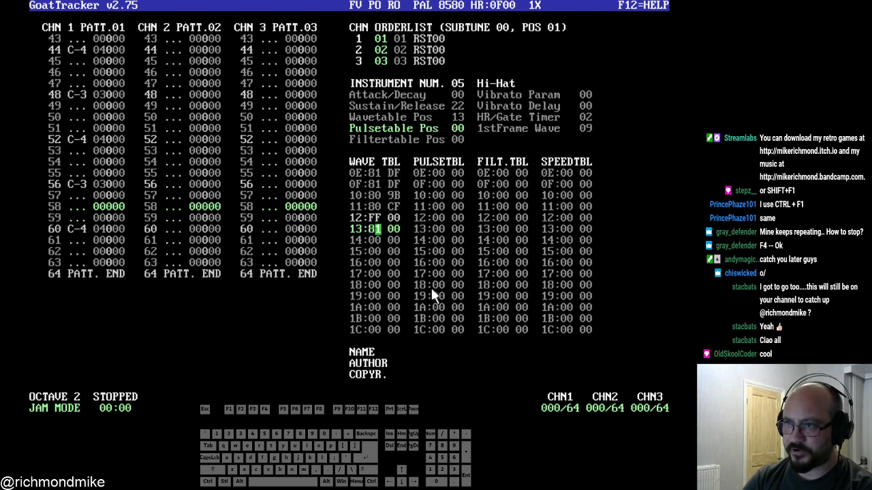
pyautogui.write('ff')
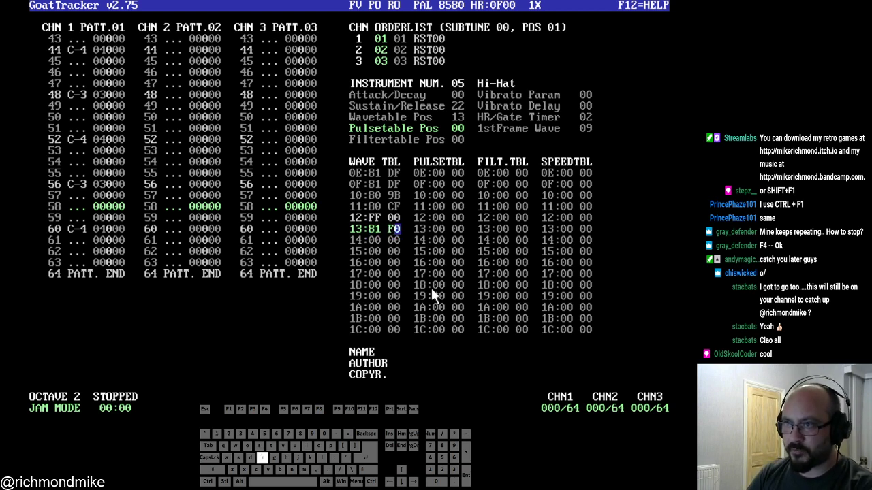
# - Change the second value of wavetable row 13 to DF
pyautogui.press('Up')
pyautogui.press('Right')
pyautogui.press('Right')
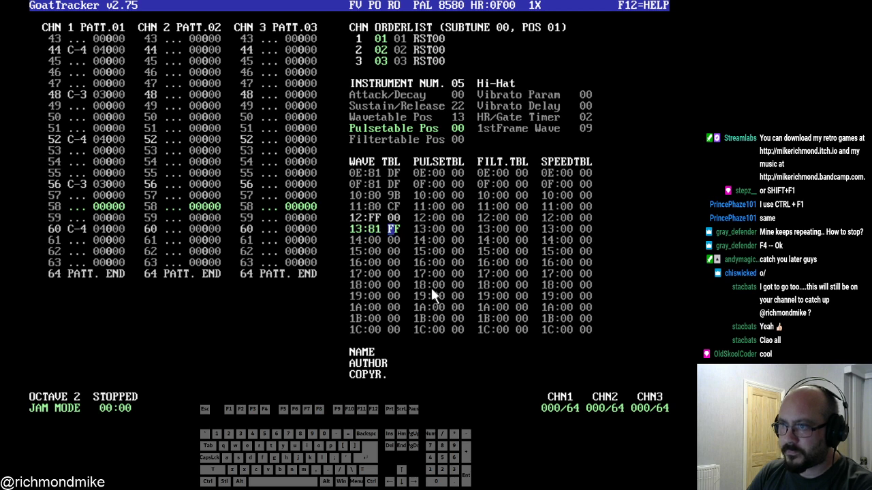
pyautogui.write('dfdf')
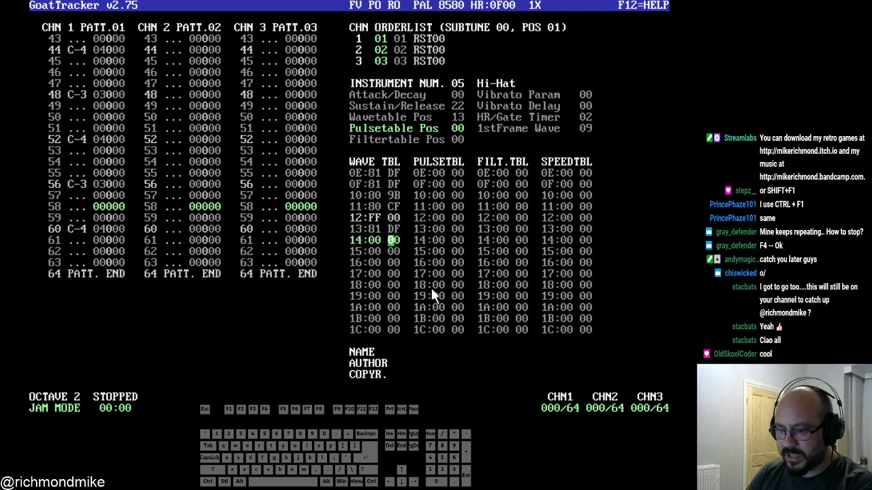
# - Enter 81 DF in wavetable row 14 for the Hi-Hat
pyautogui.press('Left')
pyautogui.press('Right')
pyautogui.press('Up')
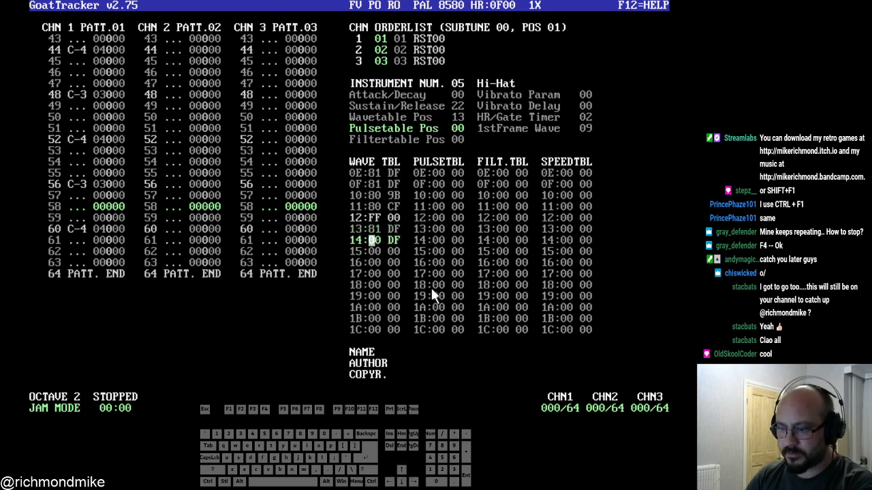
pyautogui.write('81')
pyautogui.press('Down')
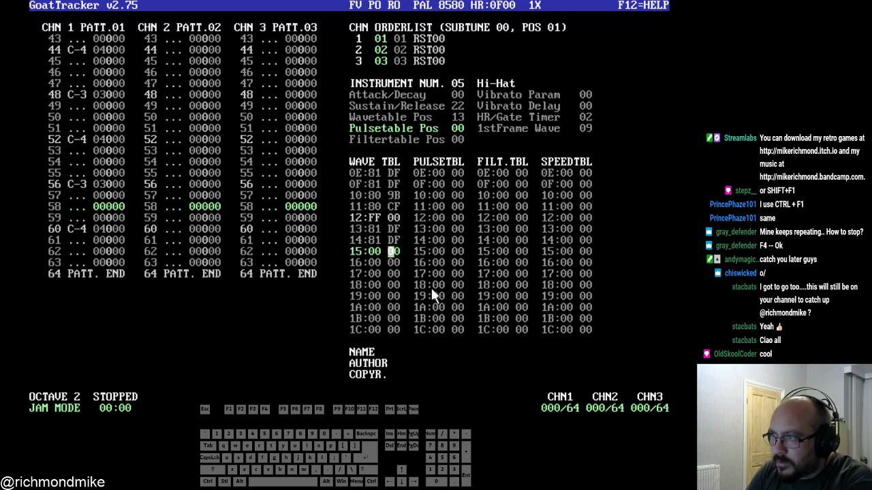
# - Enter 80 CF in wavetable row 15 and end the Hi-Hat's wavetable with FF 00 in row 16
pyautogui.press('Left')
pyautogui.press('Left')
pyautogui.write('8')
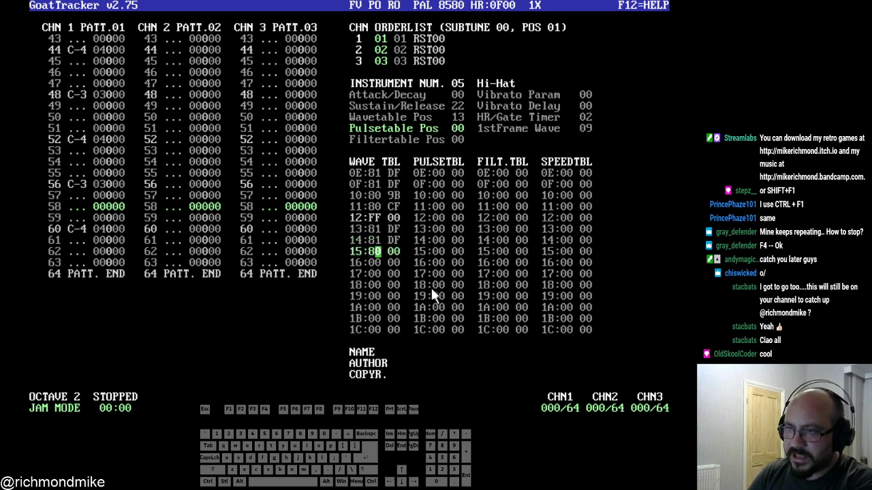
pyautogui.write('0')
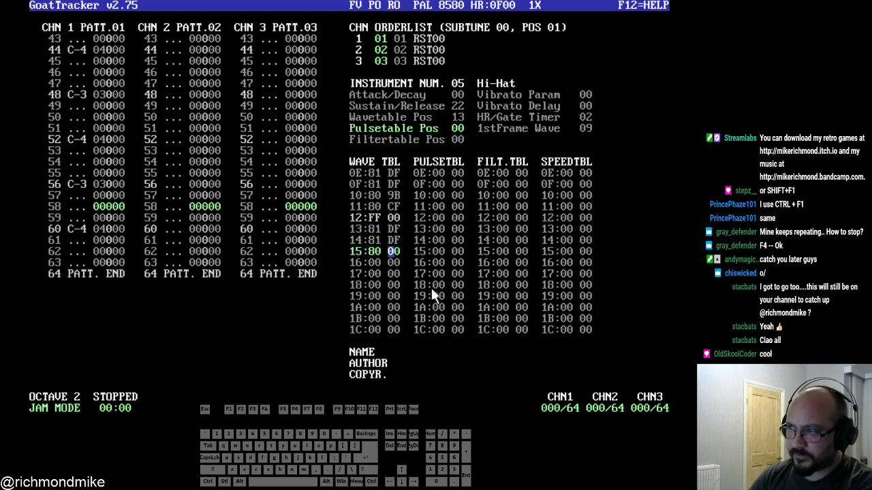
pyautogui.write('cf')
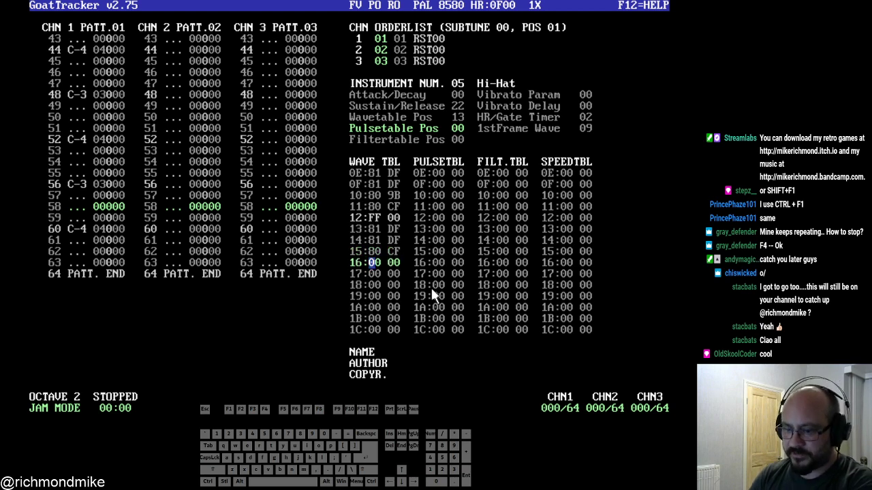
pyautogui.write('ff')
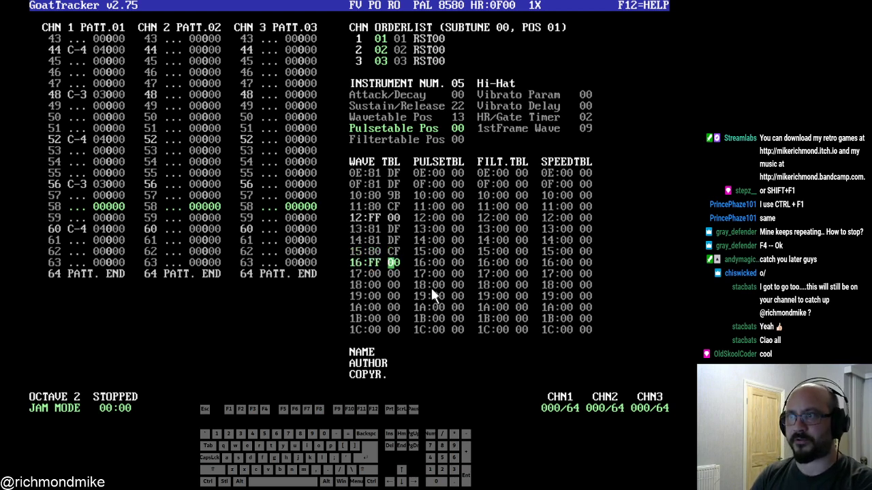
# - Audition the Hi-Hat and set its pulsetable position to 01
pyautogui.press('space')
pyautogui.press('space')
pyautogui.press('space')
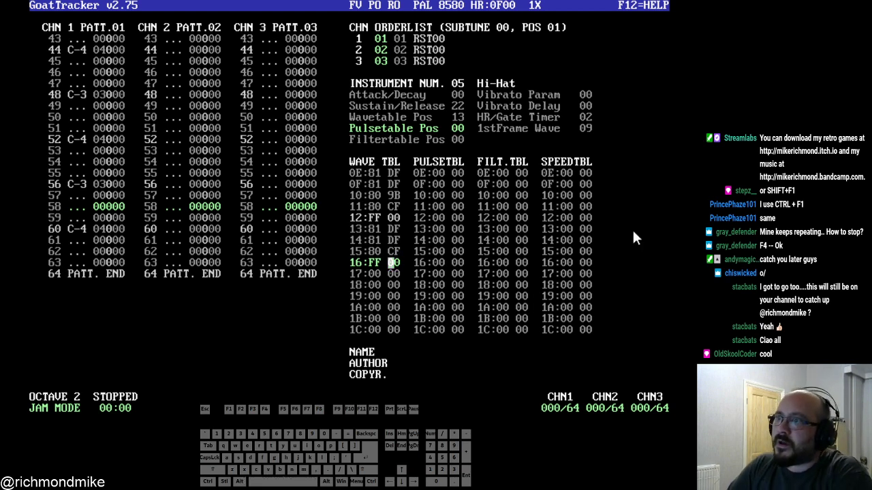
pyautogui.click(465, 130)
pyautogui.write('1')
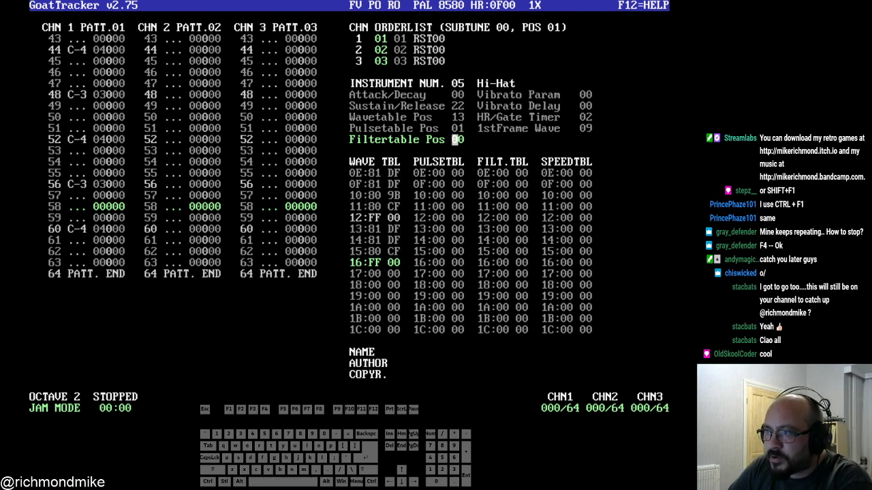
# - Enter C0 00 in filter table row 01 and the end marker FF 00 in row 02
pyautogui.click(506, 185)
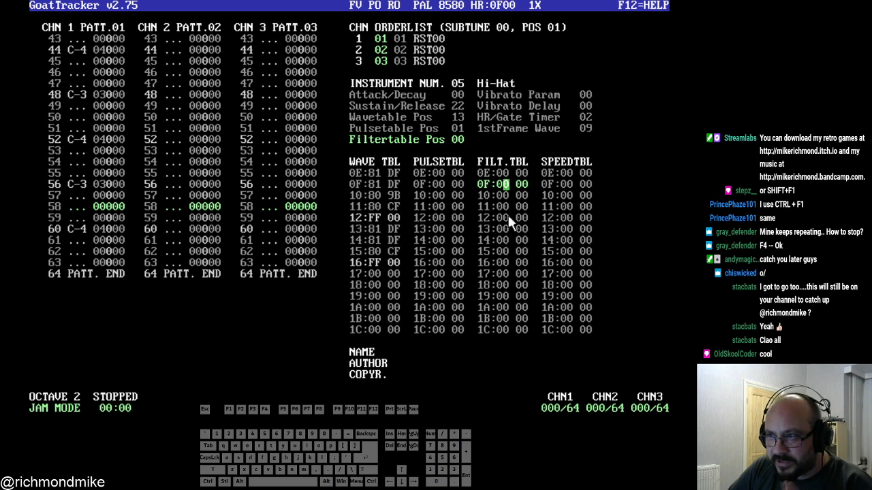
pyautogui.press('Up')
pyautogui.press('Up')
pyautogui.press('Up')
pyautogui.press('Up')
pyautogui.press('Up')
pyautogui.press('Up')
pyautogui.press('Up')
pyautogui.press('Up')
pyautogui.press('Up')
pyautogui.press('Up')
pyautogui.press('Up')
pyautogui.press('Up')
pyautogui.press('Up')
pyautogui.press('Up')
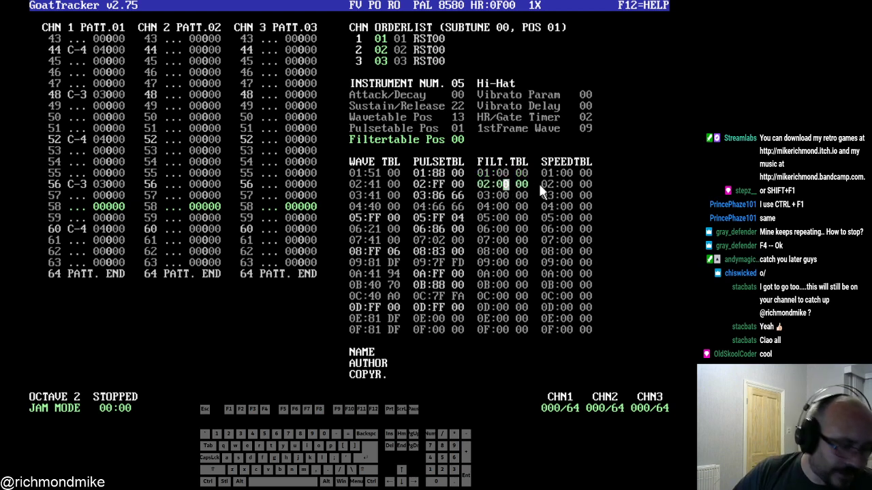
pyautogui.click(499, 183)
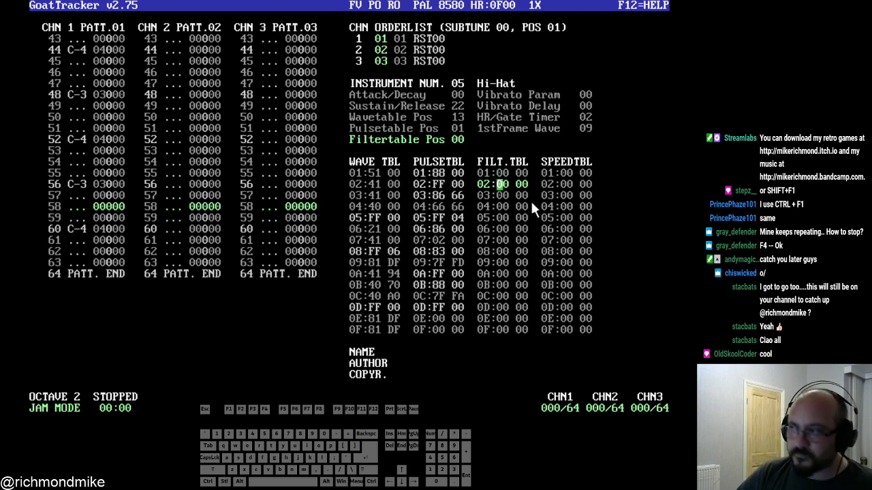
pyautogui.press('Up')
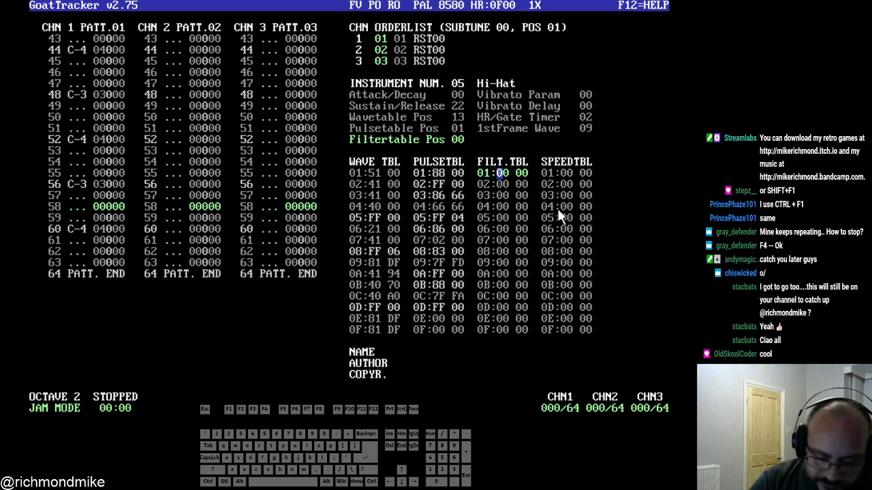
pyautogui.write('c')
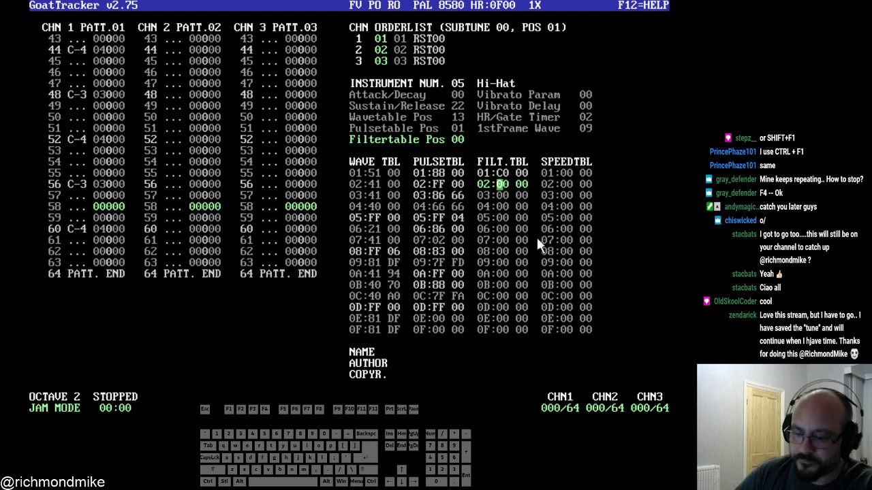
pyautogui.write('FF')
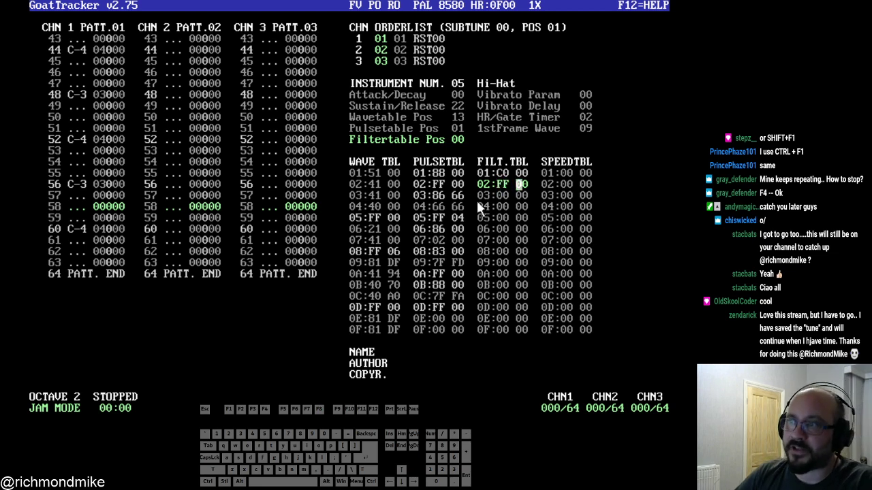
# - Set the Hi-Hat's filtertable position to 01
pyautogui.click(455, 139)
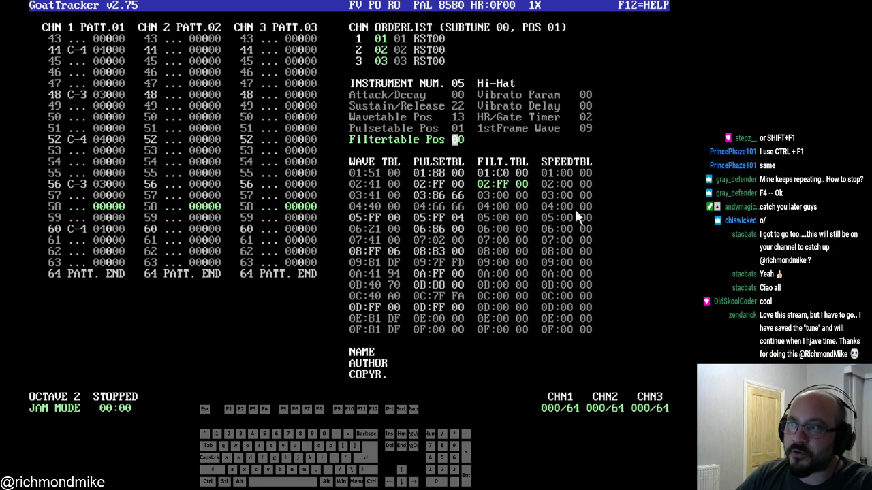
pyautogui.write('01')
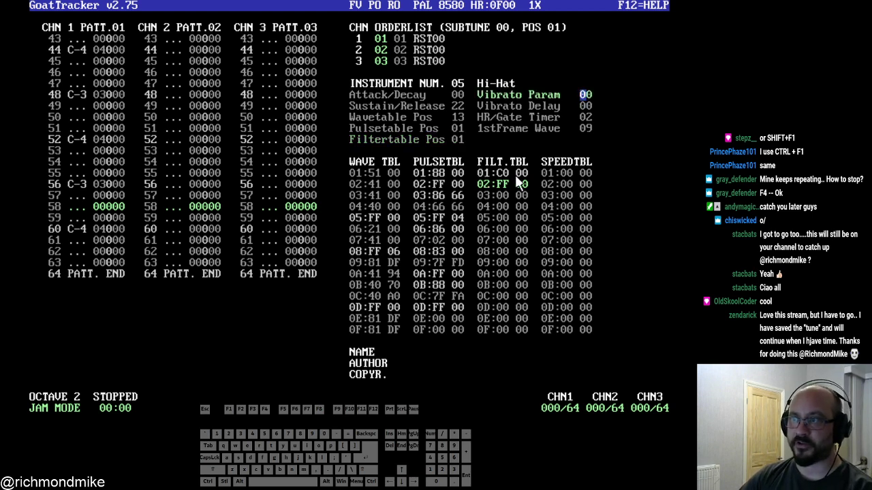
# - Enter C0 in filter table row 03 and change the first value of row 01 to 80
pyautogui.click(501, 195)
pyautogui.write('c')
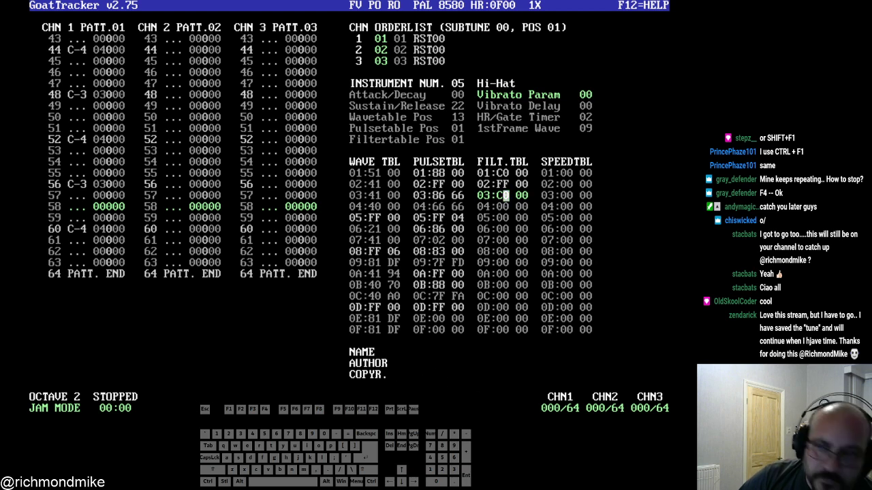
pyautogui.click(501, 195)
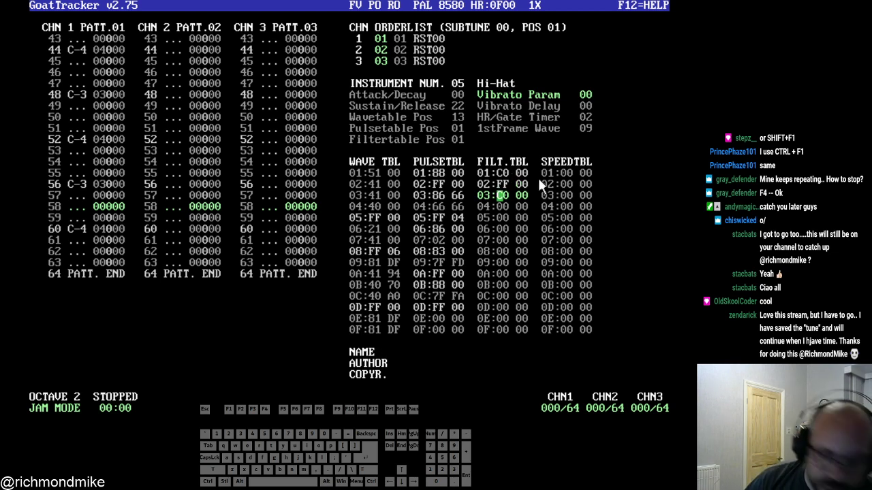
pyautogui.press('Up')
pyautogui.press('Up')
pyautogui.write('8')
pyautogui.press('Left')
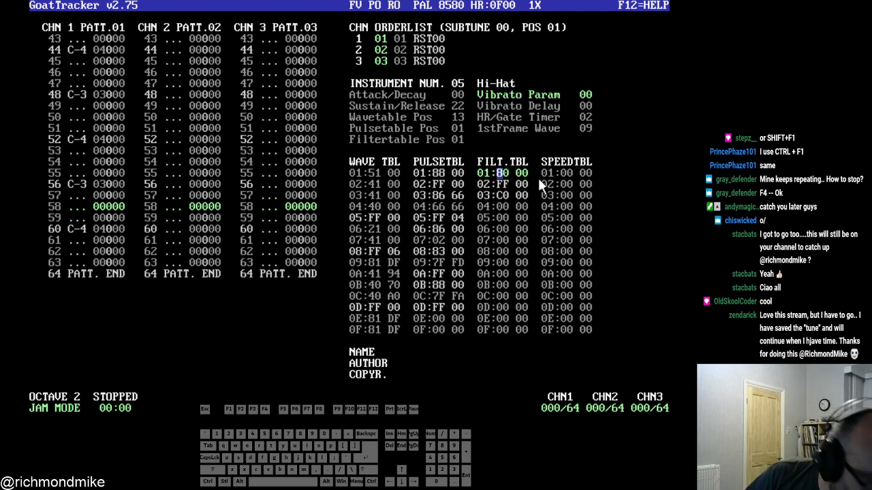
# - Try 90, A0 and B0 as the first value of filter table row 03, ending on C0
pyautogui.press('Down')
pyautogui.press('Down')
pyautogui.write('9')
pyautogui.press('Left')
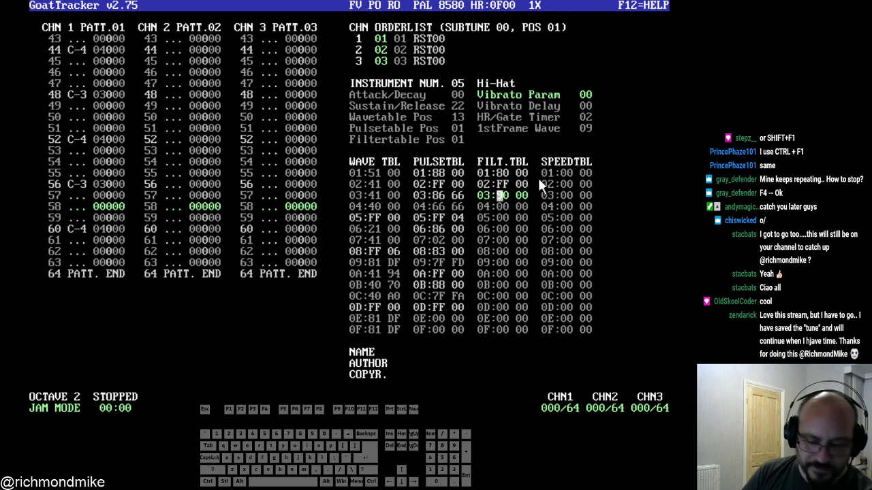
pyautogui.write('a')
pyautogui.press('Left')
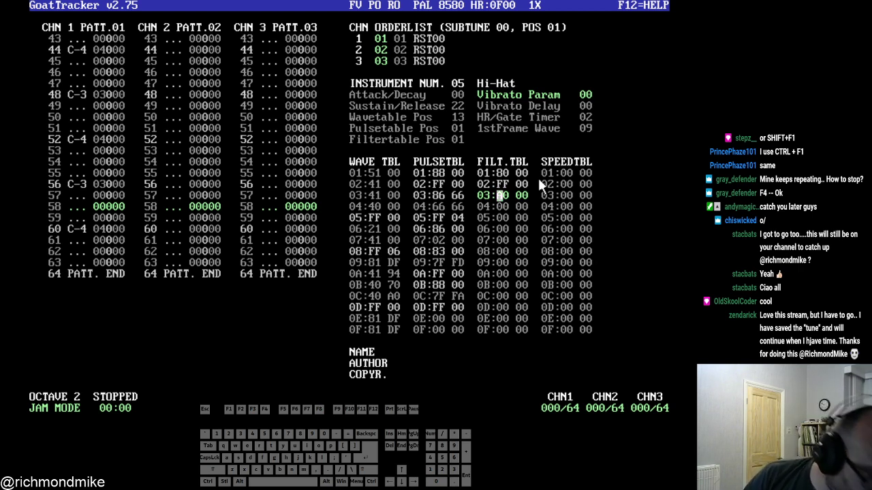
pyautogui.write('b')
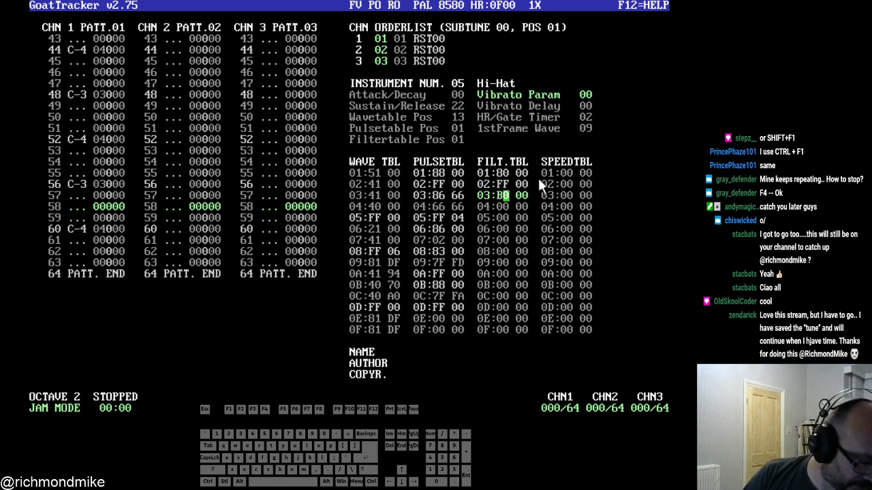
pyautogui.press('Left')
pyautogui.write('c')
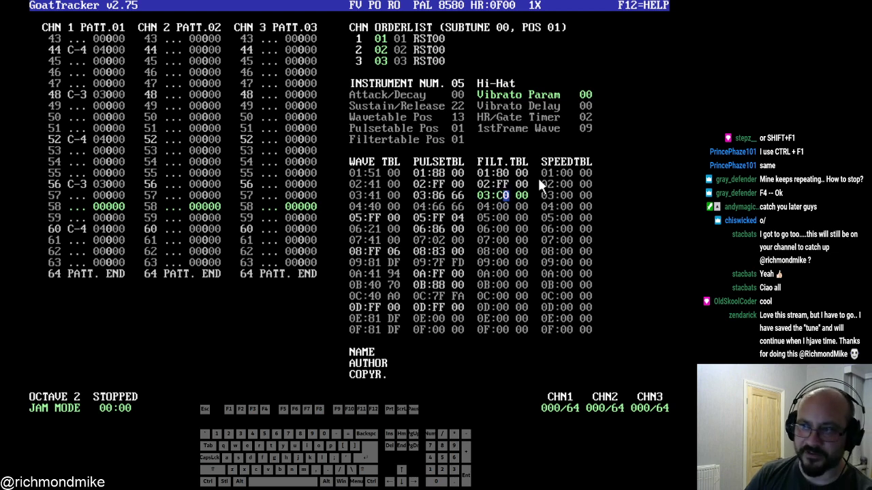
pyautogui.press('Left')
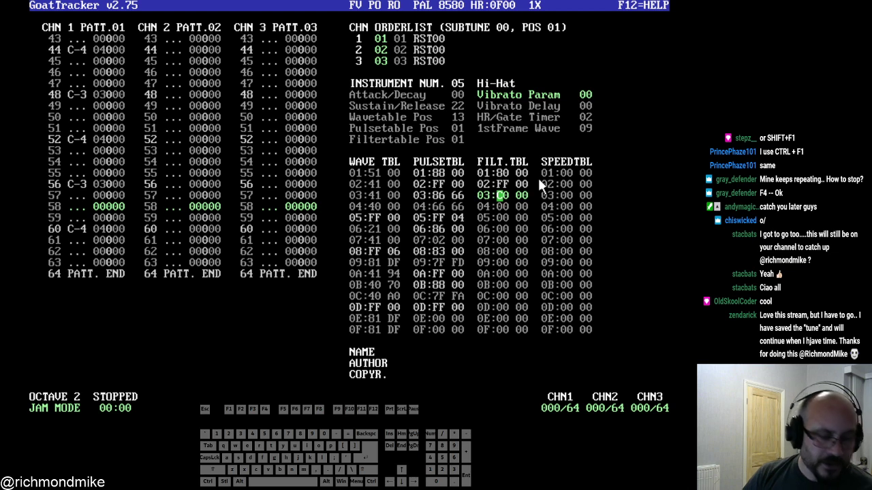
# - Set the second value of filter table row 03 to 07
pyautogui.press('Right')
pyautogui.press('Right')
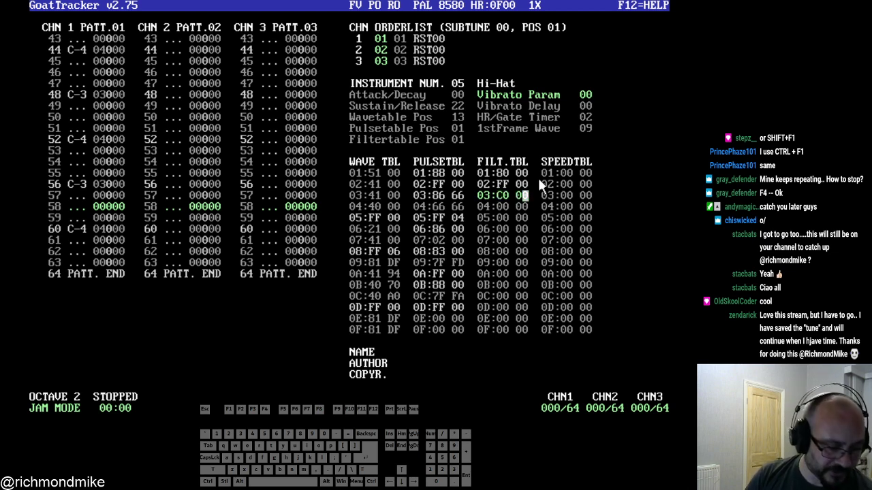
pyautogui.write('7')
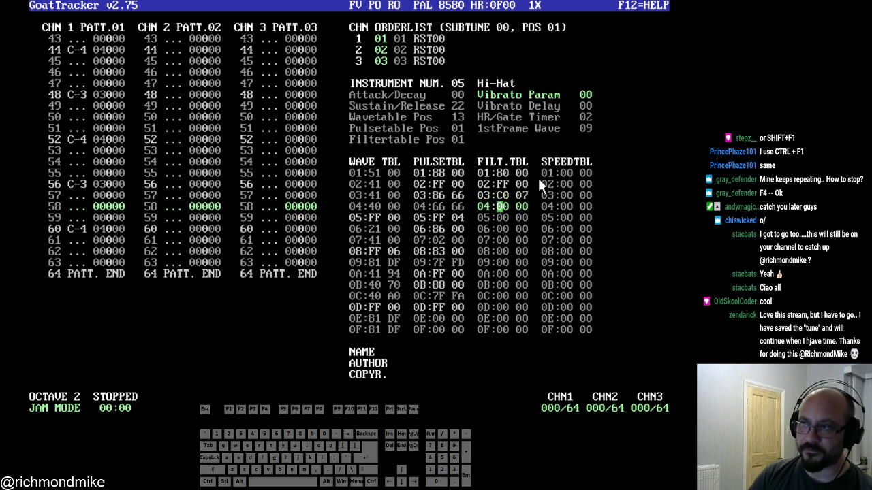
# - Set the second value of filter table row 03 to 01
pyautogui.press('Up')
pyautogui.press('Right')
pyautogui.press('Right')
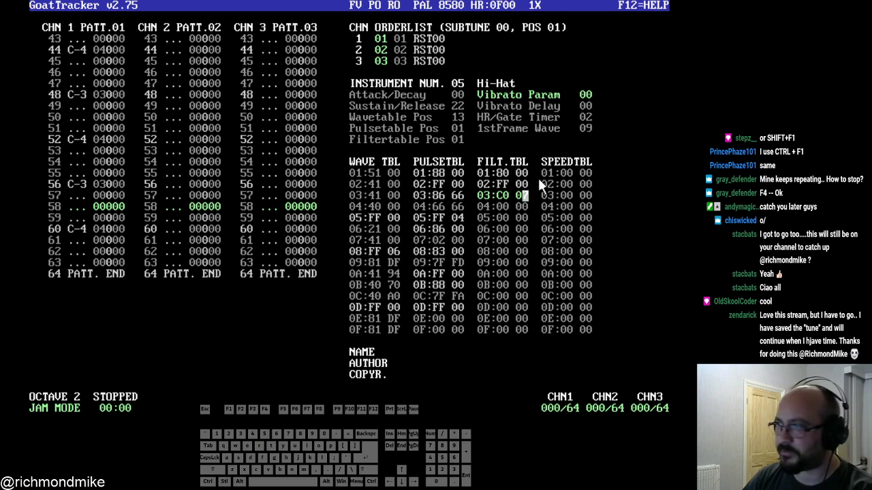
pyautogui.write('1')
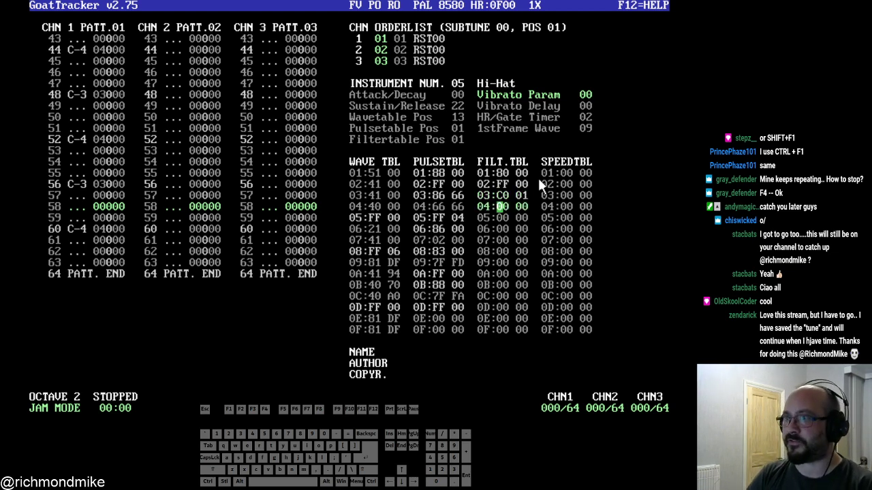
# - Change the second value of filter table row 03 to F1
pyautogui.press('Right')
pyautogui.press('Right')
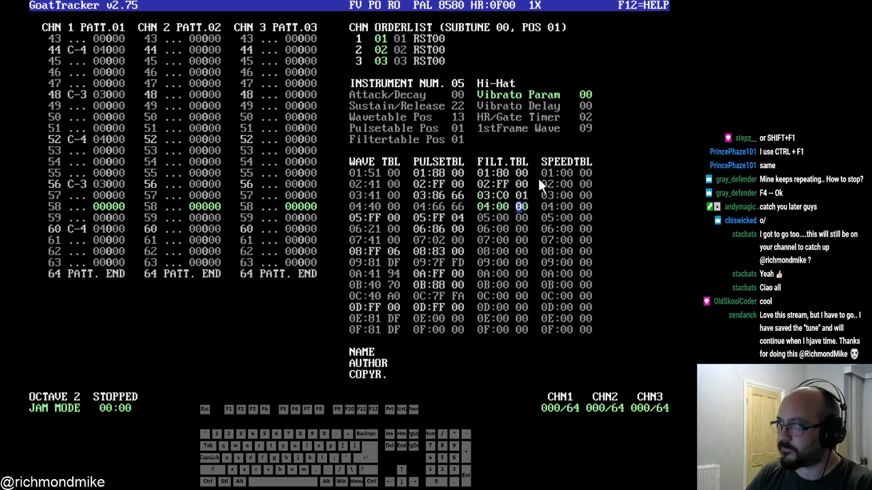
pyautogui.press('Up')
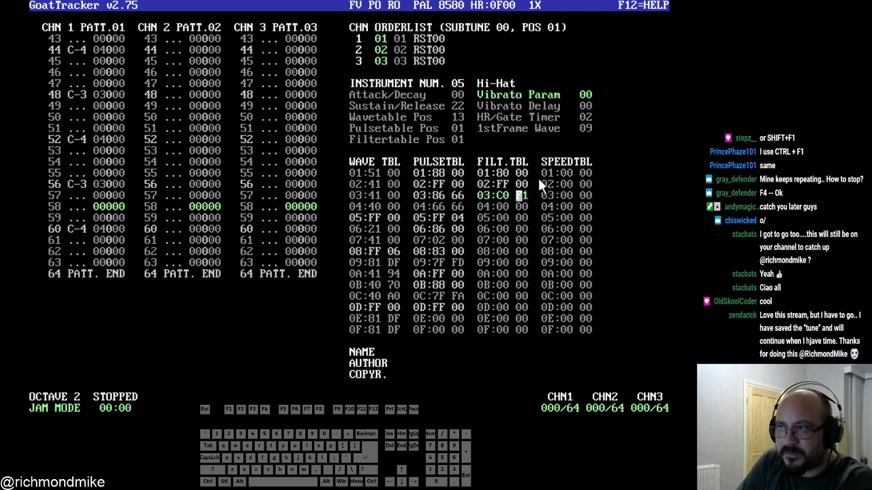
pyautogui.press('Left')
pyautogui.press('Left')
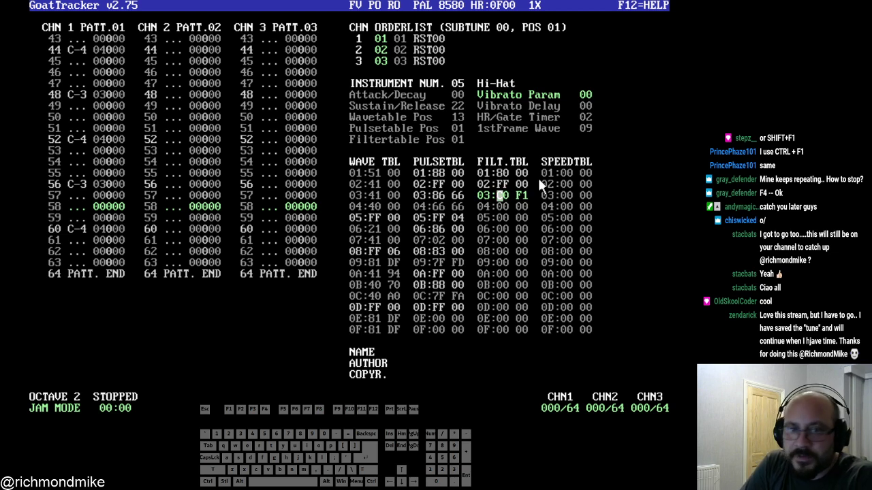
# - Set the first value of filter table row 04 to FF
pyautogui.press('Right')
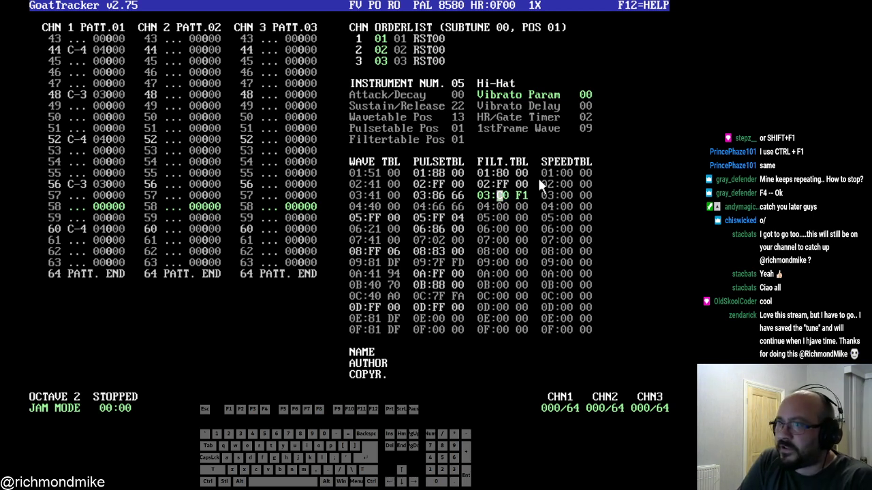
pyautogui.press('Right')
pyautogui.press('Left')
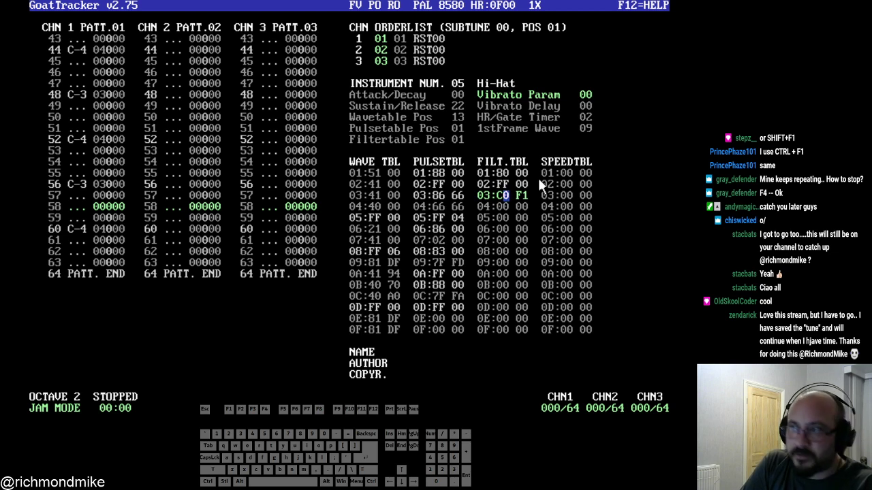
pyautogui.press('Right')
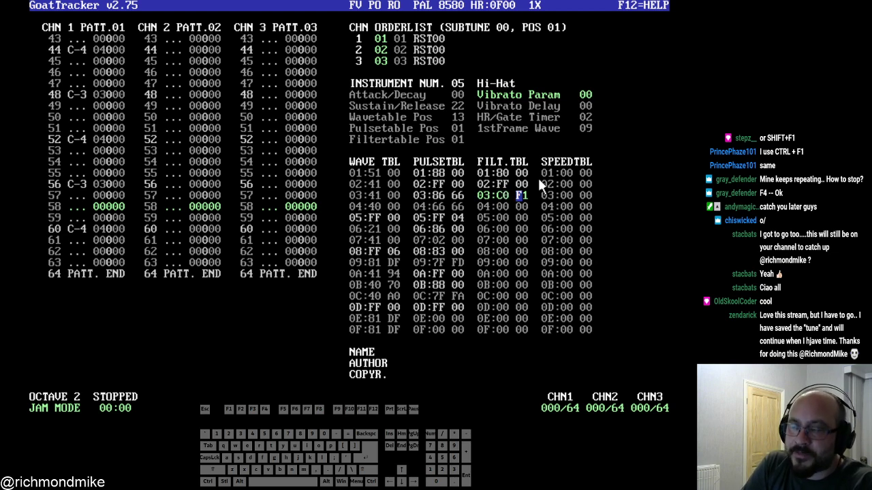
pyautogui.press('Down')
pyautogui.press('Left')
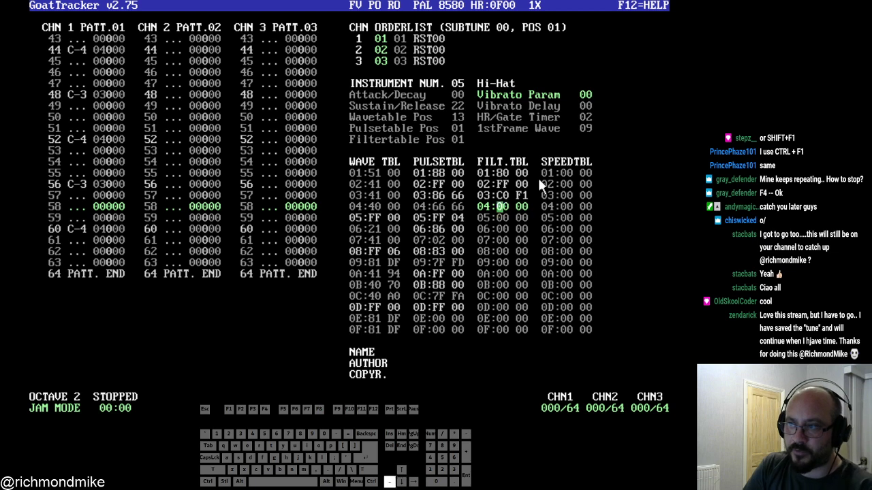
pyautogui.write('ff')
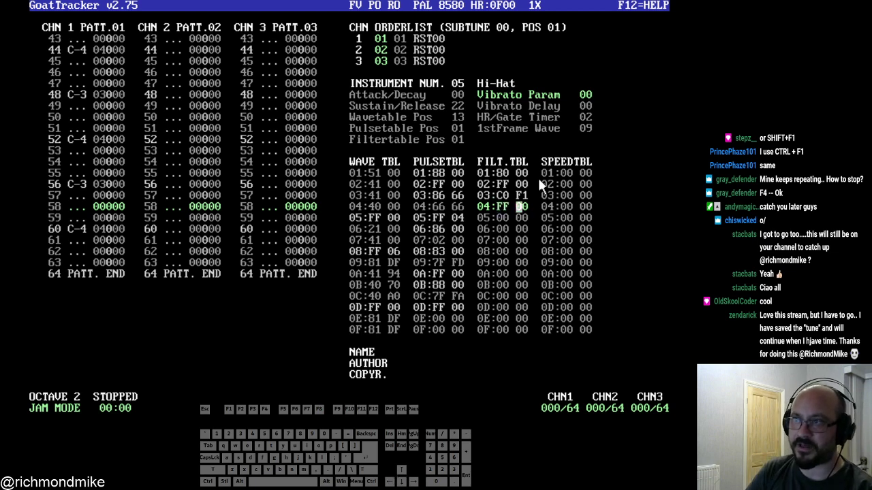
# - Play the song from the beginning for a moment and stop it
pyautogui.click(463, 138)
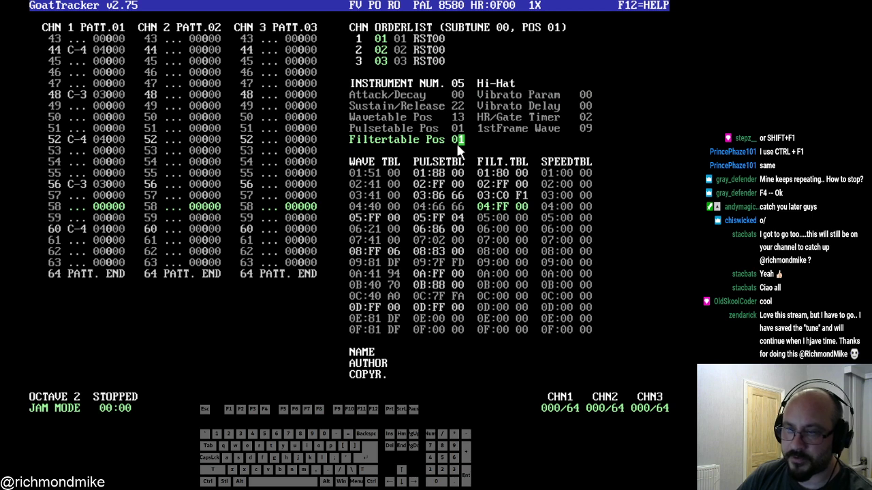
pyautogui.click(81, 172)
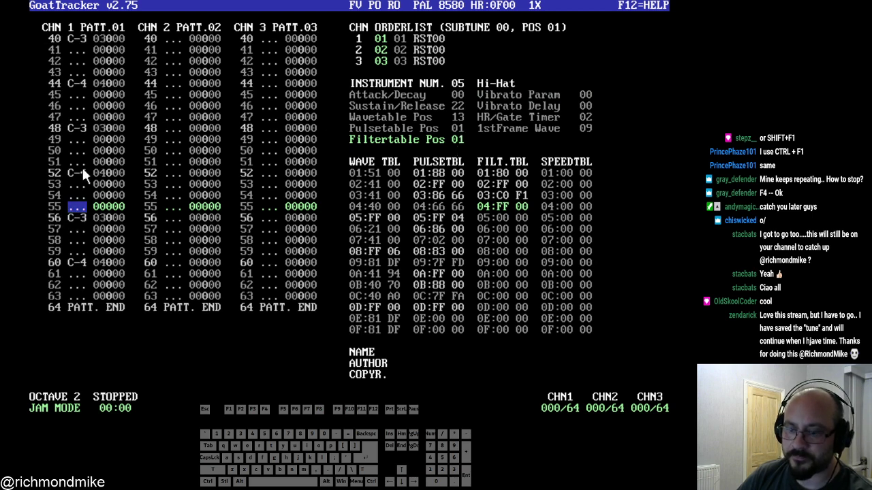
pyautogui.press('F1')
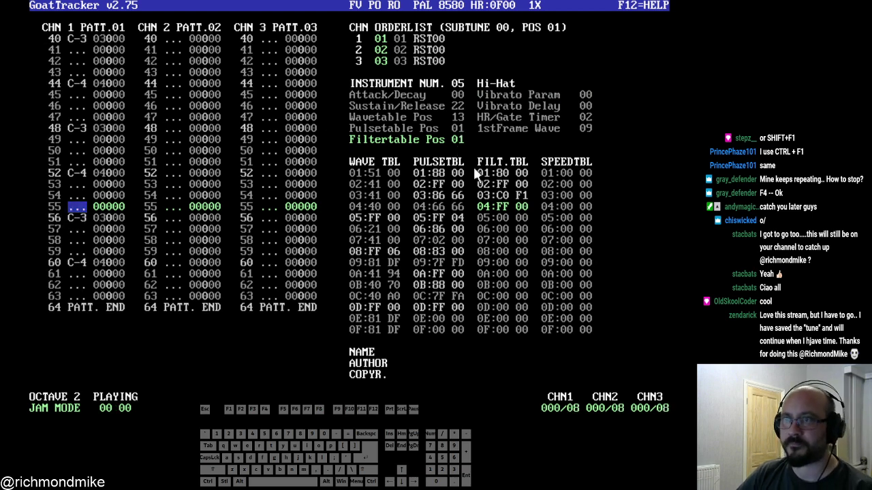
pyautogui.press('F4')
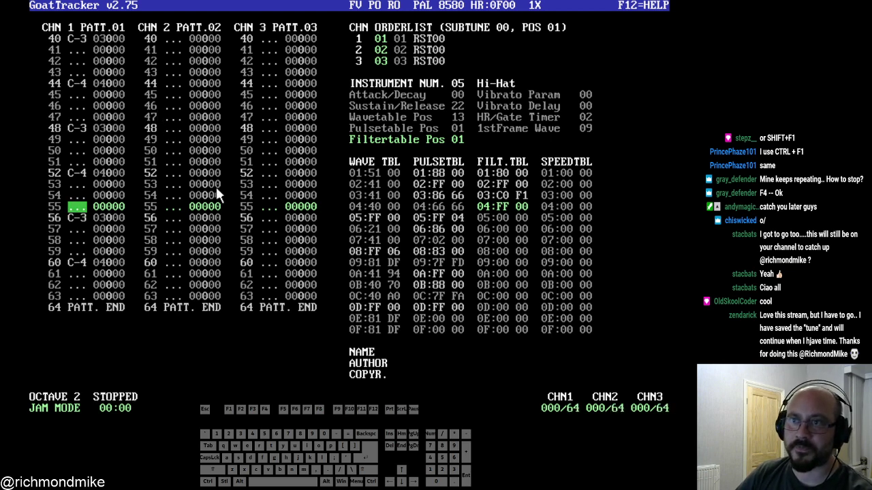
# - Enter Hi-Hat notes C-4 with instrument 05 on rows 00 and 04 of channel 2's pattern 02
pyautogui.press('Up')
pyautogui.press('Up')
pyautogui.press('Up')
pyautogui.press('Up')
pyautogui.press('Up')
pyautogui.press('Up')
pyautogui.press('Up')
pyautogui.press('Up')
pyautogui.press('Up')
pyautogui.press('Up')
pyautogui.press('Up')
pyautogui.press('Up')
pyautogui.press('Up')
pyautogui.press('Up')
pyautogui.press('Up')
pyautogui.press('Up')
pyautogui.press('Up')
pyautogui.press('Up')
pyautogui.press('Up')
pyautogui.press('Up')
pyautogui.press('Up')
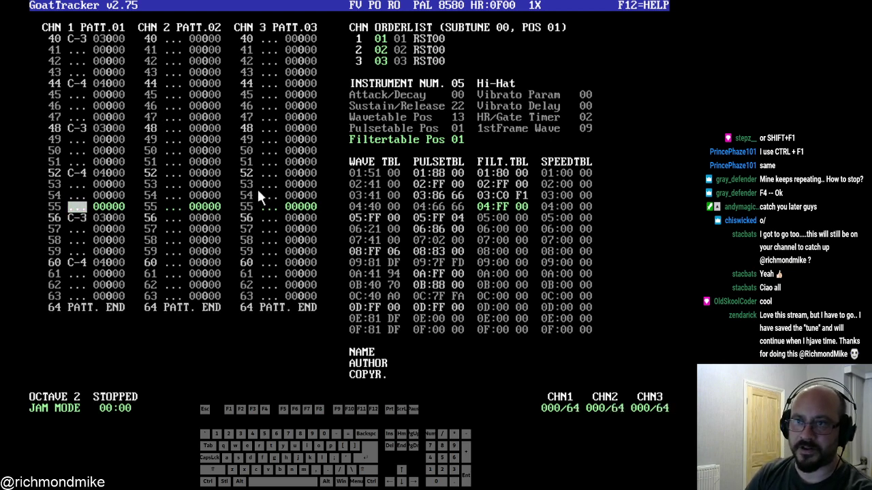
pyautogui.press('Up')
pyautogui.press('Up')
pyautogui.press('Up')
pyautogui.press('Up')
pyautogui.press('Up')
pyautogui.press('Up')
pyautogui.press('Up')
pyautogui.press('Up')
pyautogui.press('Up')
pyautogui.press('Up')
pyautogui.press('Up')
pyautogui.press('Up')
pyautogui.press('Up')
pyautogui.press('Up')
pyautogui.press('Up')
pyautogui.press('Up')
pyautogui.press('Up')
pyautogui.press('Up')
pyautogui.press('Up')
pyautogui.press('Up')
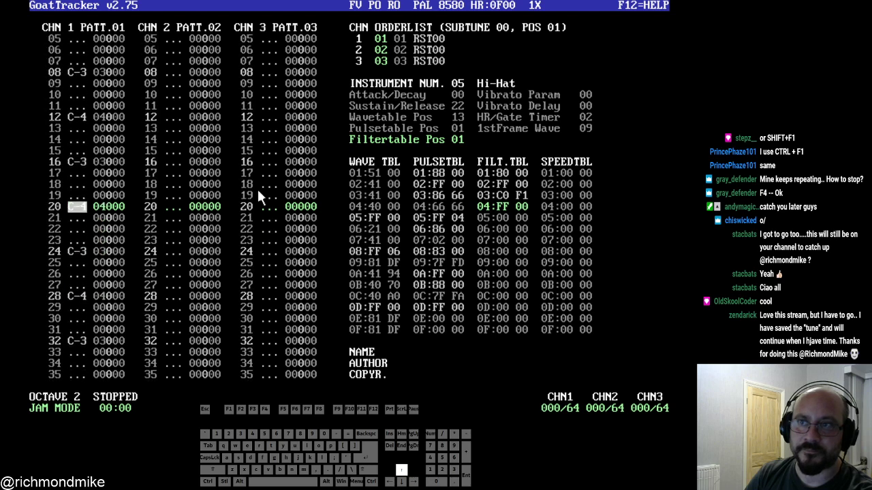
pyautogui.press('Right')
pyautogui.press('Right')
pyautogui.press('Right')
pyautogui.press('Right')
pyautogui.press('Right')
pyautogui.press('Right')
pyautogui.press('Right')
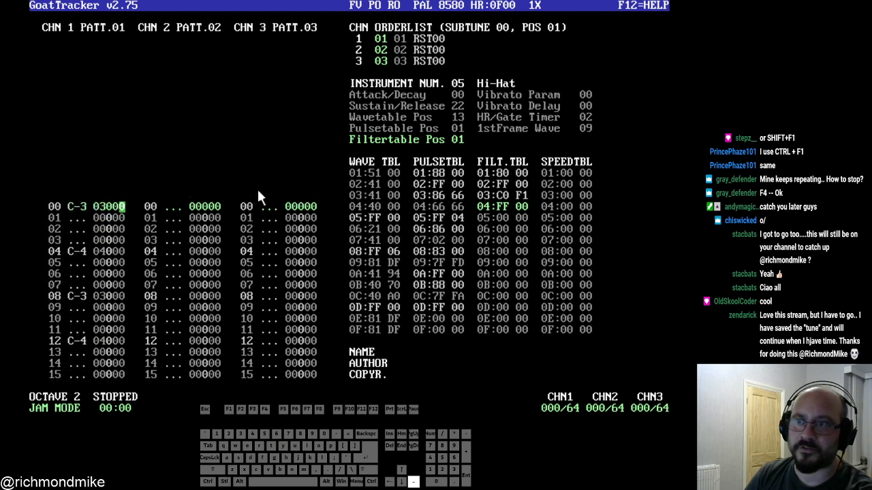
pyautogui.press('Left')
pyautogui.press('space')
pyautogui.press('i')
pyautogui.press('Down')
pyautogui.press('Down')
pyautogui.press('Down')
pyautogui.press('i')
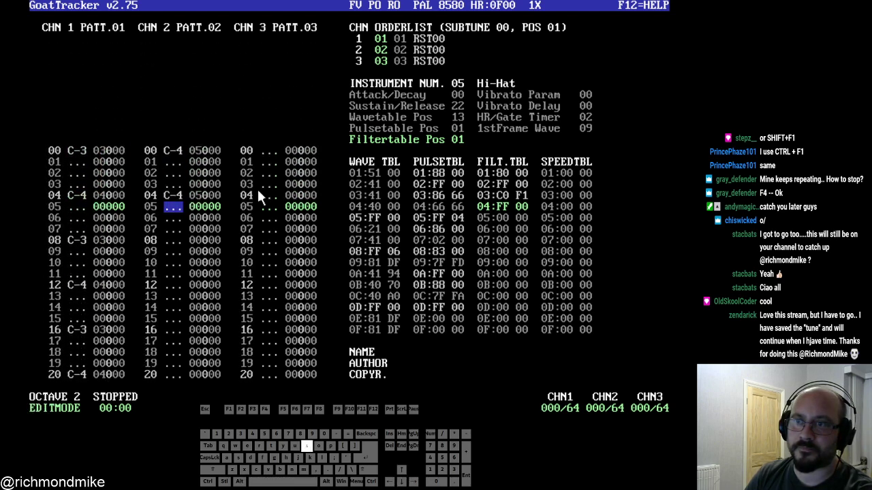
# - Fill the remaining even rows of channel 2's pattern 02 through row 62 with Hi-Hat notes C-4
pyautogui.press('Down')
pyautogui.press('Up')
pyautogui.press('Up')
pyautogui.press('Up')
pyautogui.press('Up')
pyautogui.press('i')
pyautogui.press('Down')
pyautogui.press('Down')
pyautogui.press('Down')
pyautogui.press('i')
pyautogui.press('Down')
pyautogui.press('i')
pyautogui.press('Down')
pyautogui.press('i')
pyautogui.press('Down')
pyautogui.press('i')
pyautogui.press('Down')
pyautogui.press('i')
pyautogui.press('Down')
pyautogui.press('i')
pyautogui.press('Down')
pyautogui.press('i')
pyautogui.press('Down')
pyautogui.press('i')
pyautogui.press('Down')
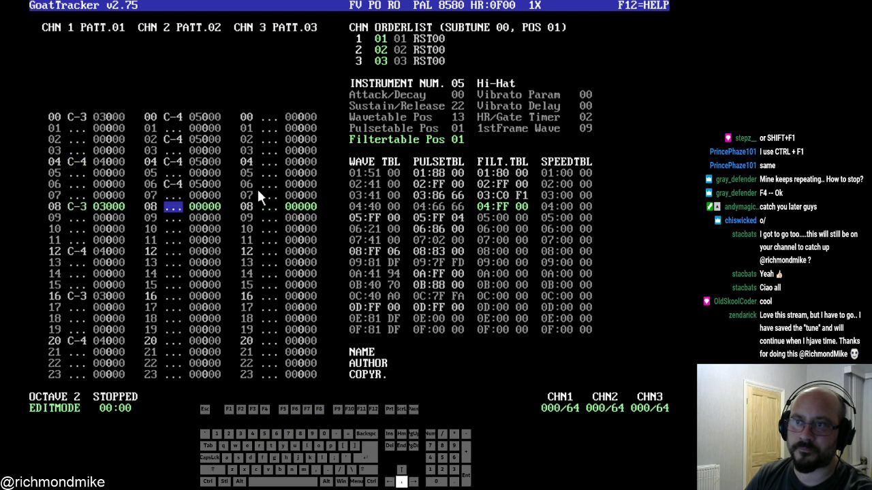
pyautogui.press('i')
pyautogui.press('Down')
pyautogui.press('i')
pyautogui.press('Down')
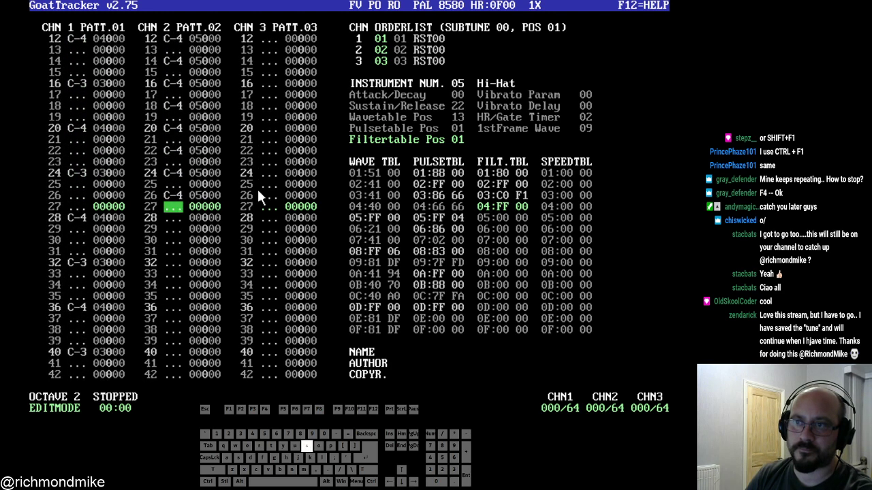
pyautogui.press('i')
pyautogui.press('Down')
pyautogui.press('i')
pyautogui.press('Down')
pyautogui.press('i')
pyautogui.press('Down')
pyautogui.press('i')
pyautogui.press('Down')
pyautogui.press('i')
pyautogui.press('Down')
pyautogui.press('i')
pyautogui.press('Down')
pyautogui.press('i')
pyautogui.press('Down')
pyautogui.press('i')
pyautogui.press('Down')
pyautogui.press('i')
pyautogui.press('Down')
pyautogui.press('i')
pyautogui.press('Down')
pyautogui.press('i')
pyautogui.press('Down')
pyautogui.press('i')
pyautogui.press('Down')
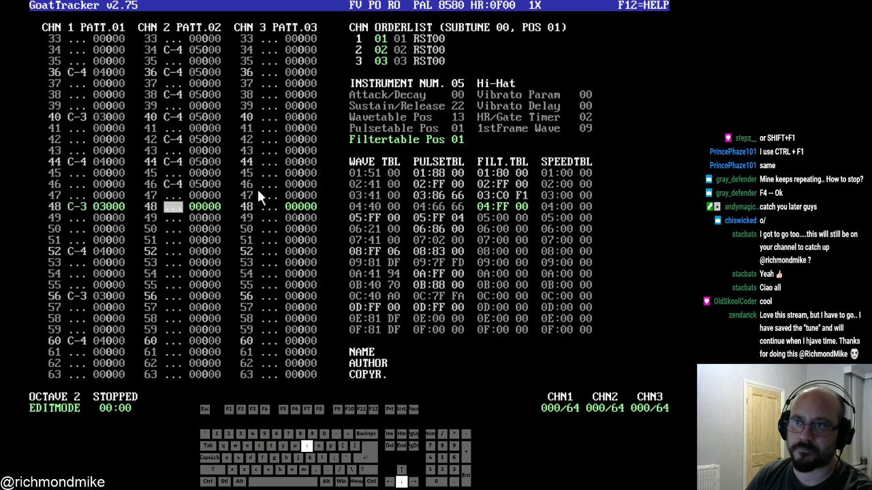
pyautogui.press('i')
pyautogui.press('Down')
pyautogui.press('i')
pyautogui.press('Down')
pyautogui.press('i')
pyautogui.press('Down')
pyautogui.press('i')
pyautogui.press('Down')
pyautogui.press('i')
pyautogui.press('Down')
pyautogui.press('i')
pyautogui.press('Down')
pyautogui.press('i')
pyautogui.press('Down')
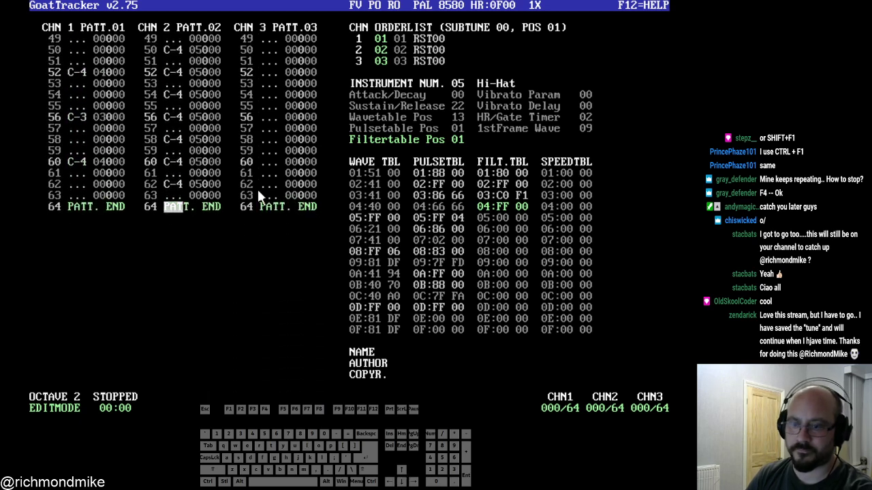
# - With the song playing, change filter table row 03's second value to F2 and the Hi-Hat's Filtertable Pos to 03
pyautogui.press('F1')
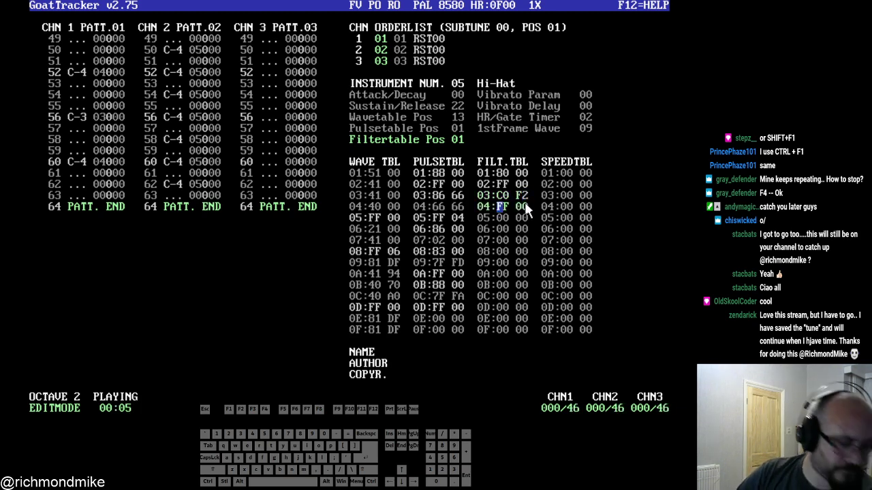
pyautogui.click(460, 141)
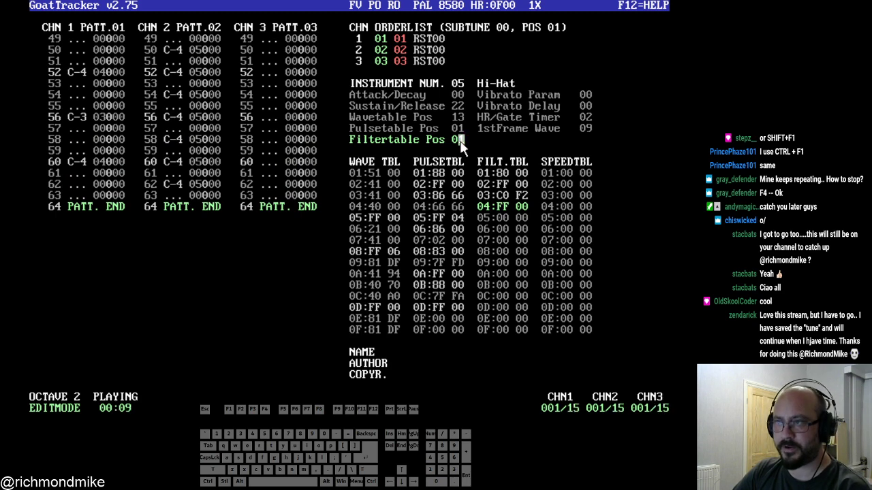
pyautogui.write('3')
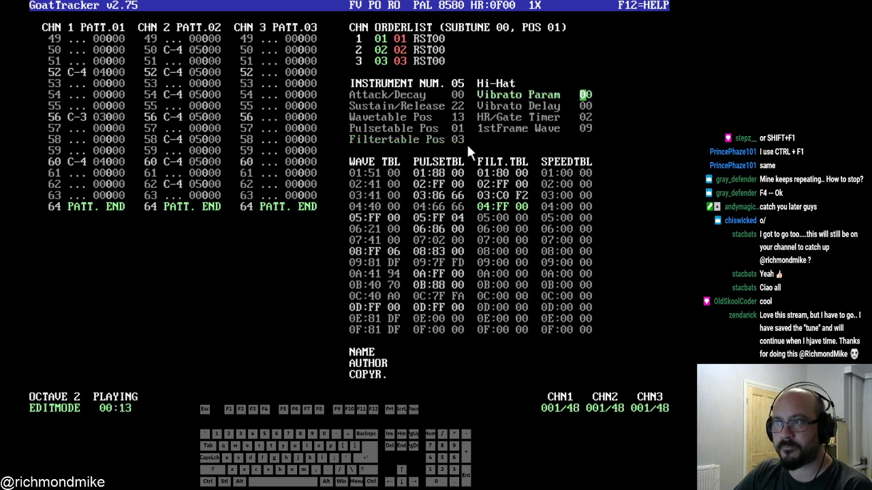
# - Switch the Hi-Hat's Filtertable Pos to 01 and back to 03 to compare the sound
pyautogui.click(460, 137)
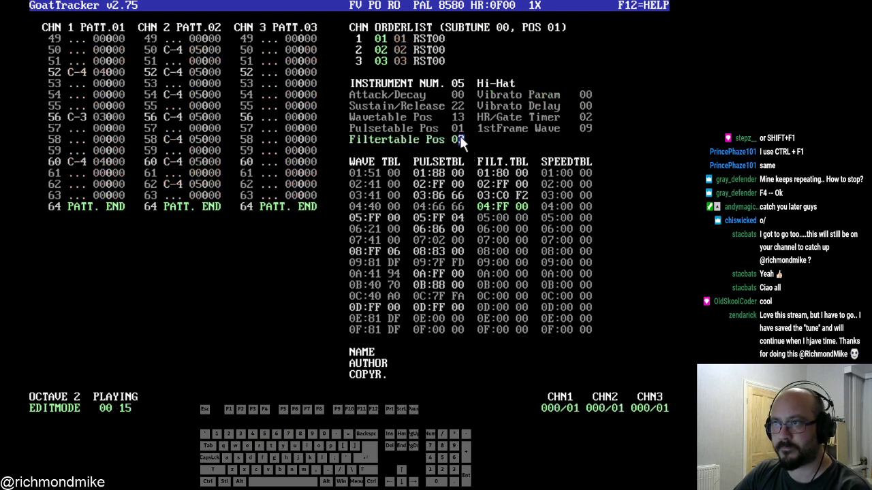
pyautogui.write('1')
pyautogui.click(461, 138)
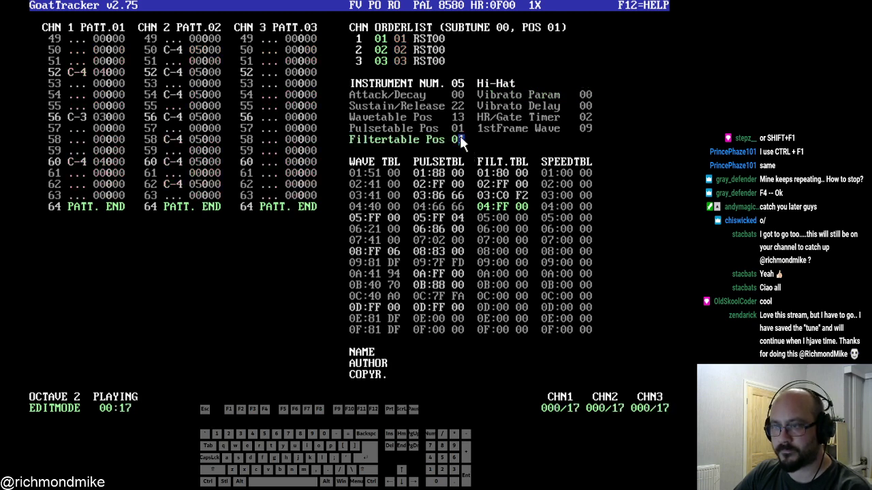
pyautogui.write('3')
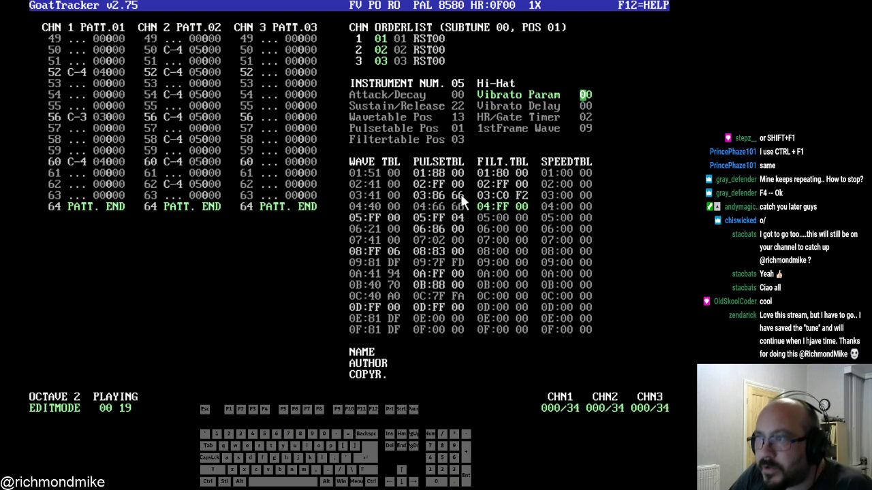
# - Insert an empty row at filter table position 04 and set its second value to A0
pyautogui.click(502, 206)
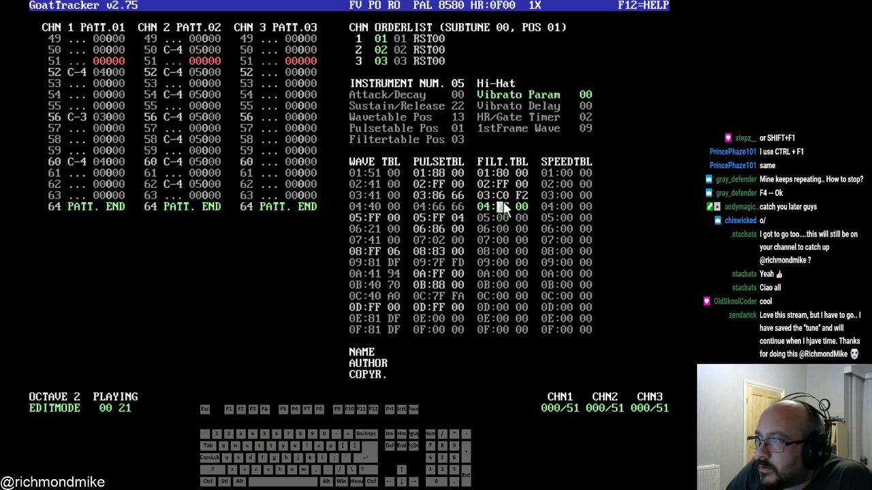
pyautogui.press('Insert')
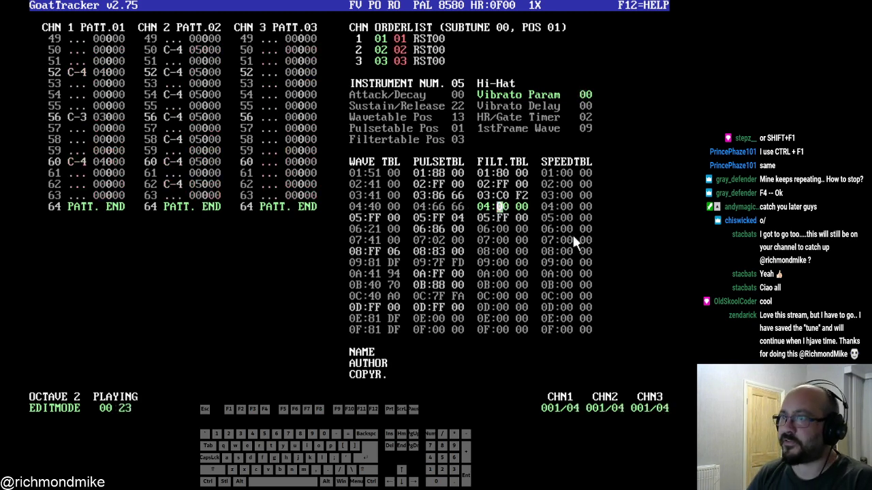
pyautogui.press('Up')
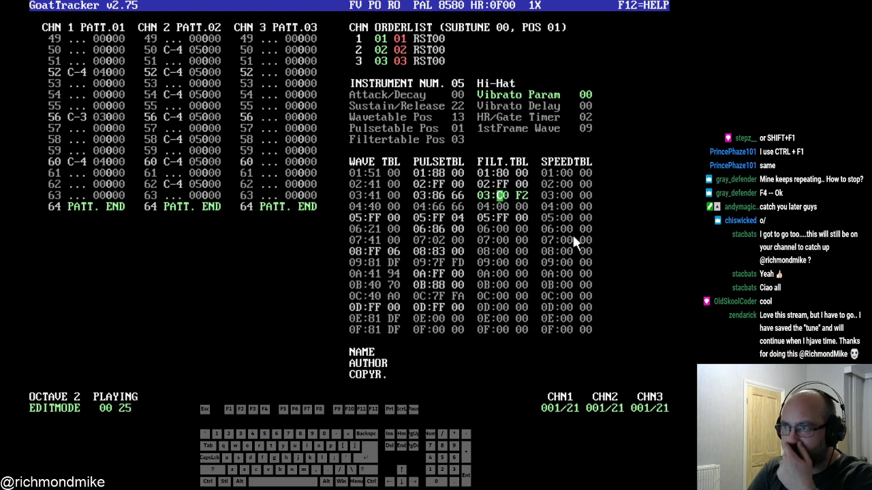
pyautogui.press('Right')
pyautogui.press('Down')
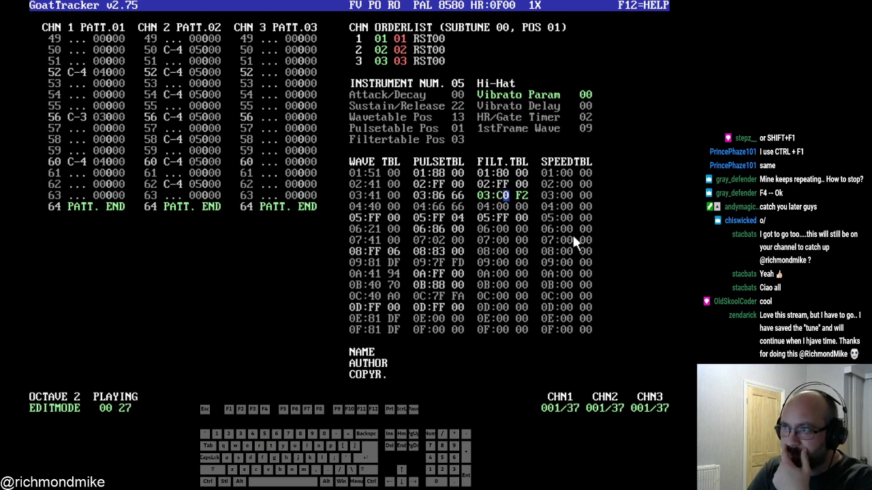
pyautogui.press('Left')
pyautogui.press('Right')
pyautogui.press('Right')
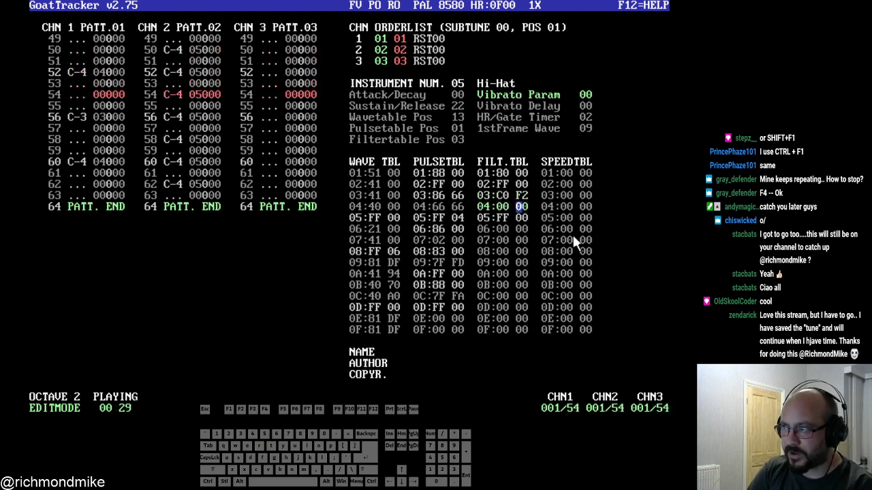
pyautogui.write('a')
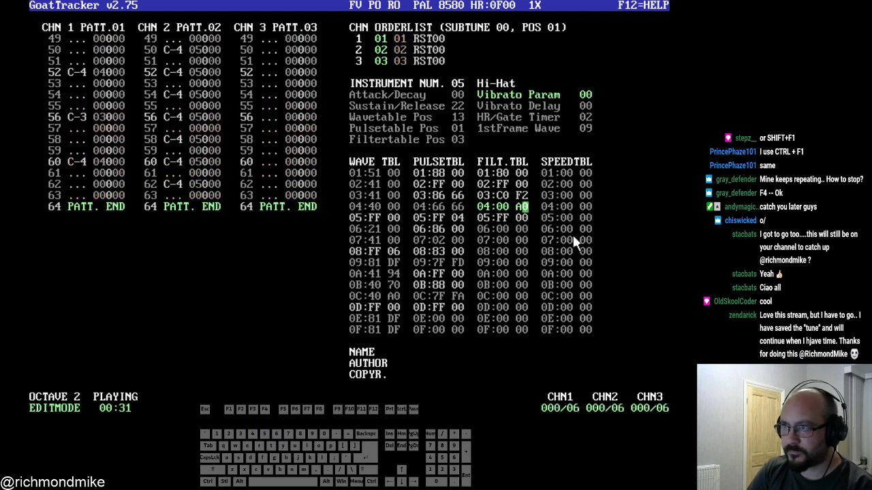
# - Try values such as 90 and 10 as the second value of filter table row 04, ending on 80
pyautogui.press('Left')
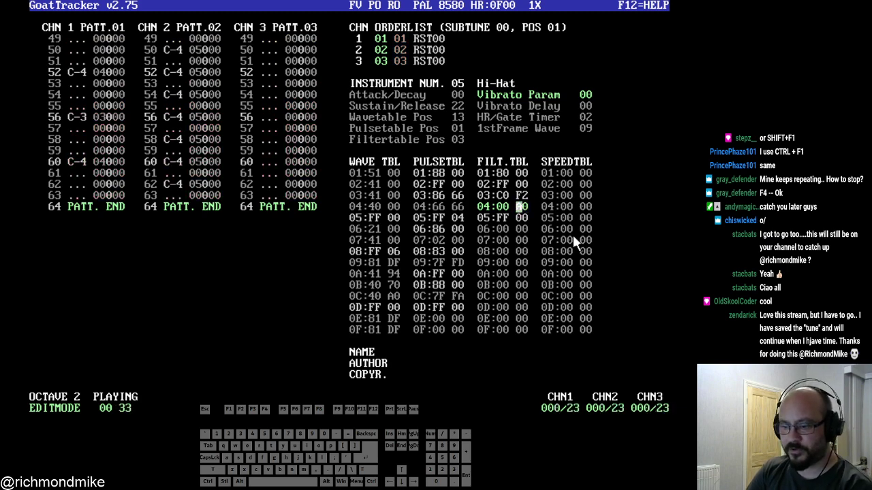
pyautogui.write('9')
pyautogui.press('Left')
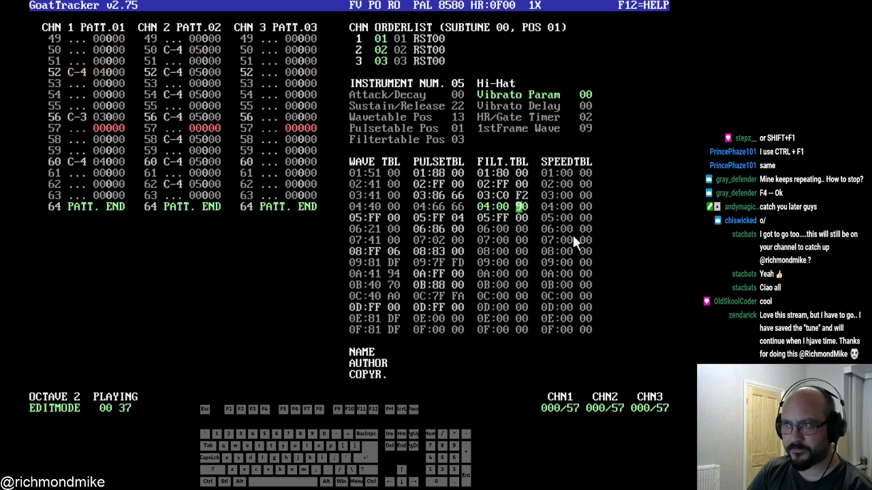
pyautogui.write('1')
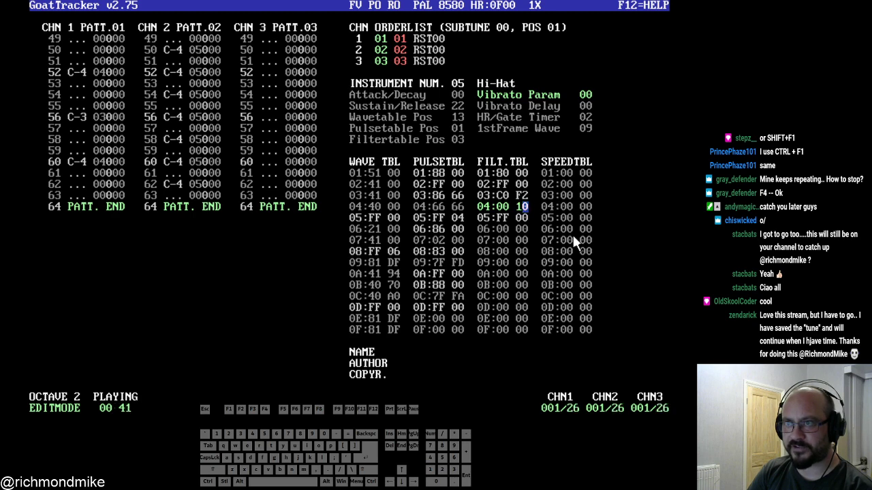
pyautogui.press('Left')
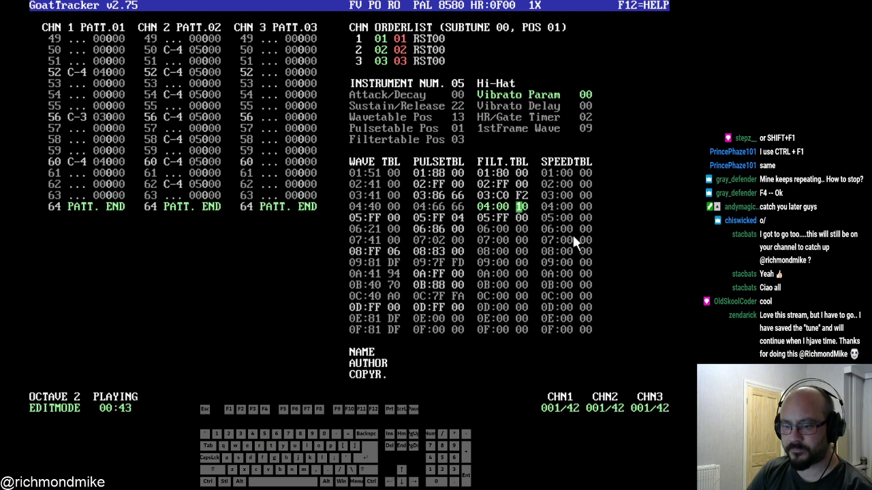
pyautogui.write('2')
pyautogui.press('Left')
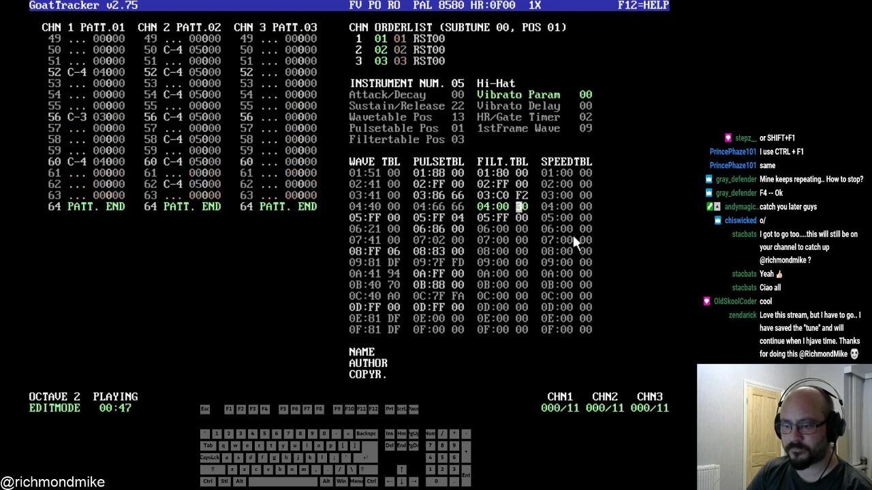
pyautogui.write('4')
pyautogui.press('Left')
pyautogui.write('9')
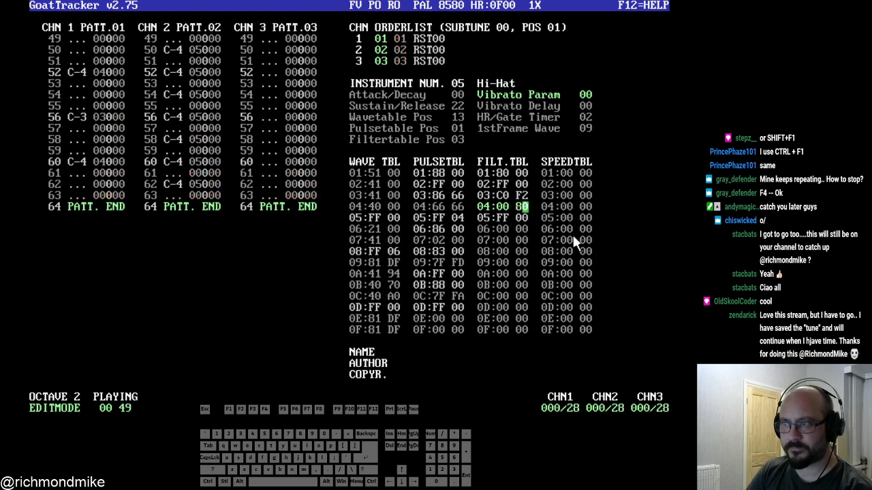
# - Try values such as 90 and C0 as the second value of filter table row 04, end on A0, and stop playback
pyautogui.press('Left')
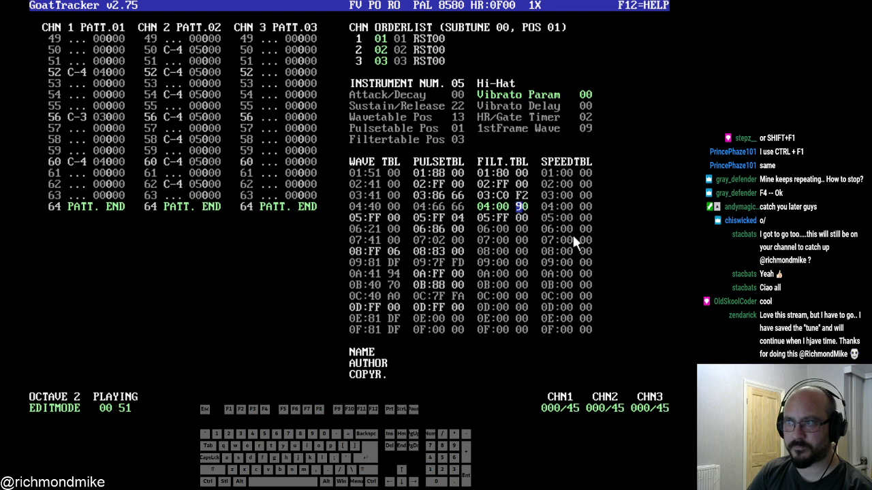
pyautogui.write('a')
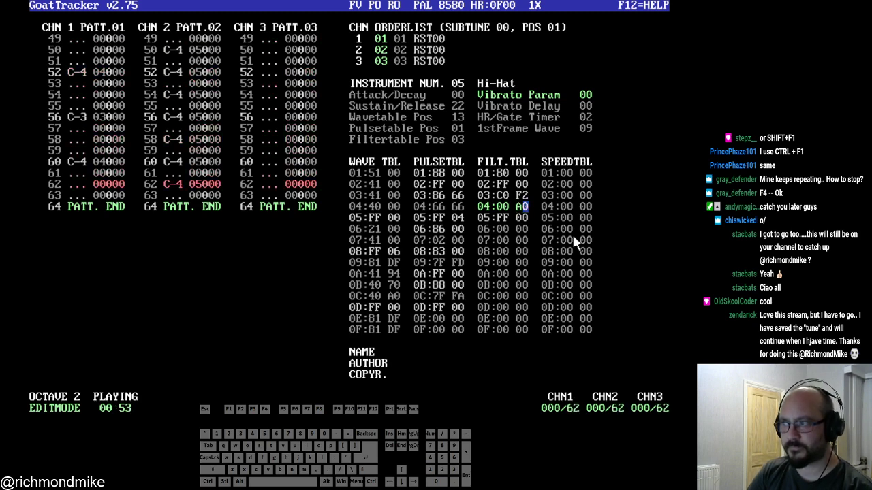
pyautogui.press('Left')
pyautogui.write('c')
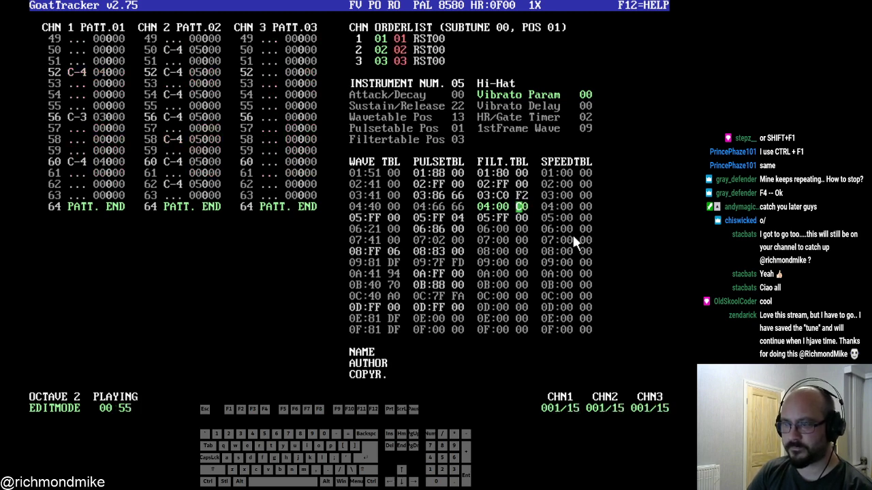
pyautogui.write('a')
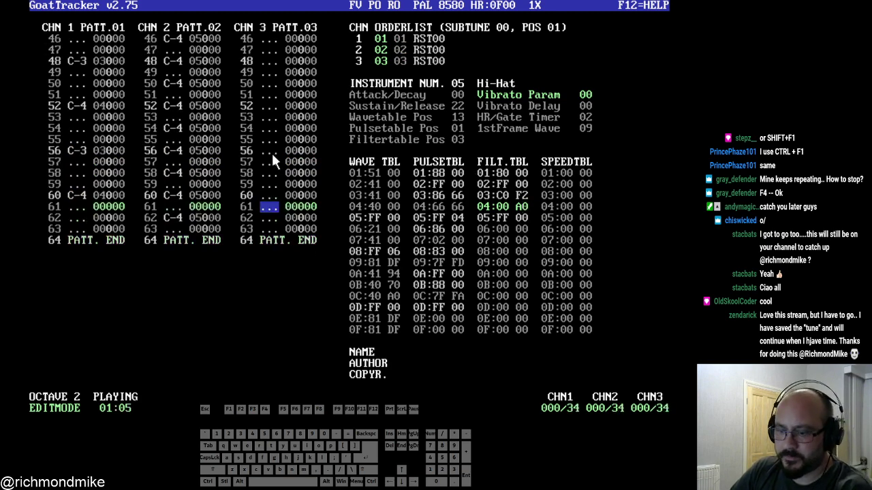
pyautogui.press('F4')
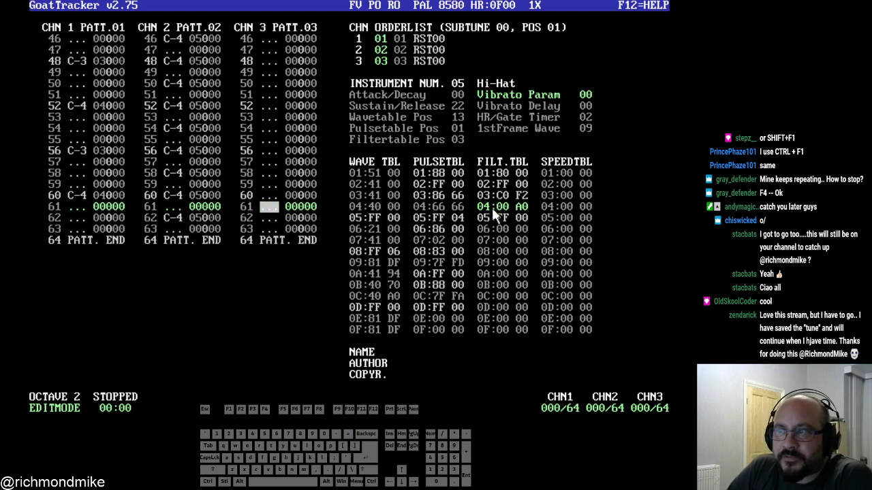
# - Set Filtertable Pos to 01 for the Pluck and Bass instruments
pyautogui.click(456, 83)
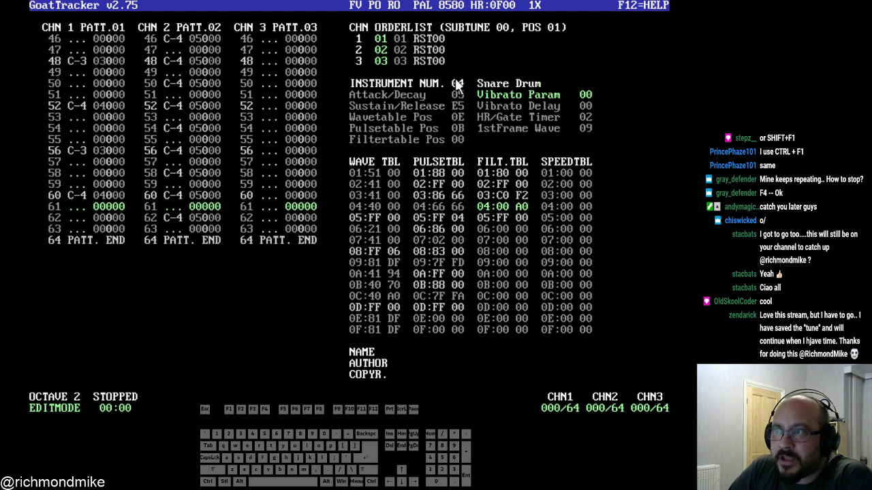
pyautogui.click(456, 83)
pyautogui.click(457, 83)
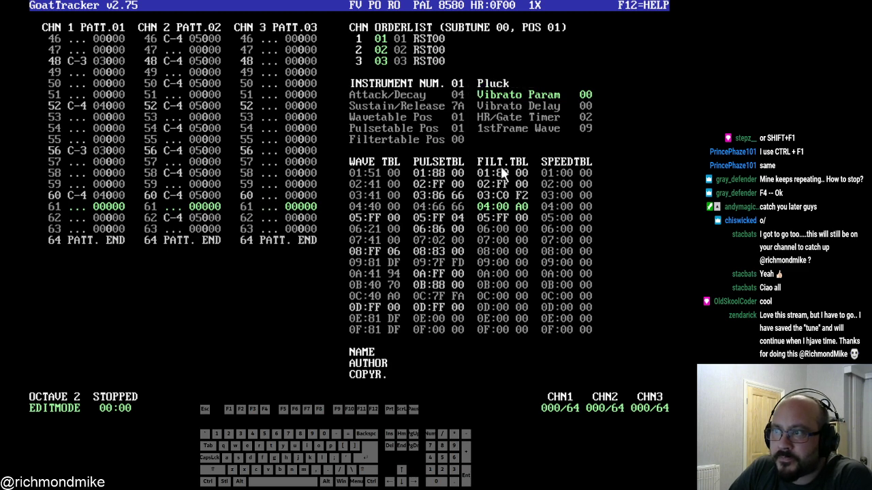
pyautogui.click(459, 139)
pyautogui.write('1')
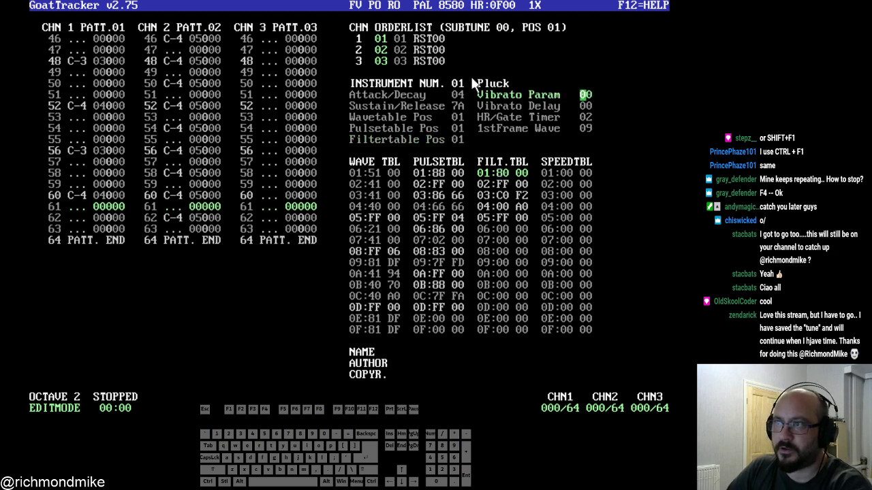
pyautogui.click(461, 86)
pyautogui.click(462, 135)
pyautogui.write('1')
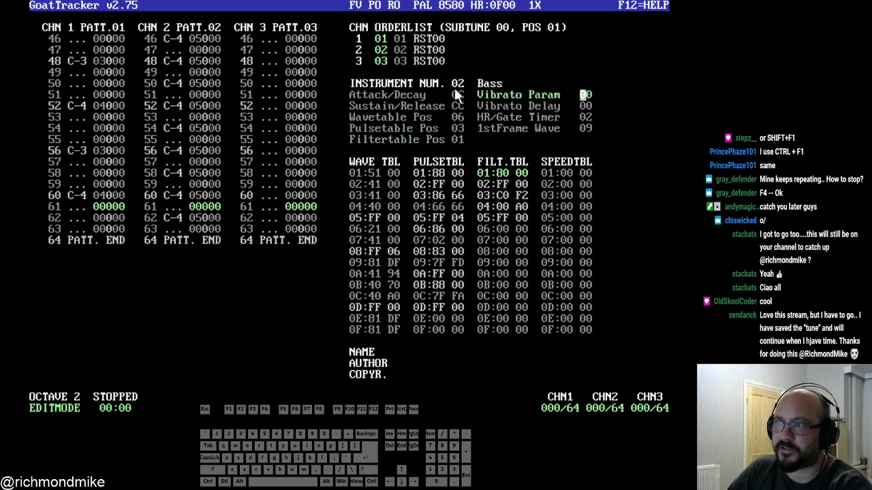
# - Set Filtertable Pos to 01 for the Bass Drum and Snare Drum instruments
pyautogui.click(459, 86)
pyautogui.click(460, 139)
pyautogui.write('1')
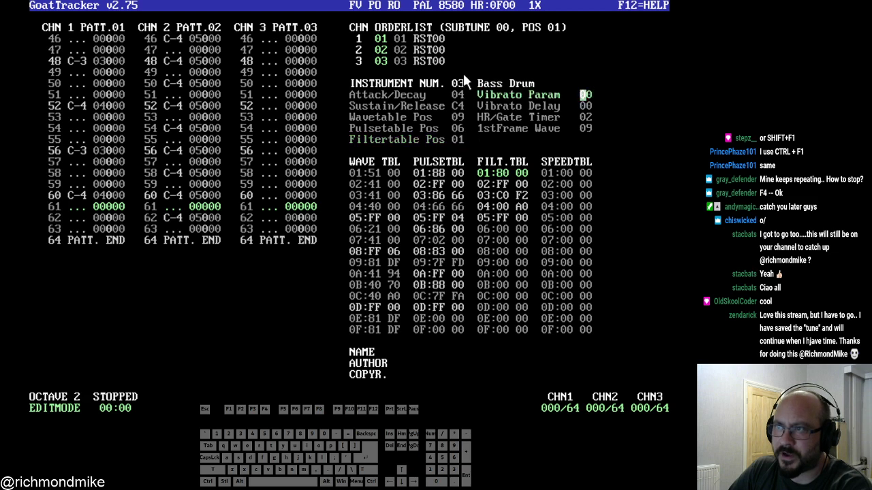
pyautogui.click(461, 84)
pyautogui.click(464, 134)
pyautogui.write('1')
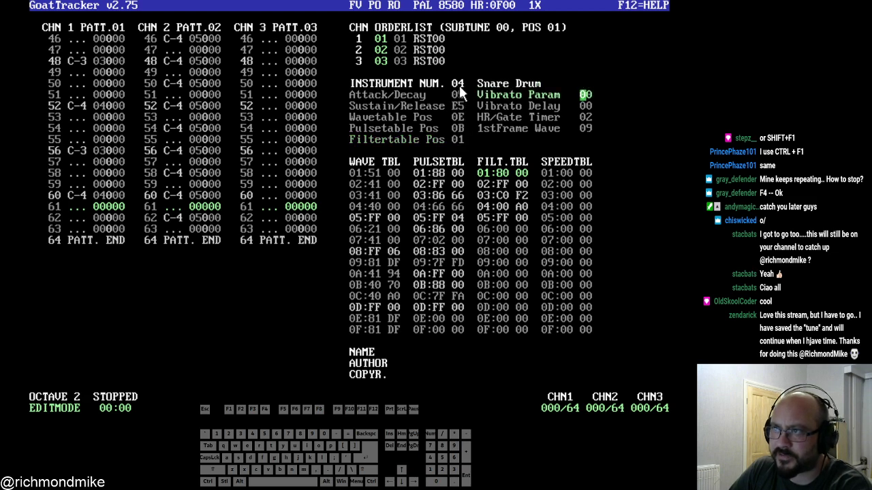
# - Reselect the Hi-Hat instrument, play the song to hear the filter settings, and stop it
pyautogui.click(459, 85)
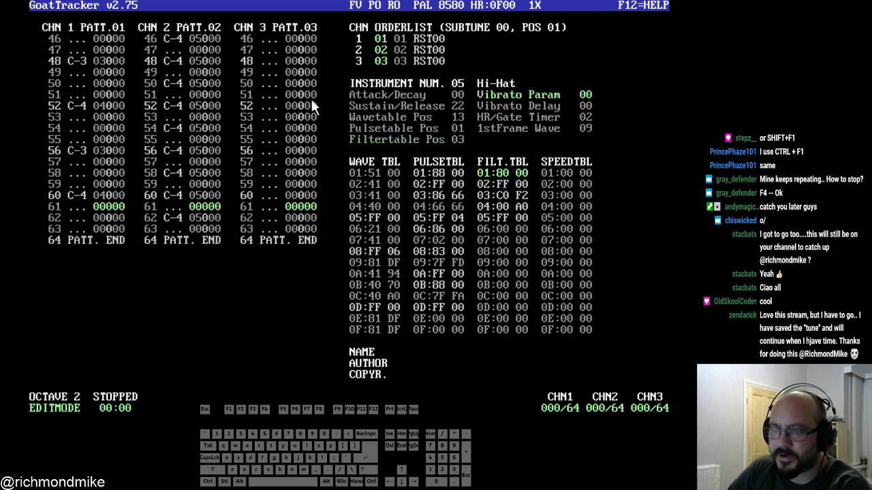
pyautogui.click(181, 129)
pyautogui.press('F1')
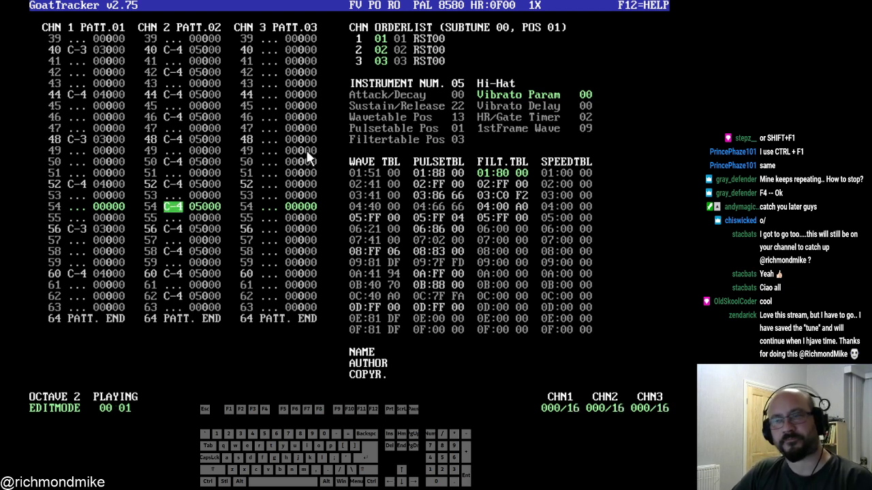
pyautogui.click(288, 138)
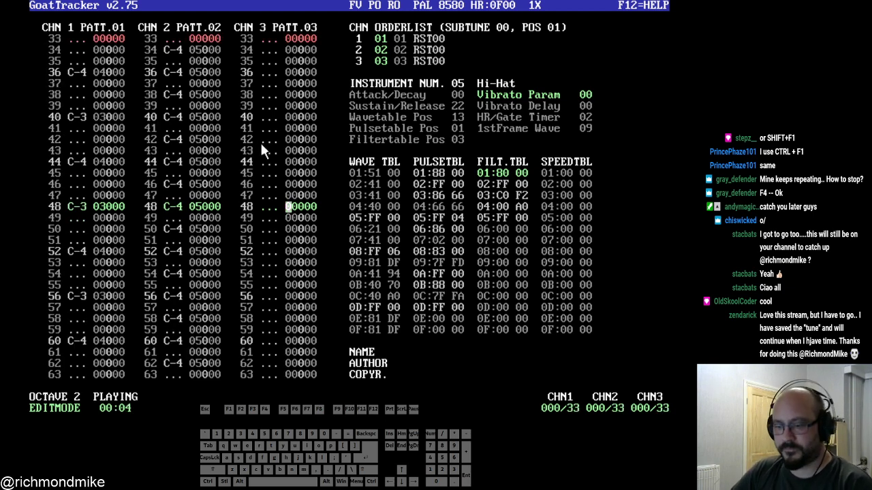
pyautogui.press('F4')
# - Delete all Hi-Hat notes from pattern 02 on channel 2, working from row 00
pyautogui.click(194, 118)
pyautogui.click(172, 53)
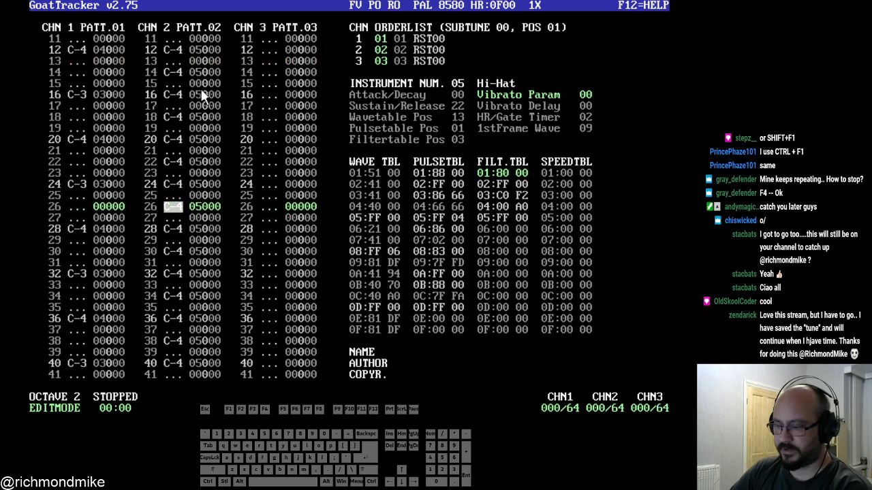
pyautogui.press('Up')
pyautogui.press('Up')
pyautogui.press('Up')
pyautogui.press('Up')
pyautogui.press('Up')
pyautogui.press('Up')
pyautogui.press('Up')
pyautogui.press('Up')
pyautogui.press('Up')
pyautogui.press('Up')
pyautogui.press('Up')
pyautogui.press('Up')
pyautogui.press('Up')
pyautogui.press('Up')
pyautogui.press('Up')
pyautogui.press('Up')
pyautogui.press('Up')
pyautogui.press('Up')
pyautogui.press('Up')
pyautogui.press('Up')
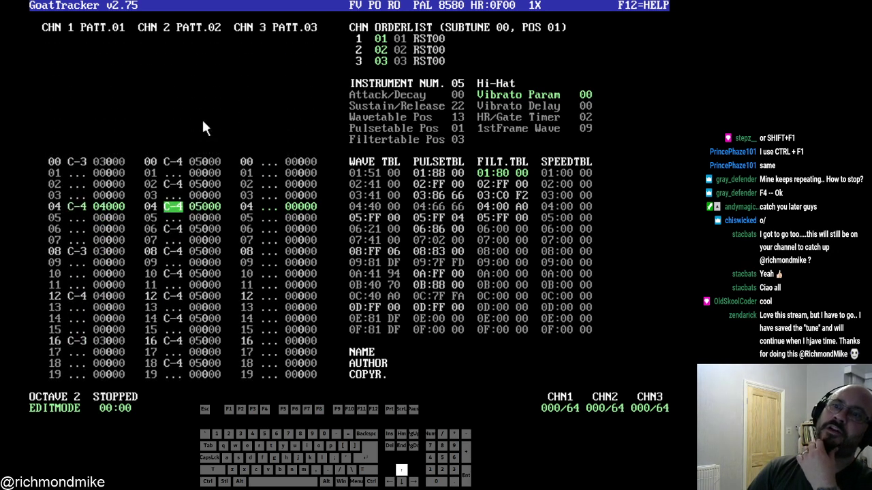
pyautogui.press('Up')
pyautogui.press('Delete')
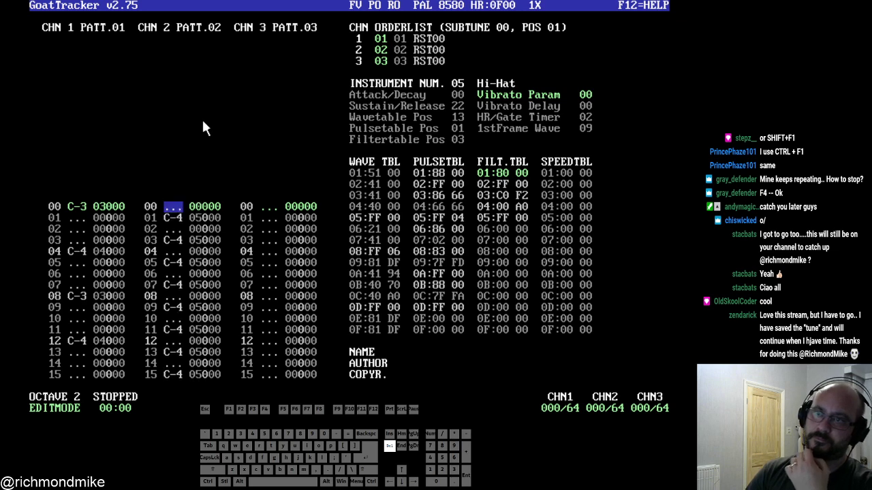
pyautogui.press('Delete')
pyautogui.press('Delete')
pyautogui.press('Delete')
pyautogui.press('Delete')
pyautogui.press('Delete')
pyautogui.press('Delete')
pyautogui.press('Delete')
pyautogui.press('Delete')
pyautogui.press('Delete')
pyautogui.press('Delete')
pyautogui.press('Delete')
pyautogui.press('Delete')
pyautogui.press('Delete')
pyautogui.press('Delete')
pyautogui.press('Delete')
pyautogui.press('Delete')
pyautogui.press('Delete')
pyautogui.press('Delete')
pyautogui.press('Delete')
pyautogui.press('Delete')
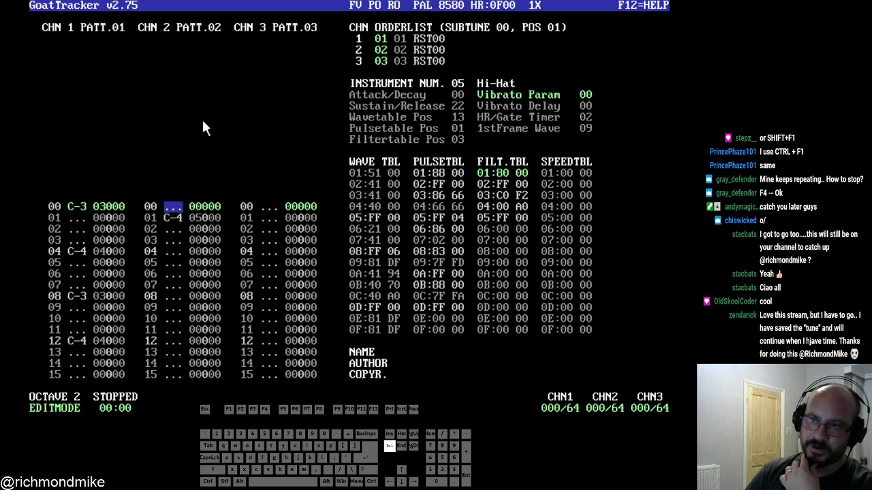
# - Enter Hi-Hat C-4 notes with instrument 05 in channel 1's pattern 01 on every fourth row from 02 to 62
pyautogui.press('Left')
pyautogui.press('Left')
pyautogui.press('Left')
pyautogui.press('Left')
pyautogui.press('Left')
pyautogui.press('Left')
pyautogui.press('Down')
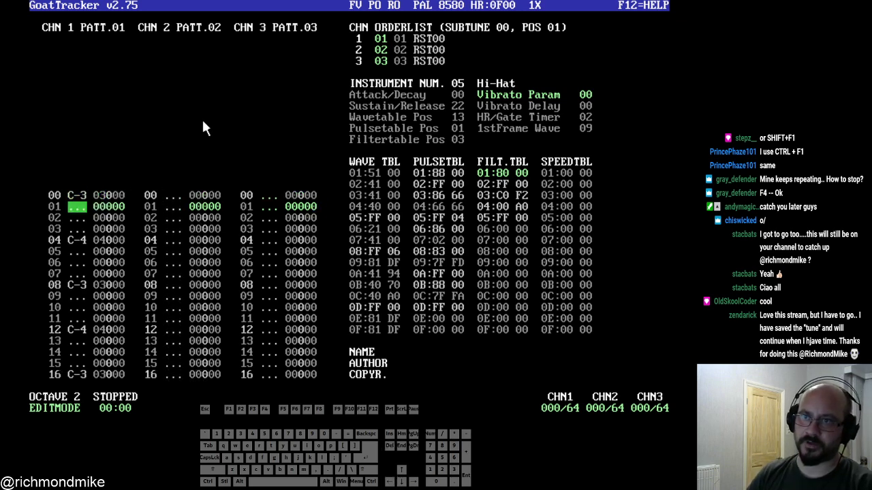
pyautogui.press('Down')
pyautogui.press('i')
pyautogui.press('Down')
pyautogui.press('Down')
pyautogui.press('Down')
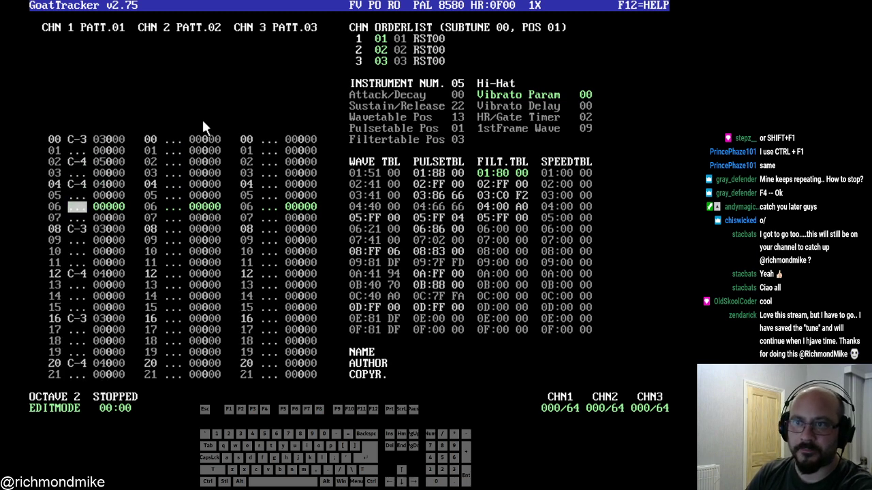
pyautogui.press('i')
pyautogui.press('Down')
pyautogui.press('Down')
pyautogui.press('Down')
pyautogui.press('i')
pyautogui.press('Down')
pyautogui.press('Down')
pyautogui.press('Down')
pyautogui.press('i')
pyautogui.press('Down')
pyautogui.press('Down')
pyautogui.press('Down')
pyautogui.press('i')
pyautogui.press('Down')
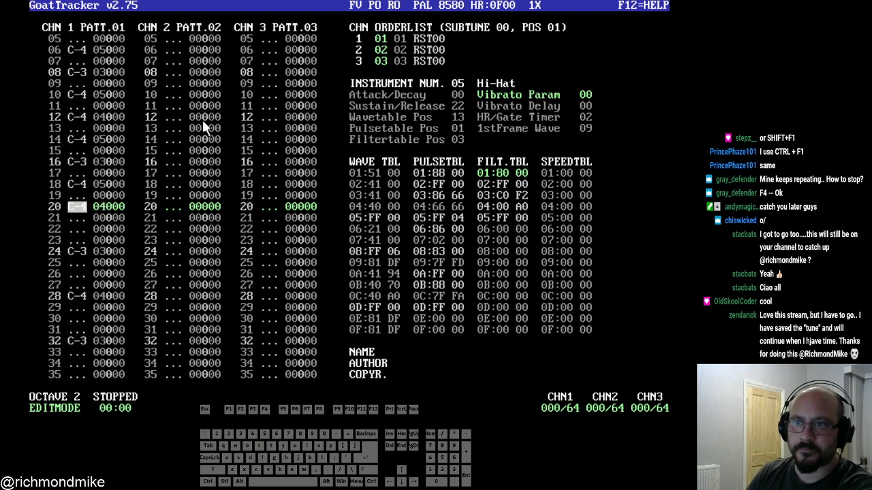
pyautogui.press('Down')
pyautogui.press('Down')
pyautogui.press('i')
pyautogui.press('Down')
pyautogui.press('Down')
pyautogui.press('Down')
pyautogui.press('i')
pyautogui.press('Down')
pyautogui.press('Down')
pyautogui.press('Down')
pyautogui.press('i')
pyautogui.press('Down')
pyautogui.press('Down')
pyautogui.press('Down')
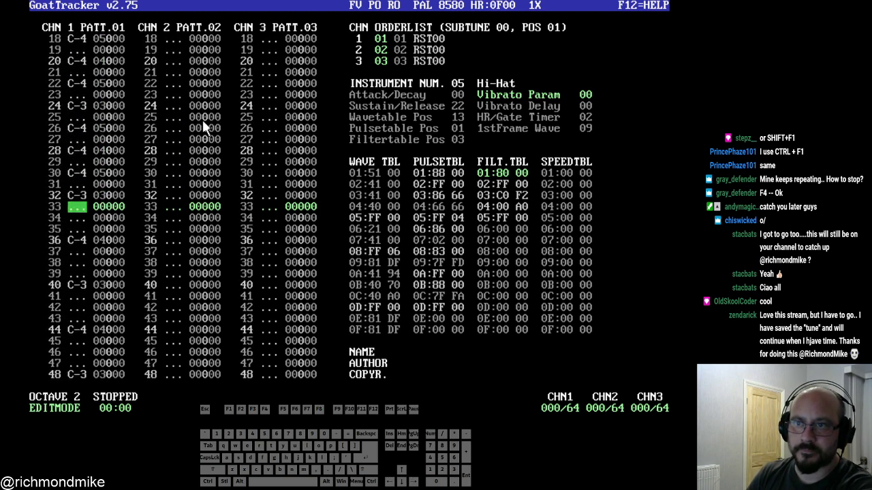
pyautogui.press('i')
pyautogui.press('Down')
pyautogui.press('Down')
pyautogui.press('Down')
pyautogui.press('i')
pyautogui.press('Down')
pyautogui.press('Down')
pyautogui.press('Down')
pyautogui.press('i')
pyautogui.press('Down')
pyautogui.press('Down')
pyautogui.press('Down')
pyautogui.press('i')
pyautogui.press('Down')
pyautogui.press('Down')
pyautogui.press('Down')
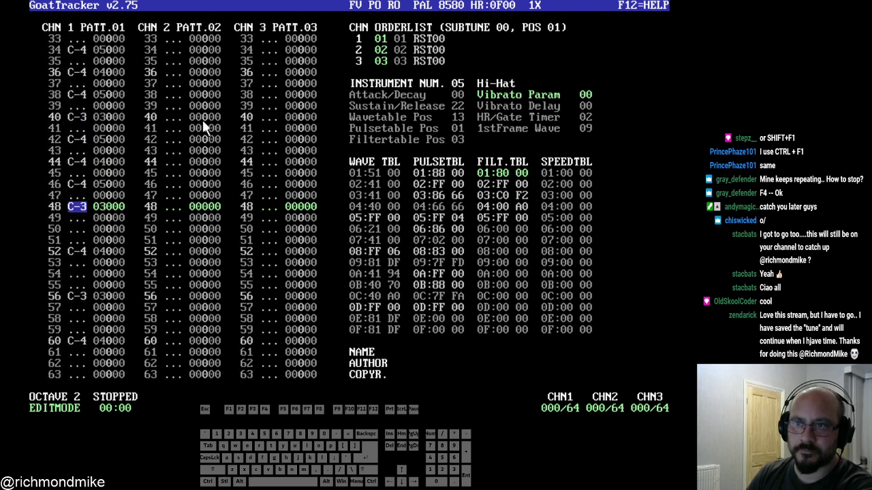
pyautogui.press('i')
pyautogui.press('Down')
pyautogui.press('Down')
pyautogui.press('Down')
pyautogui.press('i')
pyautogui.press('Down')
pyautogui.press('Down')
pyautogui.press('Down')
pyautogui.press('i')
pyautogui.press('Down')
pyautogui.press('Down')
pyautogui.press('Down')
pyautogui.press('i')
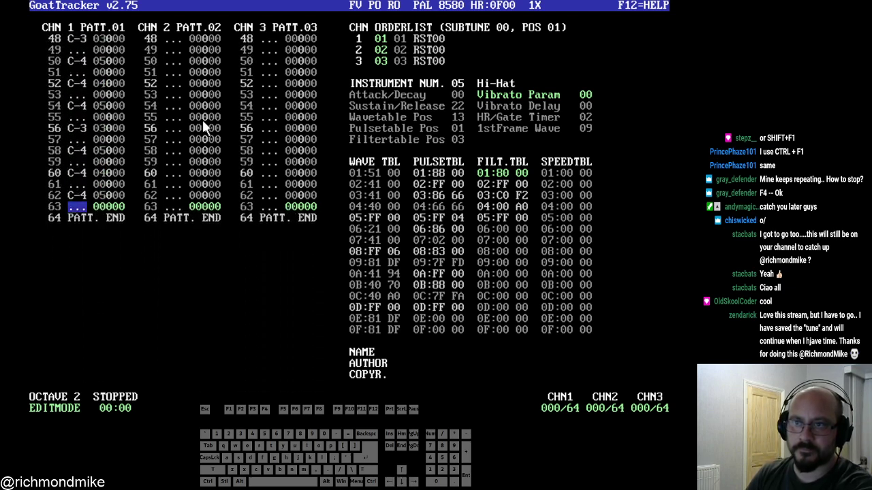
# - Play the song to hear the combined drum pattern on channel 1, and stop playback
pyautogui.press('F1')
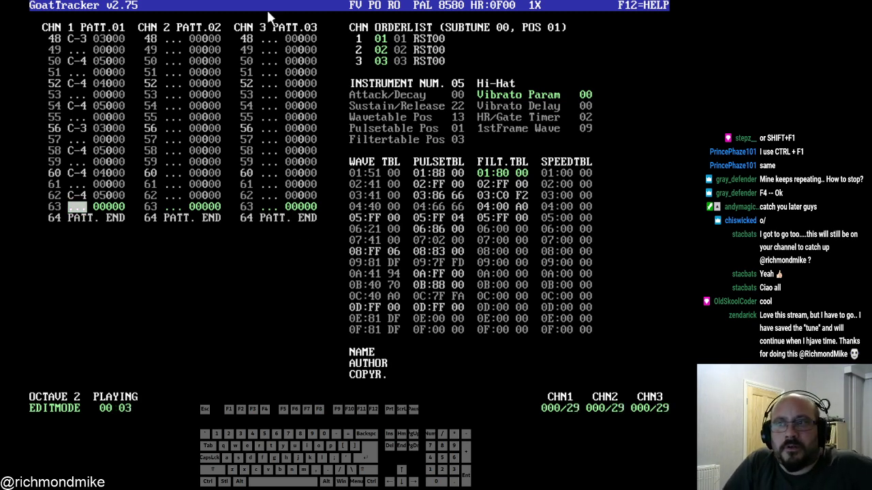
pyautogui.click(181, 109)
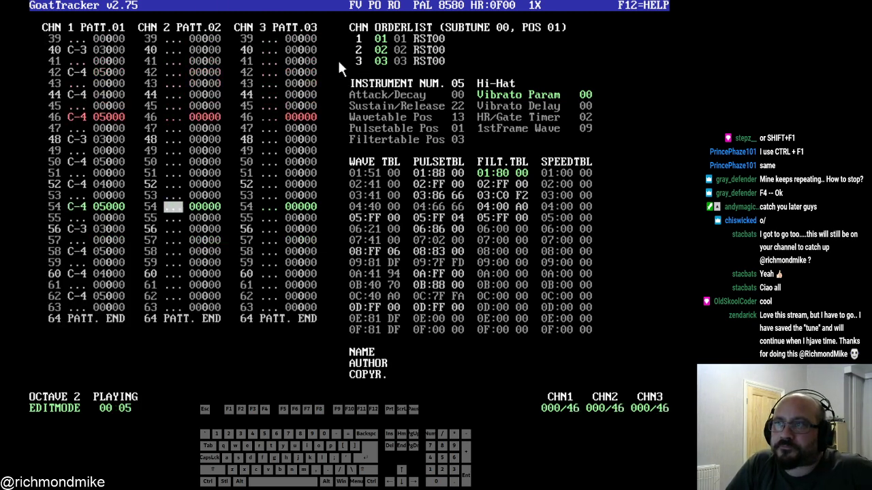
pyautogui.click(380, 39)
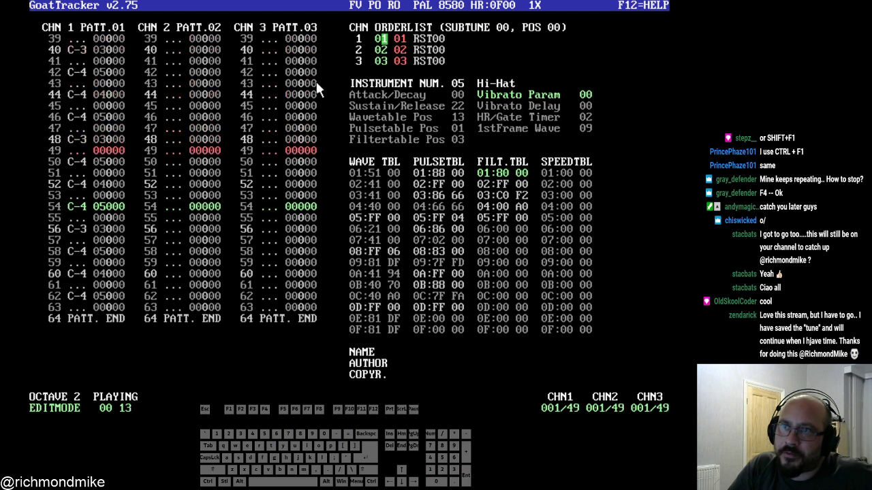
pyautogui.click(180, 260)
pyautogui.press('F4')
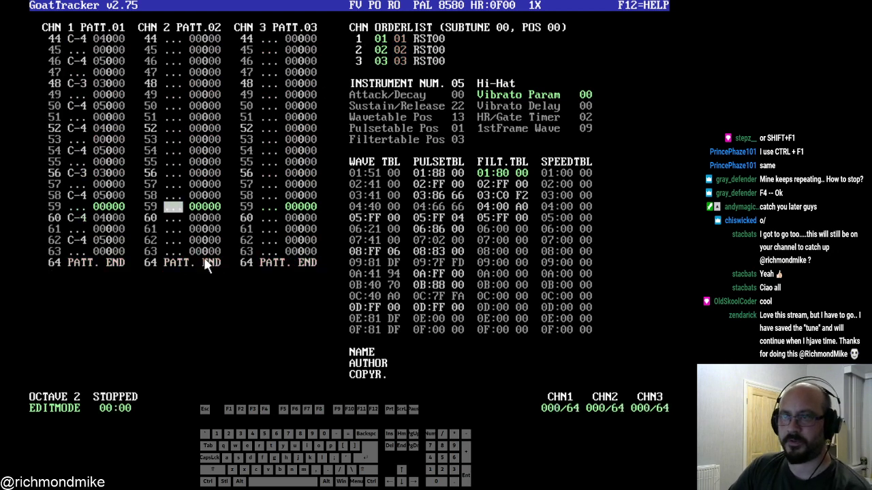
# - Select the Bass instrument and enter a C-2 note at row 00 of channel 2
pyautogui.press('Down')
pyautogui.press('Down')
pyautogui.press('Down')
pyautogui.press('Down')
pyautogui.press('Down')
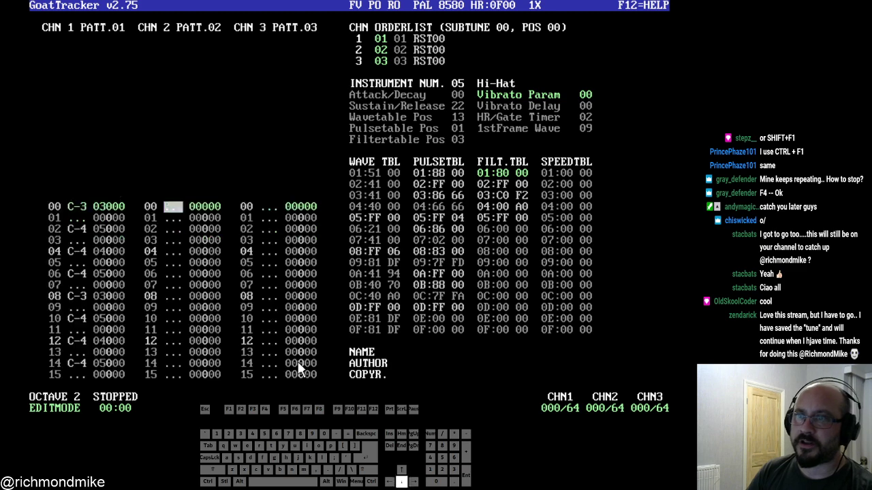
pyautogui.press('KP_Subtract')
pyautogui.press('KP_Subtract')
pyautogui.press('KP_Subtract')
pyautogui.press('KP_Subtract')
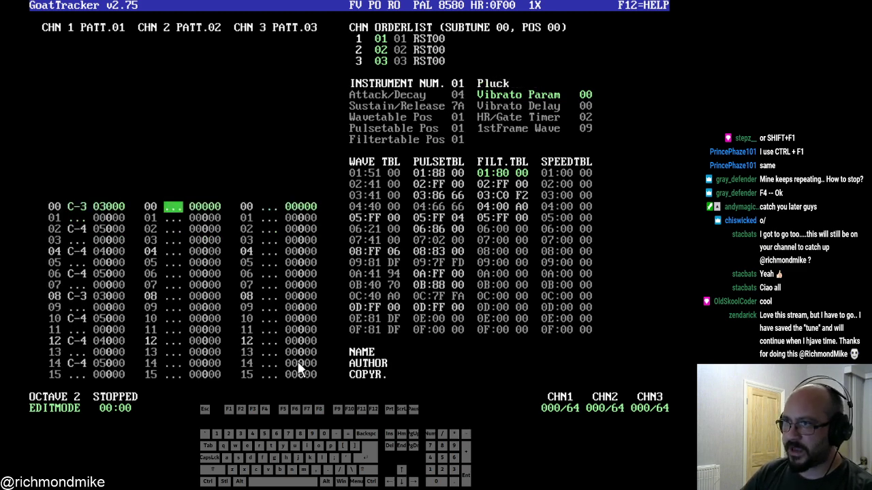
pyautogui.press('KP_Add')
pyautogui.press('KP_Add')
pyautogui.press('KP_Subtract')
pyautogui.press('KP_Subtract')
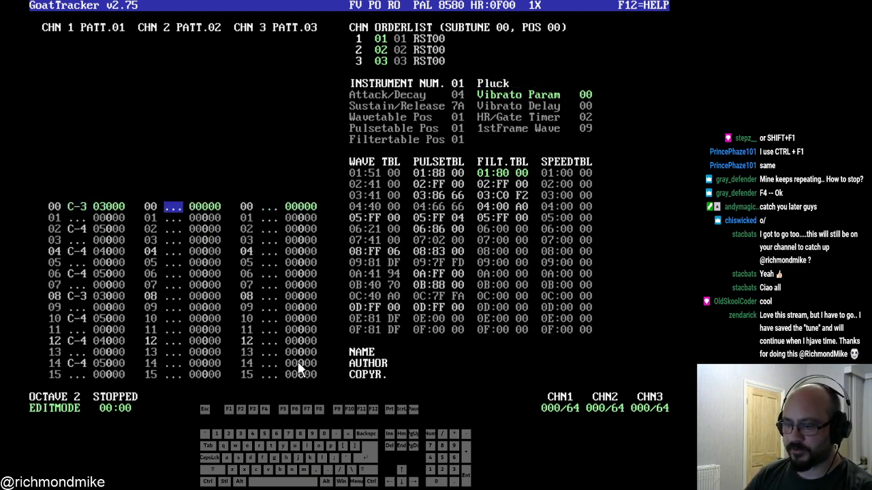
pyautogui.press('KP_Add')
pyautogui.press('z')
pyautogui.press('Up')
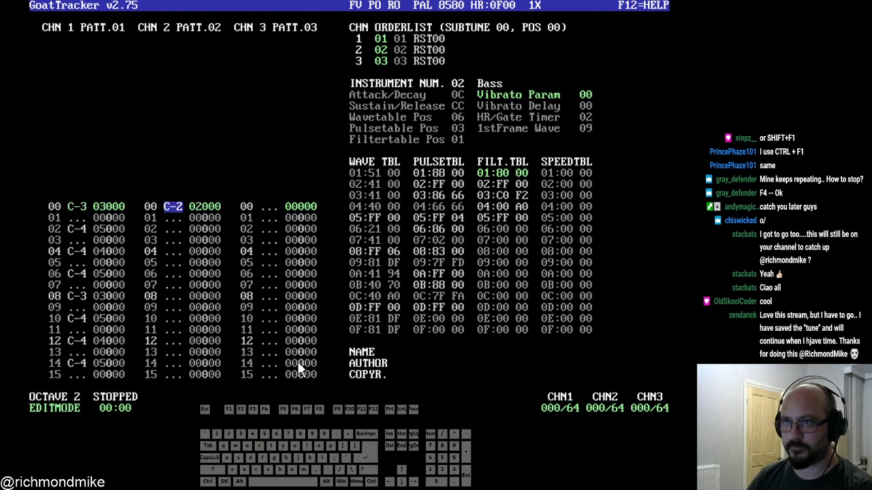
# - Try out higher Bass notes at row 00 of channel 2, finishing on G-3
pyautogui.press('q')
pyautogui.press('Up')
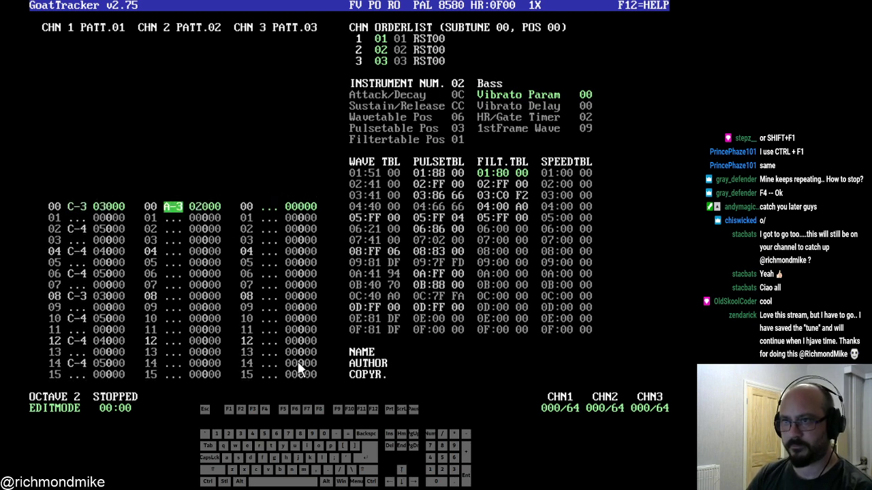
pyautogui.press('r')
pyautogui.press('Up')
pyautogui.press('t')
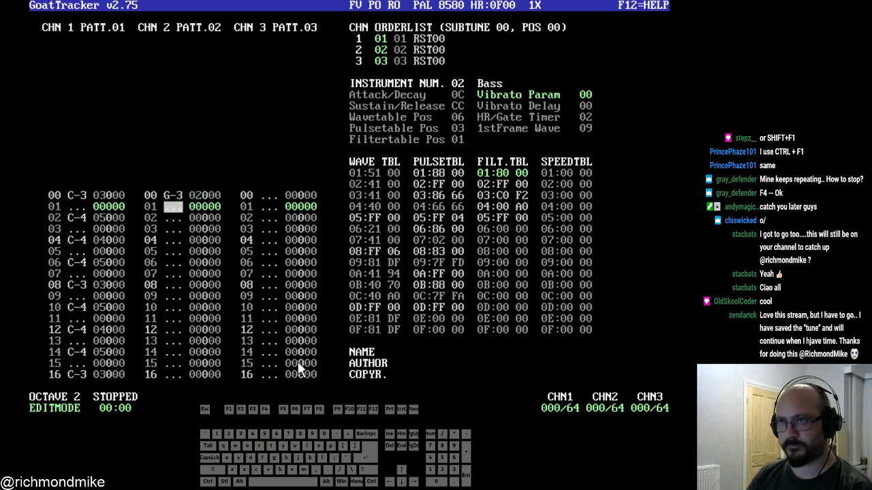
pyautogui.press('Up')
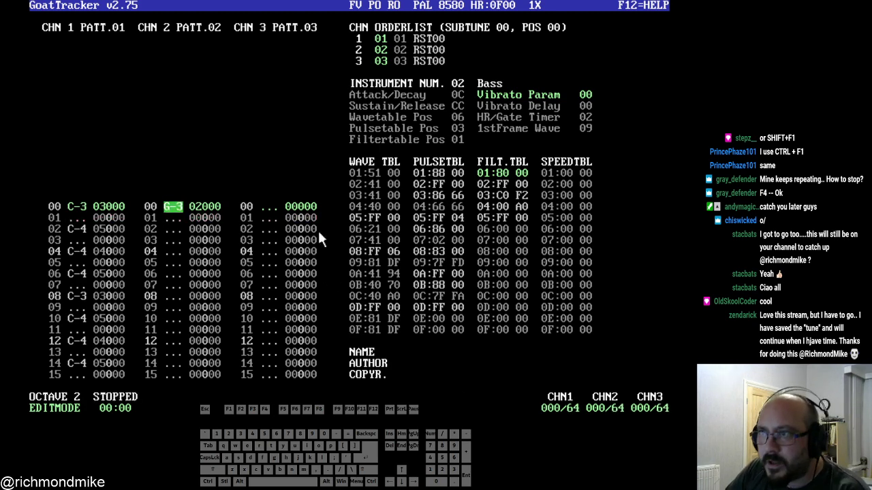
# - Examine the Bass instrument's wavetable position and its wavetable rows 06 to 08, and switch to the Pluck instrument
pyautogui.click(378, 186)
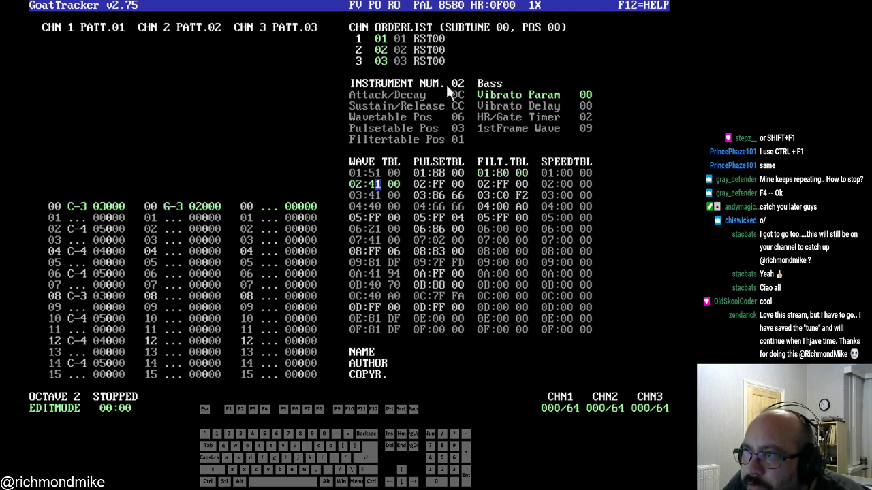
pyautogui.click(461, 120)
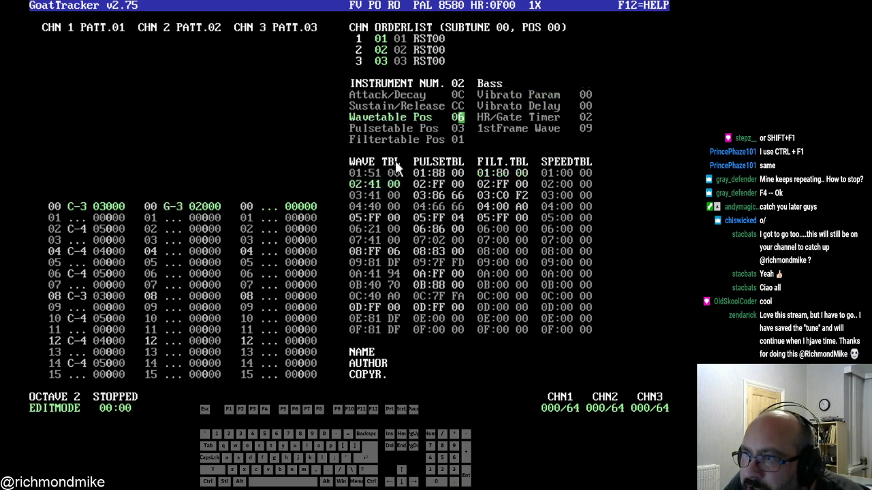
pyautogui.click(377, 233)
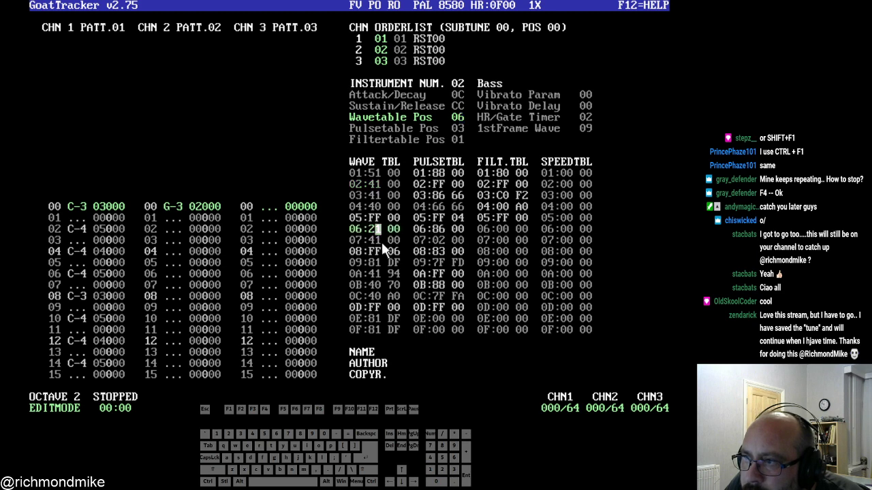
pyautogui.click(381, 241)
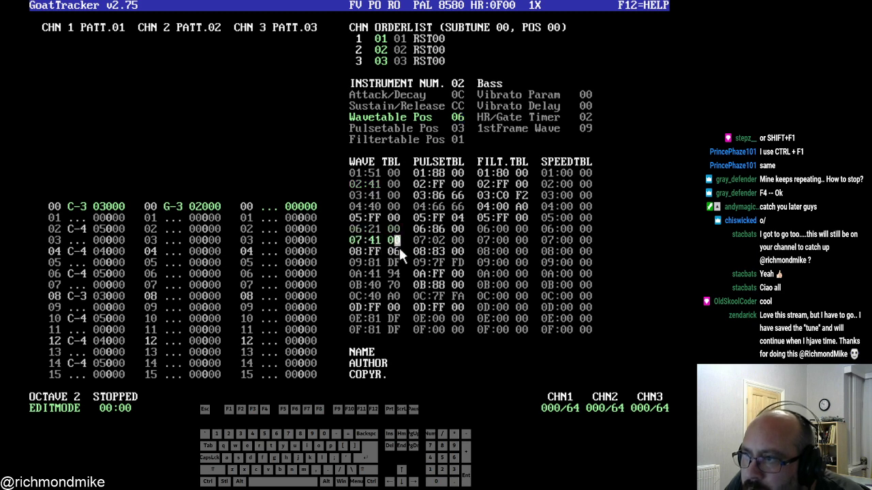
pyautogui.press('Left')
pyautogui.press('Down')
pyautogui.press('Left')
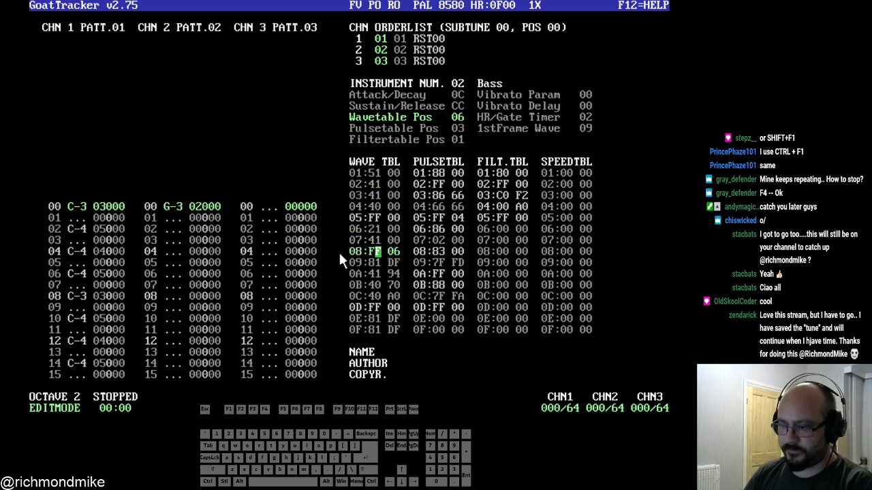
pyautogui.press('-')
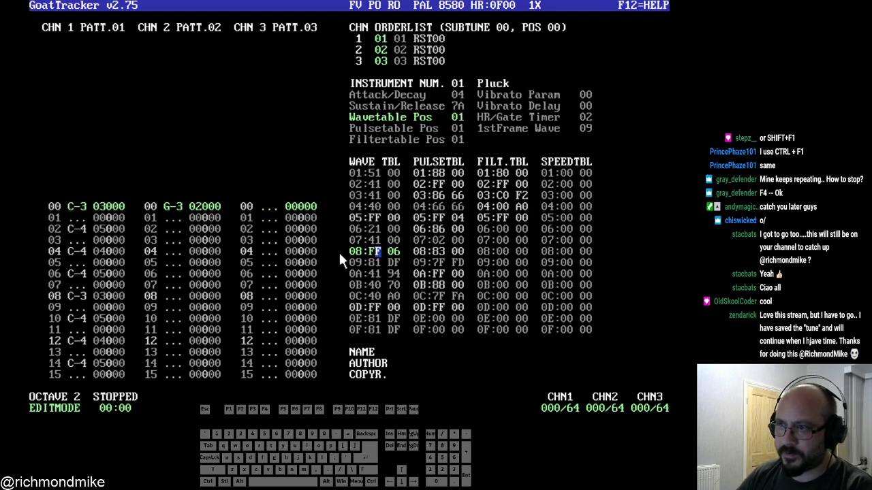
# - Insert a new wavetable row at position 08 with the waveform value 40
pyautogui.click(375, 241)
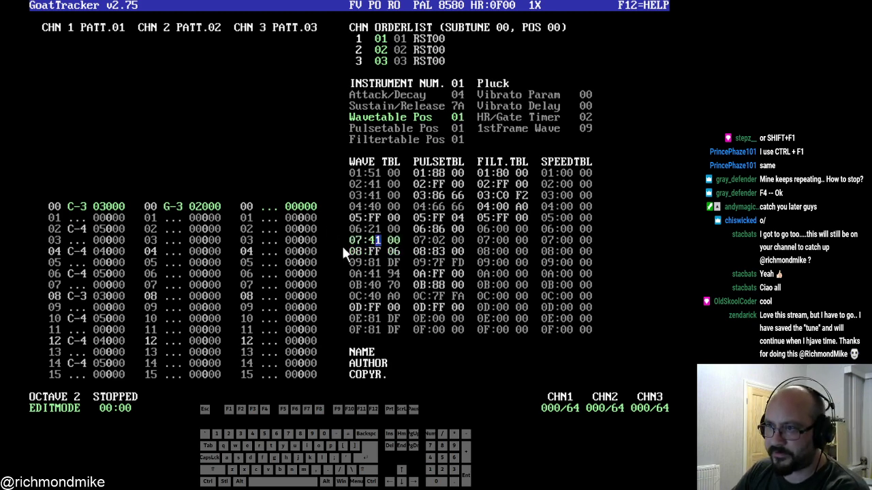
pyautogui.click(376, 251)
pyautogui.press('Insert')
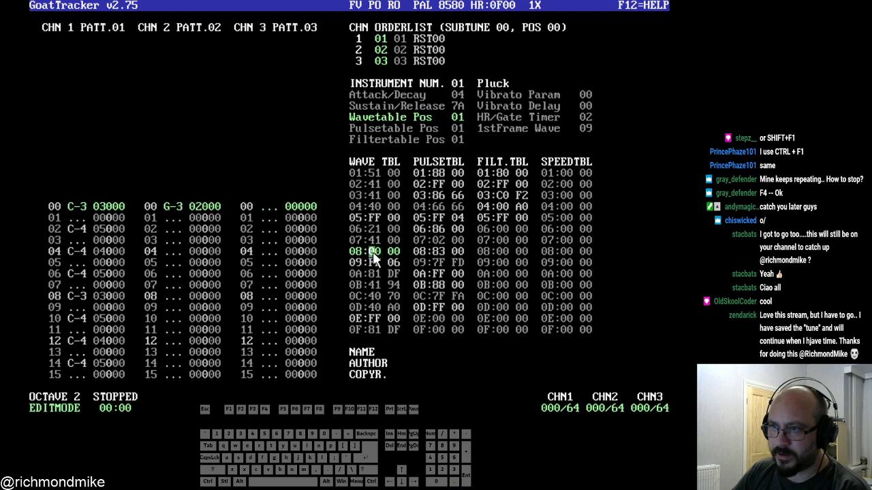
pyautogui.write('4')
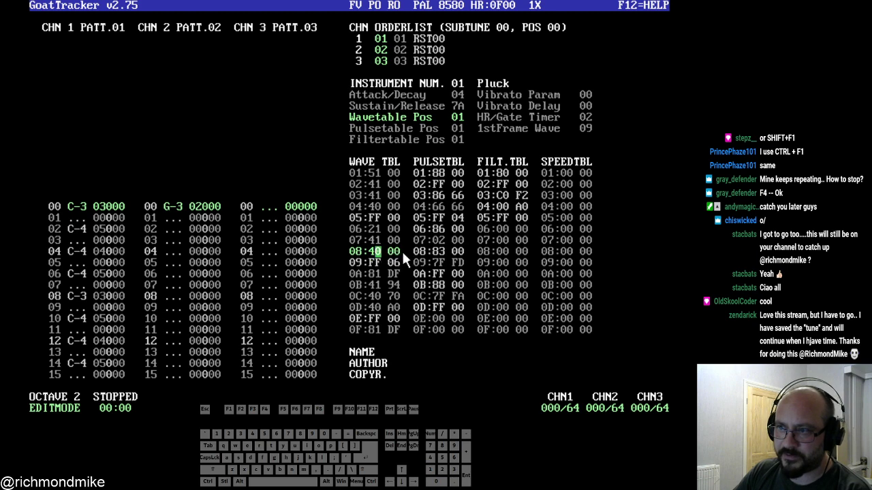
# - Set the jump target of the FF command in wavetable row 09 to 00
pyautogui.click(395, 261)
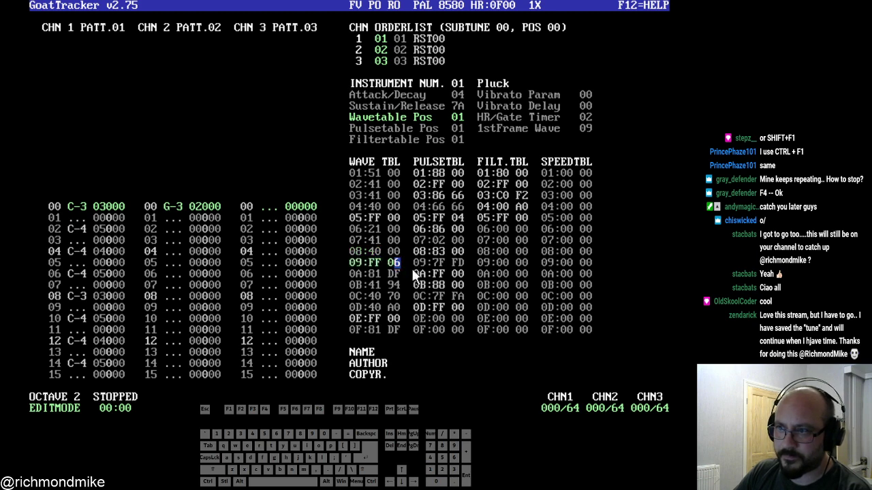
pyautogui.write('8')
pyautogui.press('Up')
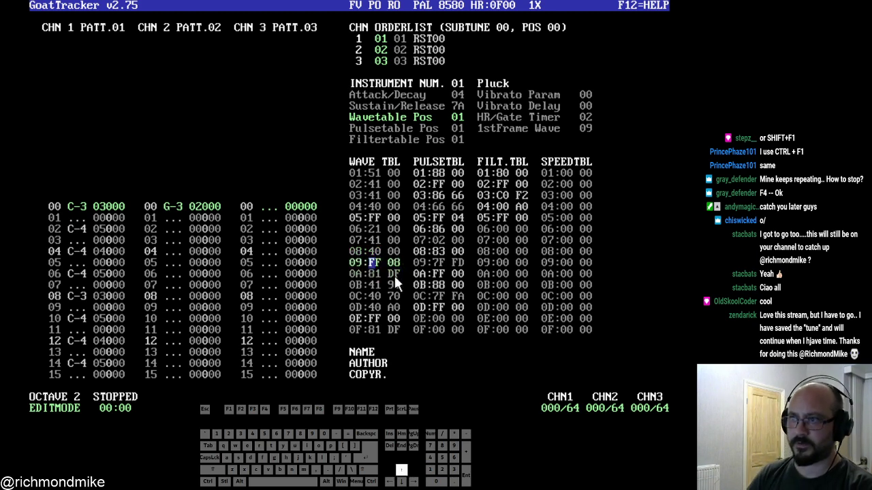
pyautogui.press('Right')
pyautogui.press('Right')
pyautogui.press('Right')
pyautogui.write('0')
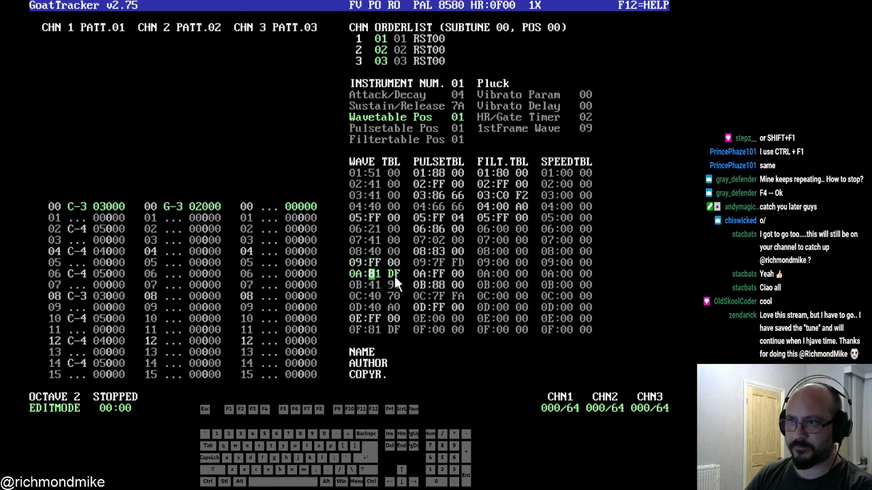
# - Select the Bass instrument, try waveform 41 in wavetable row 06, and restore 21 with a test note
pyautogui.click(379, 227)
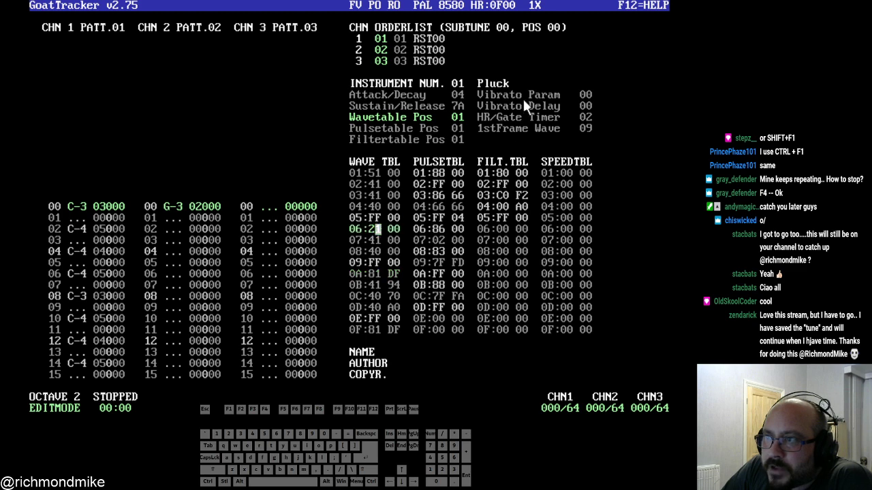
pyautogui.click(457, 85)
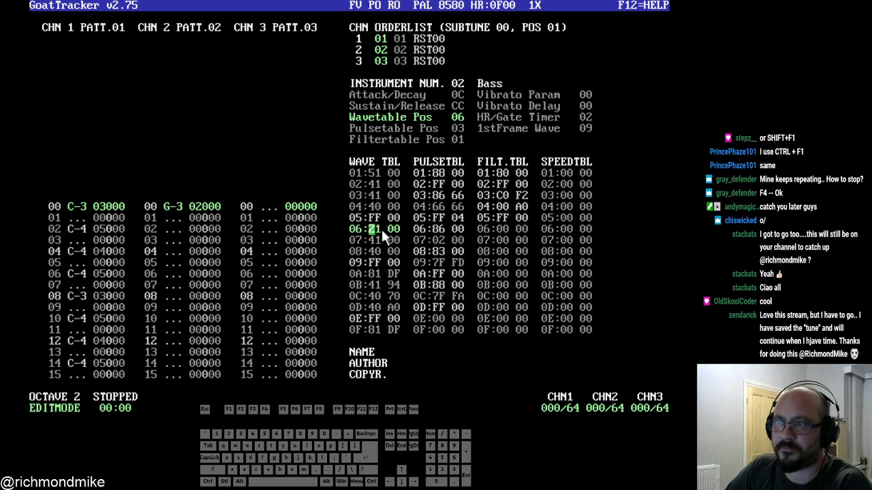
pyautogui.write('4')
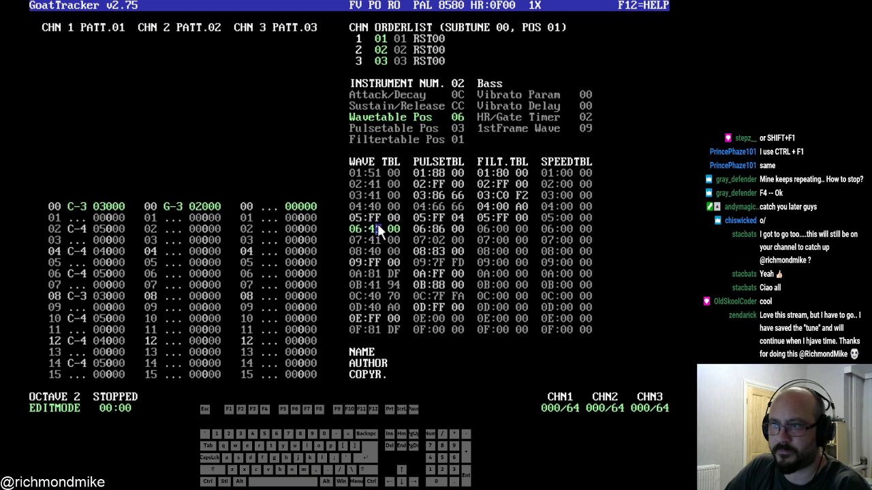
pyautogui.click(372, 229)
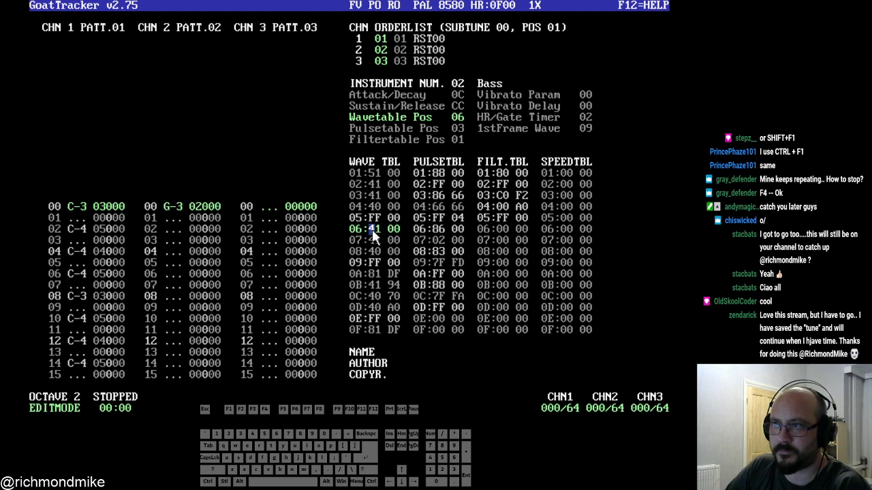
pyautogui.write('2')
pyautogui.press('space')
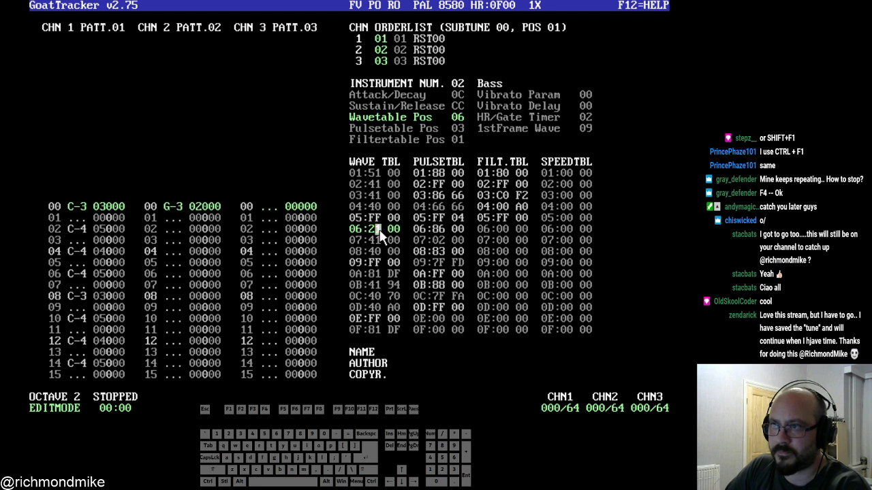
pyautogui.press('space')
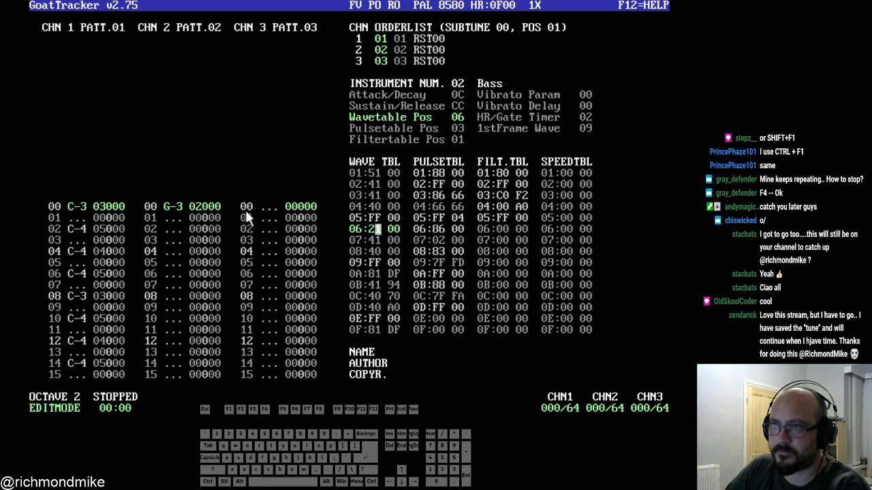
# - Enter Bass C-2 notes at rows 00 and 08 of channel 2's pattern 02
pyautogui.click(189, 215)
pyautogui.press('Up')
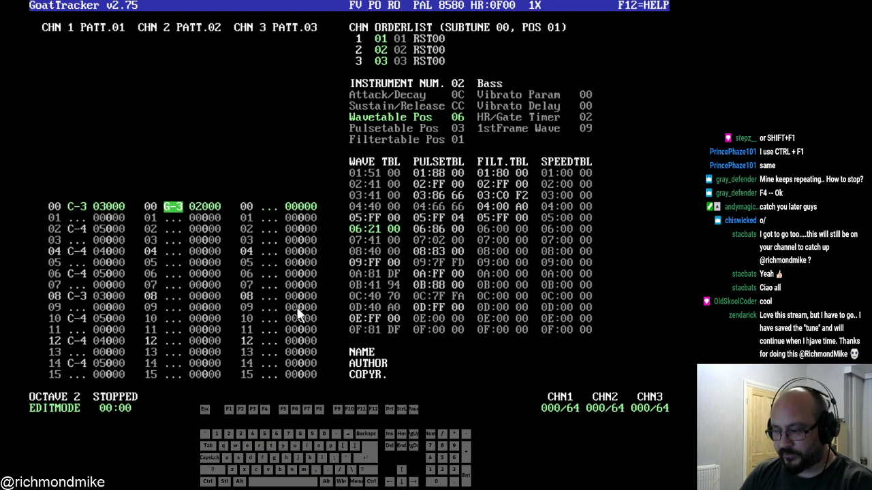
pyautogui.press('KP_Divide')
pyautogui.press('KP_Multiply')
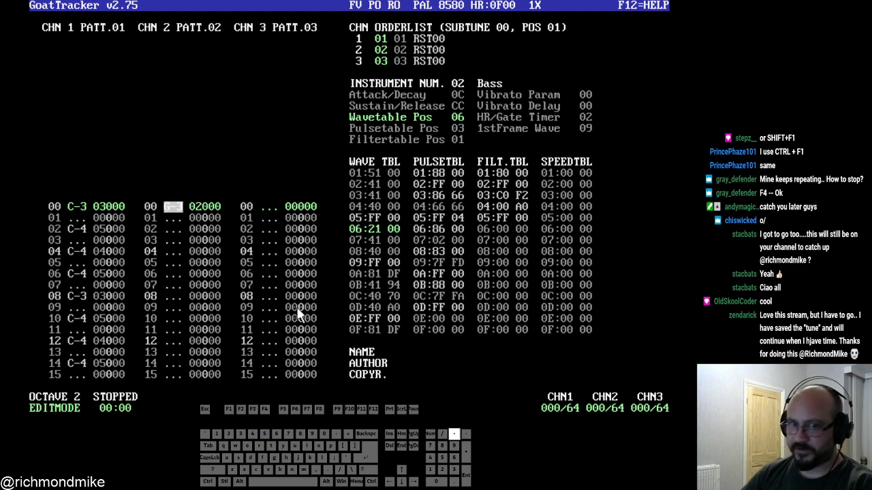
pyautogui.press('KP_Divide')
pyautogui.press('KP_Multiply')
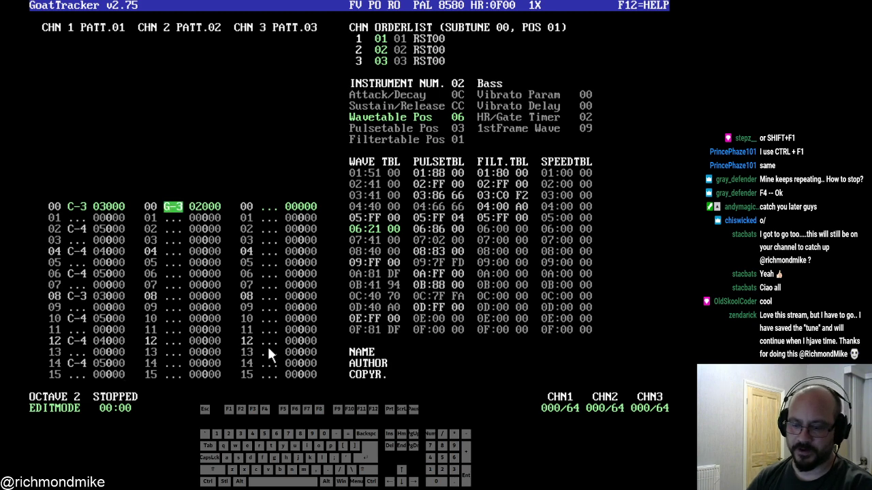
pyautogui.press('z')
pyautogui.press('Down')
pyautogui.press('Down')
pyautogui.press('Down')
pyautogui.press('Down')
pyautogui.press('Down')
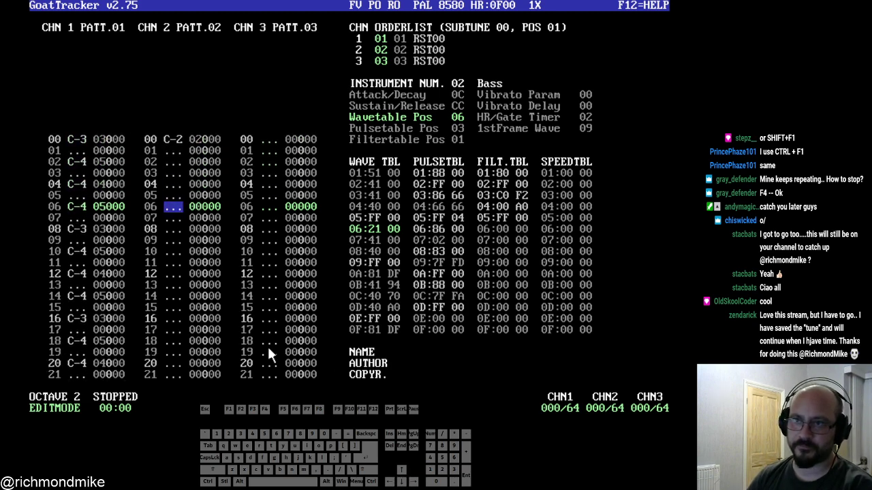
pyautogui.press('Down')
pyautogui.press('Down')
pyautogui.press('z')
# - Enter Bass G-2 notes at rows 16 and 24 of channel 2's pattern 02
pyautogui.press('Down')
pyautogui.press('Down')
pyautogui.press('Down')
pyautogui.press('Down')
pyautogui.press('Down')
pyautogui.press('Down')
pyautogui.press('Down')
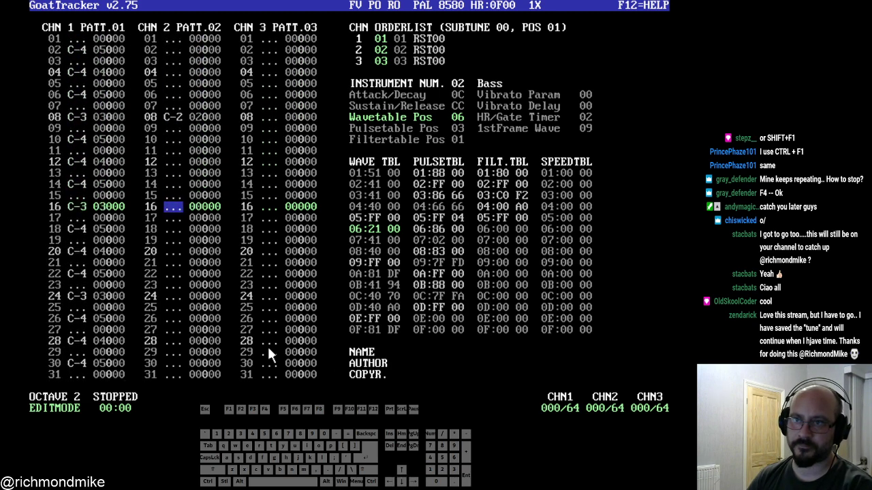
pyautogui.press('b')
pyautogui.press('Down')
pyautogui.press('Down')
pyautogui.press('Down')
pyautogui.press('Down')
pyautogui.press('Down')
pyautogui.press('Down')
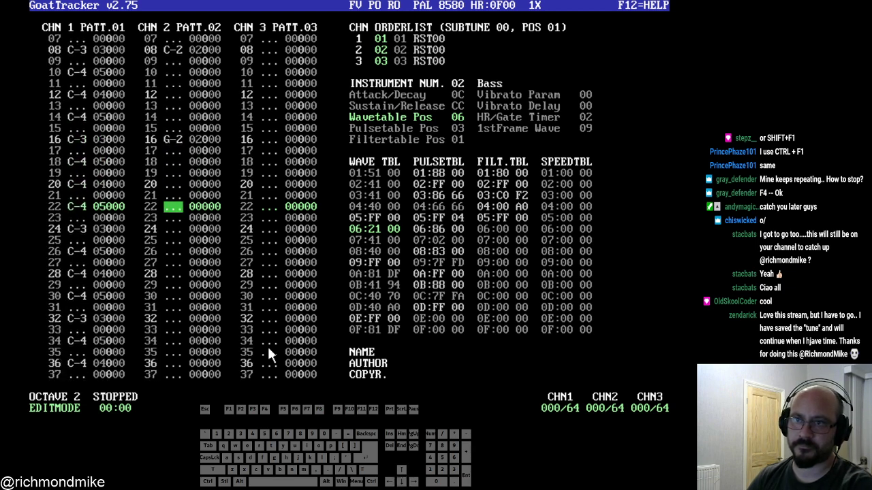
pyautogui.press('Down')
pyautogui.press('Down')
pyautogui.press('b')
# - Enter a Bass A-2 note at row 32 of channel 2 and move on past row 40
pyautogui.press('Down')
pyautogui.press('Down')
pyautogui.press('Down')
pyautogui.press('Down')
pyautogui.press('Down')
pyautogui.press('Down')
pyautogui.press('Down')
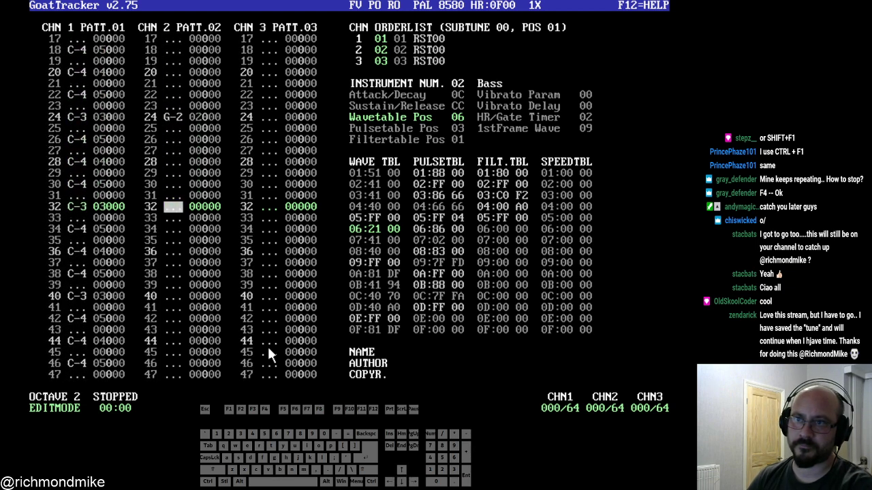
pyautogui.press('n')
pyautogui.press('Down')
pyautogui.press('Down')
pyautogui.press('Down')
pyautogui.press('Down')
pyautogui.press('Down')
pyautogui.press('Down')
pyautogui.press('Down')
pyautogui.press('Down')
pyautogui.press('Down')
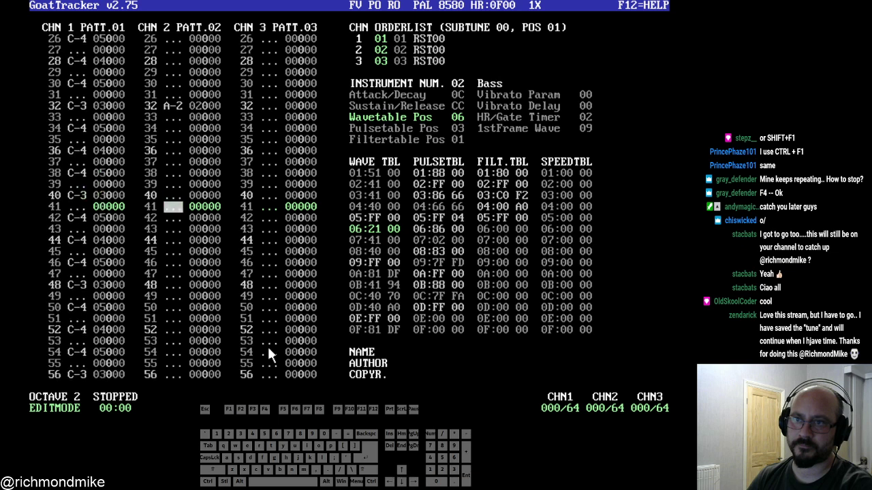
# - Enter an A-2 note with the Bass instrument at row 44 of channel 2 and play the tune briefly
pyautogui.press('Down')
pyautogui.press('Down')
pyautogui.press('Down')
pyautogui.press('n')
pyautogui.press('Down')
pyautogui.press('Down')
pyautogui.press('Down')
pyautogui.press('Down')
pyautogui.press('Down')
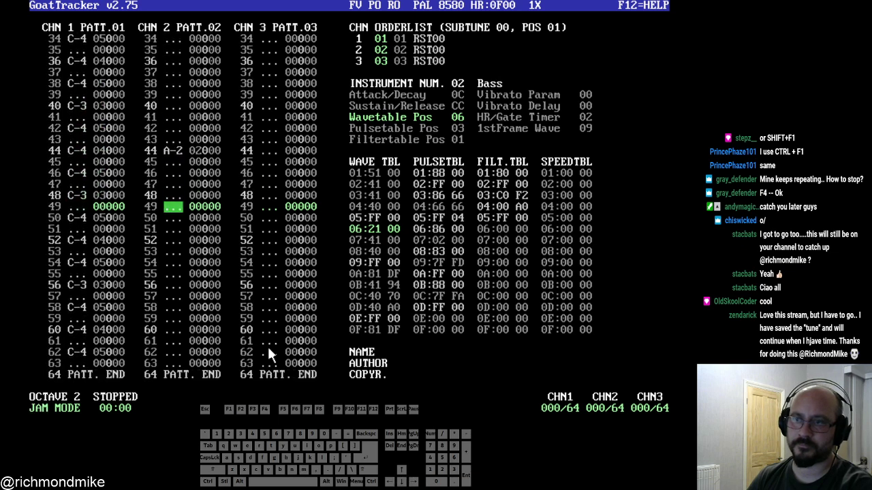
pyautogui.press('F1')
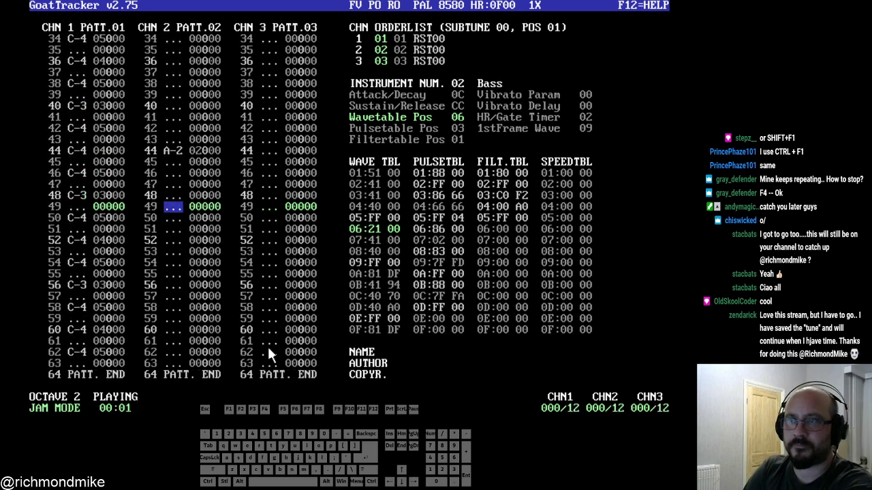
pyautogui.press('F4')
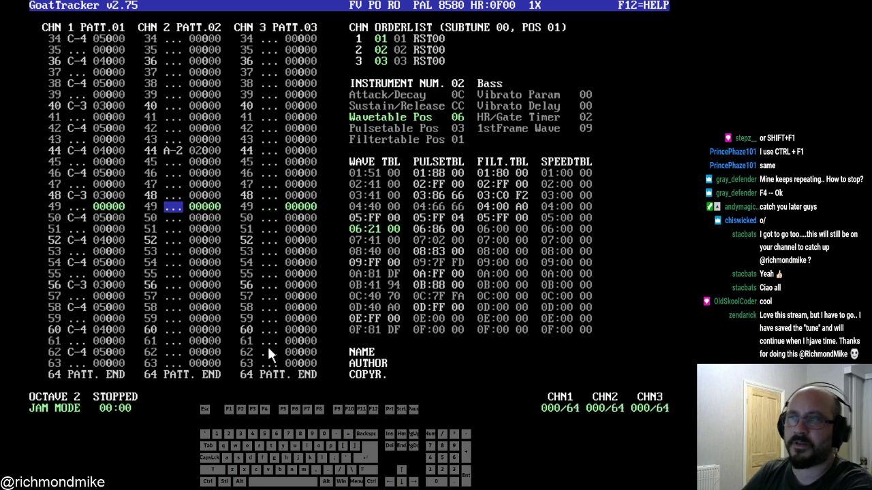
# - Change filter table row 03 to C0 F1 and play the tune to hear the new filter sweep
pyautogui.click(525, 199)
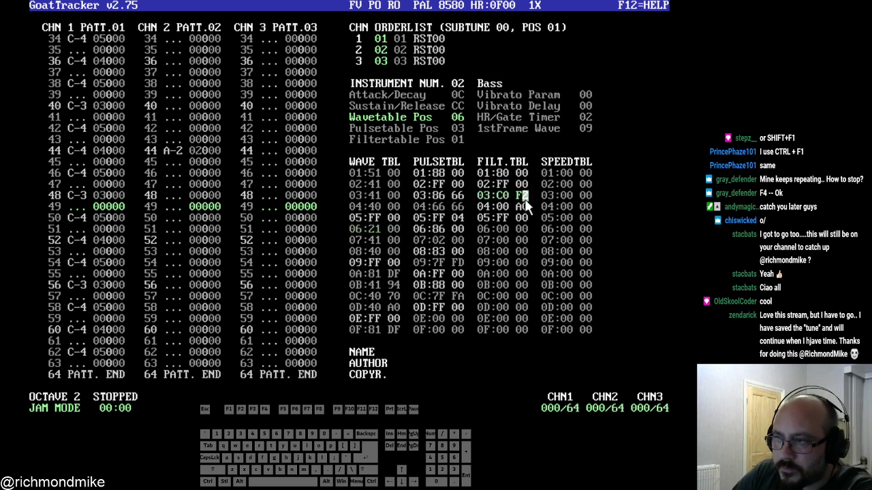
pyautogui.press('F1')
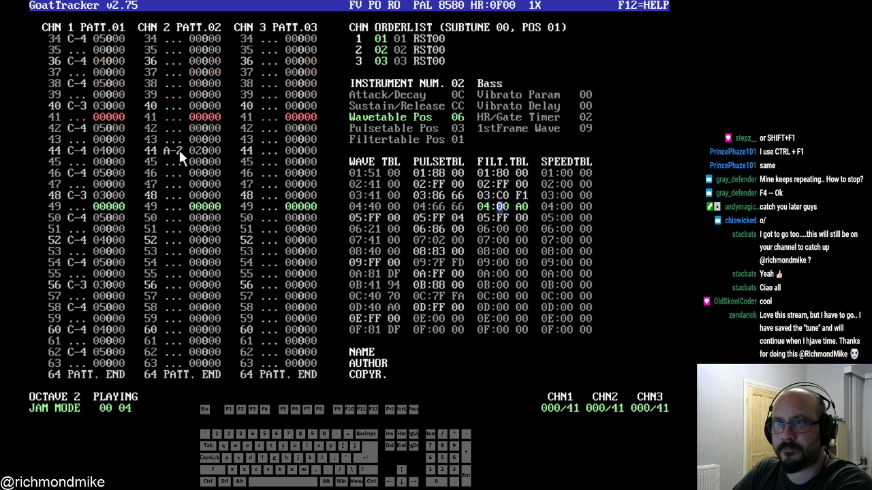
pyautogui.press('F4')
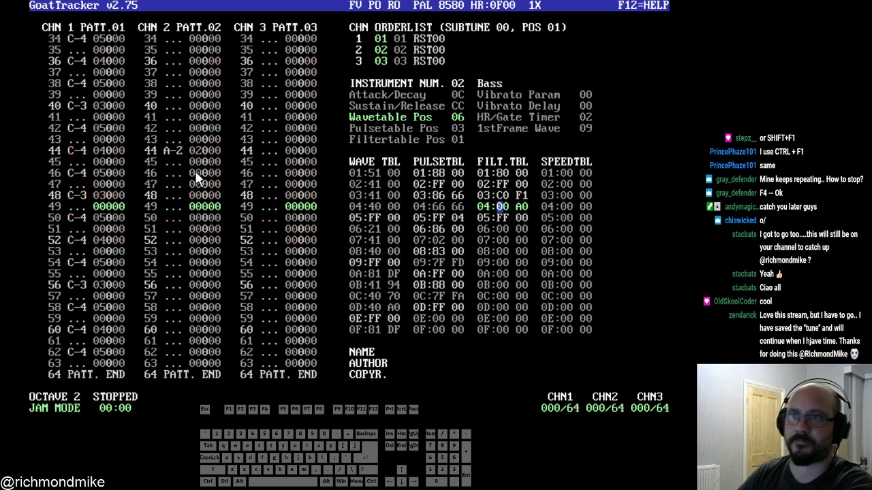
# - Enter an A-2 bass note at row 40 of channel 2 in edit mode
pyautogui.press('F5')
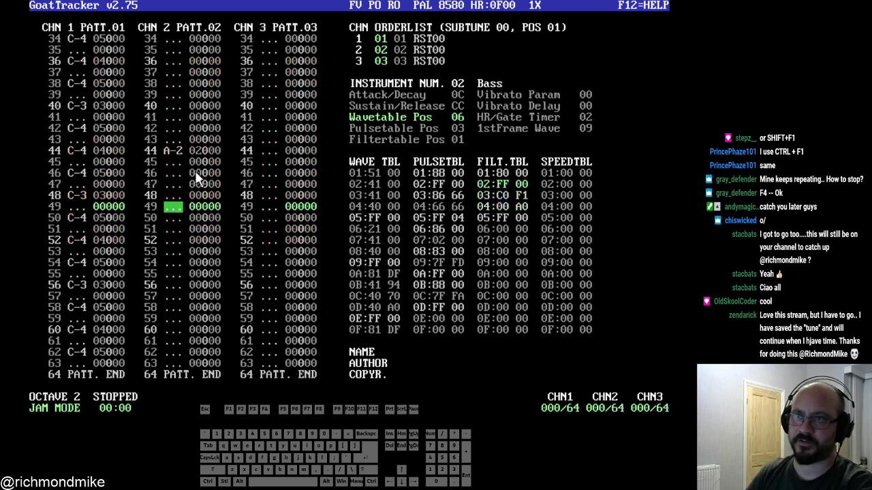
pyautogui.press('Up')
pyautogui.press('Up')
pyautogui.press('Up')
pyautogui.press('Up')
pyautogui.press('Up')
pyautogui.press('Up')
pyautogui.press('Up')
pyautogui.press('Up')
pyautogui.press('Up')
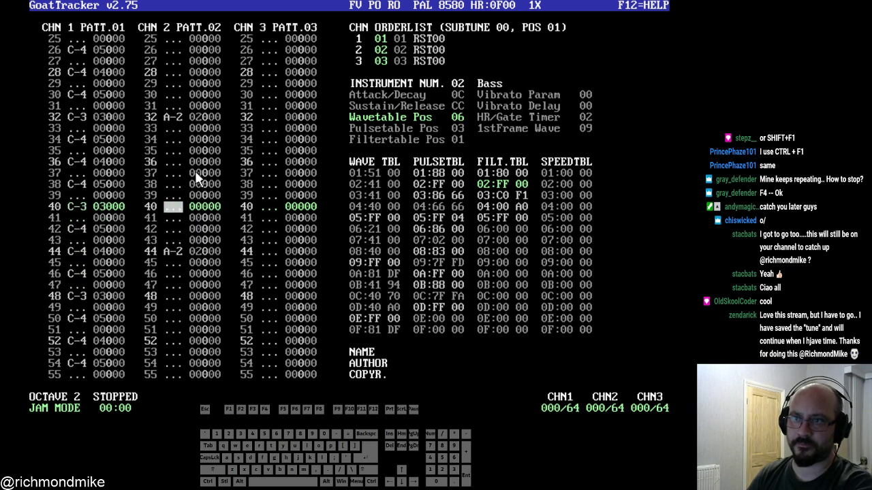
pyautogui.press('b')
pyautogui.press('space')
pyautogui.press('n')
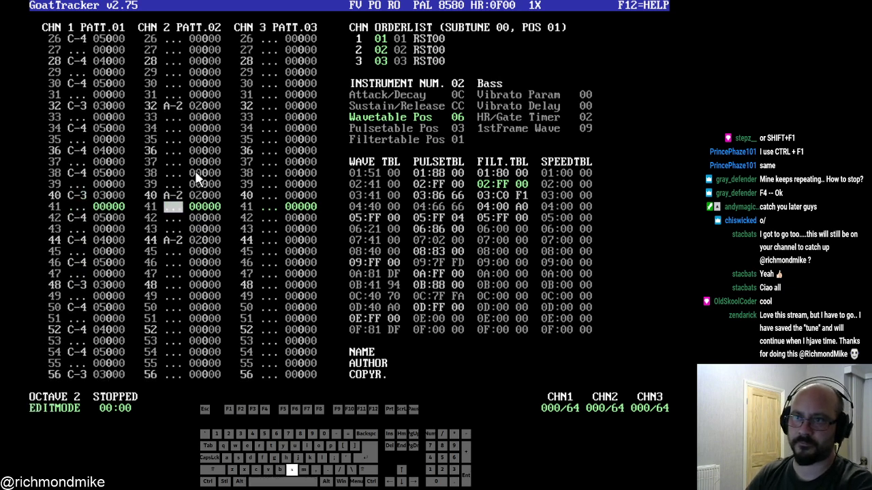
# - Clear the A-2 bass note at row 44 of channel 2
pyautogui.press('n')
pyautogui.press('Down')
pyautogui.press('Down')
pyautogui.press('Down')
pyautogui.press('Down')
pyautogui.press('Down')
pyautogui.press('Down')
pyautogui.press('Down')
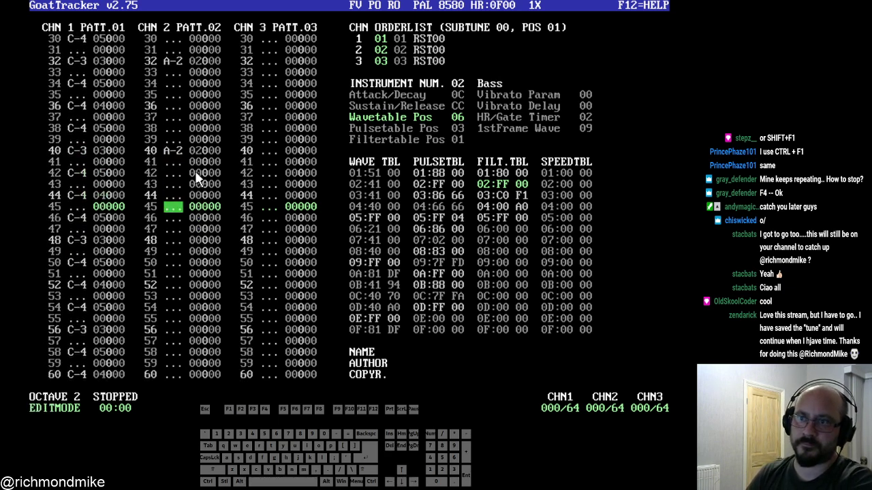
# - Enter G-2 bass notes at rows 48 and 56 of channel 2, and start playing the tune
pyautogui.press('b')
pyautogui.press('Down')
pyautogui.press('Down')
pyautogui.press('Down')
pyautogui.press('Down')
pyautogui.press('Down')
pyautogui.press('Down')
pyautogui.press('Down')
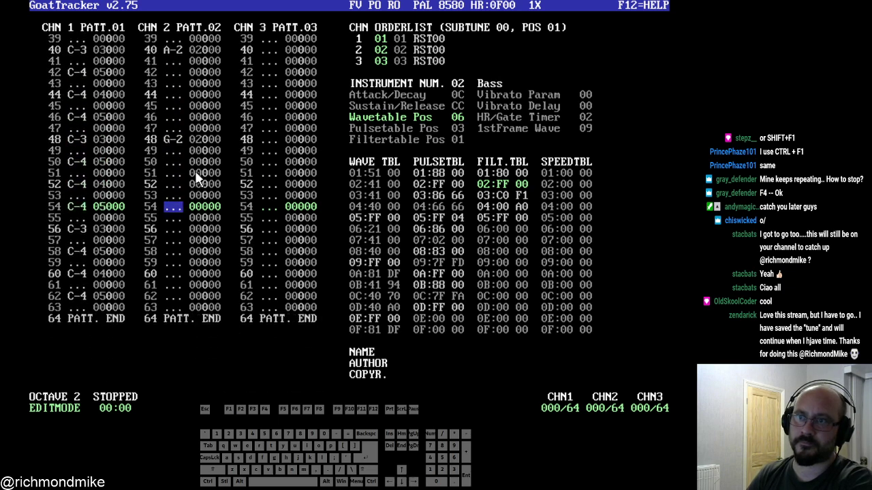
pyautogui.press('b')
pyautogui.press('F1')
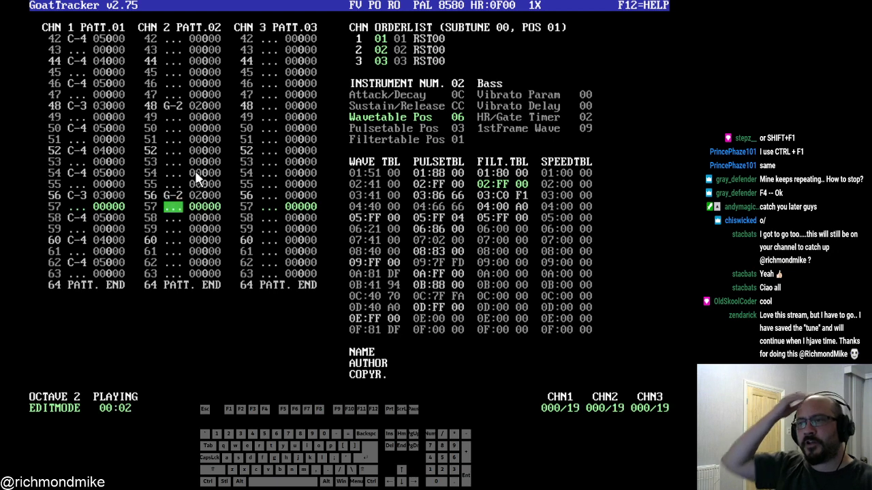
# - Switch to channel 3 with octave 3 and instrument 01 Pluck, and stop playback
pyautogui.press('Right')
pyautogui.press('Right')
pyautogui.press('Right')
pyautogui.press('Right')
pyautogui.press('Right')
pyautogui.press('Right')
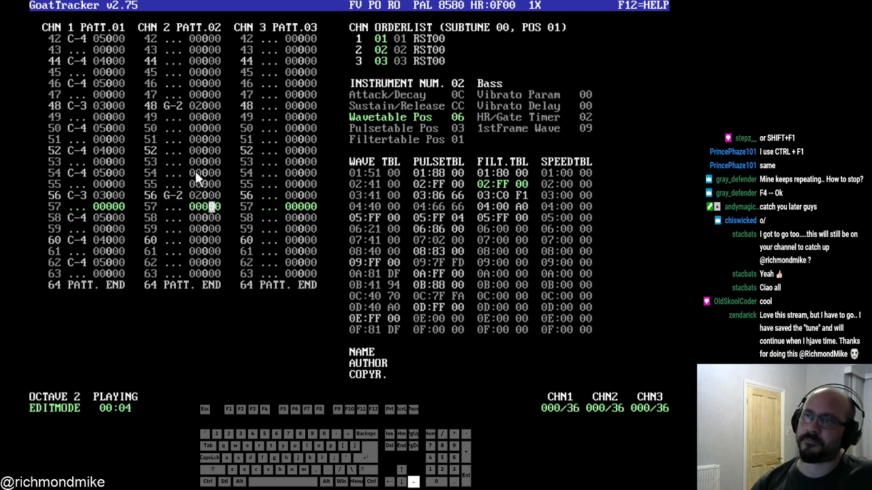
pyautogui.click(79, 397)
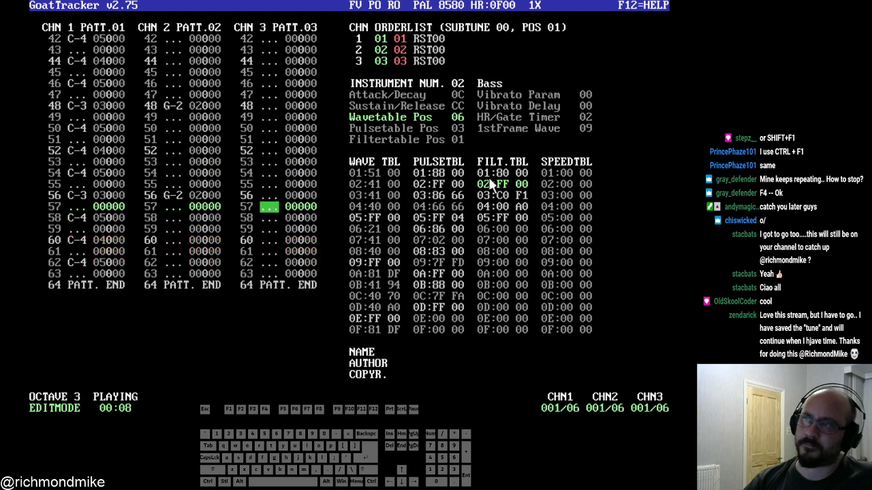
pyautogui.click(463, 78)
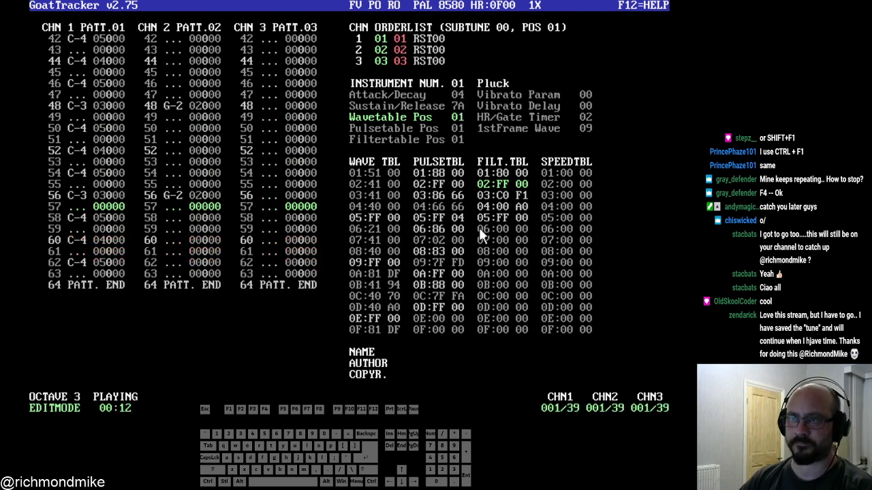
pyautogui.press('F4')
# - Enter a C-5 note with the Pluck instrument at row 04 of channel 3
pyautogui.press('Down')
pyautogui.press('Down')
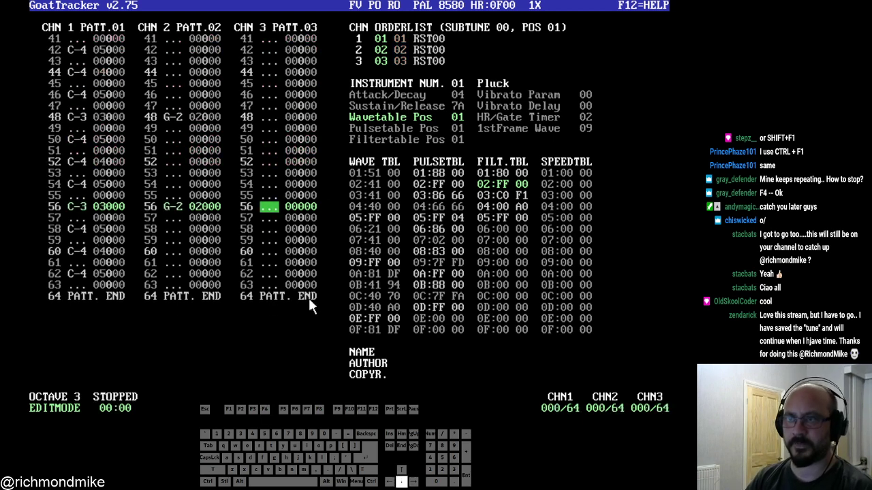
pyautogui.press('Down')
pyautogui.press('Down')
pyautogui.press('Down')
pyautogui.press('Down')
pyautogui.press('Down')
pyautogui.press('Down')
pyautogui.press('Down')
pyautogui.press('Down')
pyautogui.press('Down')
pyautogui.press('Down')
pyautogui.press('Down')
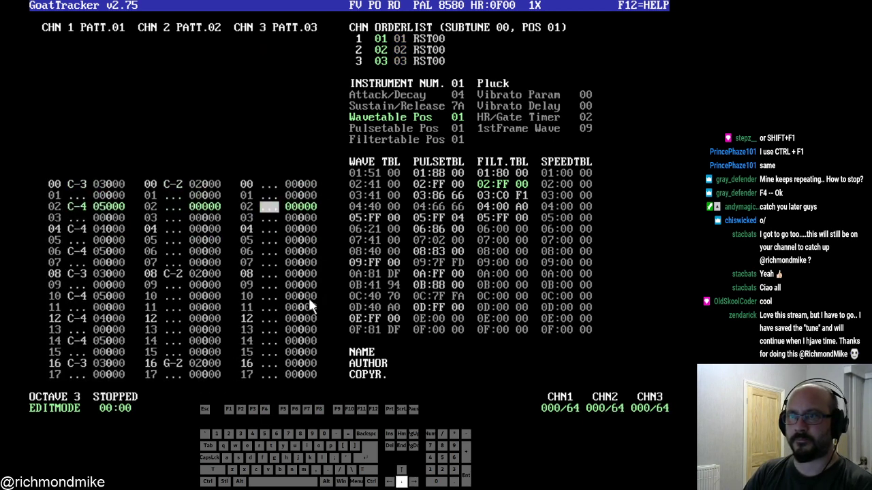
pyautogui.press('o')
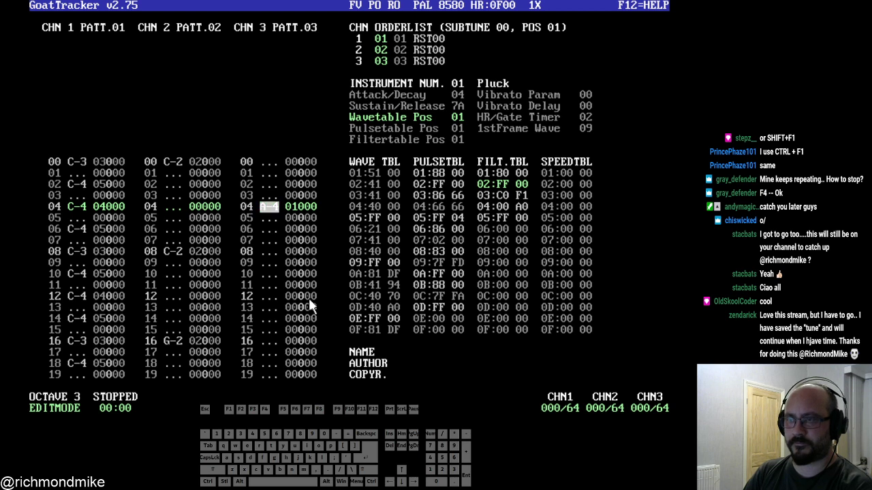
pyautogui.press('Up')
pyautogui.press('i')
# - Enter Pluck notes B-4 at row 08 and C-5 at row 12 of channel 3
pyautogui.press('Down')
pyautogui.press('Down')
pyautogui.press('Down')
pyautogui.press('u')
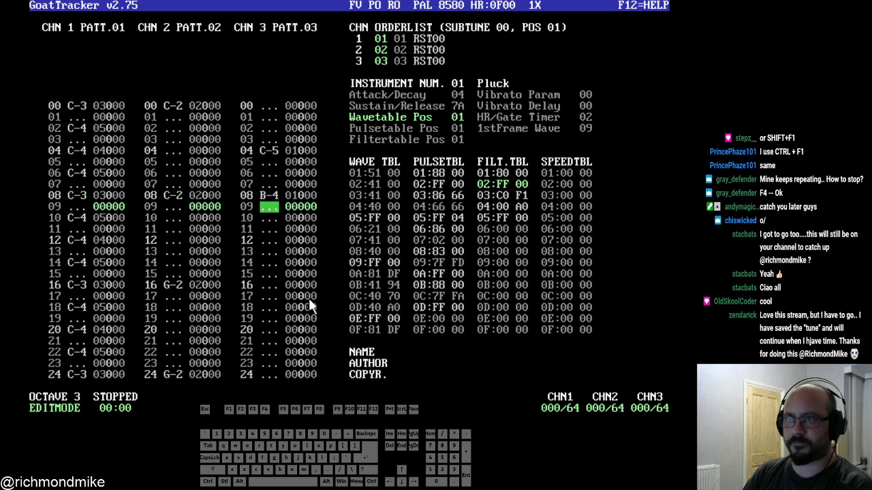
pyautogui.press('Down')
pyautogui.press('Down')
pyautogui.press('Down')
pyautogui.press('i')
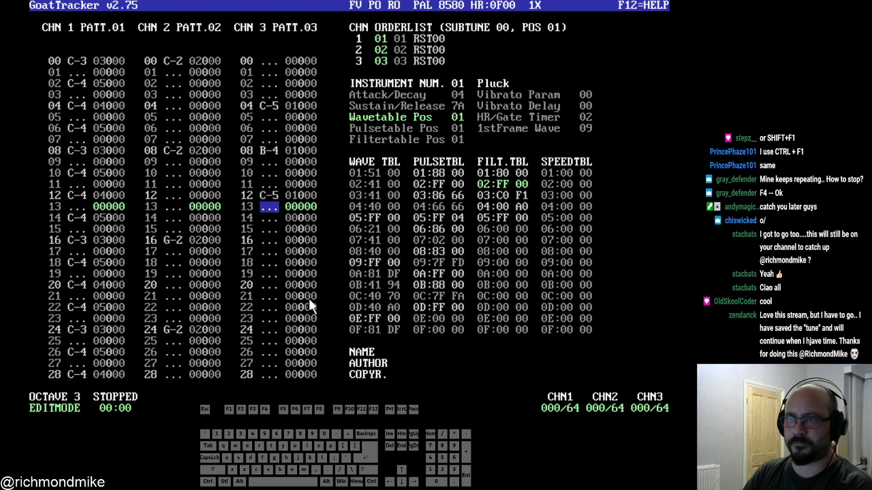
# - Switch to jam mode and play the tune from the start to hear the opening channel 3 melody
pyautogui.press('space')
pyautogui.press('F1')
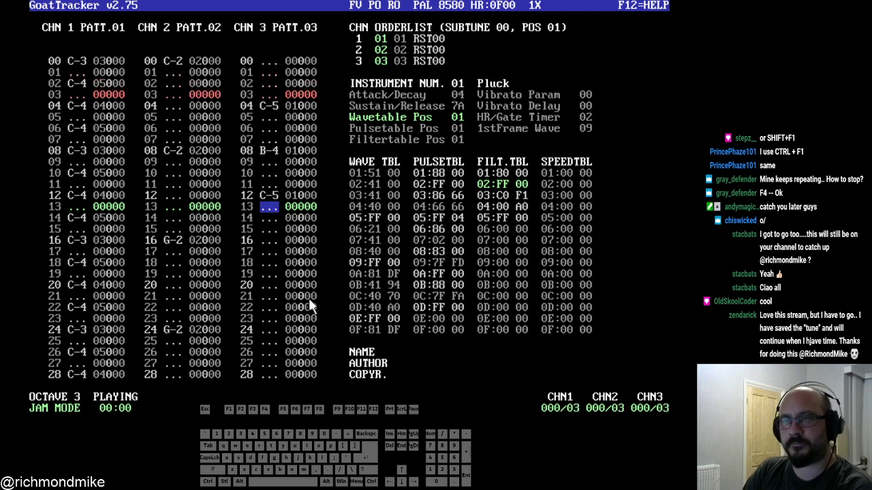
pyautogui.press('Down')
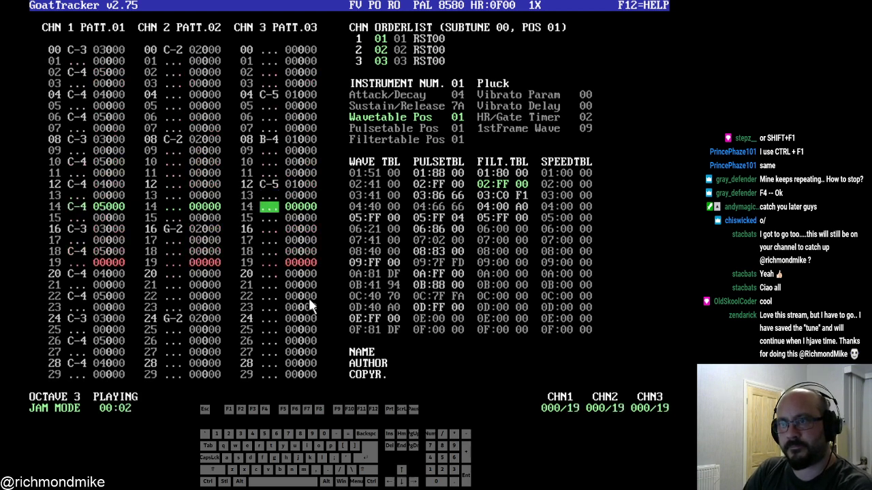
pyautogui.press('Down')
pyautogui.press('F4')
# - Enter a G-3 Pluck note at row 24 of channel 3 in edit mode
pyautogui.press('Down')
pyautogui.press('Down')
pyautogui.press('Down')
pyautogui.press('Down')
pyautogui.press('Down')
pyautogui.press('Down')
pyautogui.press('Down')
pyautogui.press('Down')
pyautogui.press('Down')
pyautogui.press('Down')
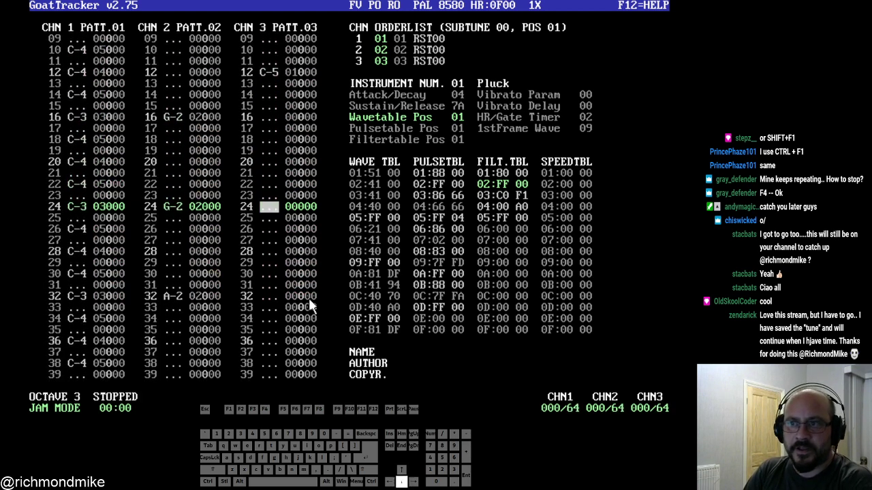
pyautogui.press('Down')
pyautogui.press('Up')
pyautogui.press('Up')
pyautogui.press('space')
pyautogui.press('b')
# - Enter another G-3 Pluck note at row 28 of channel 3
pyautogui.press('Down')
pyautogui.press('Down')
pyautogui.press('Down')
pyautogui.press('Down')
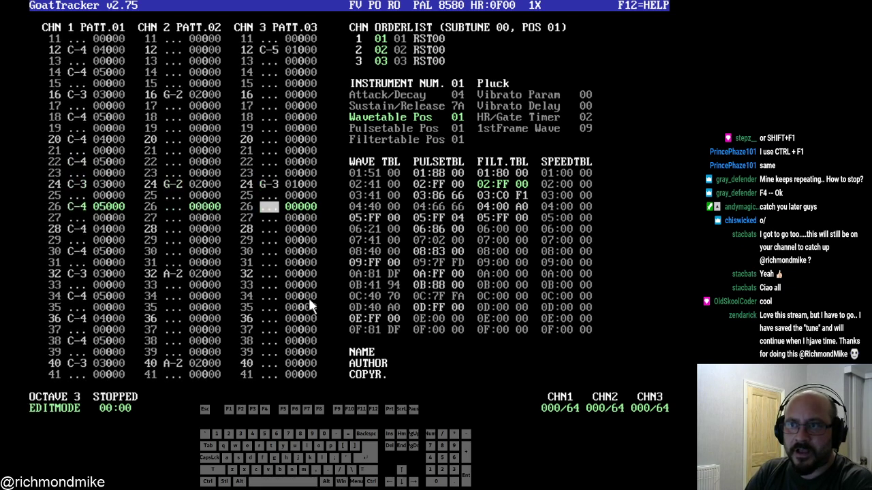
pyautogui.press('Up')
pyautogui.press('b')
# - Enter a D-4 Pluck note at row 32 of channel 3 and play the tune to check the melody
pyautogui.press('Down')
pyautogui.press('Down')
pyautogui.press('Down')
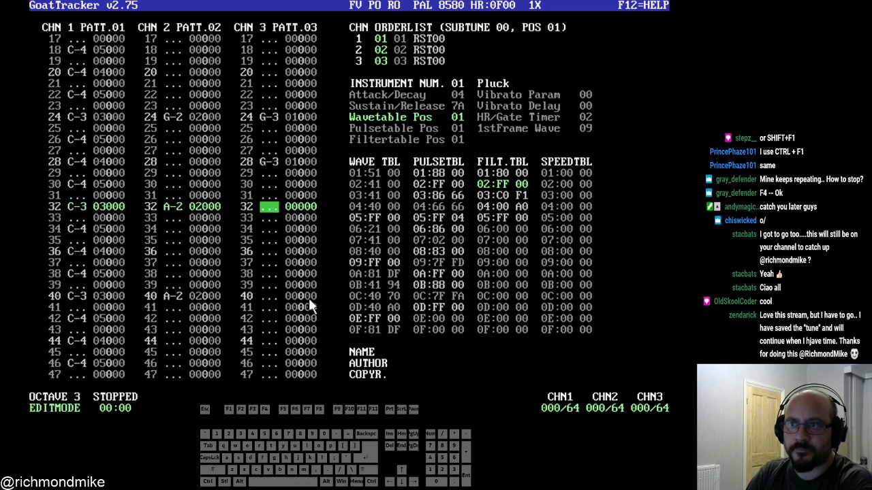
pyautogui.press('m')
pyautogui.press('Up')
pyautogui.press(',')
pyautogui.press('Up')
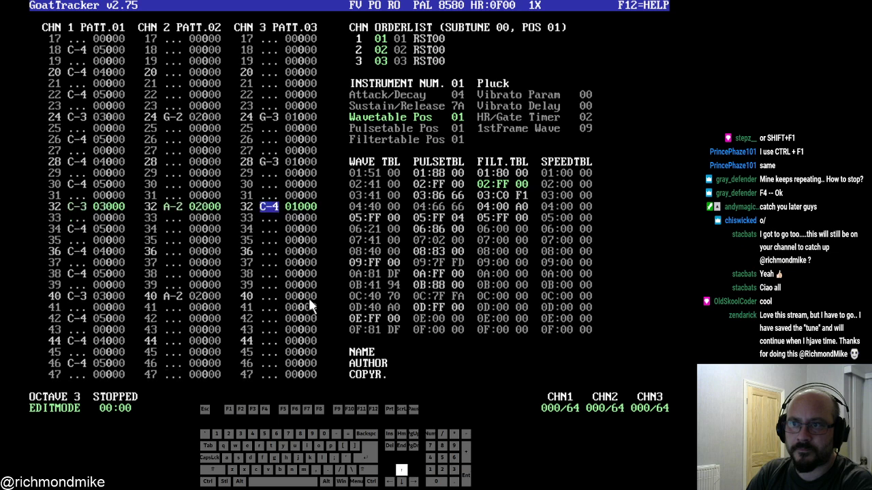
pyautogui.press('.')
pyautogui.press('space')
pyautogui.press('space')
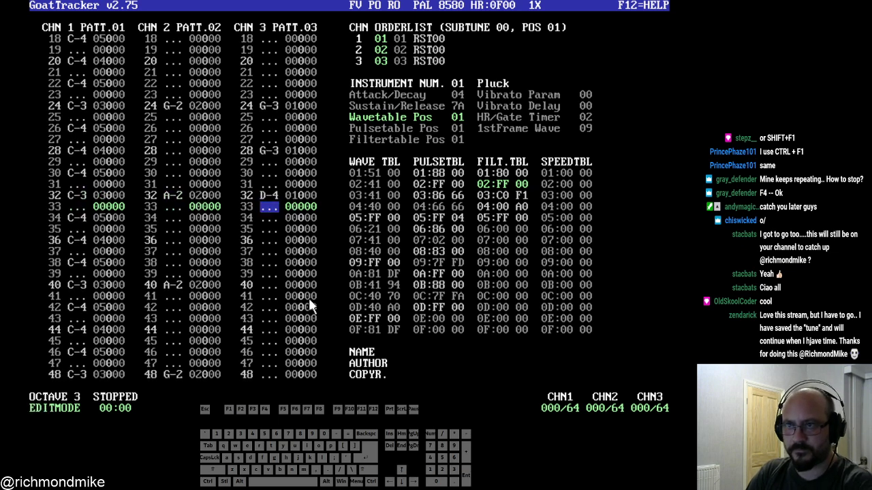
pyautogui.press('F1')
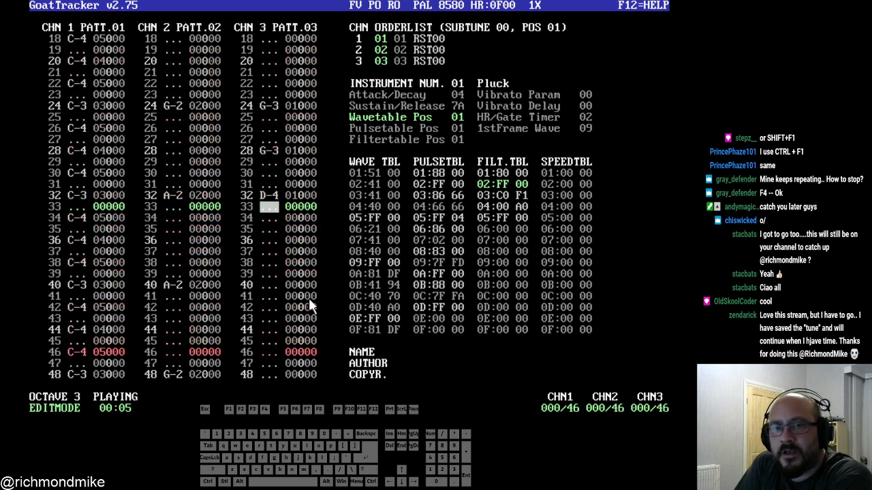
pyautogui.press('F4')
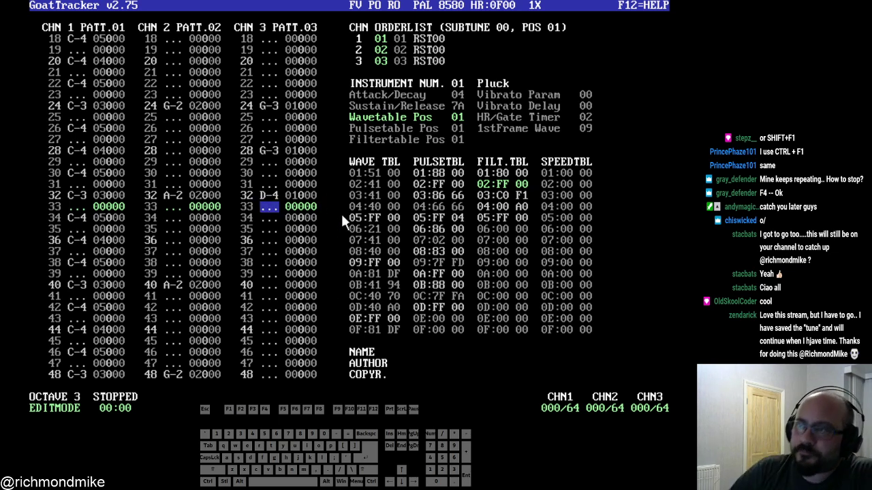
# - Browse the instruments and set the current one to 02 Bass
pyautogui.click(463, 83)
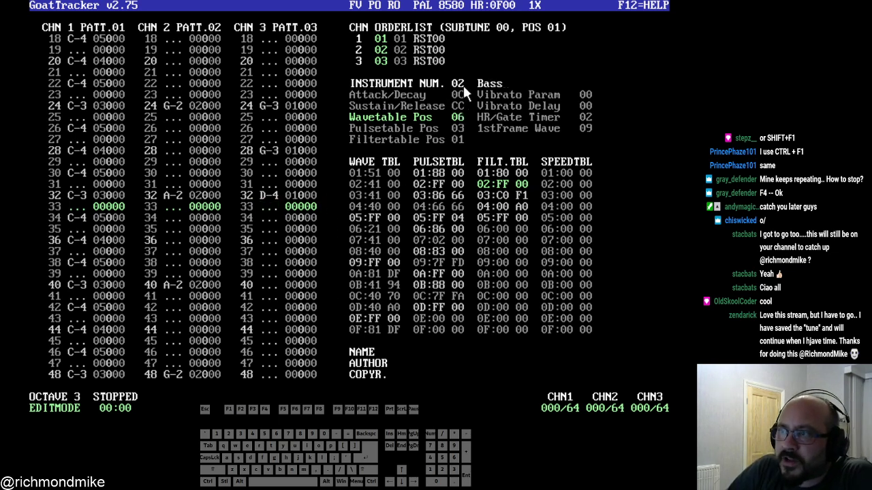
pyautogui.click(462, 83)
pyautogui.click(463, 85)
pyautogui.click(463, 85)
pyautogui.rightClick(463, 85)
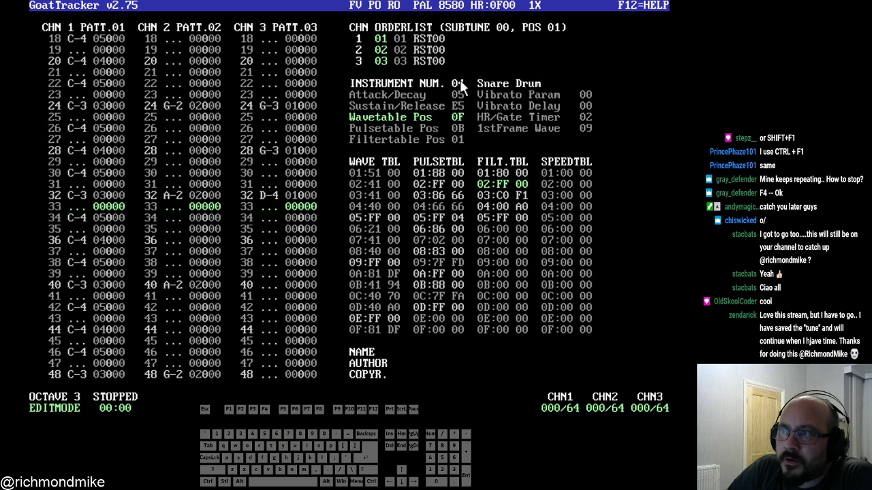
pyautogui.rightClick(459, 79)
# - Examine the bass notes in channel 2 between rows 14 and 25
pyautogui.click(192, 117)
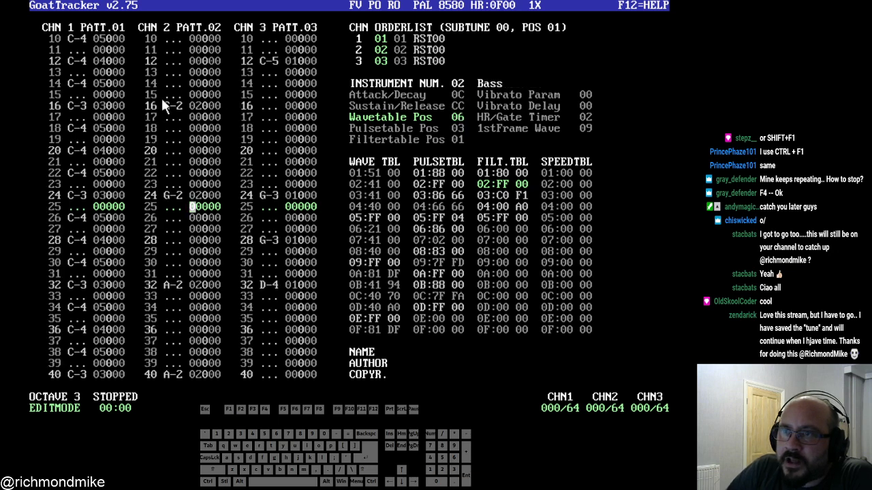
pyautogui.rightClick(192, 176)
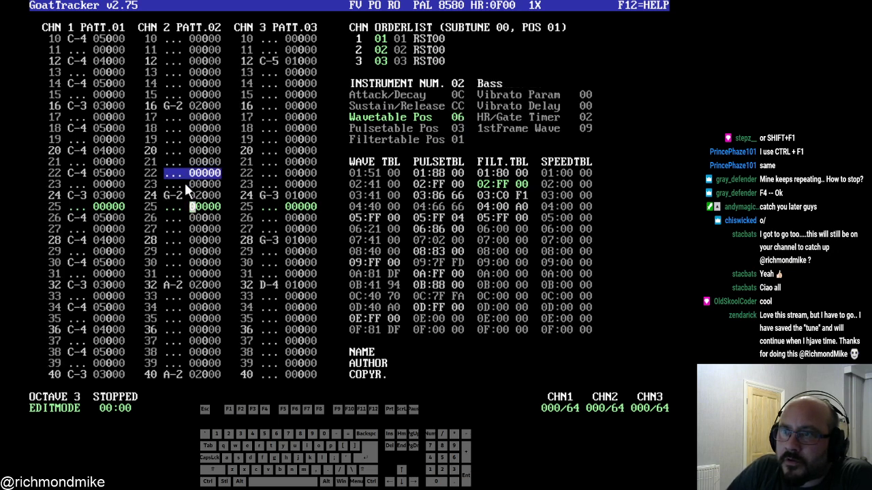
pyautogui.click(184, 190)
pyautogui.click(188, 169)
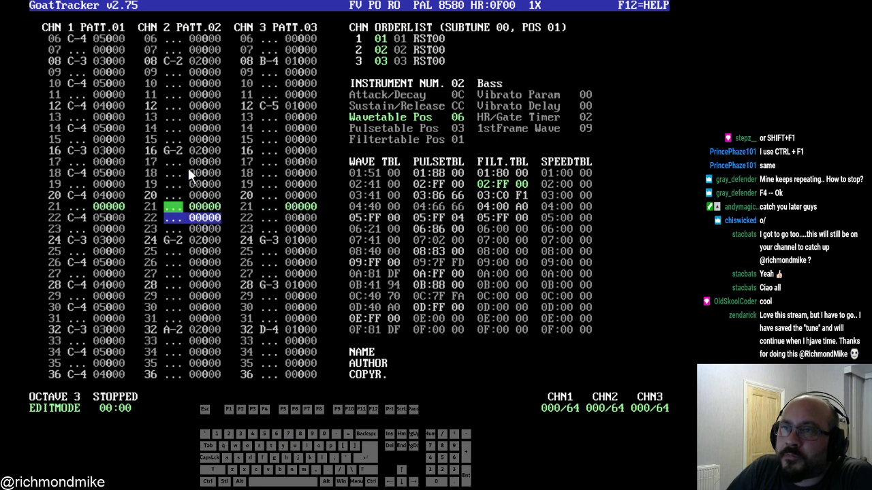
pyautogui.click(185, 128)
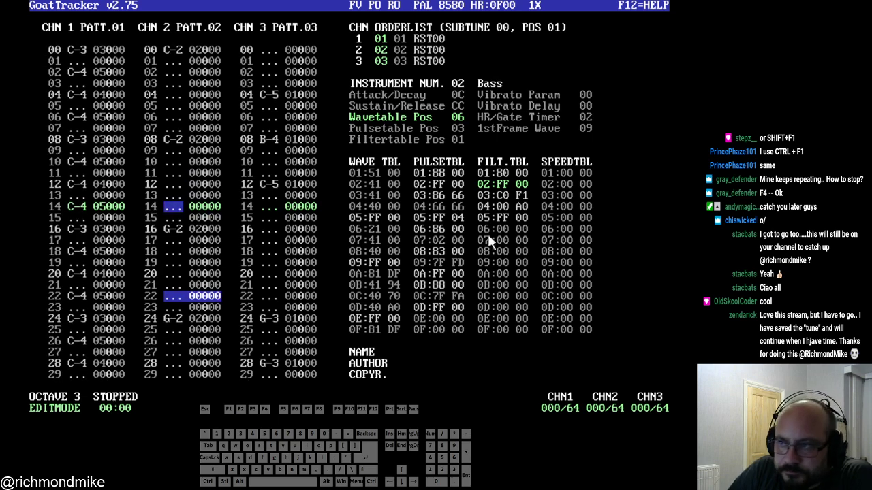
# - Delete row 03 from channel 2's pattern and insert an empty row back in the same place
pyautogui.click(178, 123)
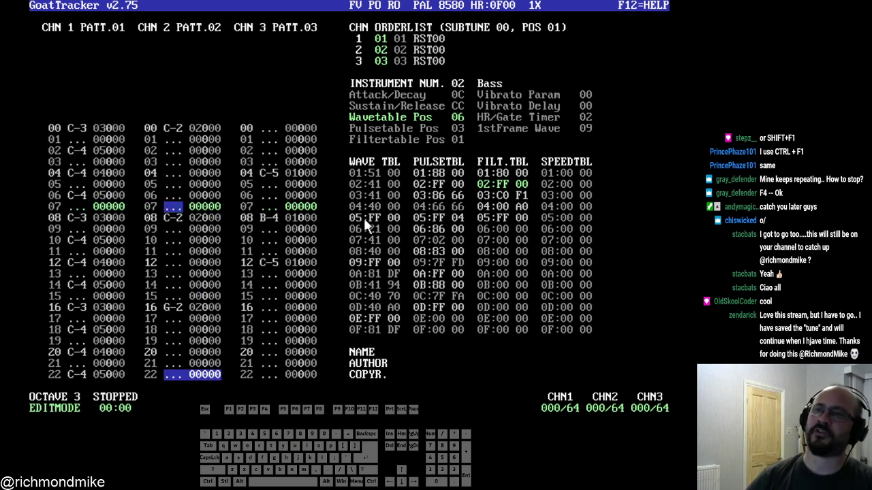
pyautogui.press('Home')
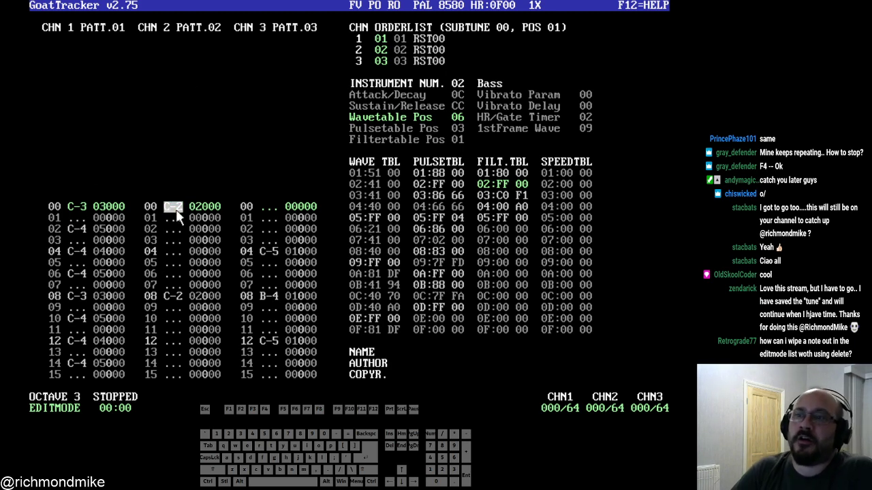
pyautogui.click(173, 237)
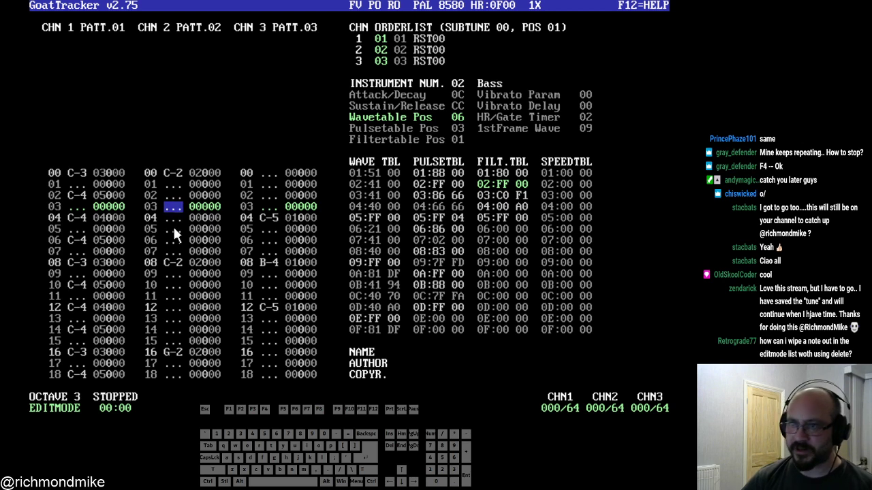
pyautogui.press('Delete')
pyautogui.press('Insert')
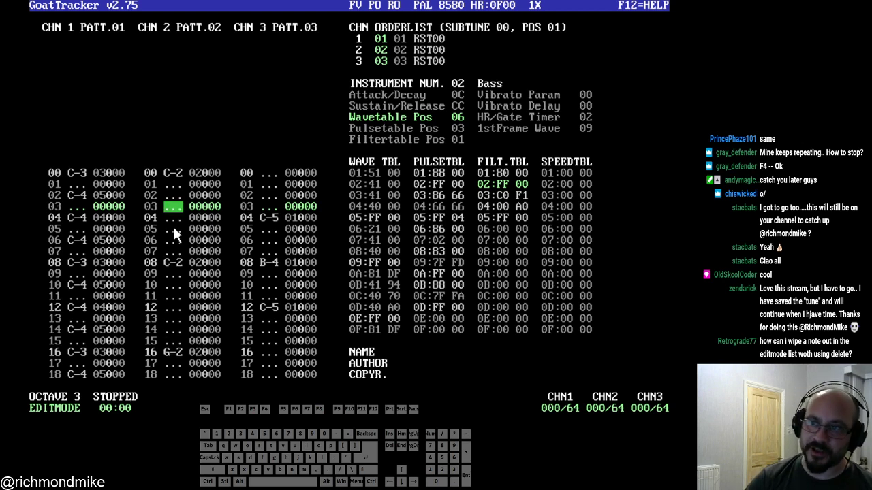
pyautogui.press('Down')
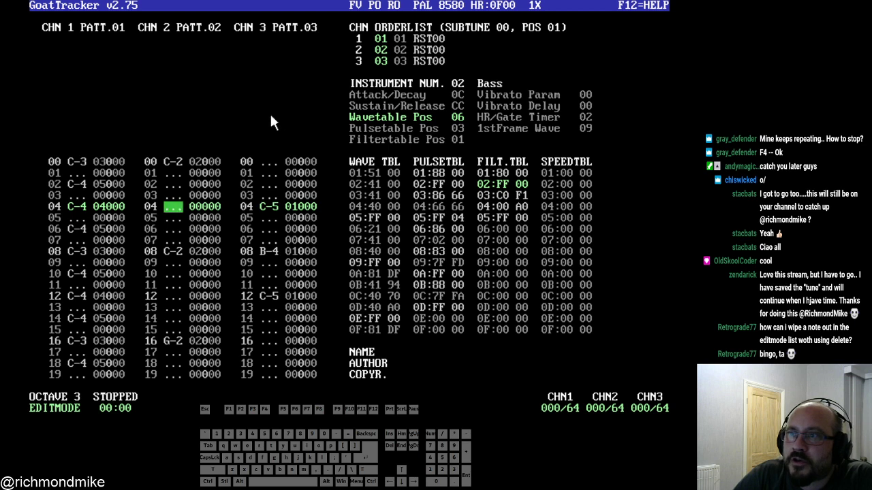
# - Browse to the GoatTracker_2.74 Projects folder in the song loading dialog and leave it without loading a song
pyautogui.click(297, 8)
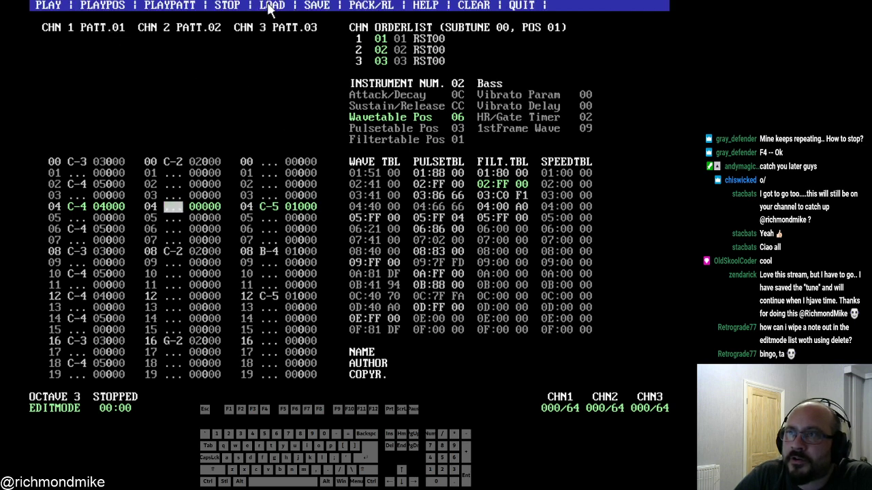
pyautogui.click(267, 7)
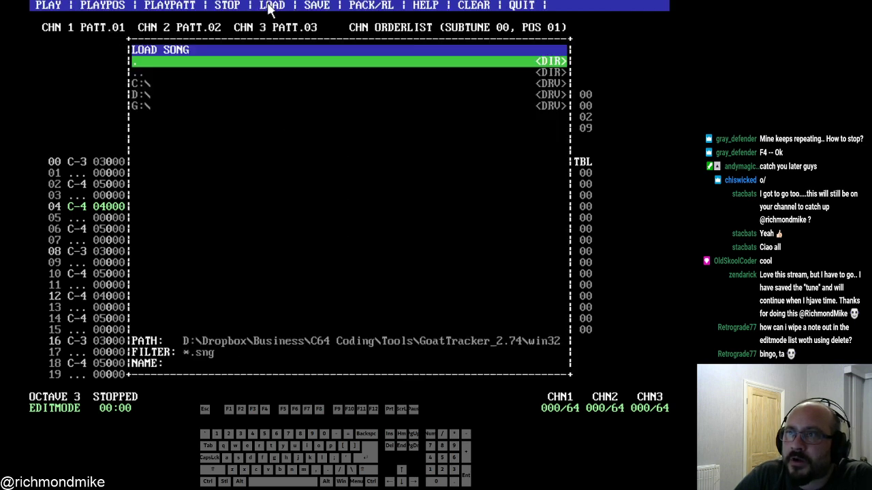
pyautogui.doubleClick(156, 71)
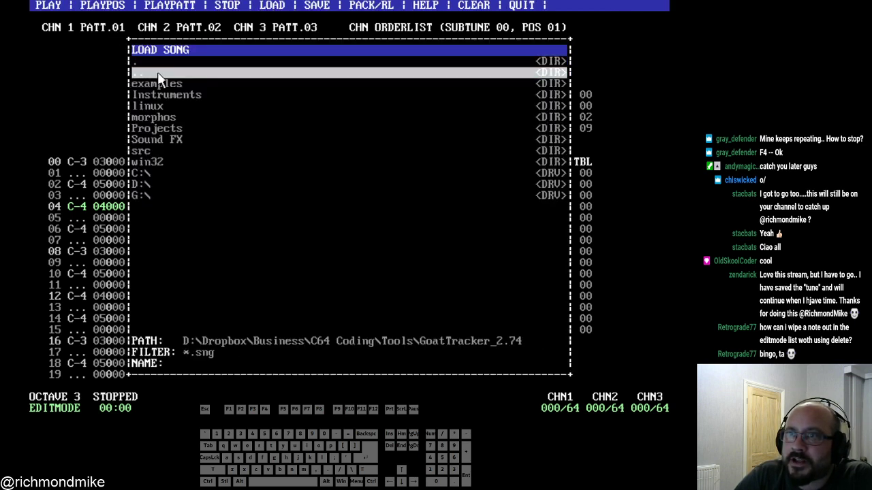
pyautogui.doubleClick(179, 127)
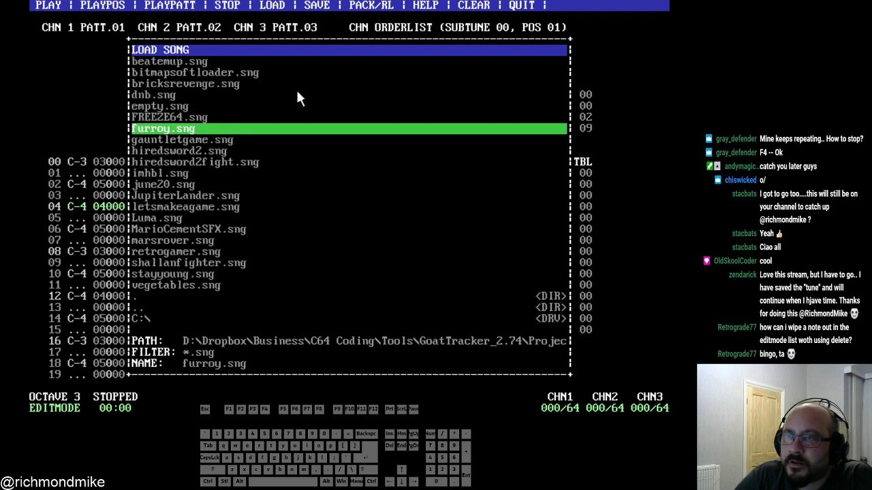
pyautogui.press('Return')
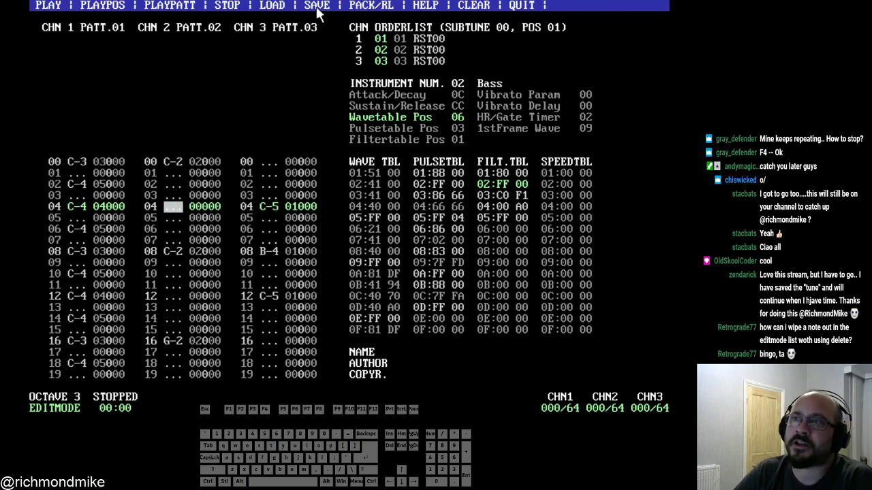
# - Save the song in the Projects folder under the name stream, replacing the suggested furroy.sng name
pyautogui.click(317, 6)
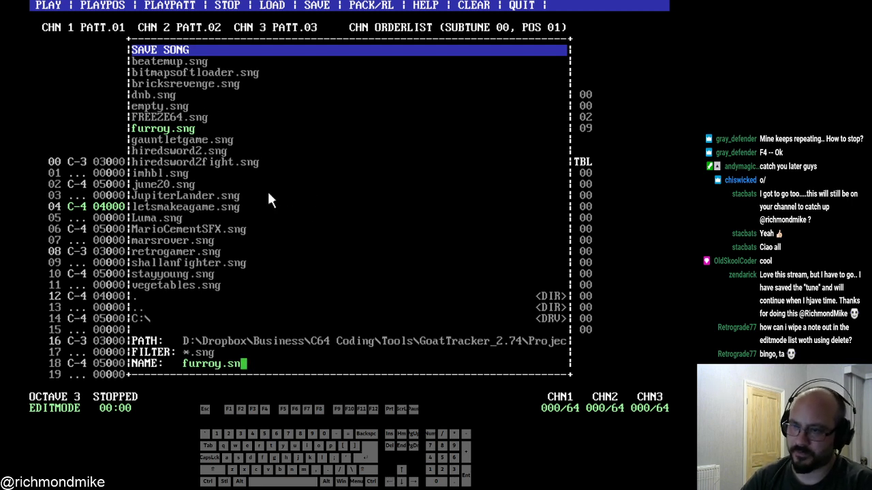
pyautogui.press('BackSpace')
pyautogui.press('BackSpace')
pyautogui.press('BackSpace')
pyautogui.press('BackSpace')
pyautogui.press('BackSpace')
pyautogui.press('BackSpace')
pyautogui.press('BackSpace')
pyautogui.press('BackSpace')
pyautogui.press('BackSpace')
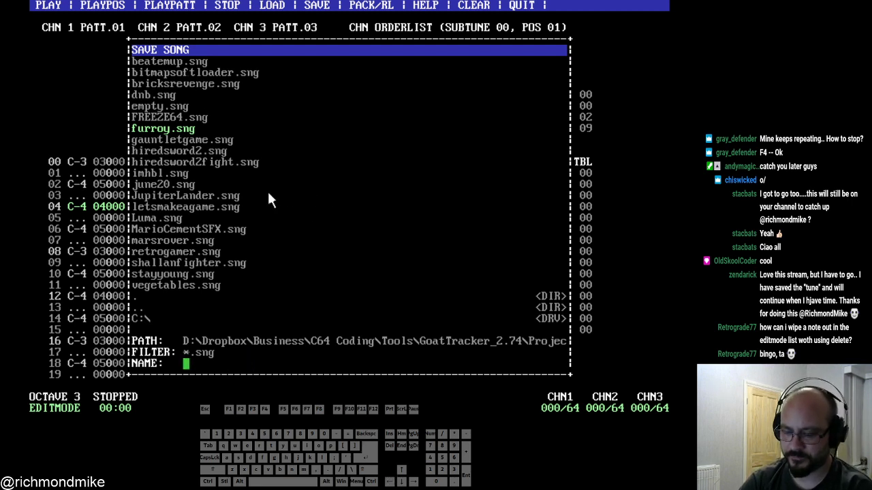
pyautogui.write('stream')
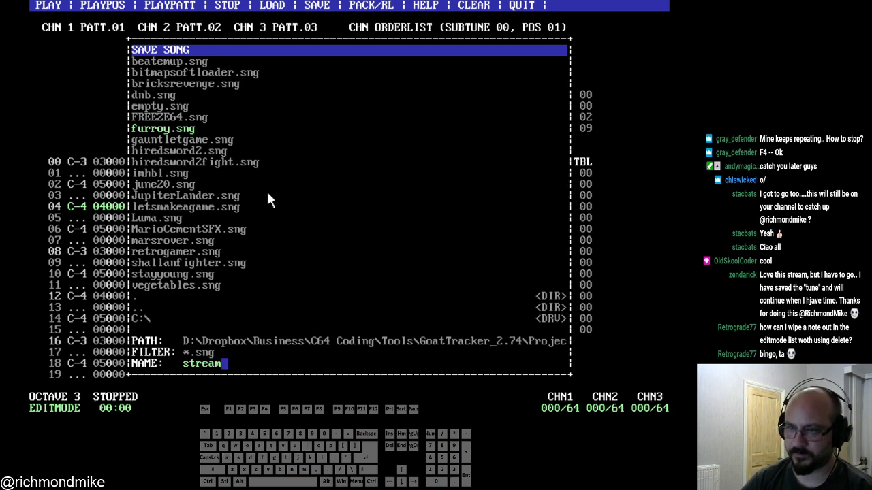
pyautogui.press('Return')
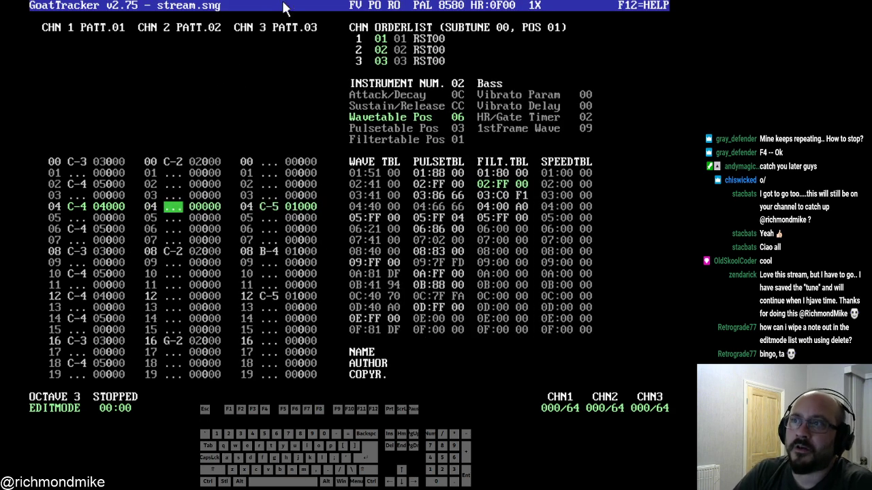
pyautogui.press('Escape')
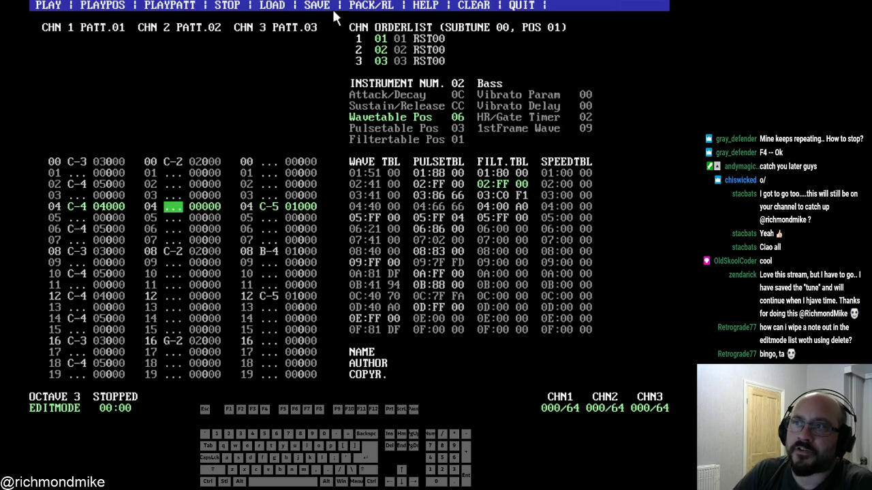
# - Load the song hiredsword2.sng and listen to its subtune 02, stopping playback at the end
pyautogui.click(267, 5)
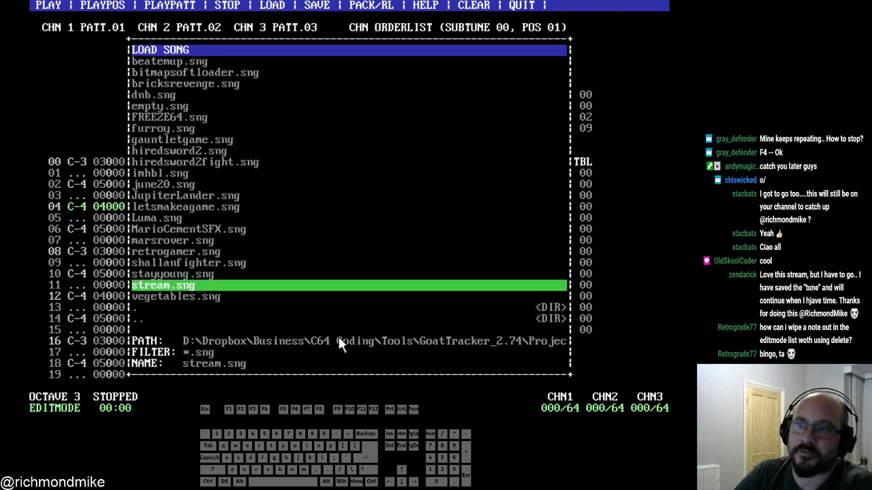
pyautogui.click(185, 153)
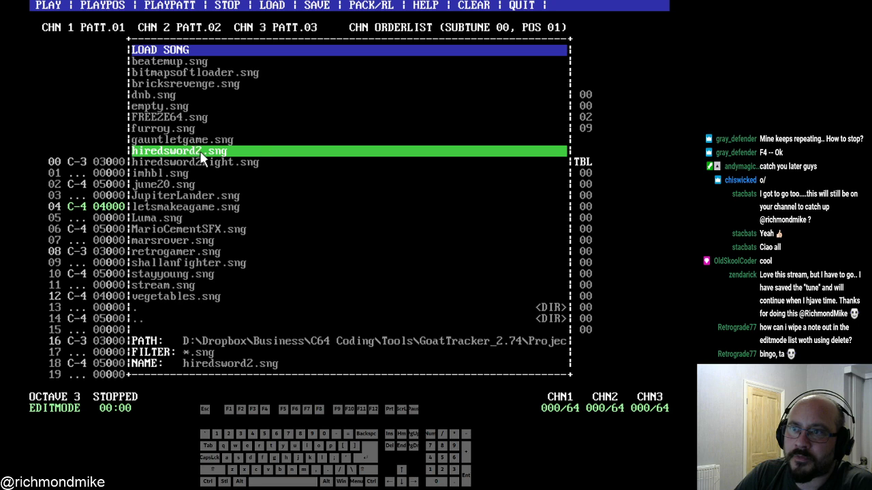
pyautogui.click(201, 151)
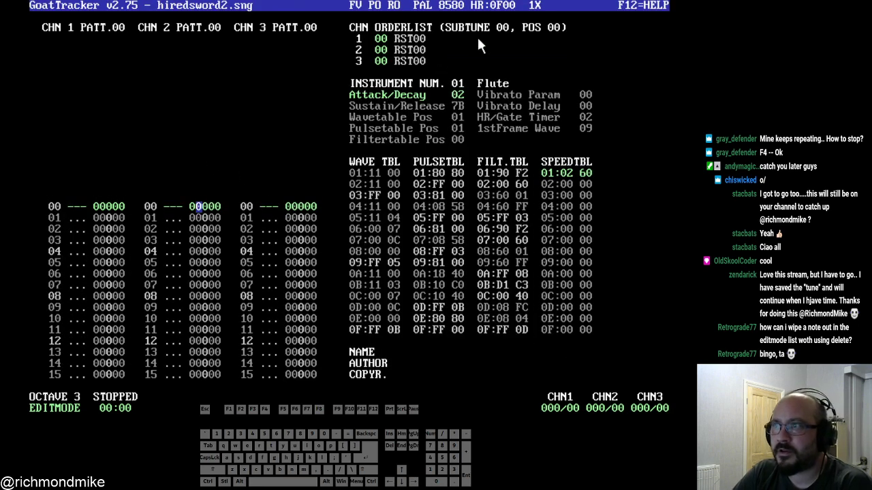
pyautogui.click(502, 27)
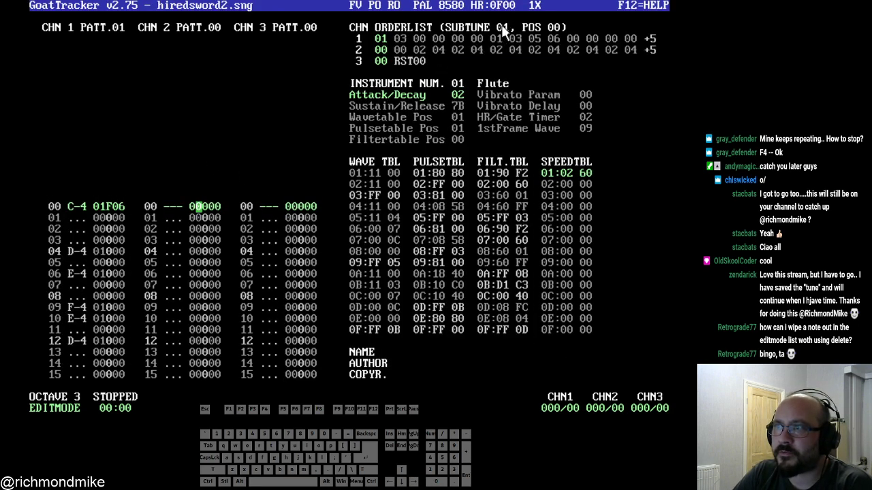
pyautogui.click(502, 27)
pyautogui.click(502, 27)
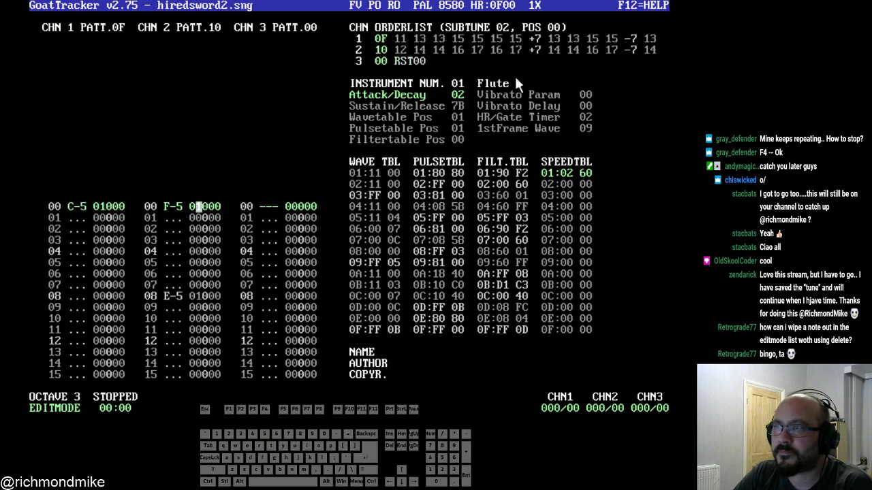
pyautogui.press('F1')
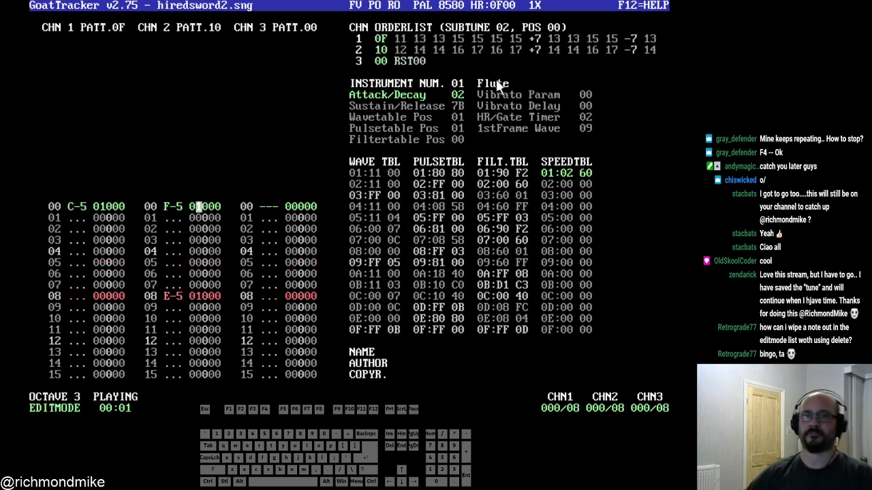
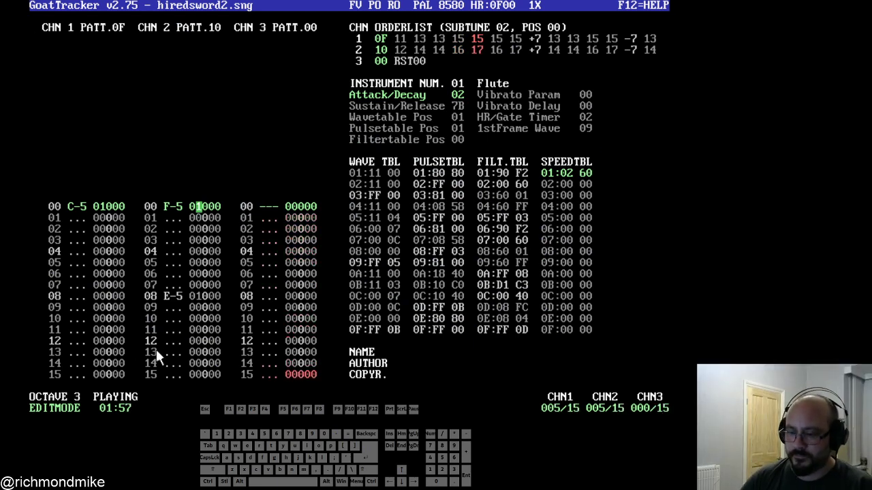
pyautogui.press('F4')
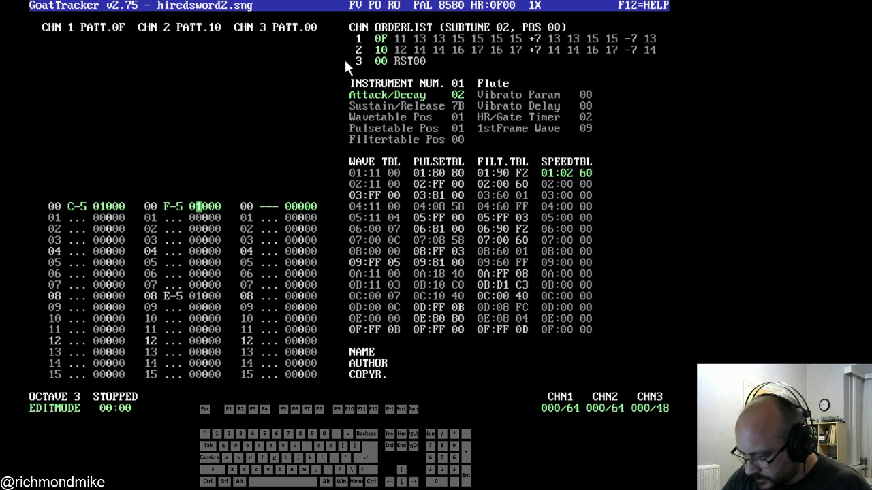
# - Load the saved song stream.sng from the Projects folder again
pyautogui.moveTo(305, 10)
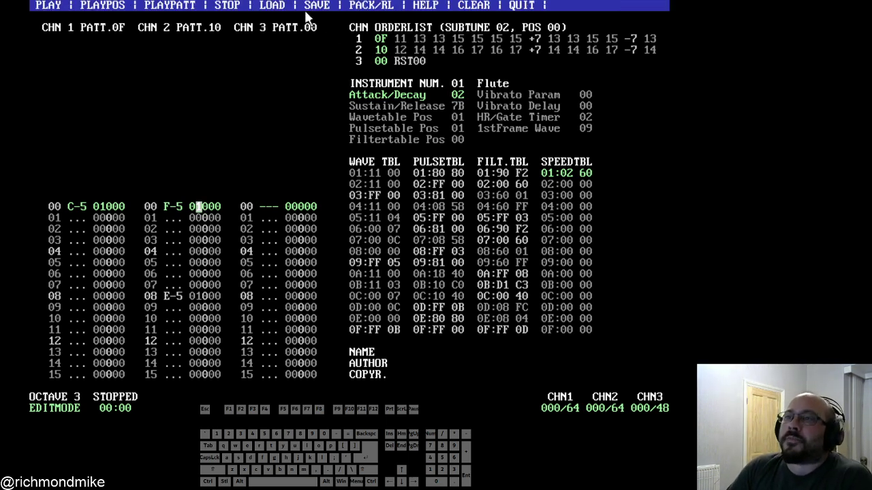
pyautogui.click(280, 10)
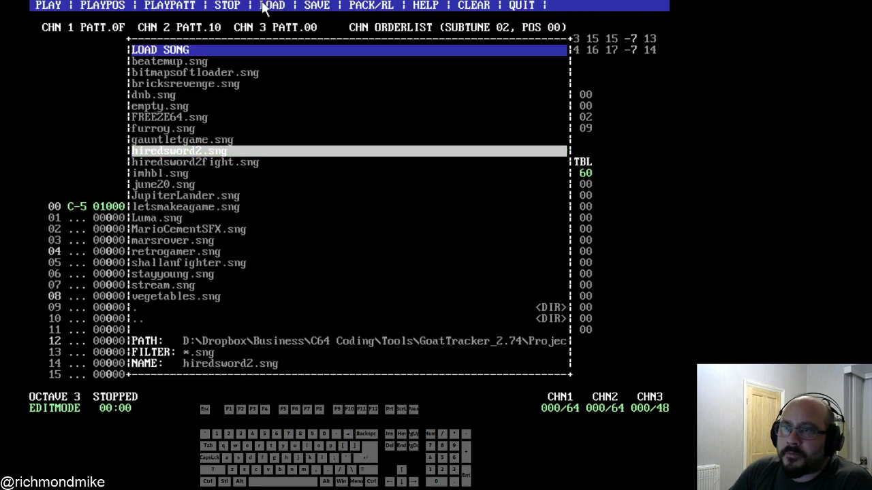
pyautogui.doubleClick(183, 285)
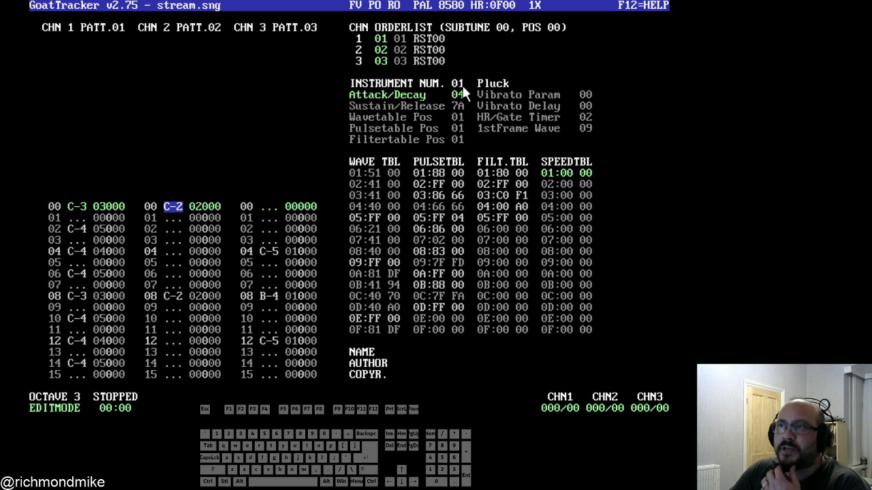
# - Set the current instrument to 04 Snare Drum and go to the note value of wavetable row 0C
pyautogui.click(460, 85)
pyautogui.click(460, 85)
pyautogui.click(460, 86)
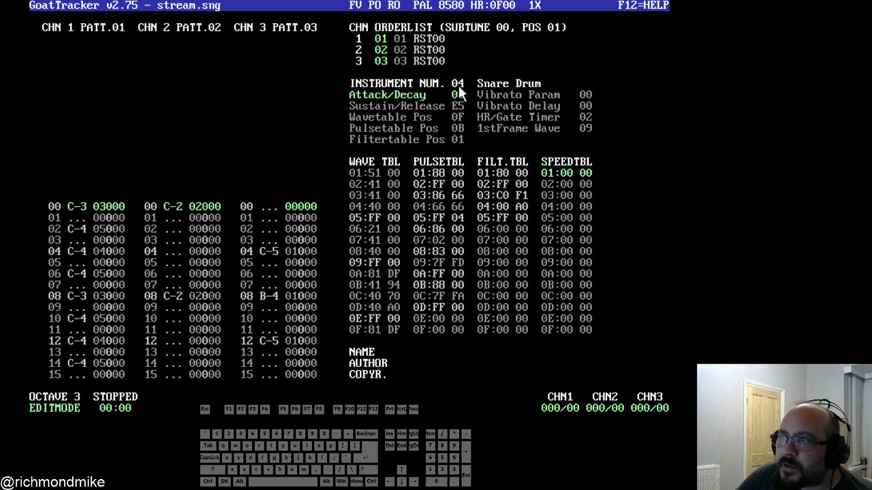
pyautogui.click(395, 297)
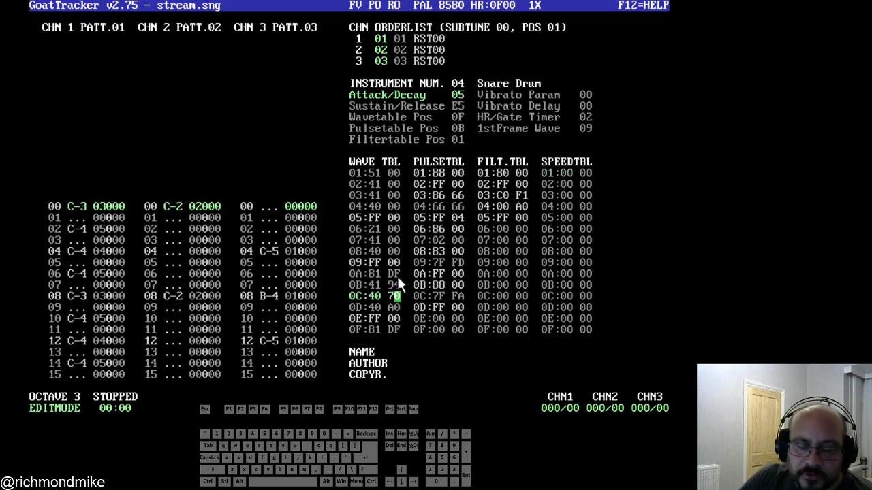
# - Return to the channel 2 pattern, switch to jam mode and audition the Snare Drum on several notes
pyautogui.click(176, 273)
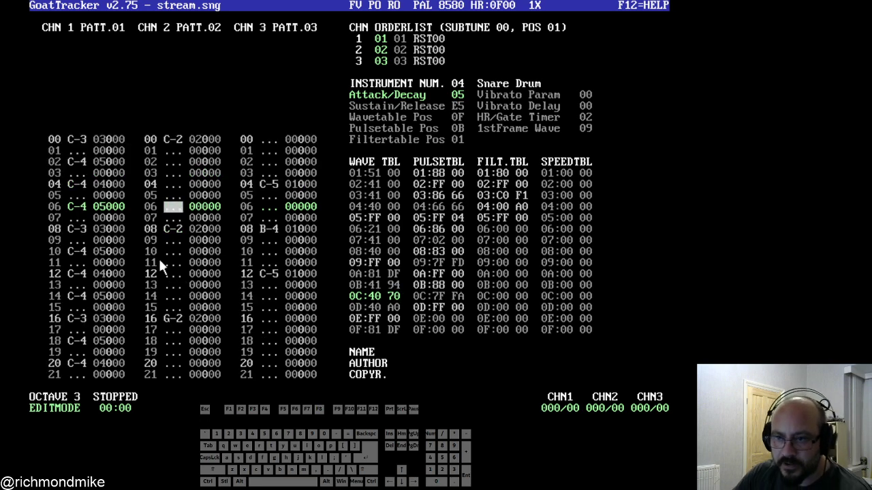
pyautogui.press('space')
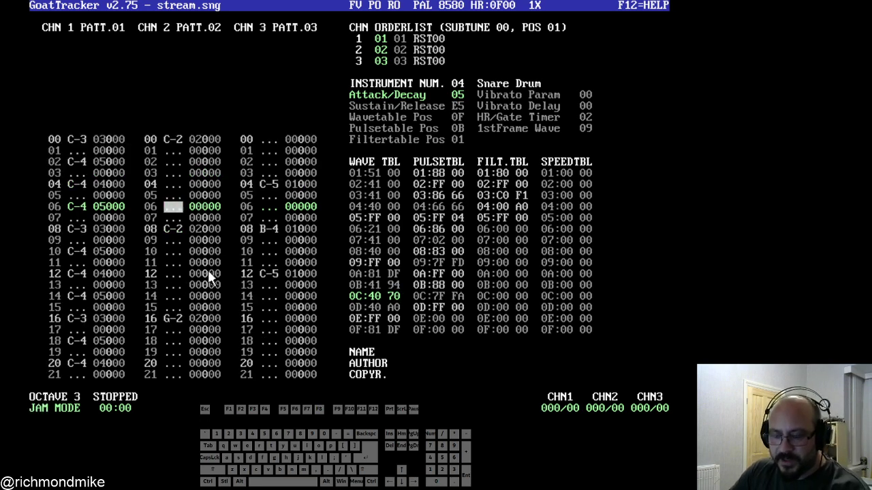
pyautogui.press('y')
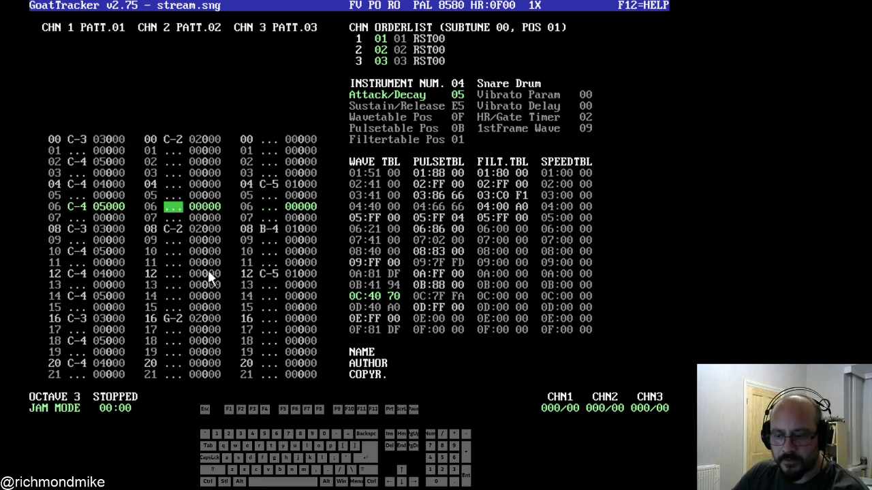
pyautogui.press('w')
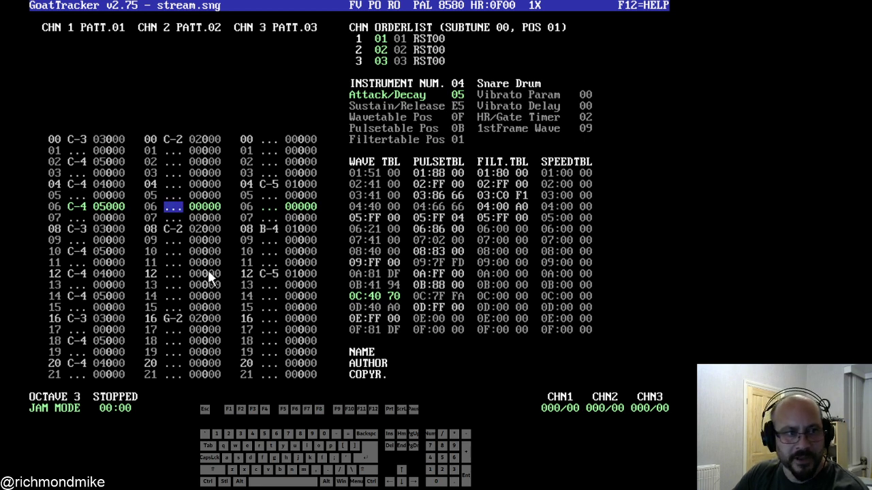
pyautogui.press('r')
pyautogui.press('v')
pyautogui.press('b')
pyautogui.press('n')
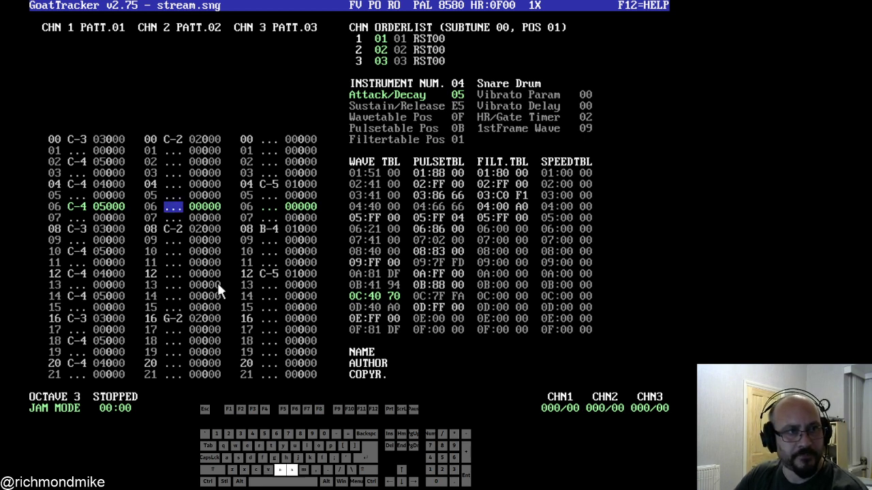
pyautogui.press('m')
pyautogui.press('b')
pyautogui.press('v')
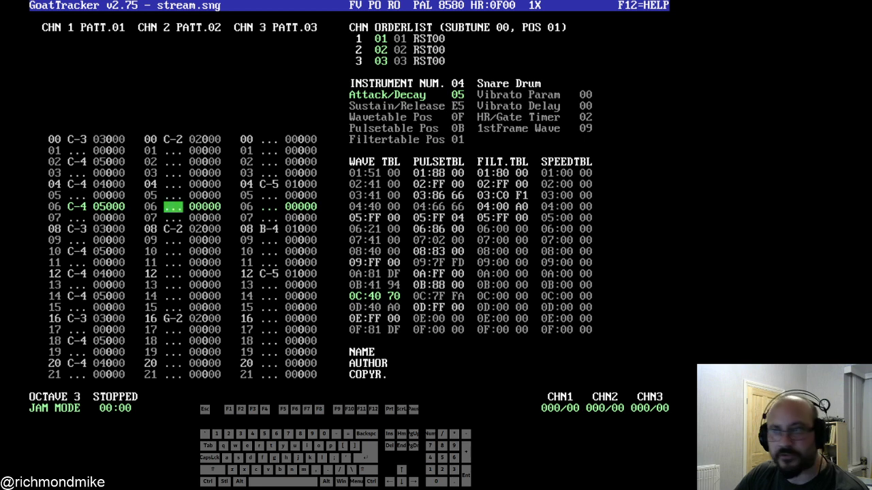
# - Name the empty instrument 06 Maj Chord and set both its Attack/Decay and Sustain/Release to 88
pyautogui.click(463, 80)
pyautogui.click(463, 81)
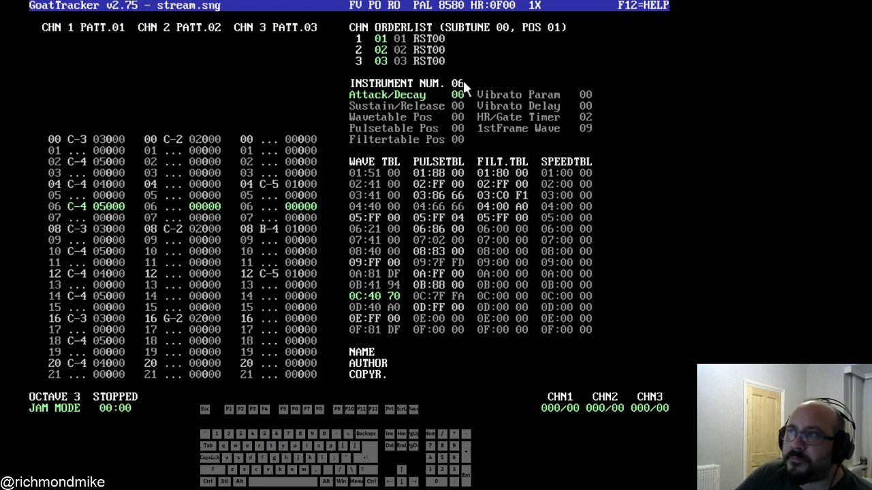
pyautogui.click(534, 83)
pyautogui.write('Maj ')
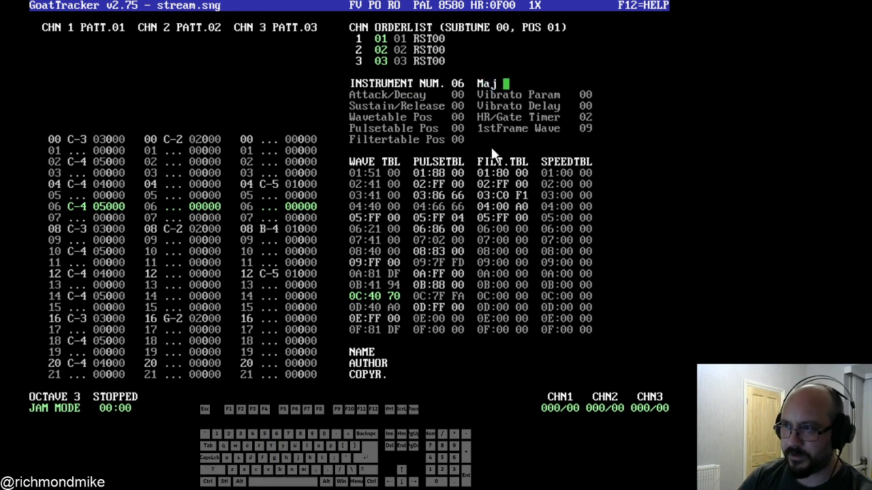
pyautogui.write('Chord')
pyautogui.press('Return')
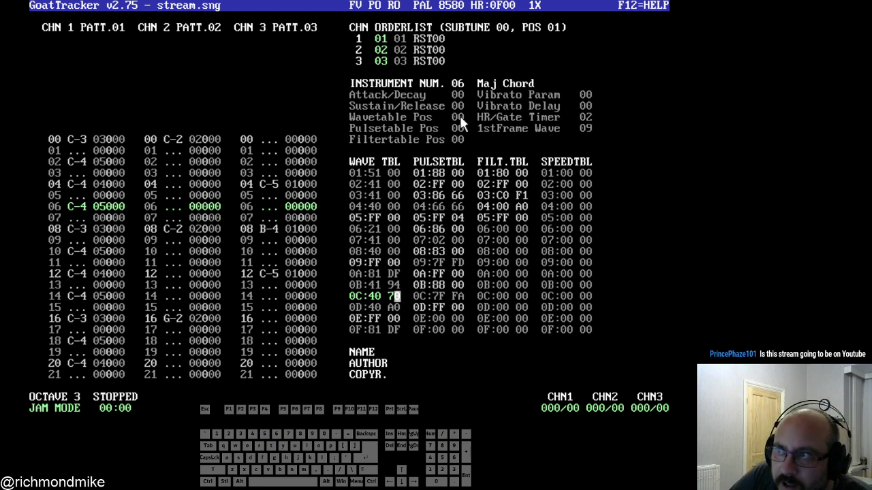
pyautogui.click(454, 93)
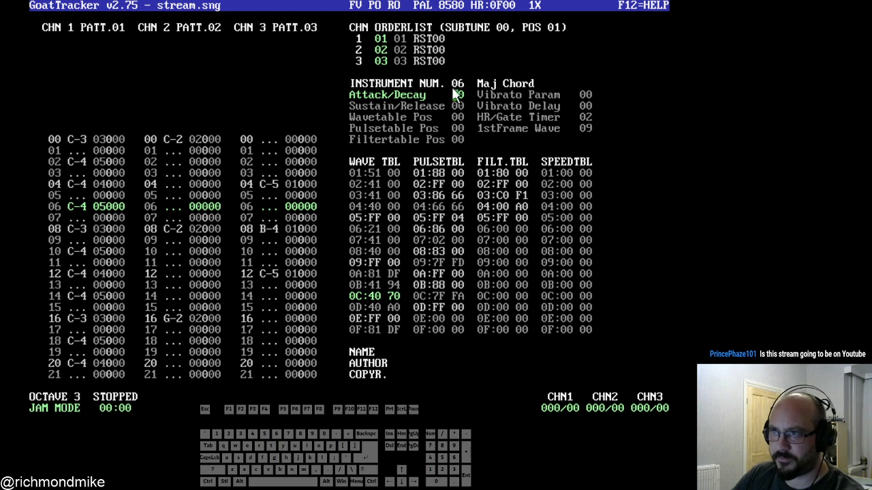
pyautogui.write('88')
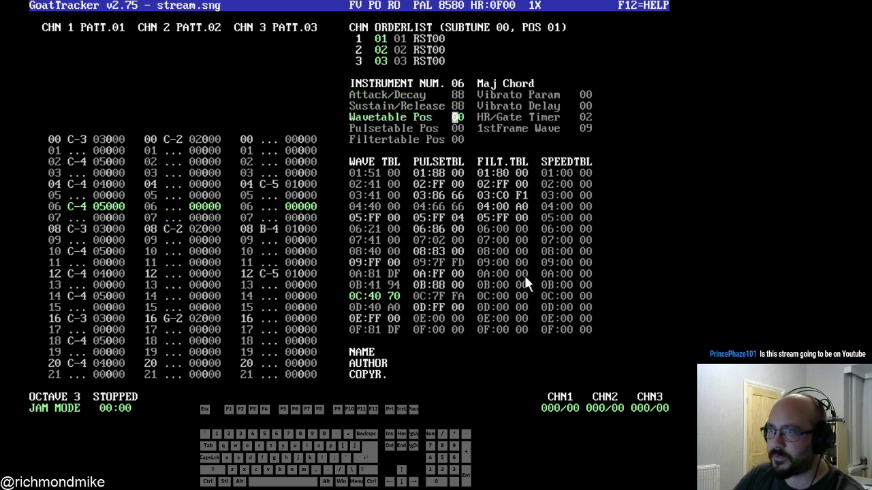
# - Locate the unused rows after wavetable row 17 and set the Maj Chord instrument's Wavetable Pos to 18
pyautogui.click(386, 315)
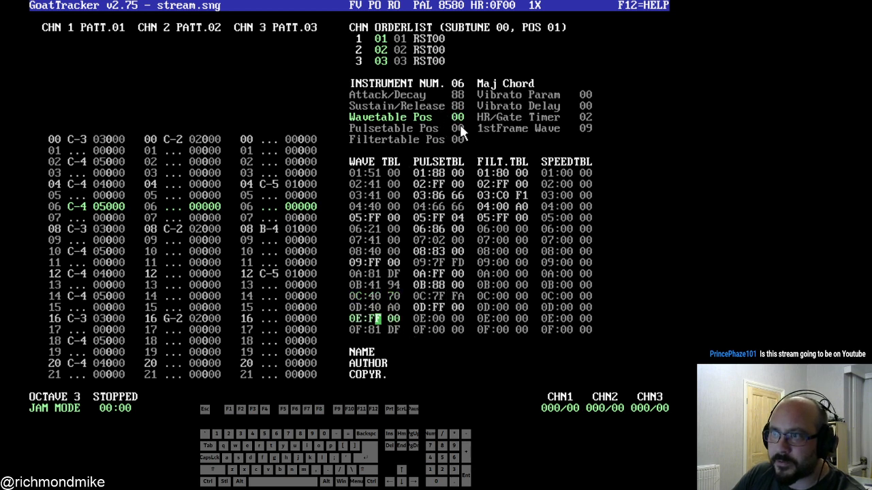
pyautogui.click(387, 251)
pyautogui.press('Down')
pyautogui.press('Down')
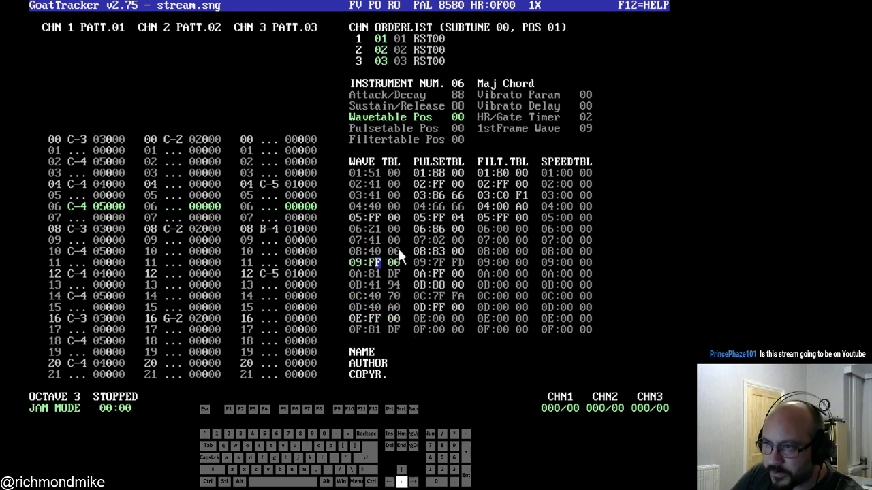
pyautogui.press('Down')
pyautogui.press('Down')
pyautogui.press('Down')
pyautogui.press('Down')
pyautogui.press('Down')
pyautogui.press('Down')
pyautogui.press('Down')
pyautogui.press('Down')
pyautogui.press('Down')
pyautogui.press('Down')
pyautogui.press('Down')
pyautogui.press('Down')
pyautogui.press('Down')
pyautogui.press('Down')
pyautogui.press('Down')
pyautogui.press('Down')
pyautogui.press('Down')
pyautogui.press('Down')
pyautogui.press('Down')
pyautogui.press('Down')
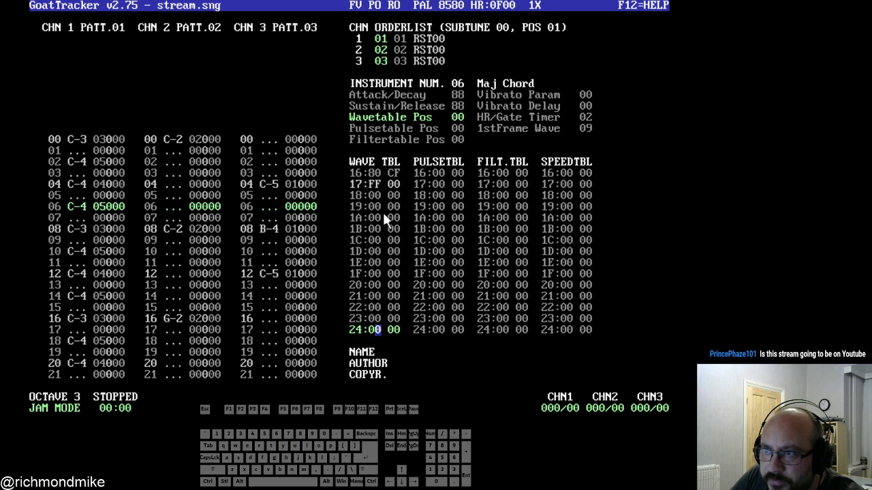
pyautogui.click(373, 197)
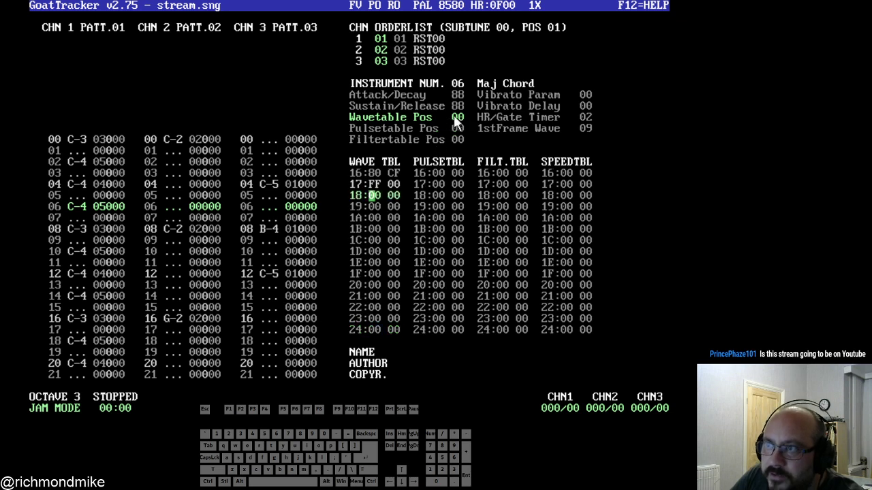
pyautogui.click(459, 118)
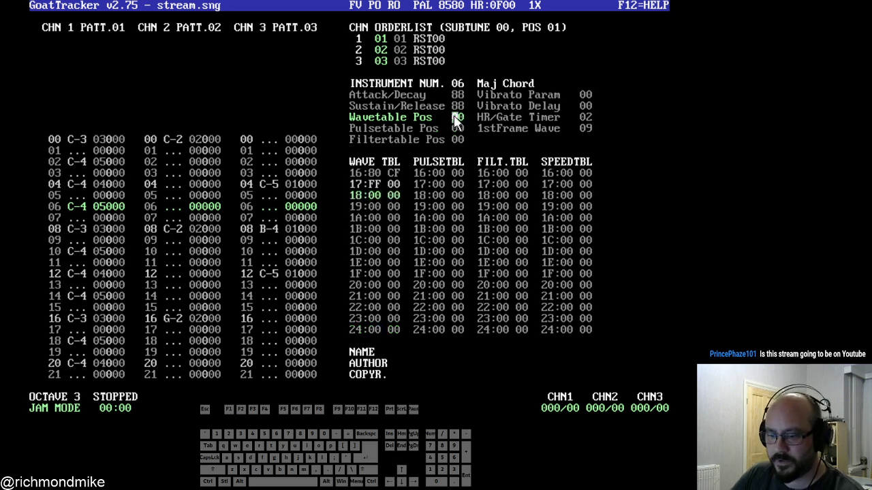
pyautogui.write('18')
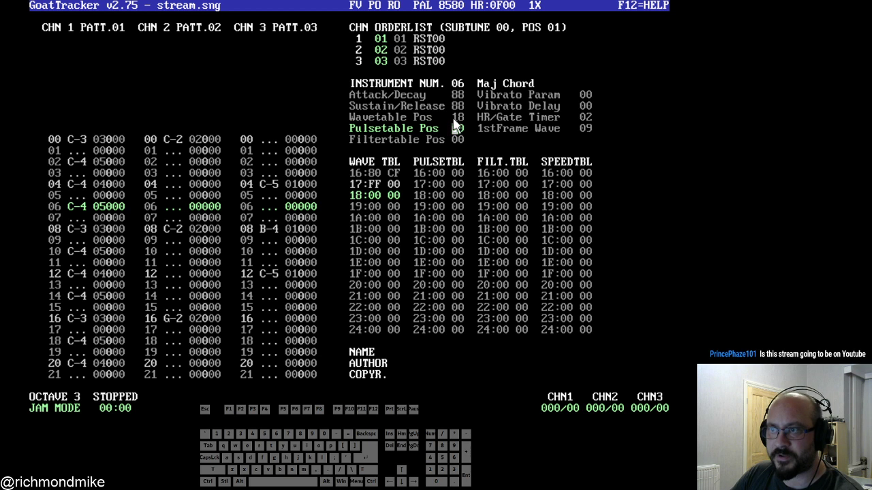
# - Enter waveform 21 in wavetable row 17 and end marker FF in row 18, and set the instrument's Pulsetable Pos to 01
pyautogui.click(373, 186)
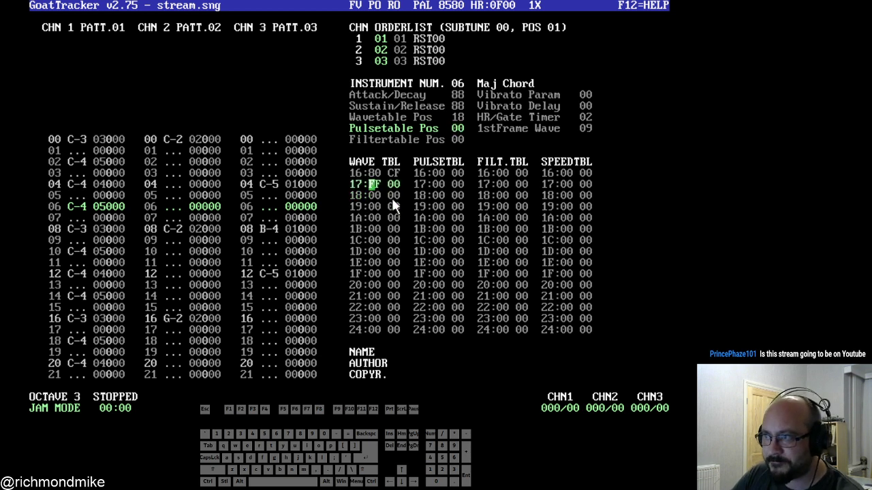
pyautogui.write('21')
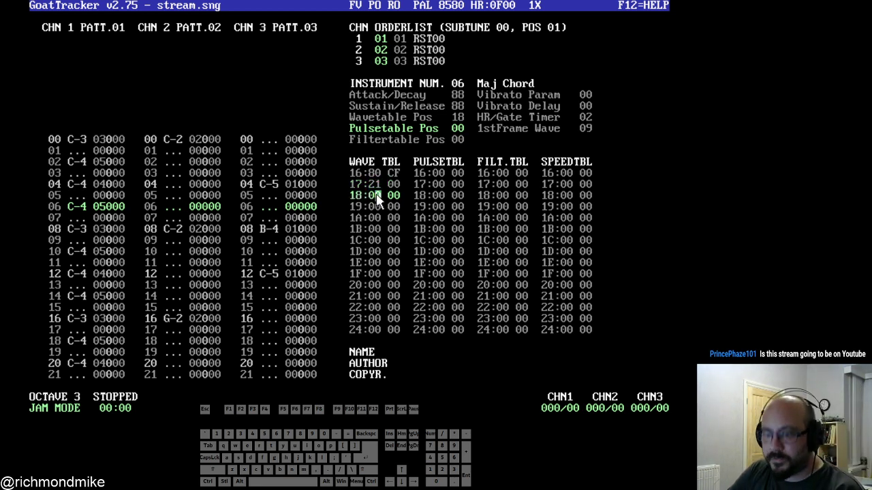
pyautogui.write('ff')
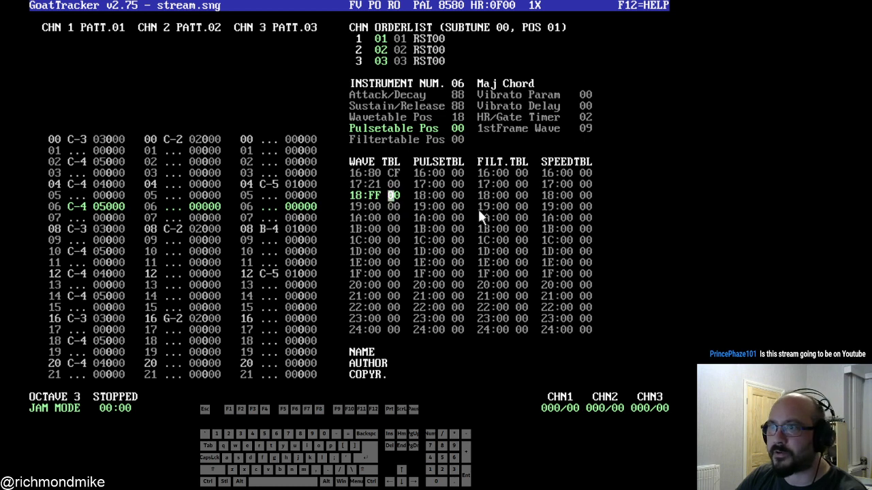
pyautogui.click(462, 128)
pyautogui.write('1')
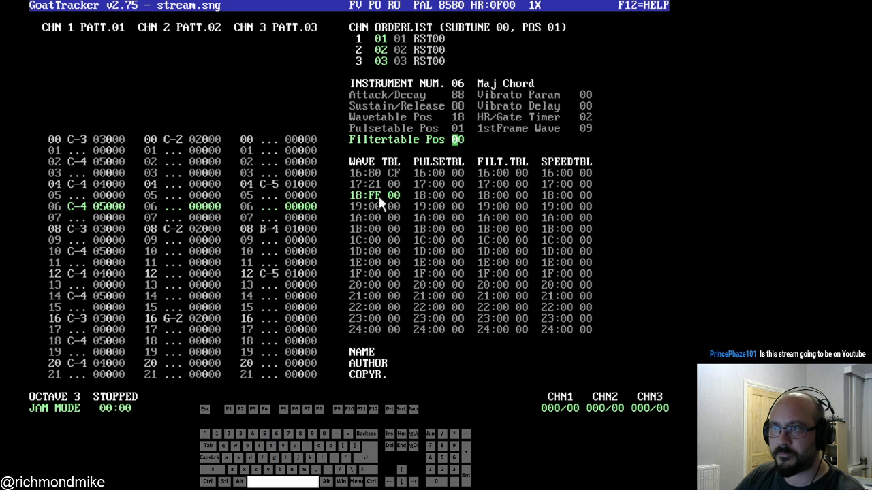
# - Set the Maj Chord instrument's Attack/Decay to 8F, auditioning a test note
pyautogui.click(378, 183)
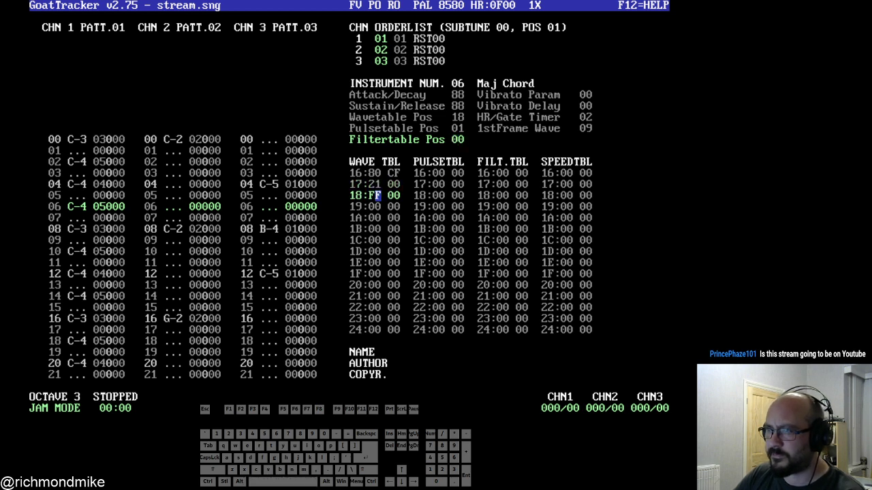
pyautogui.click(456, 96)
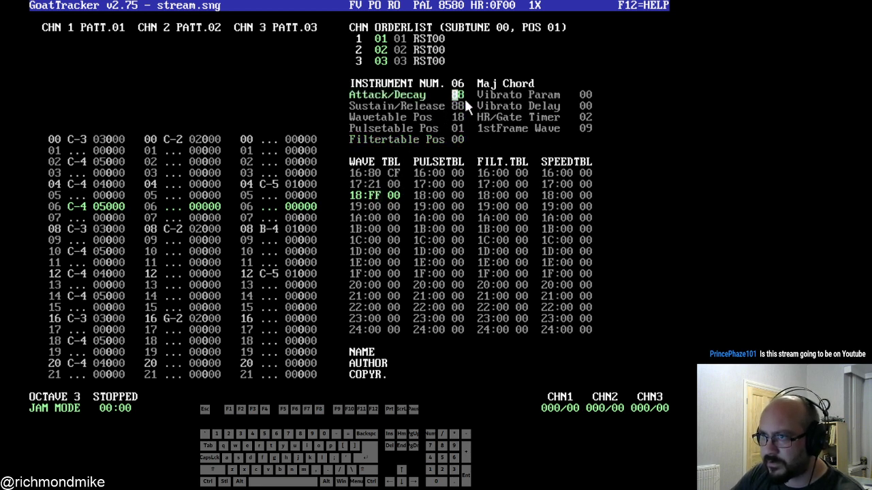
pyautogui.click(460, 93)
pyautogui.press('space')
pyautogui.write('f')
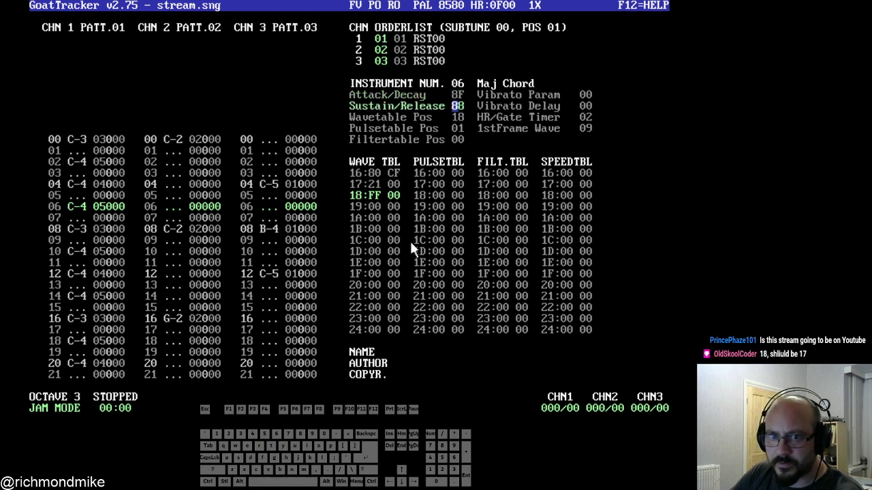
# - Correct the instrument's Wavetable Pos to 17, then start the song briefly and stop it
pyautogui.click(373, 192)
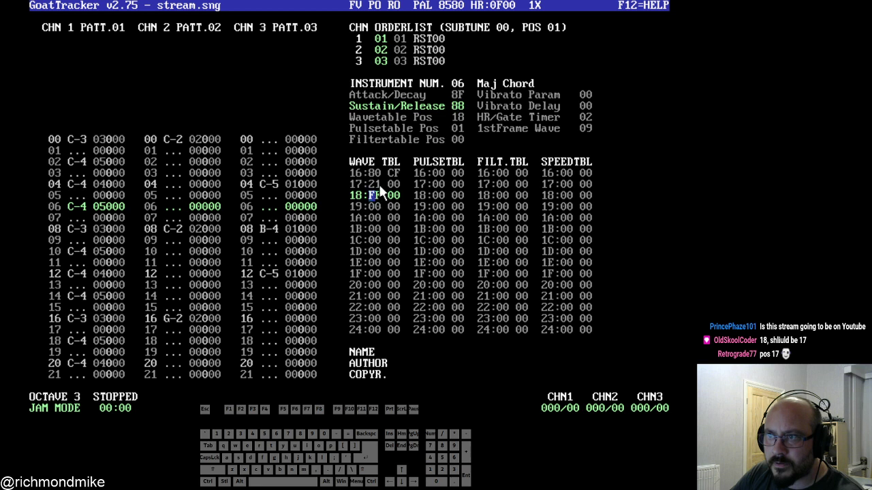
pyautogui.click(456, 117)
pyautogui.write('7')
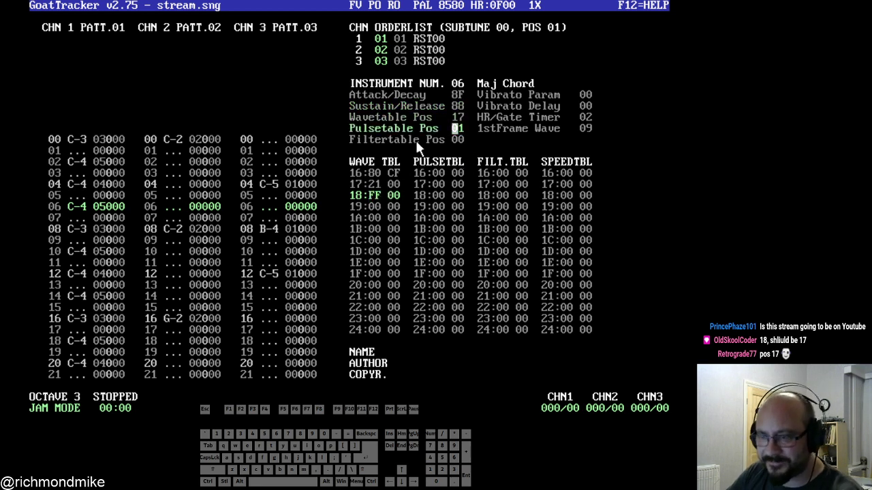
pyautogui.click(393, 195)
pyautogui.press('F1')
pyautogui.press('F4')
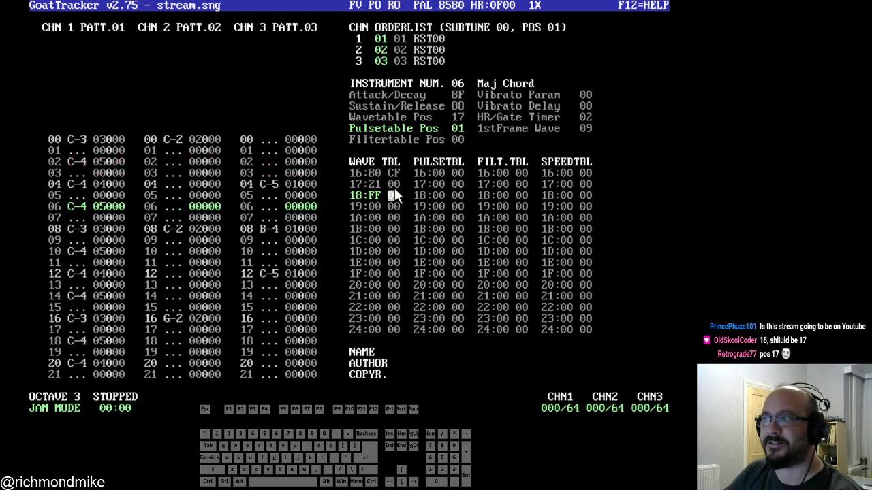
# - Insert seven empty wavetable rows at row 18, ahead of the Maj Chord instrument's FF end marker
pyautogui.click(378, 185)
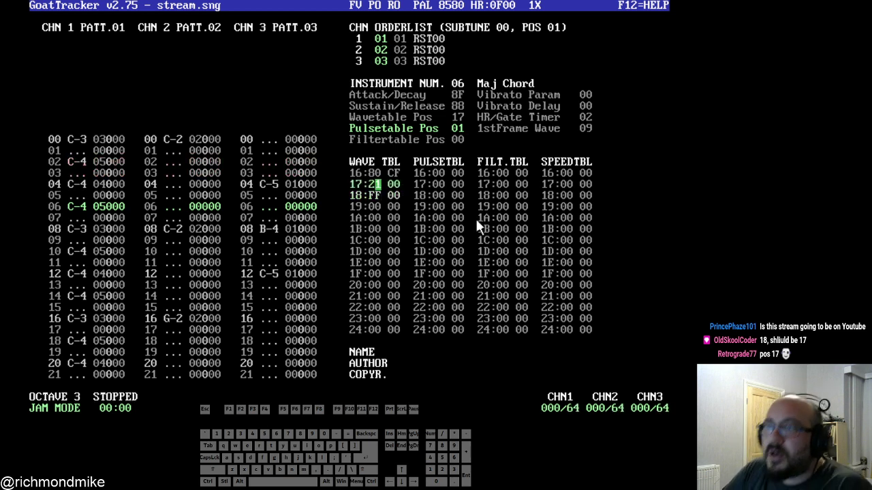
pyautogui.press('Down')
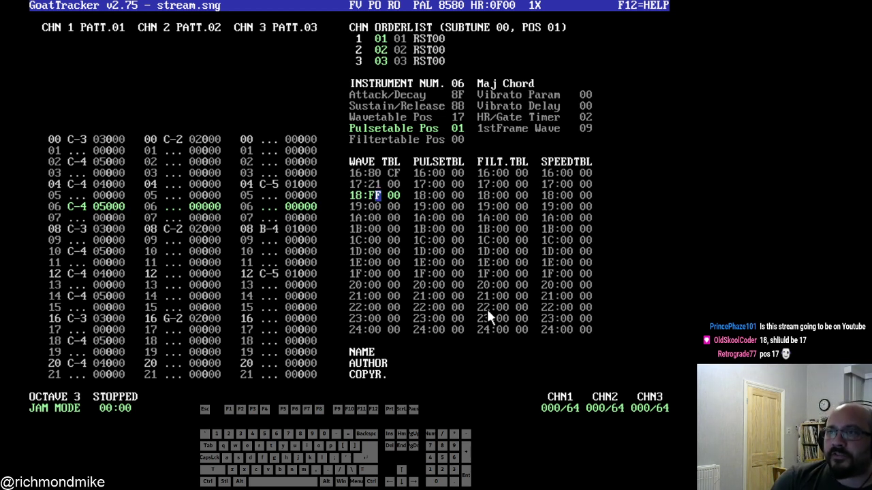
pyautogui.press('Left')
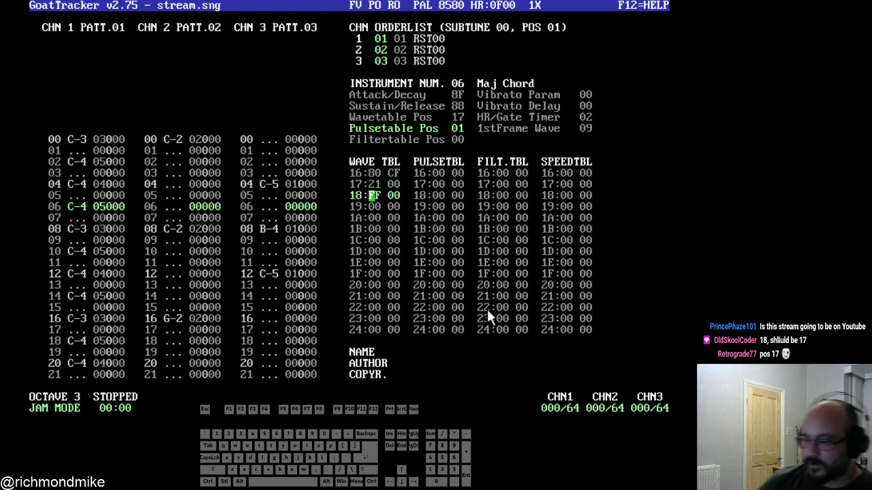
pyautogui.press('Insert')
pyautogui.press('Insert')
pyautogui.press('Insert')
pyautogui.press('Insert')
pyautogui.press('Insert')
pyautogui.press('Insert')
pyautogui.press('Insert')
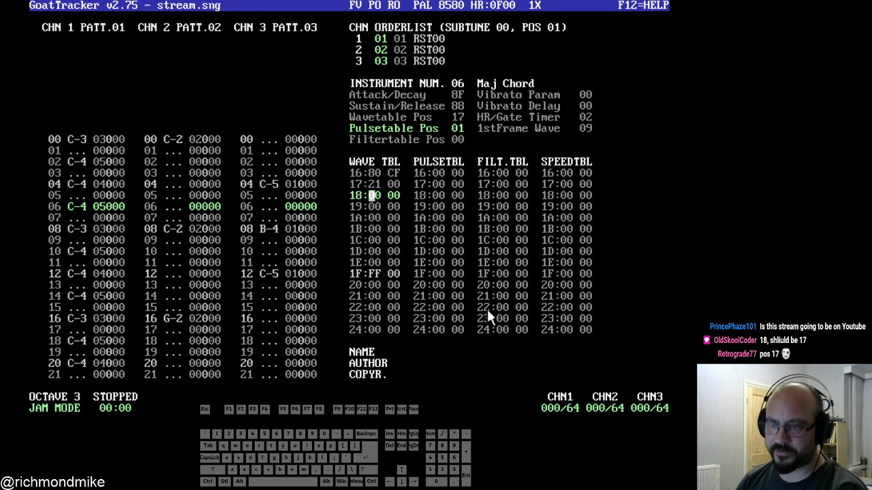
# - Fill the waveform column of wavetable rows 18 to 1E with 20
pyautogui.write('21')
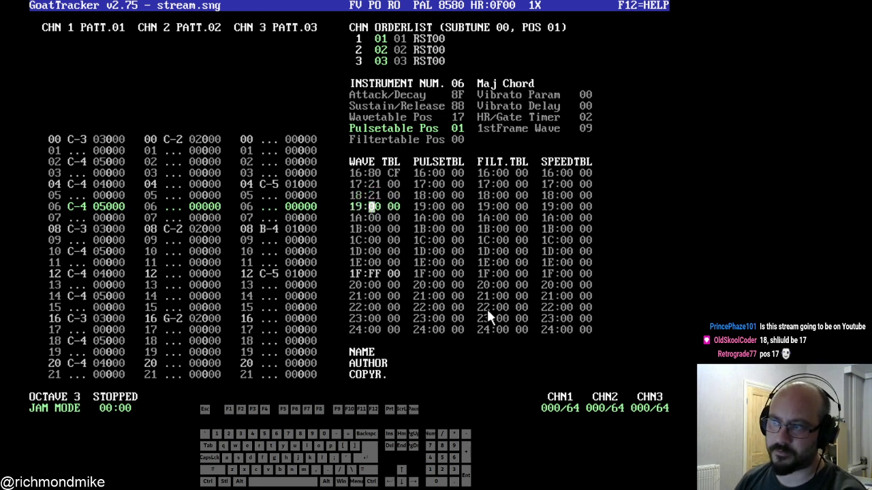
pyautogui.press('Up')
pyautogui.write('20')
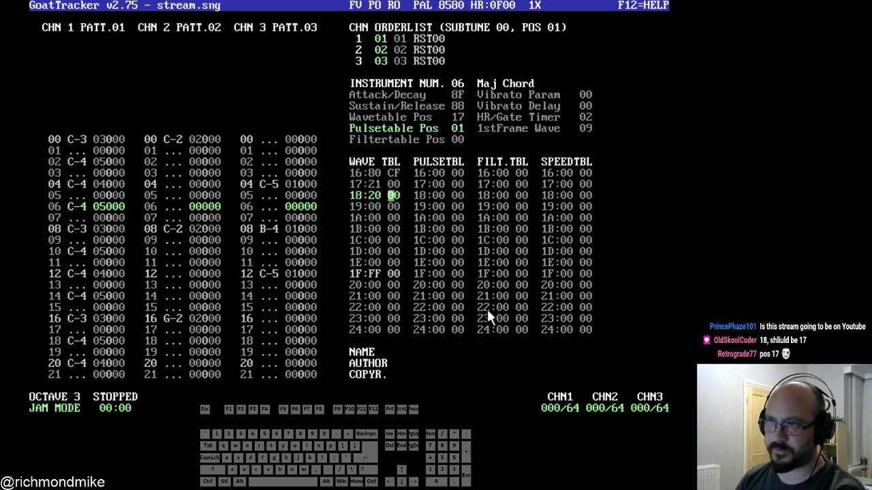
pyautogui.press('Down')
pyautogui.press('Left')
pyautogui.write('2020202')
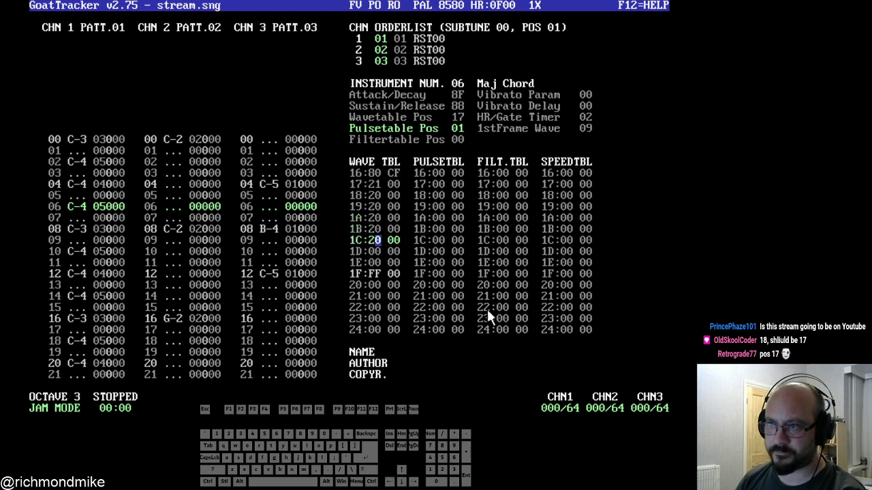
pyautogui.write('0202')
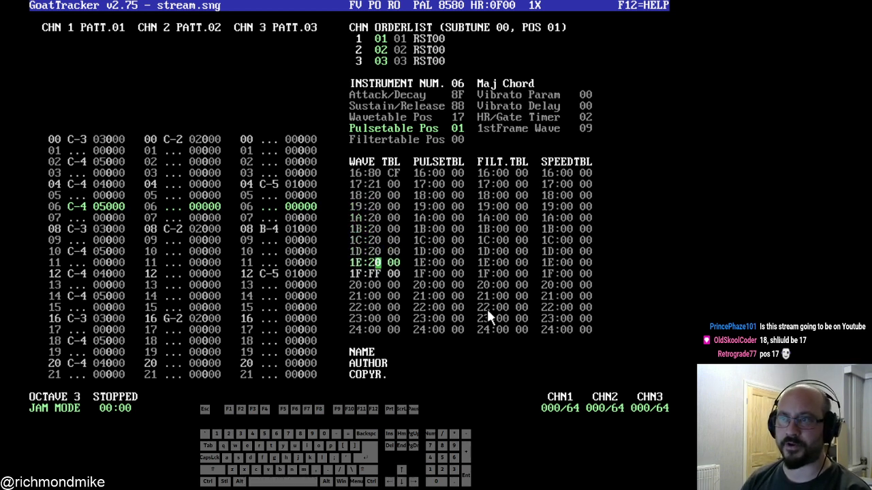
pyautogui.press('Up')
pyautogui.press('Up')
pyautogui.press('Up')
pyautogui.press('Up')
pyautogui.press('Up')
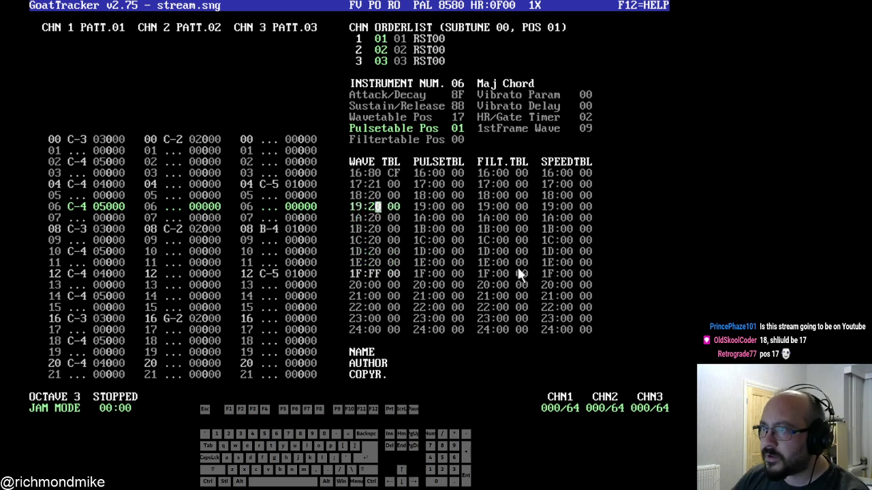
# - Try F3 and FF as the Maj Chord instrument's Sustain/Release, and settle on F5
pyautogui.click(460, 105)
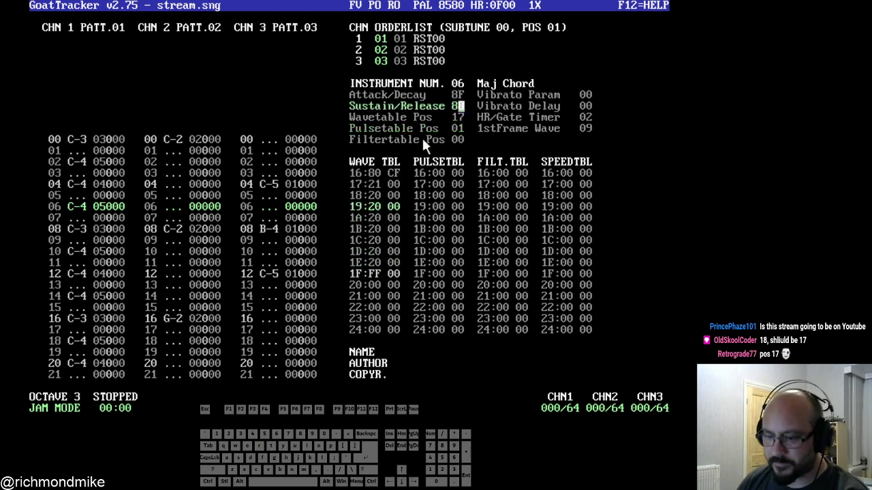
pyautogui.write('f')
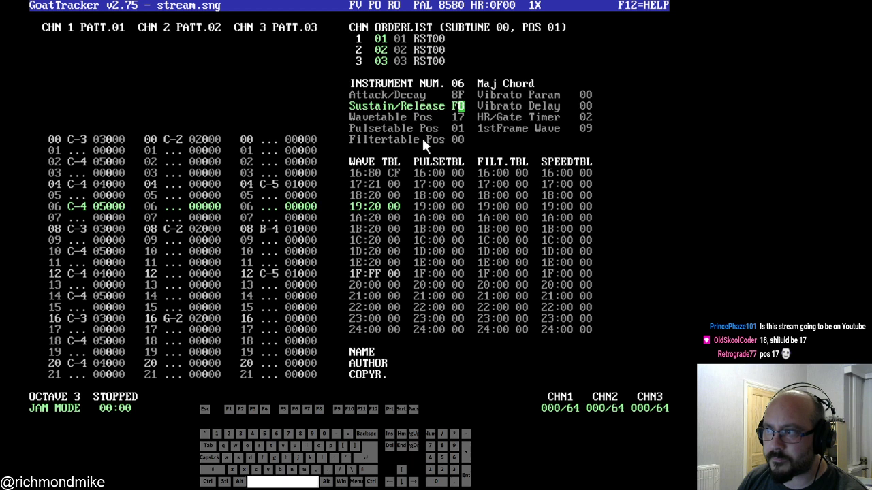
pyautogui.write('3')
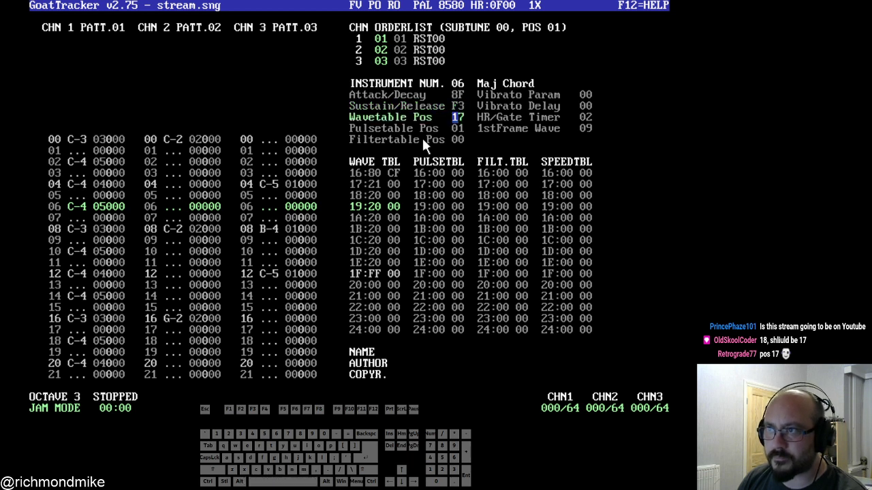
pyautogui.press('Left')
pyautogui.write('f')
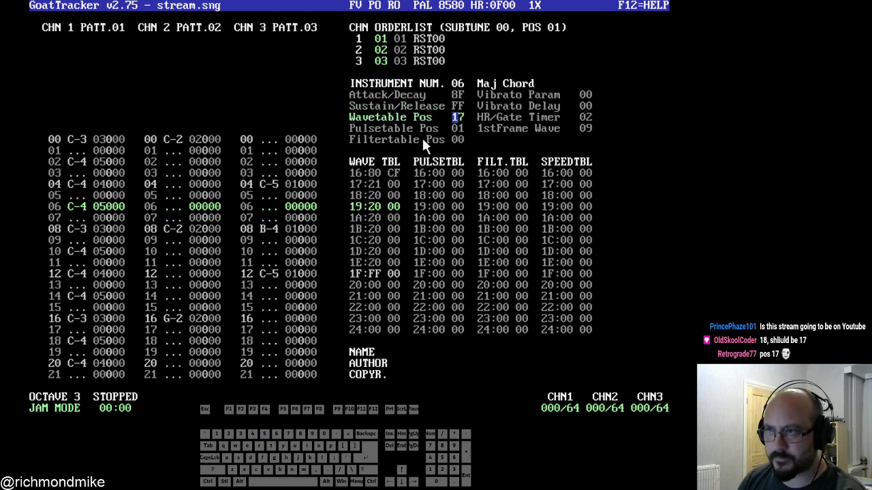
pyautogui.press('Left')
pyautogui.write('5')
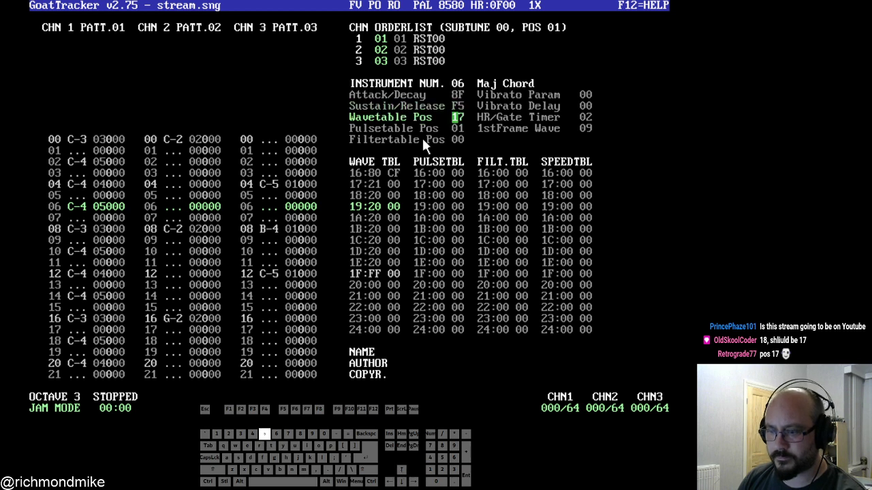
# - Try F7 and F9 as the Maj Chord instrument's Sustain/Release
pyautogui.press('Up')
pyautogui.press('Right')
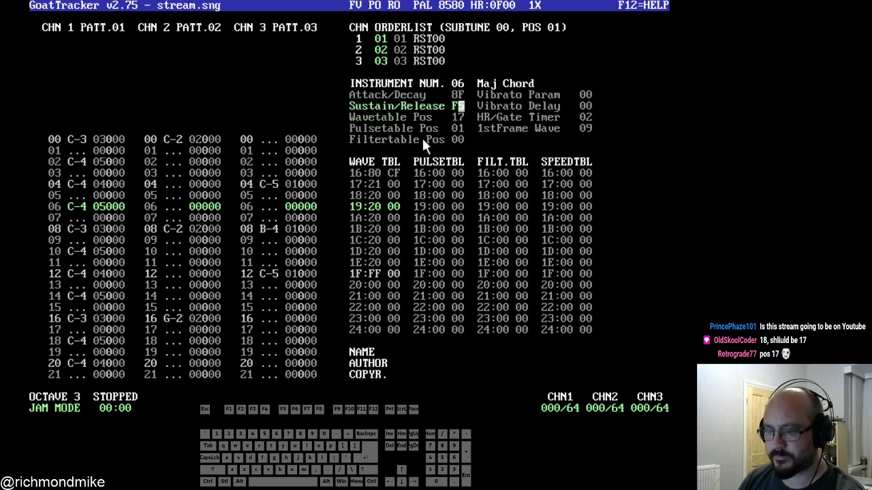
pyautogui.write('7')
pyautogui.press('Up')
pyautogui.press('Right')
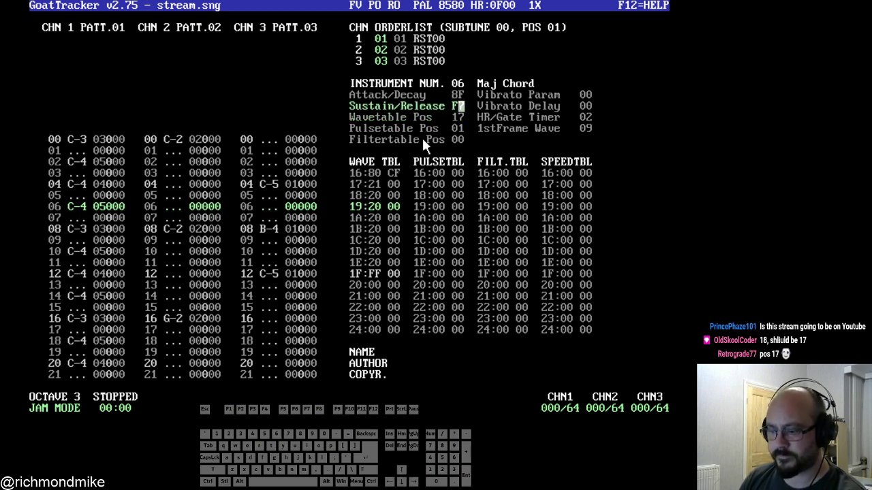
pyautogui.write('9')
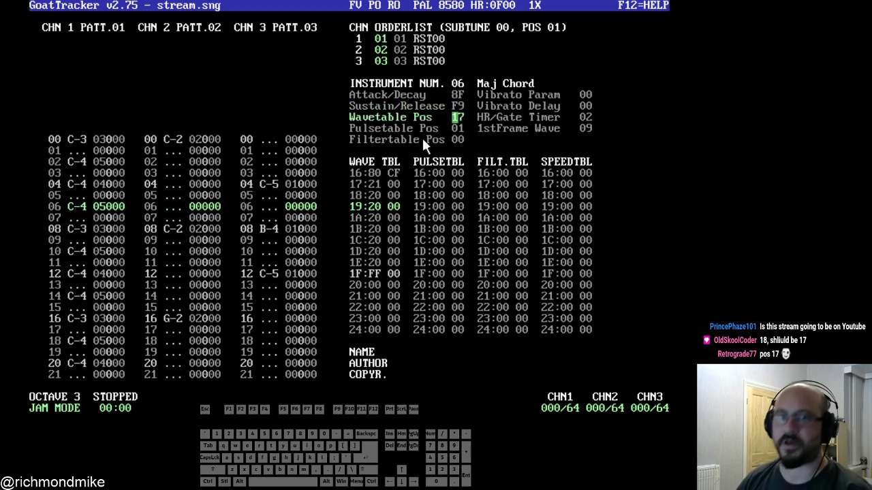
# - Fill the note column of wavetable rows 18 to 1A with 01
pyautogui.click(376, 195)
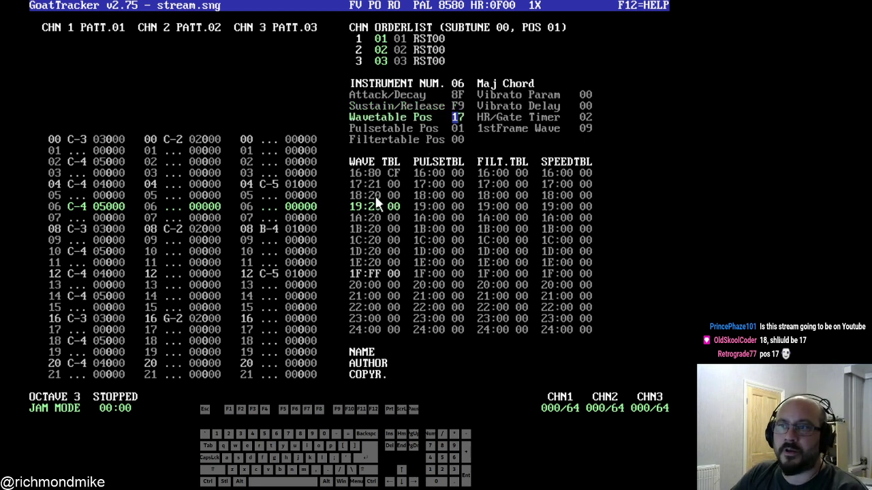
pyautogui.click(376, 182)
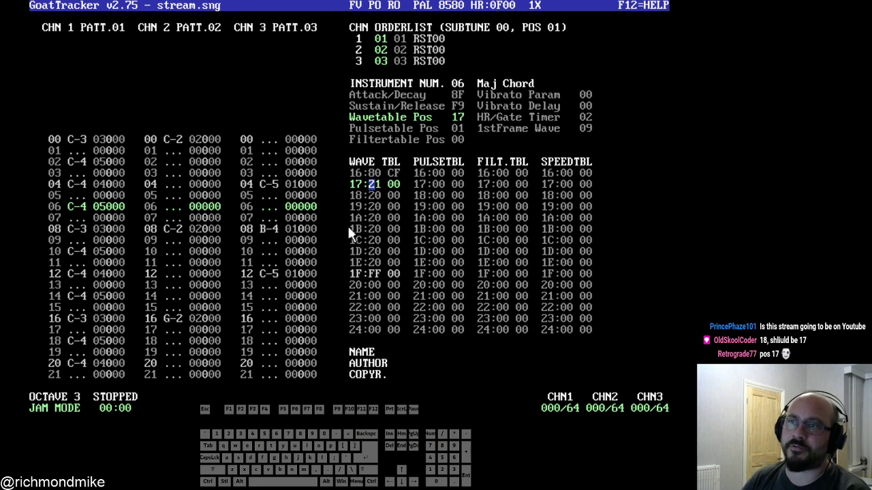
pyautogui.write('1')
pyautogui.press('Down')
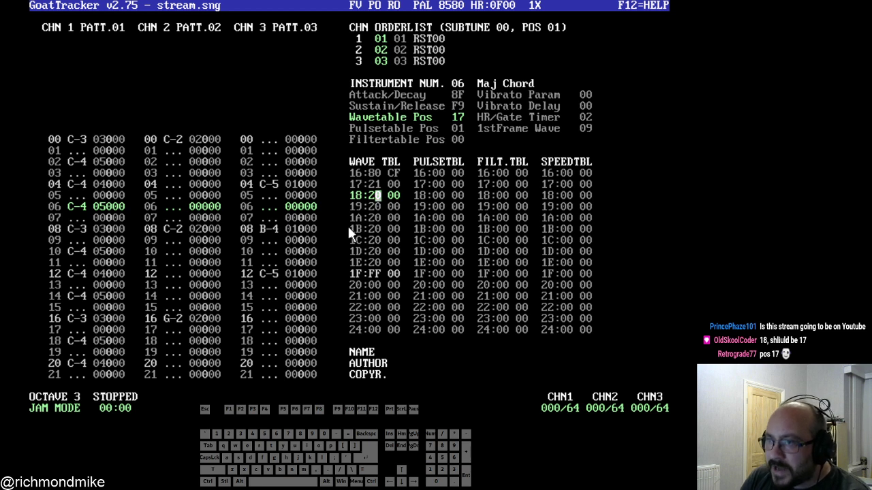
pyautogui.press('Right')
pyautogui.press('Right')
pyautogui.press('Left')
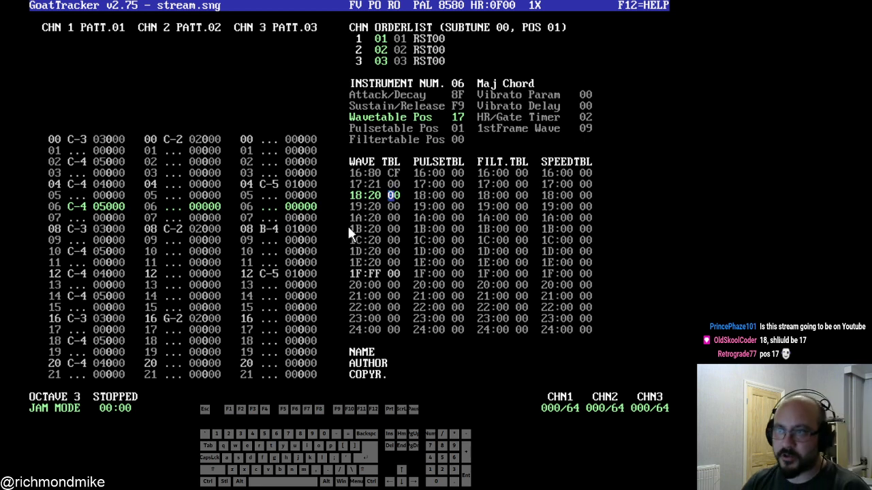
pyautogui.write('01')
pyautogui.press('Right')
pyautogui.press('Right')
pyautogui.press('Right')
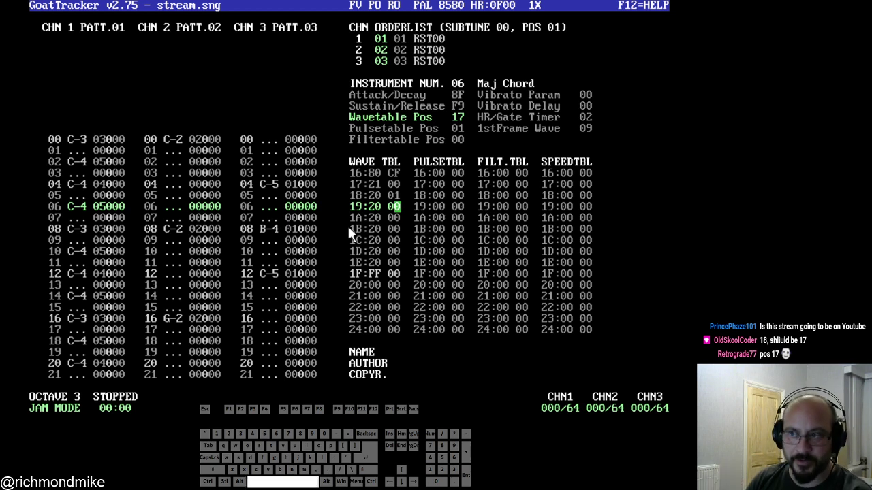
pyautogui.write('1')
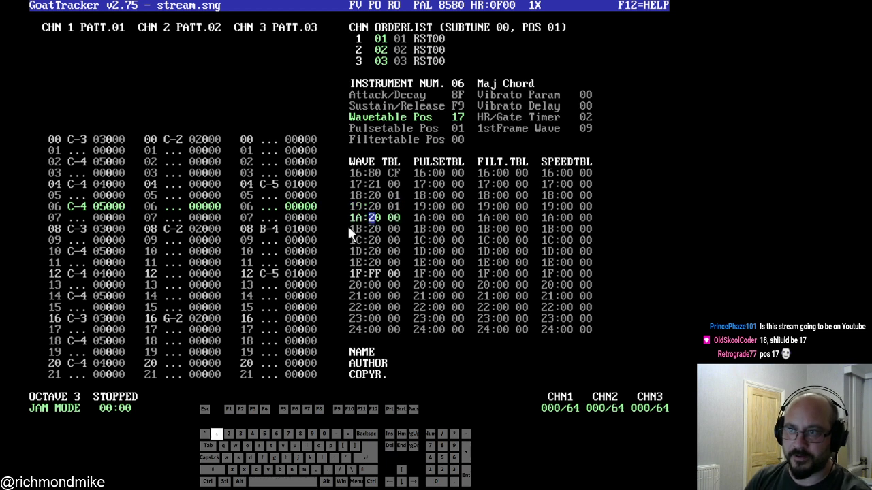
pyautogui.press('Right')
pyautogui.press('Right')
pyautogui.write('01')
pyautogui.press('space')
pyautogui.press('space')
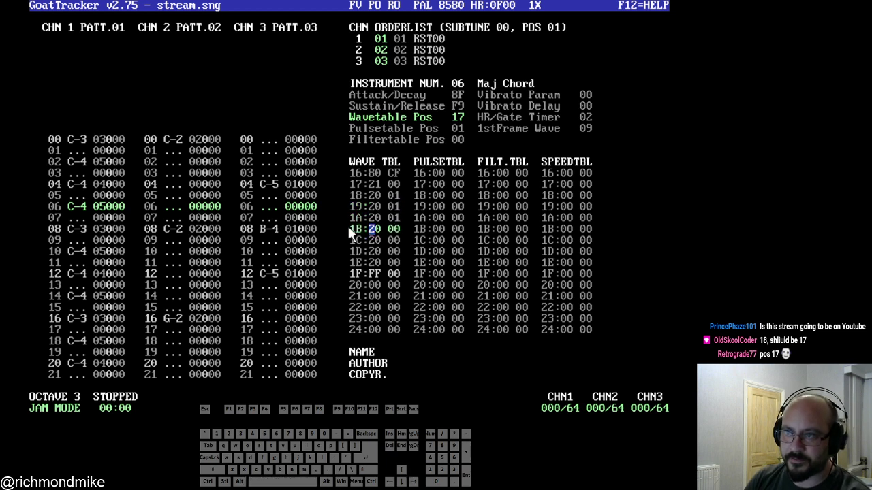
# - Change the note column of wavetable rows 18 to 1A to 02
pyautogui.press('Right')
pyautogui.press('Right')
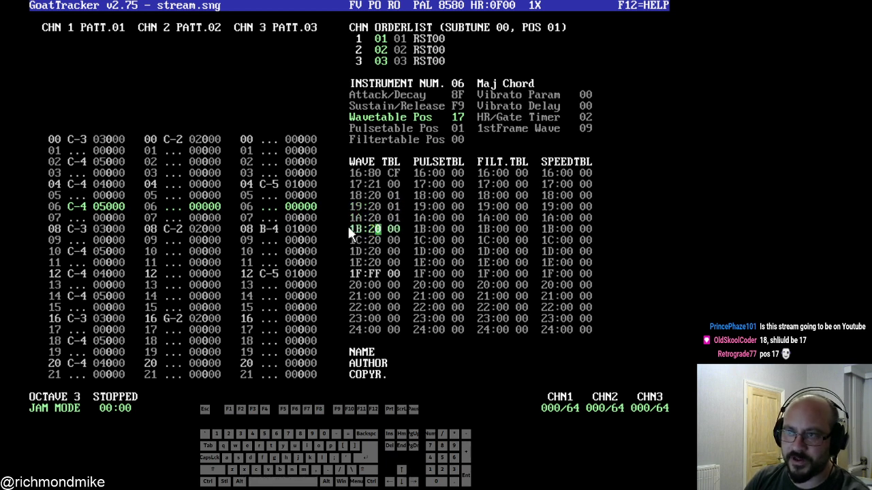
pyautogui.press('Up')
pyautogui.press('Up')
pyautogui.press('Up')
pyautogui.write('2')
pyautogui.press('Left')
pyautogui.press('Down')
pyautogui.press('Right')
pyautogui.press('Right')
pyautogui.press('Right')
pyautogui.press('Right')
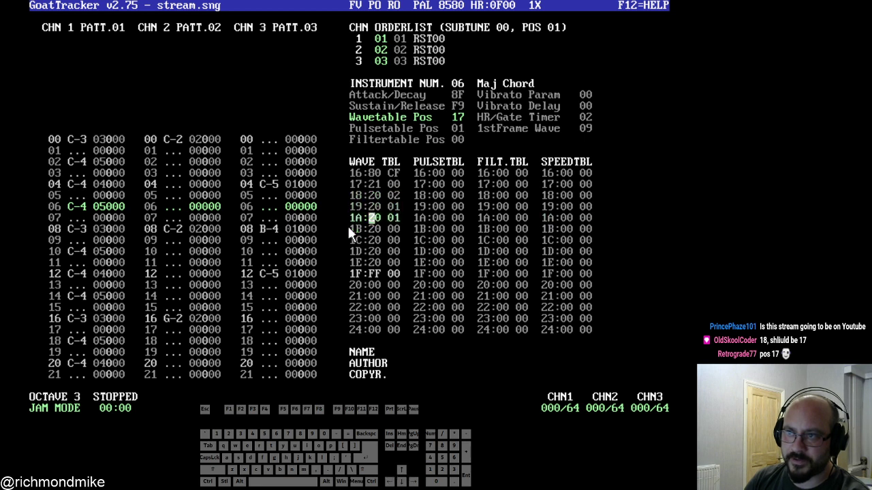
pyautogui.press('Up')
pyautogui.press('Right')
pyautogui.press('Left')
pyautogui.write('2')
pyautogui.press('Down')
pyautogui.press('Left')
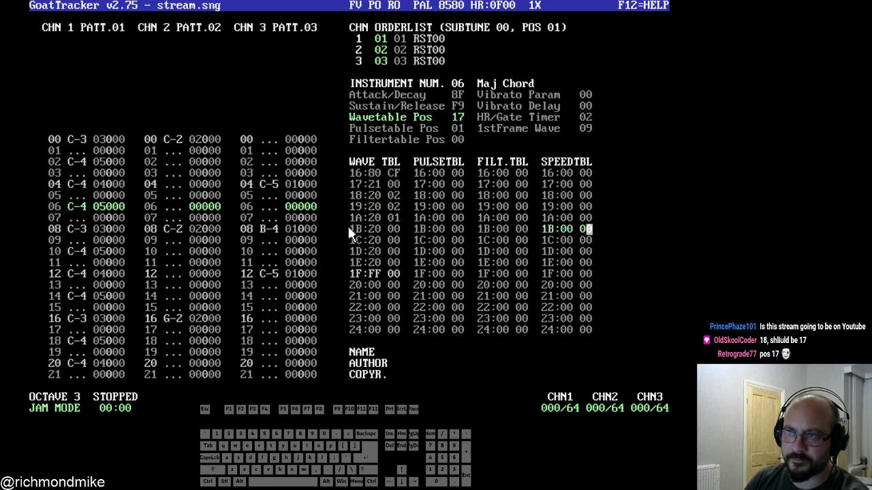
pyautogui.press('Up')
pyautogui.press('Right')
pyautogui.press('Right')
pyautogui.press('Right')
pyautogui.press('Right')
pyautogui.write('2')
pyautogui.press('space')
pyautogui.press('space')
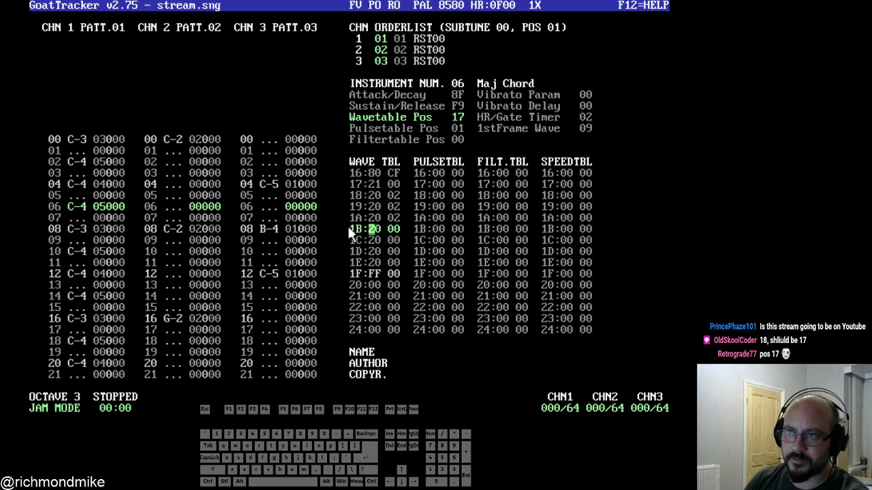
# - Set the note column of wavetable rows 18 to 1A to 04 for the chord's major third
pyautogui.press('Right')
pyautogui.press('Right')
pyautogui.press('Right')
pyautogui.press('Up')
pyautogui.press('Up')
pyautogui.press('Up')
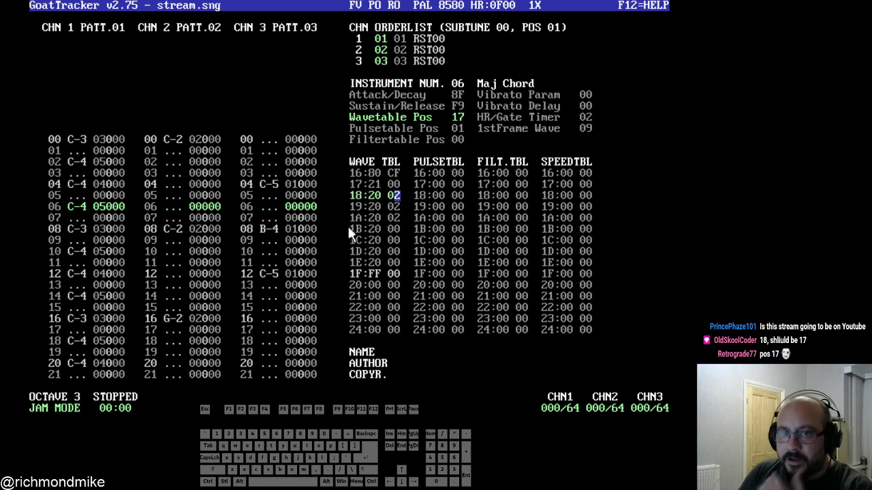
pyautogui.write('4')
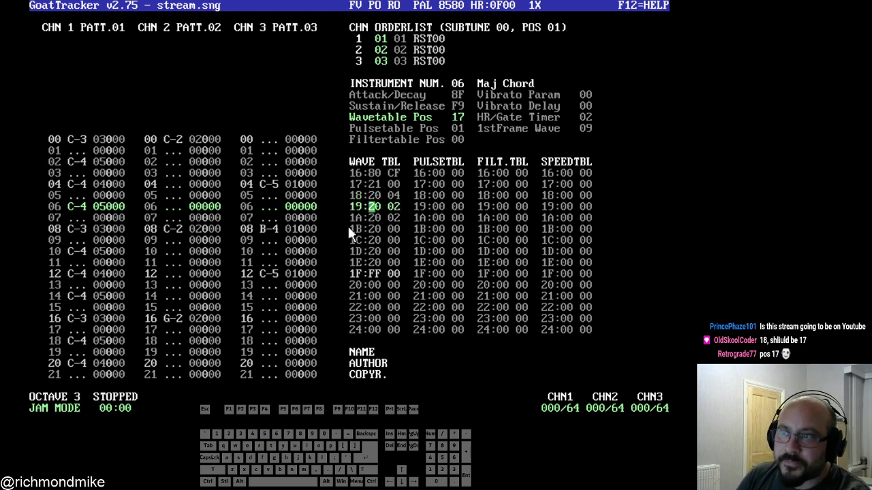
pyautogui.press('Right')
pyautogui.press('Right')
pyautogui.press('Right')
pyautogui.write('4')
pyautogui.press('Right')
pyautogui.press('Right')
pyautogui.press('Right')
pyautogui.write('4')
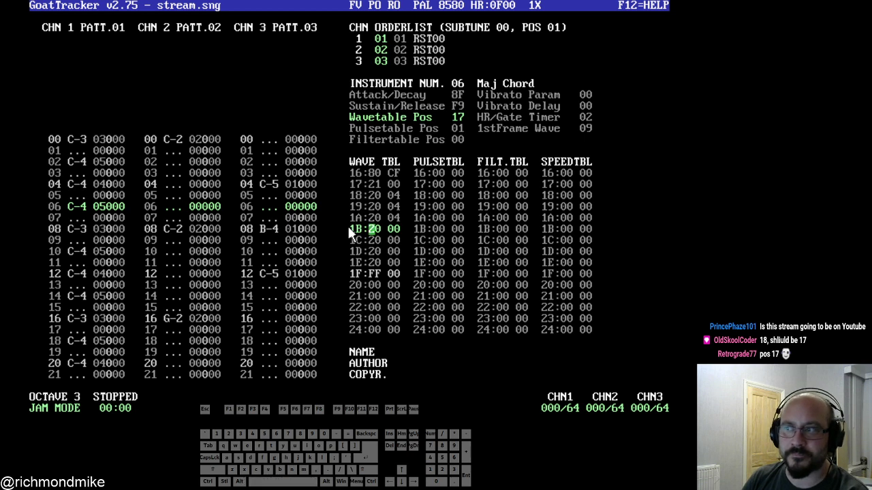
# - Set the note column of wavetable rows 1B to 1D to 07 for the chord's fifth
pyautogui.press('Right')
pyautogui.press('Right')
pyautogui.press('Right')
pyautogui.write('7')
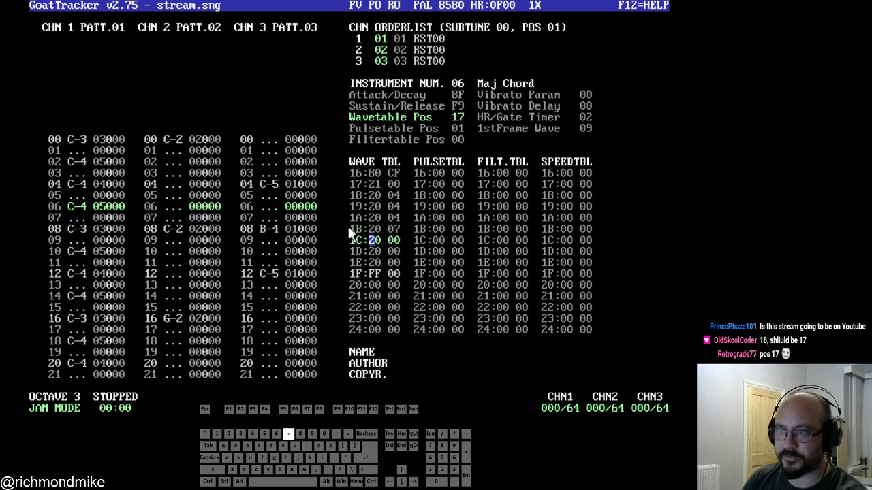
pyautogui.press('Right')
pyautogui.press('Right')
pyautogui.write('7')
pyautogui.press('Right')
pyautogui.press('Right')
pyautogui.press('Right')
pyautogui.write('7')
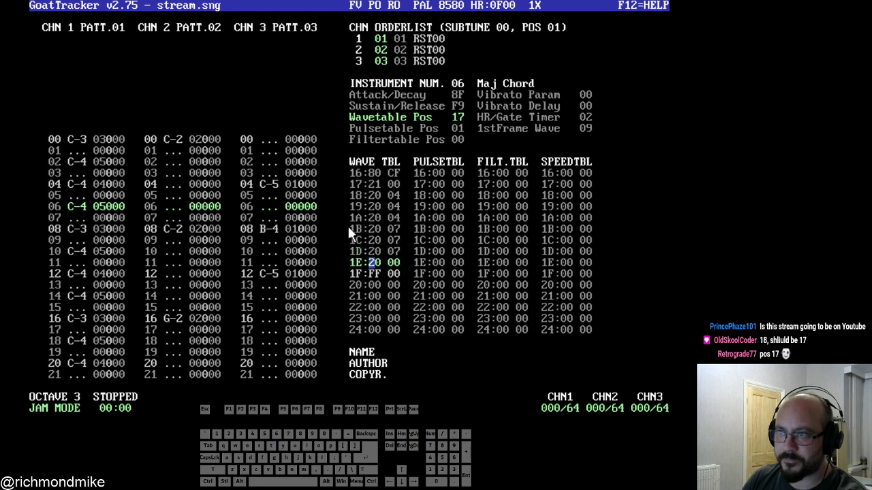
# - Replace wavetable row 1E with three empty rows ahead of the FF end marker
pyautogui.press('Delete')
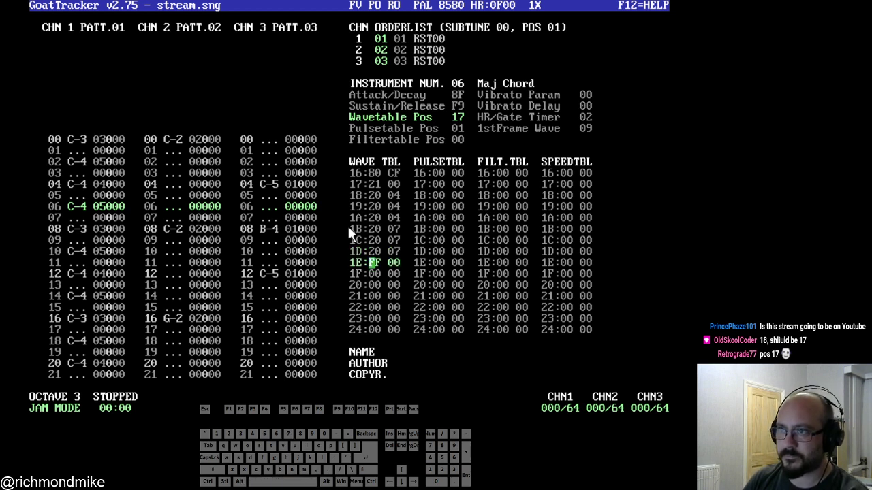
pyautogui.press('Right')
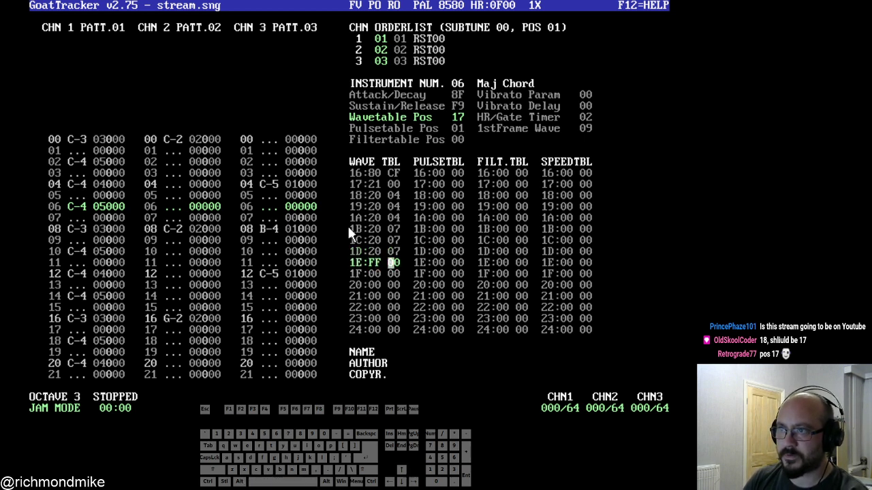
pyautogui.press('Insert')
pyautogui.press('Insert')
pyautogui.press('Right')
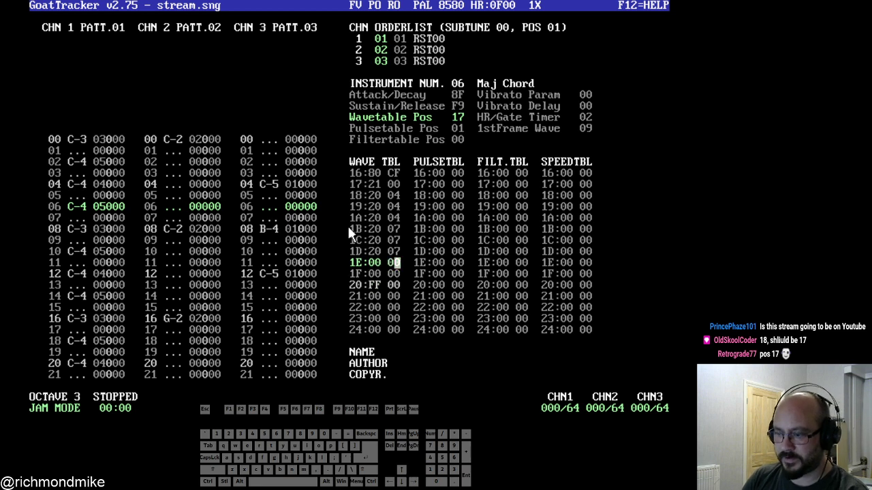
pyautogui.press('Insert')
# - Fill the note column of wavetable rows 1E to 20 with 0C for the octave
pyautogui.write('c')
pyautogui.press('Right')
pyautogui.press('Right')
pyautogui.press('Right')
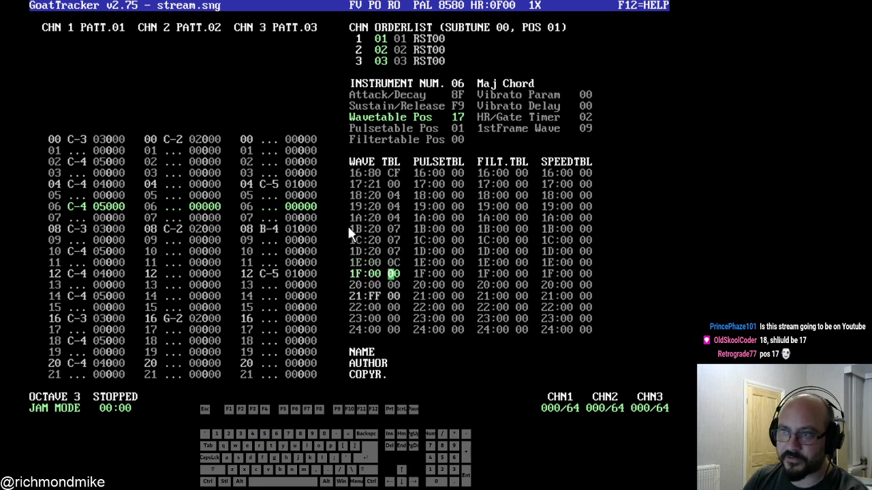
pyautogui.write('c')
pyautogui.press('Right')
pyautogui.press('Right')
pyautogui.press('Right')
pyautogui.write('c')
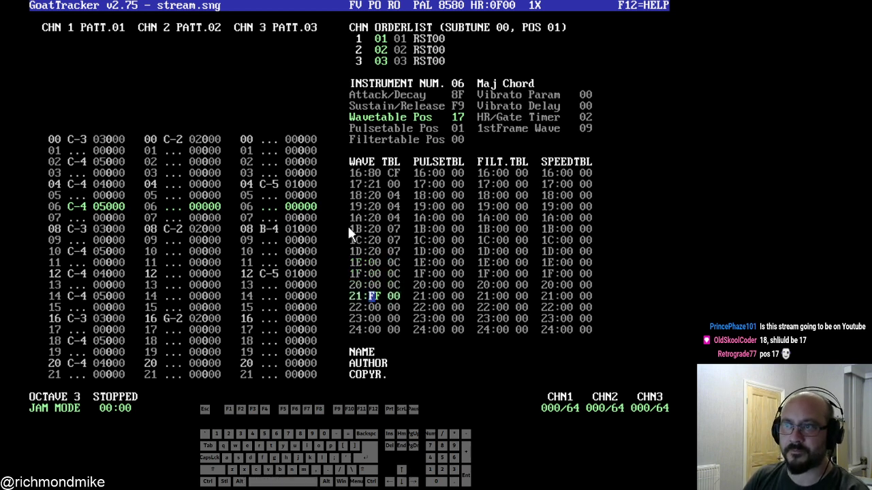
pyautogui.press('space')
pyautogui.press('space')
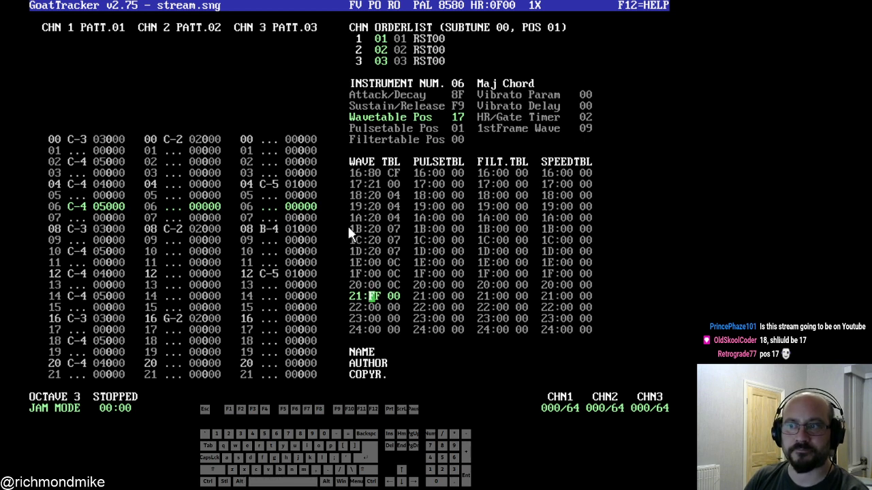
# - Make the FF marker in wavetable row 21 jump back to row 18 so the arpeggio loops
pyautogui.press('Right')
pyautogui.press('Right')
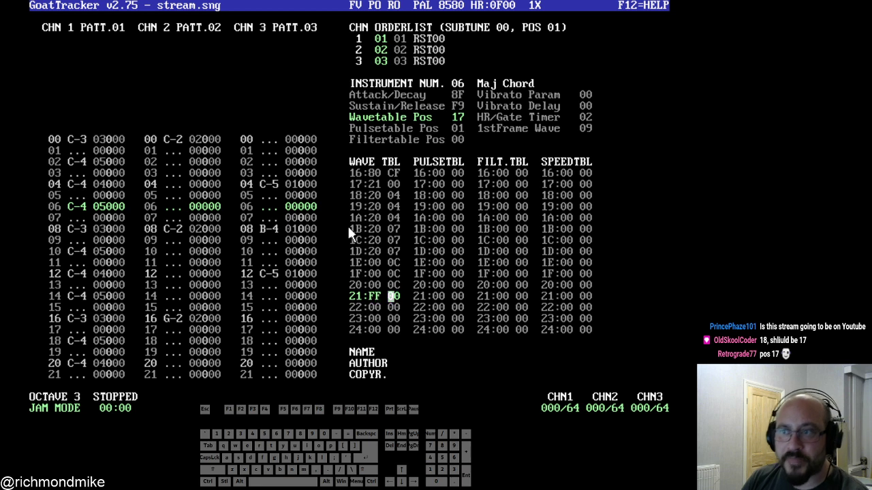
pyautogui.press('Left')
pyautogui.press('Left')
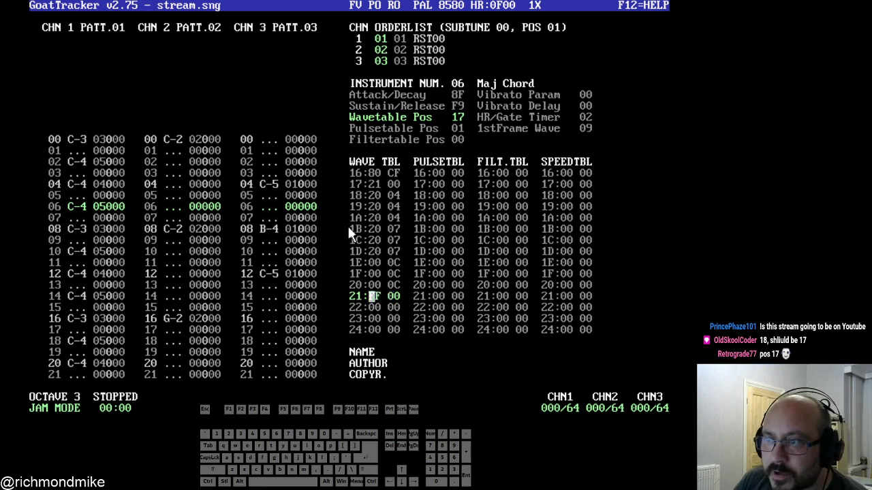
pyautogui.press('Right')
pyautogui.press('Right')
pyautogui.press('Right')
pyautogui.press('Up')
pyautogui.press('Up')
pyautogui.press('Up')
pyautogui.press('Up')
pyautogui.press('Up')
pyautogui.press('Up')
pyautogui.press('Up')
pyautogui.press('Up')
pyautogui.press('Up')
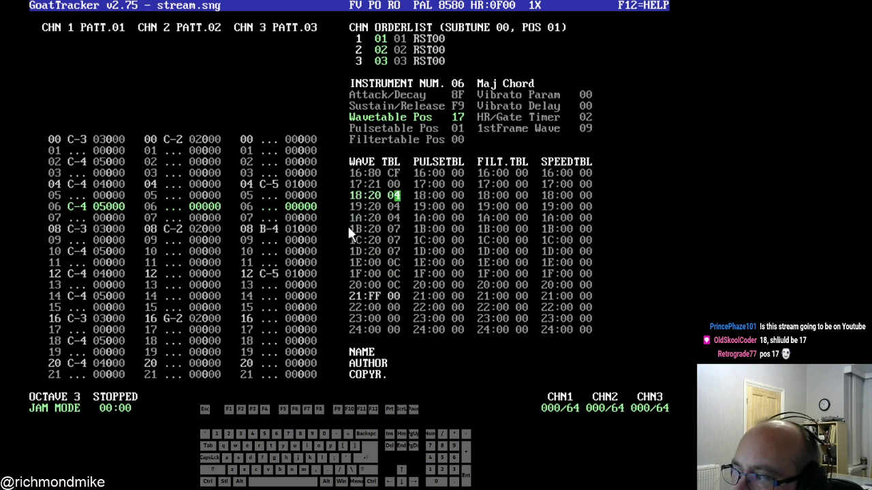
pyautogui.press('Down')
pyautogui.press('Down')
pyautogui.press('Down')
pyautogui.press('Down')
pyautogui.press('Down')
pyautogui.press('Down')
pyautogui.press('Down')
pyautogui.press('Down')
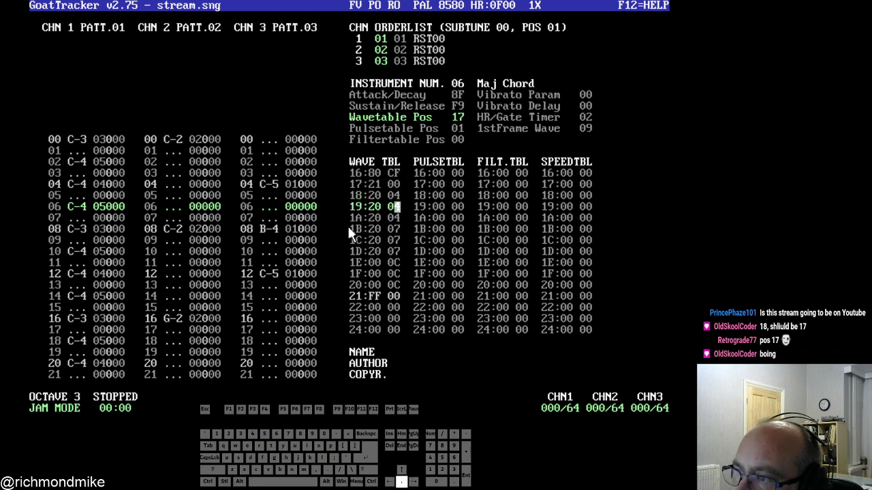
pyautogui.press('Down')
pyautogui.press('Left')
pyautogui.write('1')
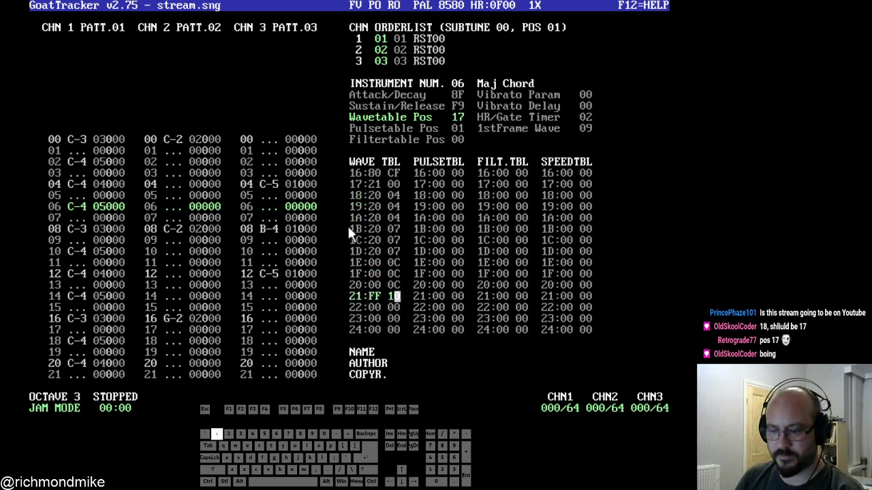
pyautogui.write('8')
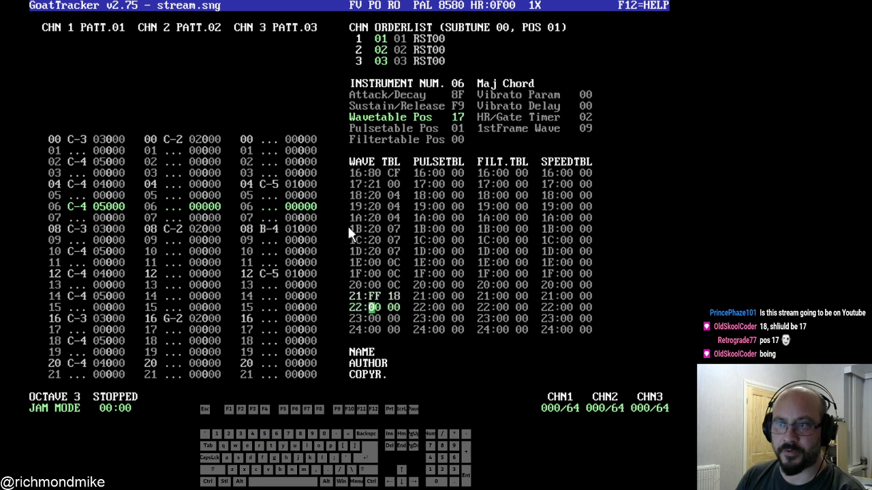
pyautogui.press('Up')
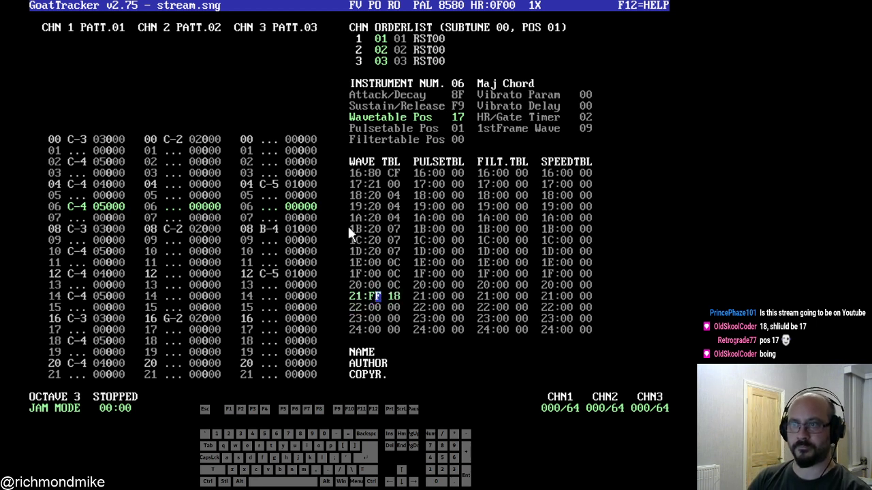
# - Set the Maj Chord instrument's Sustain/Release to FF
pyautogui.click(461, 108)
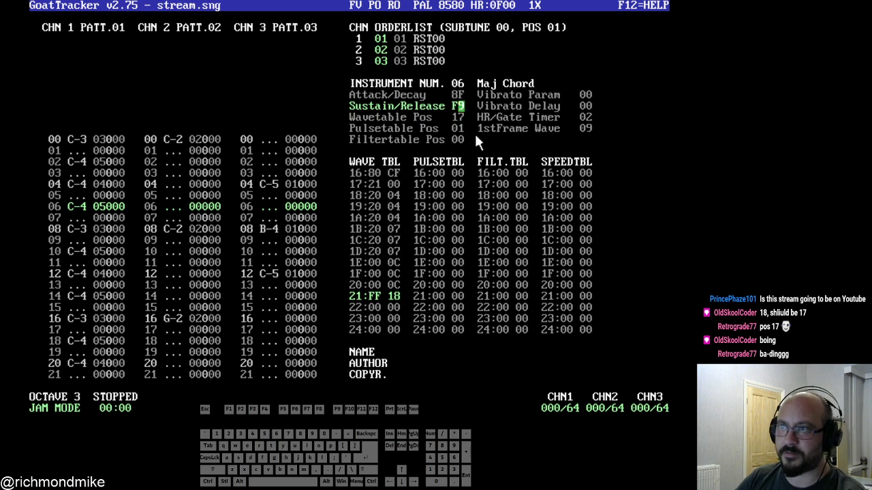
pyautogui.write('f')
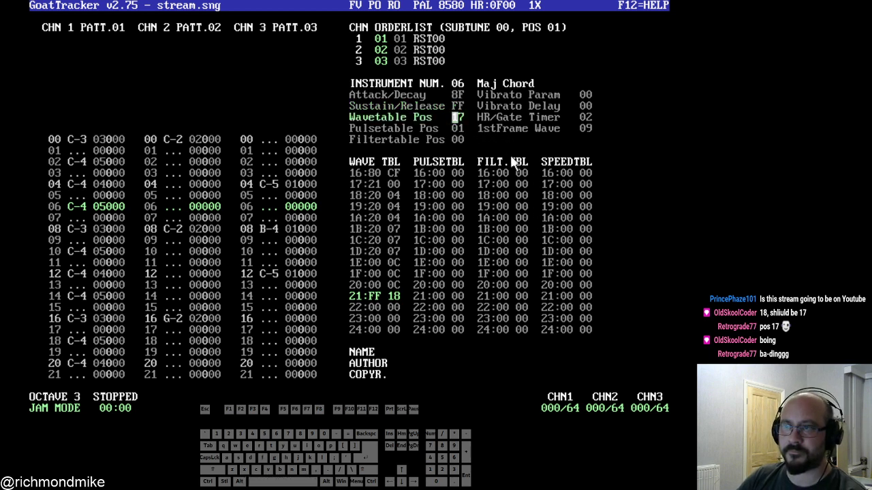
# - Delete one wavetable row from each of the 04, 07 and 0C note groups so each spans two rows
pyautogui.press('Tab')
pyautogui.press('Up')
pyautogui.press('Up')
pyautogui.press('Up')
pyautogui.press('Up')
pyautogui.press('Up')
pyautogui.press('Up')
pyautogui.press('Up')
pyautogui.press('Up')
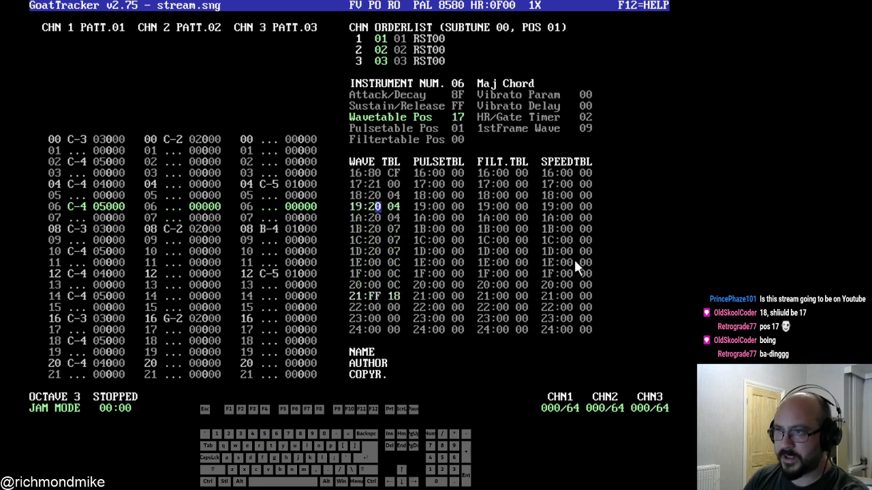
pyautogui.press('Delete')
pyautogui.press('Down')
pyautogui.press('Down')
pyautogui.press('Down')
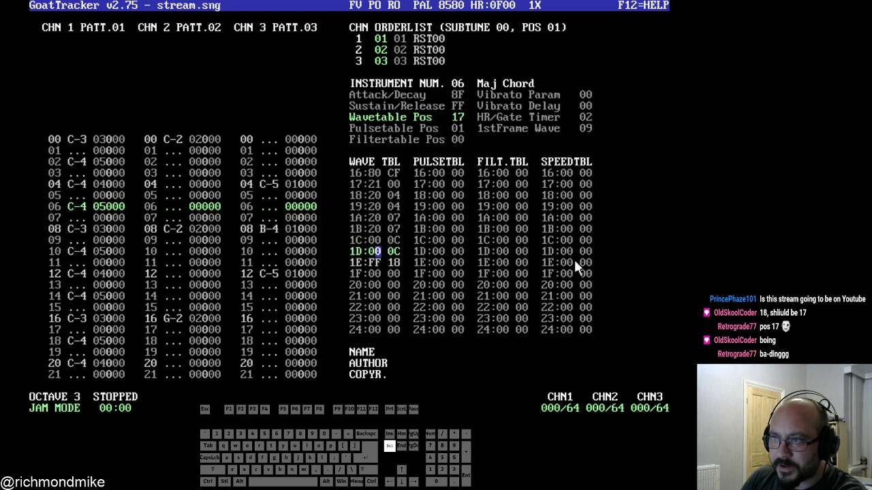
pyautogui.press('Delete')
# - Delete a further row from each of the 04, 07 and 0C groups so each note has a single row
pyautogui.press('Up')
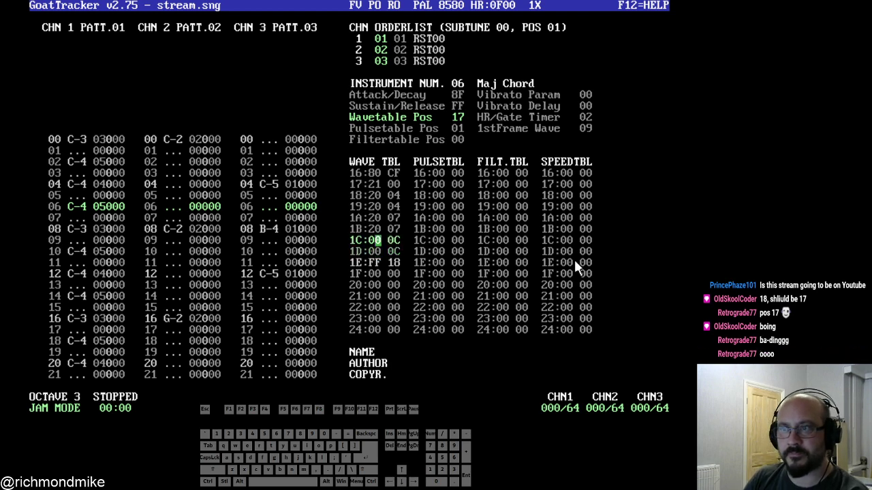
pyautogui.press('Up')
pyautogui.press('Up')
pyautogui.press('Up')
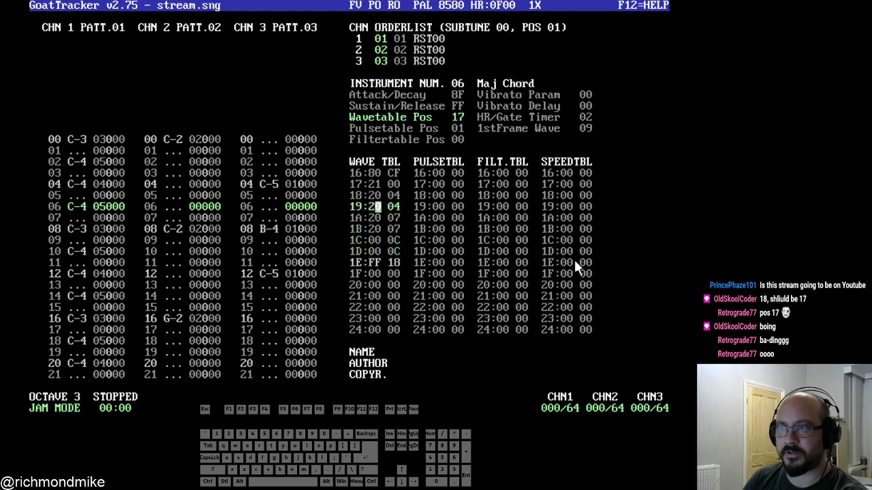
pyautogui.press('Delete')
pyautogui.press('Down')
pyautogui.press('Delete')
pyautogui.press('Down')
pyautogui.press('Delete')
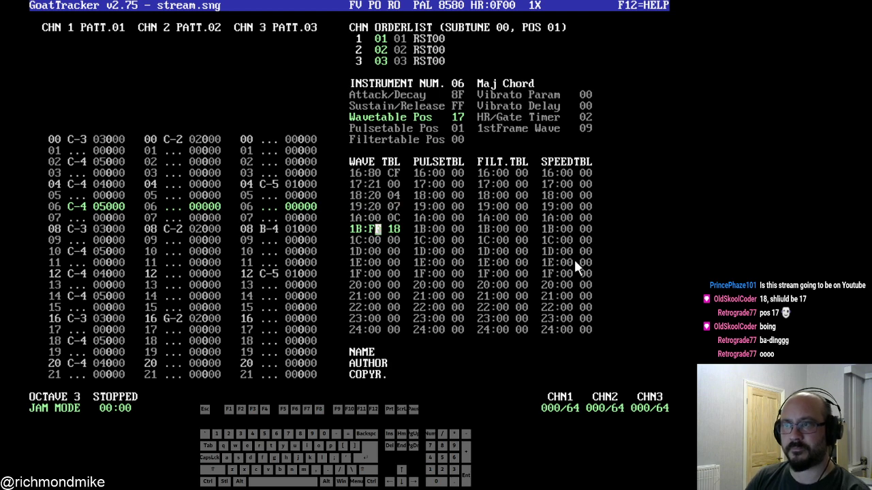
# - Insert an empty wavetable row after the 21 00 row and after each of the 04, 07 and 0C rows
pyautogui.press('Right')
pyautogui.press('Up')
pyautogui.press('Up')
pyautogui.press('Up')
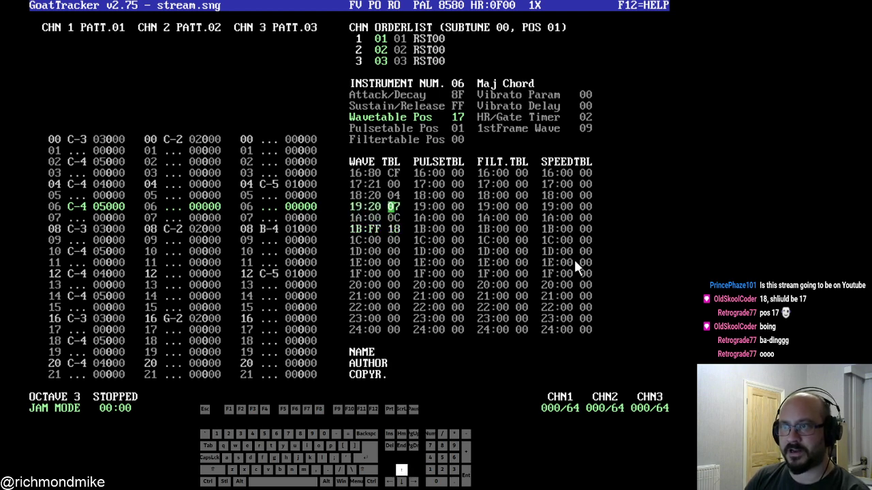
pyautogui.press('Insert')
pyautogui.press('Down')
pyautogui.press('Down')
pyautogui.press('Insert')
pyautogui.press('Down')
pyautogui.press('Down')
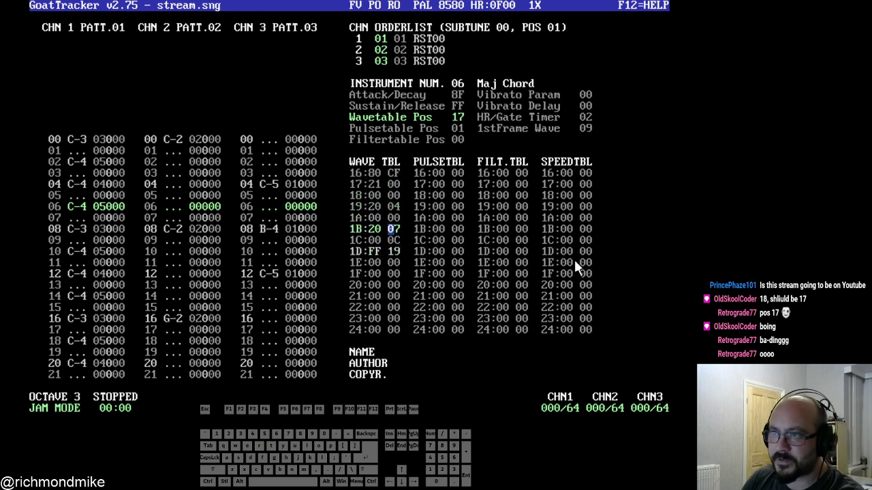
pyautogui.press('Insert')
pyautogui.press('Down')
pyautogui.press('Down')
pyautogui.press('Insert')
# - Fill the note column of the empty rows 1E, 1C and 1A with 0C, 07 and 04 respectively
pyautogui.press('Up')
pyautogui.press('Right')
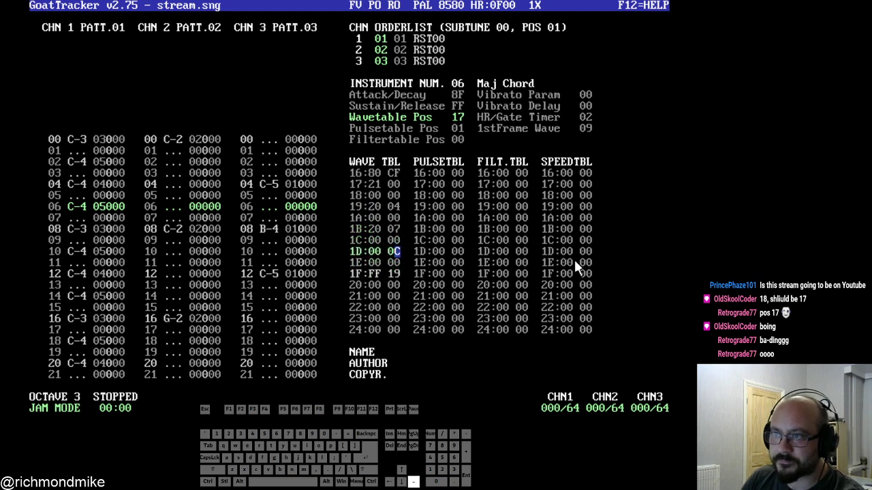
pyautogui.press('Down')
pyautogui.write('c')
pyautogui.press('Up')
pyautogui.press('Up')
pyautogui.press('Right')
pyautogui.press('Up')
pyautogui.write('07')
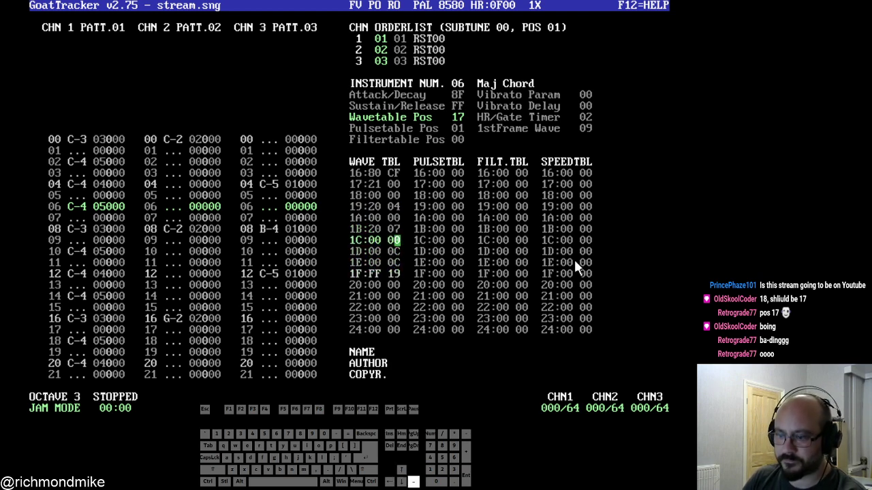
pyautogui.press('Left')
pyautogui.press('Up')
pyautogui.press('Up')
pyautogui.press('Right')
pyautogui.write('04')
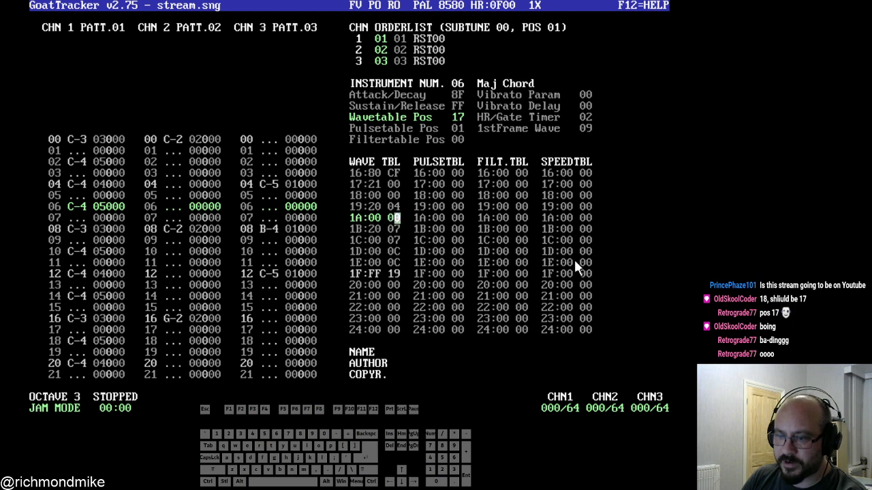
pyautogui.press('Left')
pyautogui.press('Up')
pyautogui.press('Up')
pyautogui.press('Insert')
pyautogui.press('Right')
pyautogui.write('04')
pyautogui.press('Left')
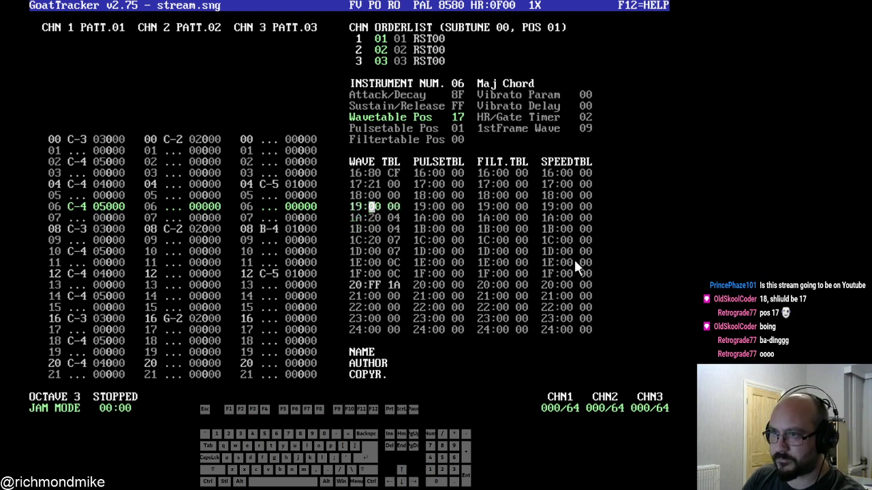
pyautogui.press('Insert')
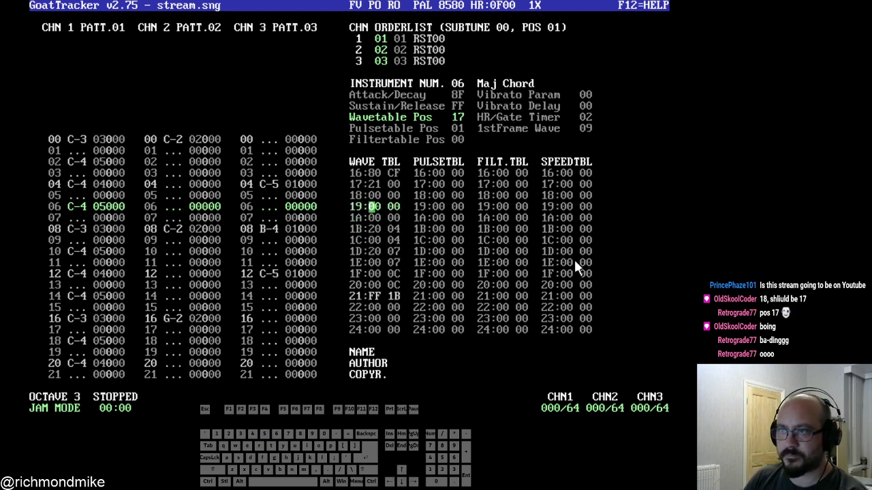
pyautogui.press('Right')
pyautogui.press('Delete')
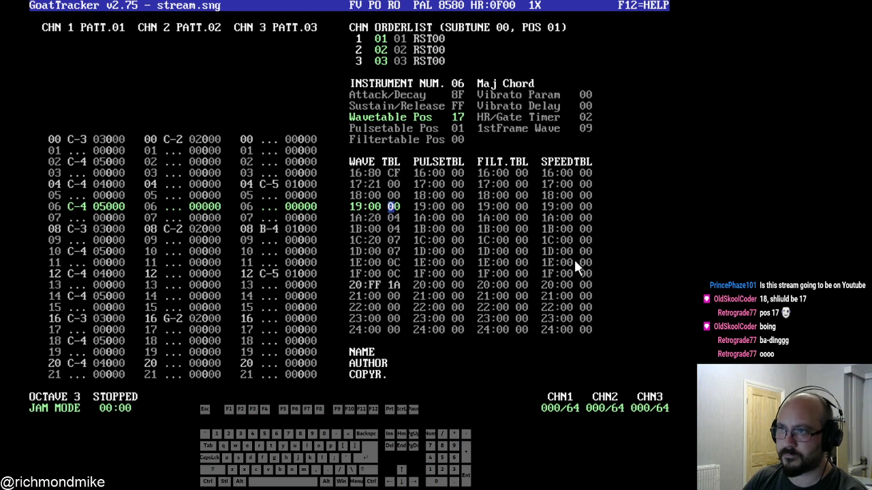
pyautogui.press('Delete')
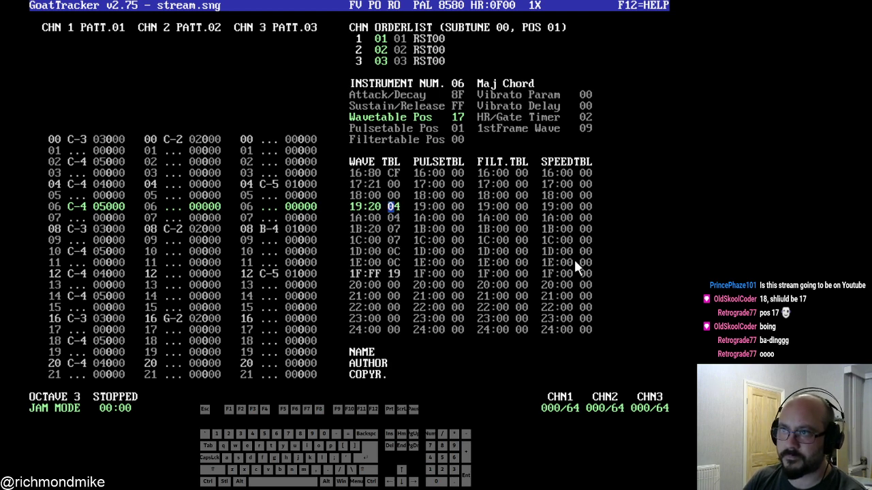
pyautogui.press('Up')
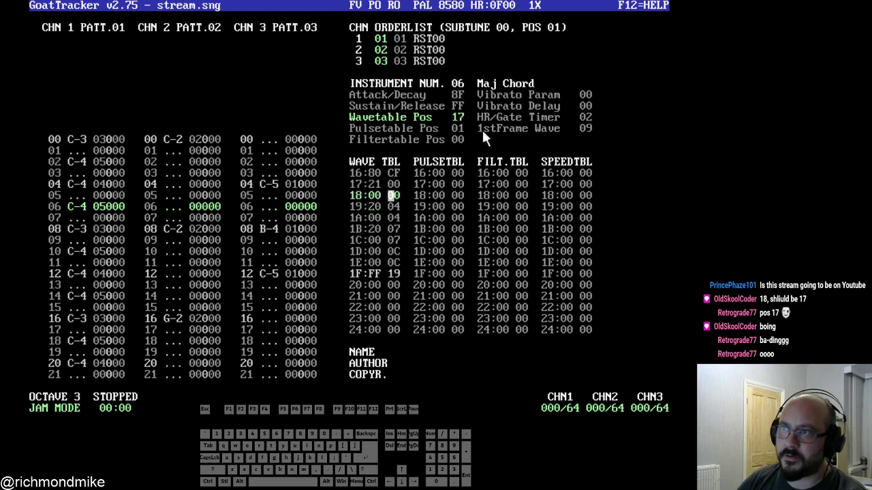
# - Set the Maj Chord instrument's Sustain/Release to FA and audition it with a note on channel 2
pyautogui.click(458, 103)
pyautogui.press('Down')
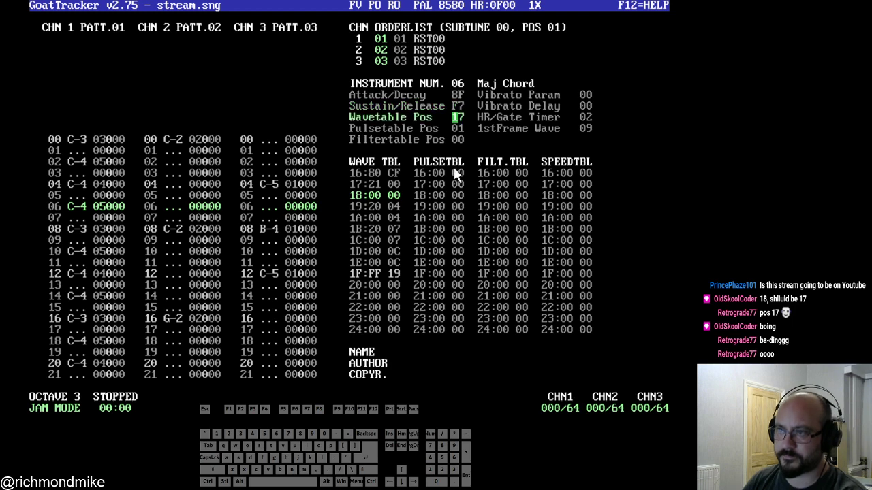
pyautogui.press('Up')
pyautogui.write('fa')
pyautogui.press('Down')
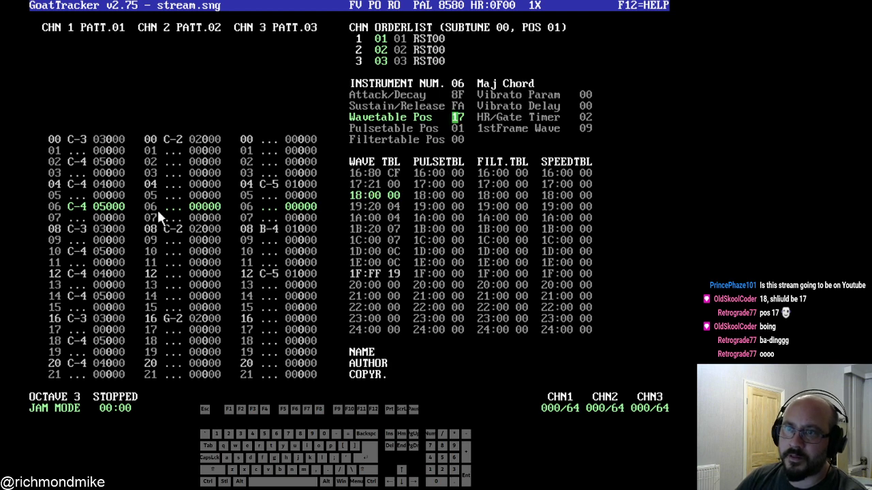
pyautogui.click(173, 197)
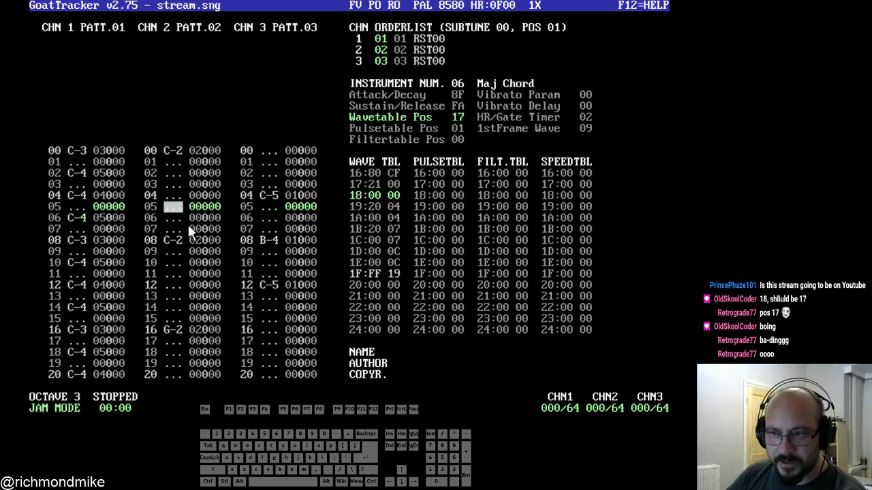
pyautogui.press('t')
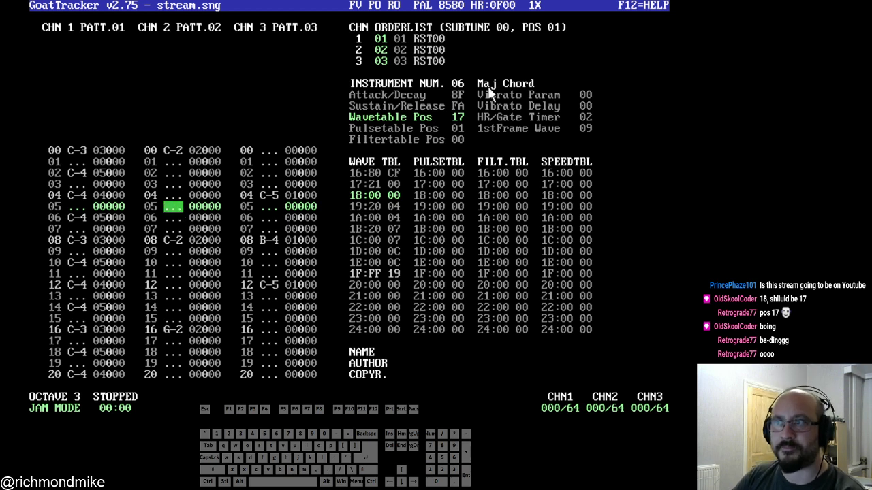
# - Switch to instrument 07 and name it Minor Chord
pyautogui.click(458, 84)
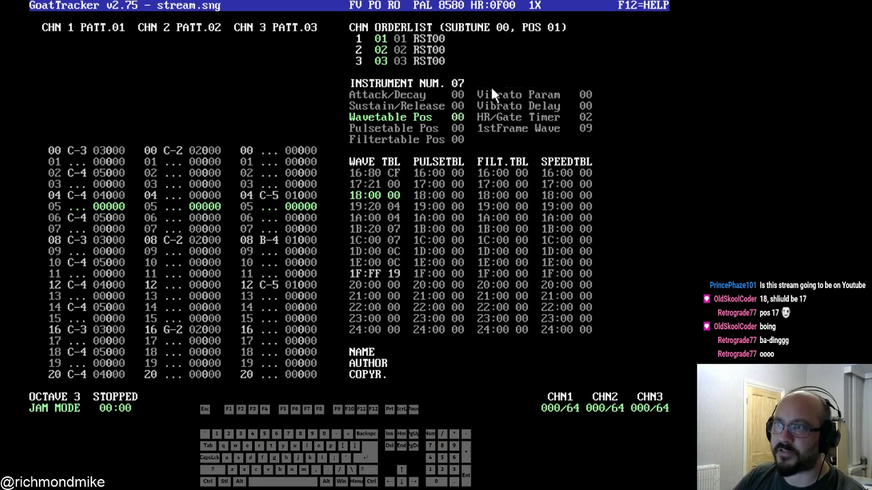
pyautogui.click(491, 85)
pyautogui.write('Minor Chord')
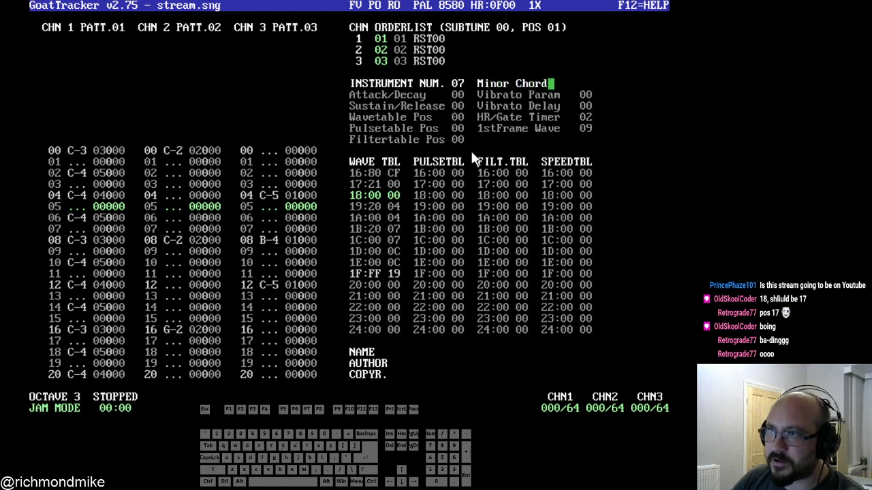
# - Set the Minor Chord's Attack/Decay to 8F, Sustain/Release to FA and Wavetable Pos to 20
pyautogui.click(460, 96)
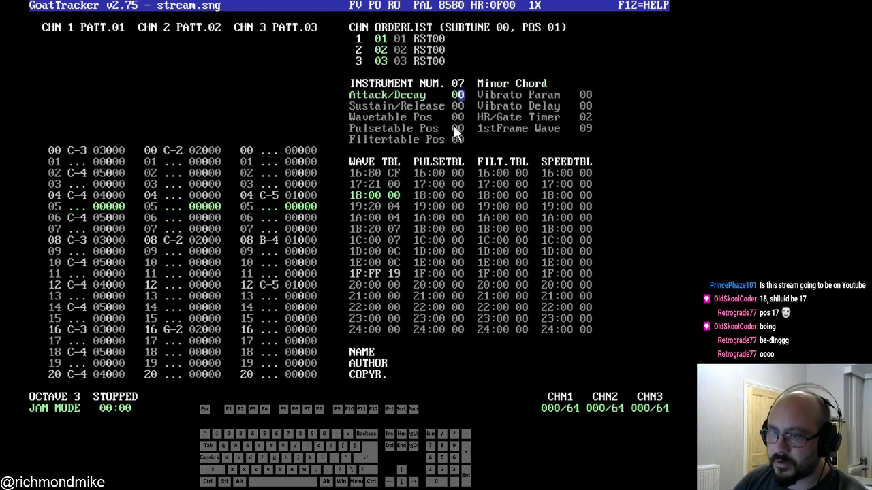
pyautogui.click(460, 84)
pyautogui.click(461, 83)
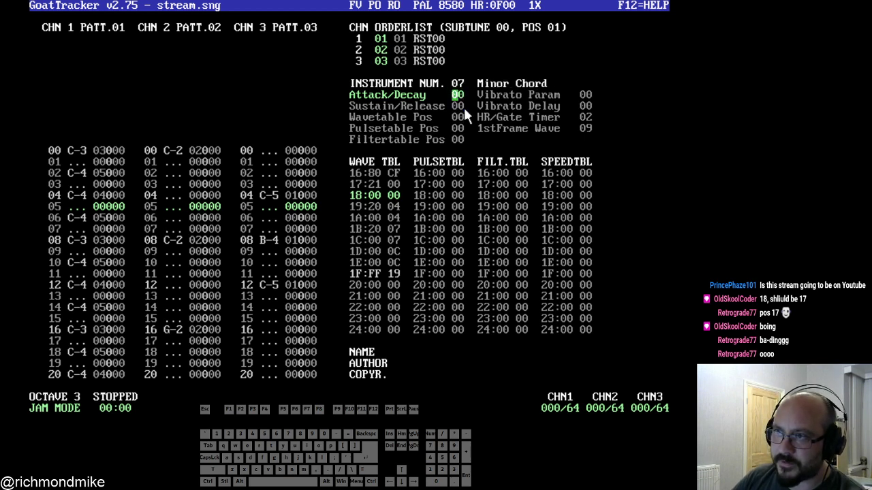
pyautogui.write('8ffa')
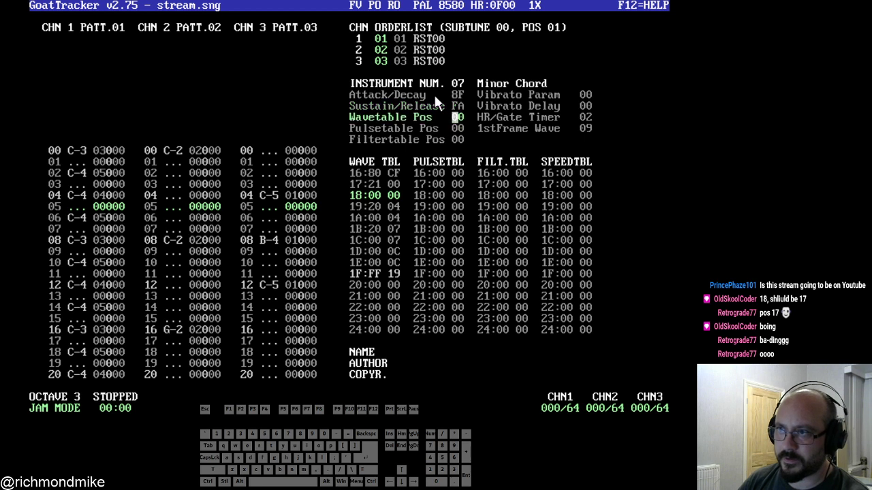
pyautogui.write('2')
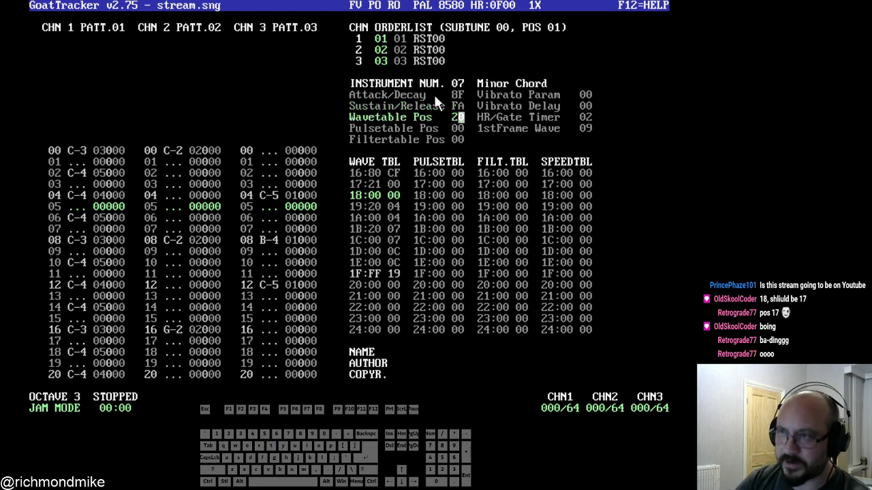
# - Set the waveform of wavetable row 20 to 21 as the start of the Minor Chord
pyautogui.press('Tab')
pyautogui.press('Down')
pyautogui.press('Down')
pyautogui.press('Down')
pyautogui.press('Down')
pyautogui.press('Down')
pyautogui.press('Down')
pyautogui.press('Down')
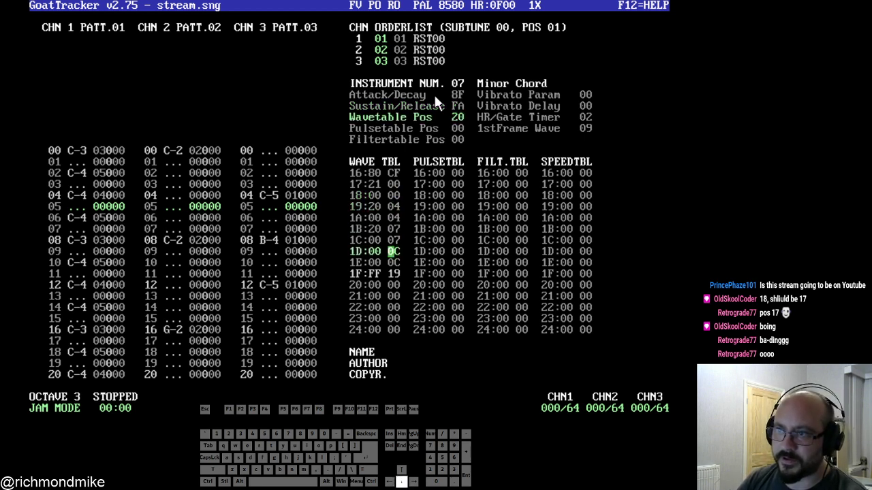
pyautogui.press('Left')
pyautogui.press('Left')
pyautogui.press('Down')
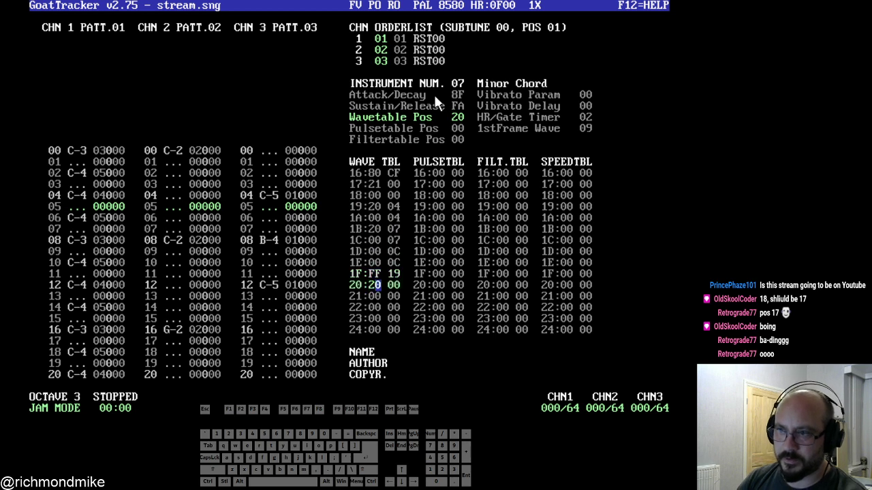
pyautogui.write('1')
pyautogui.press('Down')
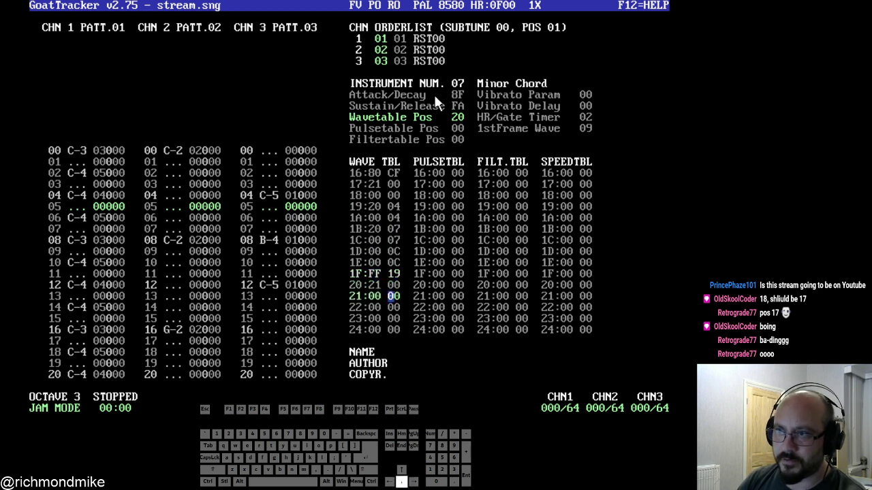
# - Set the waveform of wavetable rows 22 and 24 to 20
pyautogui.press('Left')
pyautogui.press('Left')
pyautogui.press('Down')
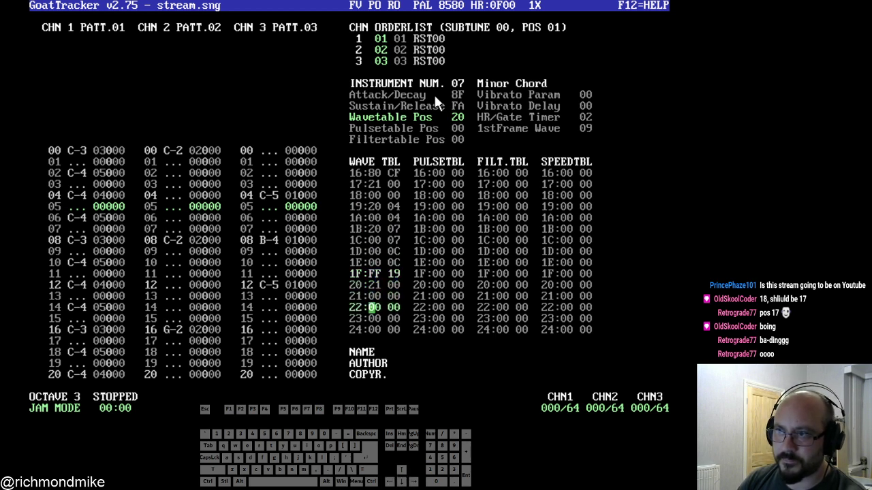
pyautogui.write('2')
pyautogui.press('Down')
pyautogui.press('Left')
pyautogui.press('Left')
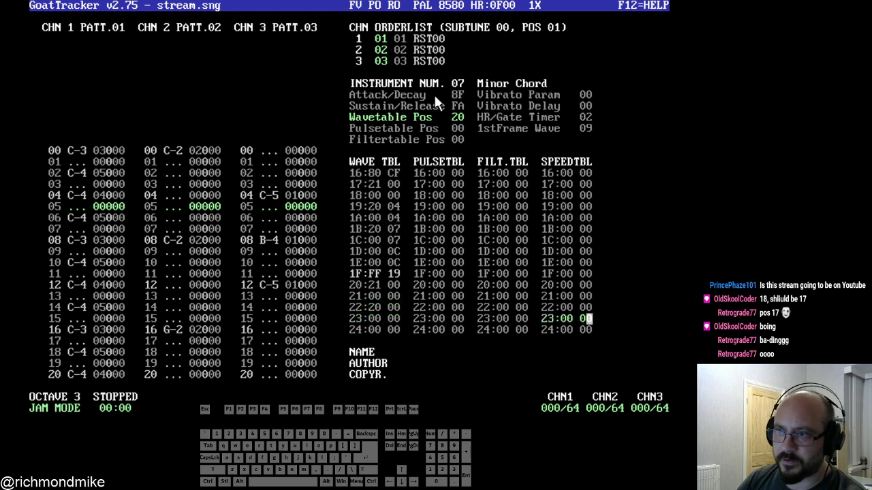
pyautogui.press('Right')
pyautogui.press('Down')
pyautogui.write('20')
pyautogui.press('Down')
pyautogui.press('Left')
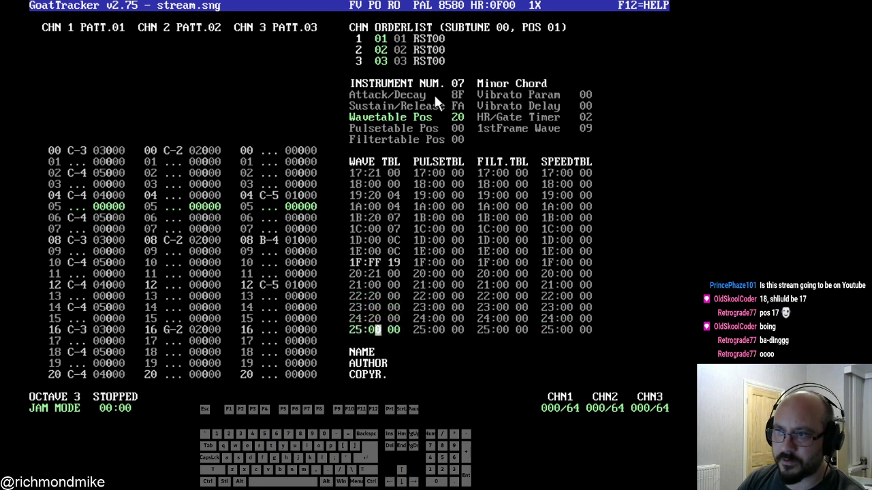
# - Set the note value of wavetable rows 22 and 23 to 03 for the Minor Chord's third
pyautogui.press('Down')
pyautogui.press('Down')
pyautogui.press('Down')
pyautogui.press('Up')
pyautogui.press('Up')
pyautogui.press('Up')
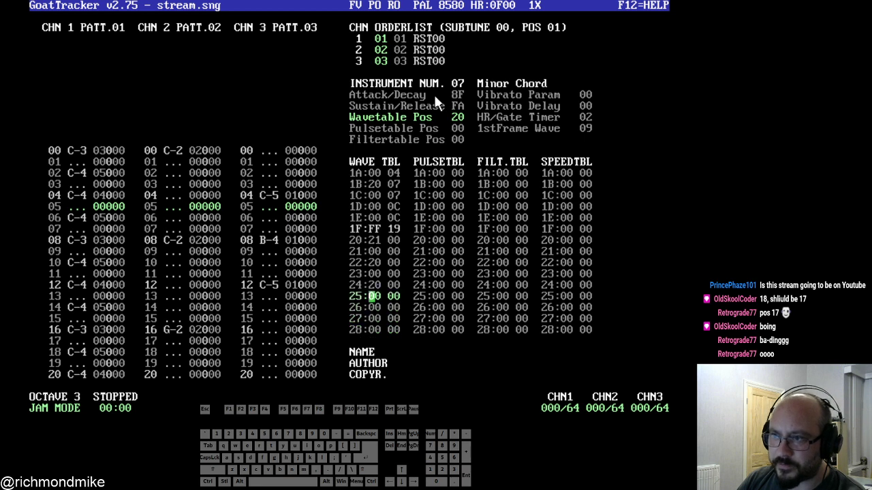
pyautogui.press('Up')
pyautogui.press('Up')
pyautogui.press('Up')
pyautogui.press('Right')
pyautogui.press('Up')
pyautogui.press('Up')
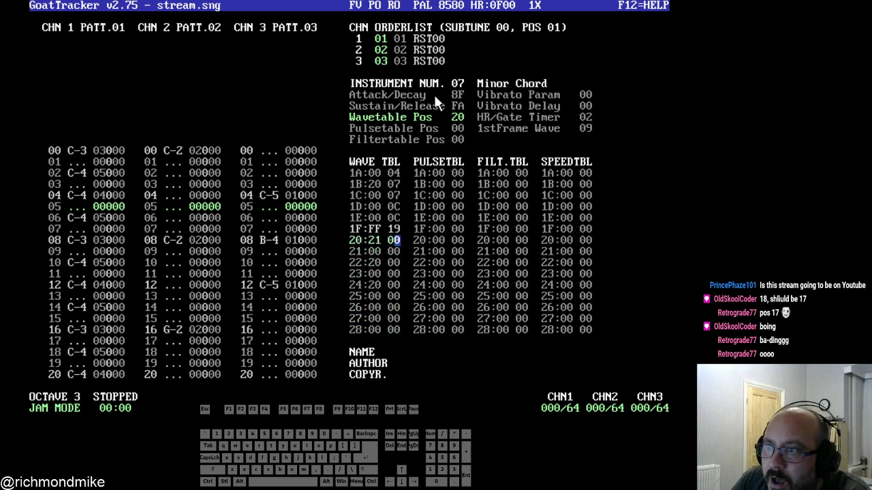
pyautogui.press('Down')
pyautogui.press('Down')
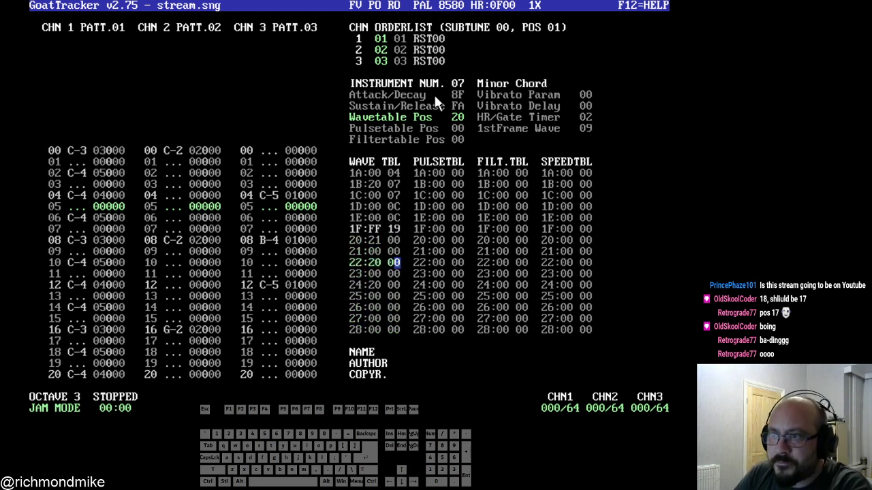
pyautogui.write('3')
pyautogui.press('Down')
pyautogui.press('Right')
pyautogui.press('Right')
pyautogui.press('Up')
pyautogui.press('Right')
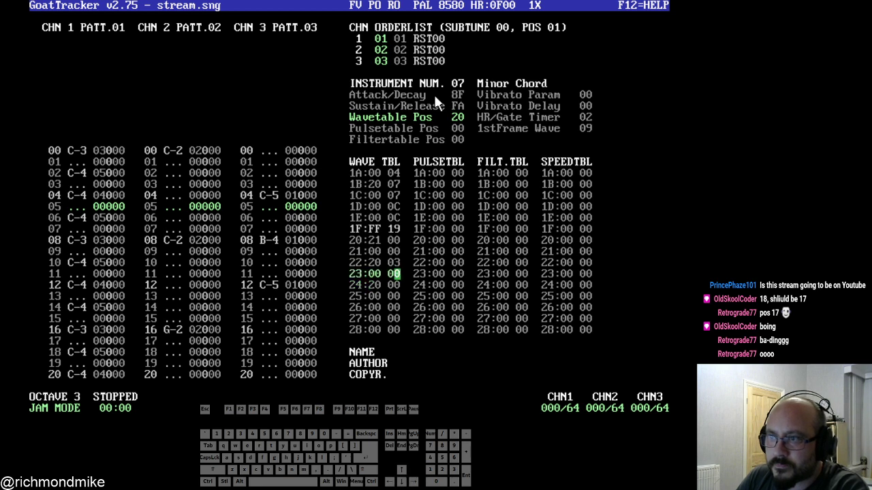
pyautogui.write('3')
# - Set the note value of wavetable rows 24 and 25 to 07 for the chord's fifth
pyautogui.press('Right')
pyautogui.press('Right')
pyautogui.write('07')
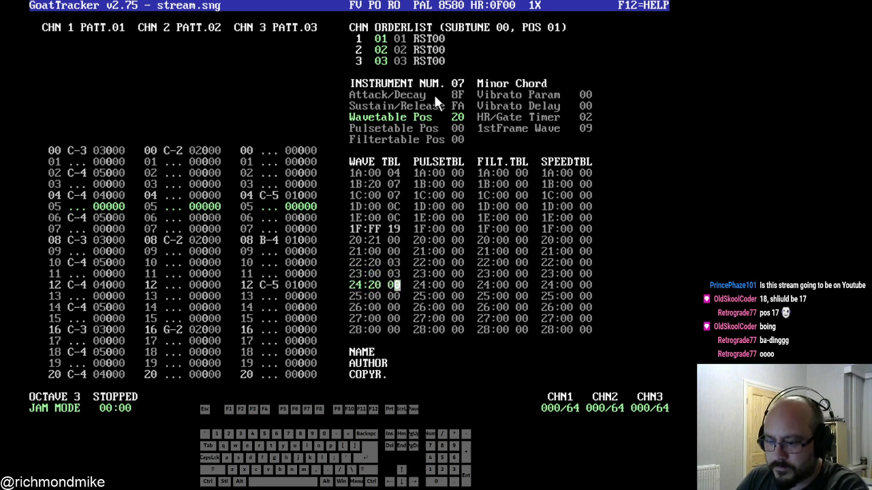
pyautogui.press('Right')
pyautogui.press('Right')
pyautogui.write('07')
# - Set the note value of wavetable rows 26 and 27 to 0C for the chord's octave
pyautogui.press('Right')
pyautogui.press('Right')
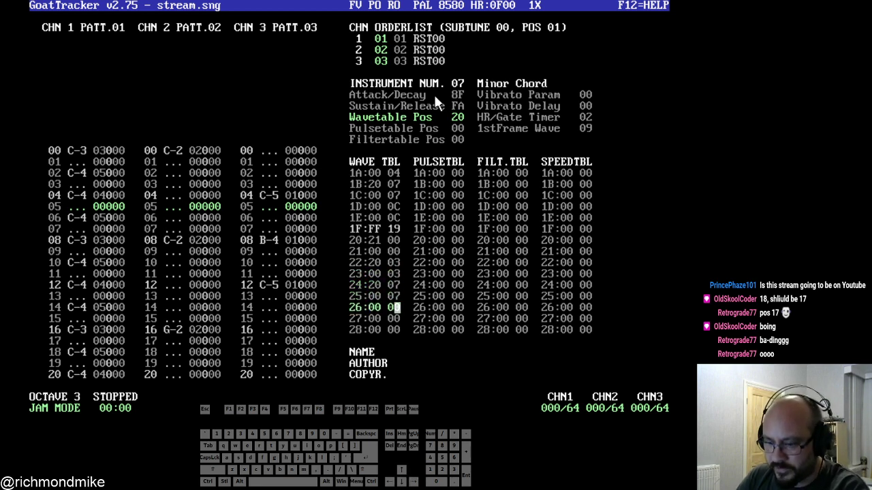
pyautogui.write('0c')
pyautogui.press('Right')
pyautogui.press('Right')
pyautogui.write('0c')
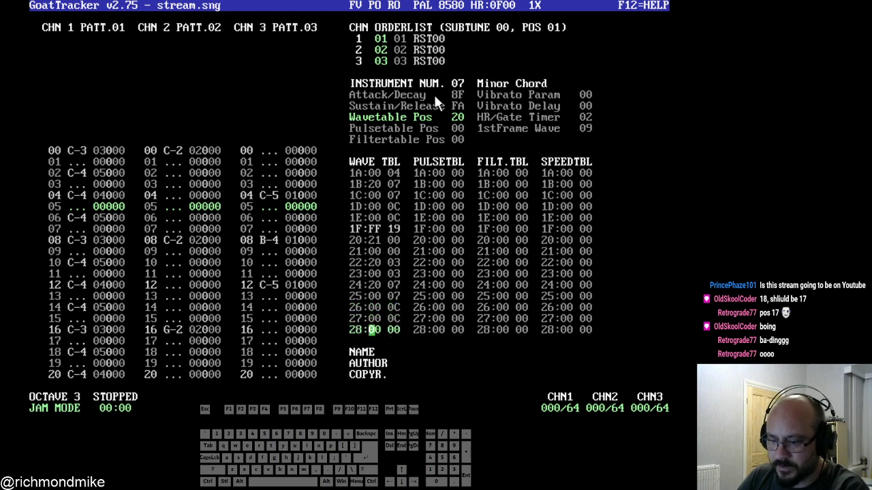
# - Enter the loop command FF 21 in wavetable row 28 to end the Minor Chord arpeggio
pyautogui.write('ff21')
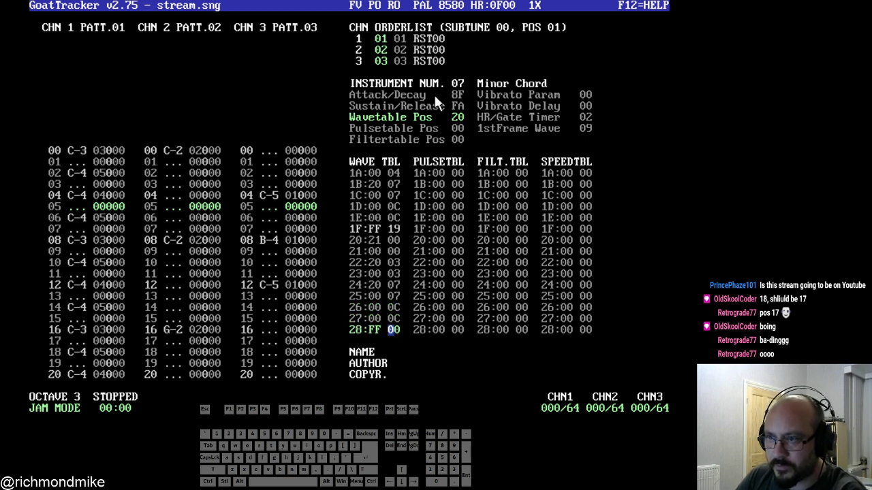
pyautogui.press('Up')
pyautogui.press('Up')
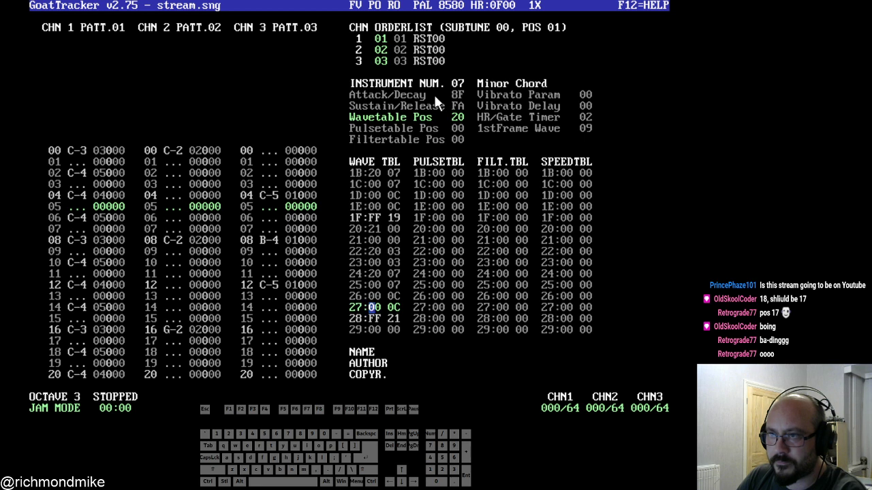
# - Audition the same note alternately with instruments 06 Maj Chord and 07 Minor Chord to compare them
pyautogui.click(178, 184)
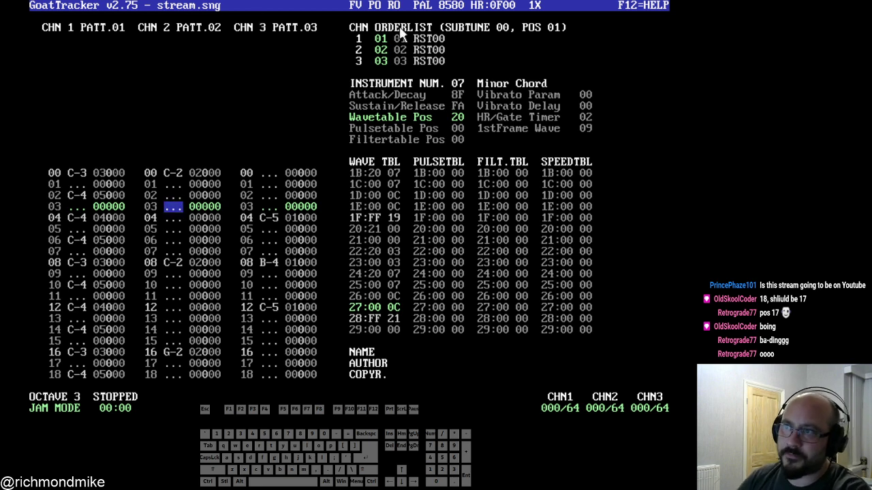
pyautogui.click(458, 85)
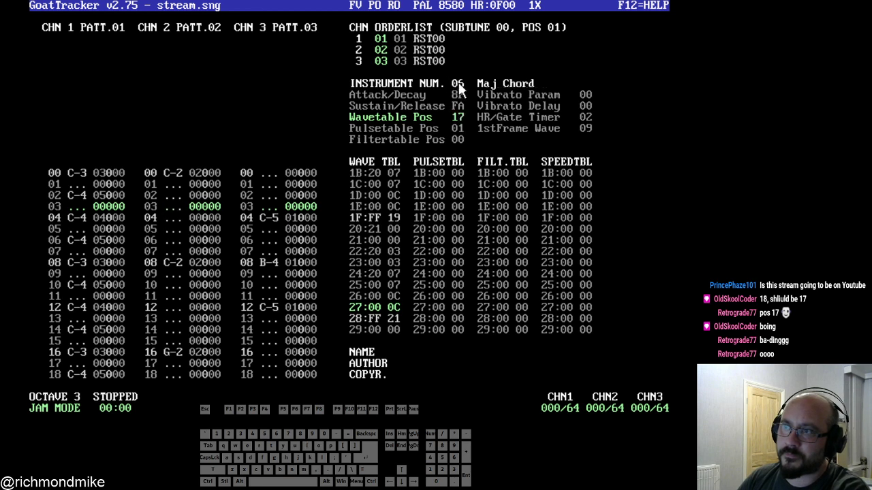
pyautogui.press('i')
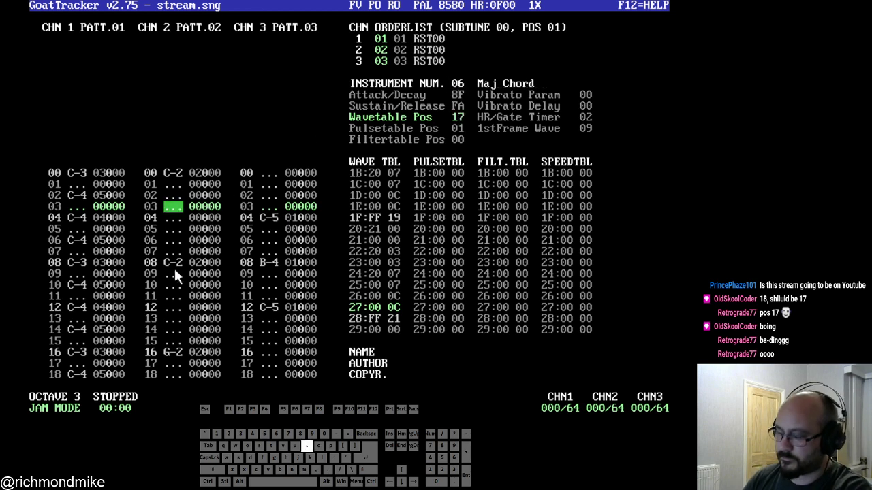
pyautogui.press('+')
pyautogui.press('i')
pyautogui.press('i')
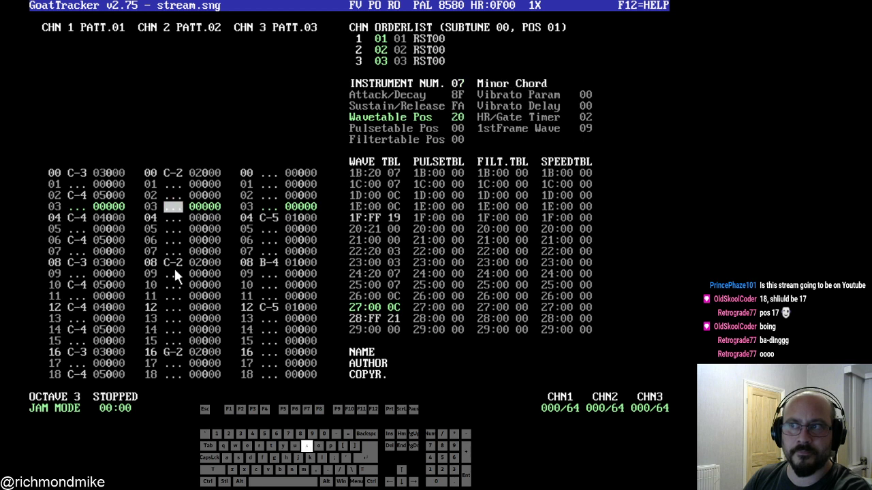
pyautogui.press('i')
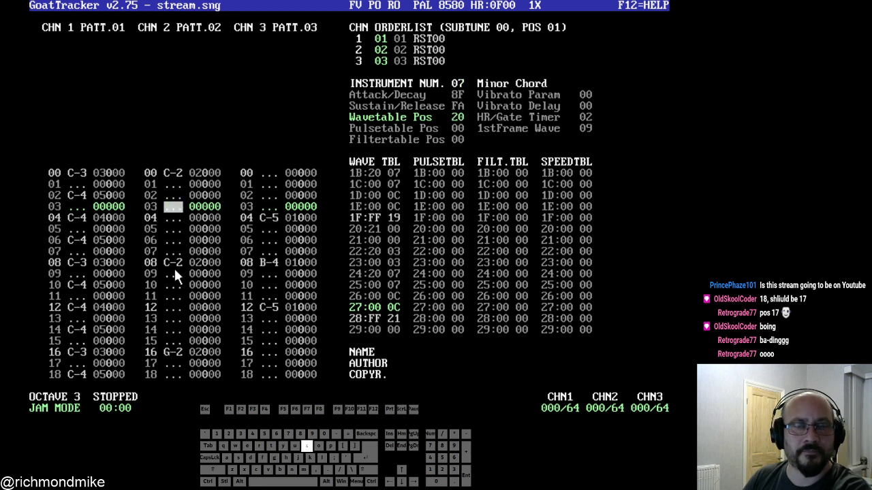
pyautogui.press('-')
pyautogui.press('i')
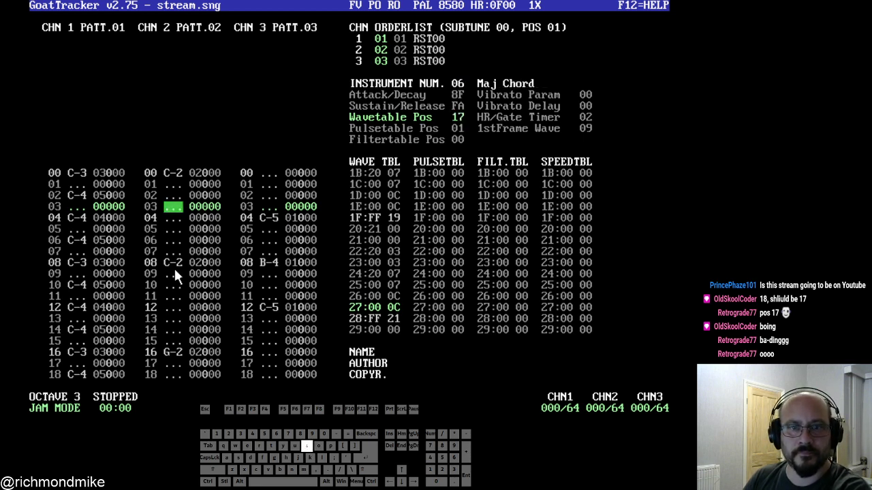
pyautogui.press('+')
pyautogui.press('i')
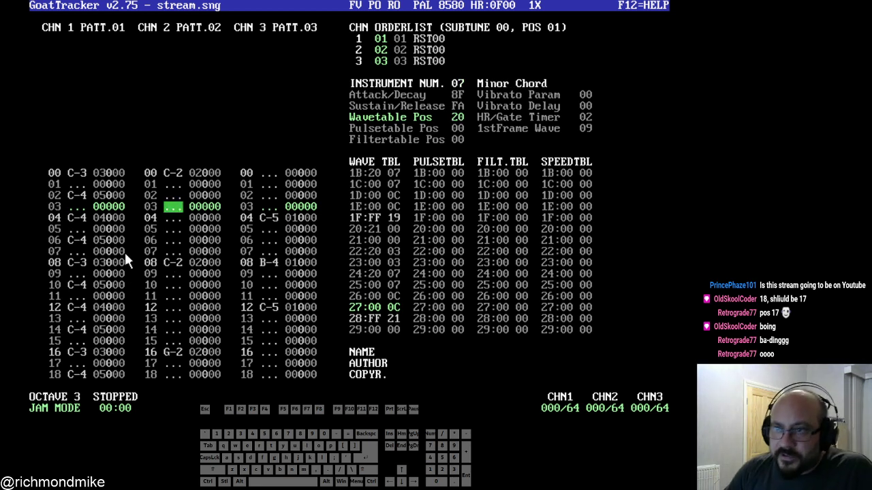
# - Delete the pluck notes from pattern 03 on channel 3
pyautogui.click(262, 193)
pyautogui.press('Delete')
pyautogui.press('Delete')
pyautogui.press('Delete')
pyautogui.press('Delete')
pyautogui.press('Delete')
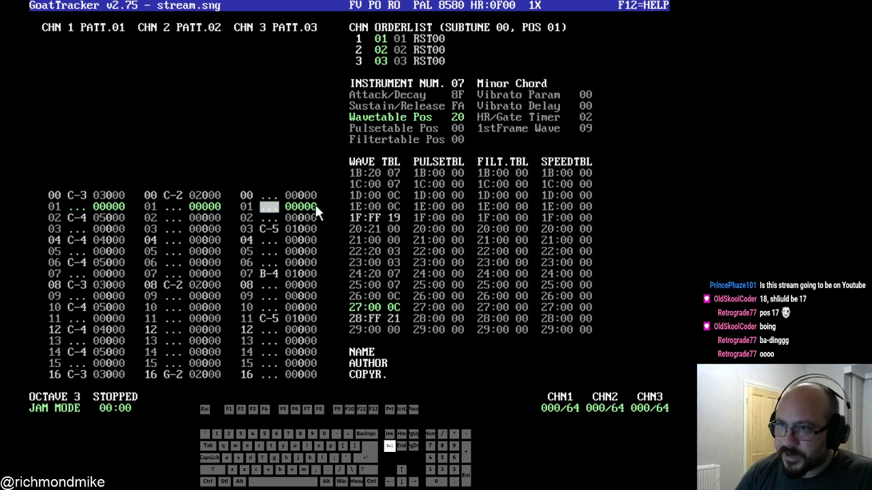
pyautogui.press('Delete')
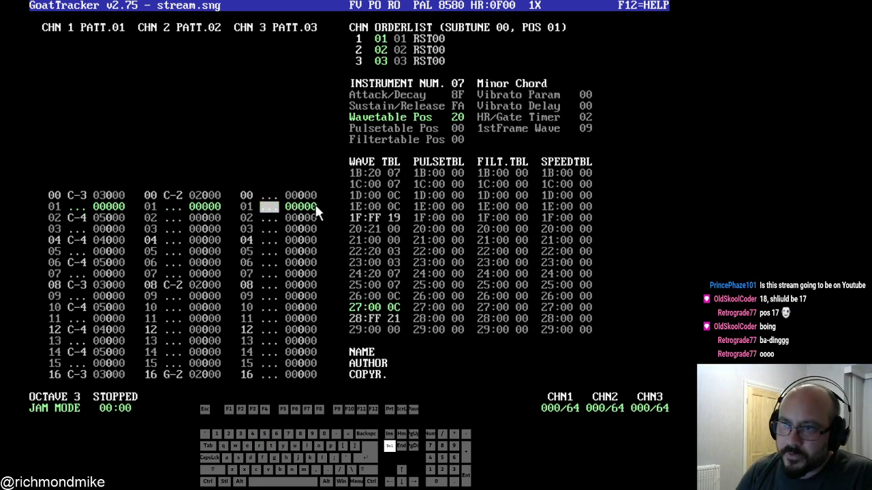
# - Delete all the bass notes from pattern 02 on channel 2, starting at row 00
pyautogui.press('Left')
pyautogui.press('Left')
pyautogui.press('Left')
pyautogui.press('Left')
pyautogui.press('Left')
pyautogui.press('Up')
pyautogui.press('Left')
pyautogui.press('Delete')
pyautogui.press('Delete')
pyautogui.press('Delete')
pyautogui.press('Delete')
pyautogui.press('Delete')
pyautogui.press('Delete')
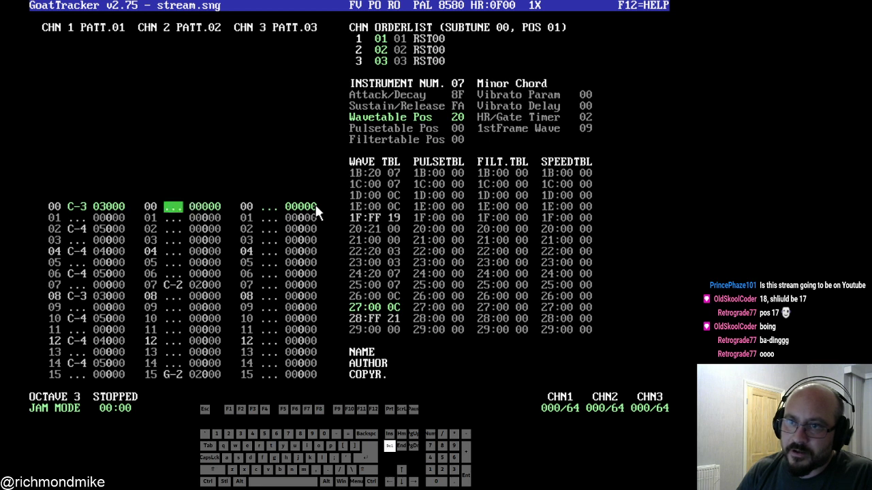
pyautogui.press('Delete')
pyautogui.press('Delete')
pyautogui.press('Delete')
pyautogui.press('Delete')
pyautogui.press('Delete')
pyautogui.press('Delete')
pyautogui.press('Delete')
pyautogui.press('Delete')
pyautogui.press('Delete')
pyautogui.press('Delete')
pyautogui.press('Delete')
pyautogui.press('Delete')
pyautogui.press('Delete')
pyautogui.press('Delete')
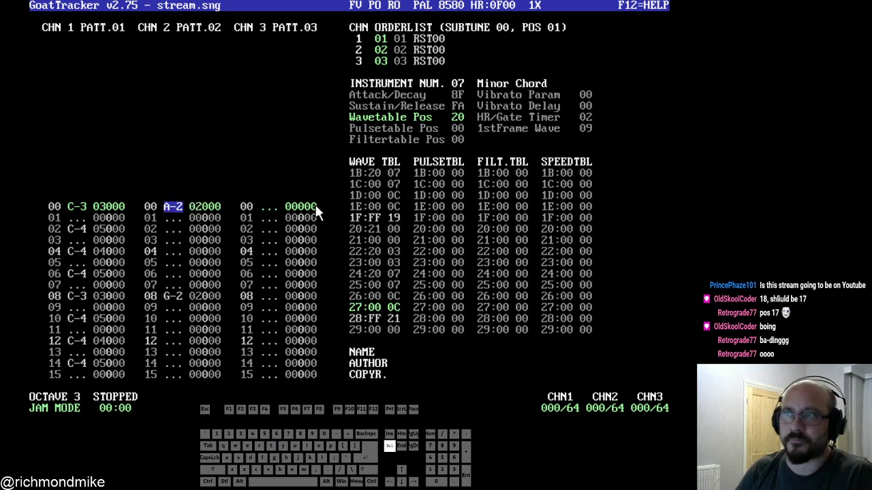
# - Switch the current instrument to 01 Pluck
pyautogui.press('-')
pyautogui.press('-')
pyautogui.press('-')
pyautogui.press('-')
pyautogui.press('-')
pyautogui.press('-')
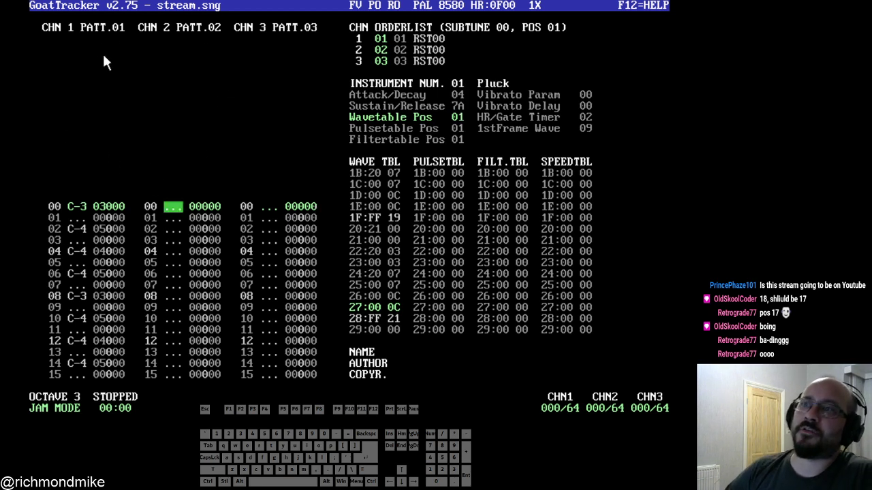
# - Select position 00 in the orderlist, play the tune from the start to hear the channel 1 pattern, and stop it
pyautogui.click(382, 38)
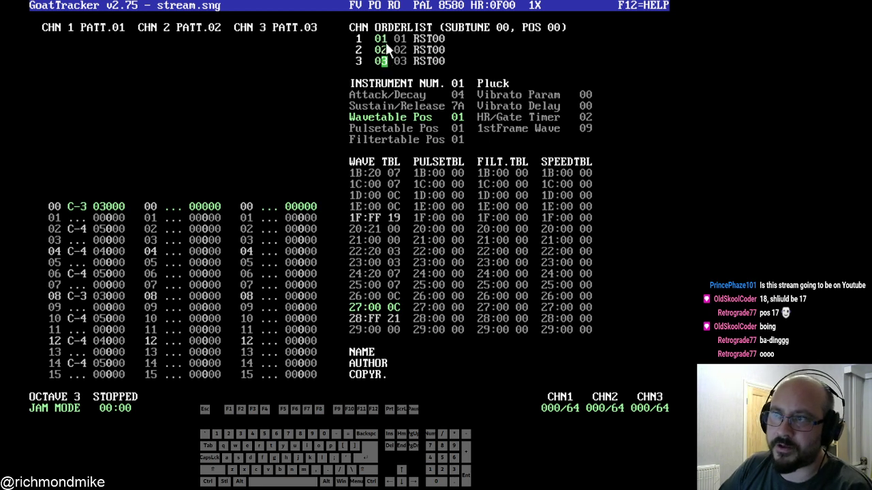
pyautogui.click(384, 47)
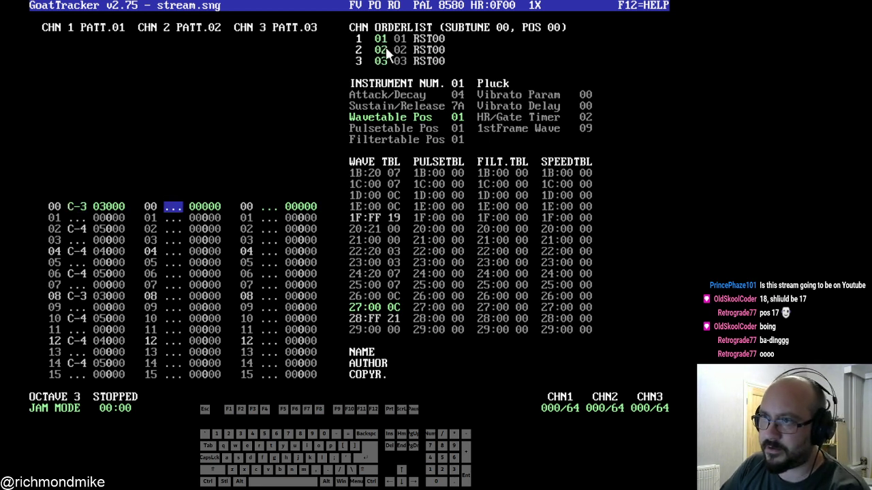
pyautogui.click(386, 62)
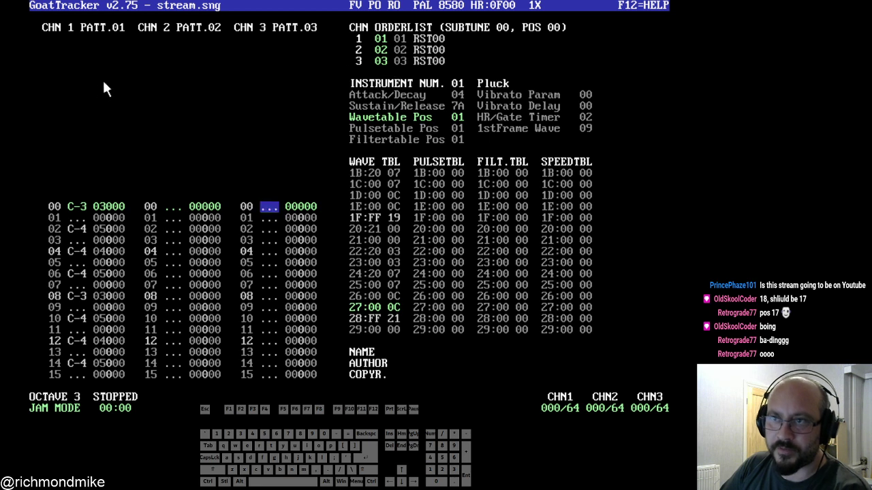
pyautogui.click(79, 205)
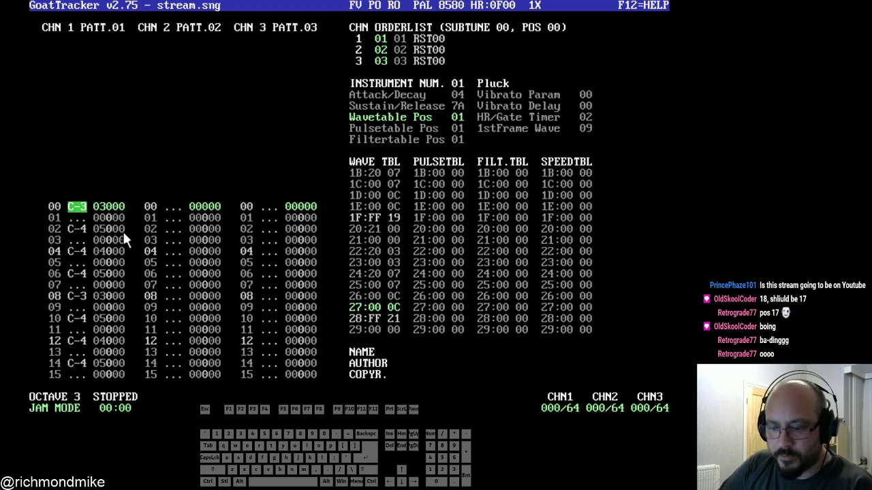
pyautogui.press('F1')
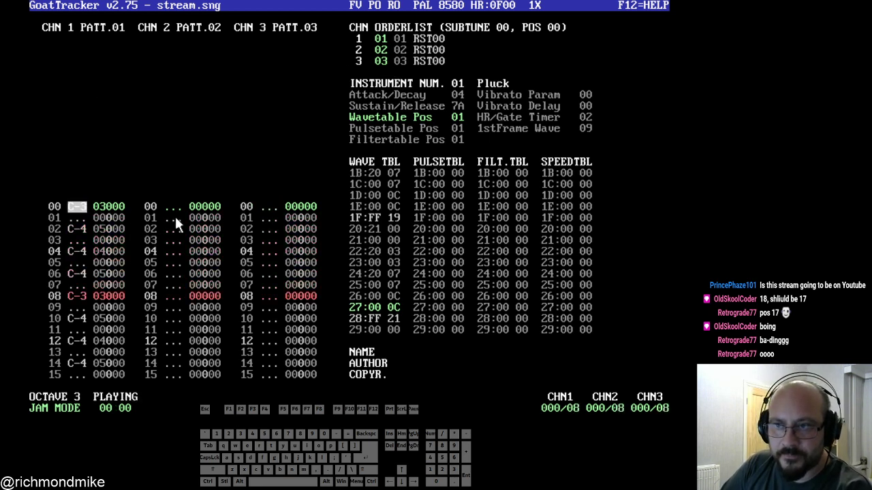
pyautogui.press('F4')
# - Enter C-2 with instrument 02 Bass at row 00 of pattern 02 in octave 2, and play it back briefly
pyautogui.click(172, 207)
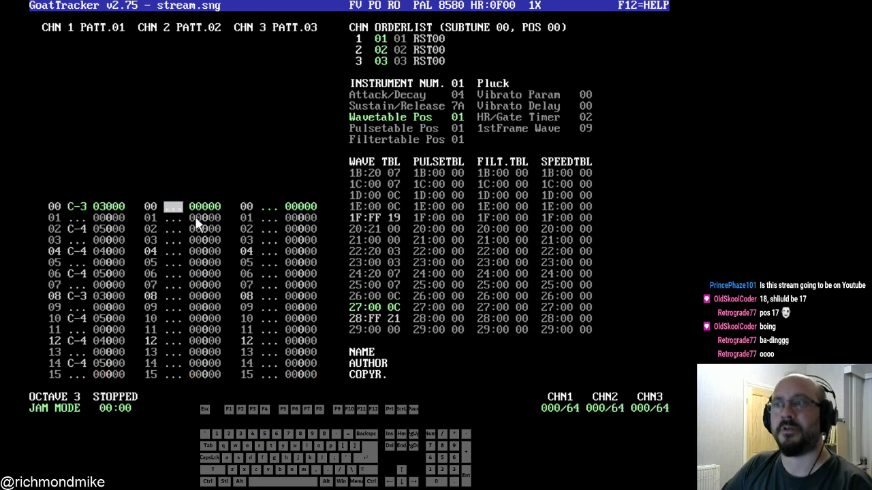
pyautogui.press('KP_Multiply')
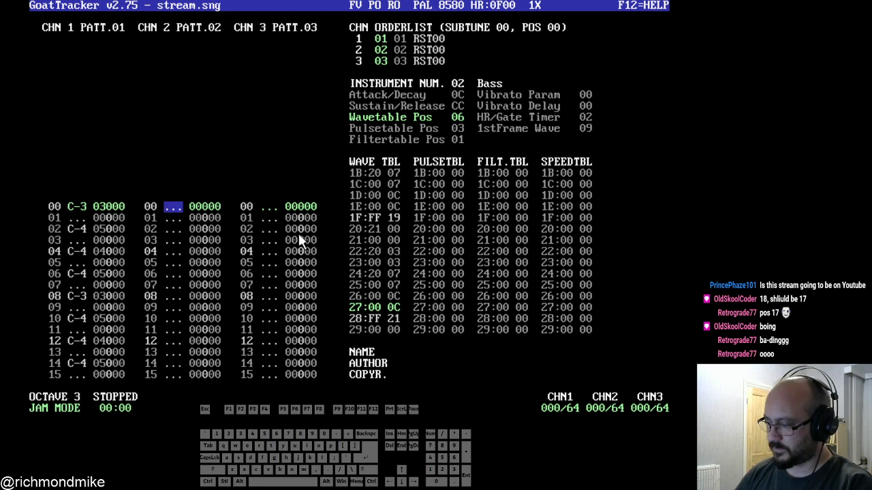
pyautogui.press('KP_Divide')
pyautogui.press('space')
pyautogui.press('z')
pyautogui.press('Down')
pyautogui.press('Down')
pyautogui.press('Down')
pyautogui.press('Down')
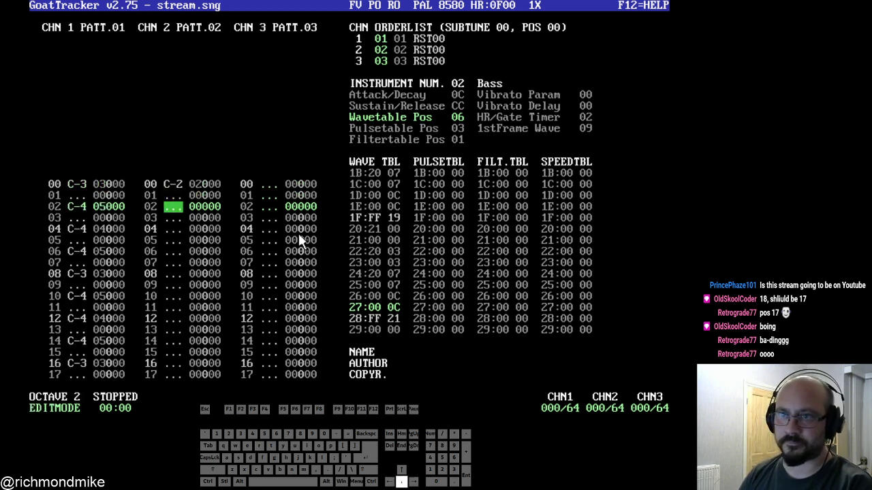
pyautogui.press('space')
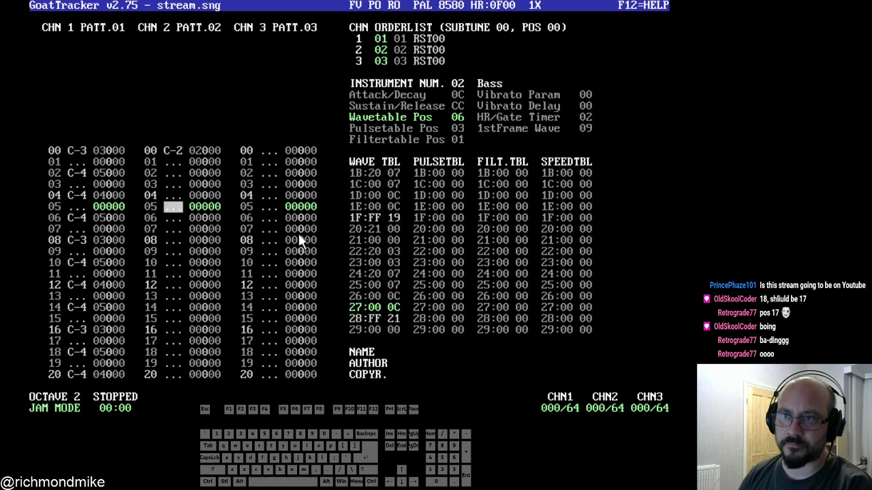
pyautogui.press('F1')
pyautogui.press('F4')
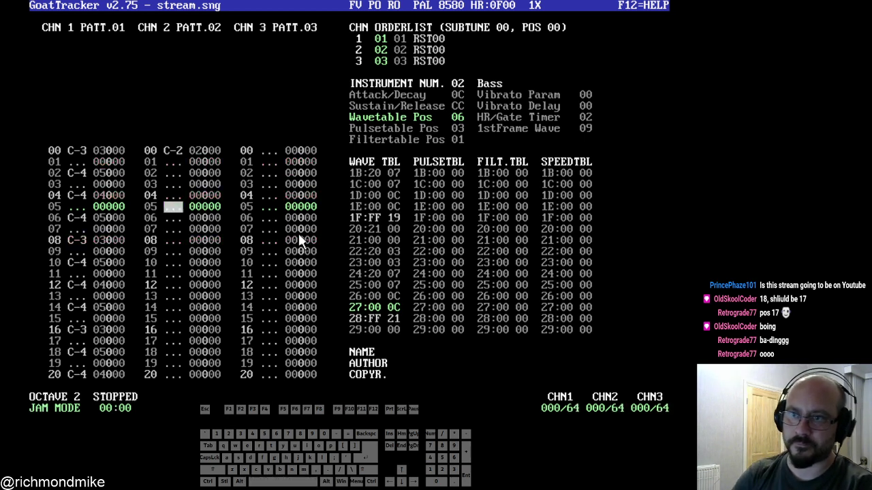
# - Enter G-2 with instrument 02 Bass at row 08 of pattern 02
pyautogui.press('Down')
pyautogui.press('Down')
pyautogui.press('Down')
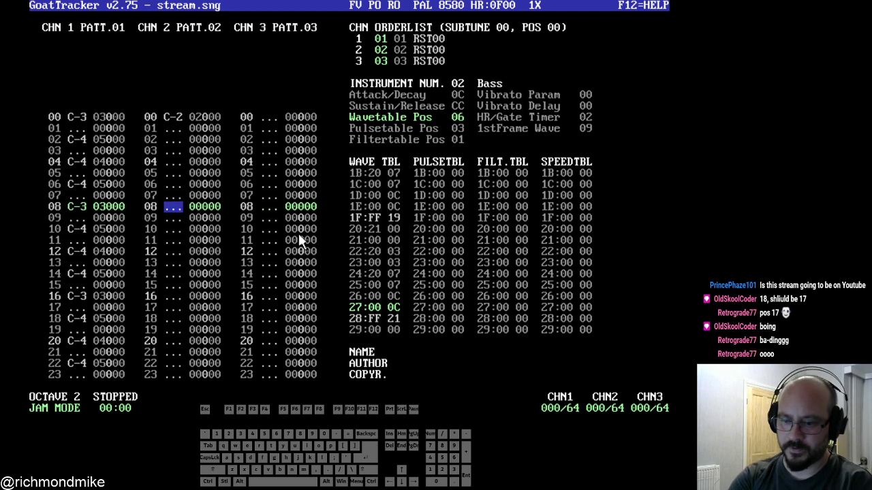
pyautogui.press('space')
pyautogui.press('b')
pyautogui.press('Down')
pyautogui.press('Down')
pyautogui.press('Down')
pyautogui.press('Down')
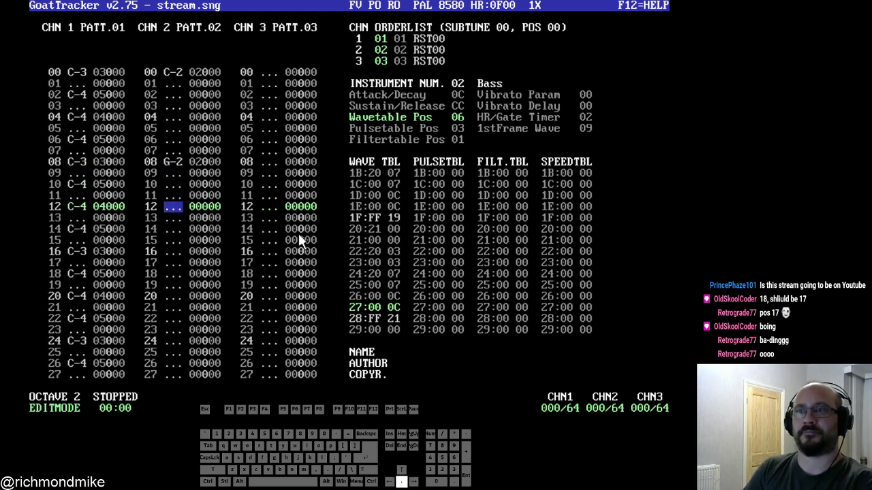
pyautogui.press('space')
# - Play the tune with the new bass notes, stop it and audition the bass G
pyautogui.press('F1')
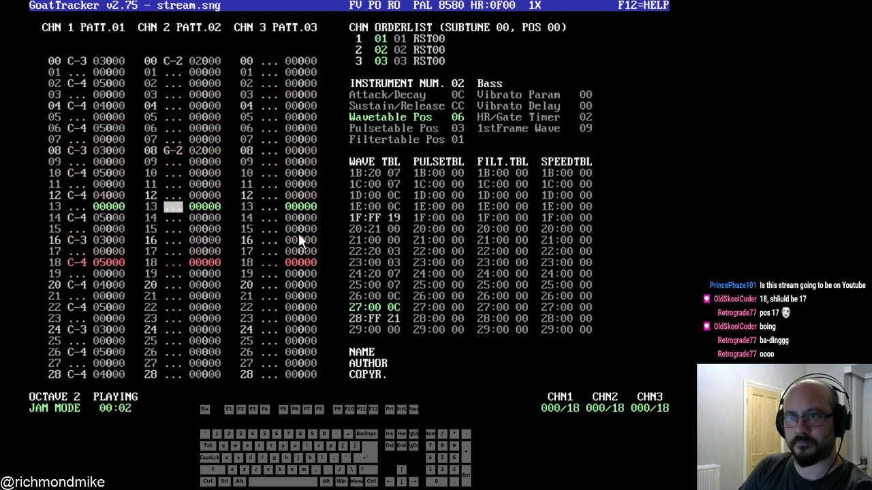
pyautogui.press('F4')
pyautogui.press('b')
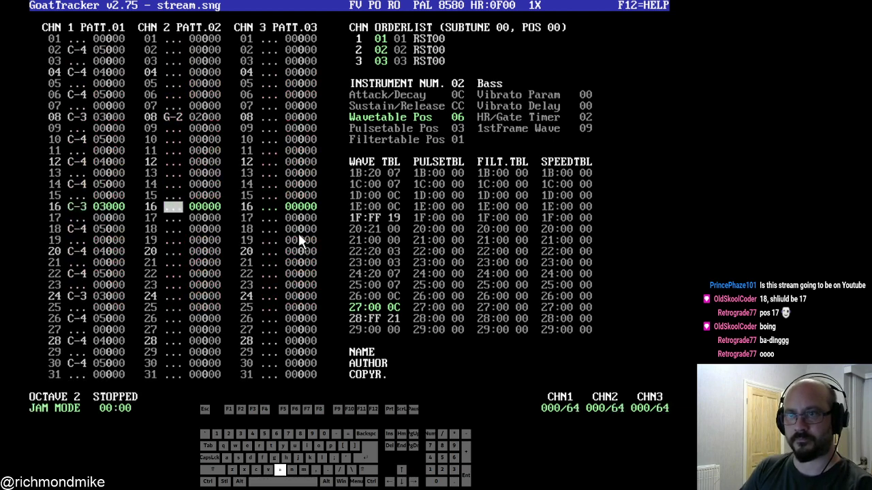
# - Audition the bass C and enter C-2 with instrument 02 Bass at row 16 of pattern 02
pyautogui.press('z')
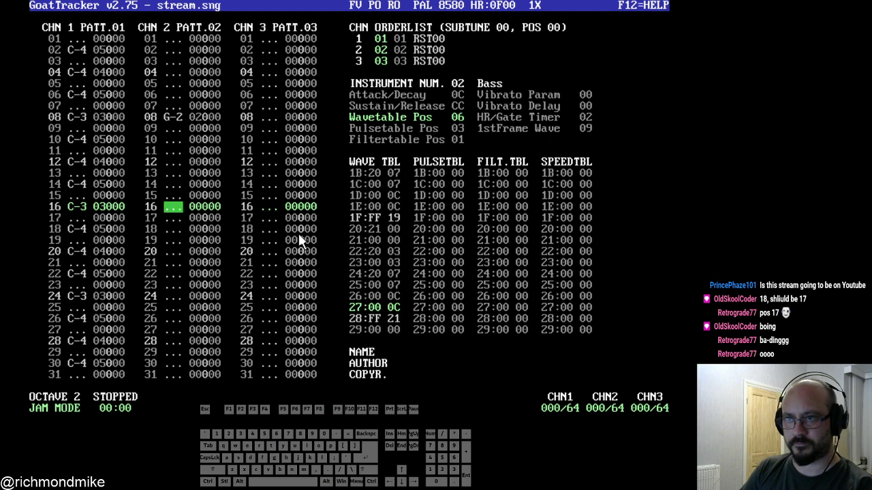
pyautogui.press('space')
pyautogui.press('z')
# - Enter A-2 with instrument 02 Bass at row 24 of pattern 02
pyautogui.press('Down')
pyautogui.press('Down')
pyautogui.press('Down')
pyautogui.press('Down')
pyautogui.press('Down')
pyautogui.press('Down')
pyautogui.press('Down')
pyautogui.press('Down')
pyautogui.press('Down')
pyautogui.press('Down')
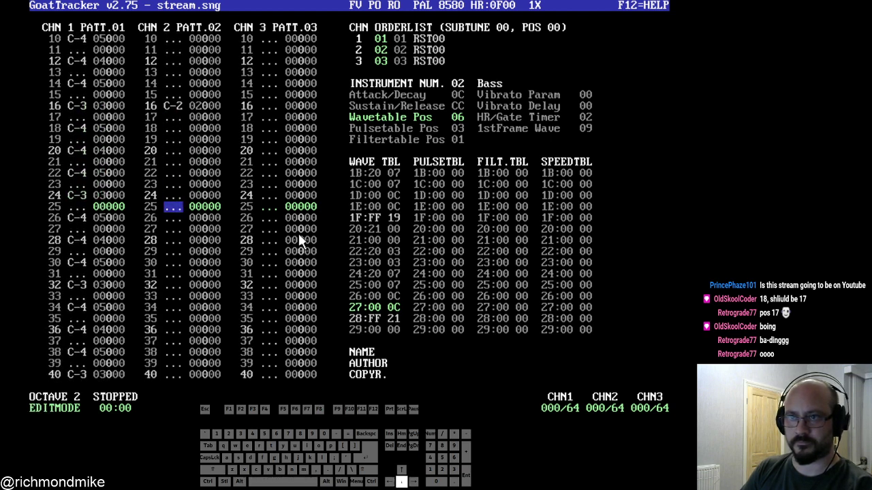
pyautogui.press('space')
pyautogui.press('Up')
pyautogui.press('Up')
pyautogui.press('Up')
pyautogui.press('Up')
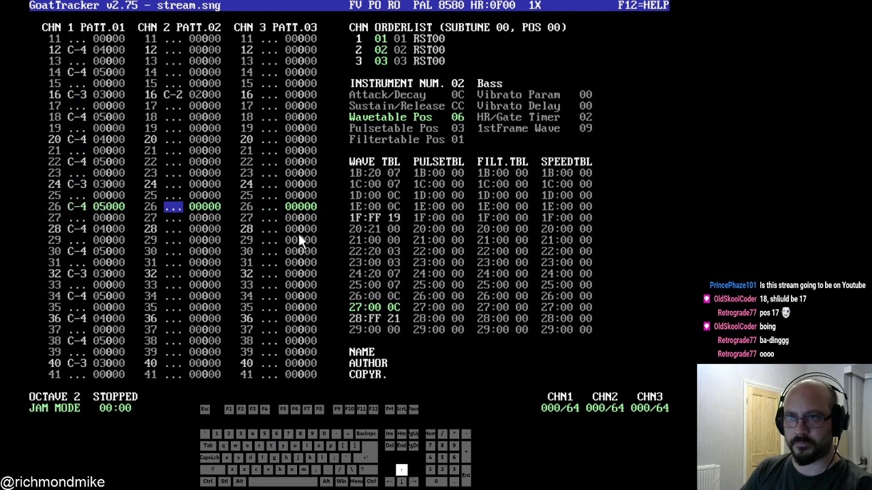
pyautogui.press('space')
pyautogui.press('Up')
pyautogui.press('Up')
pyautogui.press('Up')
pyautogui.press('Up')
pyautogui.press('Up')
pyautogui.press('Up')
pyautogui.press('Up')
pyautogui.press('Up')
pyautogui.press('Up')
pyautogui.press('Up')
pyautogui.press('Up')
pyautogui.press('Up')
pyautogui.press('Up')
pyautogui.press('Up')
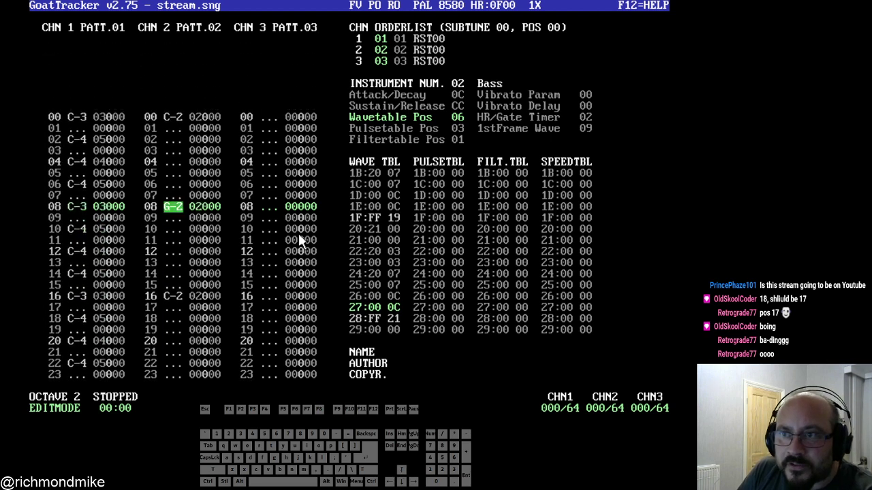
pyautogui.press('Down')
pyautogui.press('Down')
pyautogui.press('Down')
pyautogui.press('Down')
pyautogui.press('Down')
pyautogui.press('Down')
pyautogui.press('Down')
pyautogui.press('Down')
pyautogui.press('Down')
pyautogui.press('Down')
pyautogui.press('Down')
pyautogui.press('Down')
pyautogui.press('Down')
pyautogui.press('Down')
pyautogui.press('Down')
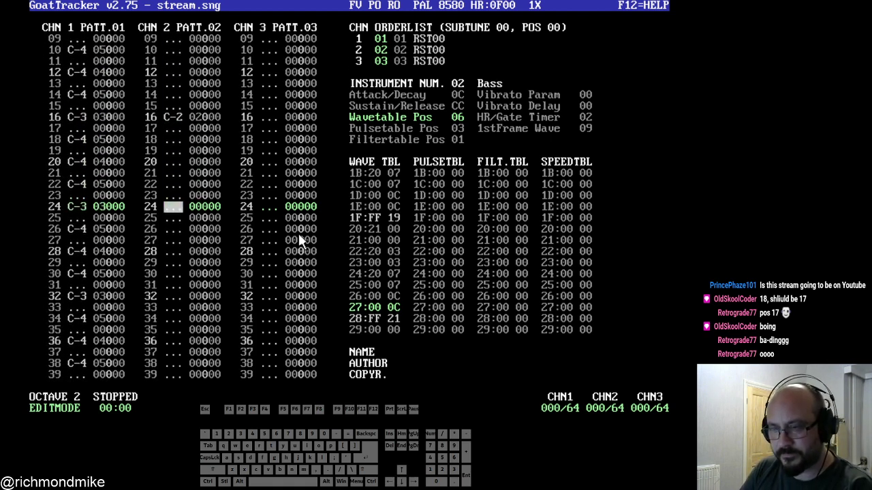
pyautogui.press('n')
pyautogui.press('Down')
pyautogui.press('Down')
pyautogui.press('Down')
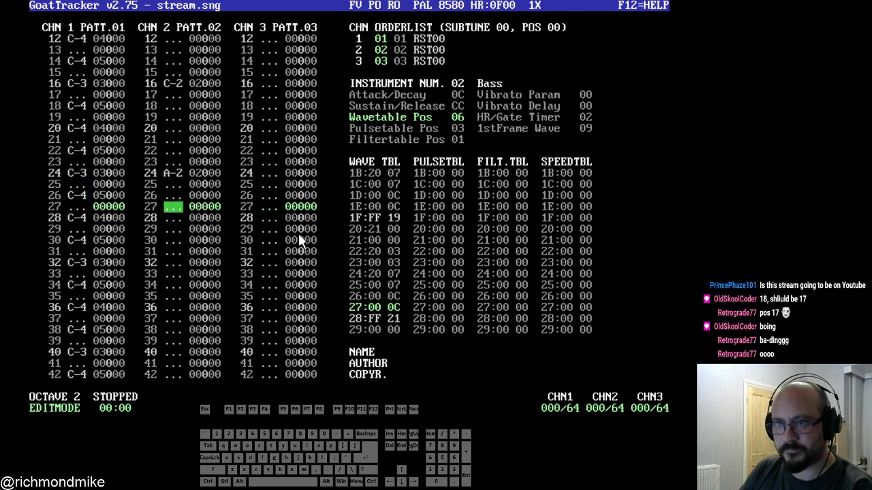
# - Play the tune from the start to hear the bass line over the drums, and stop it
pyautogui.press('F1')
pyautogui.press('Up')
pyautogui.press('Up')
pyautogui.press('Up')
pyautogui.press('Up')
pyautogui.press('Up')
pyautogui.press('Up')
pyautogui.press('Up')
pyautogui.press('Up')
pyautogui.press('Up')
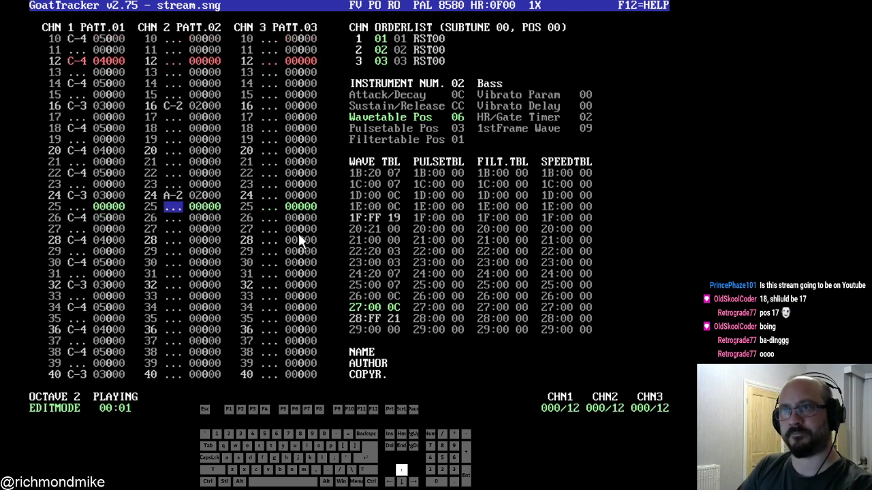
pyautogui.press('Down')
pyautogui.press('Down')
pyautogui.press('Down')
pyautogui.press('Down')
pyautogui.press('Down')
pyautogui.press('Down')
pyautogui.press('Down')
pyautogui.press('Down')
pyautogui.press('Down')
pyautogui.press('Down')
pyautogui.press('Down')
pyautogui.press('Down')
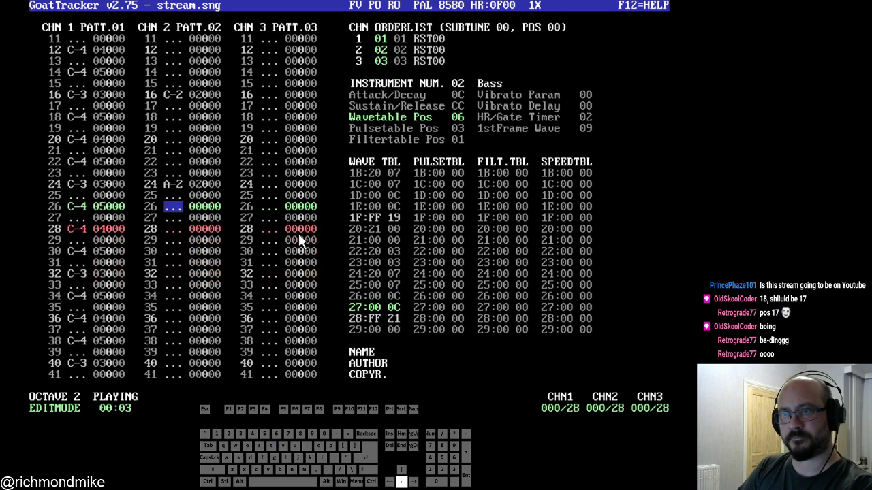
pyautogui.press('F4')
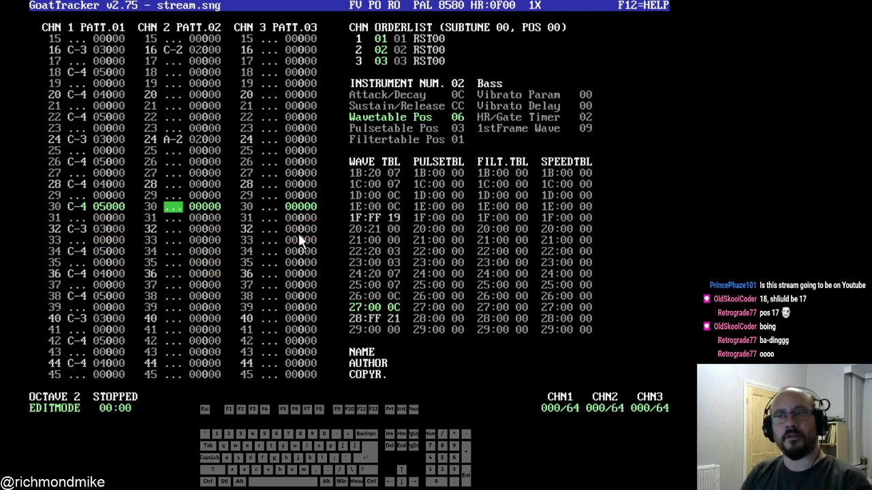
# - Enter the Bass notes C-2 at row 32 and G-2 at row 40 of pattern 02
pyautogui.press('Down')
pyautogui.press('Down')
pyautogui.press('z')
pyautogui.press('Down')
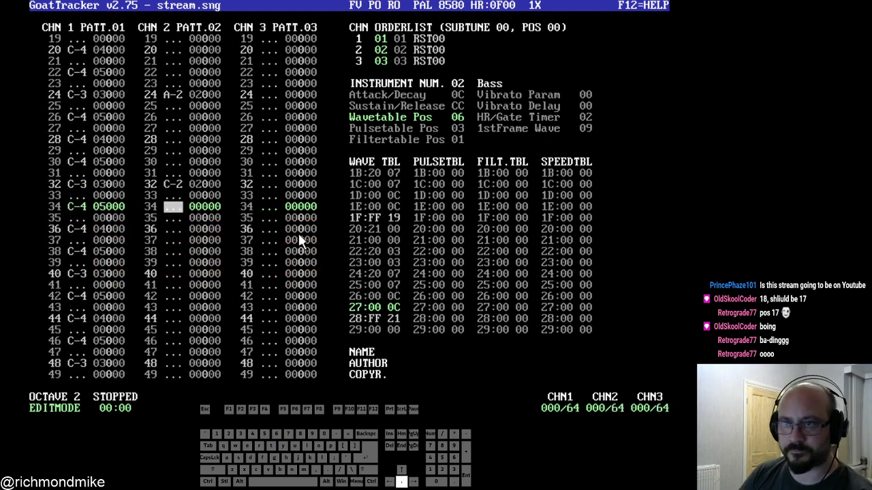
pyautogui.press('Down')
pyautogui.press('Down')
pyautogui.press('Down')
pyautogui.press('Down')
pyautogui.press('Down')
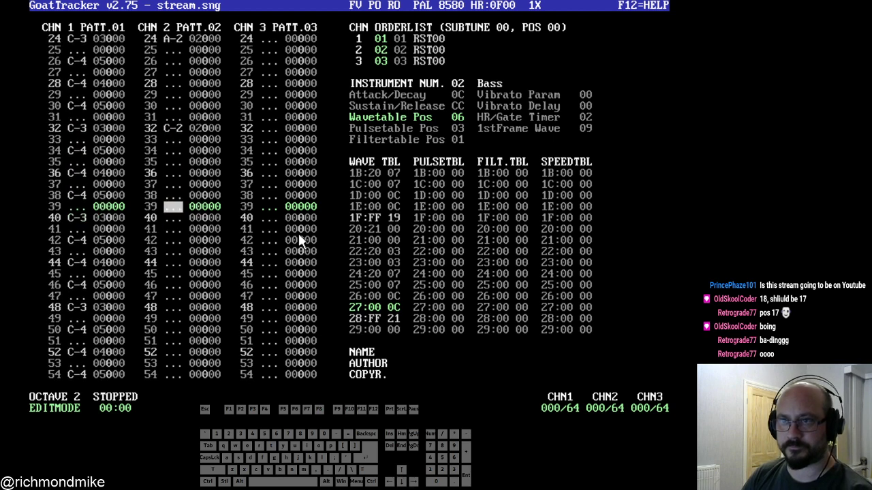
pyautogui.press('Down')
pyautogui.press('b')
# - Enter the Bass notes C-2 at row 48 and A-2 at row 56 of pattern 02
pyautogui.press('Down')
pyautogui.press('Down')
pyautogui.press('Down')
pyautogui.press('Down')
pyautogui.press('Down')
pyautogui.press('Down')
pyautogui.press('Down')
pyautogui.press('Down')
pyautogui.press('Down')
pyautogui.press('Down')
pyautogui.press('Down')
pyautogui.press('Down')
pyautogui.press('Down')
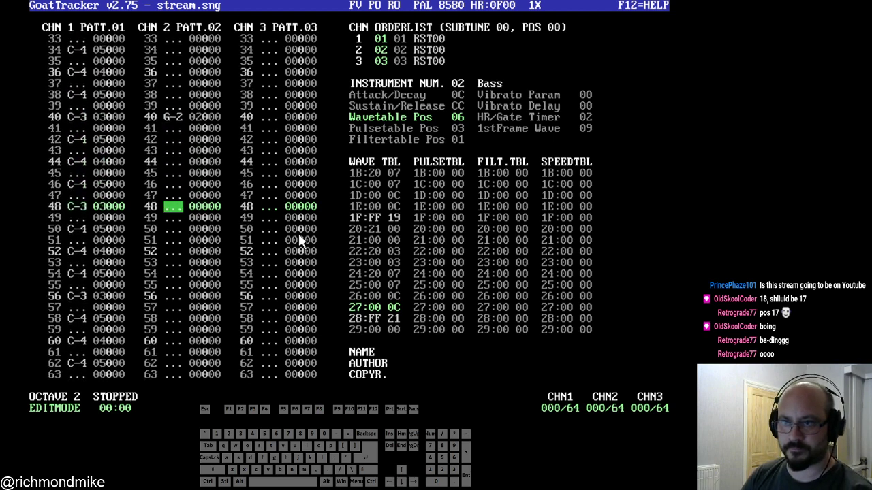
pyautogui.press('n')
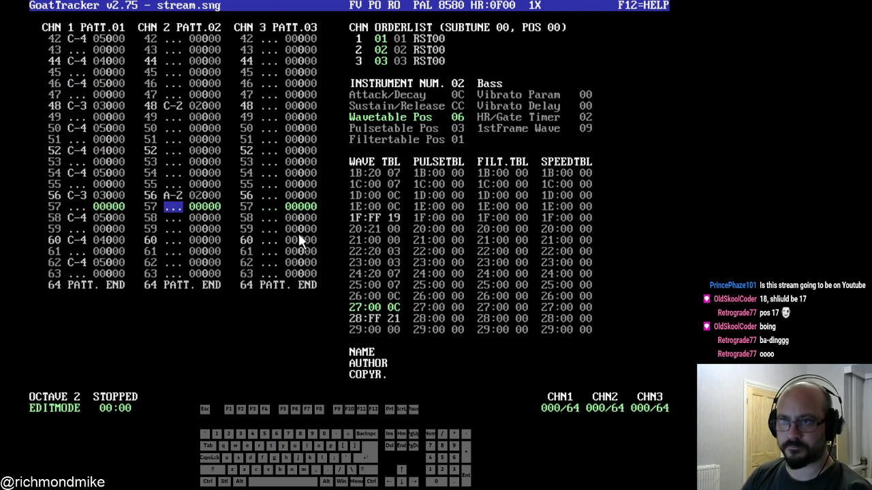
pyautogui.press('Up')
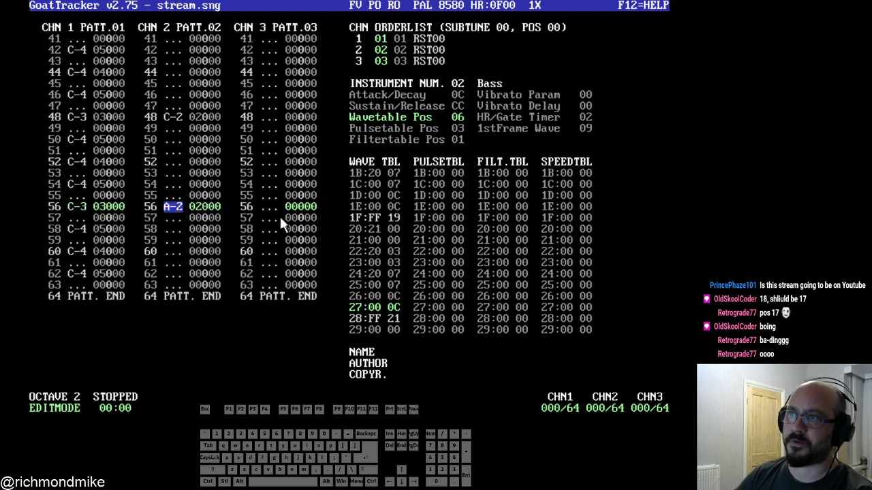
# - Set the Bass instrument's Sustain/Release to C6 and play the tune from the start
pyautogui.click(463, 105)
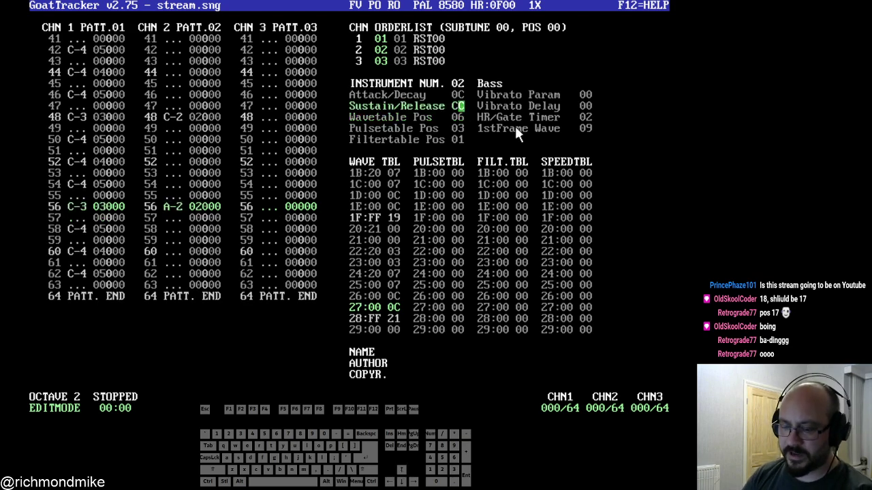
pyautogui.write('6')
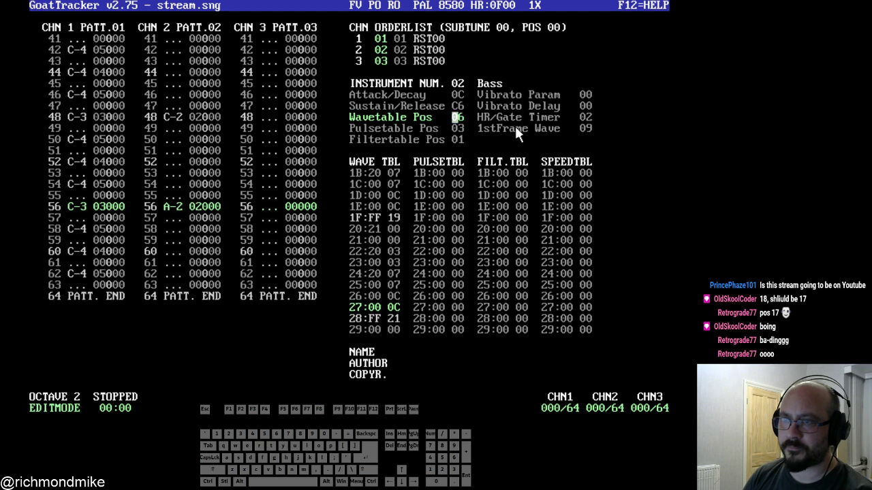
pyautogui.press('F1')
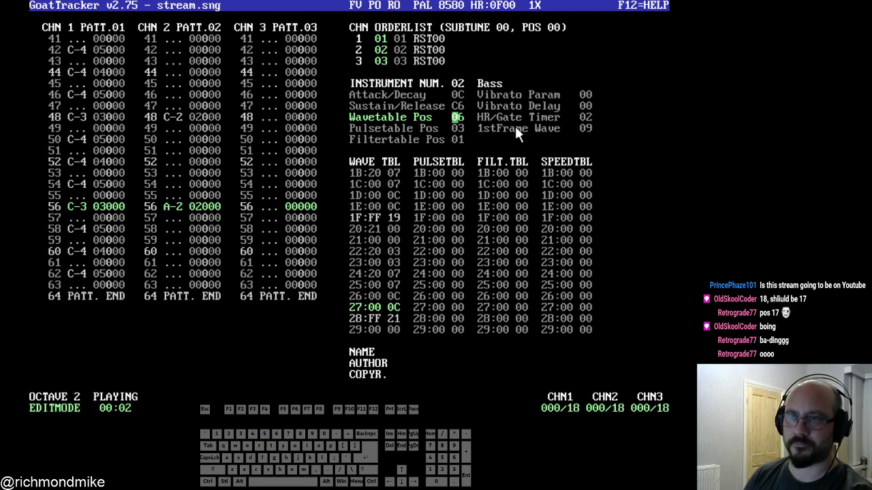
pyautogui.press('Down')
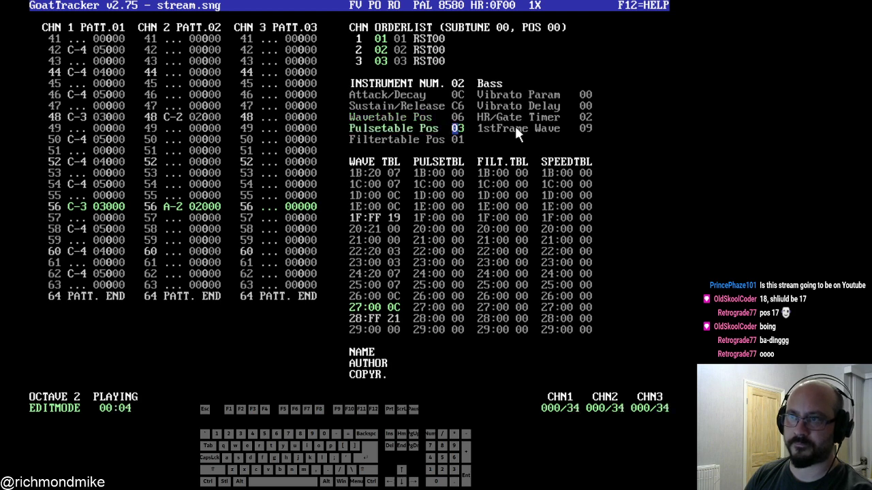
# - Enter C-4 with instrument 06 Maj Chord at row 04 of pattern 02 while the tune plays
pyautogui.press('Tab')
pyautogui.press('Tab')
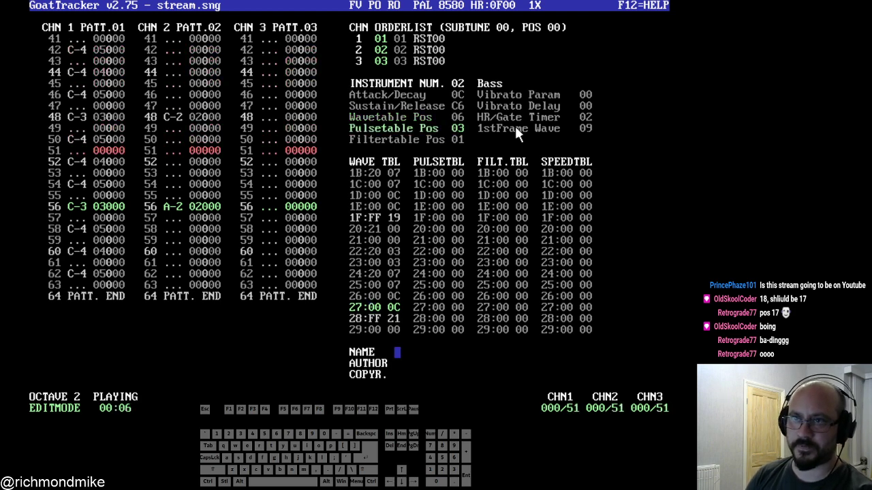
pyautogui.press('Down')
pyautogui.press('Down')
pyautogui.press('Down')
pyautogui.press('Down')
pyautogui.press('Down')
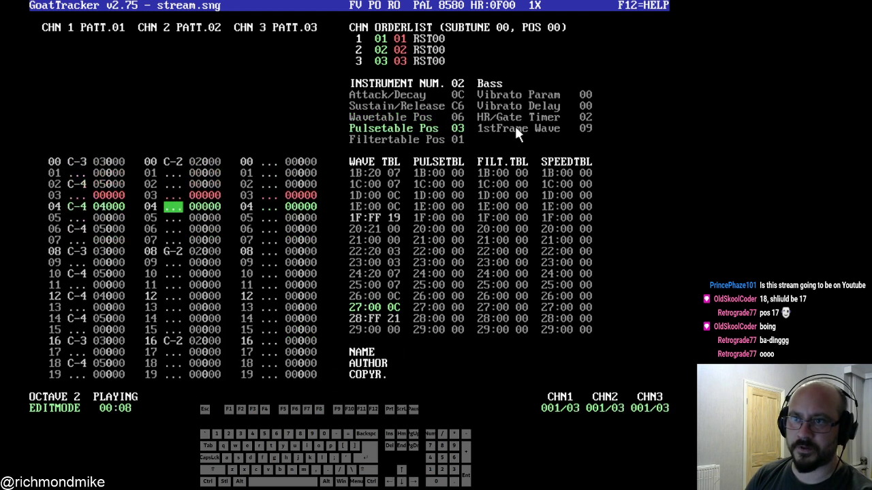
pyautogui.press('KP_Multiply')
pyautogui.press('KP_Multiply')
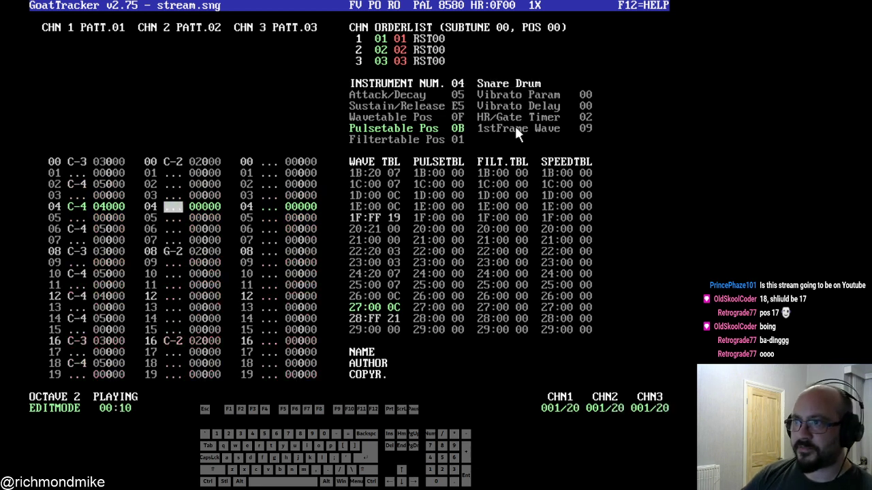
pyautogui.press('KP_Multiply')
pyautogui.press('KP_Multiply')
pyautogui.press('KP_Multiply')
pyautogui.press('KP_Divide')
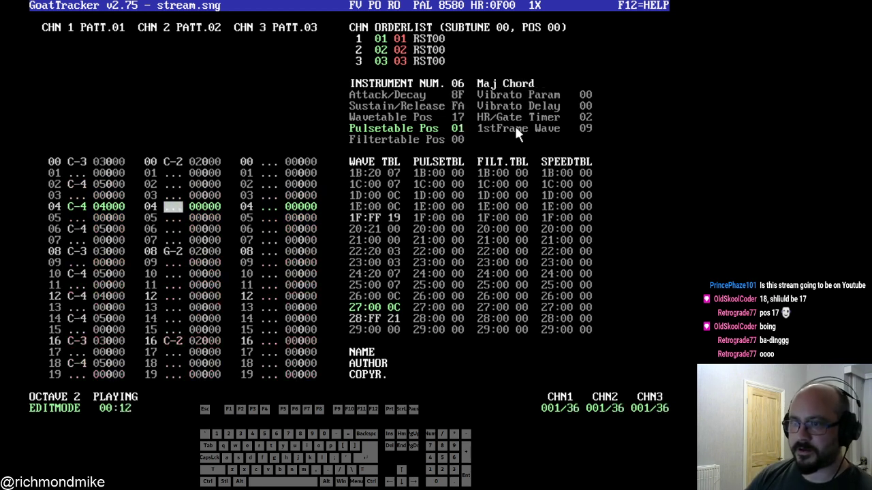
pyautogui.press('i')
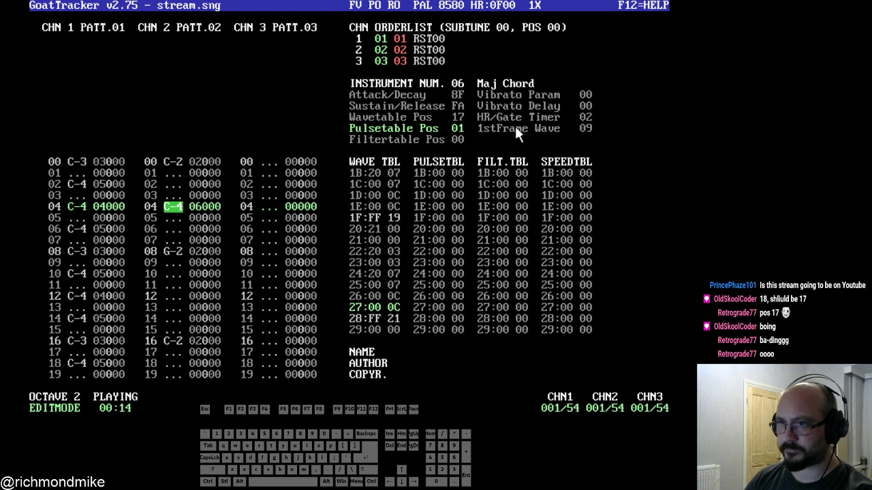
# - Enter G-3 with instrument 06 Maj Chord at row 12 of pattern 02
pyautogui.press('Down')
pyautogui.press('Down')
pyautogui.press('Down')
pyautogui.press('Down')
pyautogui.press('Down')
pyautogui.press('Down')
pyautogui.press('Down')
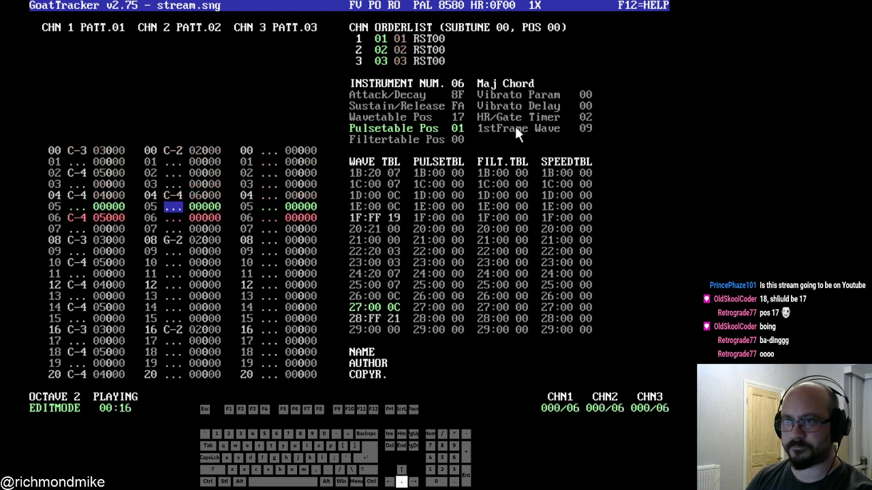
pyautogui.press('Down')
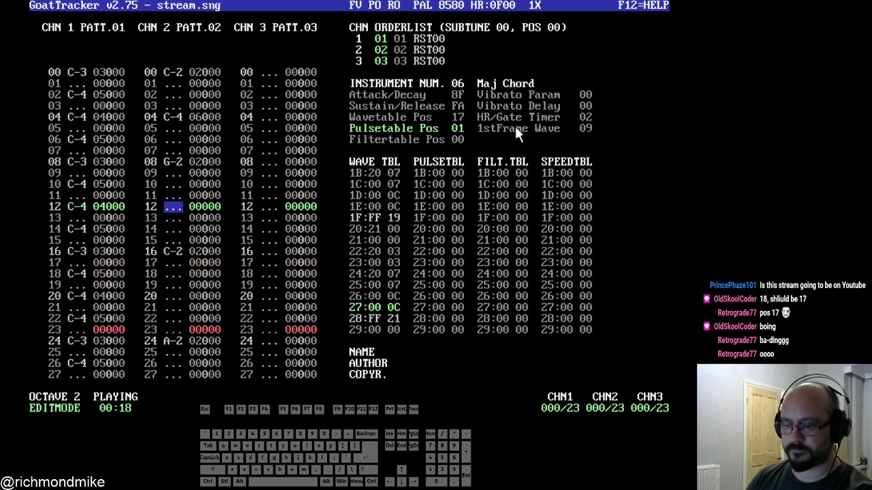
pyautogui.press('t')
# - Enter C-4 with instrument 06 Maj Chord at row 20 of pattern 02
pyautogui.press('Down')
pyautogui.press('Down')
pyautogui.press('Down')
pyautogui.press('Down')
pyautogui.press('Down')
pyautogui.press('Down')
pyautogui.press('Down')
pyautogui.press('Down')
pyautogui.press('Down')
pyautogui.press('Down')
pyautogui.press('Down')
pyautogui.press('Down')
pyautogui.press('Down')
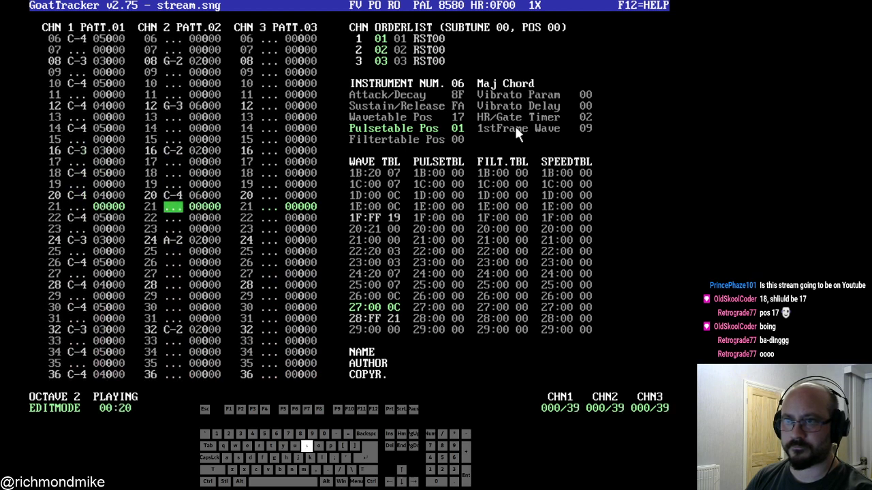
# - Enter A-3 with instrument 07 Minor Chord at row 28 of pattern 02
pyautogui.press('Down')
pyautogui.press('Down')
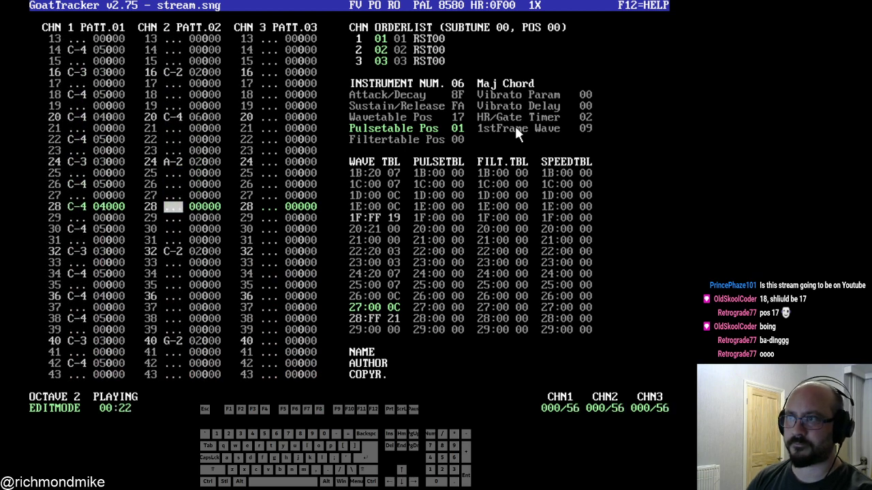
pyautogui.press('KP_Add')
pyautogui.press('i')
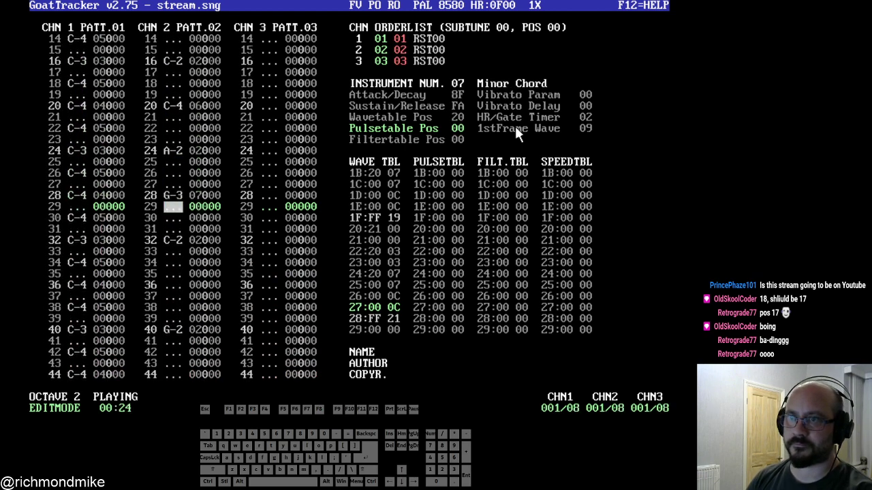
pyautogui.press('Up')
pyautogui.press('y')
# - Switch back to instrument 06 Maj Chord and enter C-4 at row 36 of pattern 02
pyautogui.press('Down')
pyautogui.press('Down')
pyautogui.press('Down')
pyautogui.press('Down')
pyautogui.press('Down')
pyautogui.press('Down')
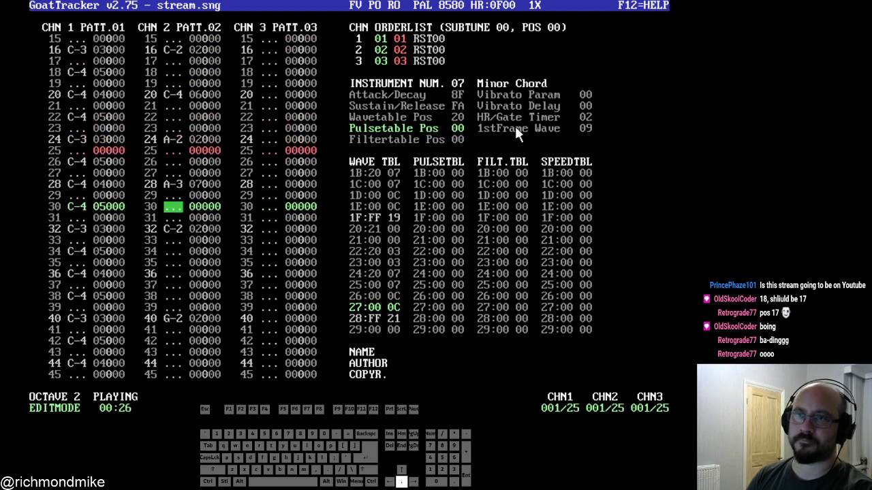
pyautogui.press('Down')
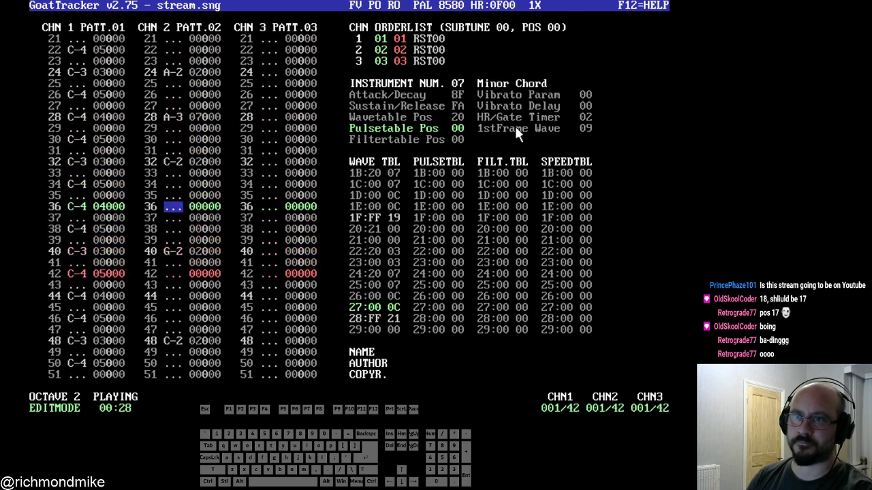
pyautogui.press('KP_Subtract')
pyautogui.press('i')
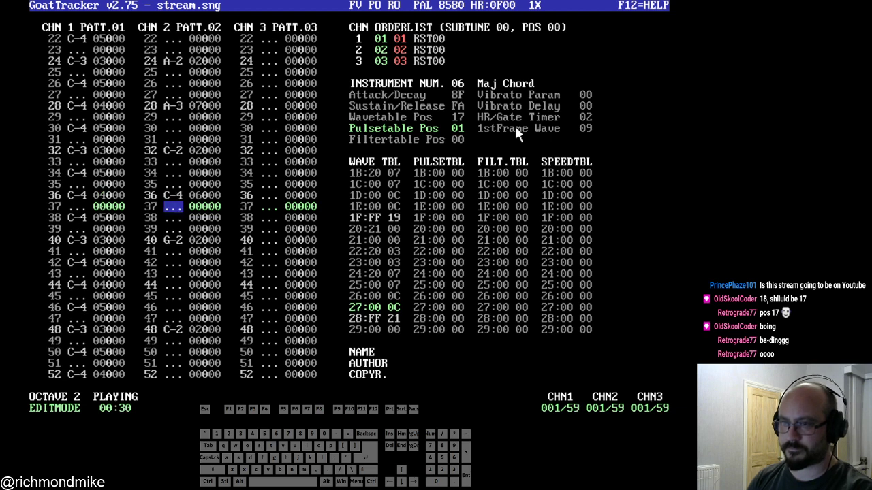
# - Enter G-3 with instrument 06 Maj Chord at row 44 of pattern 02
pyautogui.press('Down')
pyautogui.press('Down')
pyautogui.press('Down')
pyautogui.press('Down')
pyautogui.press('Down')
pyautogui.press('Down')
pyautogui.press('Down')
pyautogui.press('t')
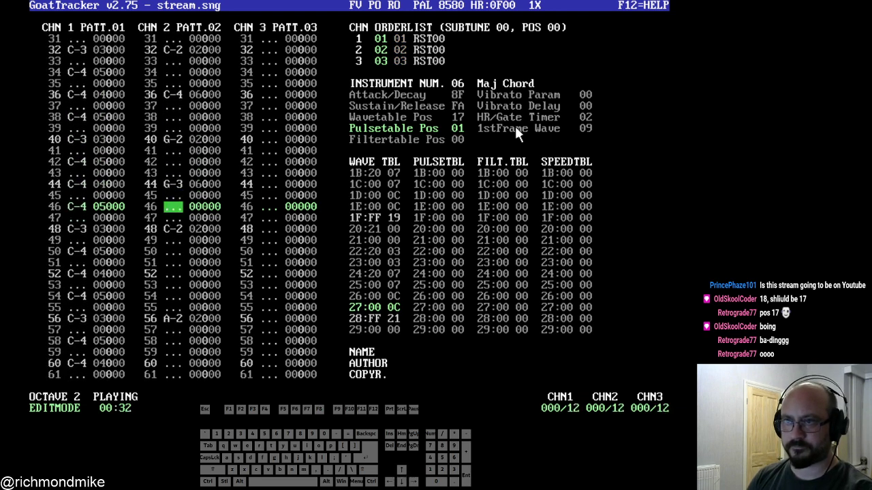
# - Enter C-4 with instrument 06 Maj Chord at row 52 of pattern 02
pyautogui.press('Down')
pyautogui.press('Down')
pyautogui.press('Down')
pyautogui.press('Down')
pyautogui.press('Down')
pyautogui.press('Down')
pyautogui.press('Down')
pyautogui.press('i')
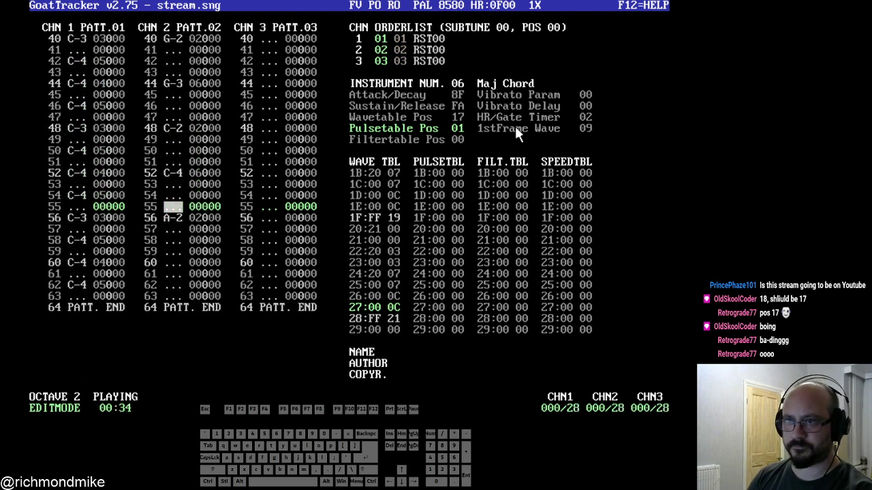
# - Switch to instrument 07 Minor Chord and enter A-3 at row 60 of pattern 02
pyautogui.press('Down')
pyautogui.press('Down')
pyautogui.press('Down')
pyautogui.press('Down')
pyautogui.press('Down')
pyautogui.press('Down')
pyautogui.press('Down')
pyautogui.press('KP_Add')
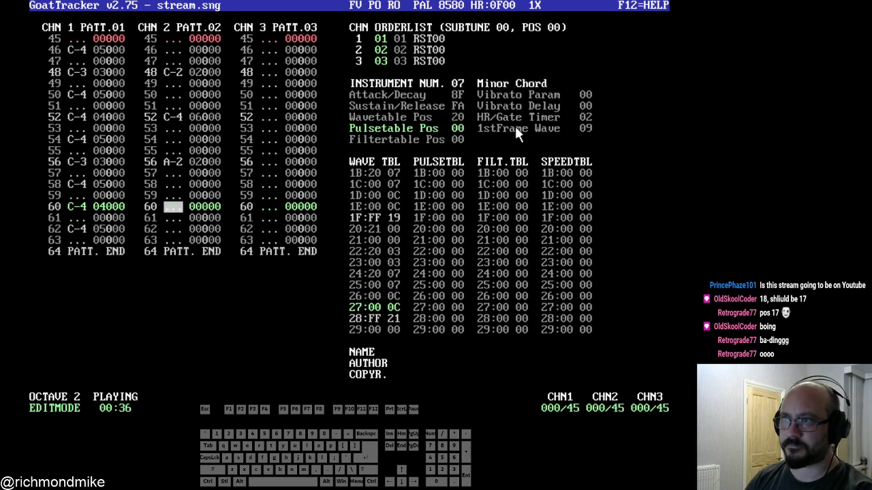
pyautogui.press('y')
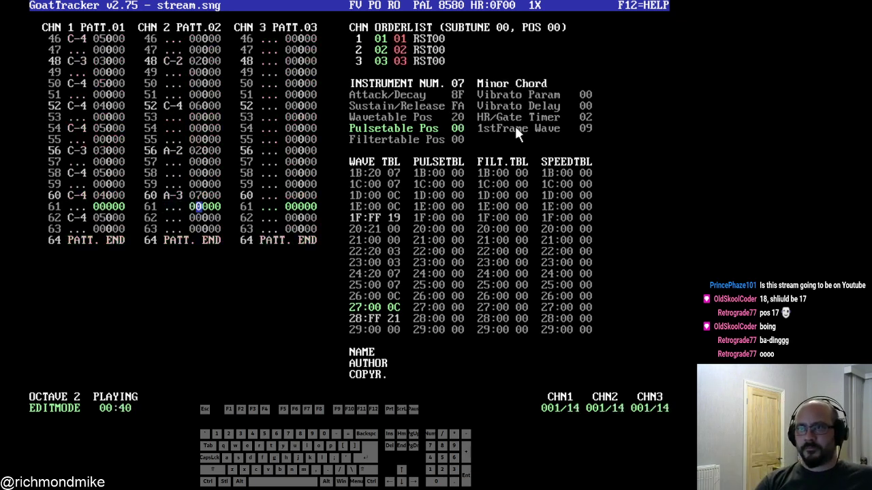
# - Move to the note column of pattern 03 on channel 3 and select instrument 01 Pluck with octave 3
pyautogui.press('Right')
pyautogui.press('Right')
pyautogui.press('Right')
pyautogui.press('Right')
pyautogui.press('Right')
pyautogui.press('Left')
pyautogui.press('Down')
pyautogui.press('Down')
pyautogui.press('Down')
pyautogui.press('Down')
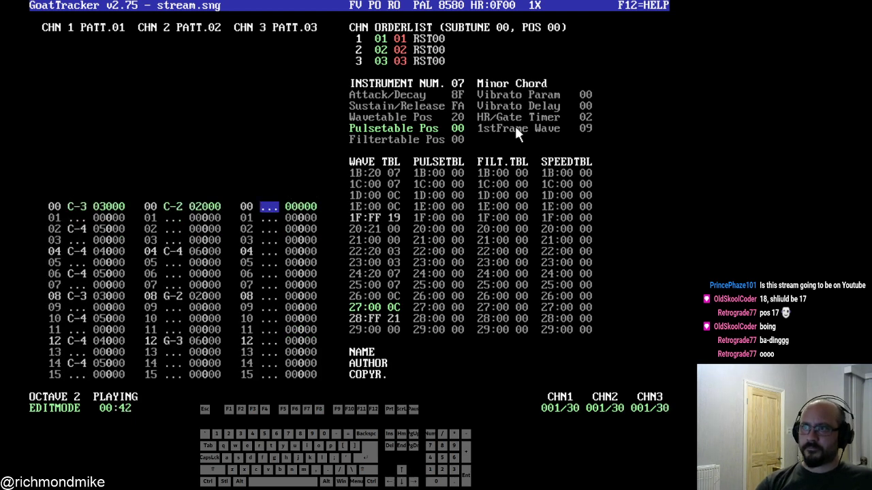
pyautogui.press('KP_Subtract')
pyautogui.press('KP_Subtract')
pyautogui.press('KP_Subtract')
pyautogui.press('KP_Subtract')
pyautogui.press('KP_Subtract')
pyautogui.press('KP_Subtract')
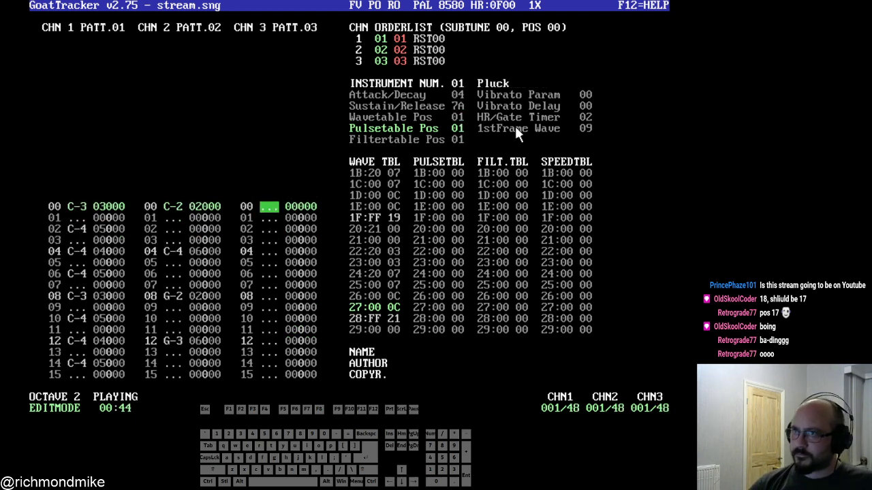
pyautogui.press('KP_Multiply')
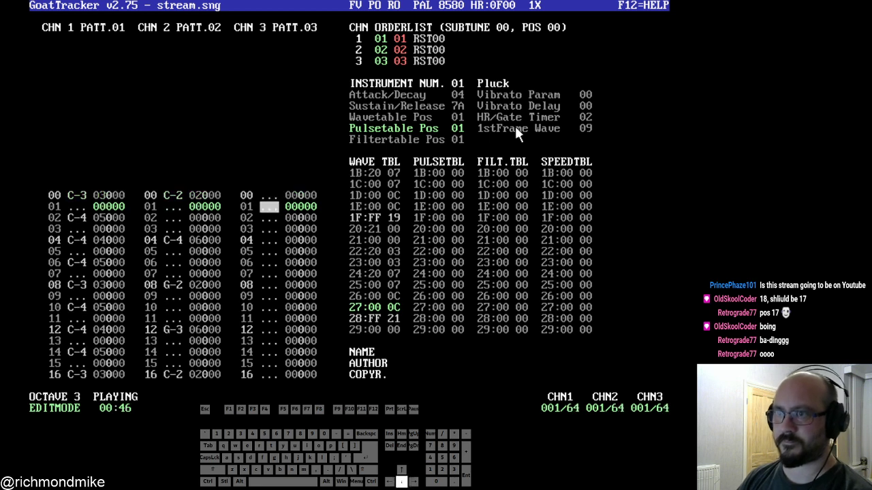
# - Enter the Pluck notes C-5, B-4 and G-4 at rows 04, 08 and 12 of pattern 03
pyautogui.press('i')
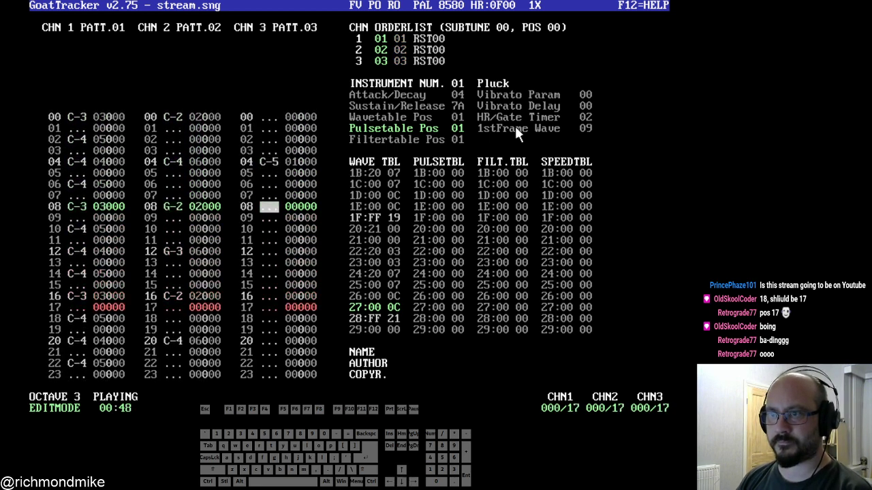
pyautogui.press('u')
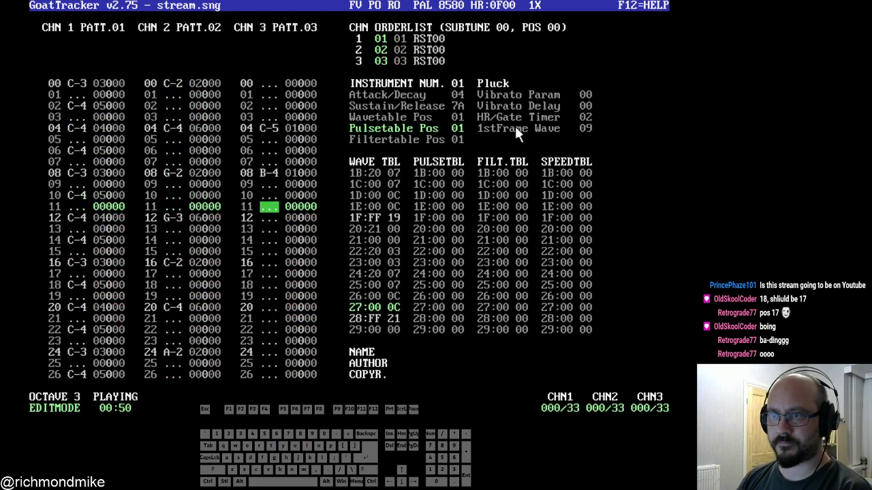
pyautogui.press('t')
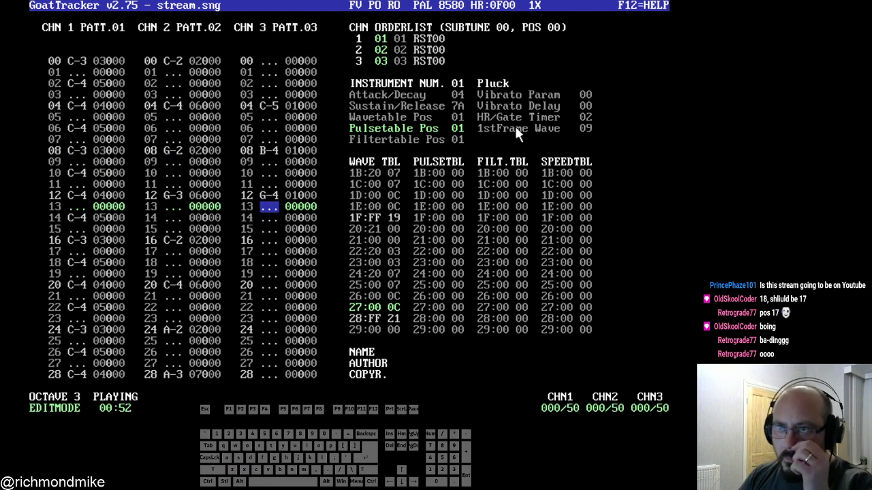
# - Enter G-4 with instrument 01 Pluck at row 24 of pattern 03, replacing the trial note there
pyautogui.press('Down')
pyautogui.press('Down')
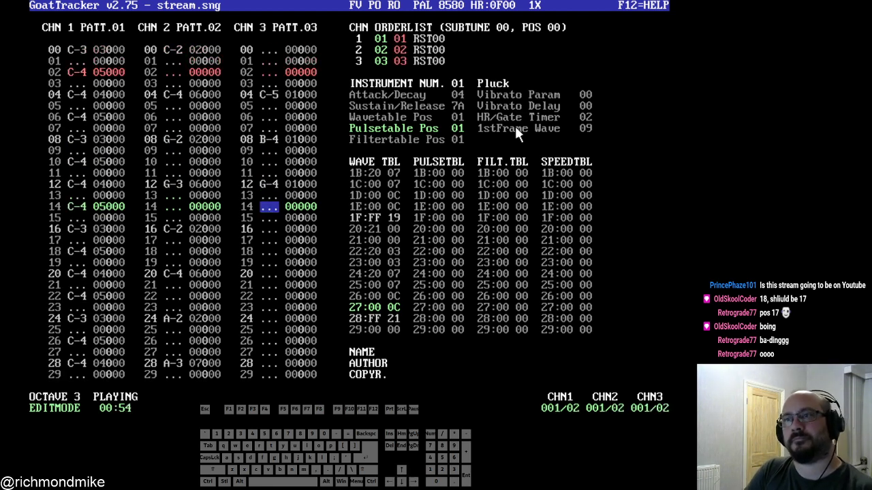
pyautogui.press('Down')
pyautogui.press('Down')
pyautogui.press('Down')
pyautogui.press('Down')
pyautogui.press('Down')
pyautogui.press('Down')
pyautogui.press('Down')
pyautogui.press('Down')
pyautogui.press('Down')
pyautogui.press('Down')
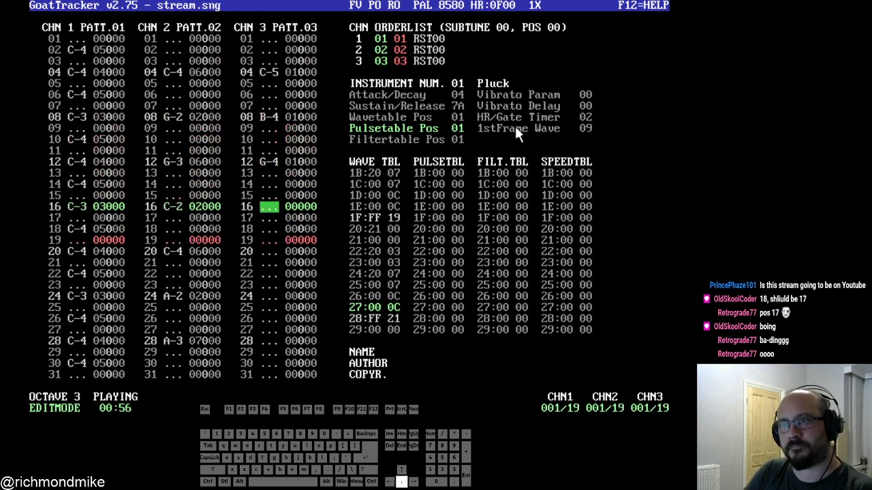
pyautogui.press('Up')
pyautogui.press('Up')
pyautogui.press('Up')
pyautogui.press('Up')
pyautogui.press('Down')
pyautogui.press('Down')
pyautogui.press('Down')
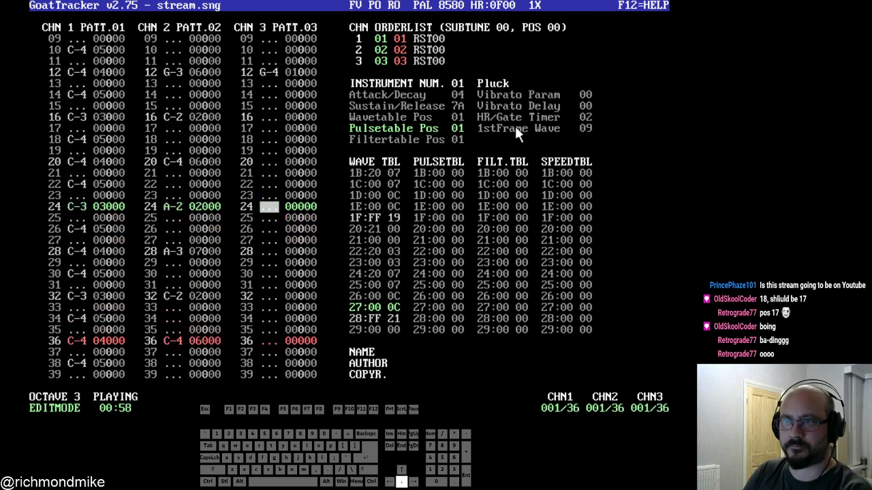
pyautogui.press('y')
pyautogui.press('Up')
pyautogui.press('t')
# - Enter E-4 with instrument 01 Pluck at row 28 of pattern 03
pyautogui.press('Down')
pyautogui.press('Down')
pyautogui.press('Down')
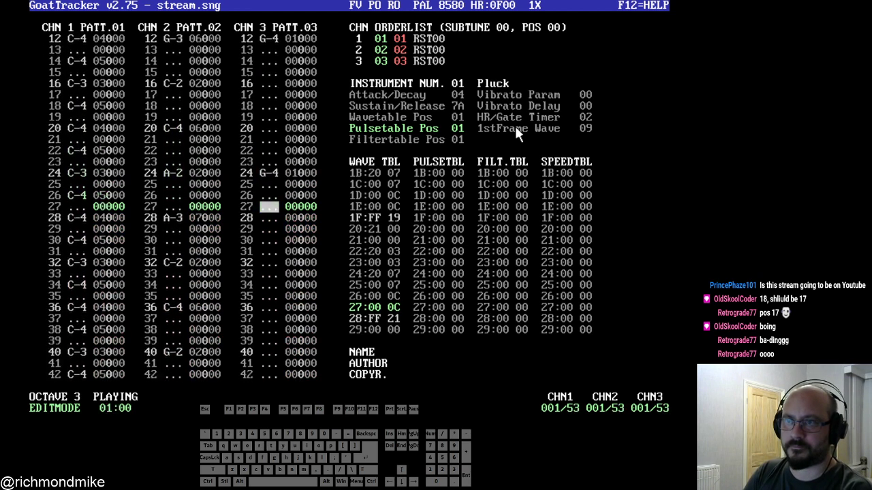
pyautogui.press('r')
pyautogui.press('Down')
pyautogui.press('Up')
pyautogui.press('Up')
pyautogui.press('e')
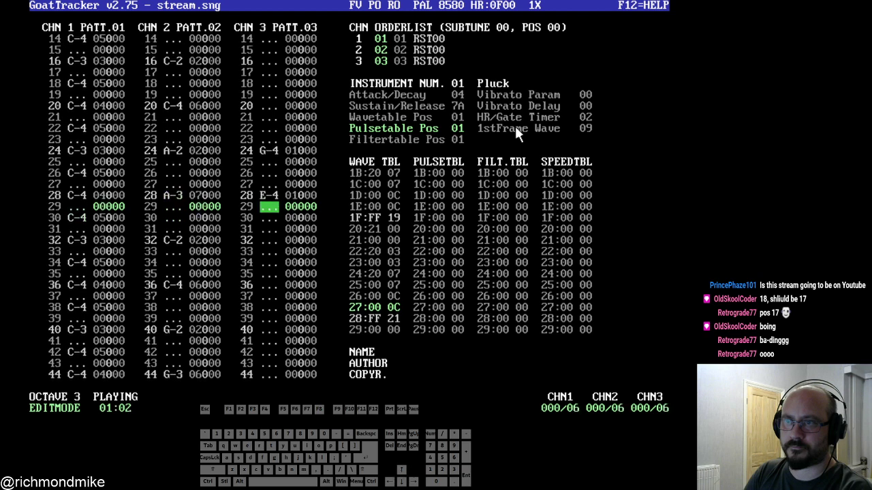
# - Enter C-4 with instrument 01 Pluck at row 32 of pattern 03
pyautogui.press('Down')
pyautogui.press('Down')
pyautogui.press('Down')
pyautogui.press('w')
pyautogui.press('Up')
pyautogui.press('q')
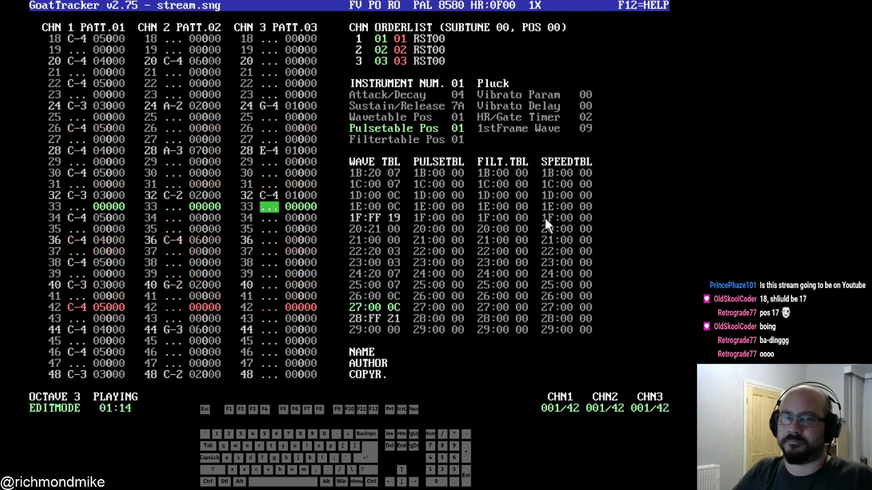
# - Save the song under the name stream.sng and stop playback
pyautogui.click(298, 5)
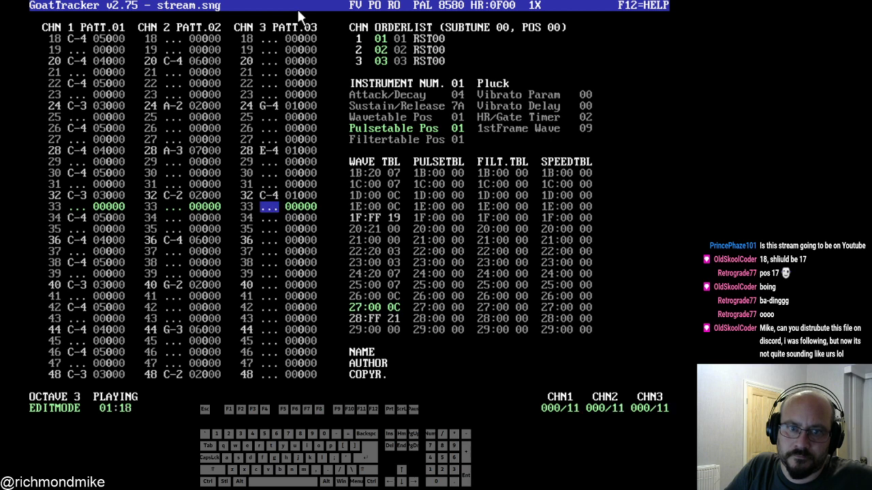
pyautogui.moveTo(297, 8); pyautogui.dragTo(325, 7)
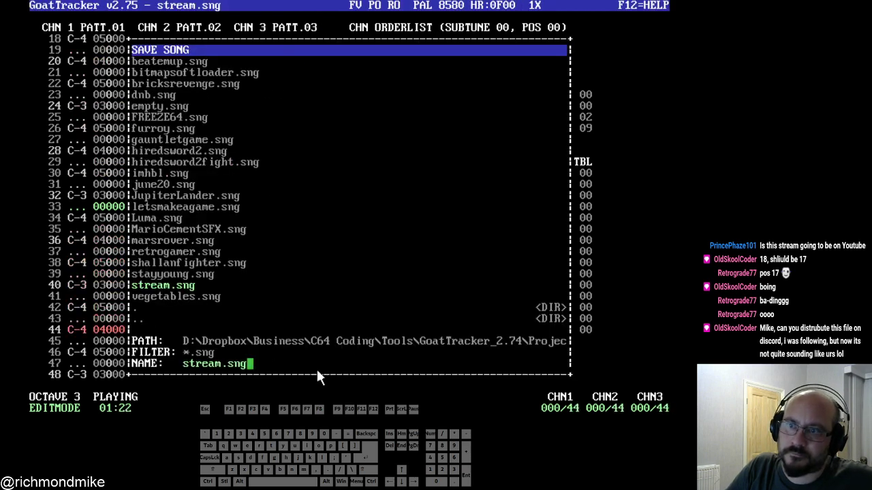
pyautogui.press('Return')
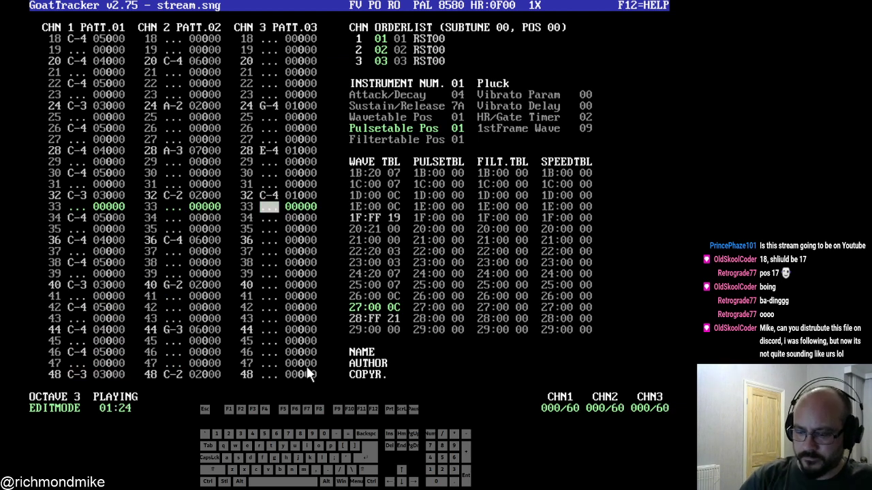
pyautogui.press('F4')
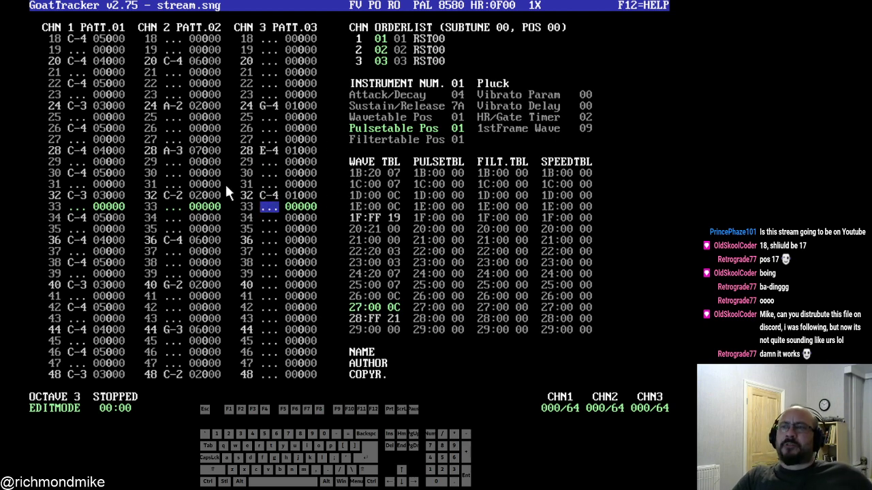
# - Review the melody in pattern 03 from row 24 back to the opening rows of all three patterns
pyautogui.click(276, 154)
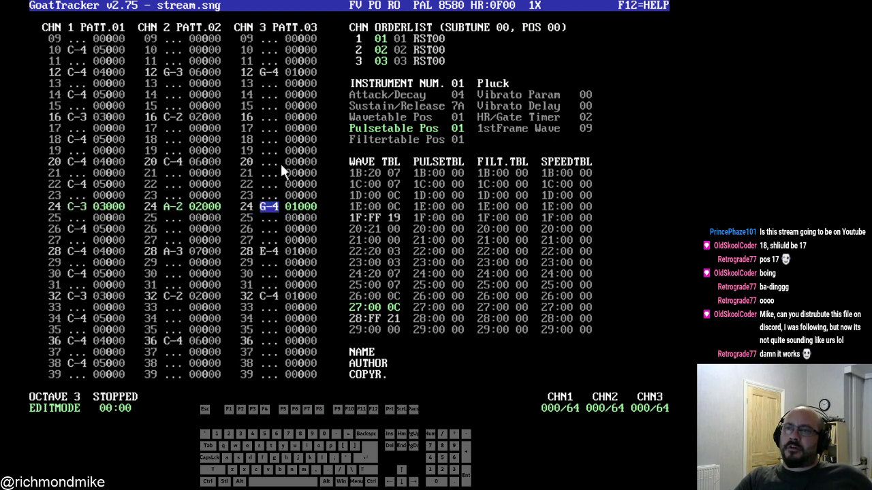
pyautogui.press('Up')
pyautogui.press('Up')
pyautogui.press('Up')
pyautogui.press('Up')
pyautogui.press('Up')
pyautogui.press('Up')
pyautogui.press('Up')
pyautogui.press('Up')
pyautogui.press('Up')
pyautogui.press('Up')
pyautogui.press('Up')
pyautogui.press('Up')
pyautogui.press('Up')
pyautogui.press('Up')
pyautogui.press('Up')
pyautogui.press('Up')
pyautogui.press('Up')
pyautogui.press('Up')
pyautogui.press('Up')
pyautogui.press('Up')
pyautogui.press('Up')
pyautogui.press('Up')
pyautogui.press('Up')
pyautogui.press('Up')
pyautogui.press('Up')
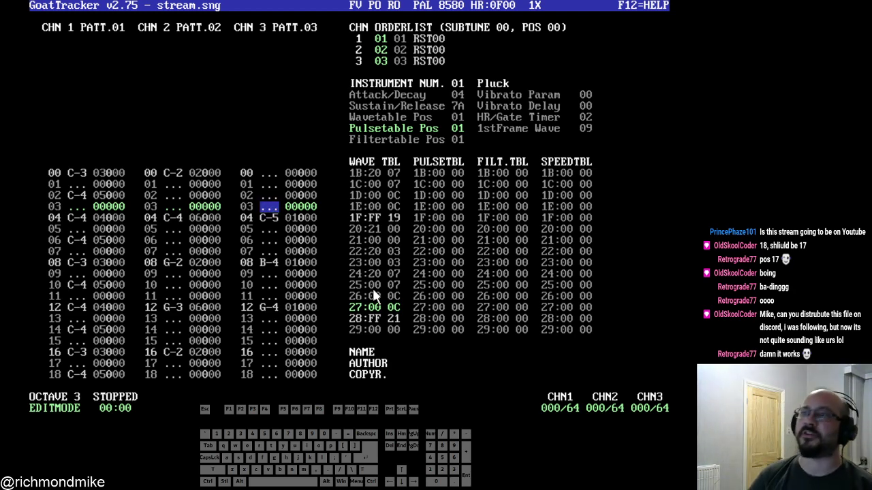
pyautogui.click(114, 175)
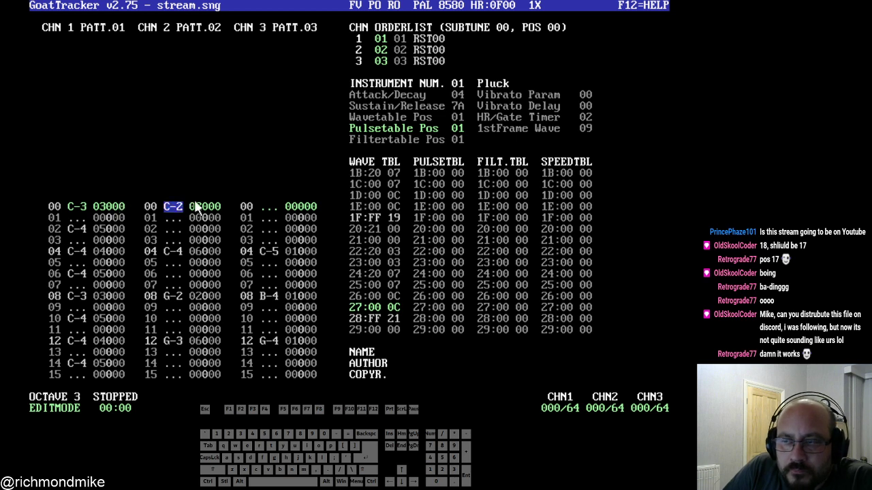
pyautogui.click(267, 212)
pyautogui.click(173, 207)
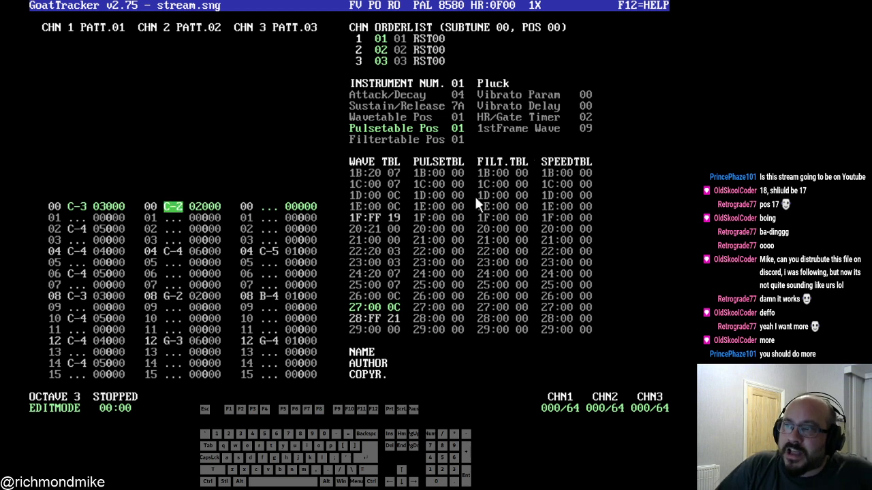
# - Look through the wavetable entries that define the instruments, from the chord arpeggios back to the earlier sounds
pyautogui.click(437, 173)
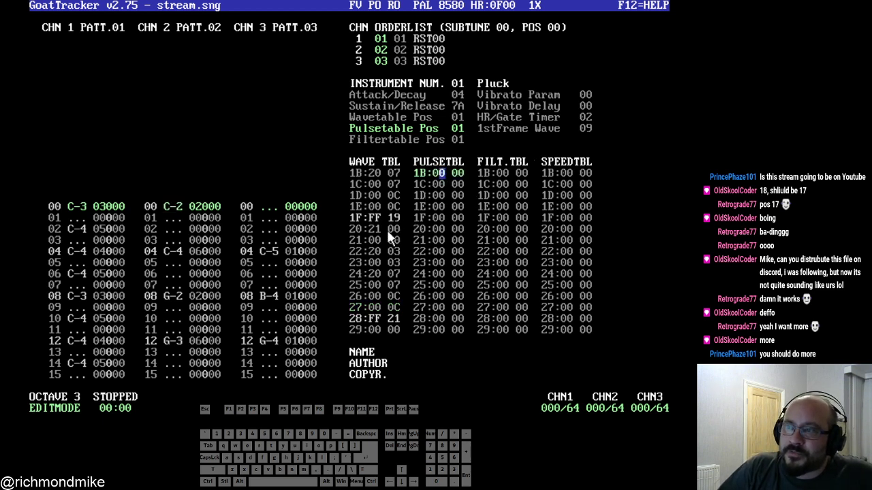
pyautogui.click(373, 184)
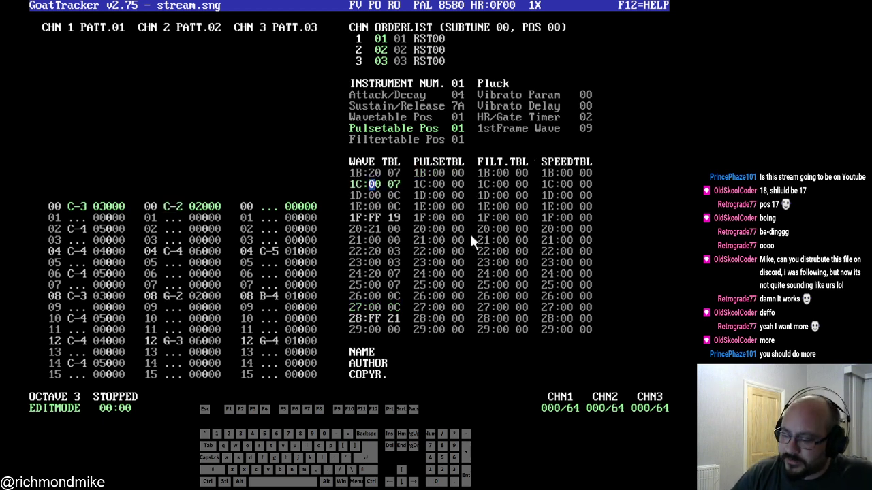
pyautogui.press('Up')
pyautogui.press('Up')
pyautogui.press('Up')
pyautogui.press('Up')
pyautogui.press('Up')
pyautogui.press('Up')
pyautogui.press('Up')
pyautogui.press('Up')
pyautogui.press('Up')
pyautogui.press('Up')
pyautogui.press('Up')
pyautogui.press('Up')
pyautogui.press('Up')
pyautogui.press('Up')
pyautogui.press('Up')
pyautogui.press('Up')
pyautogui.press('Up')
pyautogui.press('Up')
pyautogui.press('Up')
pyautogui.press('Up')
pyautogui.press('Up')
pyautogui.press('Up')
pyautogui.press('Up')
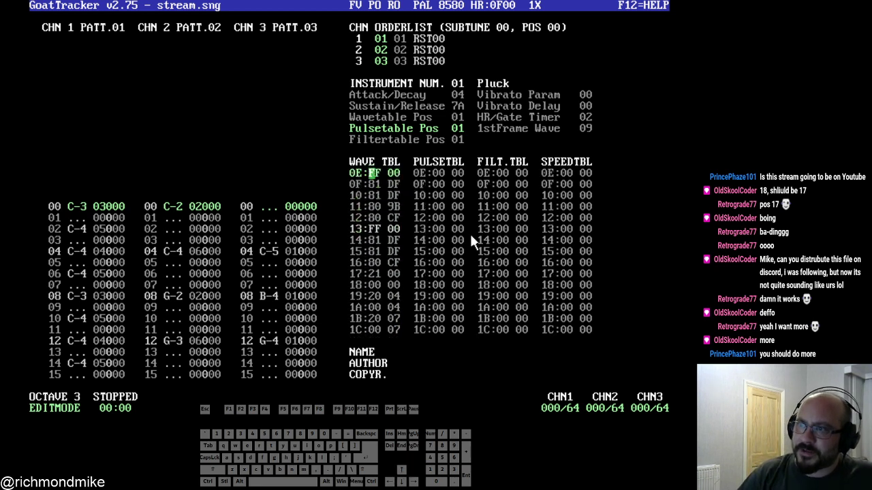
pyautogui.press('Down')
pyautogui.press('Down')
pyautogui.press('Down')
pyautogui.press('Down')
pyautogui.press('Down')
pyautogui.press('Down')
pyautogui.press('Down')
pyautogui.press('Down')
pyautogui.press('Down')
pyautogui.press('Down')
pyautogui.press('Down')
pyautogui.press('Down')
pyautogui.press('Down')
pyautogui.press('Down')
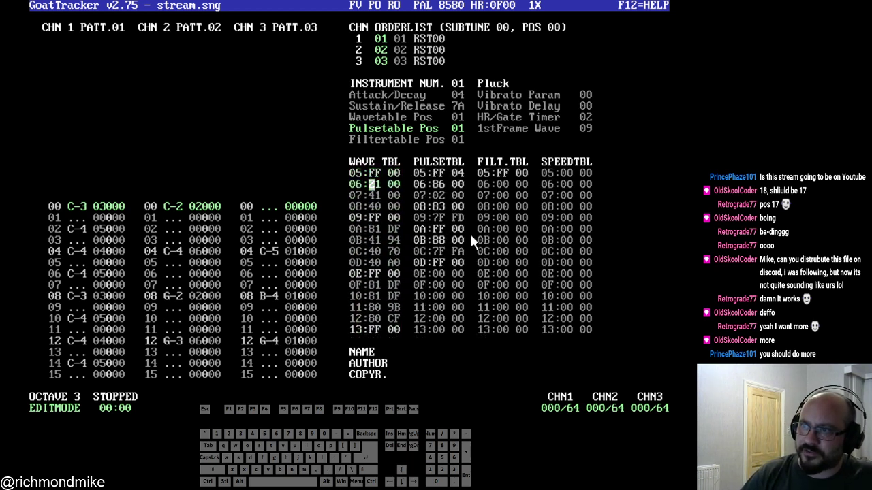
pyautogui.press('Down')
pyautogui.press('Down')
pyautogui.press('Down')
pyautogui.press('Down')
pyautogui.press('Down')
pyautogui.press('Down')
pyautogui.press('Down')
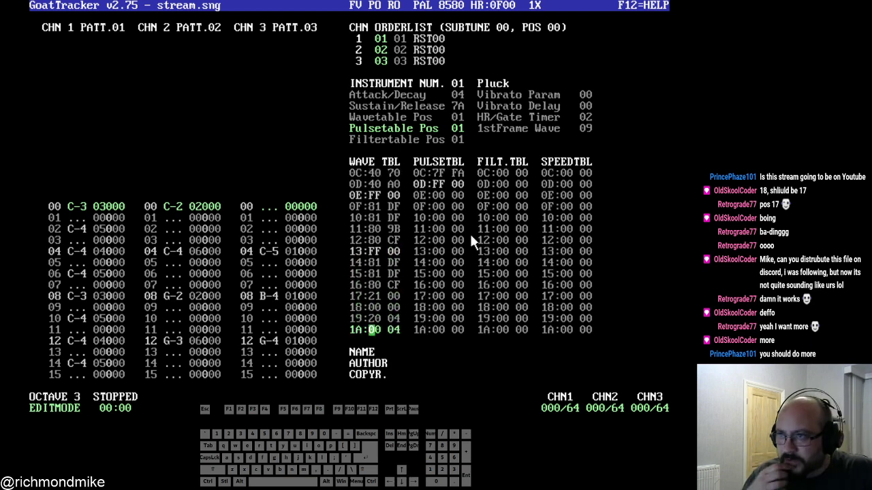
# - Save instrument 01 Pluck to disk as Pluck.ins
pyautogui.click(461, 90)
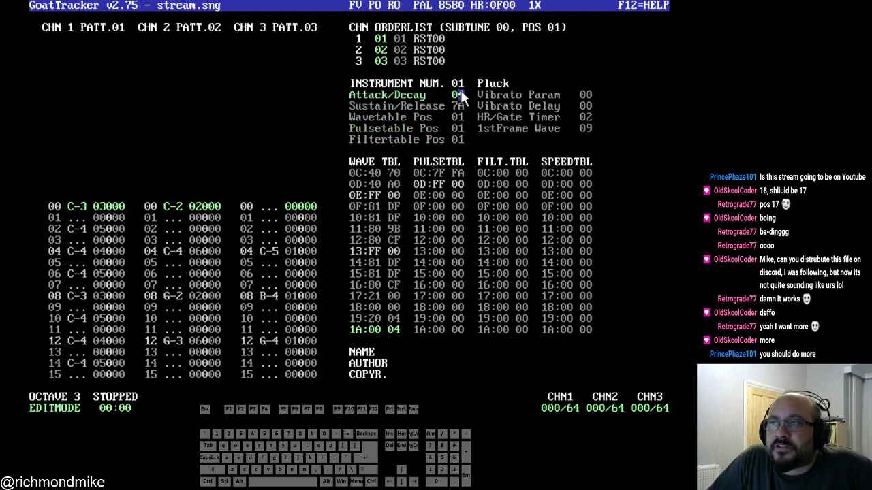
pyautogui.click(171, 204)
pyautogui.moveTo(283, 17)
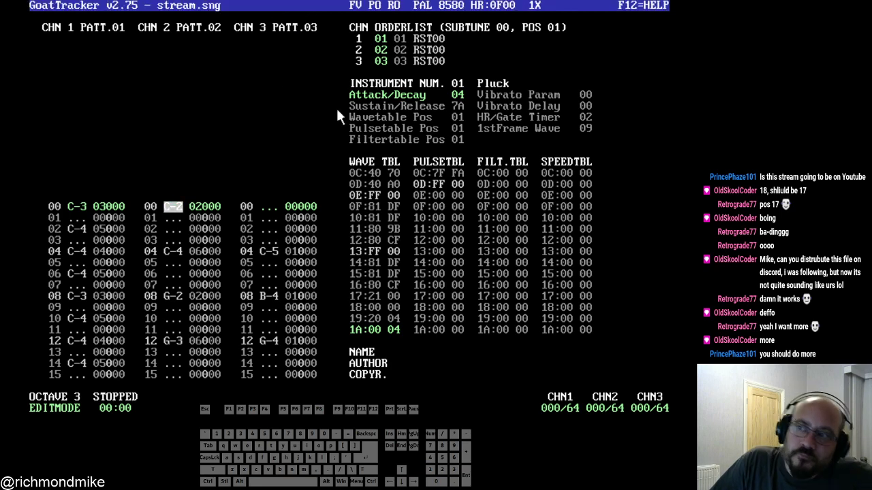
pyautogui.click(501, 84)
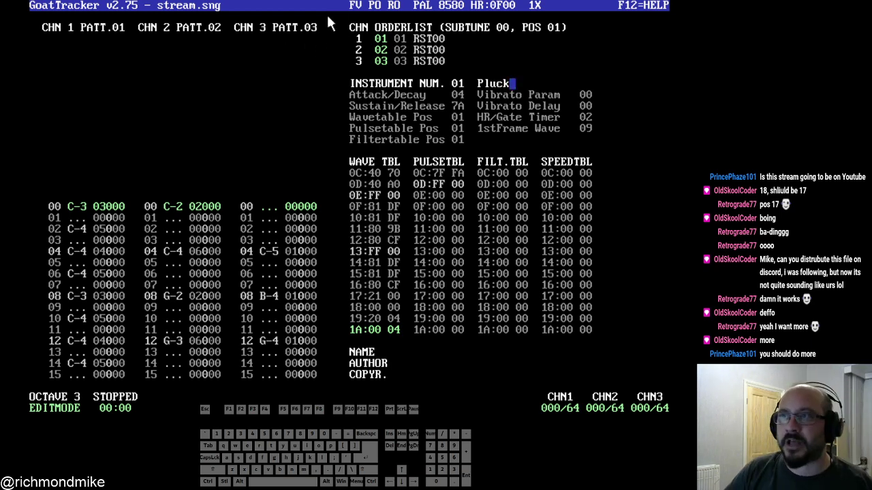
pyautogui.moveTo(312, 5)
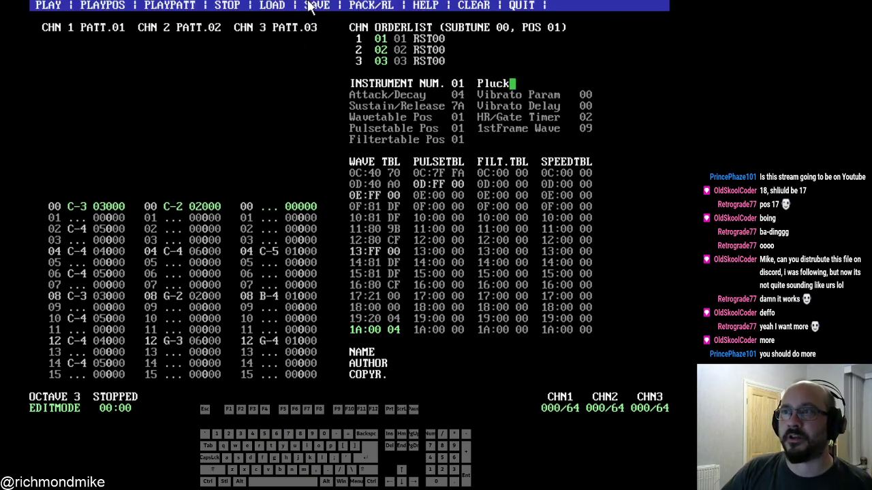
pyautogui.click(310, 6)
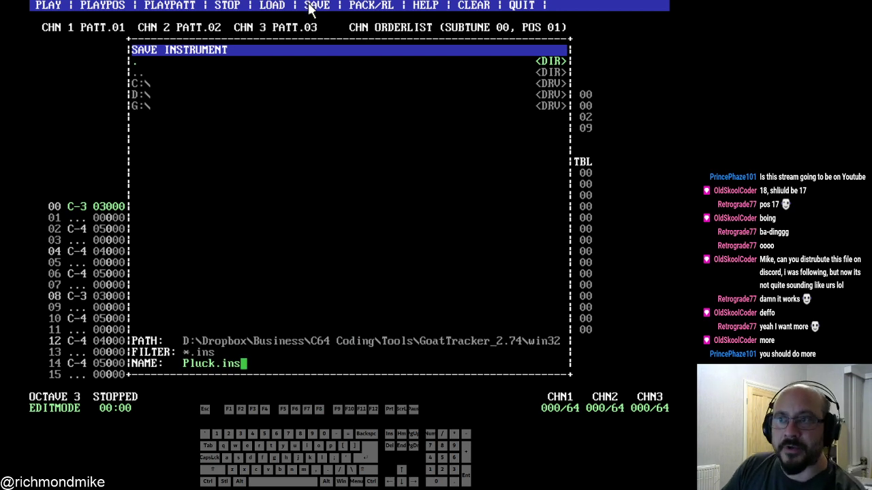
pyautogui.press('Return')
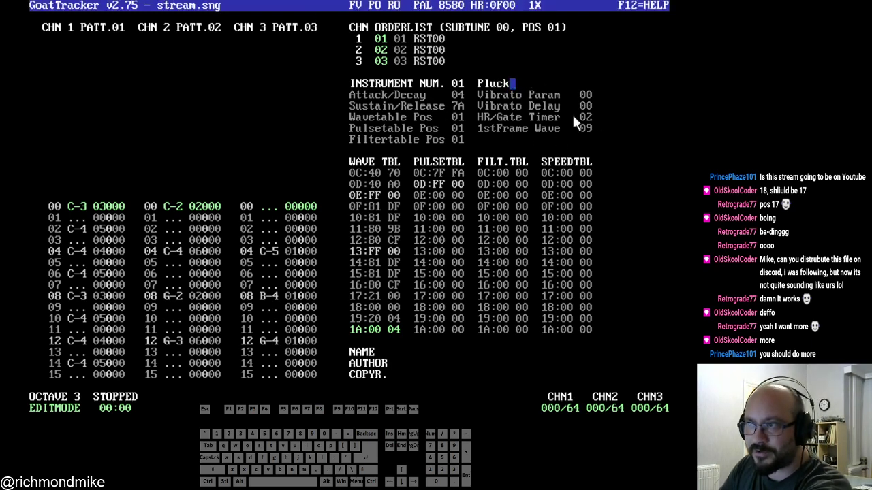
# - Save the whole song again under the name stream.sng
pyautogui.click(265, 240)
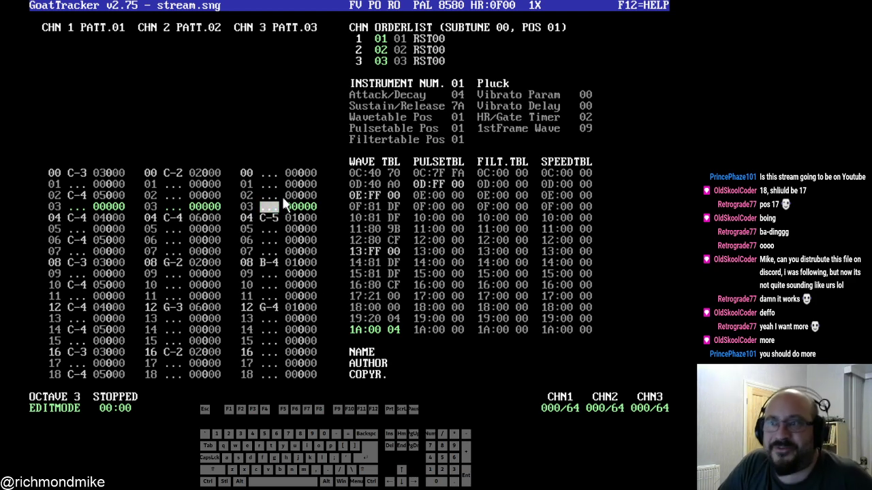
pyautogui.click(457, 107)
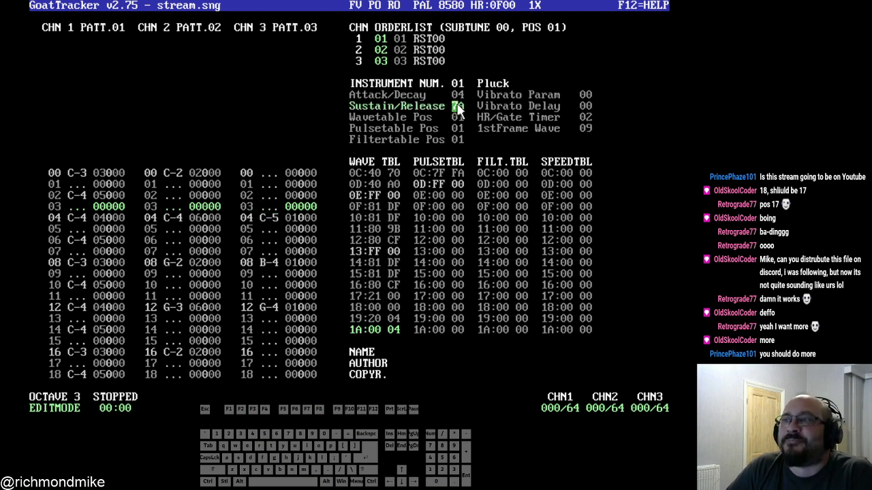
pyautogui.click(513, 83)
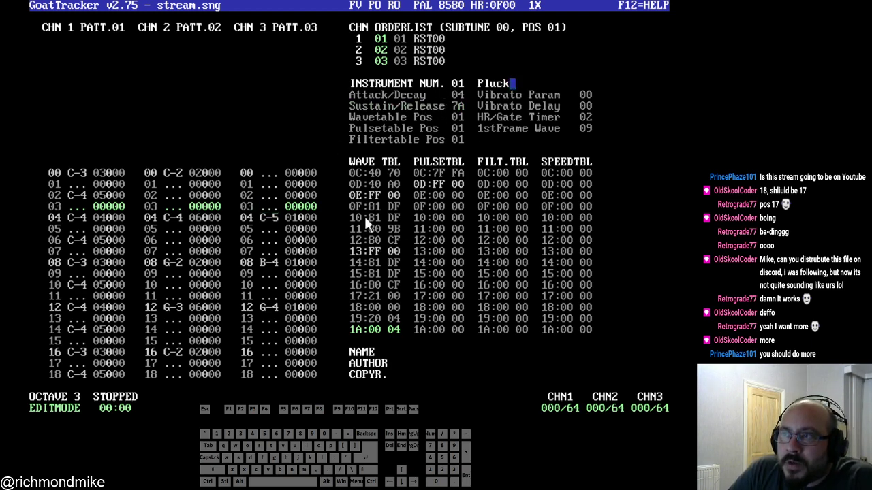
pyautogui.click(402, 40)
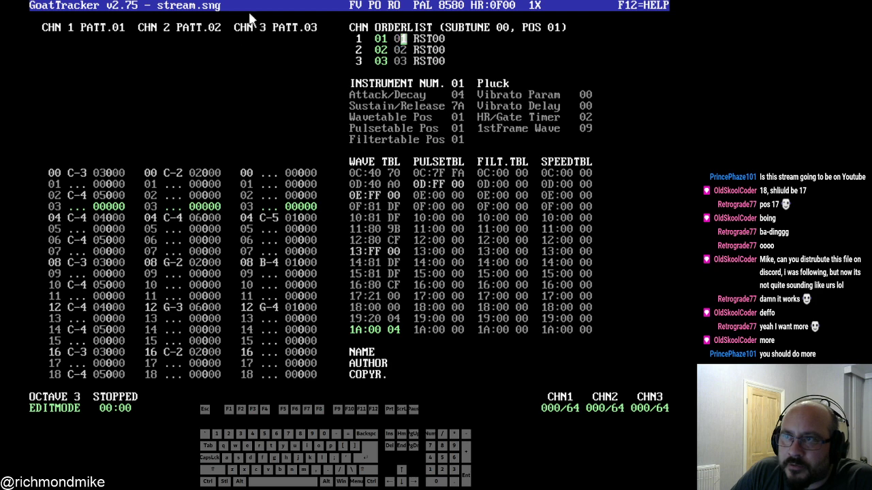
pyautogui.click(316, 5)
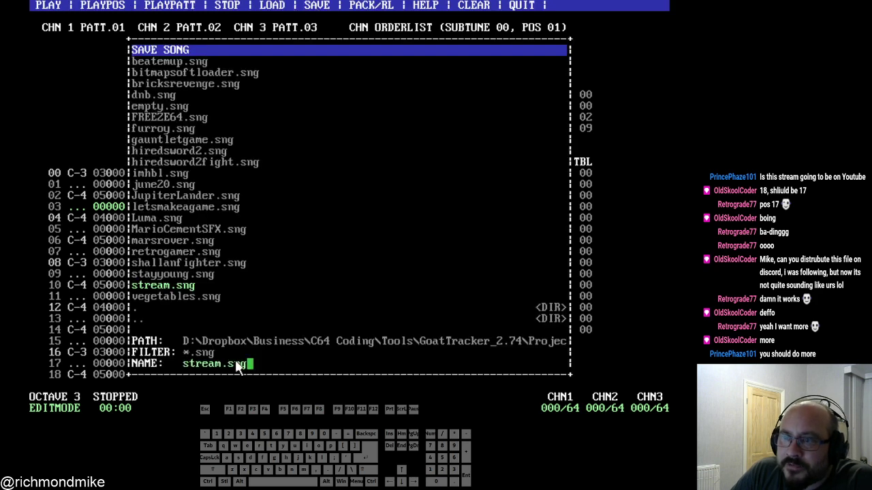
pyautogui.press('Return')
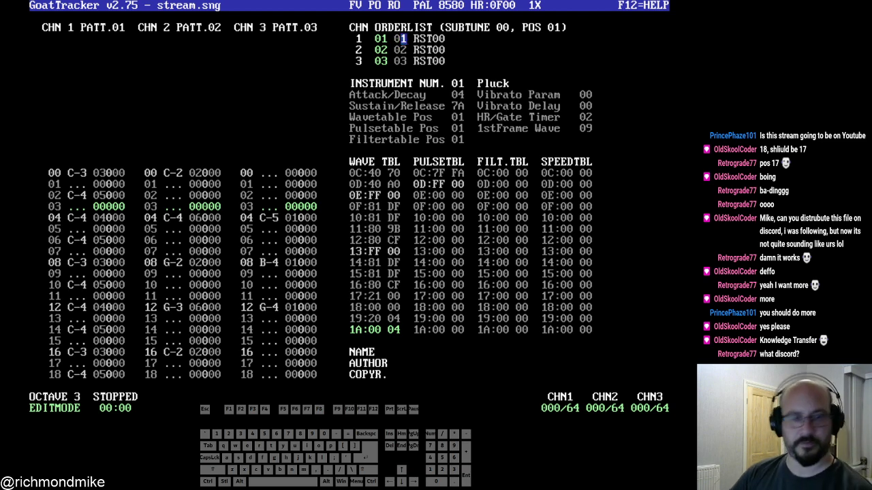
pyautogui.press('shift')
pyautogui.press('t')
pyautogui.press('r')
pyautogui.press('r')
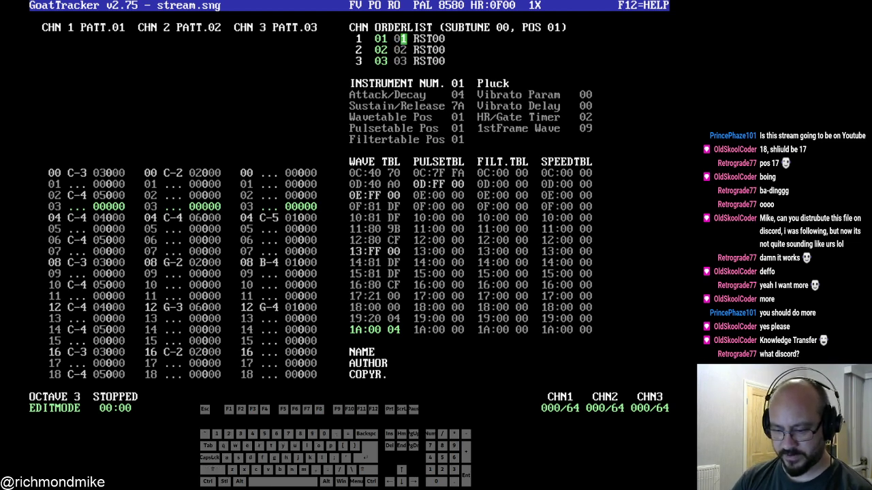
pyautogui.press('o')
pyautogui.press('n')
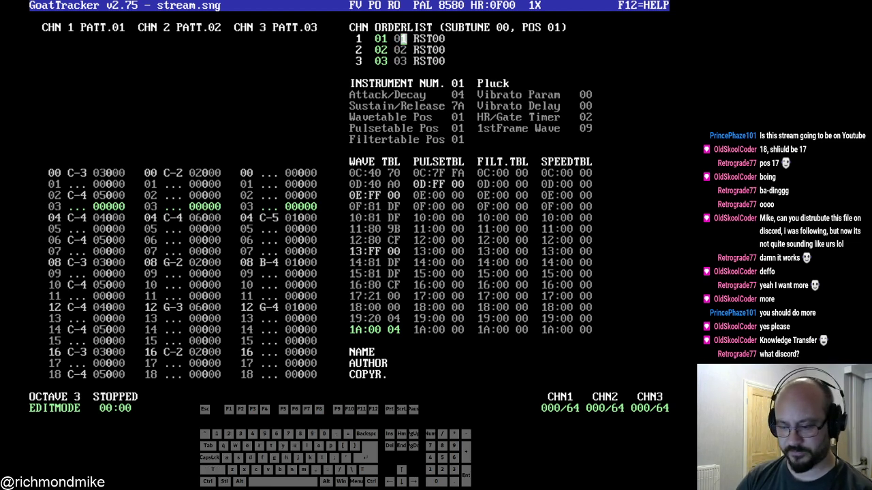
pyautogui.press('o')
pyautogui.press('space')
pyautogui.press('d')
pyautogui.press('BackSpace')
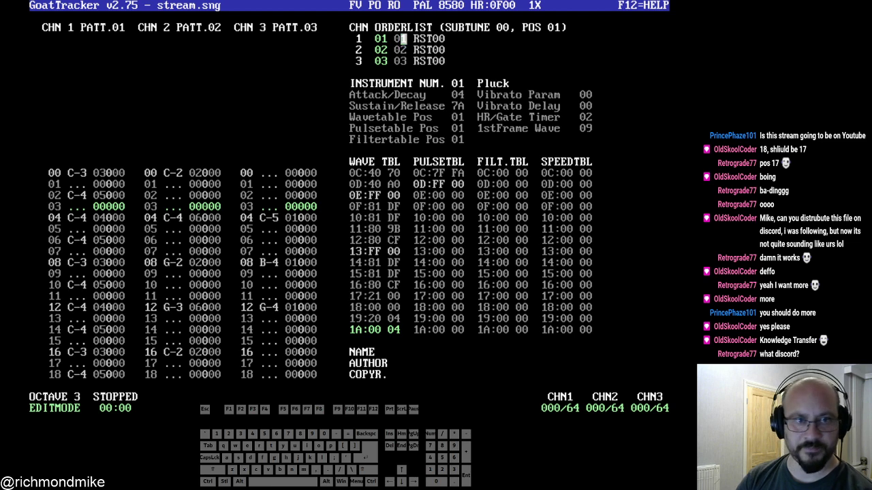
pyautogui.press('r')
pyautogui.press('e')
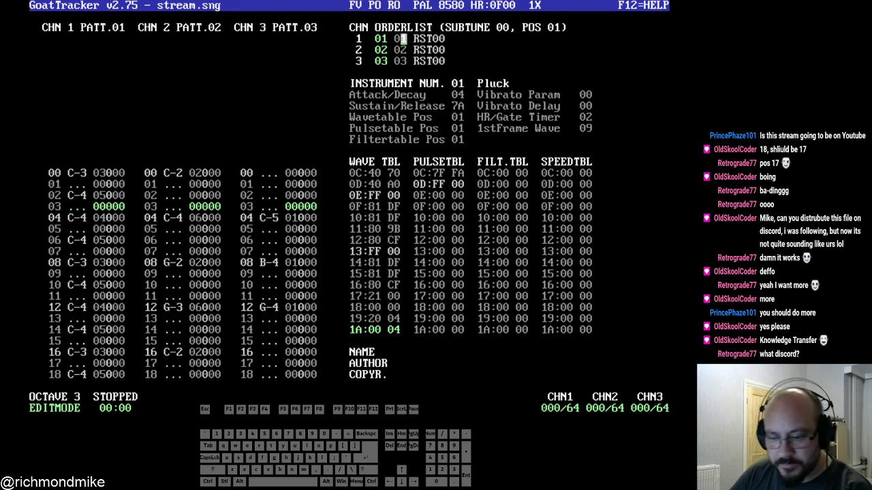
# - Post a !so shout-out command for the viewer's channel in the stream chat
pyautogui.press('shift')
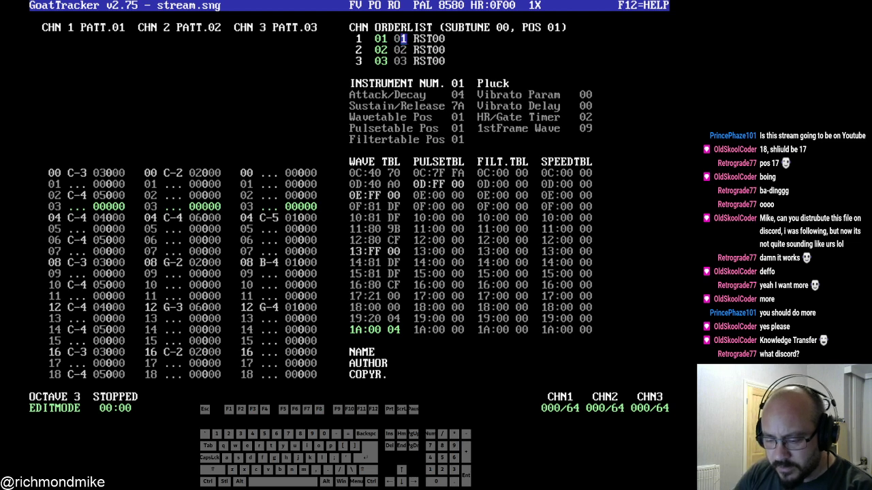
pyautogui.press('shift')
pyautogui.press('space')
pyautogui.press('l')
pyautogui.press('d')
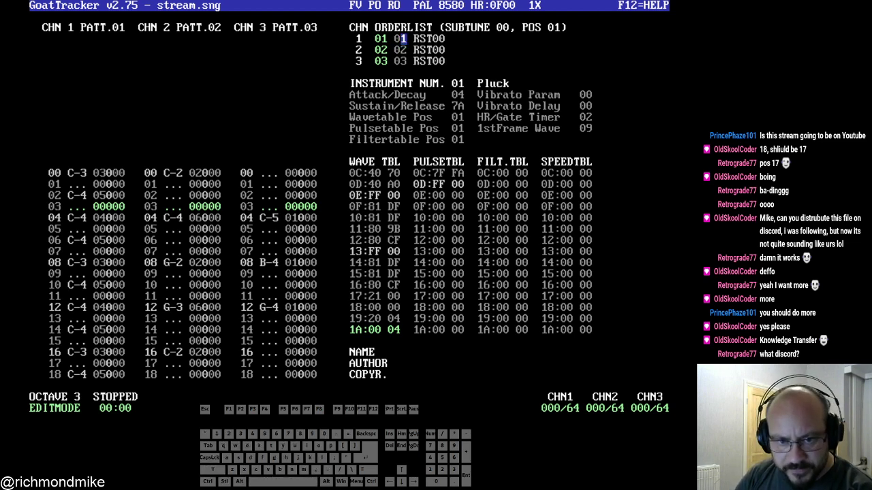
pyautogui.write('skoolcode')
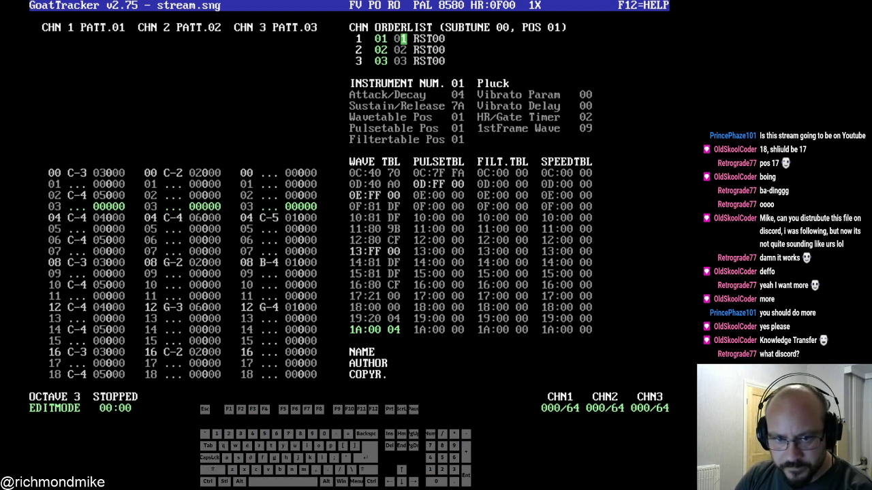
pyautogui.write('r')
pyautogui.press('Return')
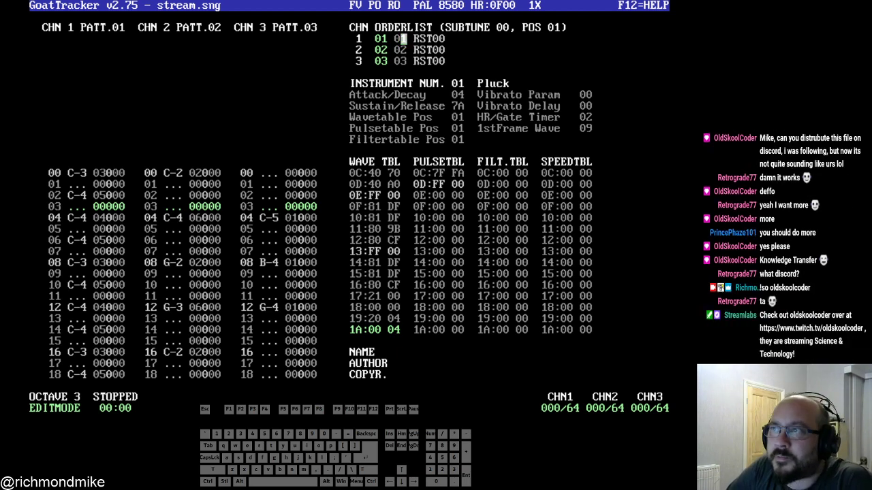
# - Load the song beatemup.sng from the project folder
pyautogui.click(274, 7)
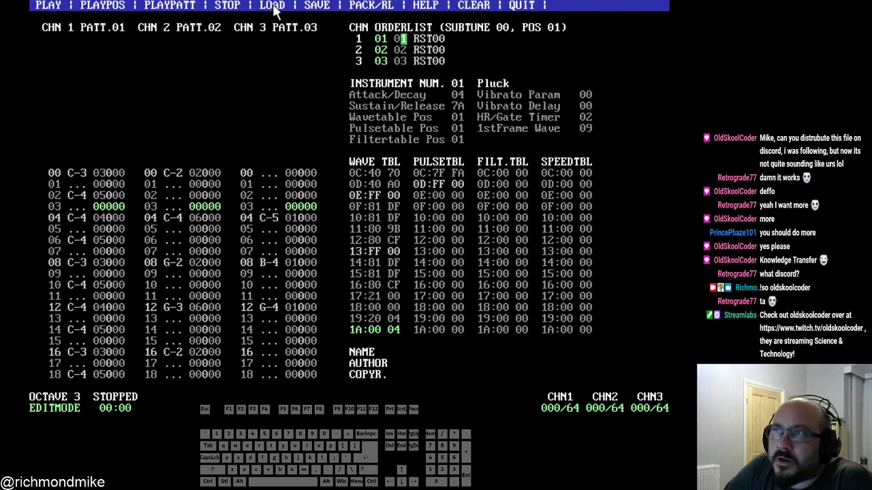
pyautogui.click(273, 6)
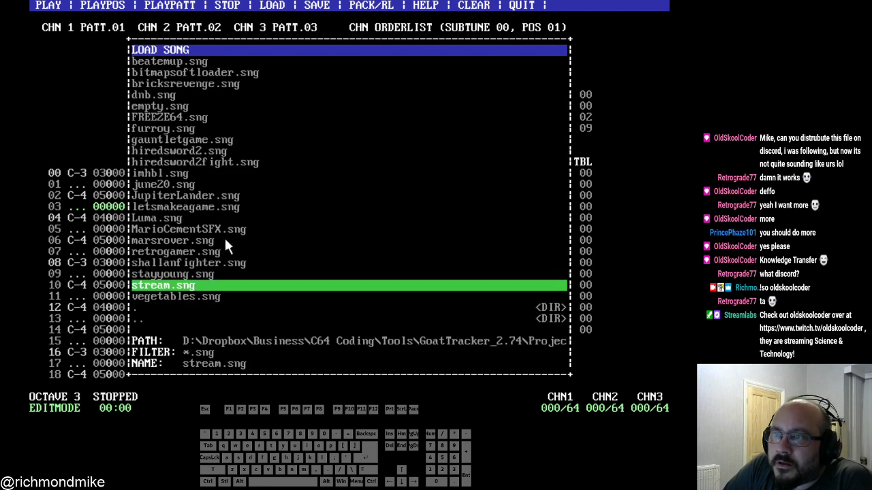
pyautogui.doubleClick(227, 59)
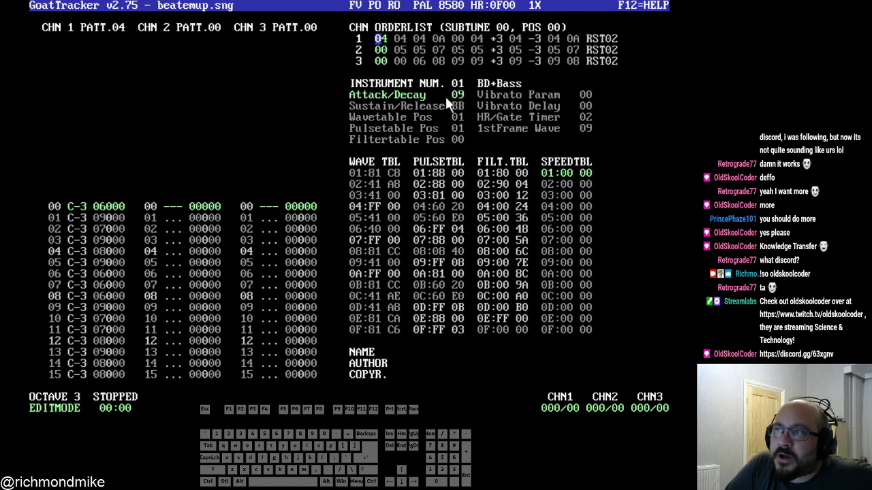
# - Turn on jam mode, audition a note with instrument 01 BD+Bass and stop the sound
pyautogui.click(178, 215)
pyautogui.press('space')
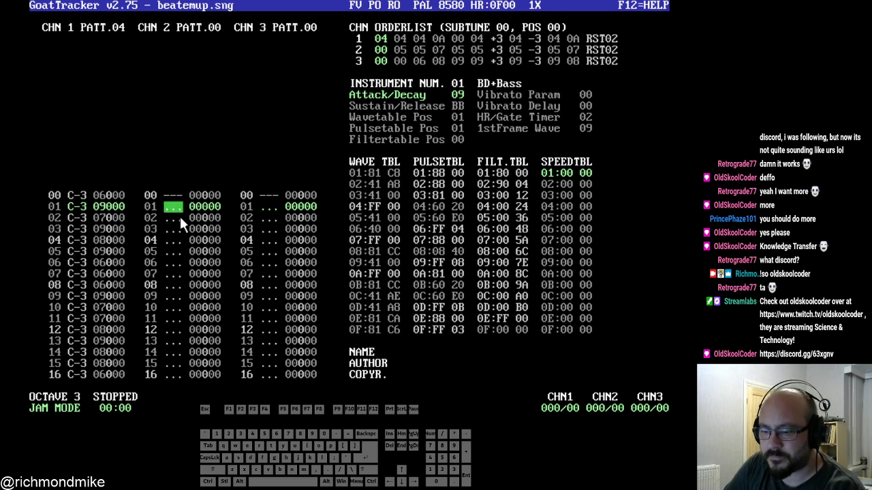
pyautogui.press('i')
pyautogui.press('F4')
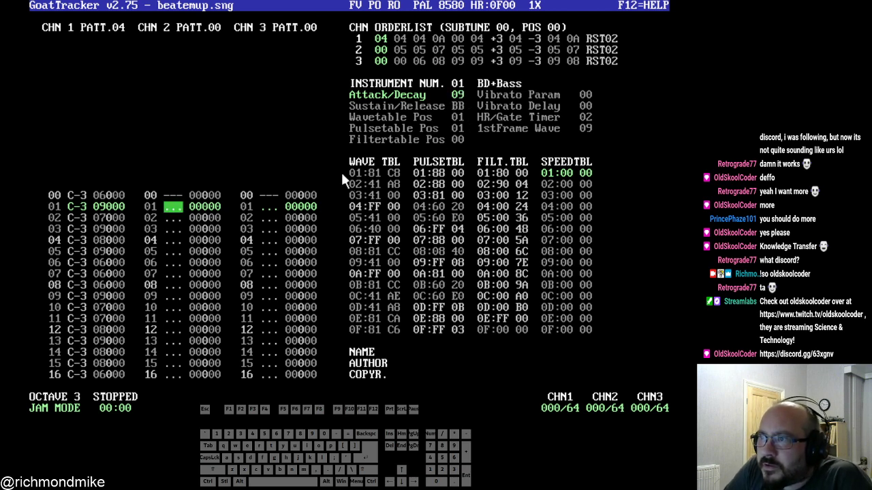
# - Examine wavetable entries 01 to 03, which shape the combined drum and bass sound of BD+Bass
pyautogui.click(378, 174)
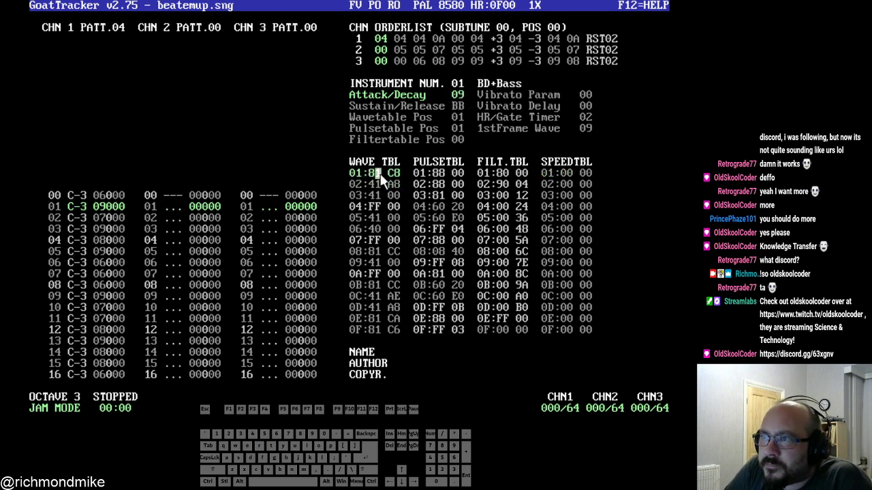
pyautogui.click(377, 196)
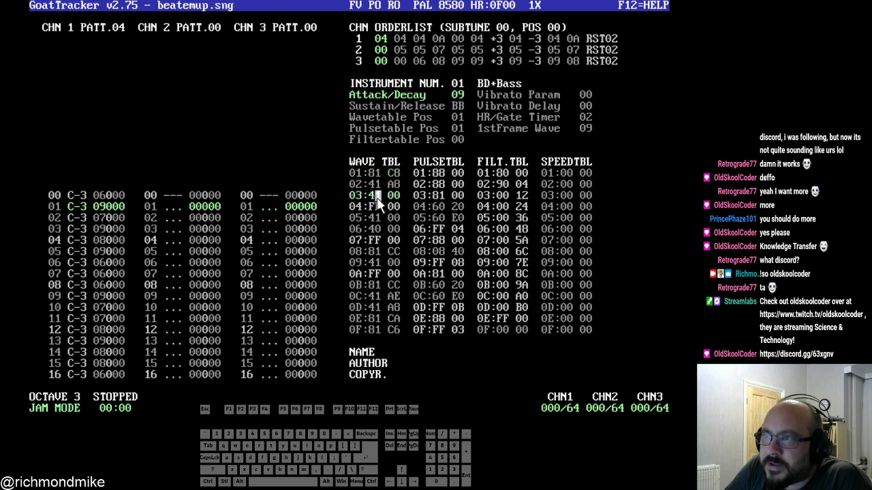
pyautogui.click(393, 195)
pyautogui.click(395, 195)
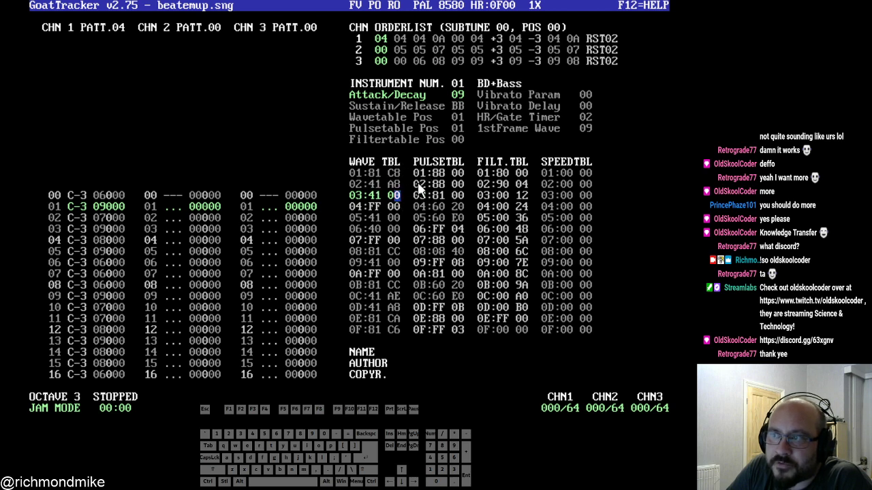
pyautogui.click(458, 87)
pyautogui.click(460, 86)
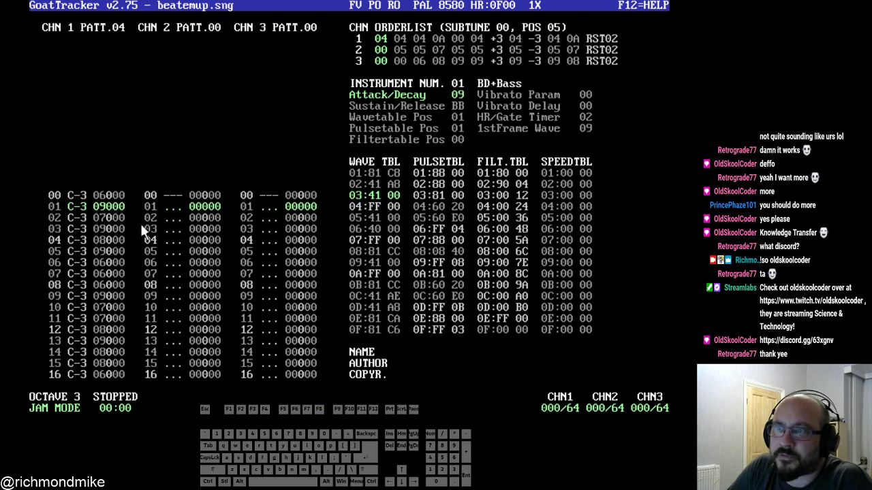
# - Play subtune 00 of beatemup.sng from the beginning to hear its arrangement
pyautogui.click(198, 229)
pyautogui.press('F1')
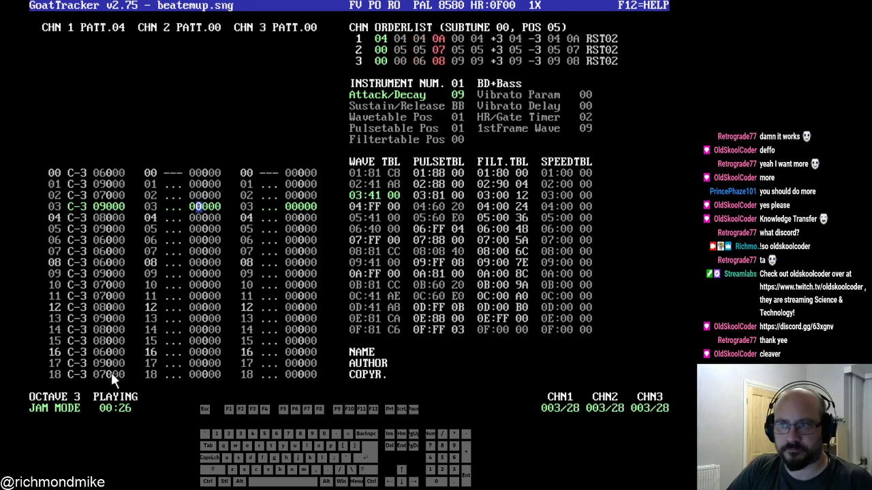
pyautogui.click(181, 229)
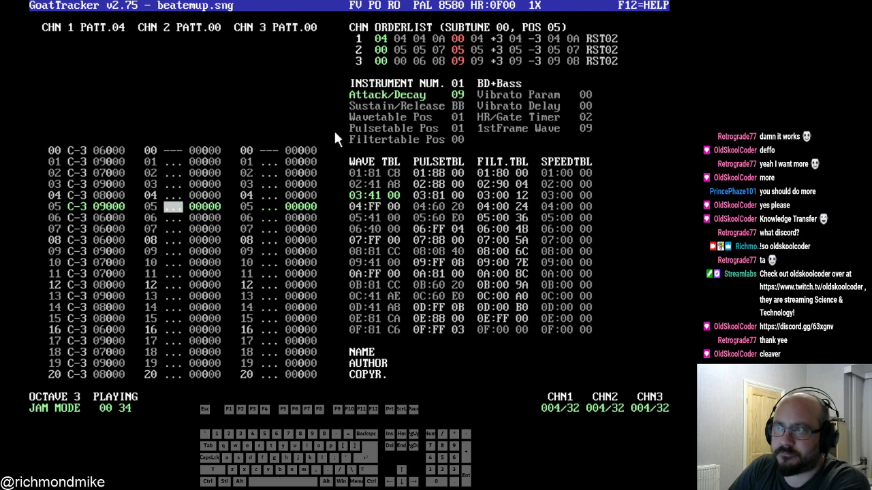
# - Switch to subtune 01, play it with the patterns following the playback, and stop it
pyautogui.click(505, 26)
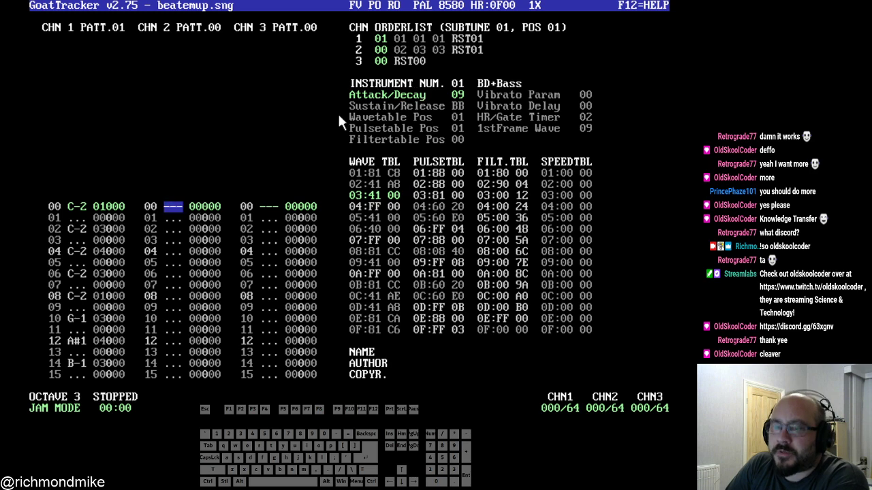
pyautogui.press('shift')
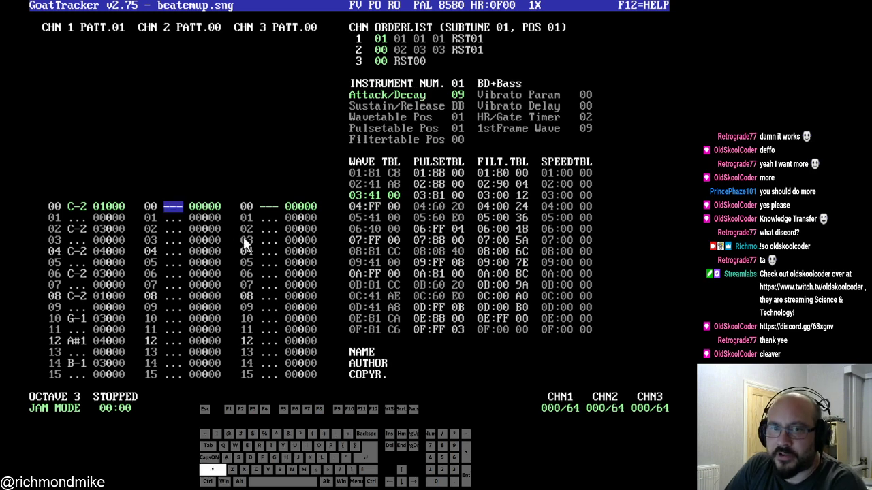
pyautogui.hotkey('shift', 'F1')
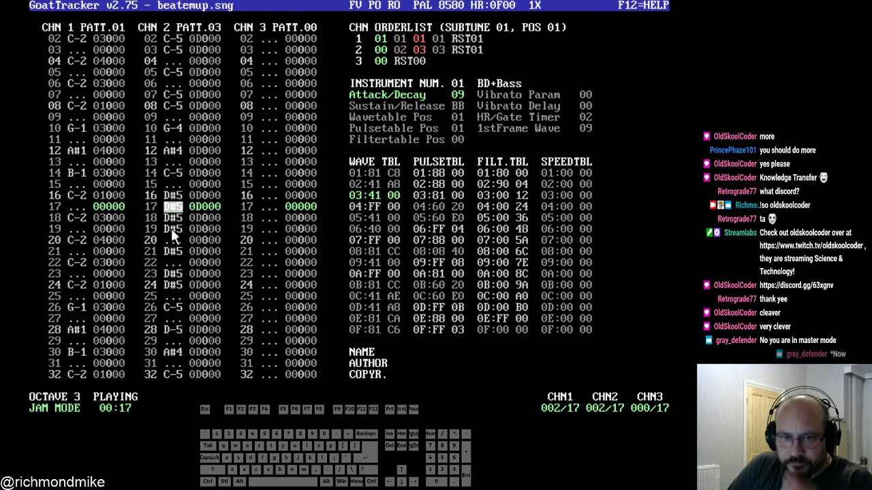
pyautogui.press('F4')
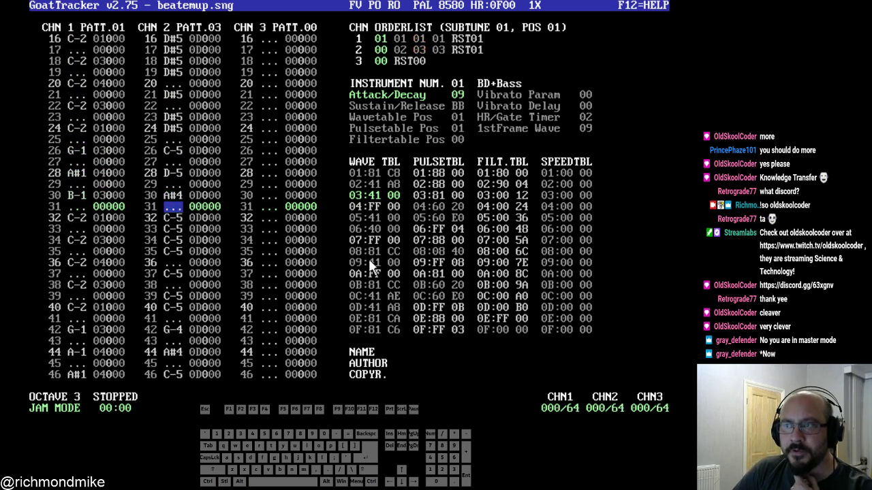
pyautogui.click(379, 198)
pyautogui.press('Up')
pyautogui.press('Up')
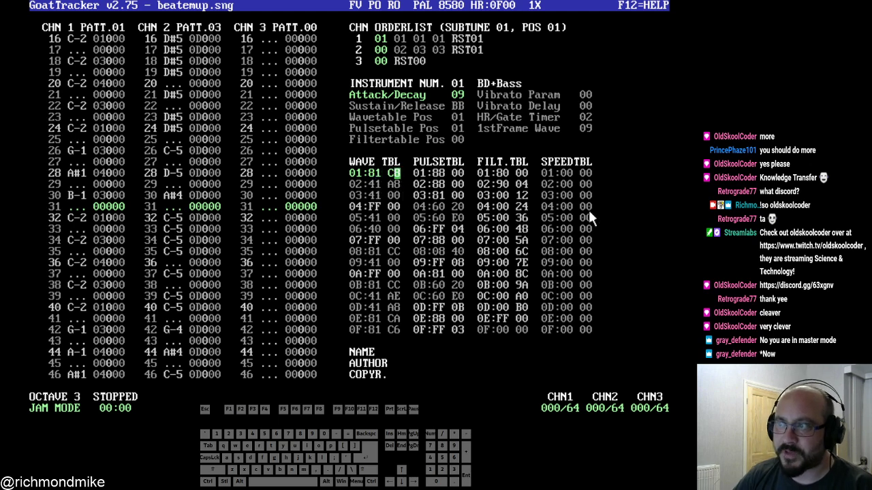
pyautogui.rightClick(303, 4)
pyautogui.click(272, 3)
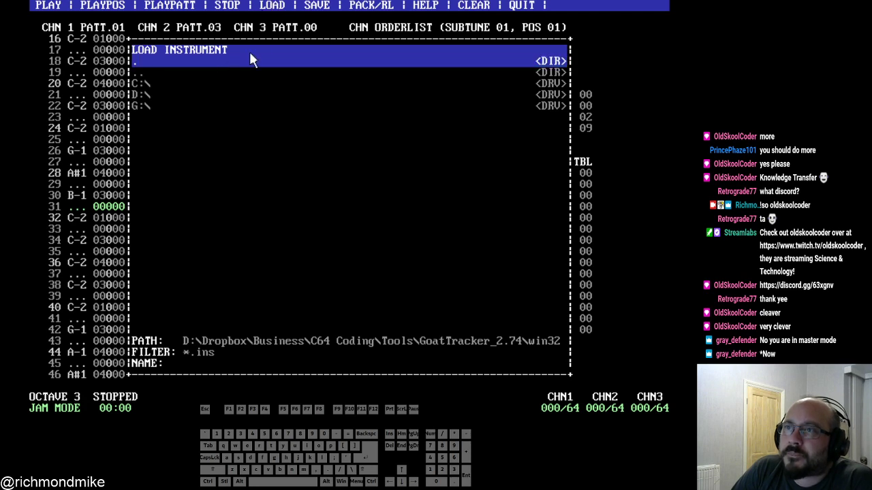
pyautogui.press('Escape')
# - Return to the channel 2 pattern and load the song shallanfighter.sng
pyautogui.click(203, 141)
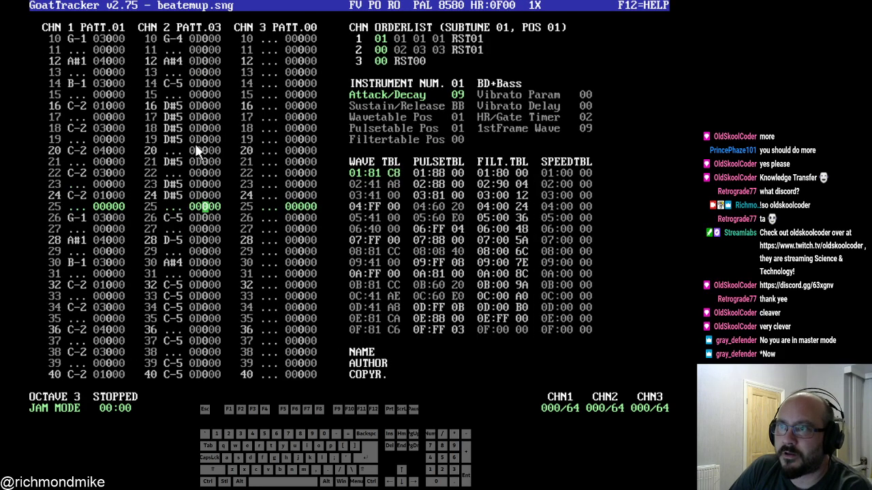
pyautogui.click(176, 169)
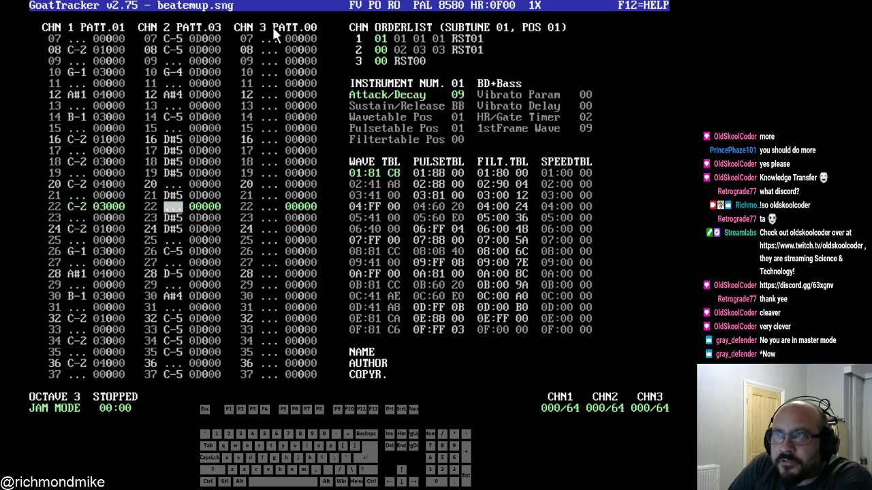
pyautogui.rightClick(265, 5)
pyautogui.click(263, 5)
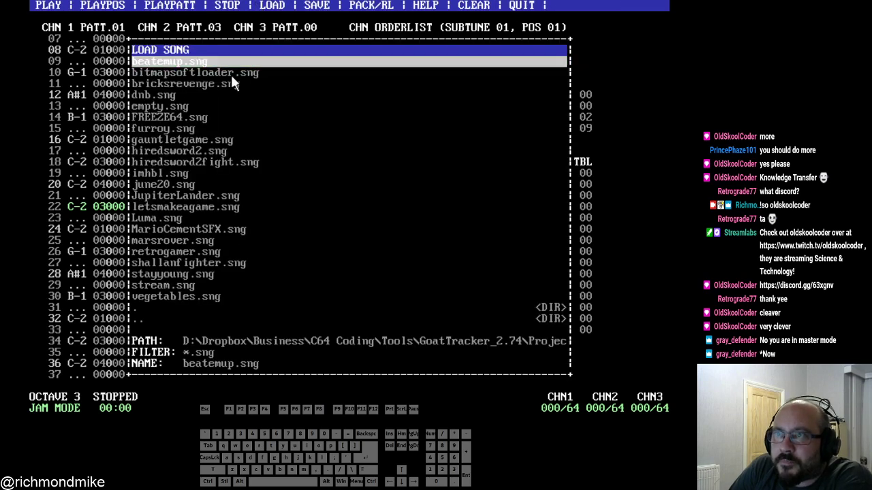
pyautogui.doubleClick(205, 264)
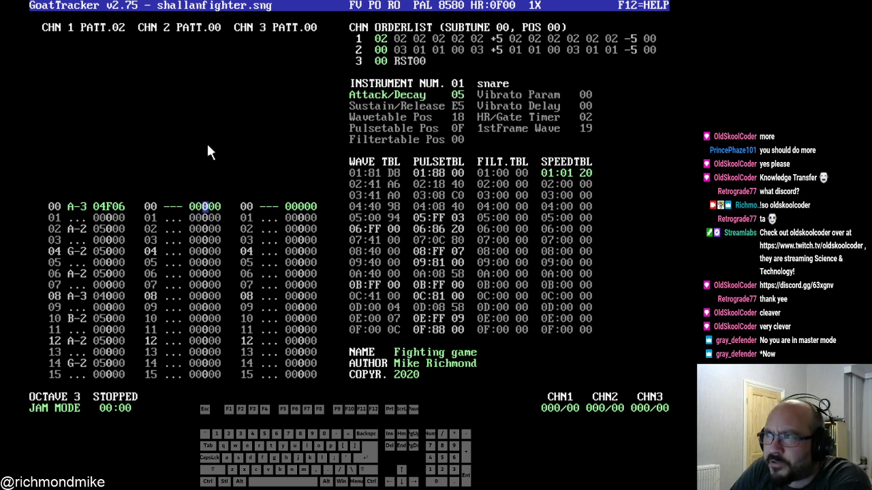
# - Play subtunes 00, 01 and 02 of shallanfighter.sng one after another from the beginning
pyautogui.press('F1')
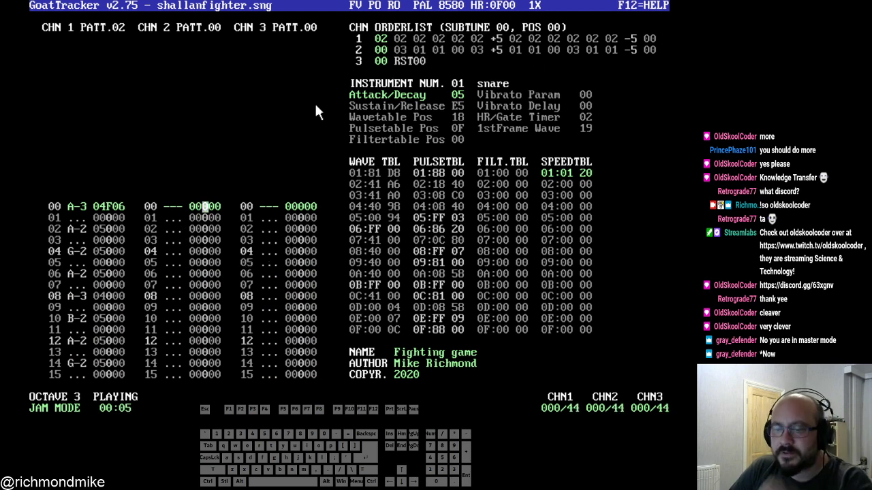
pyautogui.click(500, 28)
pyautogui.press('F1')
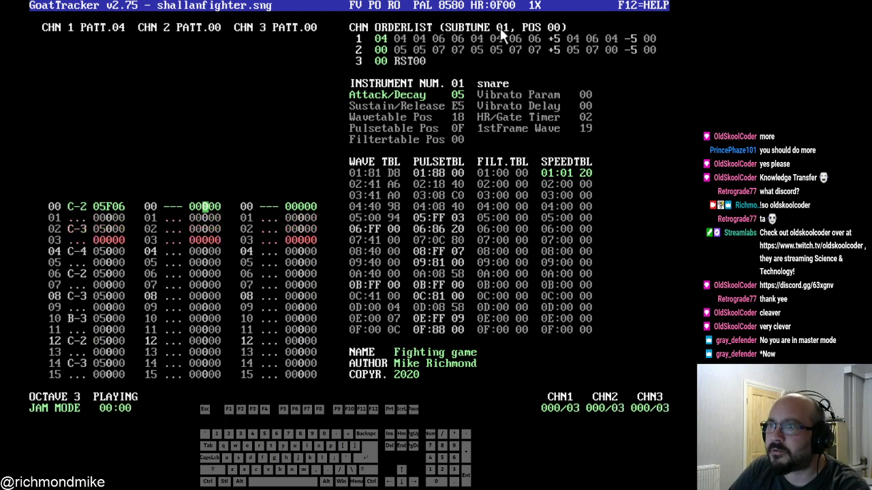
pyautogui.click(504, 30)
pyautogui.press('F1')
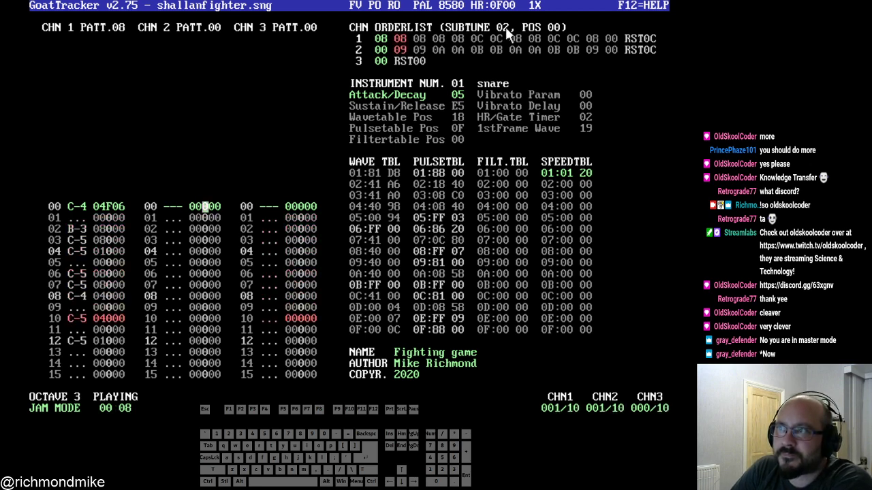
# - Switch to subtune 03 of shallanfighter.sng, play it from the beginning and stop playback
pyautogui.click(505, 26)
pyautogui.press('F1')
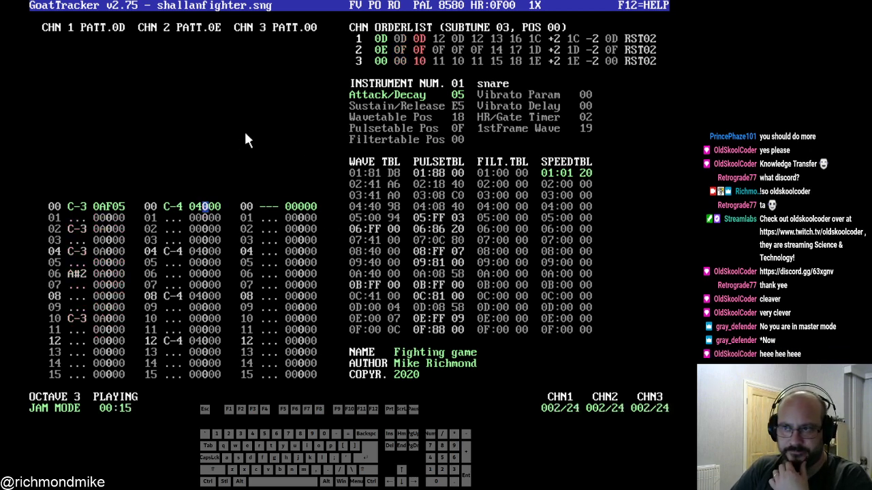
pyautogui.click(168, 217)
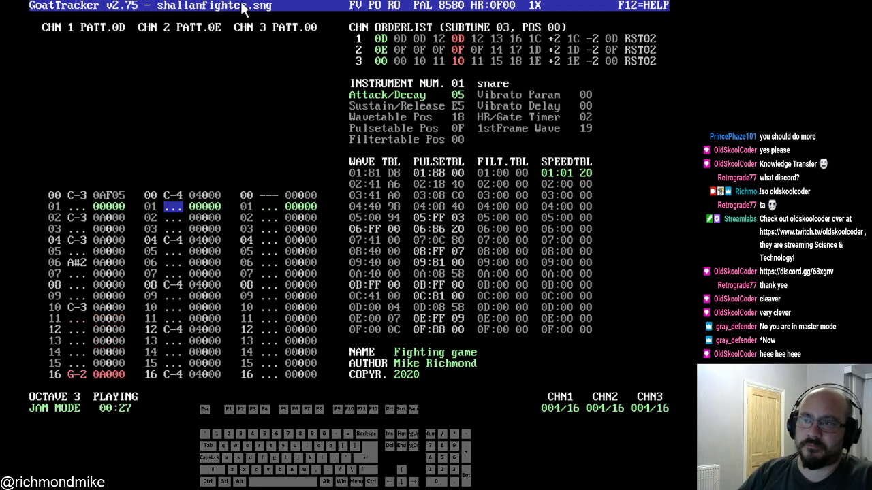
pyautogui.click(182, 236)
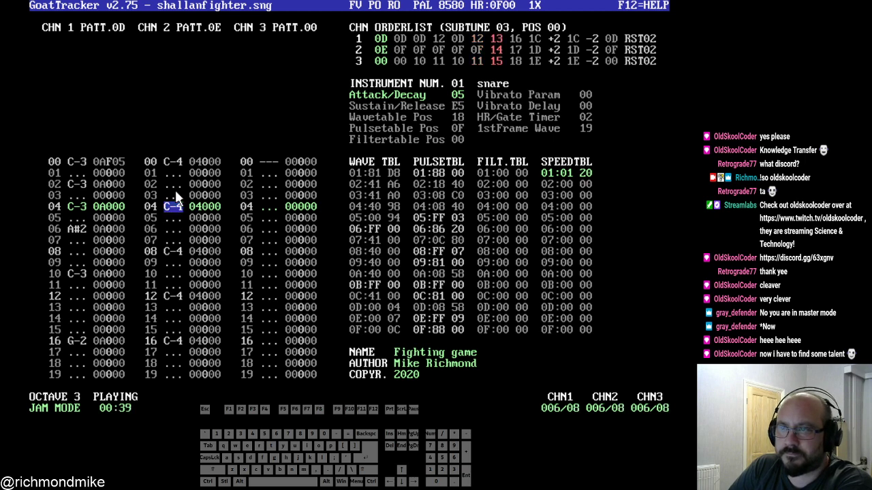
pyautogui.press('F4')
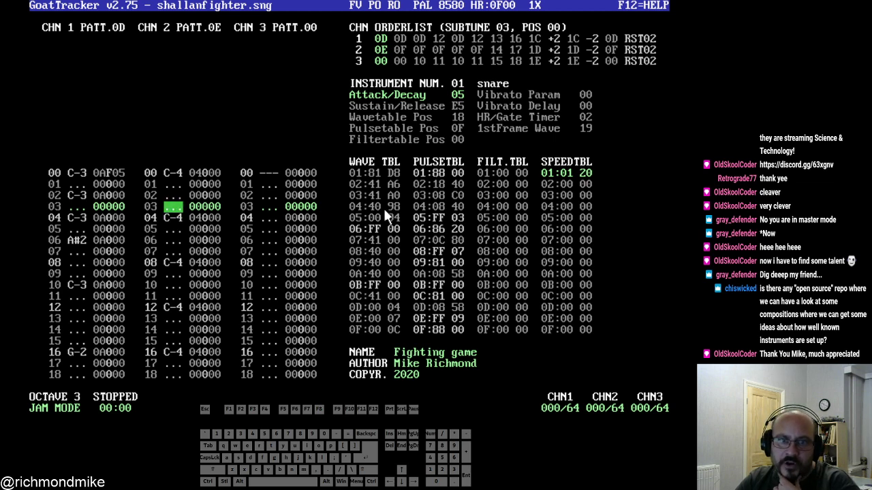
# - Examine wavetable entries 01 to 06 of shallanfighter.sng as an example of instrument setup
pyautogui.click(268, 184)
pyautogui.click(268, 193)
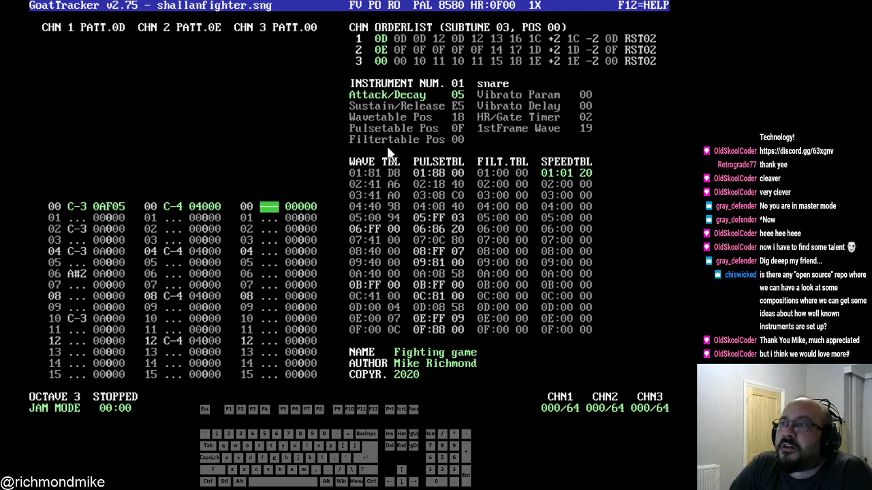
pyautogui.click(378, 174)
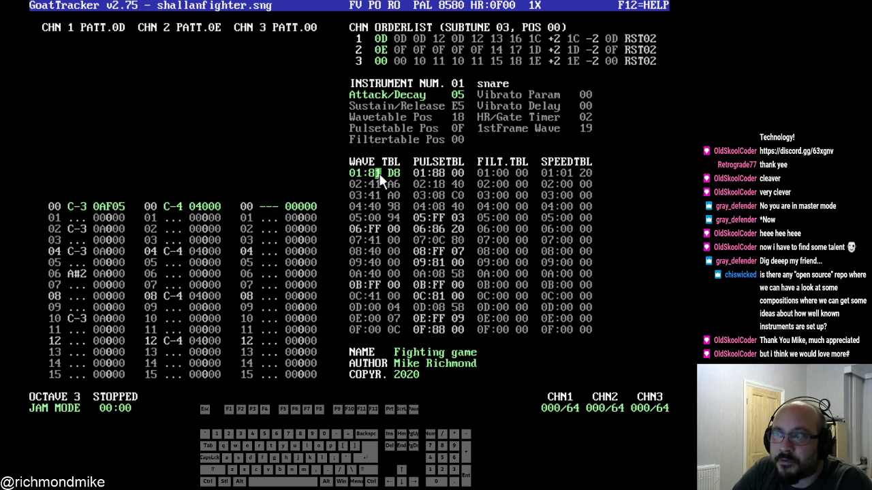
pyautogui.press('Down')
pyautogui.press('Down')
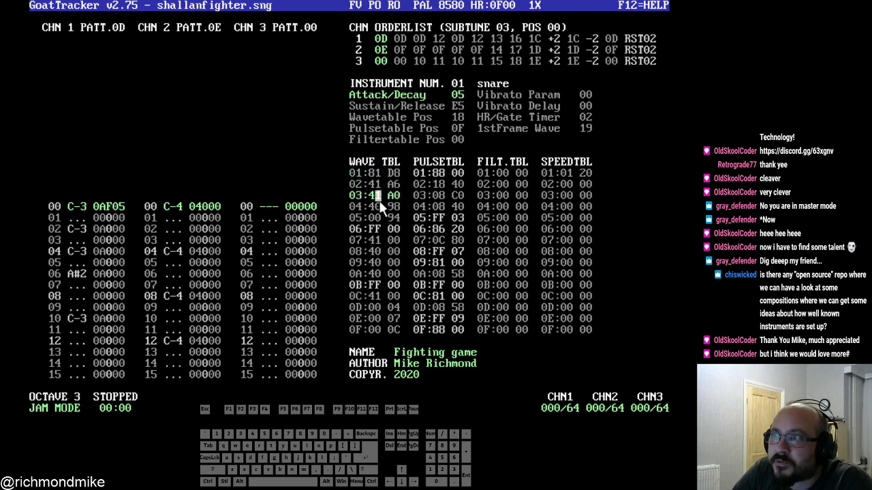
pyautogui.press('Down')
pyautogui.click(379, 228)
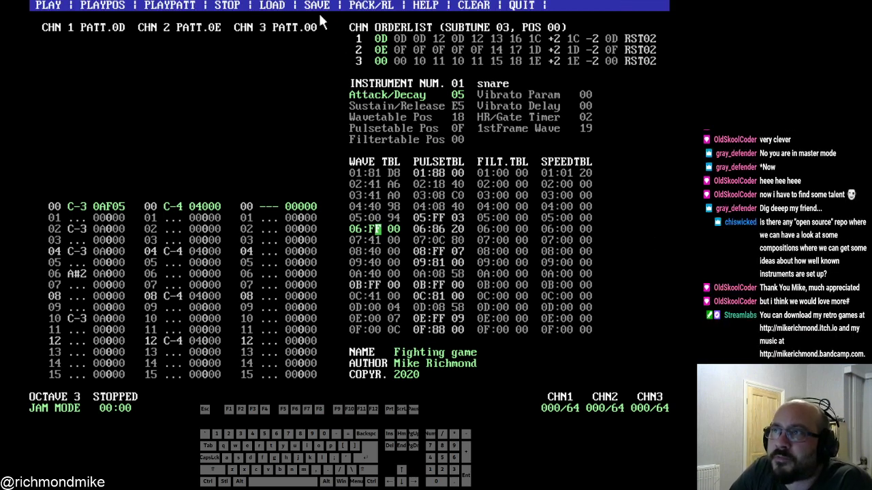
# - Examine row 00 of the patterns in all three channels, comparing their notes and instrument numbers
pyautogui.click(277, 25)
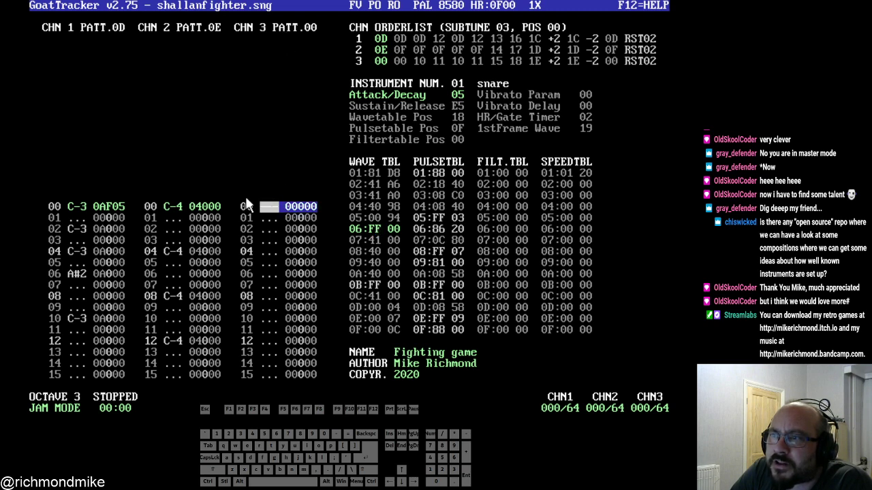
pyautogui.click(91, 214)
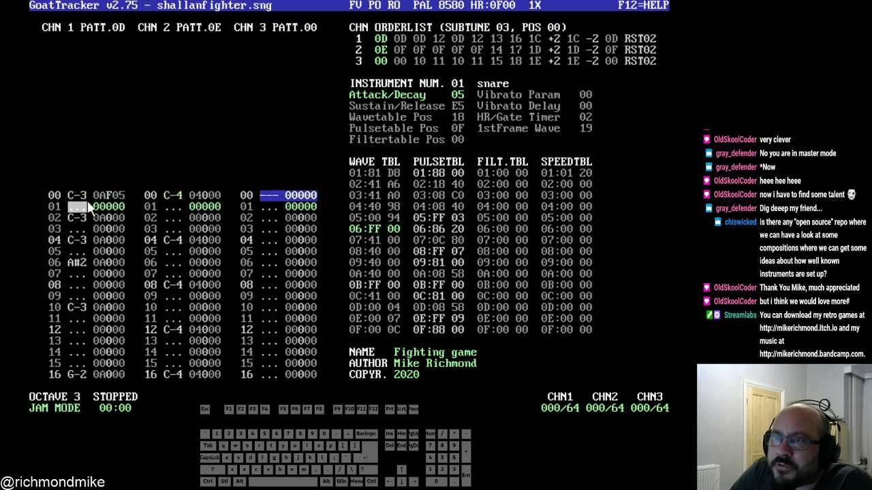
pyautogui.click(84, 199)
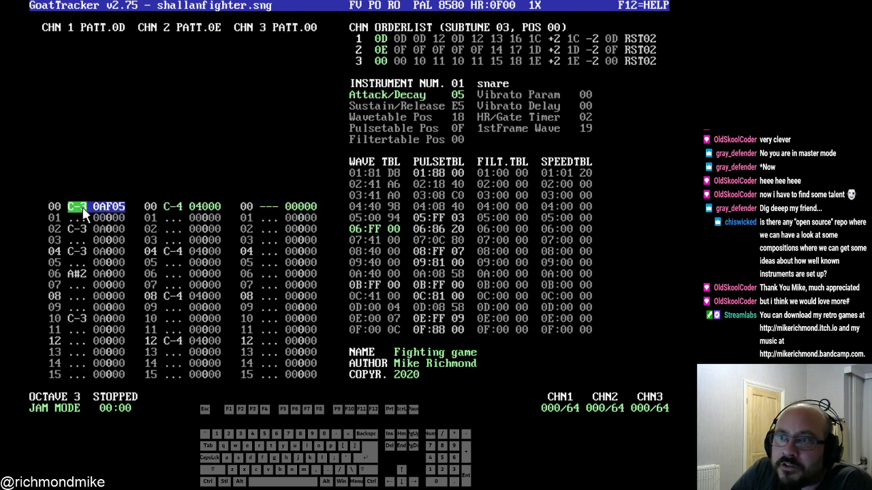
pyautogui.click(172, 215)
pyautogui.moveTo(271, 201)
pyautogui.mouseDown()
pyautogui.moveTo(254, 260)
pyautogui.moveTo(274, 272)
pyautogui.moveTo(279, 206)
pyautogui.mouseUp()
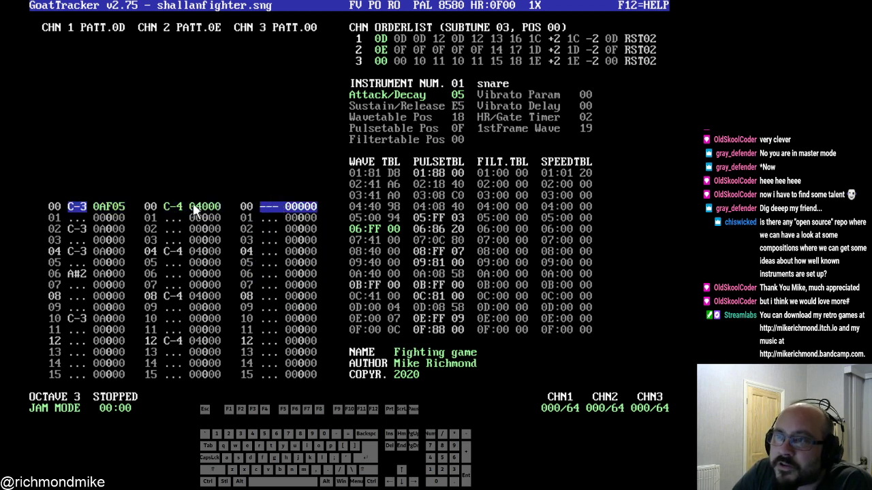
pyautogui.moveTo(192, 203)
pyautogui.mouseDown()
pyautogui.moveTo(184, 231)
pyautogui.moveTo(176, 204)
pyautogui.mouseUp()
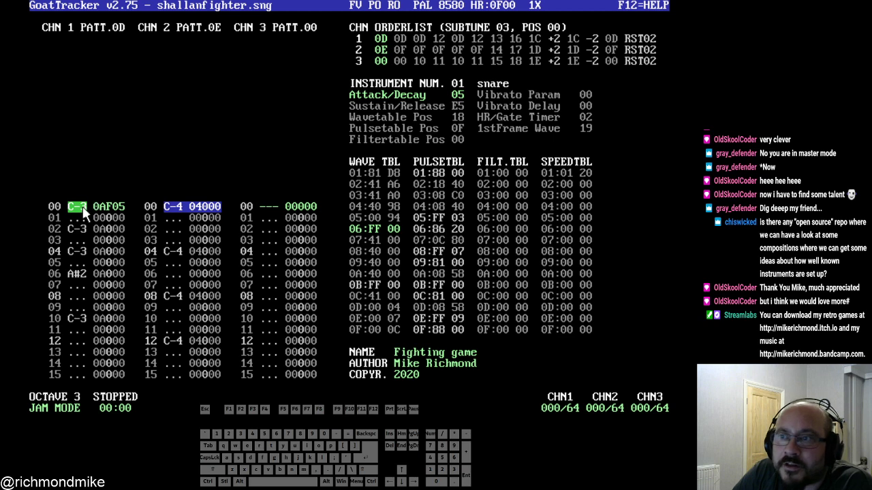
pyautogui.click(87, 210)
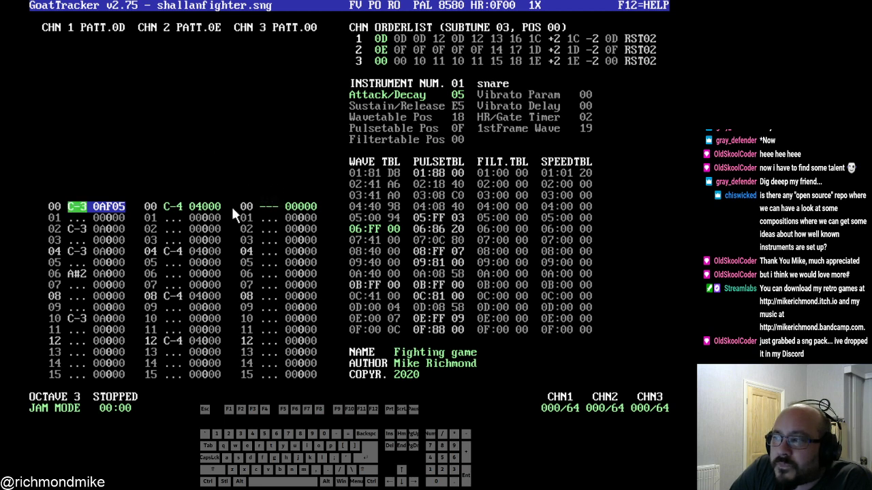
# - Load the song stream.sng again
pyautogui.moveTo(212, 7)
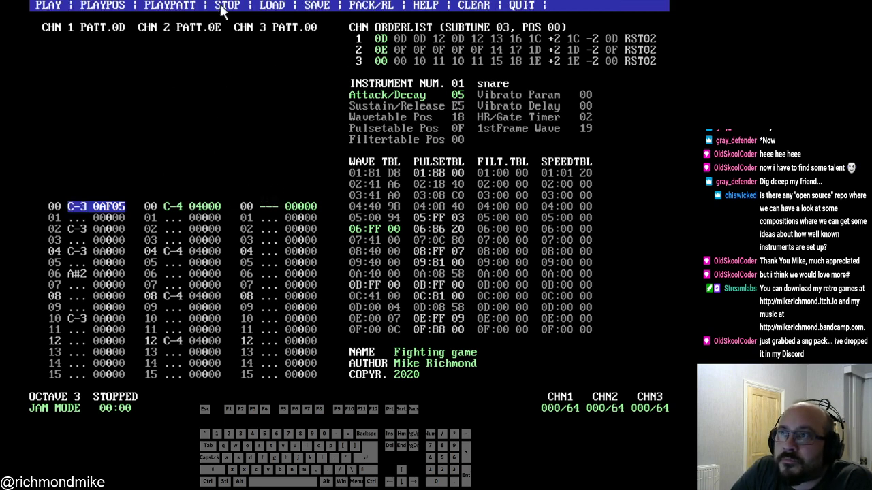
pyautogui.click(270, 5)
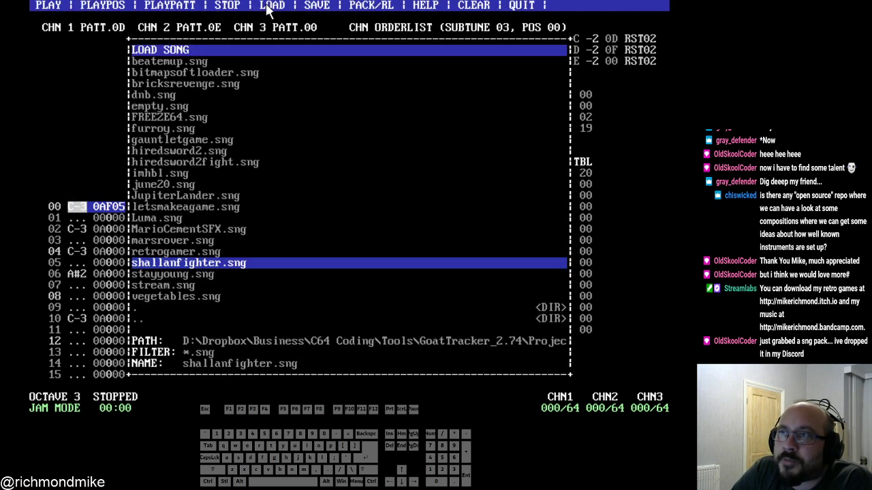
pyautogui.doubleClick(188, 285)
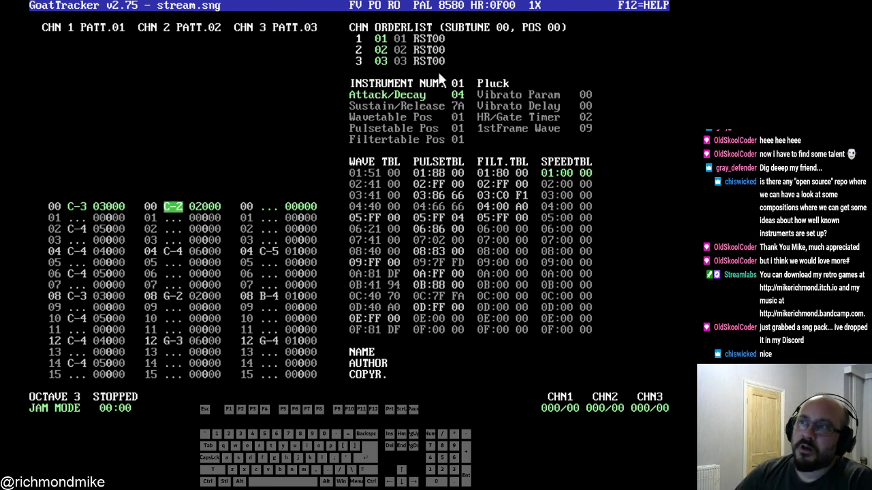
# - Open the Packer/Relocator for stream.sng and look over the first playroutine options
pyautogui.rightClick(380, 18)
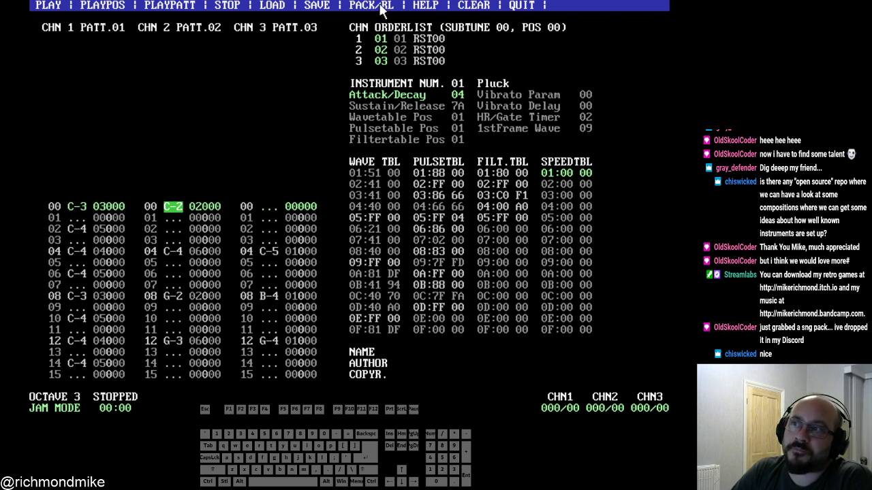
pyautogui.click(381, 5)
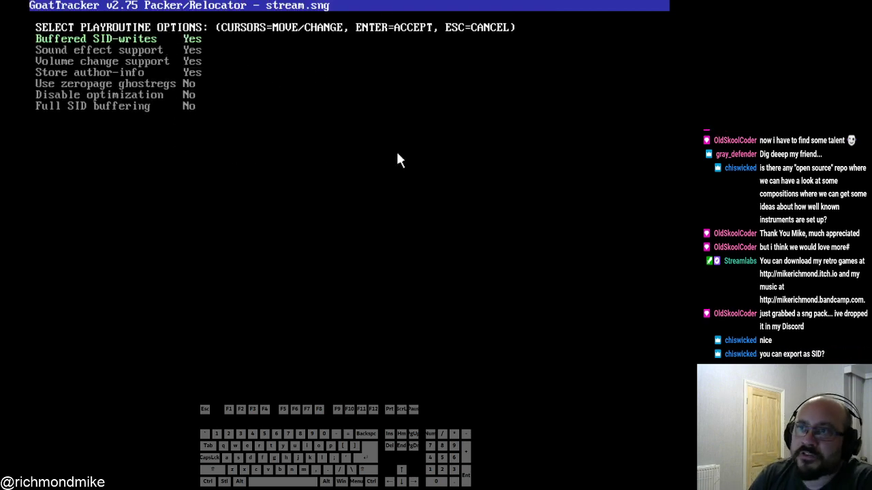
pyautogui.press('Down')
pyautogui.press('Up')
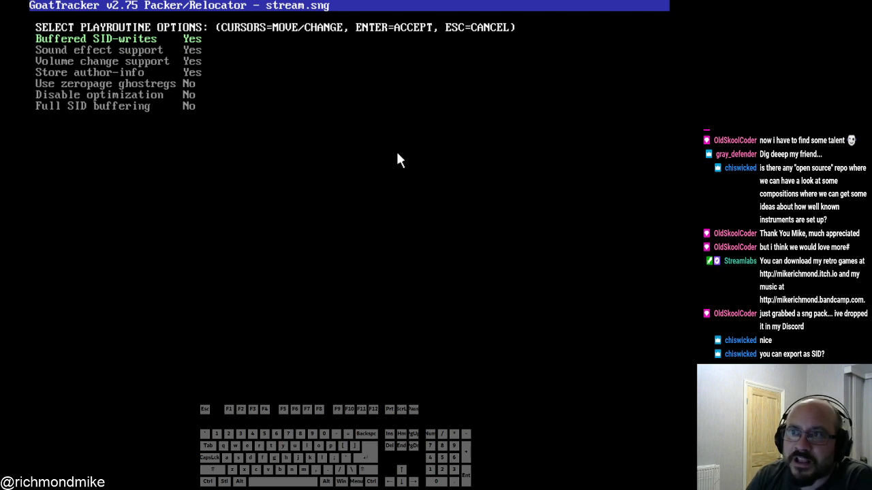
pyautogui.press('Down')
pyautogui.press('Down')
pyautogui.press('Up')
pyautogui.press('Up')
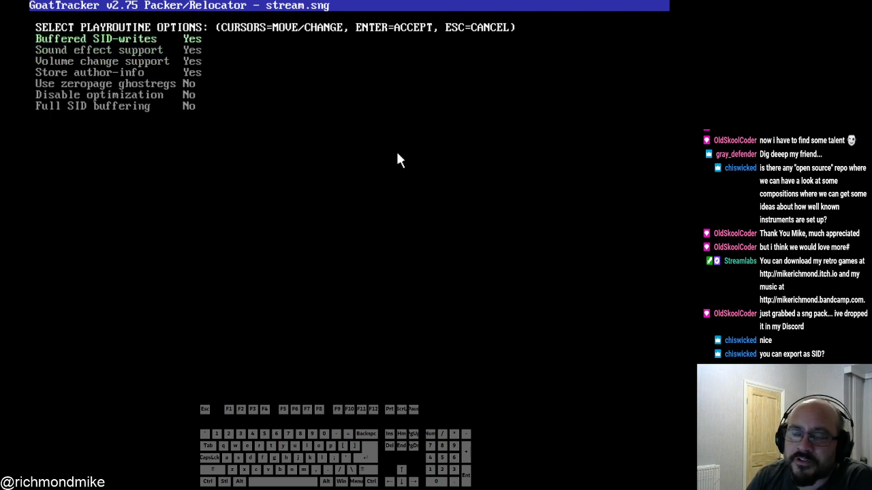
# - Accept the playroutine options for packing stream.sng, with Disable optimization left at No
pyautogui.press('Down')
pyautogui.press('Down')
pyautogui.press('Down')
pyautogui.press('Down')
pyautogui.press('Down')
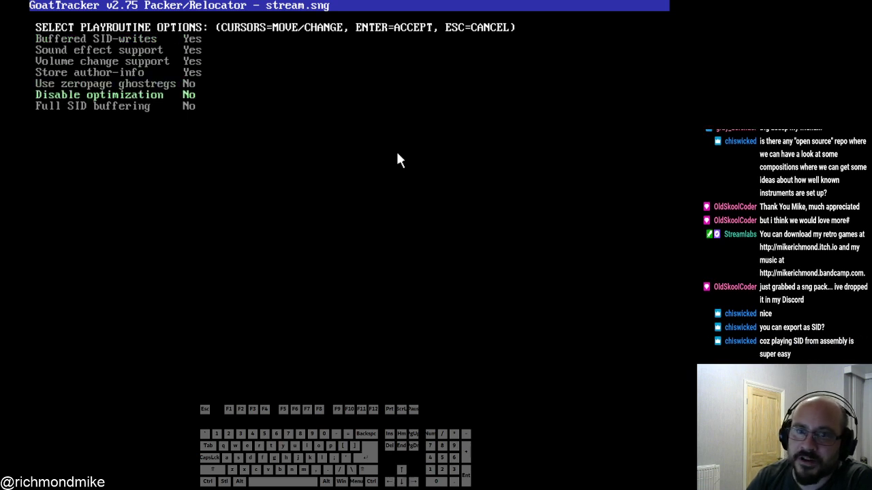
pyautogui.press('Return')
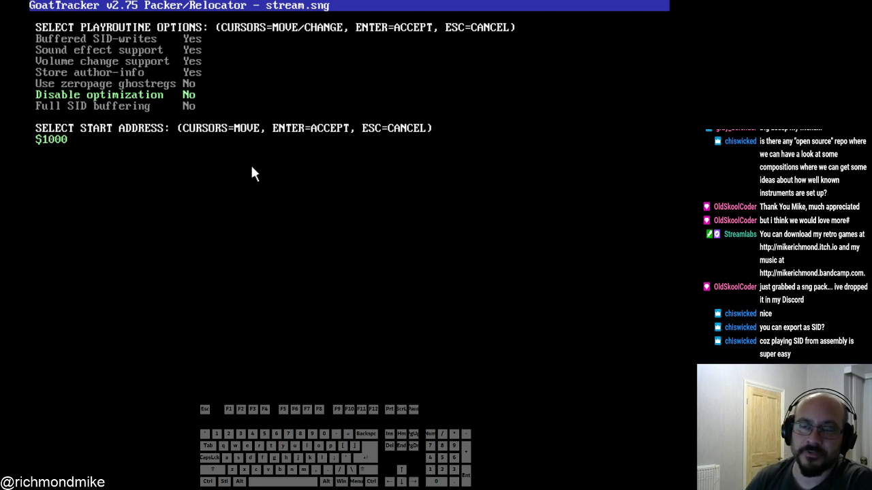
# - Accept start address $1000 and zeropage address $FE-$FF, and look through the SID and BIN save formats for stream.sng
pyautogui.press('Return')
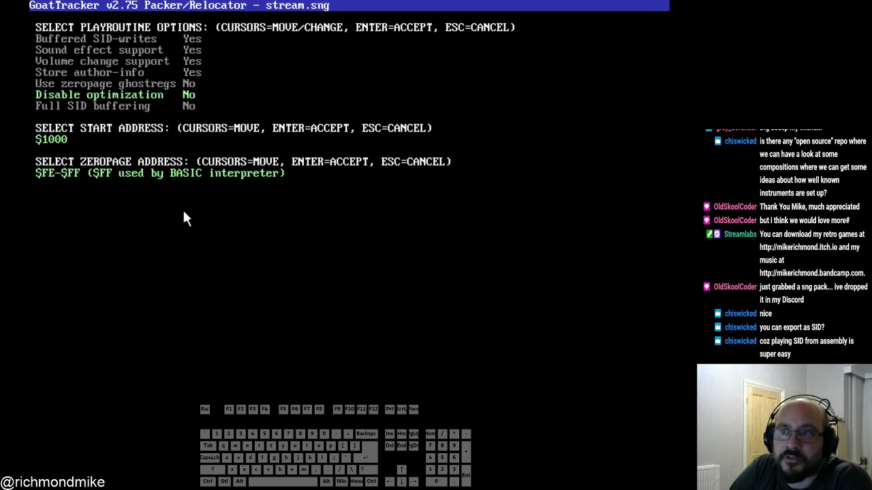
pyautogui.press('Return')
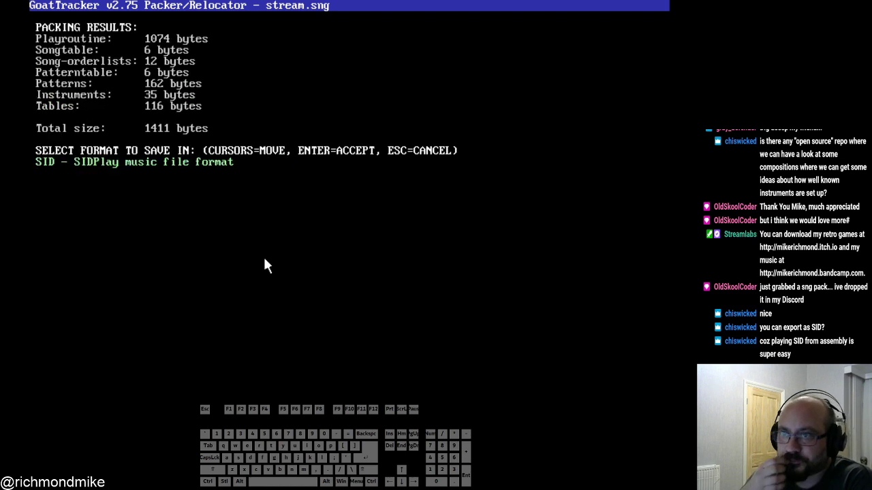
pyautogui.press('Down')
pyautogui.press('Up')
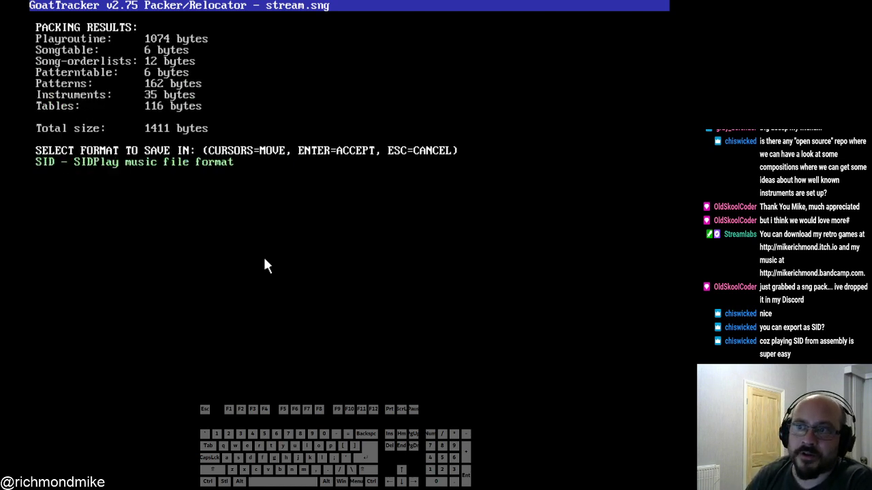
pyautogui.press('Up')
pyautogui.press('Up')
pyautogui.press('Down')
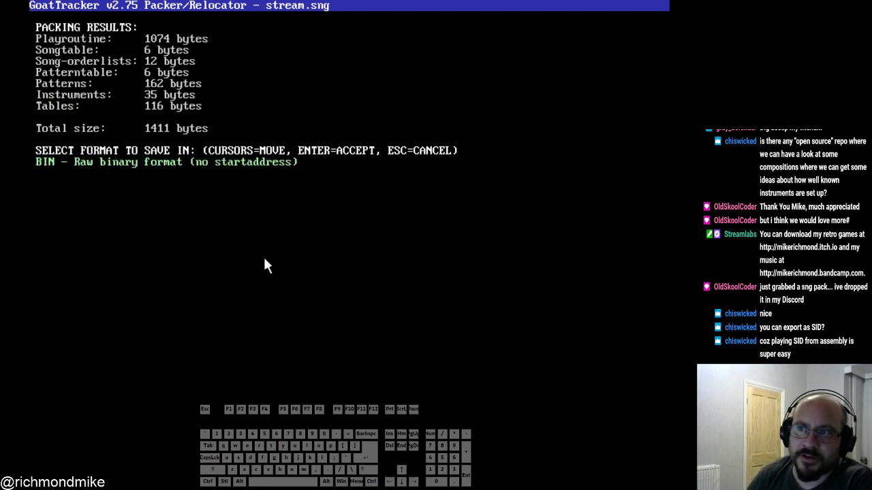
pyautogui.press('Up')
pyautogui.press('Down')
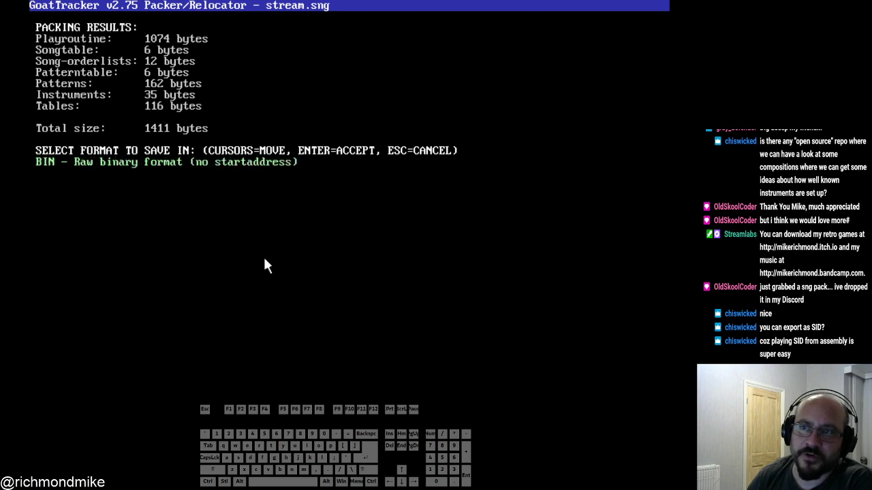
pyautogui.press('Down')
pyautogui.press('Down')
pyautogui.press('Up')
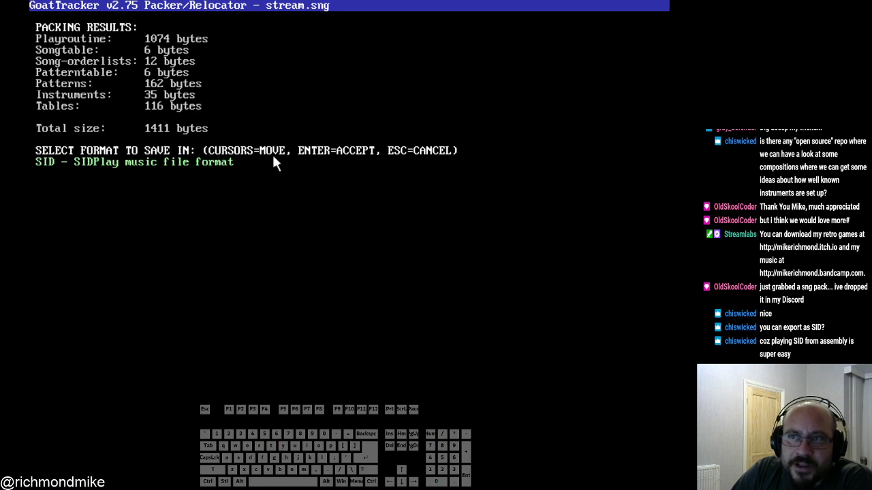
pyautogui.press('Up')
pyautogui.press('Up')
pyautogui.press('Down')
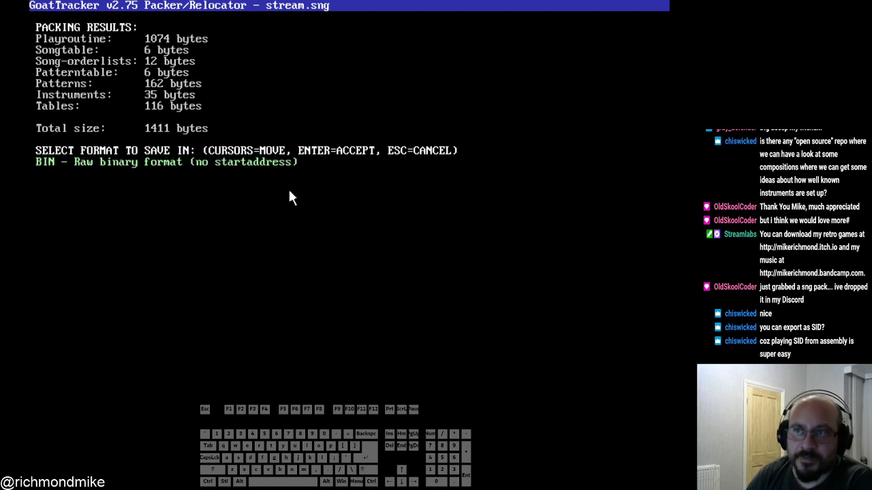
pyautogui.press('Down')
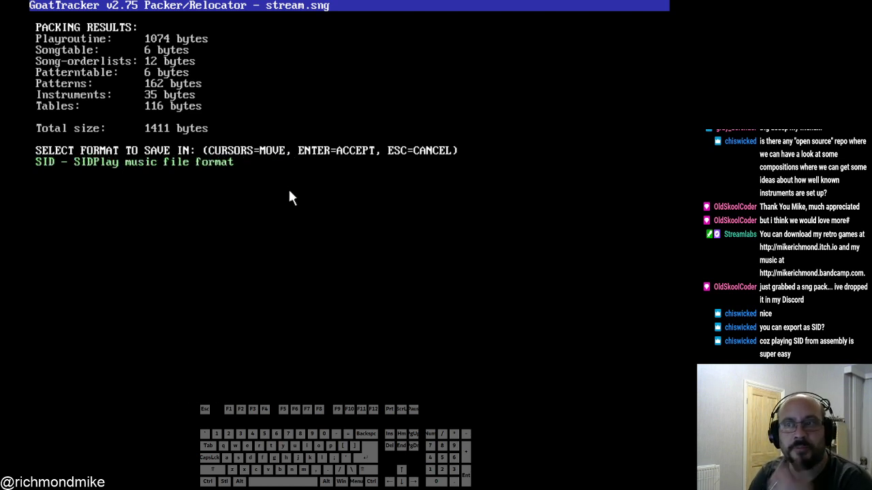
pyautogui.press('Down')
pyautogui.press('Up')
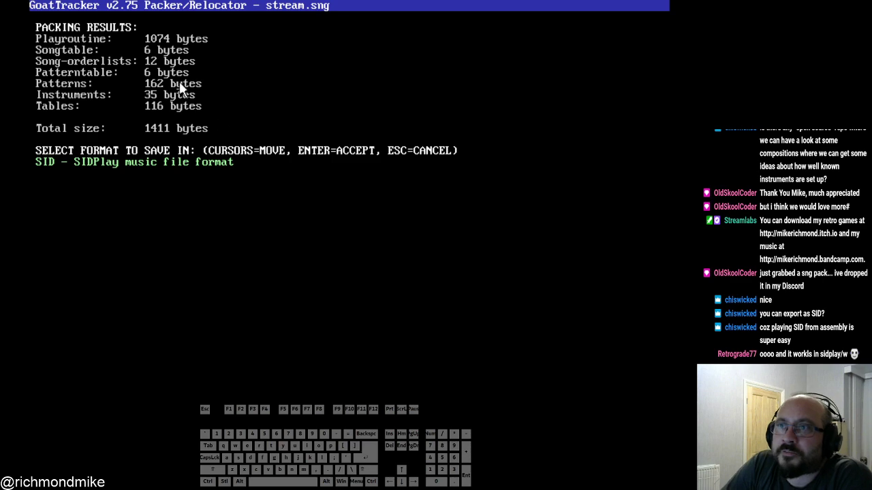
# - Look over the key reference in the online help and return to the song editor
pyautogui.press('F12')
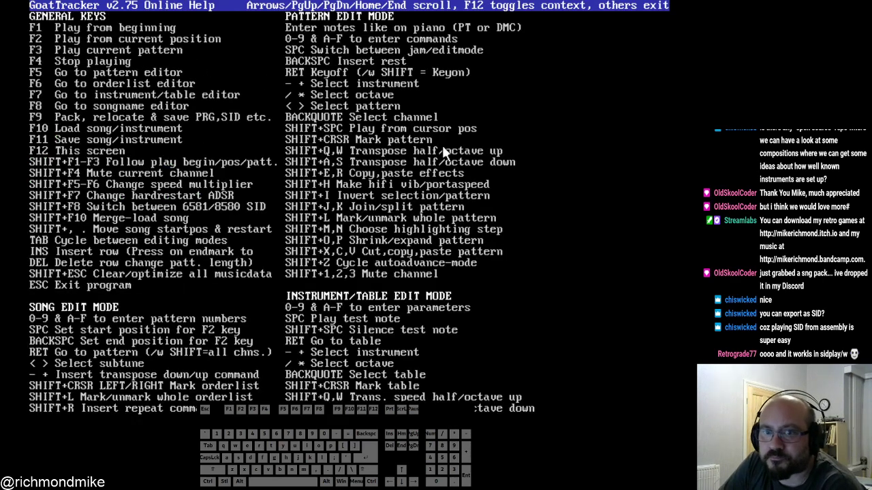
pyautogui.press('Escape')
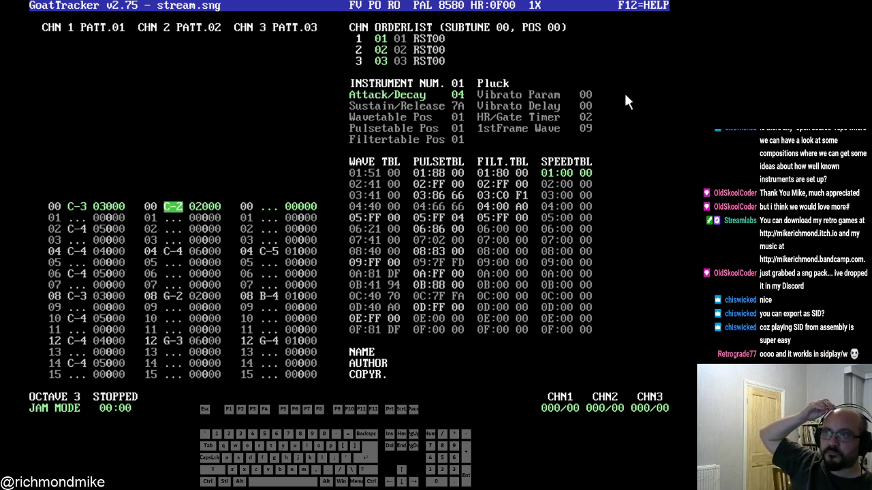
pyautogui.click(401, 39)
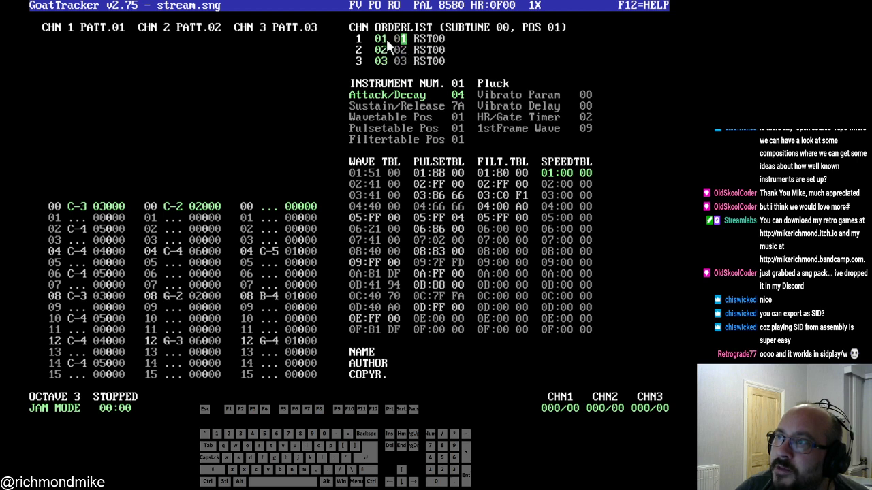
pyautogui.click(378, 38)
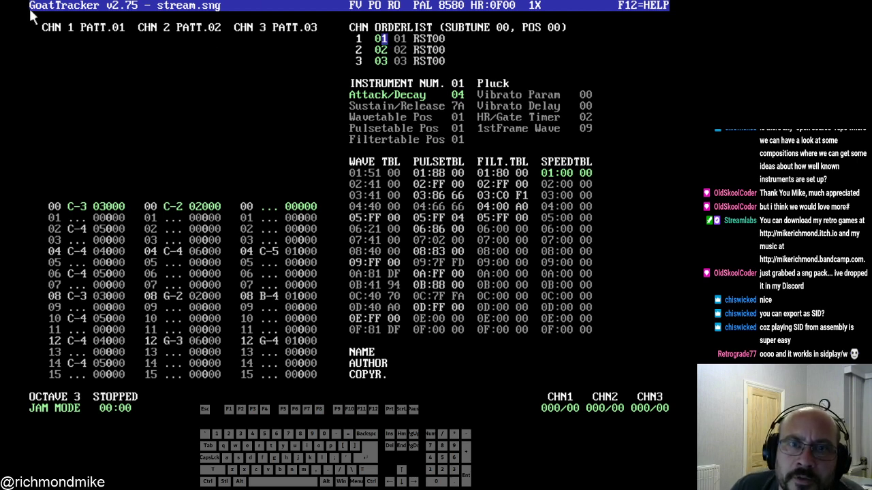
pyautogui.hotkey('ctrl', 'c')
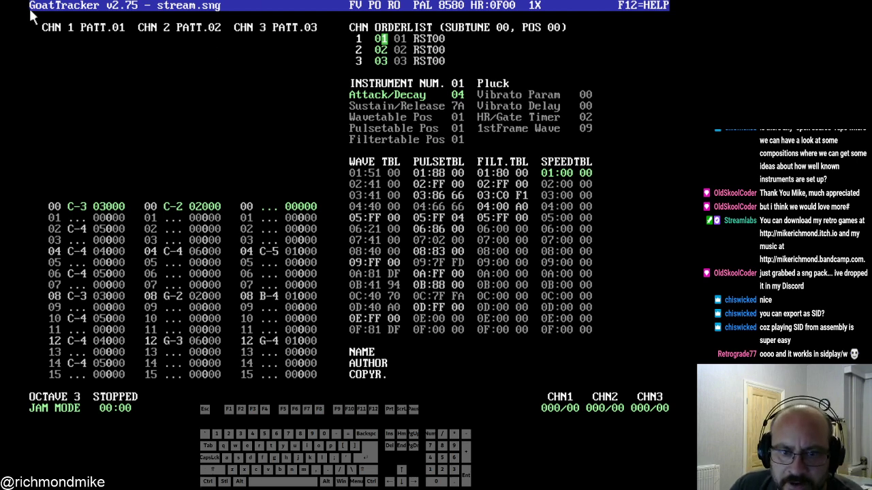
pyautogui.hotkey('ctrl', 'v')
pyautogui.press('Return')
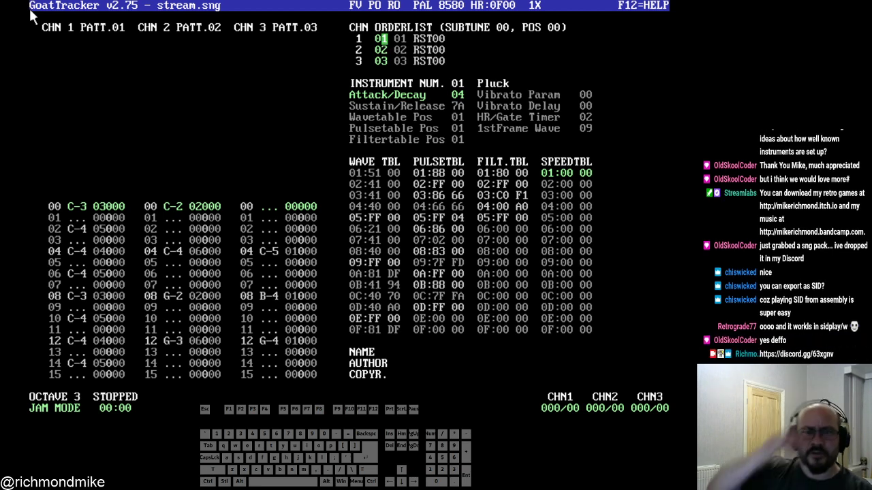
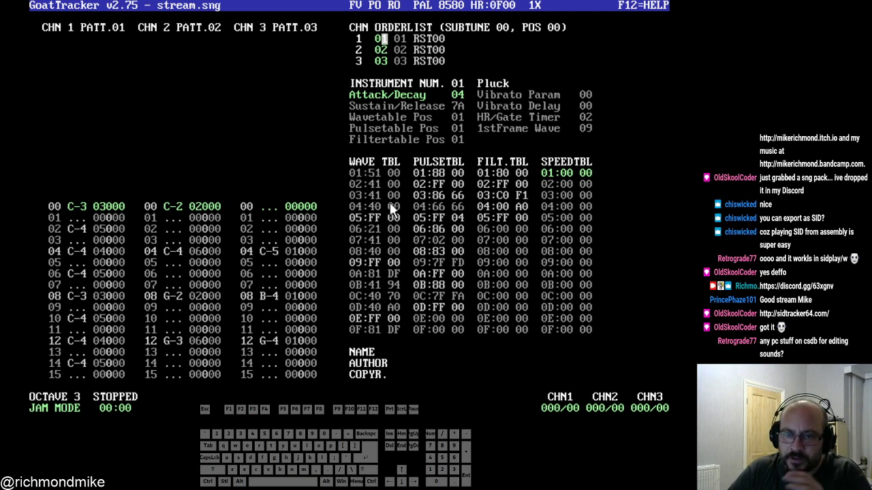
# - Examine wavetable rows 01 and 05 and the first six pulsetable rows, comparing their hex values
pyautogui.click(381, 173)
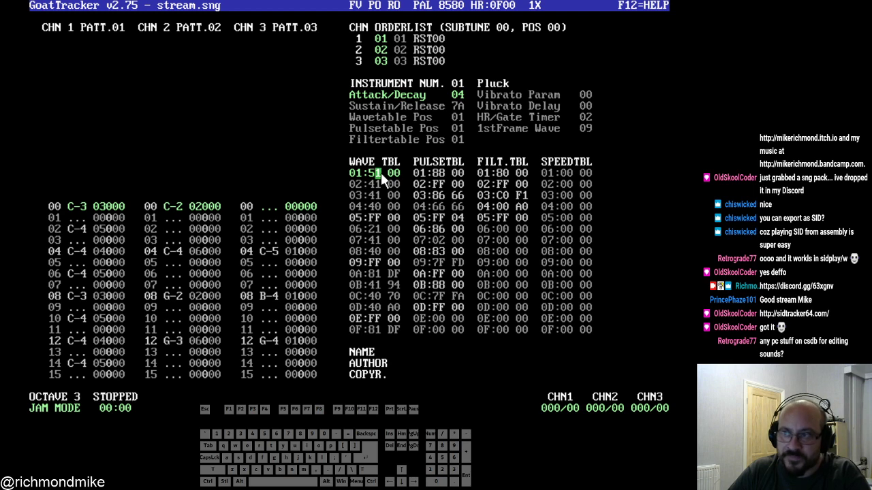
pyautogui.click(372, 172)
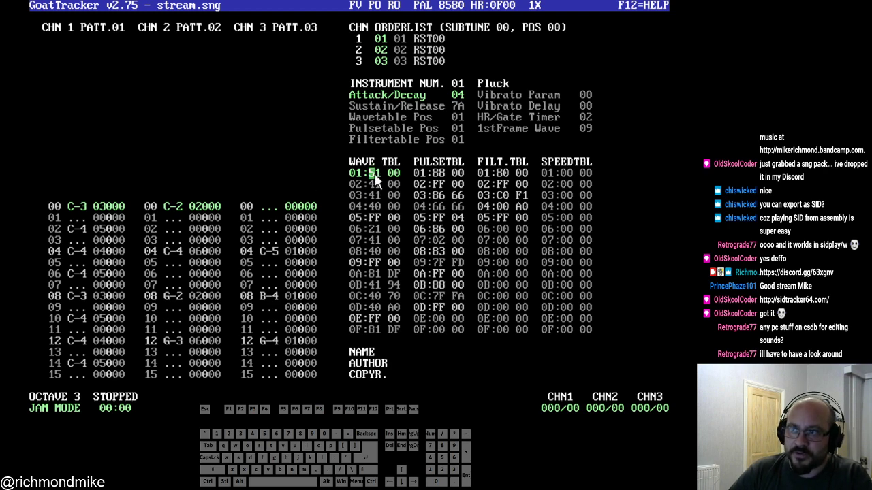
pyautogui.click(372, 218)
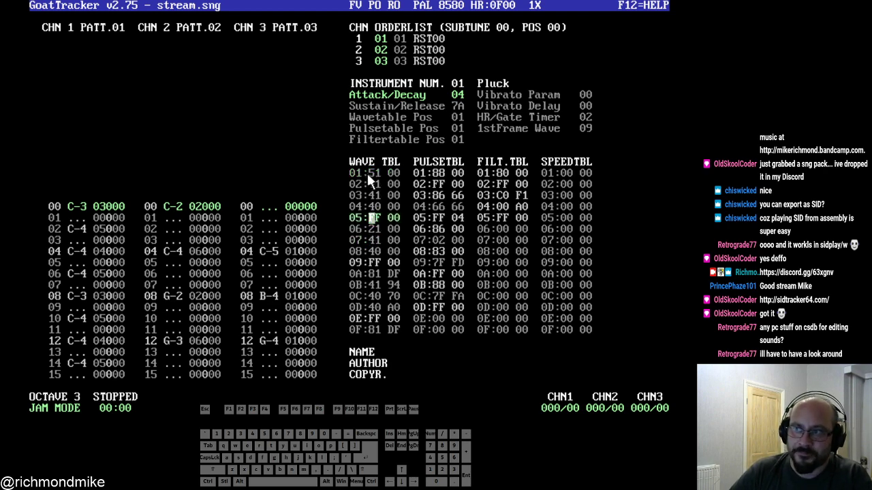
pyautogui.click(391, 173)
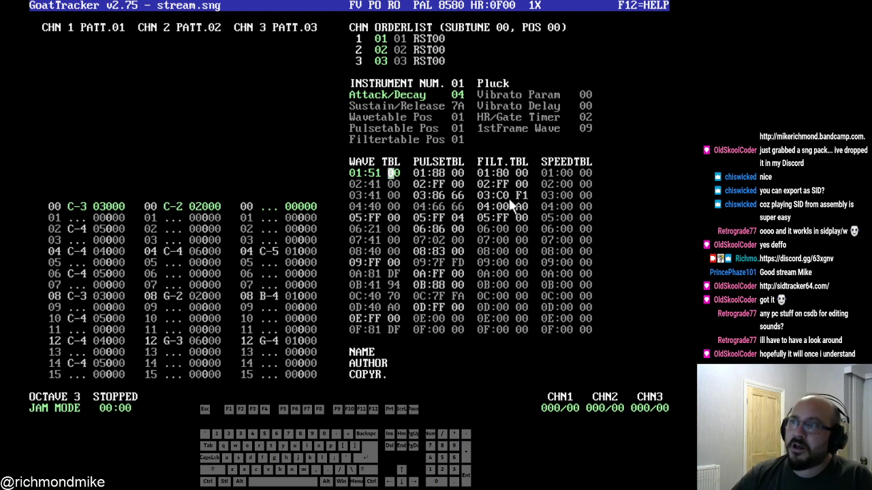
pyautogui.click(458, 202)
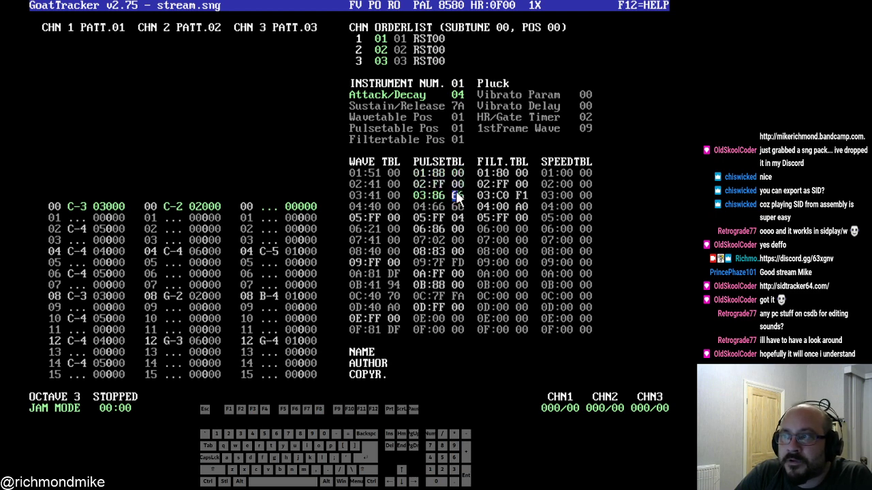
pyautogui.click(435, 230)
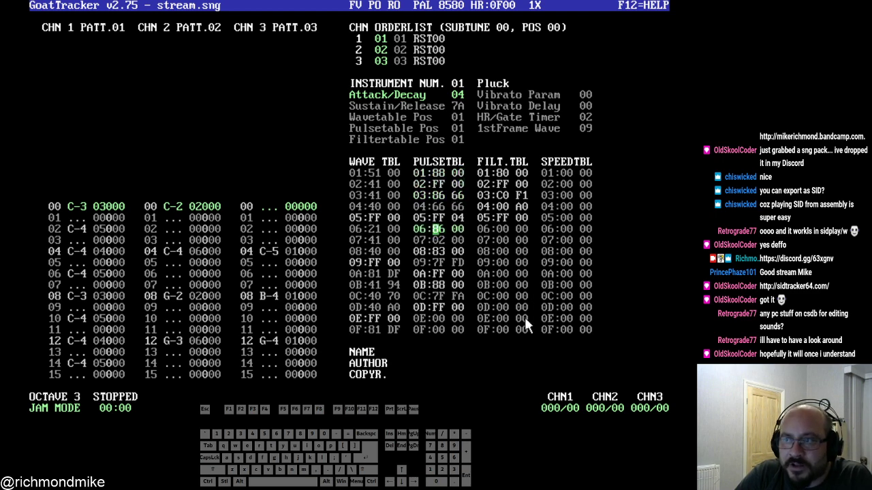
pyautogui.press('Up')
pyautogui.press('Up')
pyautogui.press('Up')
pyautogui.press('Up')
pyautogui.press('Up')
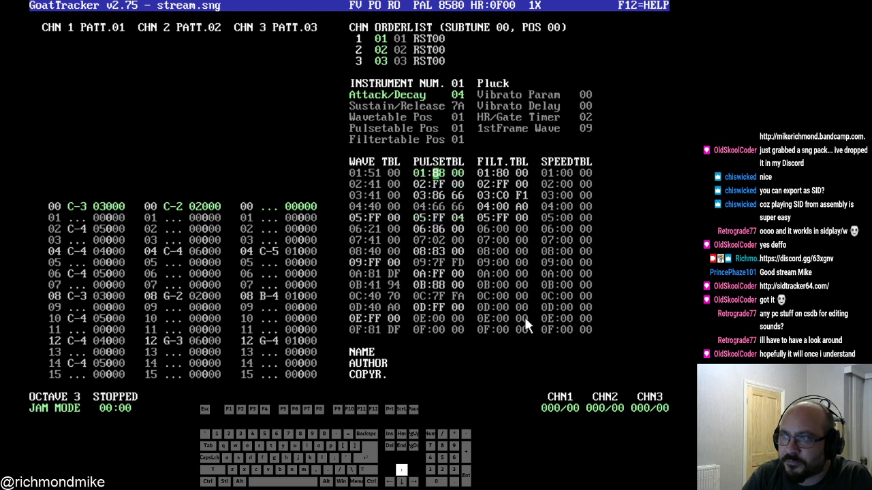
# - Look through the whole wavetable well past row 0F and return to its start
pyautogui.press('Left')
pyautogui.press('Left')
pyautogui.press('Down')
pyautogui.press('Down')
pyautogui.press('Down')
pyautogui.press('Down')
pyautogui.press('Down')
pyautogui.press('Down')
pyautogui.press('Down')
pyautogui.press('Down')
pyautogui.press('Down')
pyautogui.press('Down')
pyautogui.press('Down')
pyautogui.press('Down')
pyautogui.press('Down')
pyautogui.press('Down')
pyautogui.press('Down')
pyautogui.press('Down')
pyautogui.press('Down')
pyautogui.press('Down')
pyautogui.press('Down')
pyautogui.press('Down')
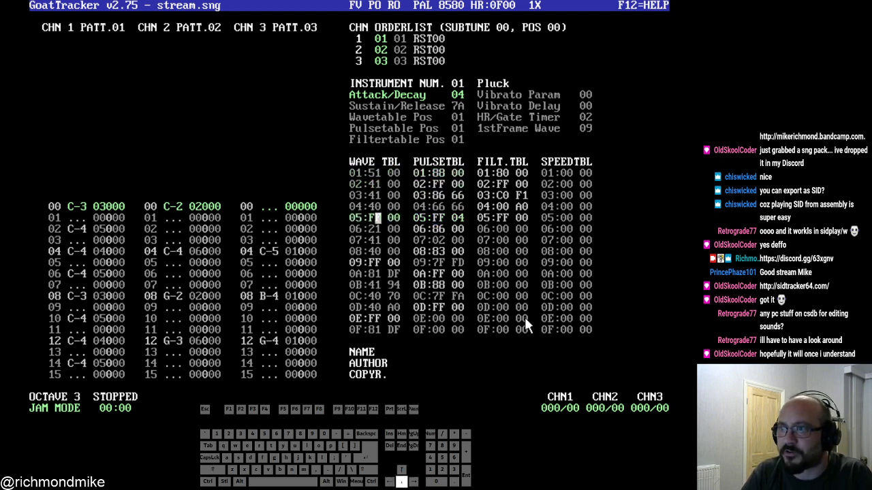
pyautogui.press('Up')
pyautogui.press('Up')
pyautogui.press('Up')
pyautogui.press('Up')
pyautogui.press('Up')
pyautogui.press('Up')
pyautogui.press('Up')
pyautogui.press('Up')
pyautogui.press('Up')
pyautogui.press('Up')
pyautogui.press('Up')
pyautogui.press('Up')
pyautogui.press('Up')
pyautogui.press('Up')
pyautogui.press('Up')
pyautogui.press('Up')
pyautogui.press('Up')
pyautogui.press('Up')
pyautogui.press('Up')
pyautogui.press('Up')
pyautogui.press('Up')
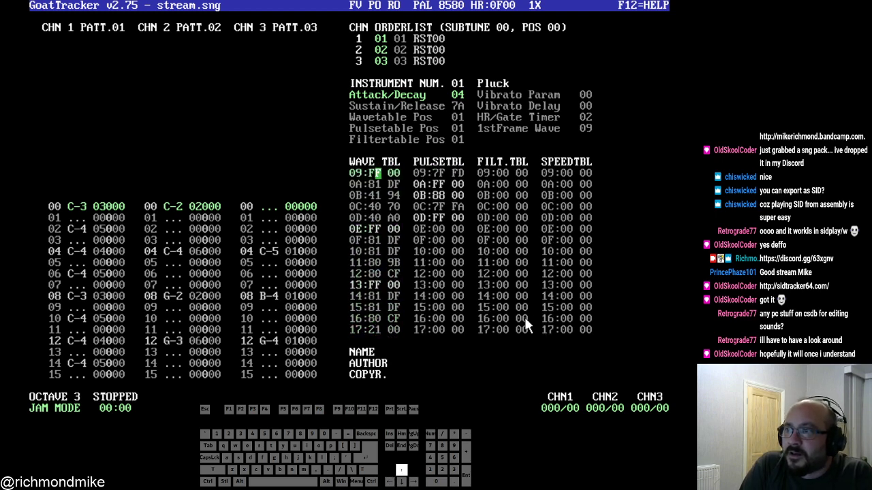
# - Examine the first two rows of the filter table
pyautogui.press('Right')
pyautogui.press('Right')
pyautogui.press('Right')
pyautogui.press('Right')
pyautogui.press('Right')
pyautogui.press('Right')
pyautogui.press('Right')
pyautogui.press('Right')
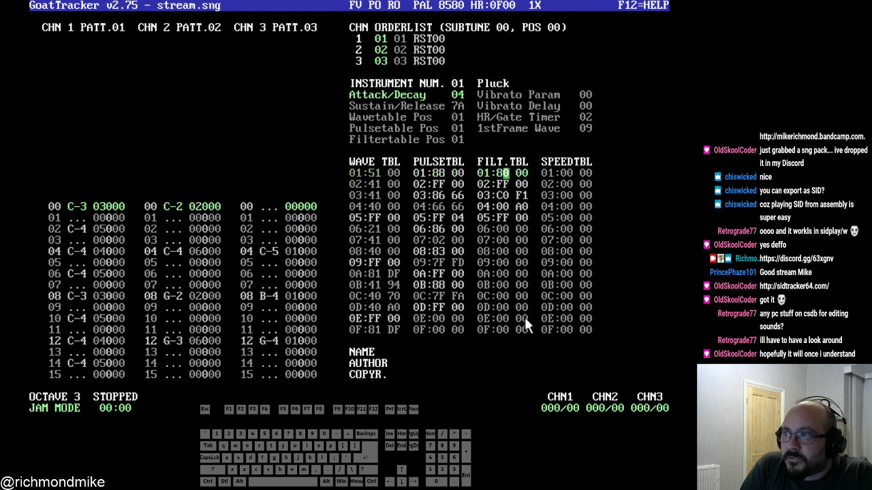
pyautogui.press('Left')
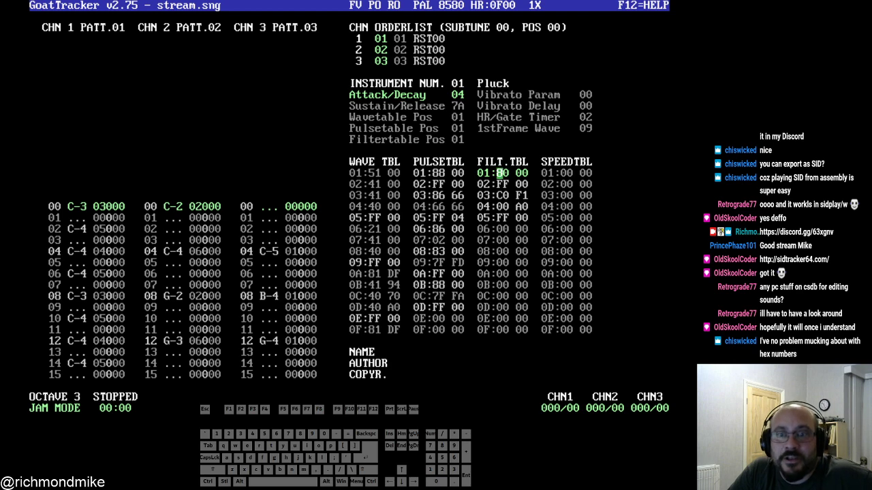
pyautogui.click(435, 183)
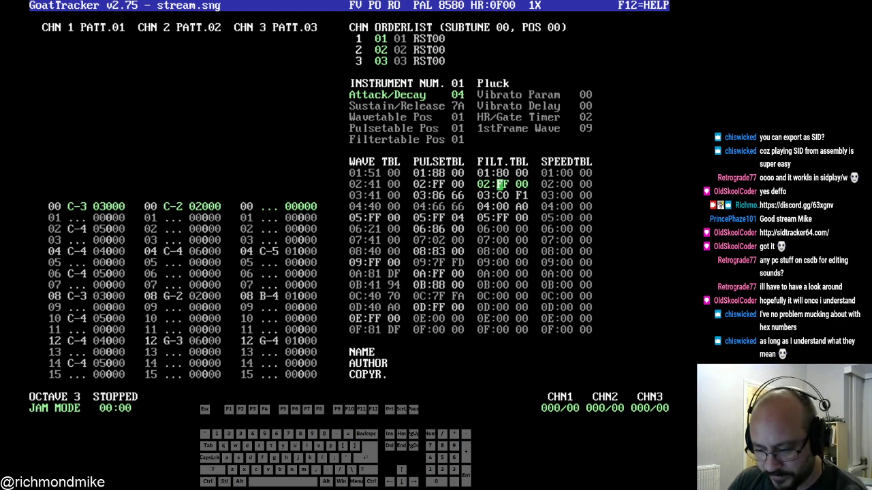
pyautogui.press('o')
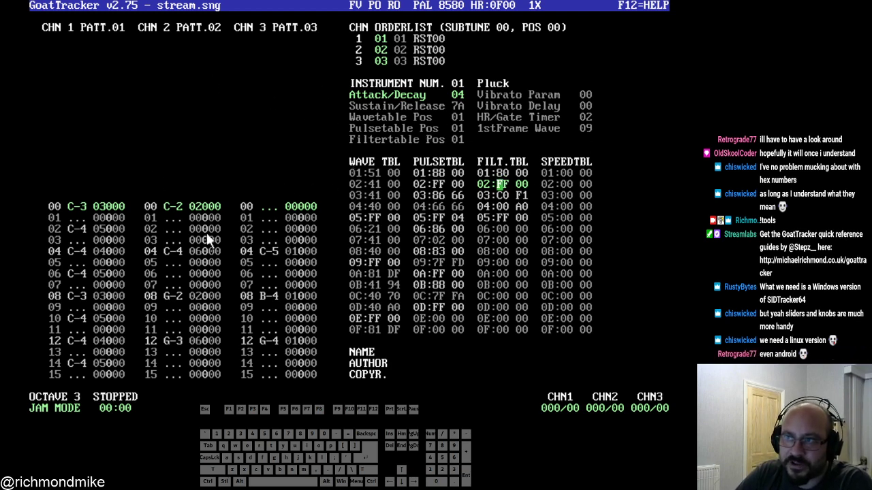
# - Examine the opening rows of pattern 03 in channel 3 and pattern 02 in channel 2
pyautogui.click(314, 207)
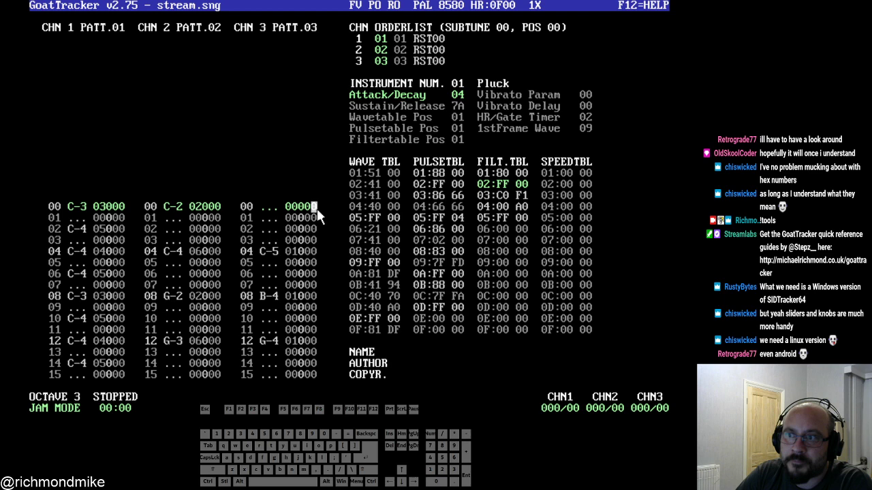
pyautogui.click(272, 207)
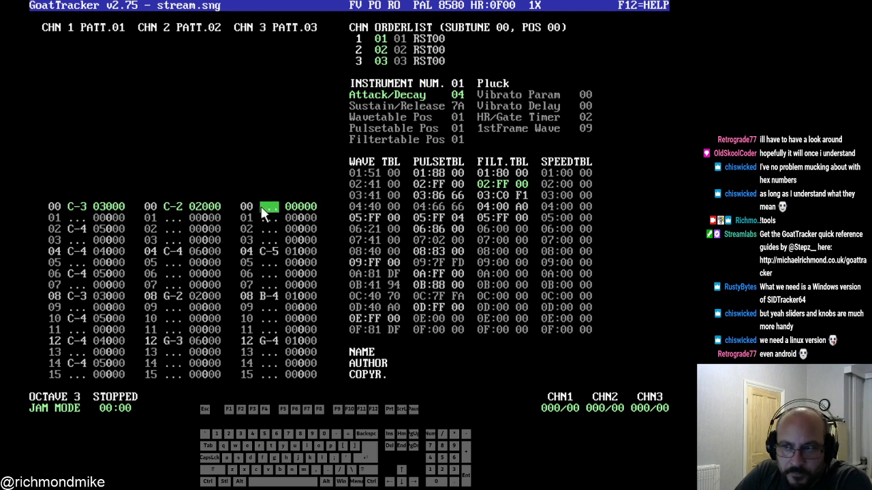
pyautogui.click(267, 262)
pyautogui.click(272, 153)
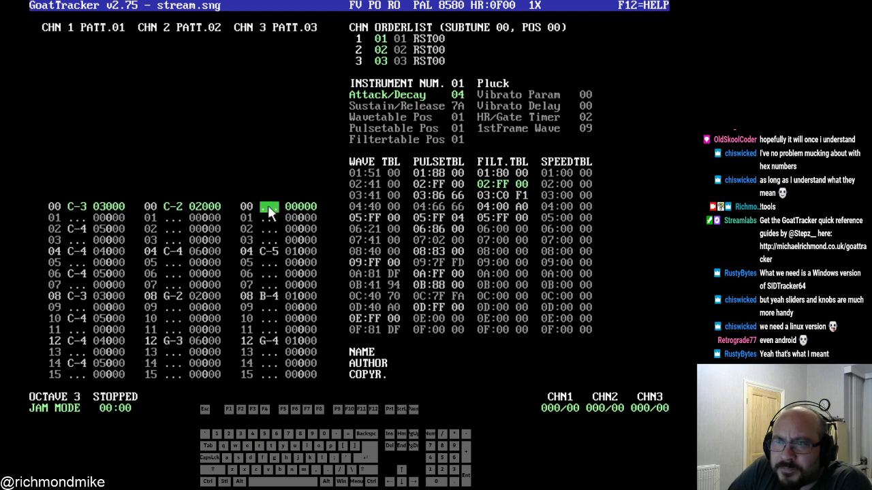
pyautogui.click(181, 206)
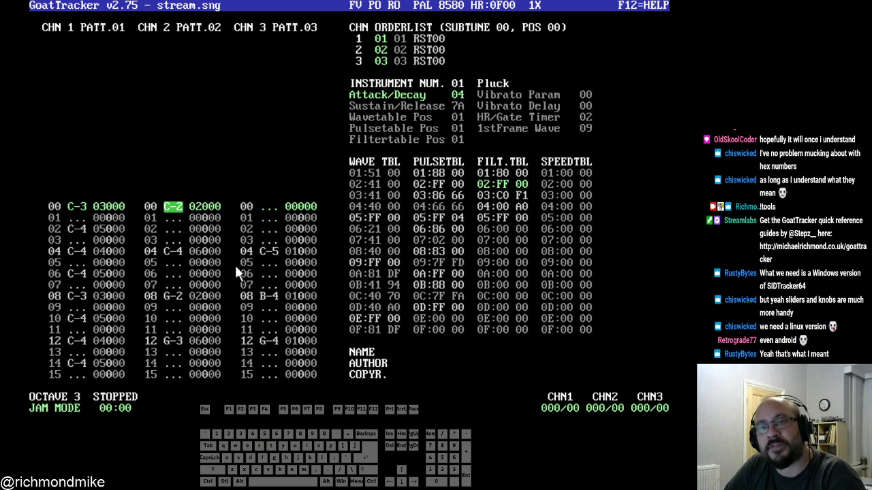
pyautogui.click(174, 225)
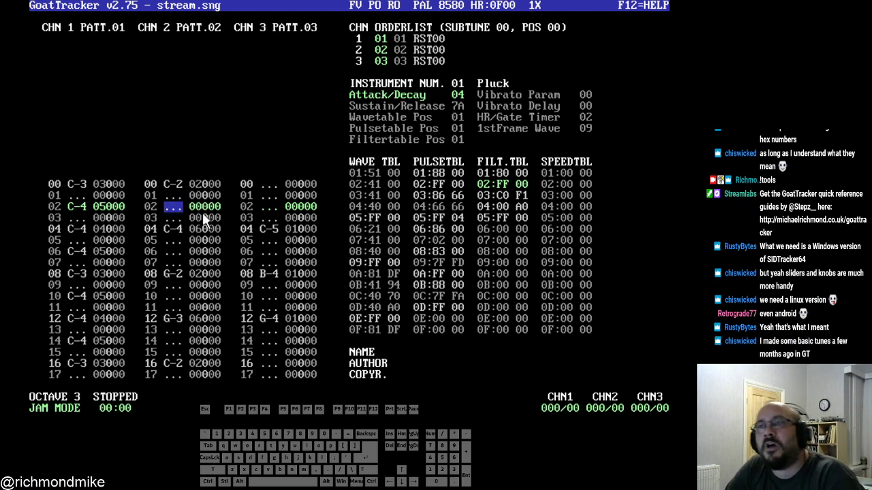
pyautogui.click(179, 183)
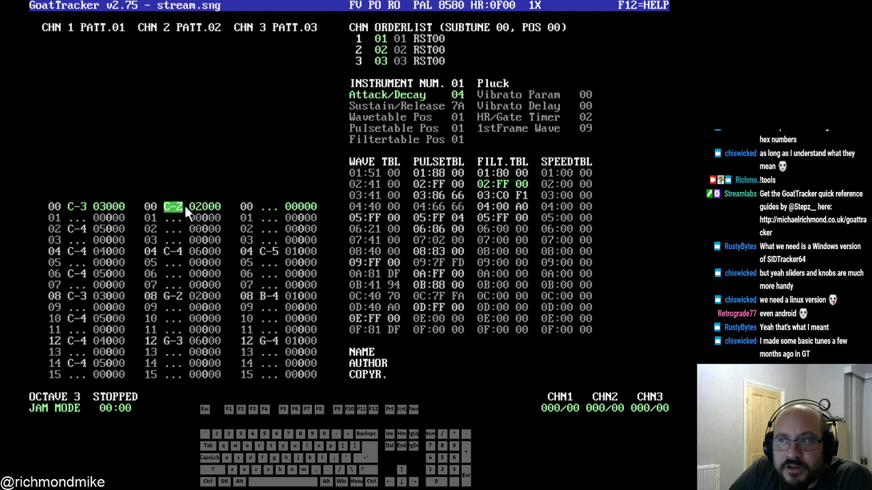
# - Look through the notes of pattern 02 in channel 2 down to row 08 and return to row 00
pyautogui.click(184, 250)
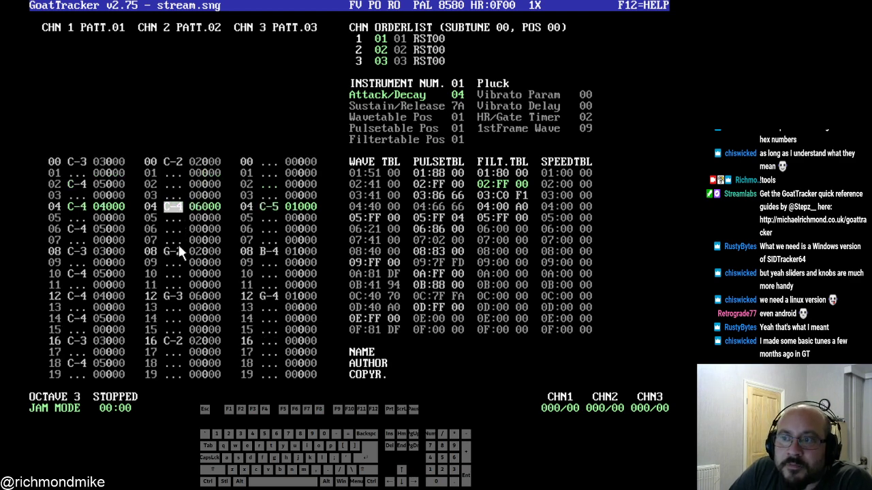
pyautogui.click(179, 243)
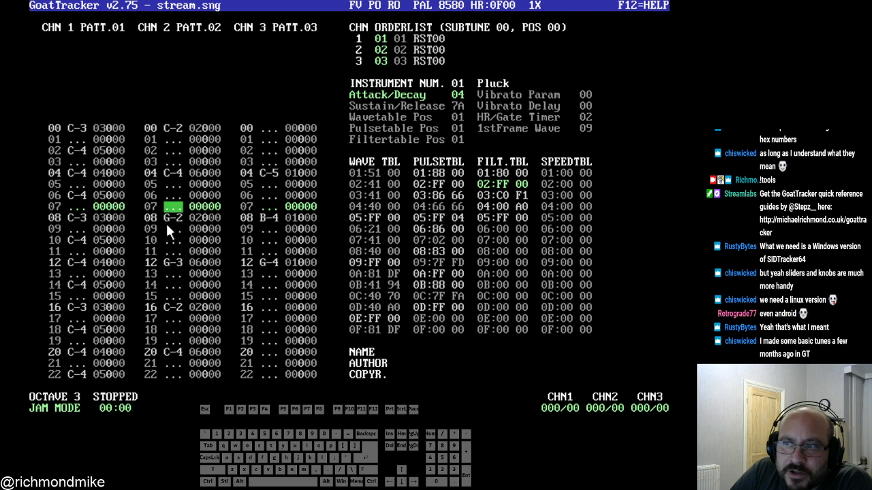
pyautogui.click(169, 222)
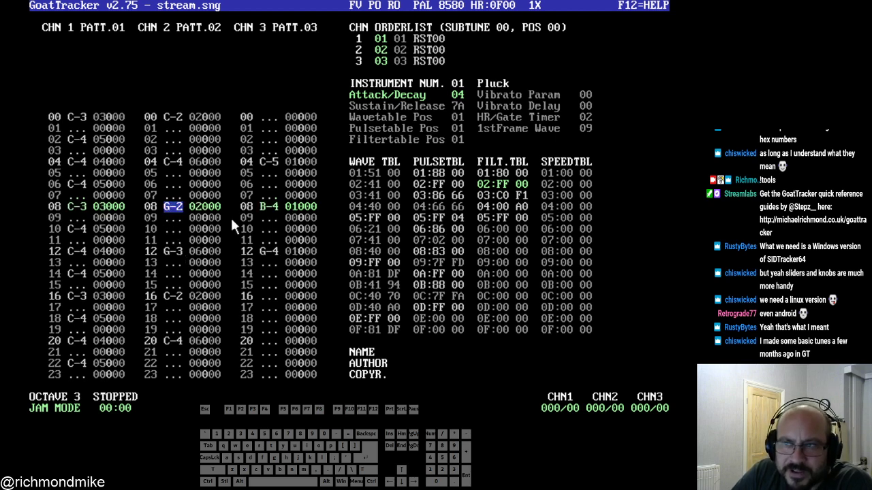
pyautogui.click(164, 116)
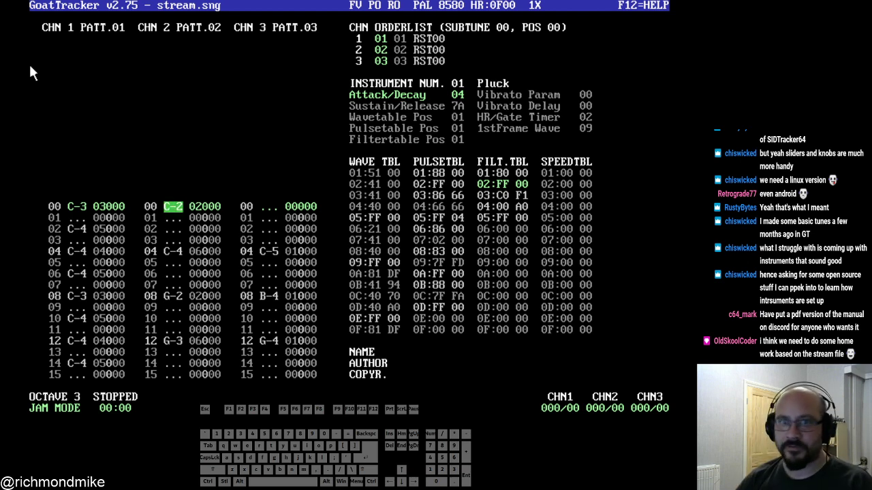
pyautogui.press('/')
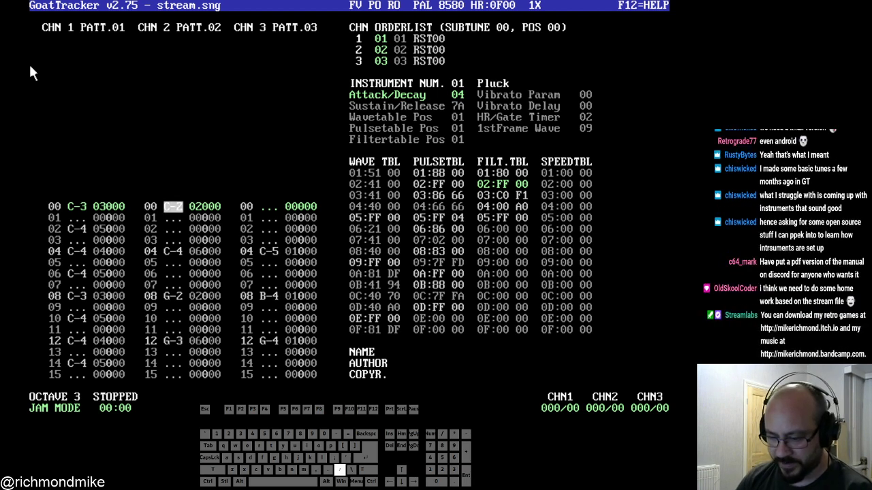
pyautogui.press('d')
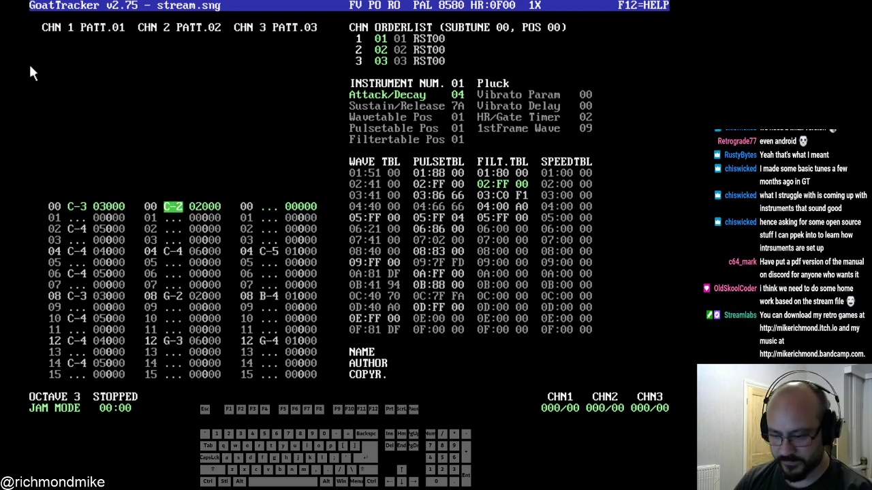
pyautogui.press('i')
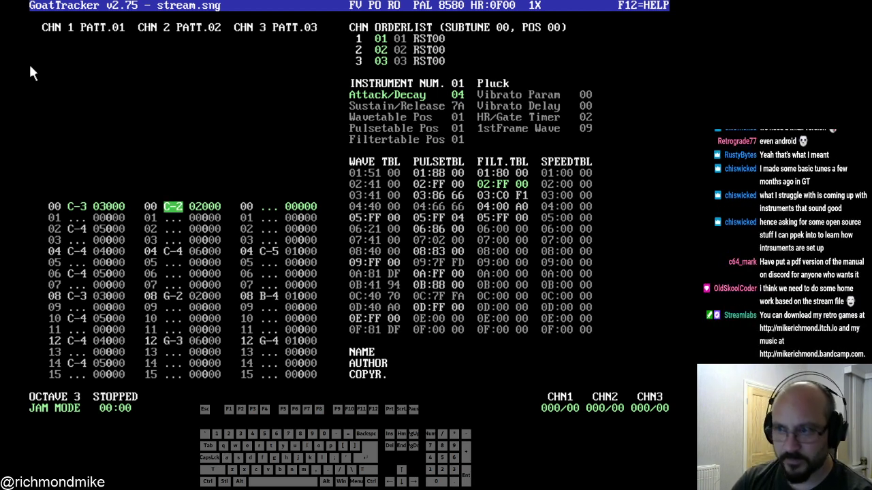